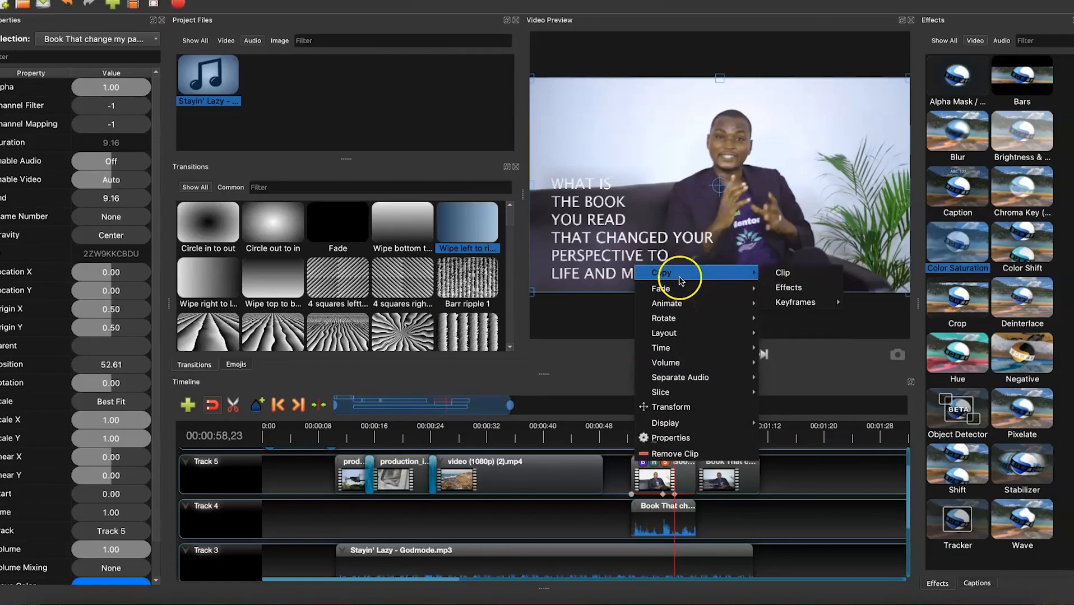
left_click(804, 288)
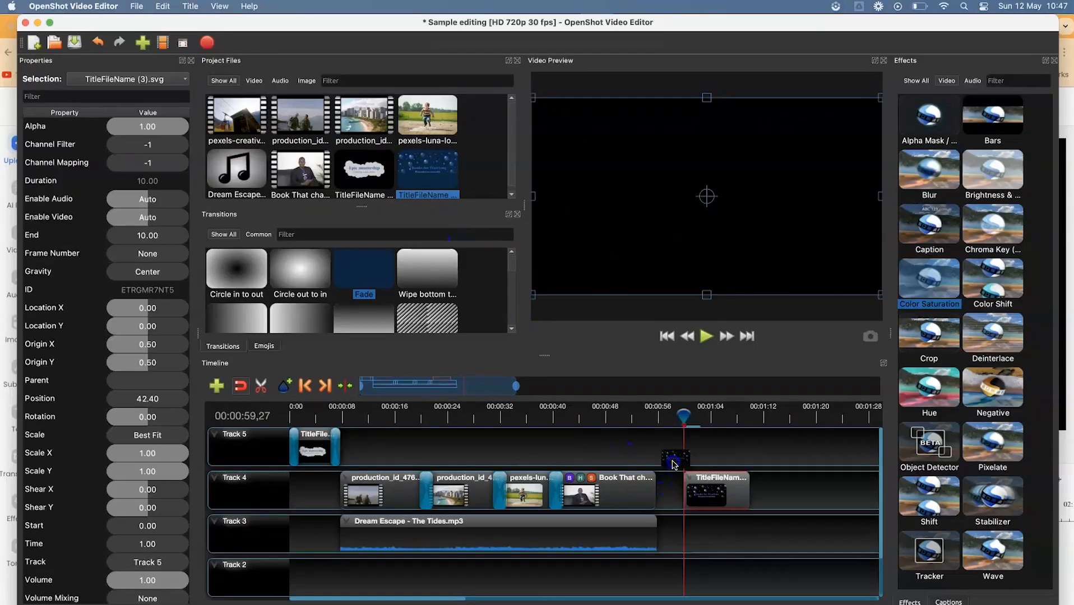
left_click_drag(698, 490, 687, 452)
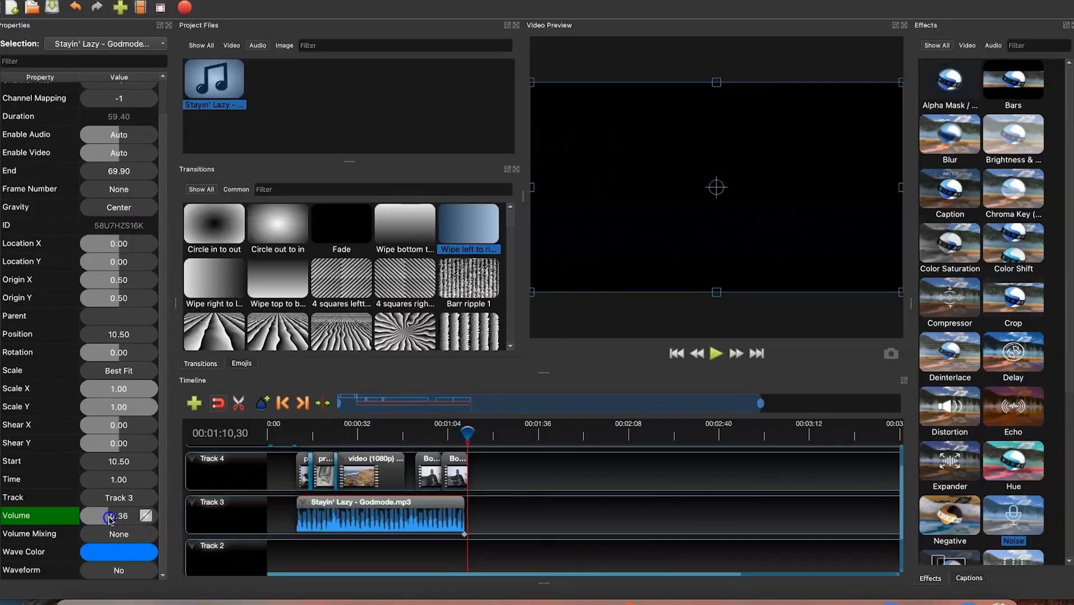
left_click_drag(109, 518, 111, 520)
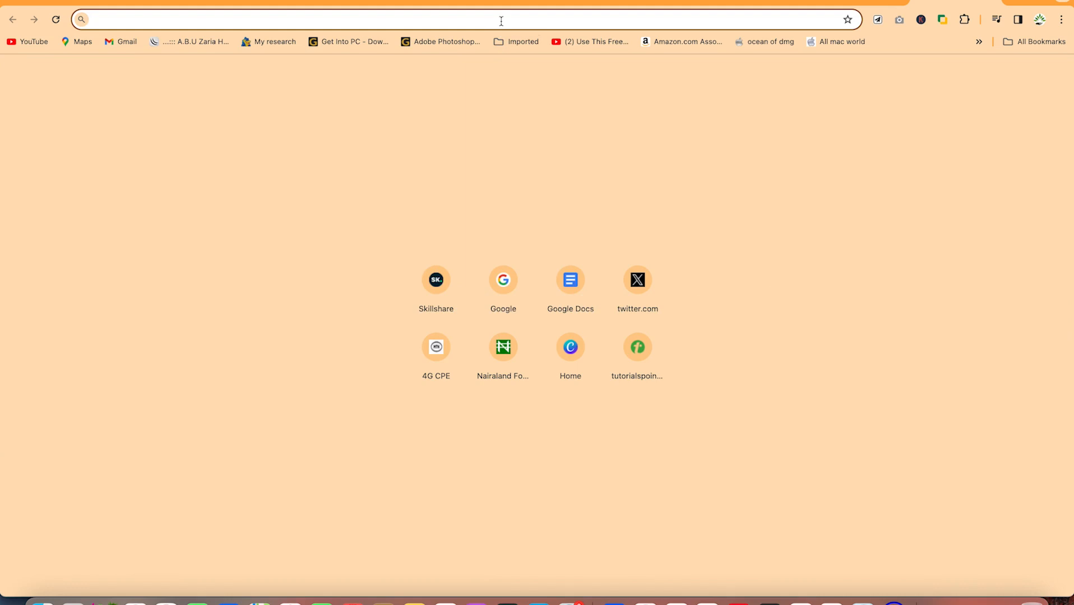
Step: Go to google.com and search for "openshot"
type("google.com")
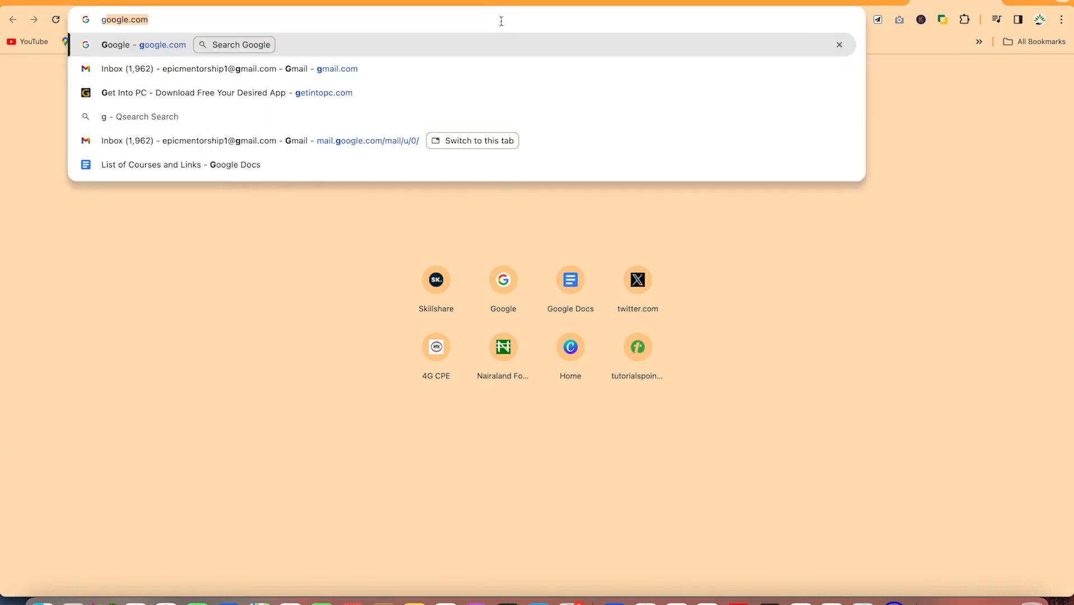
key("Return")
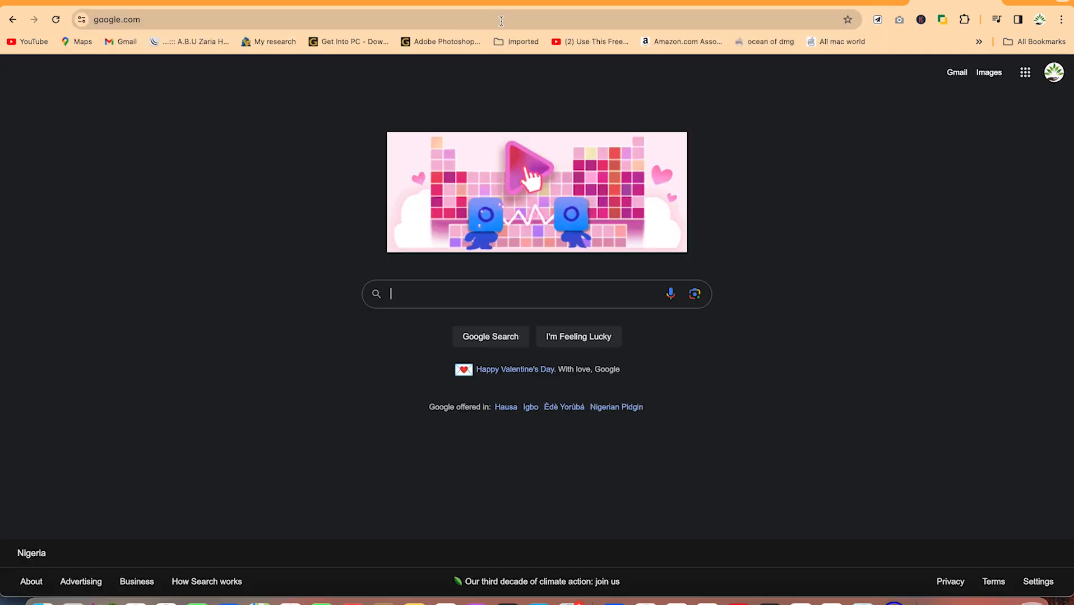
type("openshot")
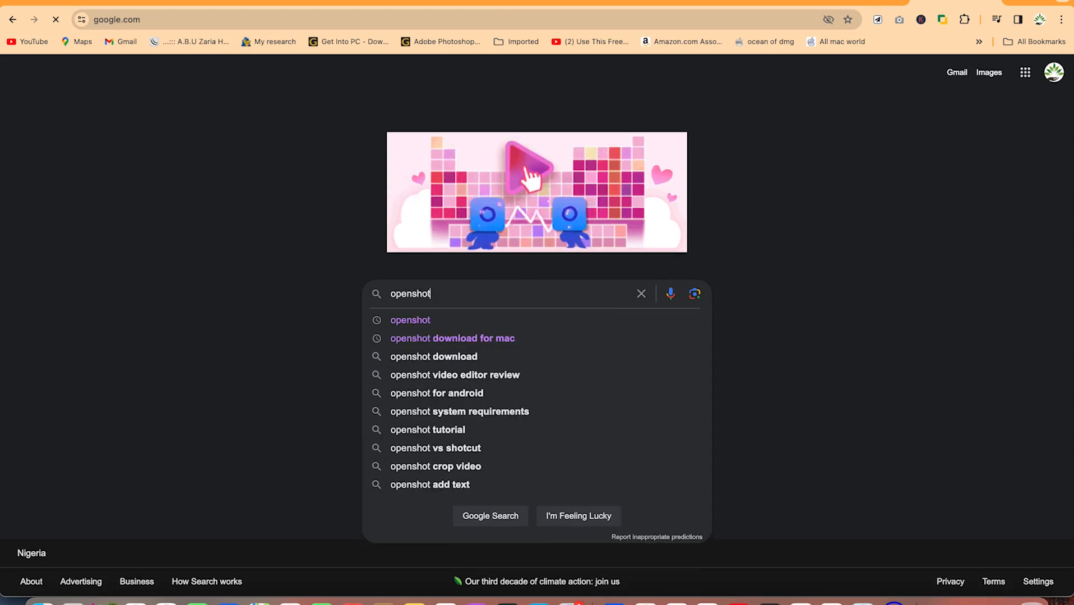
key("Return")
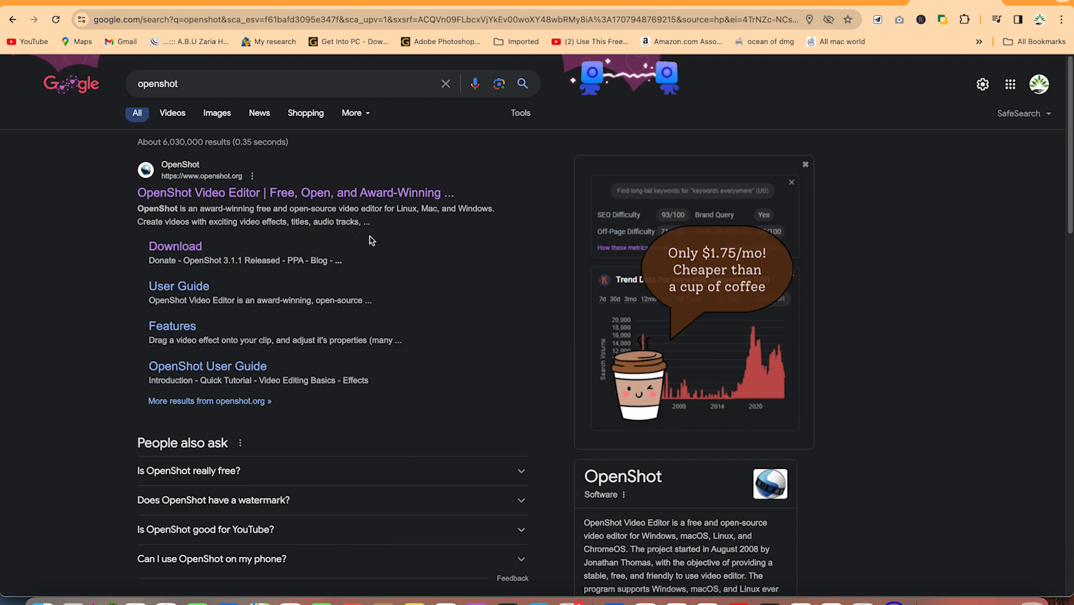
Step: Open the official OpenShot Video Editor website from the search results
scroll(658, 463, "down", 5)
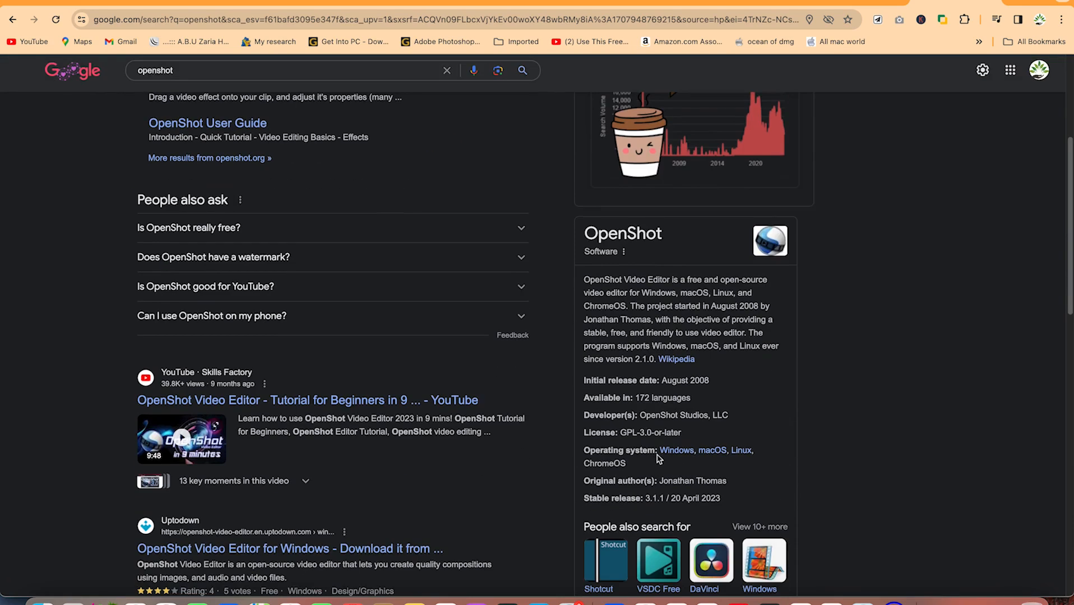
scroll(658, 459, "up", 5)
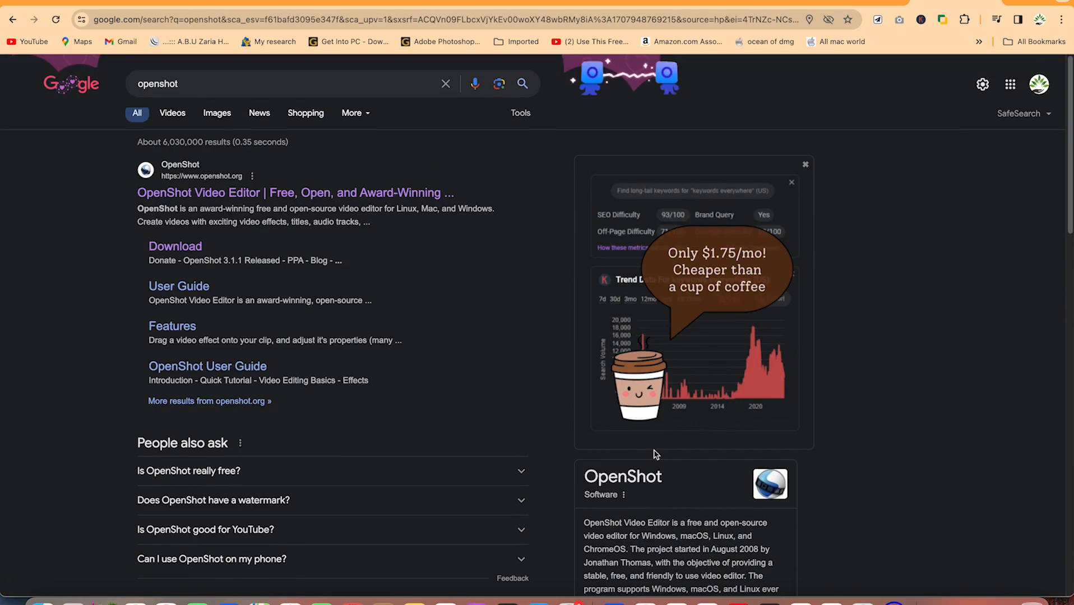
left_click(243, 195)
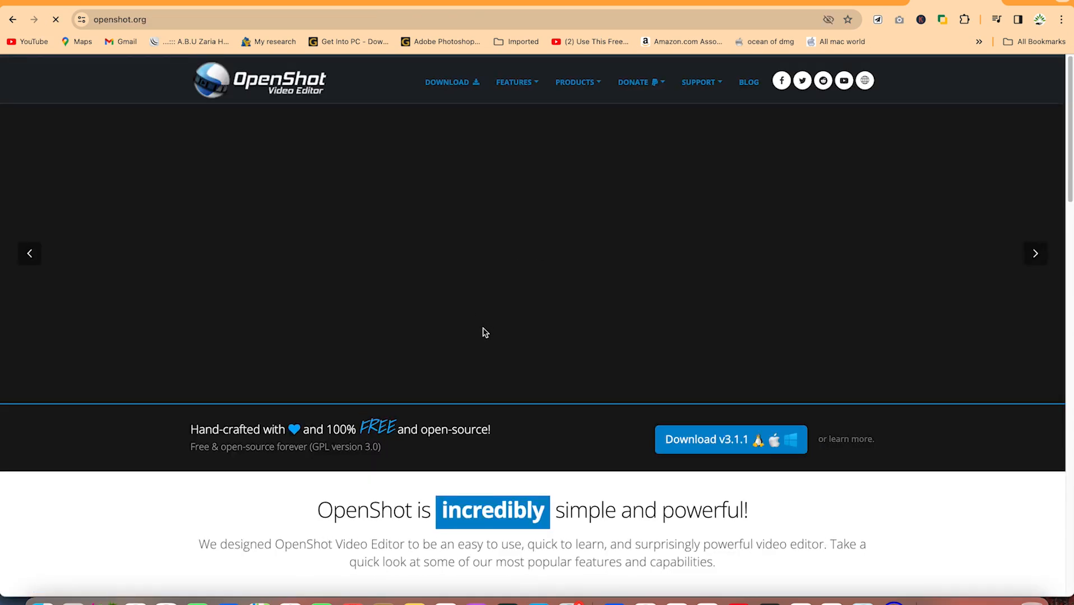
Step: Look over the features, intro video and latest posts on the OpenShot homepage, and open the site's download page
scroll(483, 335, "down", 5)
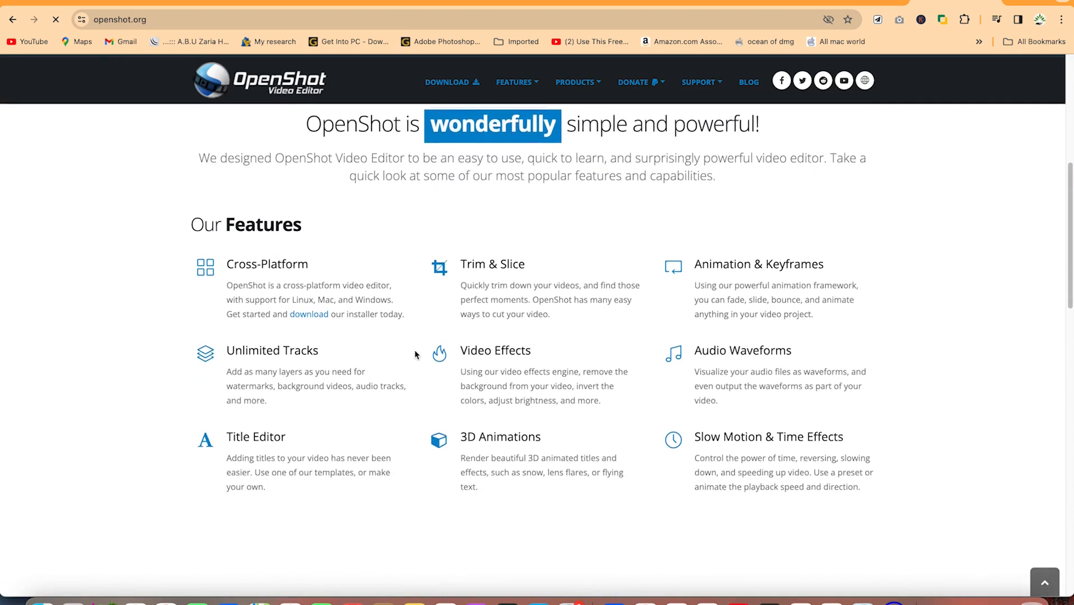
scroll(400, 367, "down", 8)
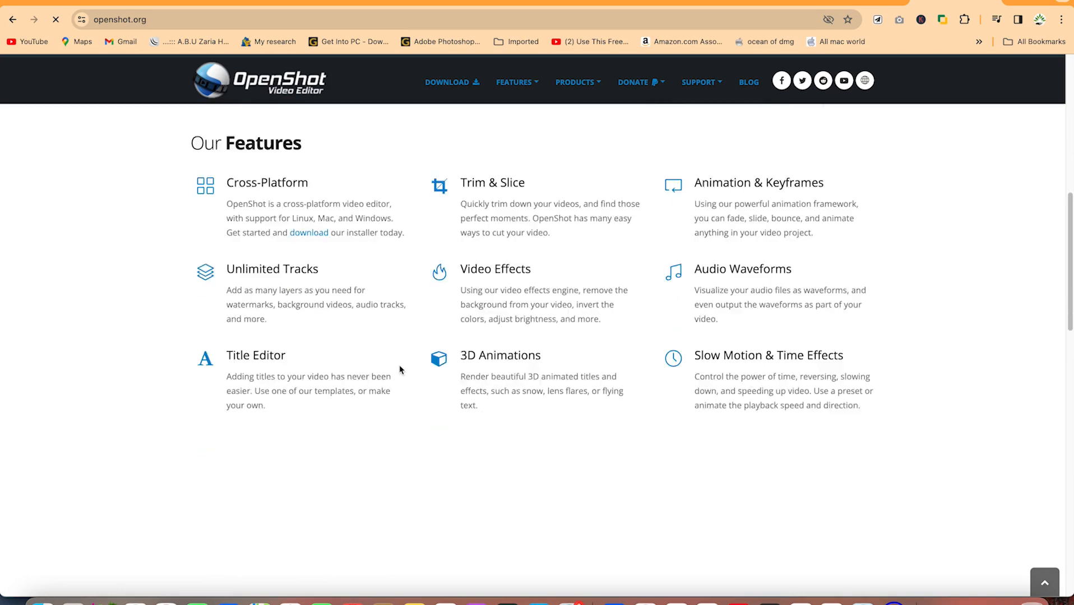
scroll(399, 366, "down", 10)
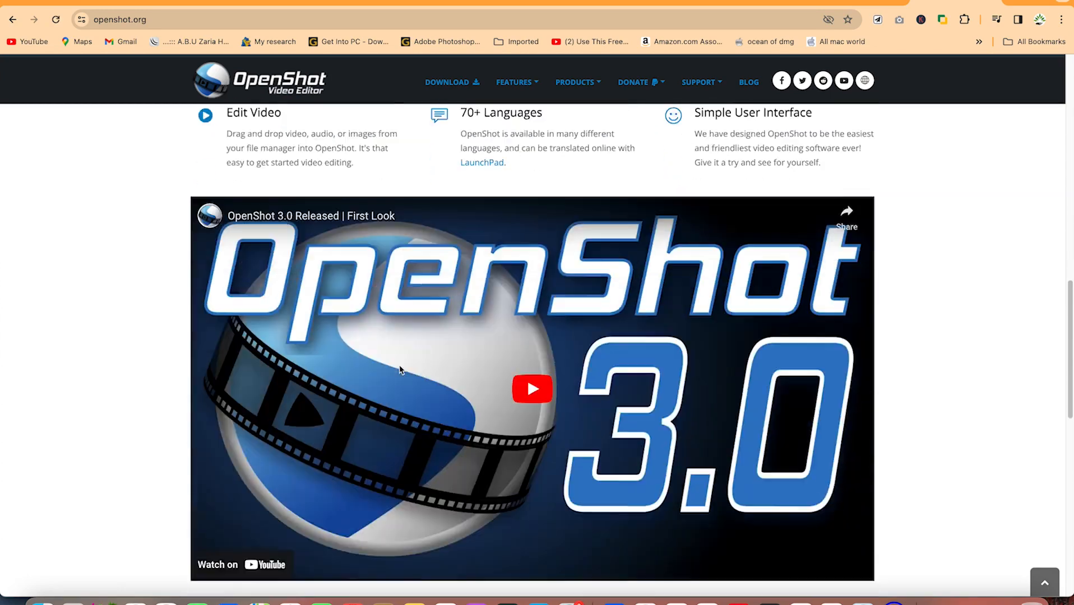
scroll(321, 363, "up", 11)
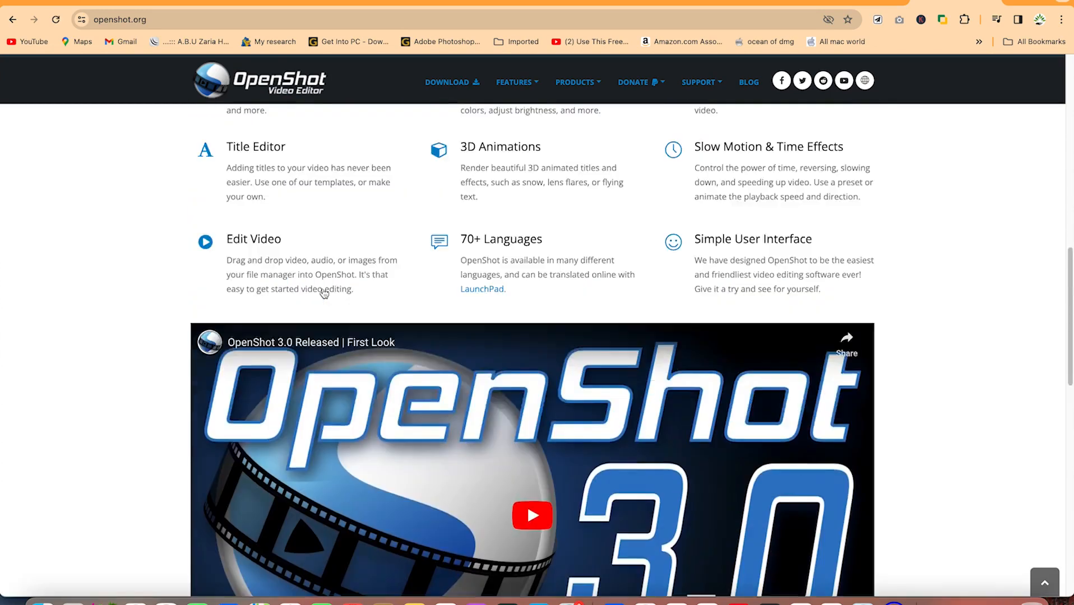
scroll(323, 306, "down", 18)
scroll(323, 312, "down", 5)
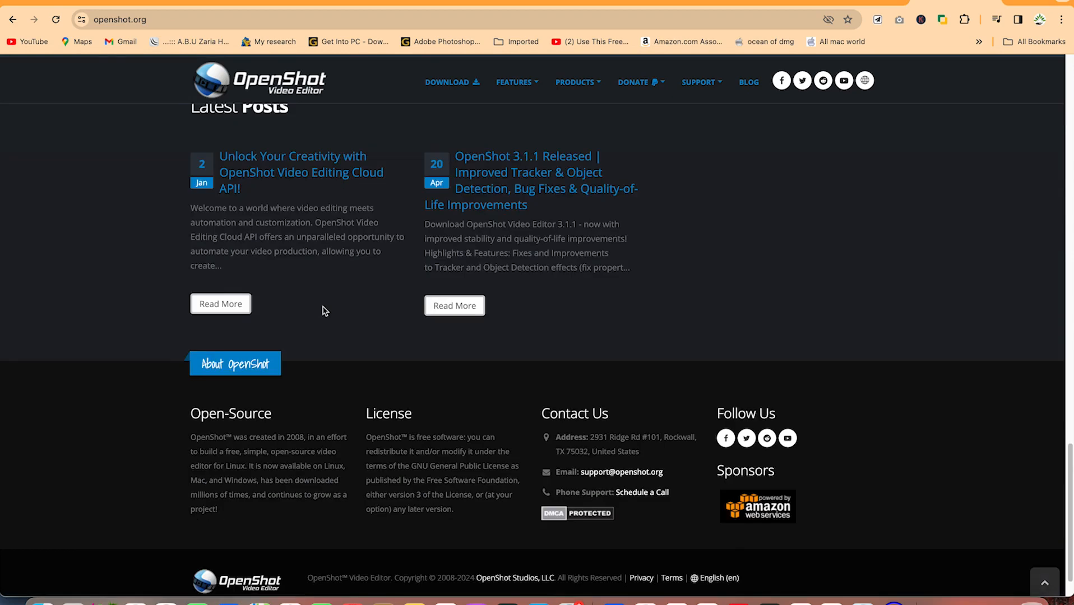
scroll(324, 310, "up", 20)
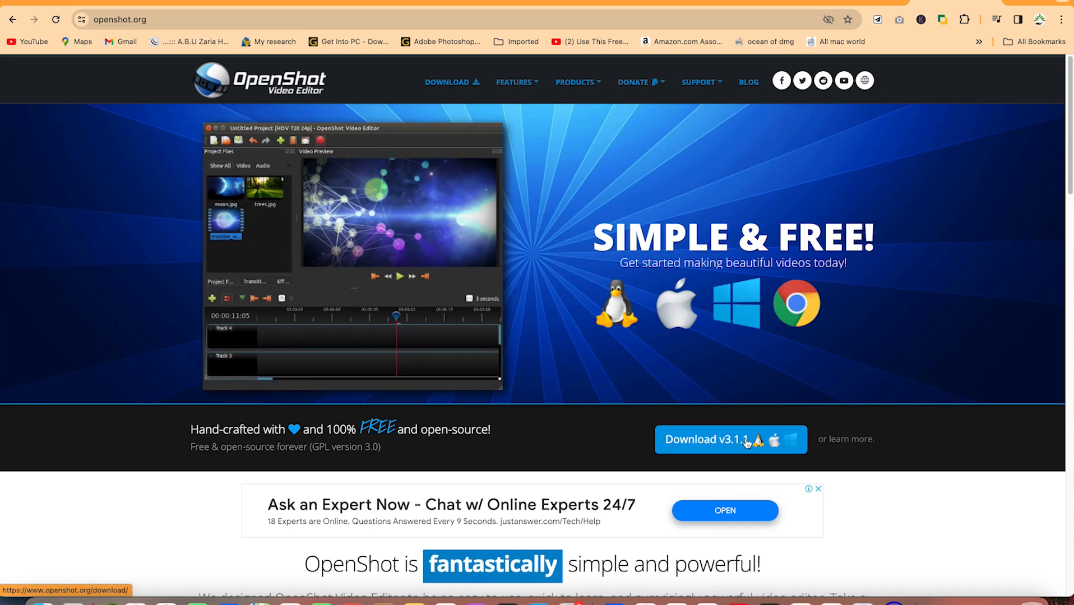
left_click(465, 84)
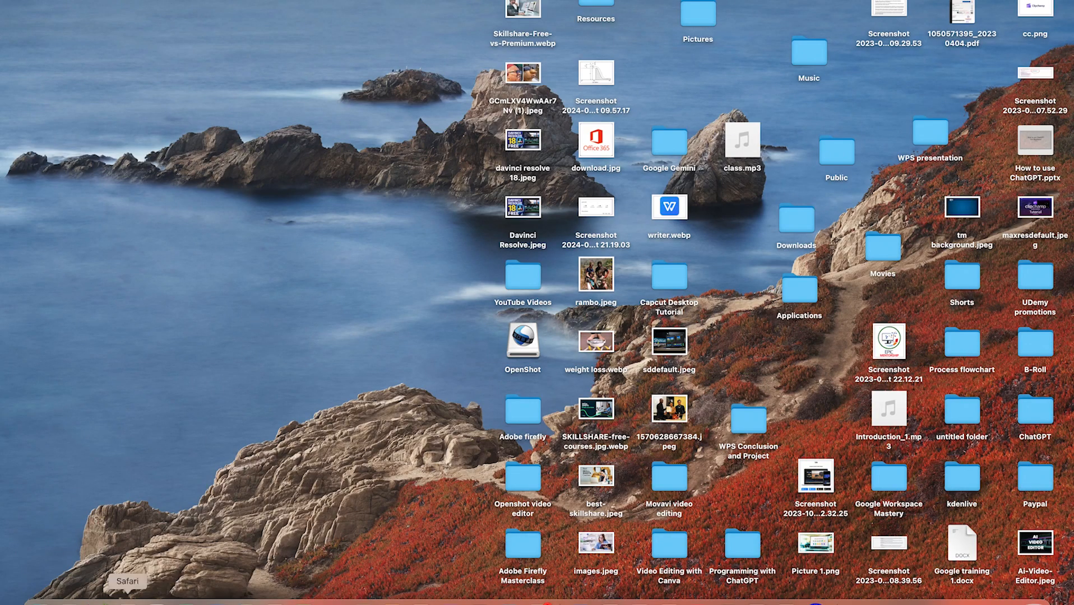
Step: Find OpenShot Video Editor among the installed applications by searching for "op" and launch it
left_click(68, 602)
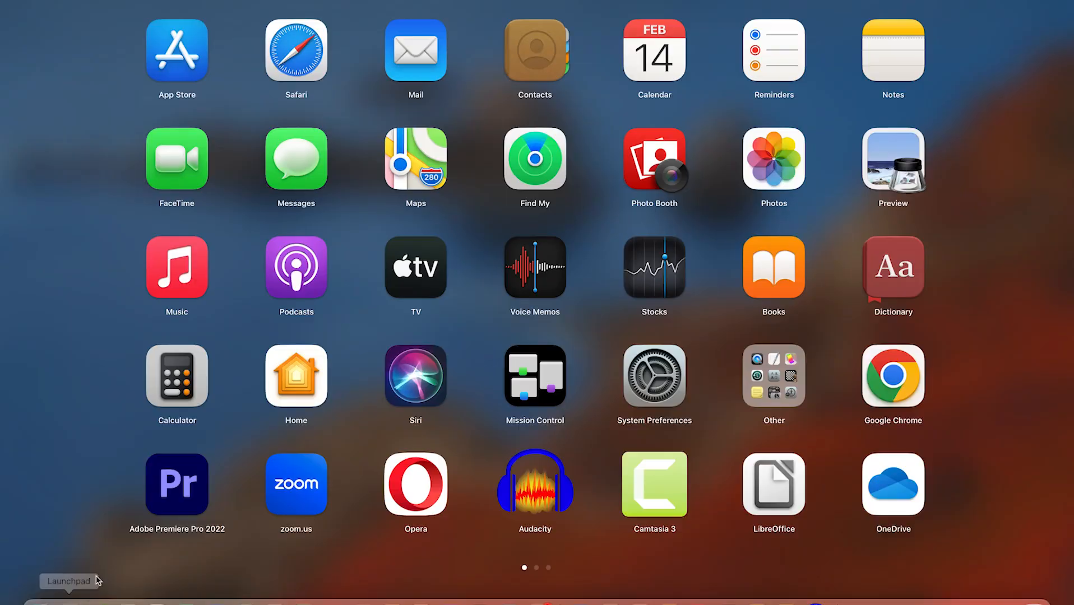
scroll(504, 412, "right", 3)
scroll(681, 375, "right", 3)
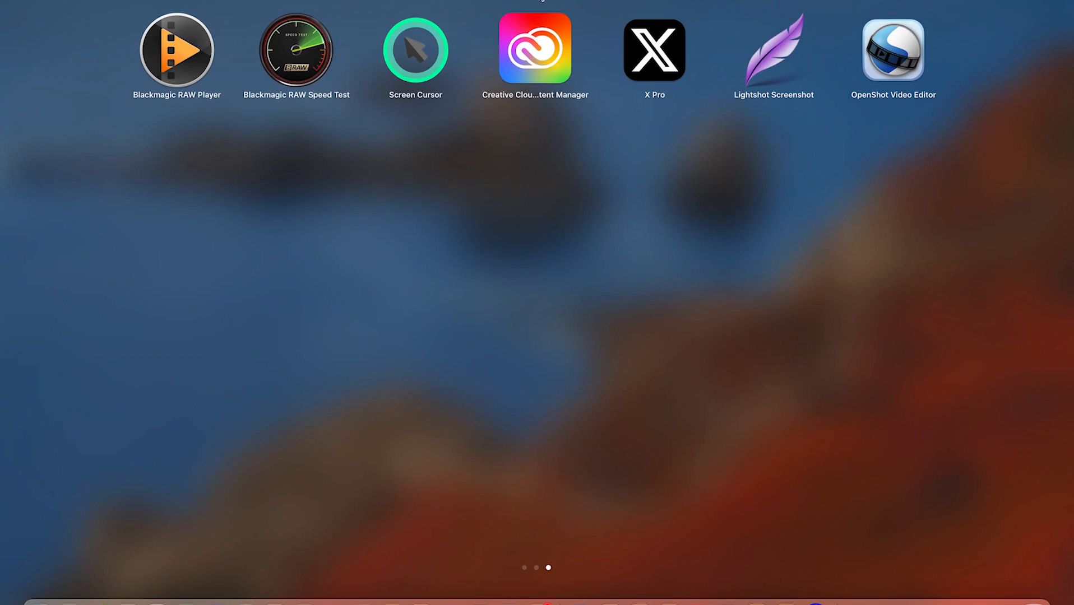
type("op")
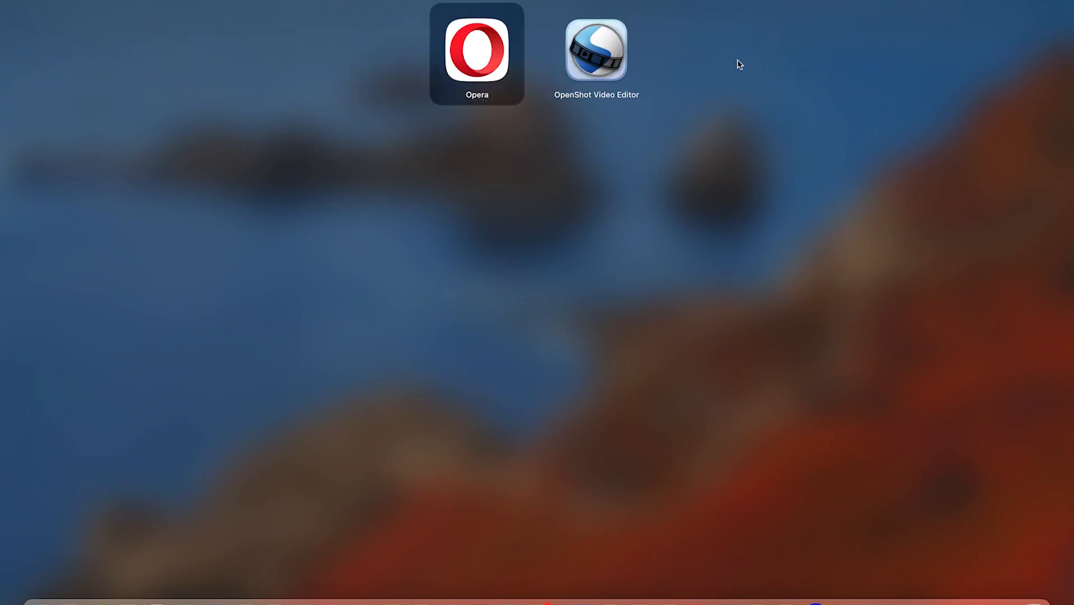
left_click(597, 58)
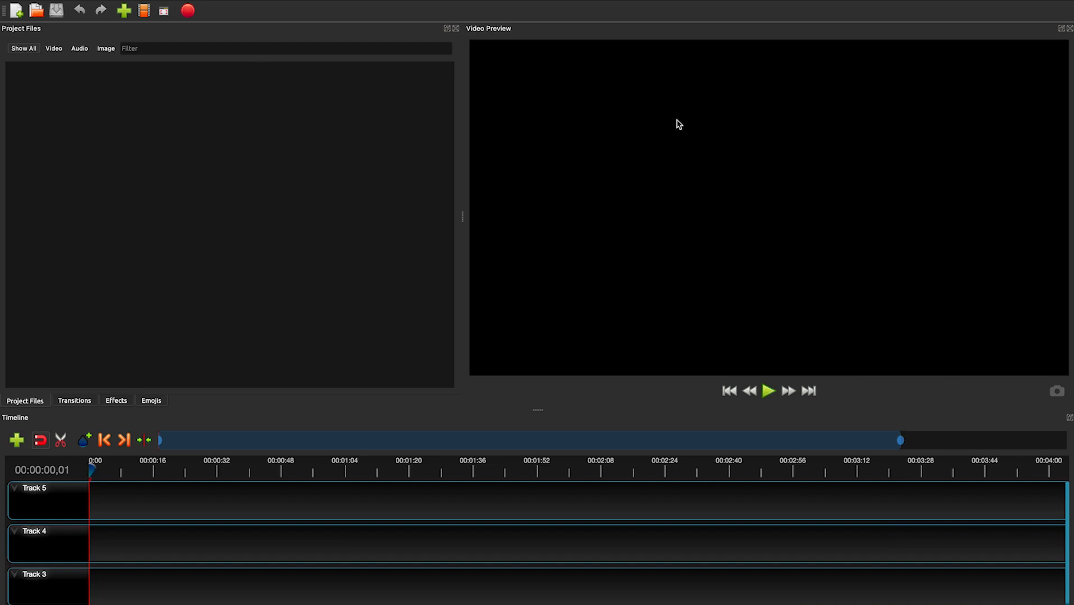
Step: Set the project's video profile to FHD 1080i 30 fps (1920 x 1080, 16:9)
mouse_move(415, 2)
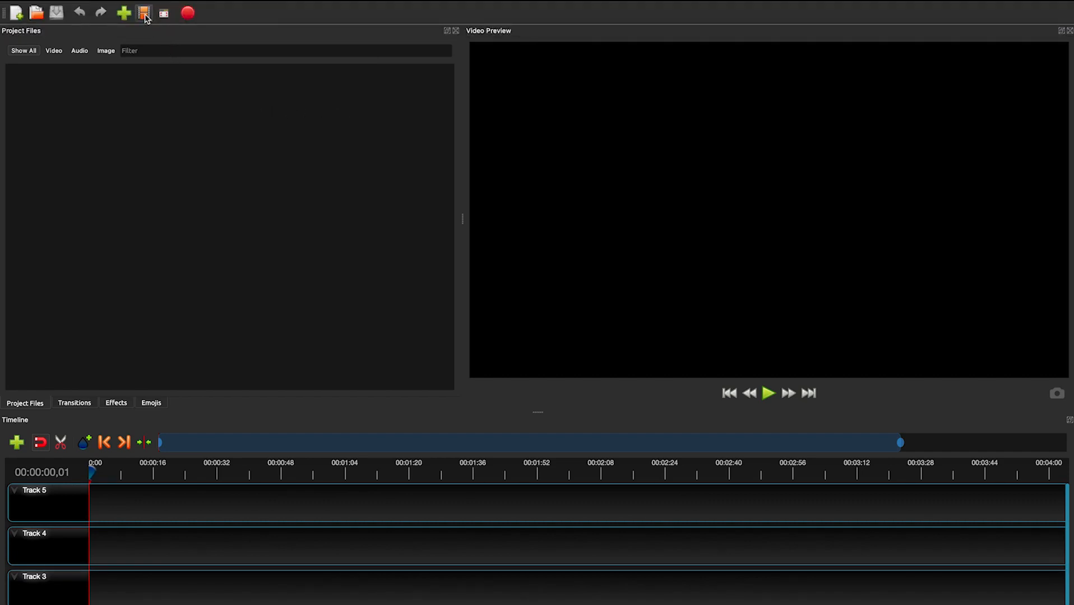
left_click(169, 1)
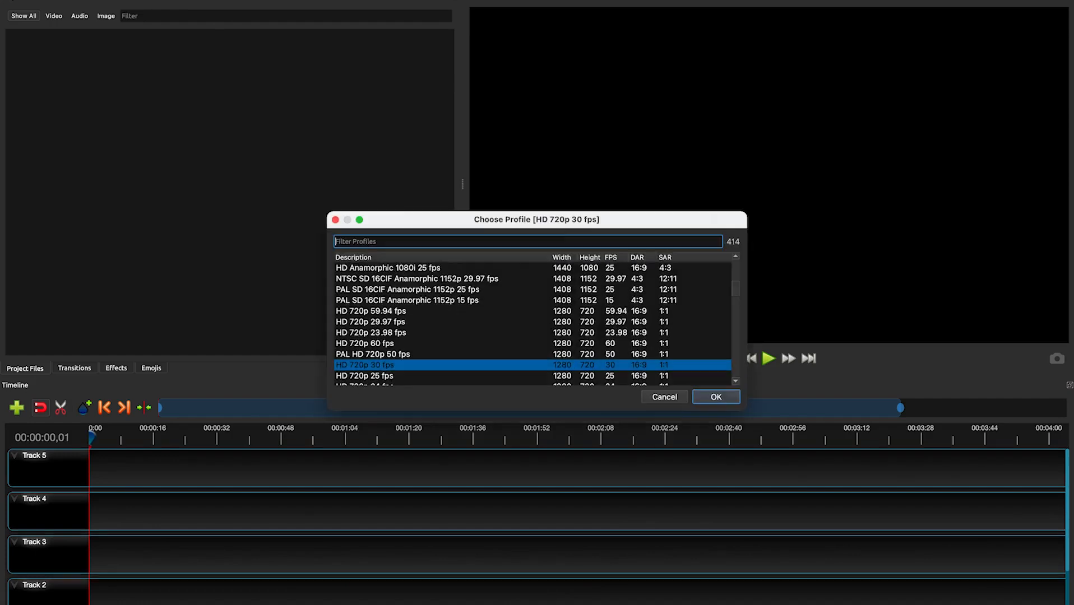
left_click_drag(482, 225, 284, 81)
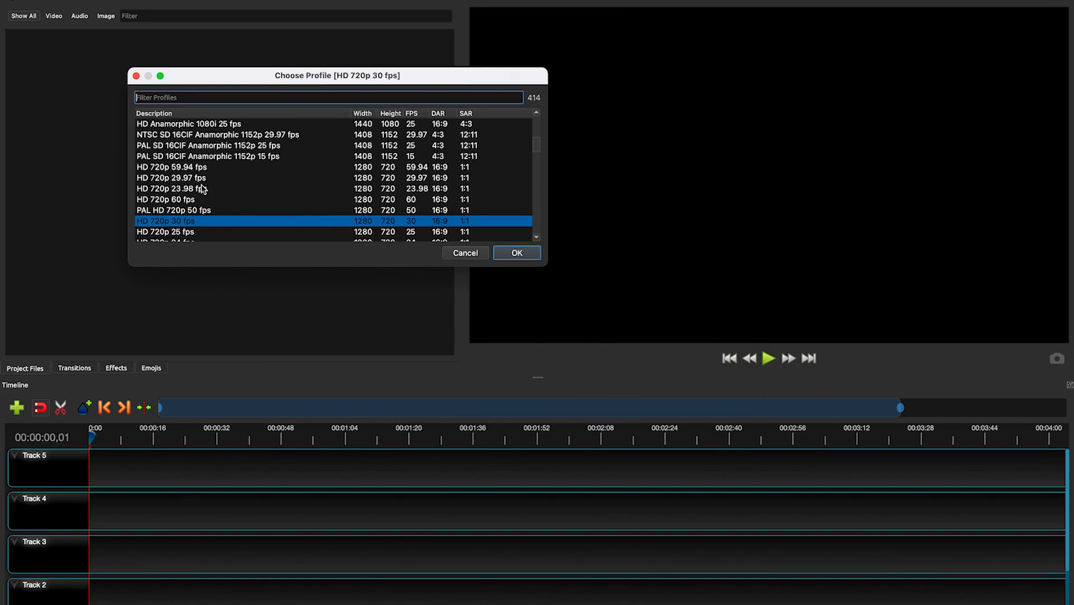
scroll(203, 189, "up", 10)
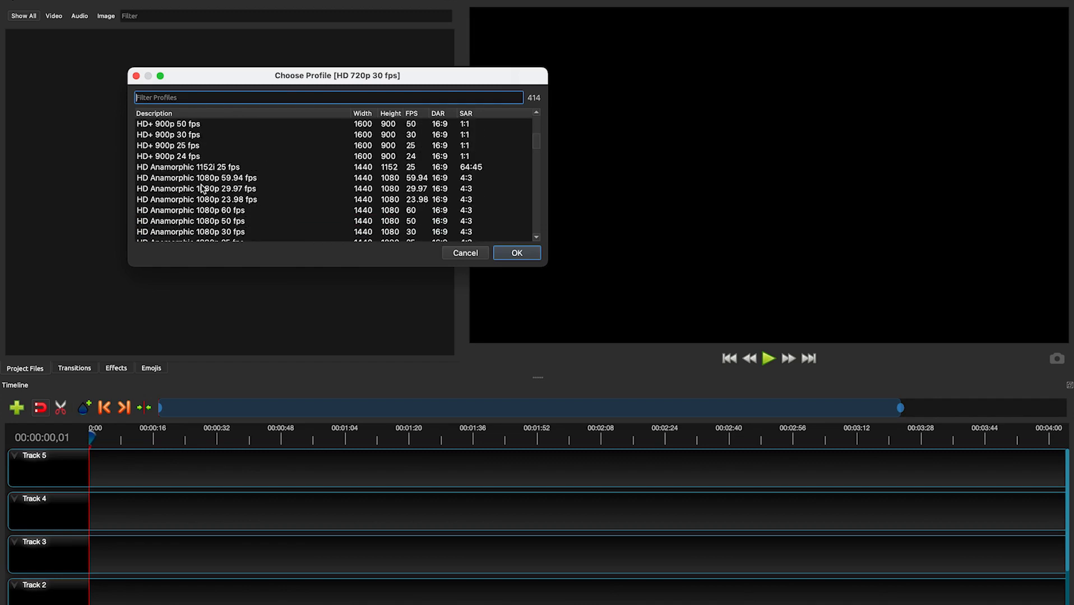
scroll(203, 190, "up", 4)
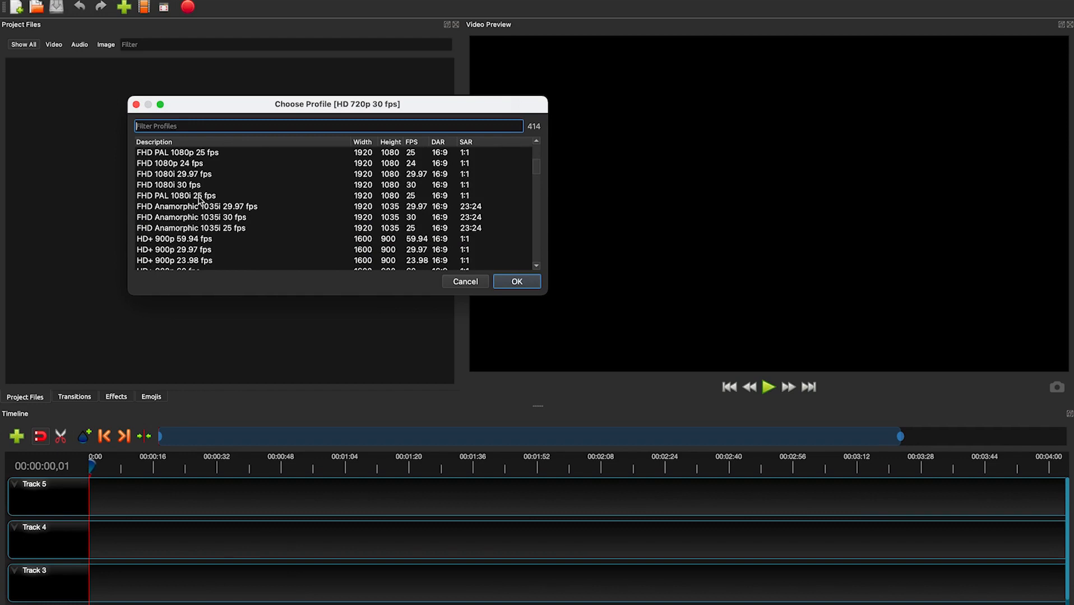
left_click(197, 188)
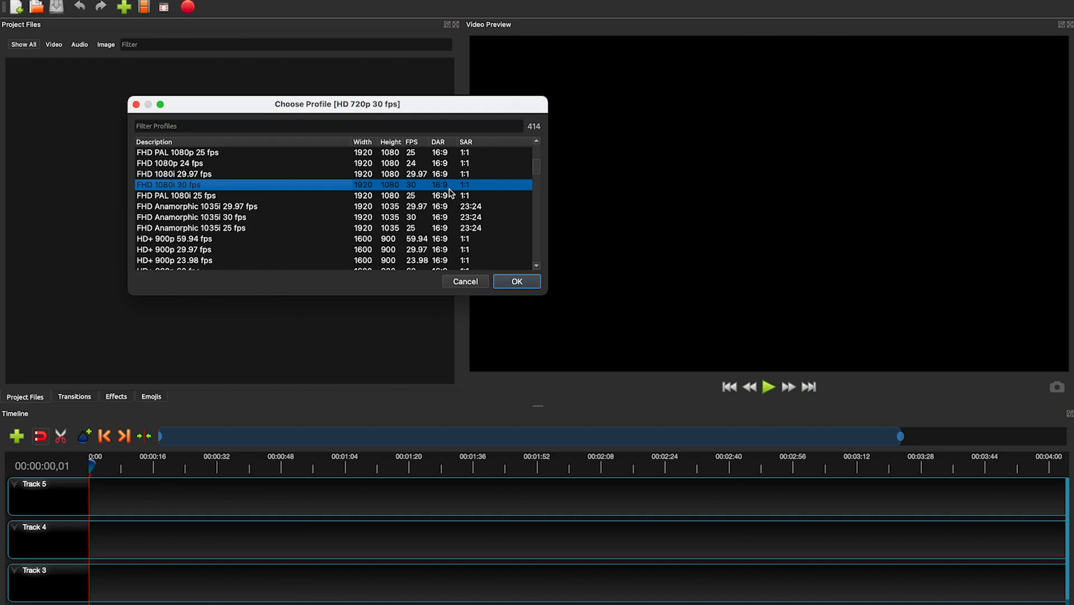
left_click(507, 284)
Step: Start saving the untitled project and enter "My edits" as its file name
mouse_move(529, 2)
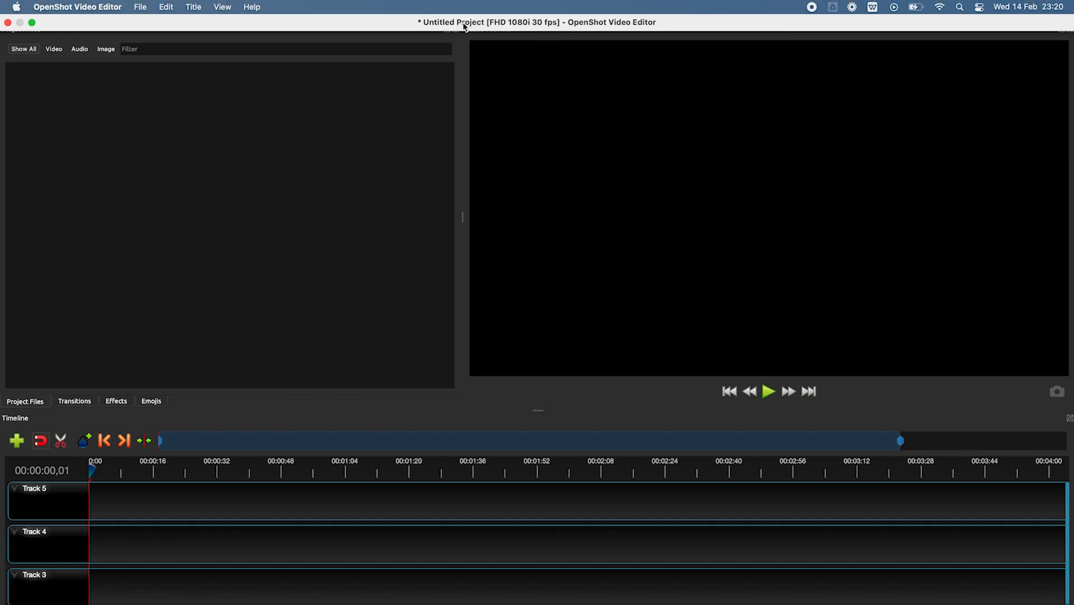
left_click(141, 7)
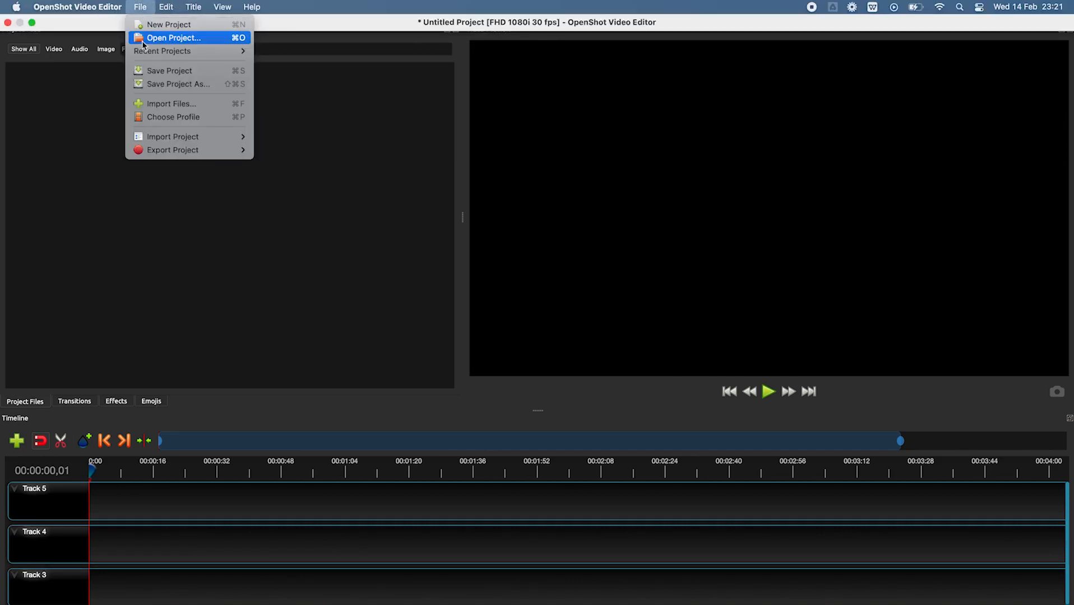
left_click(163, 72)
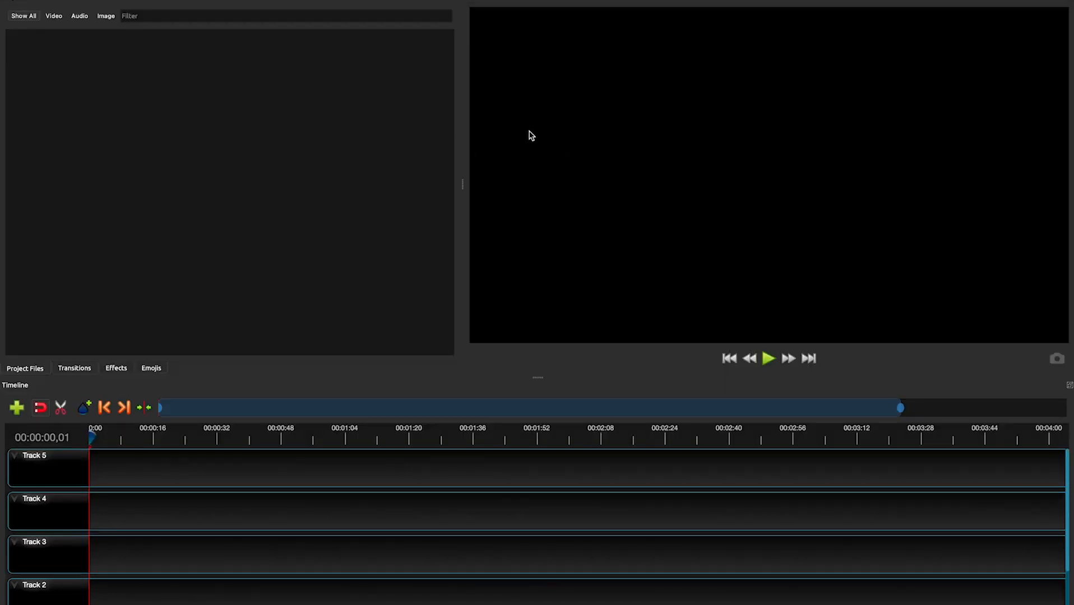
left_click(539, 99)
triple_click(538, 100)
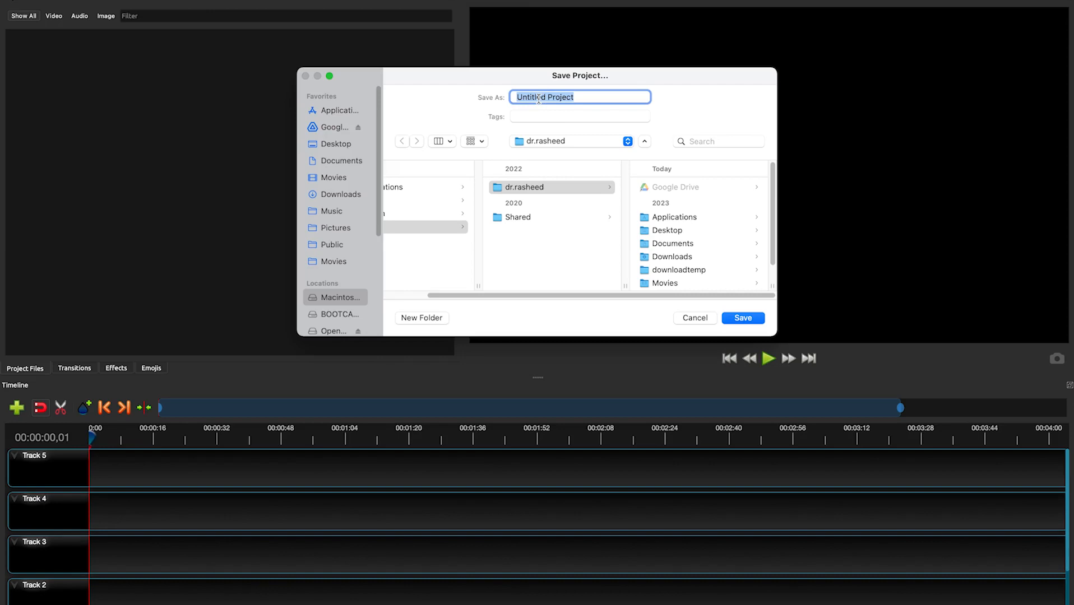
type("Dr.")
key("BackSpace")
key("BackSpace")
key("BackSpace")
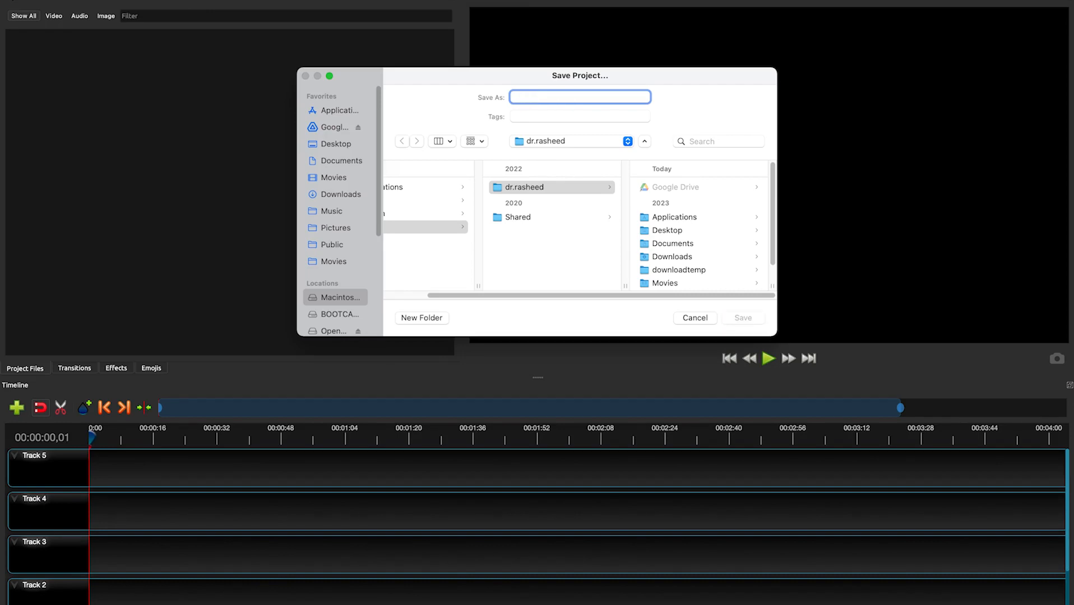
type("My edits")
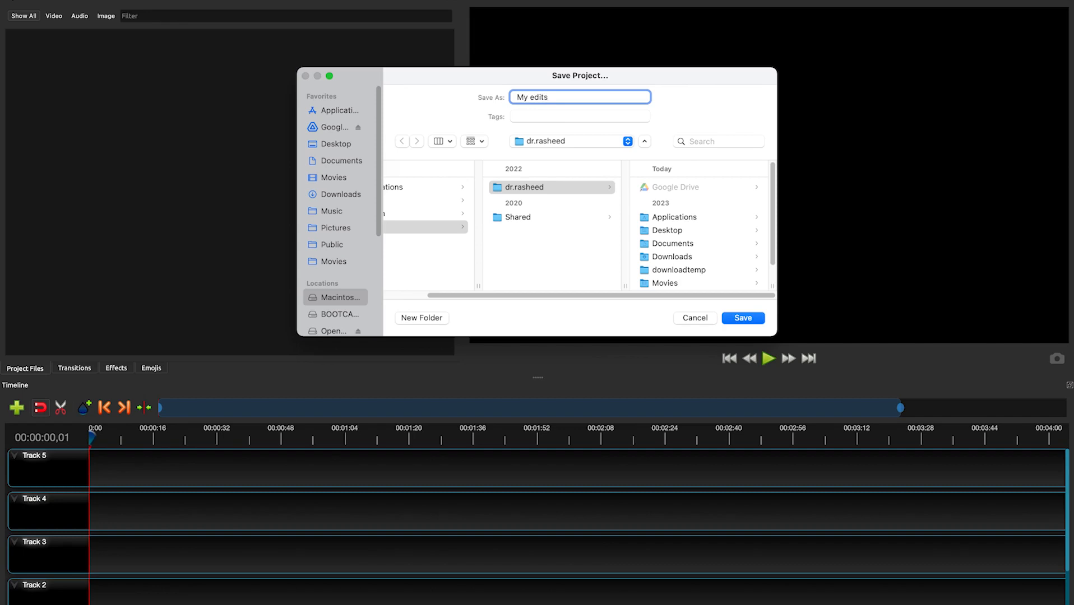
Step: Choose the recent folder "Openshot video editor" as the location and save the project there
left_click(590, 141)
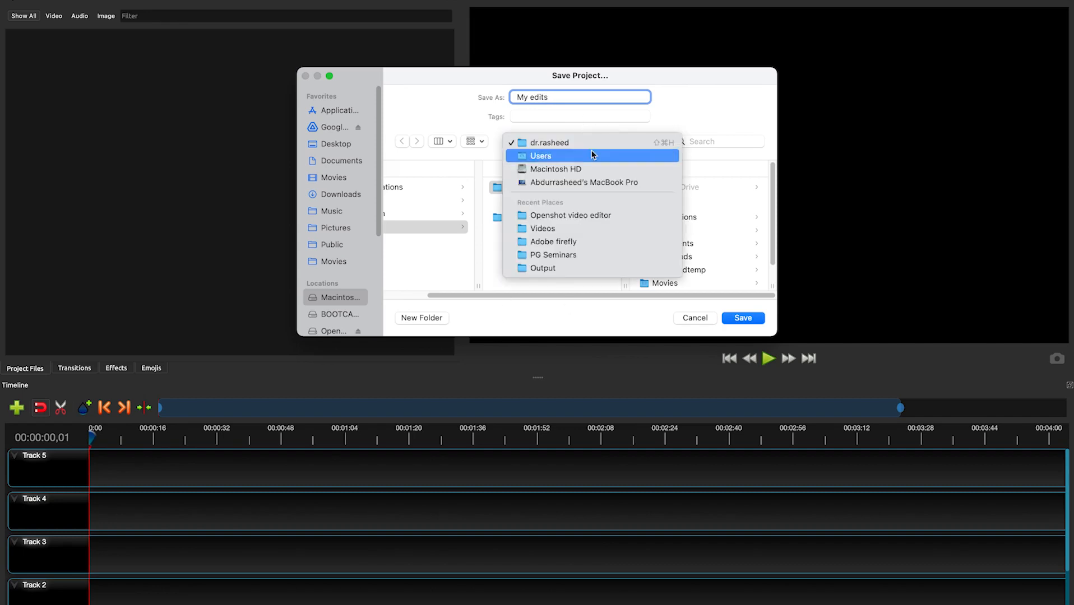
left_click(568, 216)
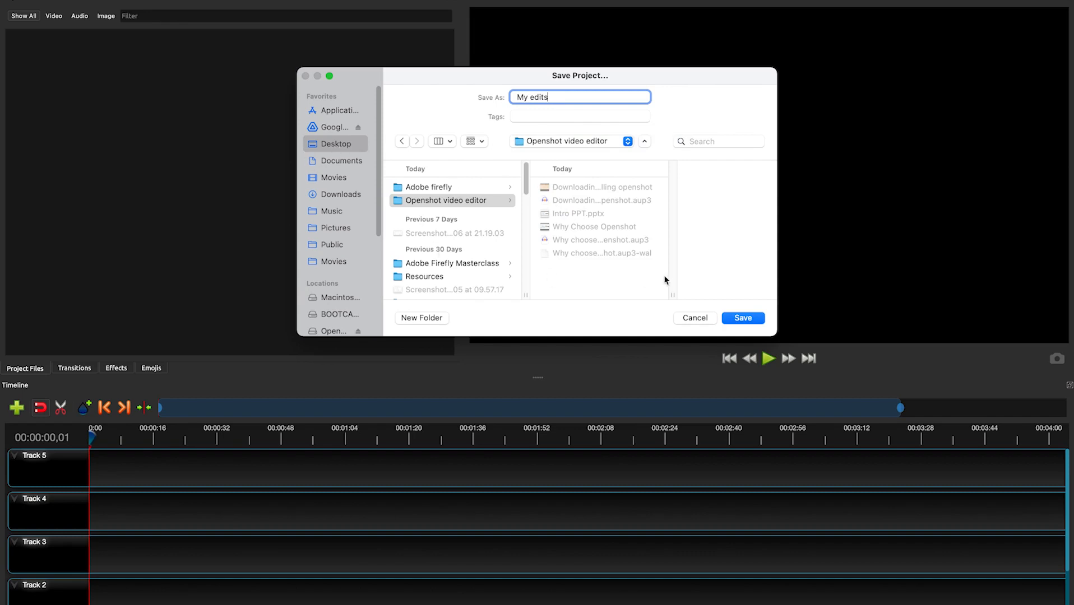
left_click(734, 321)
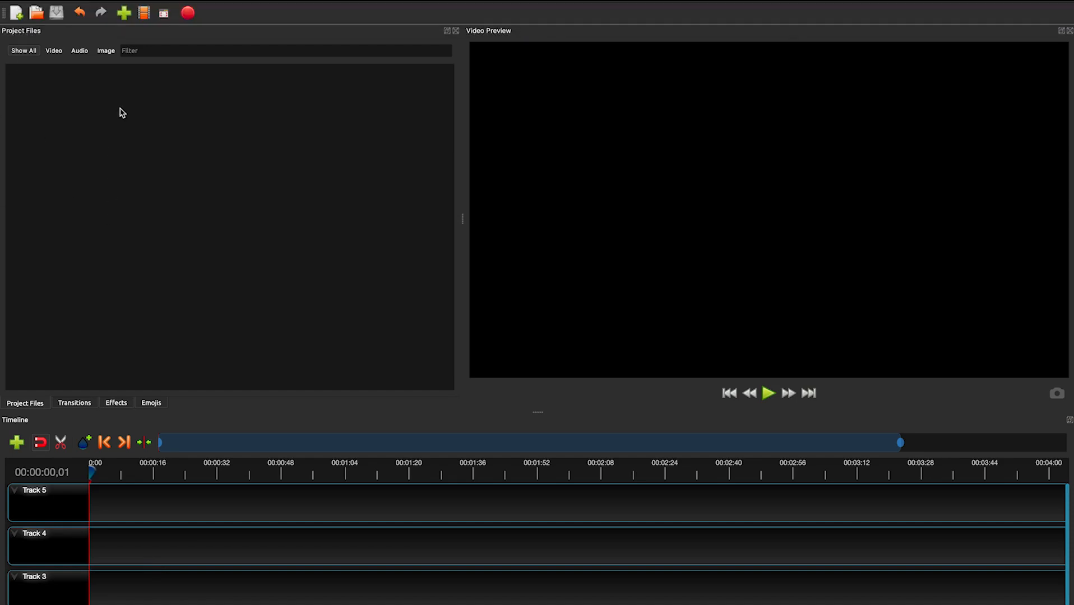
Step: Switch the workspace layout to Advanced View
mouse_move(167, 4)
left_click(234, 9)
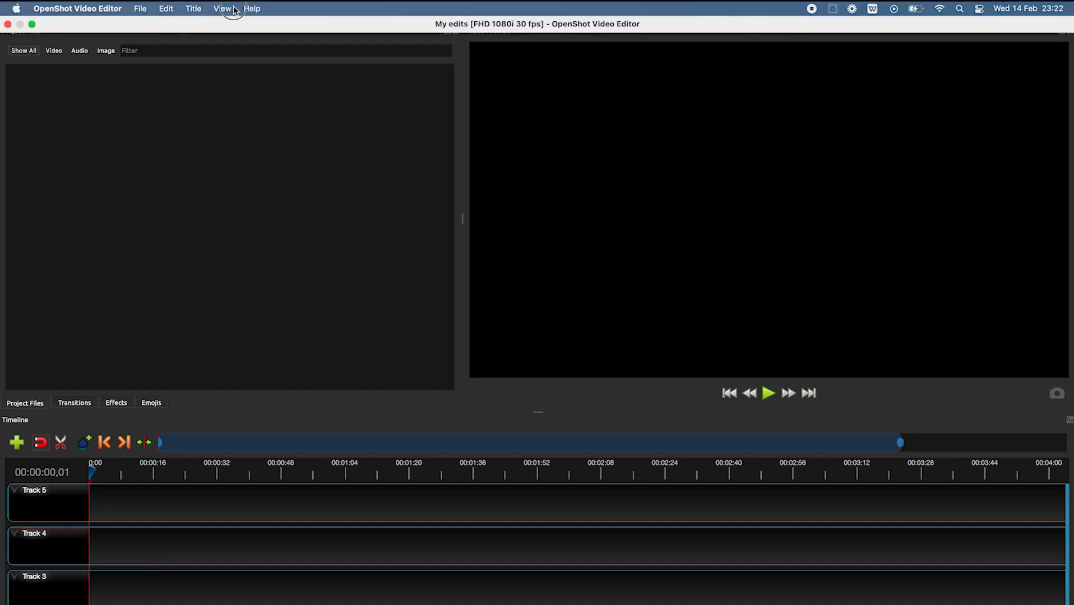
mouse_move(241, 63)
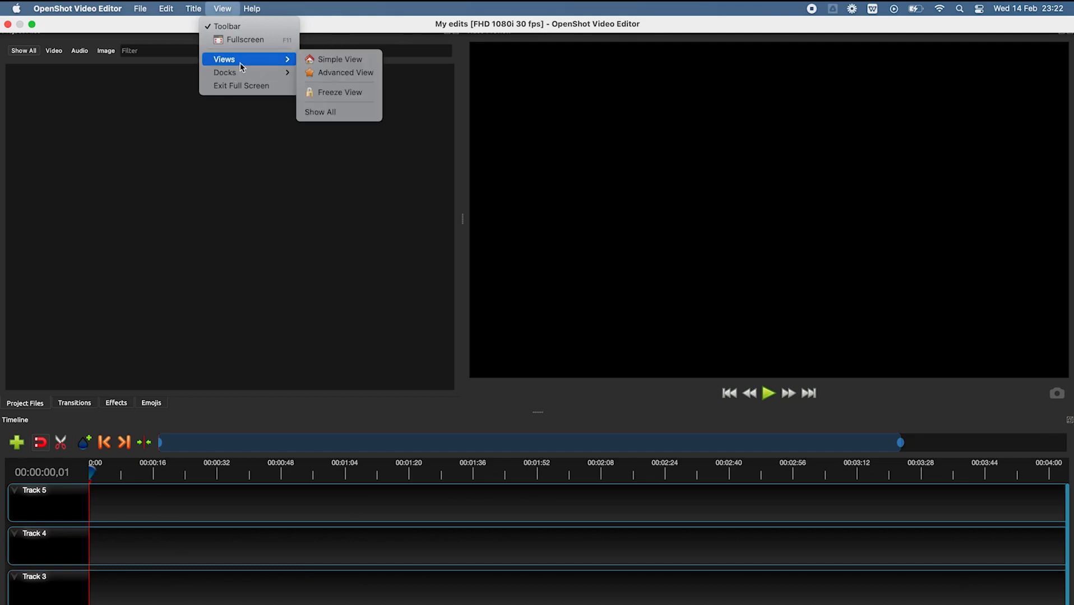
left_click(346, 76)
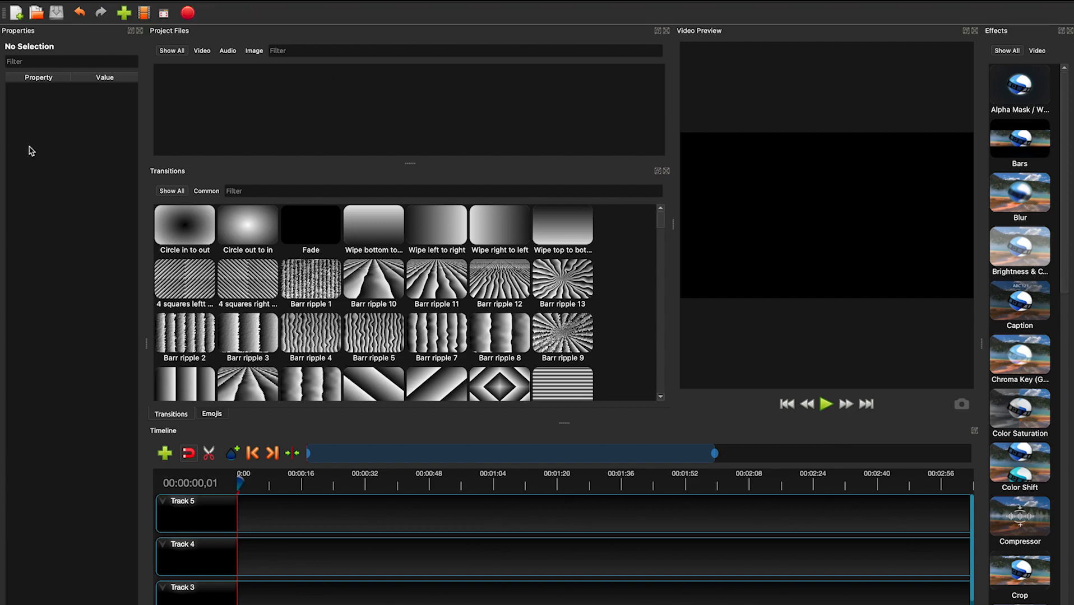
Step: Check the Transitions and Emojis docks, and enlarge the Video Preview by narrowing the Project Files and Transitions area
left_click_drag(673, 224, 577, 229)
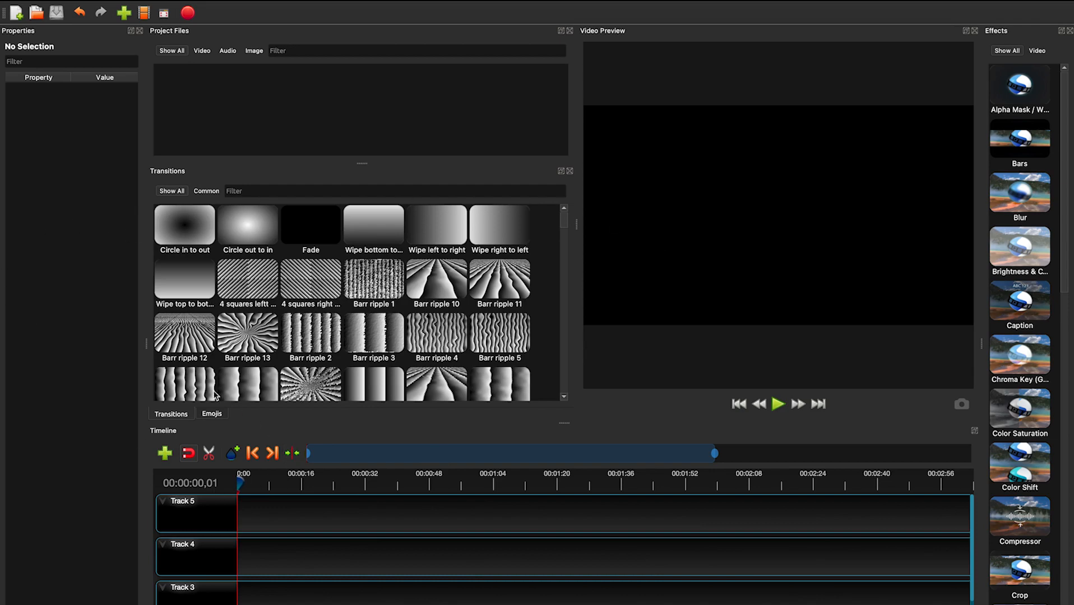
left_click(213, 415)
left_click(181, 415)
left_click(212, 415)
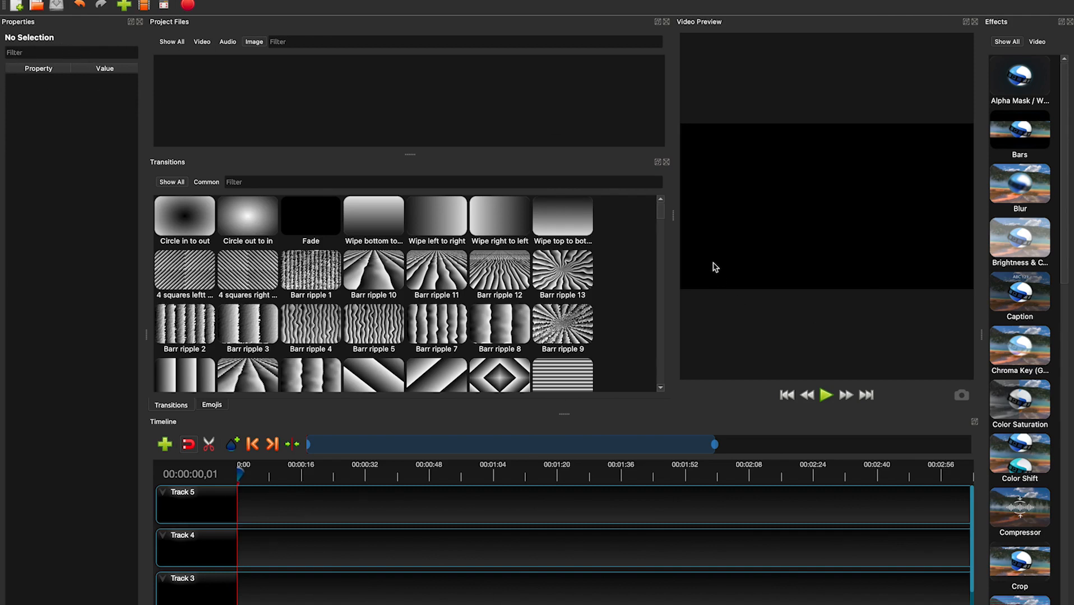
left_click_drag(674, 216, 546, 233)
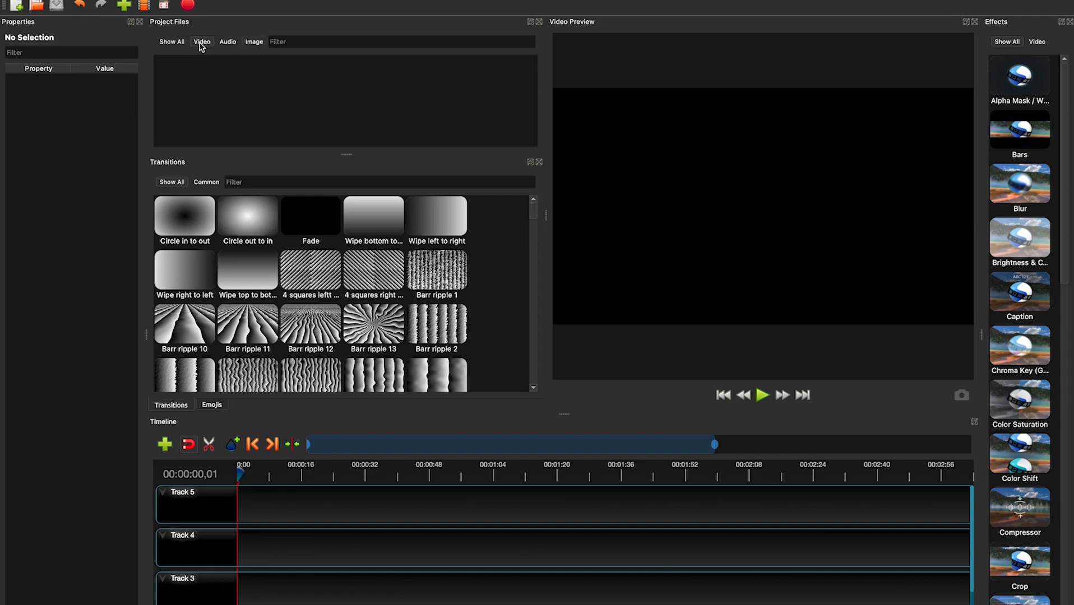
Step: Look over the Project Files filters and the transitions, limiting them to the common ones and showing all again
left_click(221, 45)
left_click(308, 42)
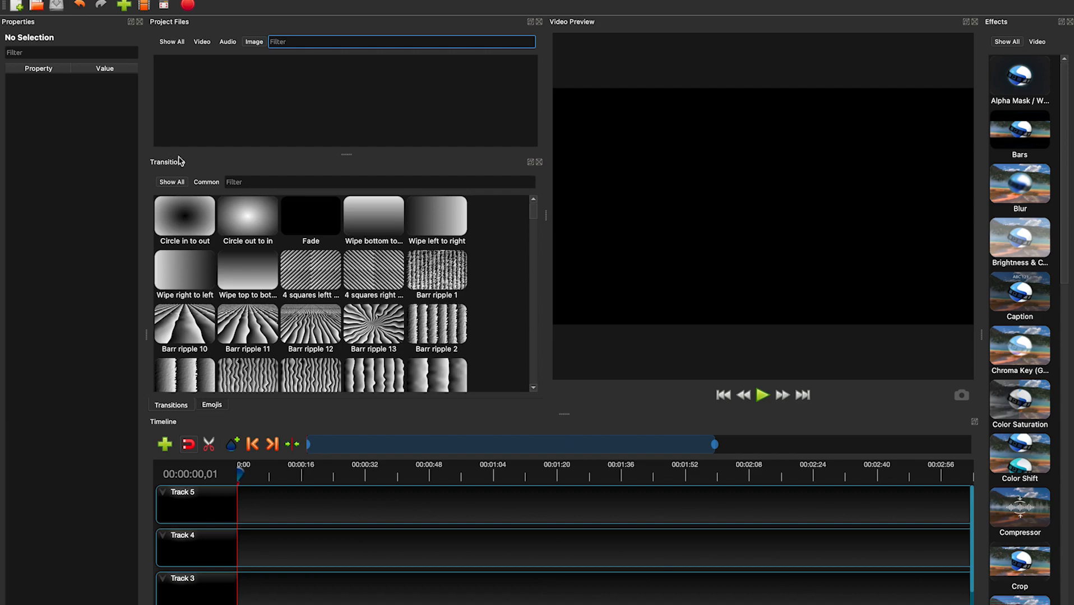
scroll(351, 300, "down", 10)
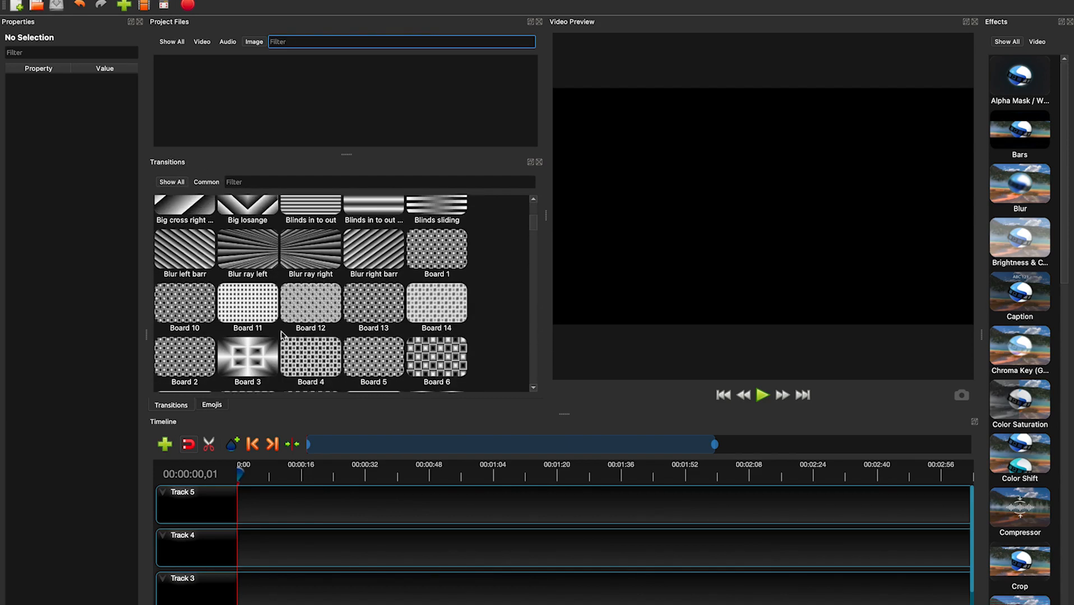
left_click(209, 183)
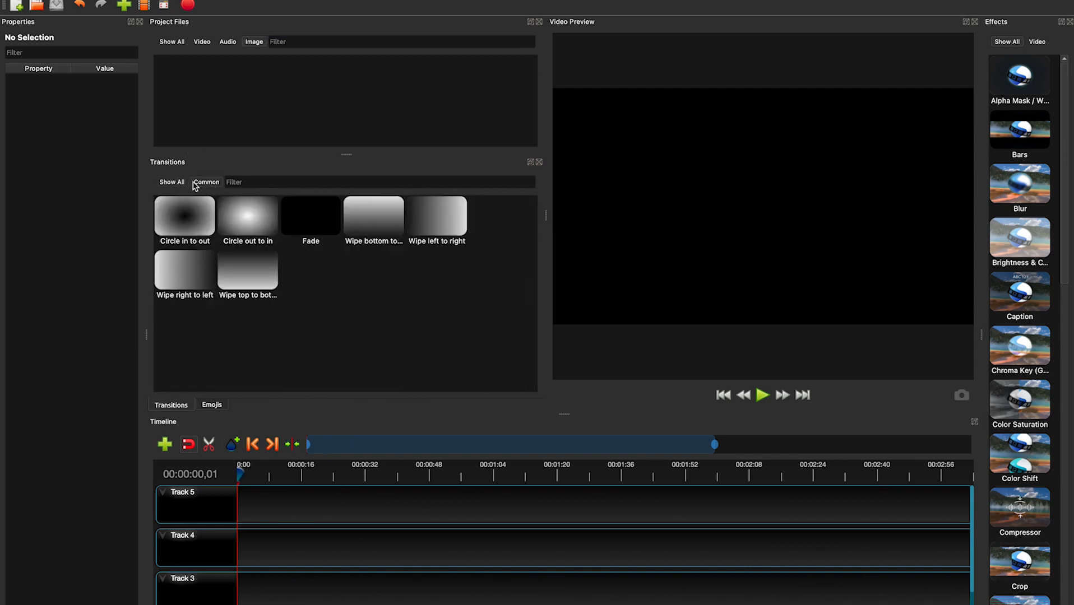
left_click(167, 183)
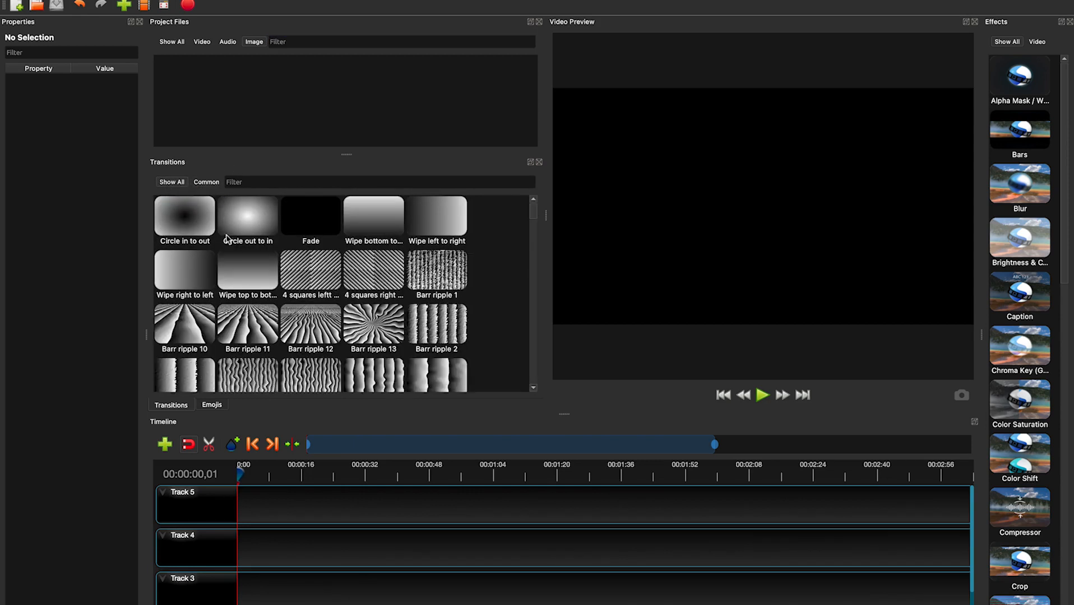
Step: Open the emoji library and look through its full list of emojis
left_click(212, 405)
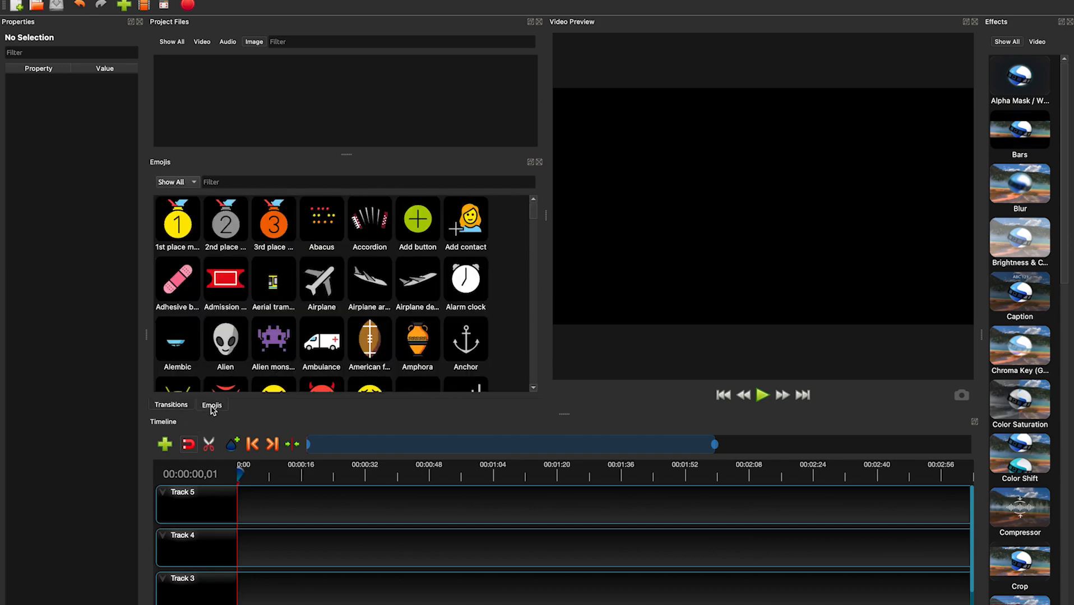
scroll(266, 303, "down", 10)
scroll(266, 303, "down", 10)
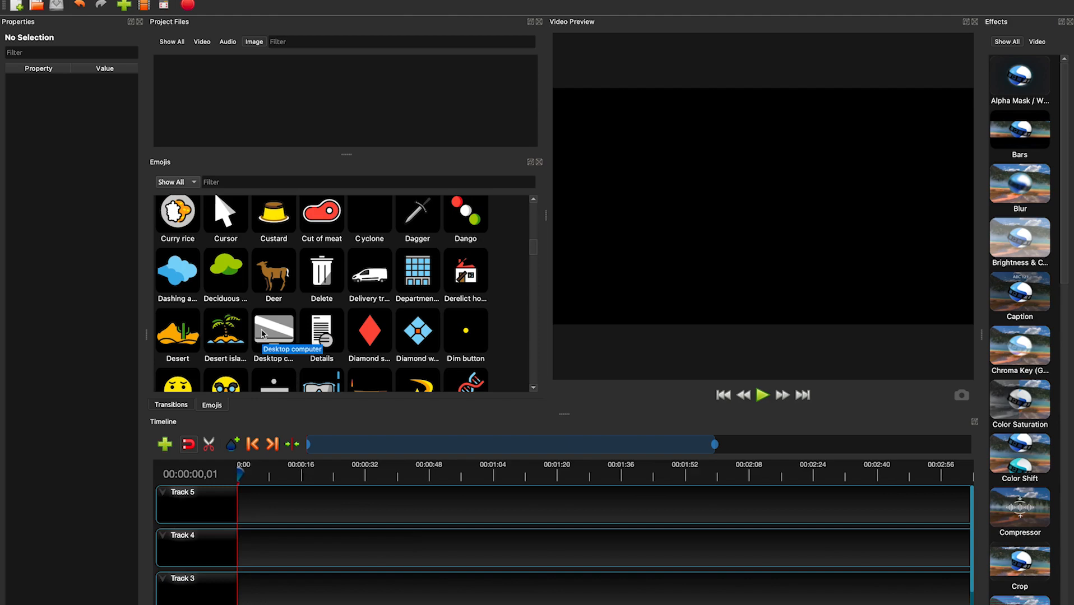
scroll(262, 334, "down", 15)
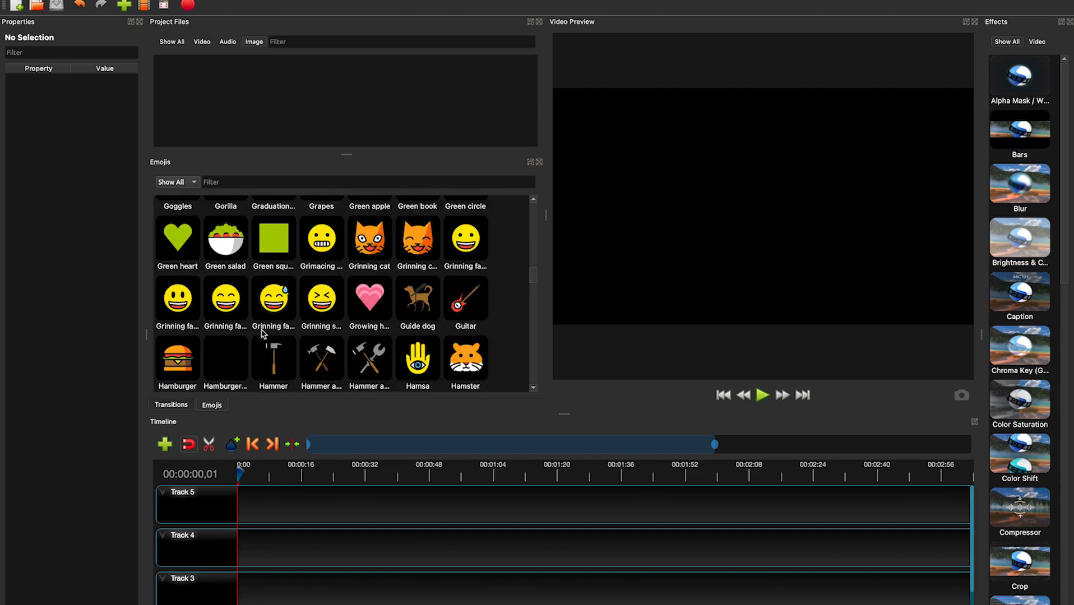
scroll(262, 334, "up", 3)
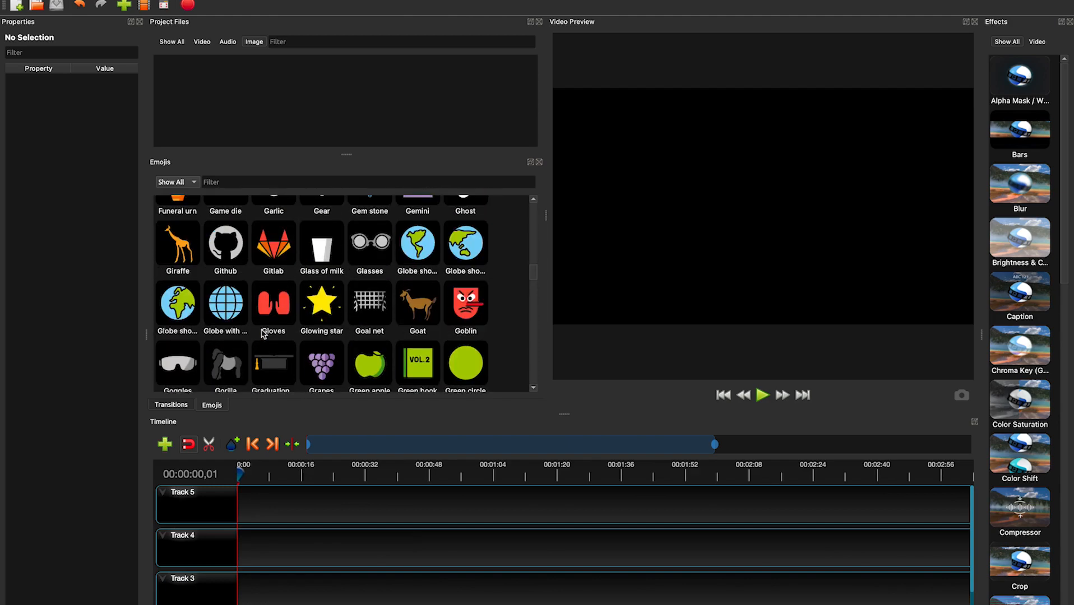
Step: Look through the emojis by category, filtering them by Activities, Extras and Food
left_click(196, 183)
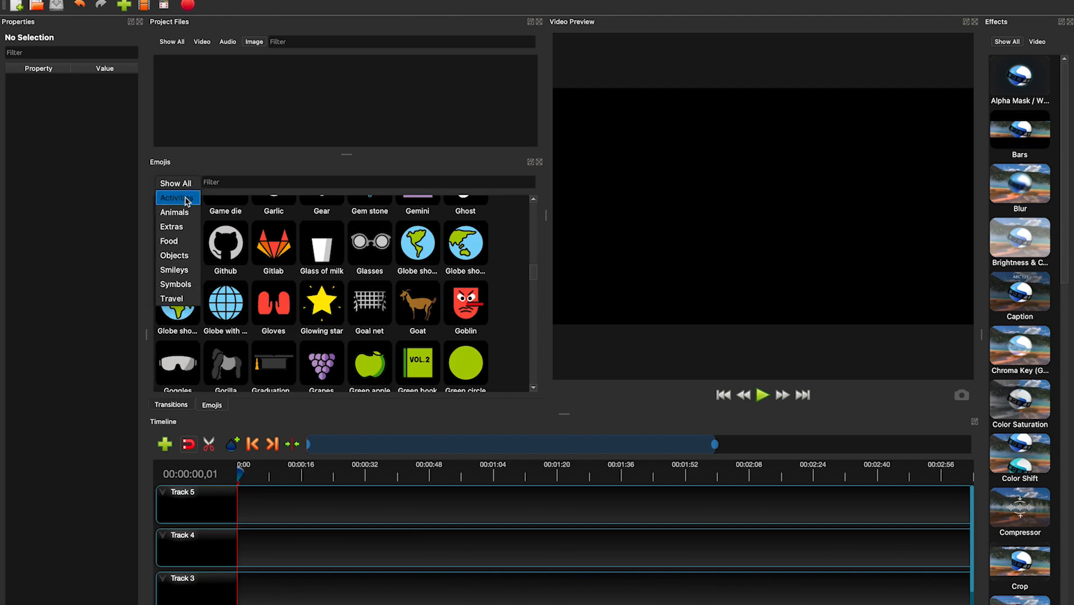
left_click(187, 201)
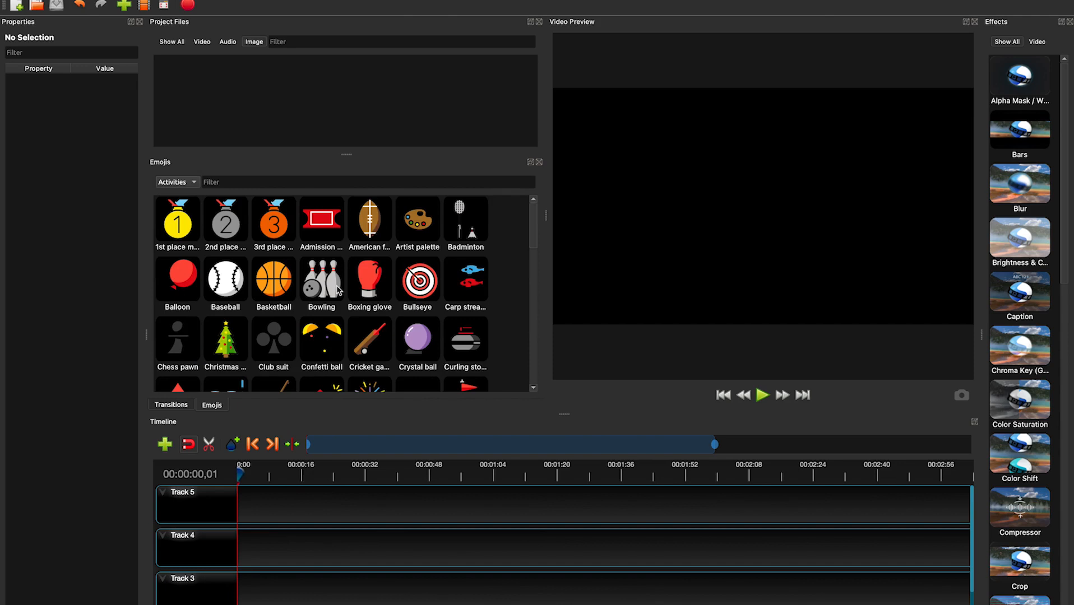
left_click(189, 186)
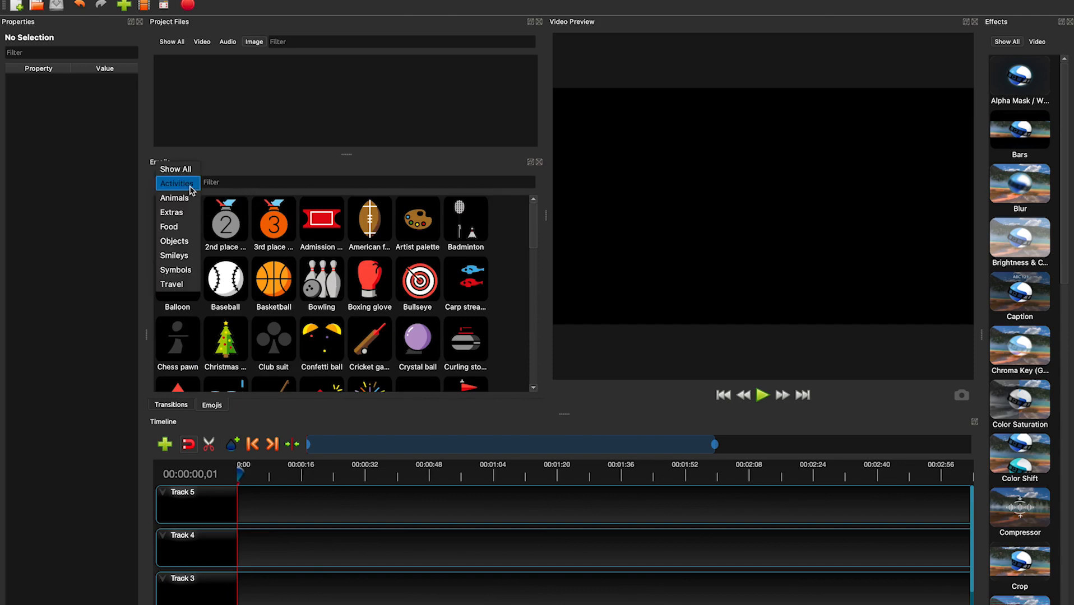
left_click(186, 217)
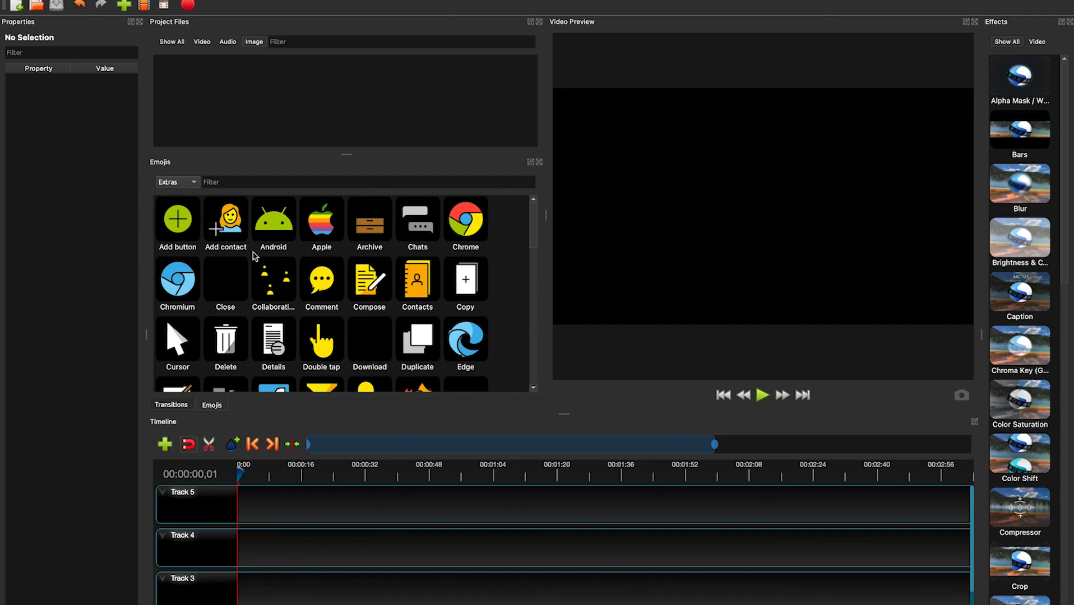
scroll(253, 256, "down", 15)
left_click(190, 182)
left_click(190, 198)
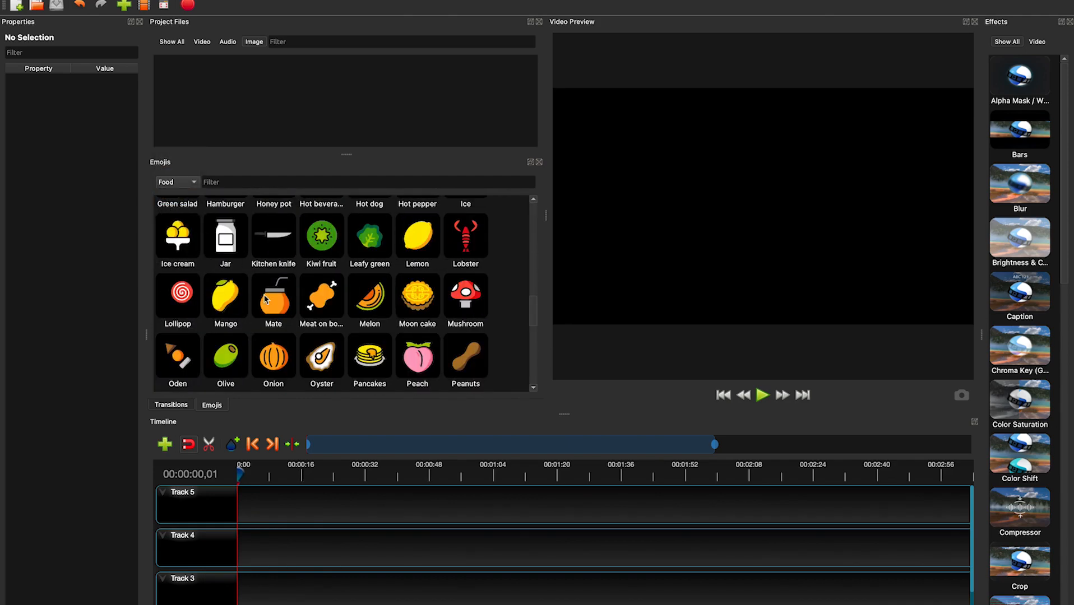
scroll(266, 299, "up", 10)
scroll(266, 299, "down", 10)
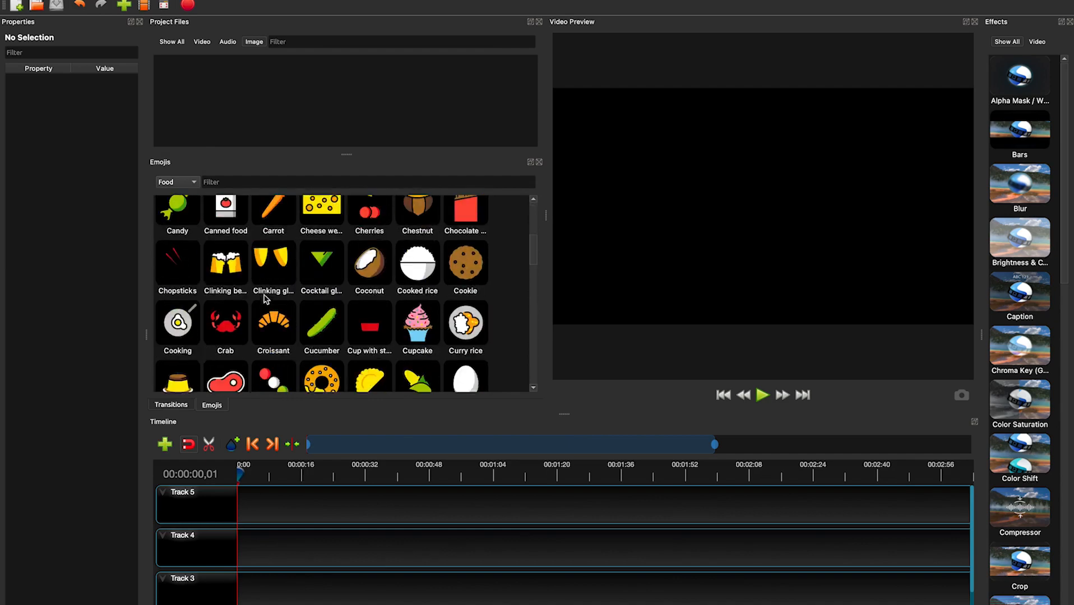
Step: View the Symbols category of emojis and reset the category filter to Show All
left_click(190, 182)
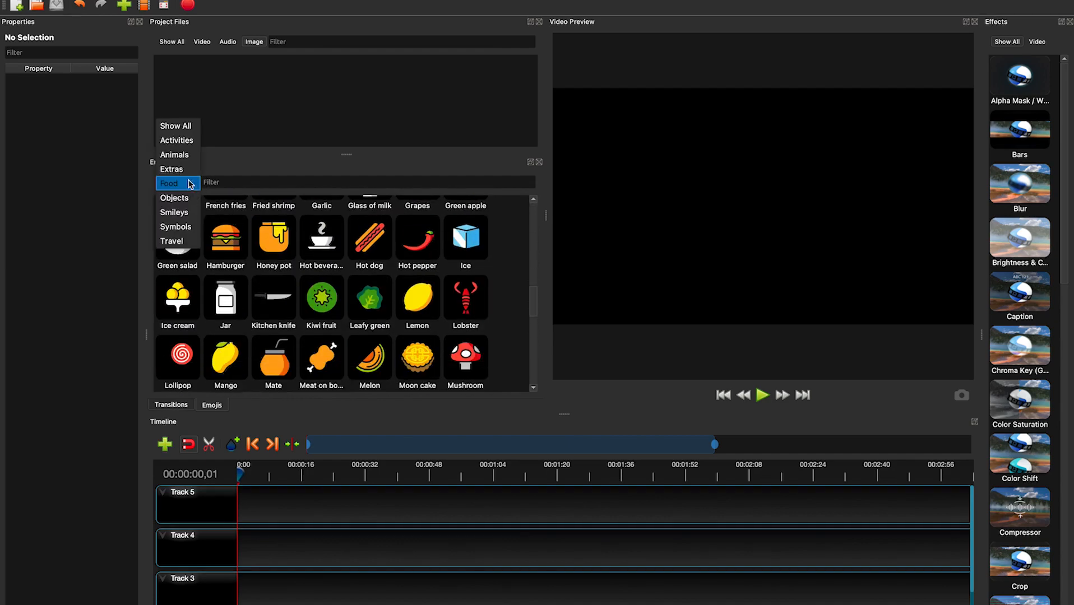
left_click(188, 228)
scroll(261, 278, "up", 10)
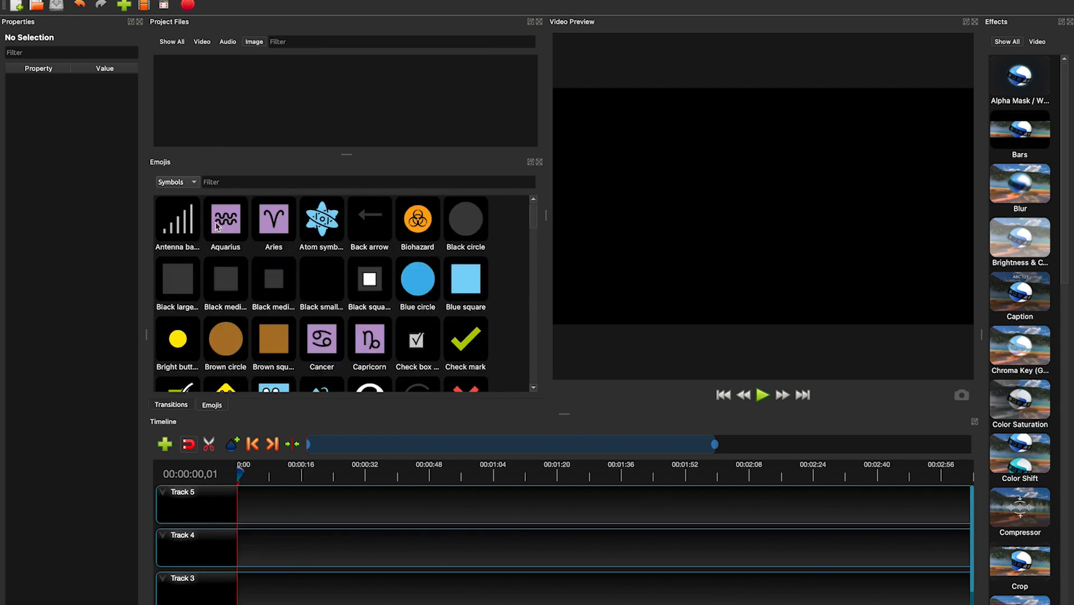
left_click(195, 183)
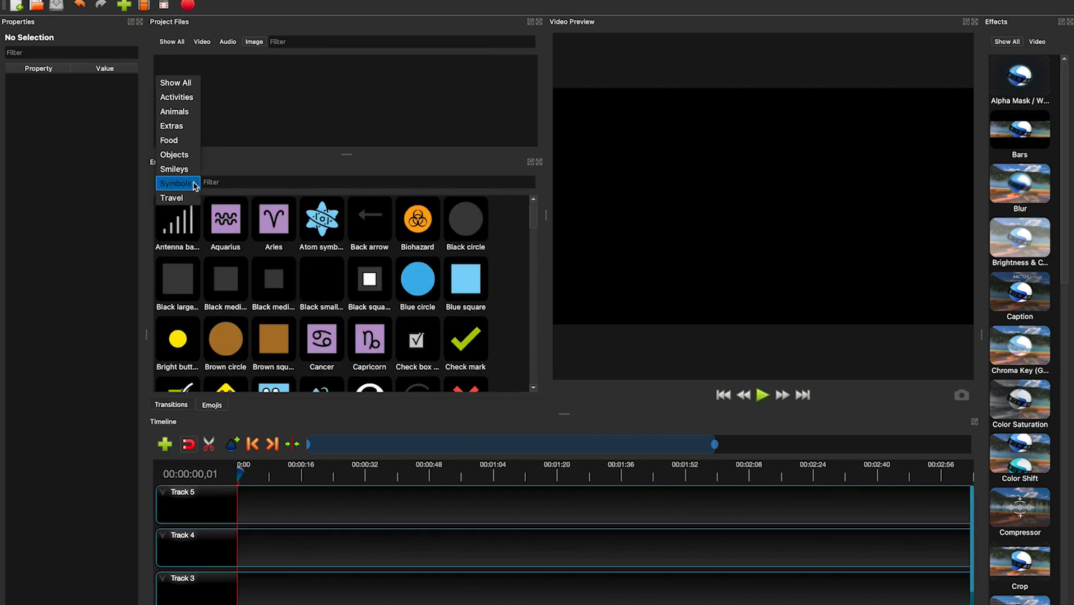
left_click(182, 88)
Step: Look further through the complete emoji list and through the available video and audio effects
scroll(235, 231, "down", 15)
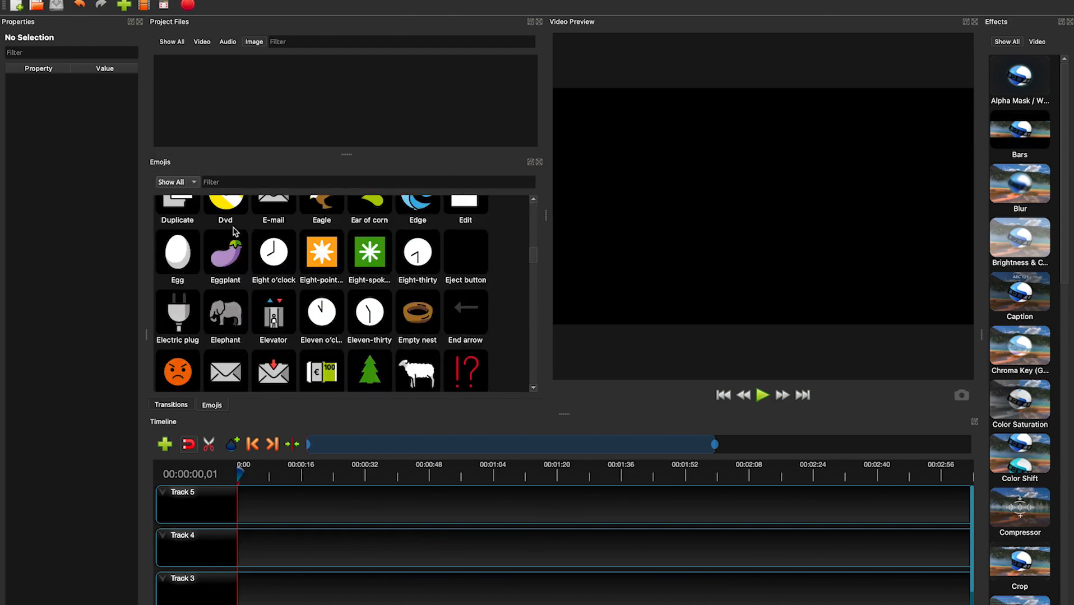
scroll(235, 232, "down", 20)
scroll(235, 231, "down", 8)
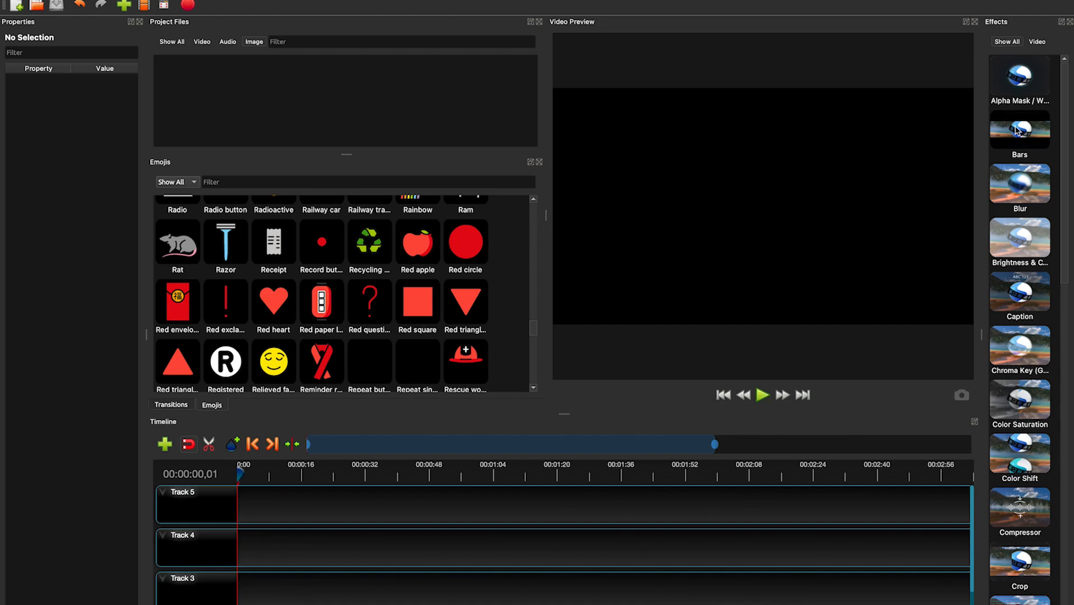
scroll(1018, 130, "down", 10)
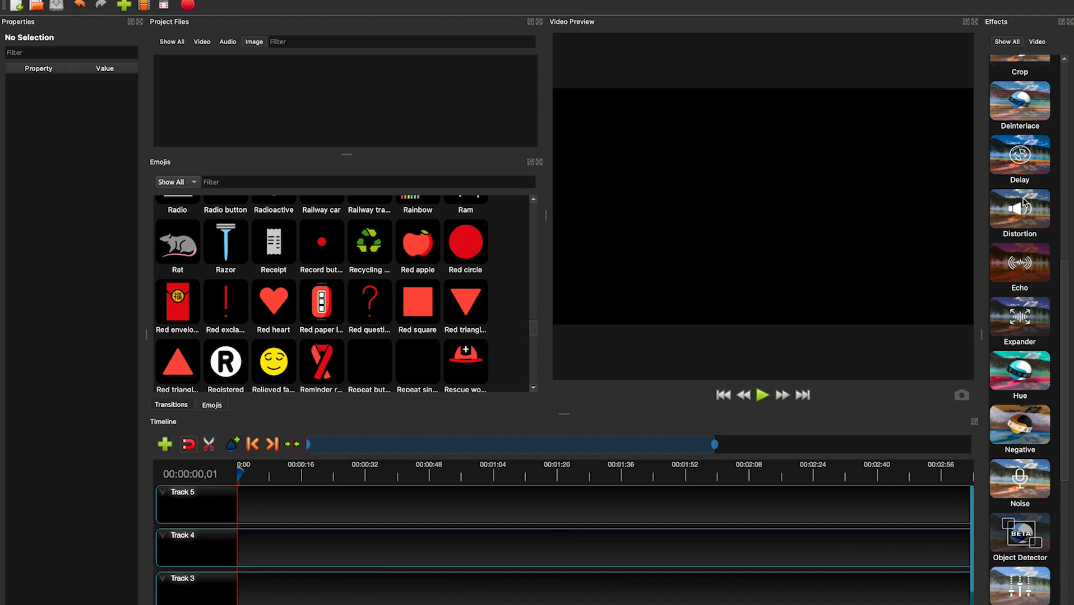
Step: Filter the effects library to video effects only and switch it back to showing all effects
left_click(1038, 43)
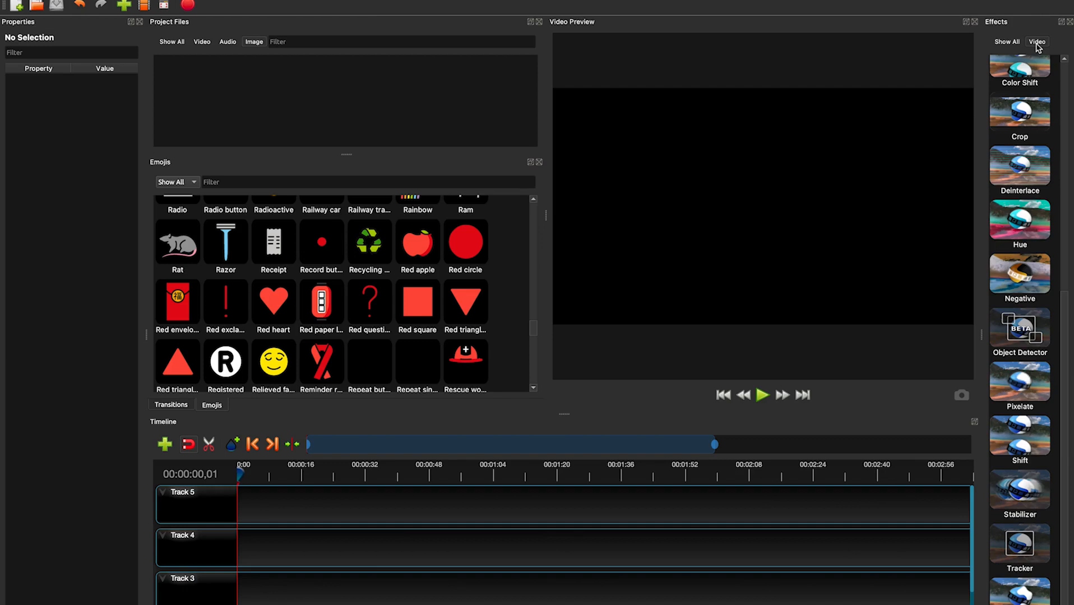
left_click(1006, 42)
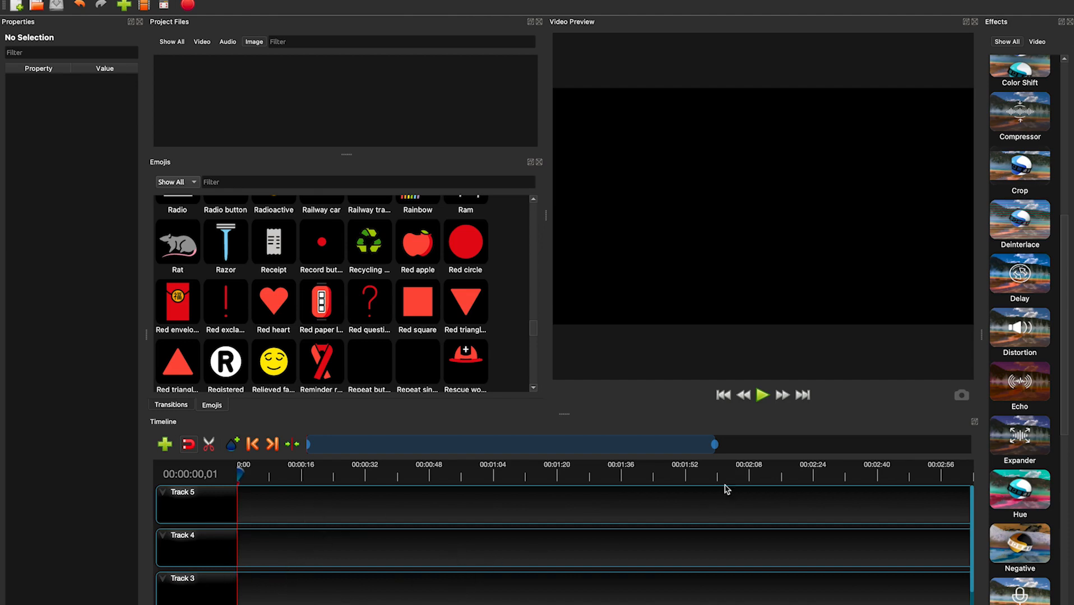
Step: Zoom the timeline out to cover a longer time range and view the options of Track 5 without applying any
left_click_drag(717, 445, 837, 449)
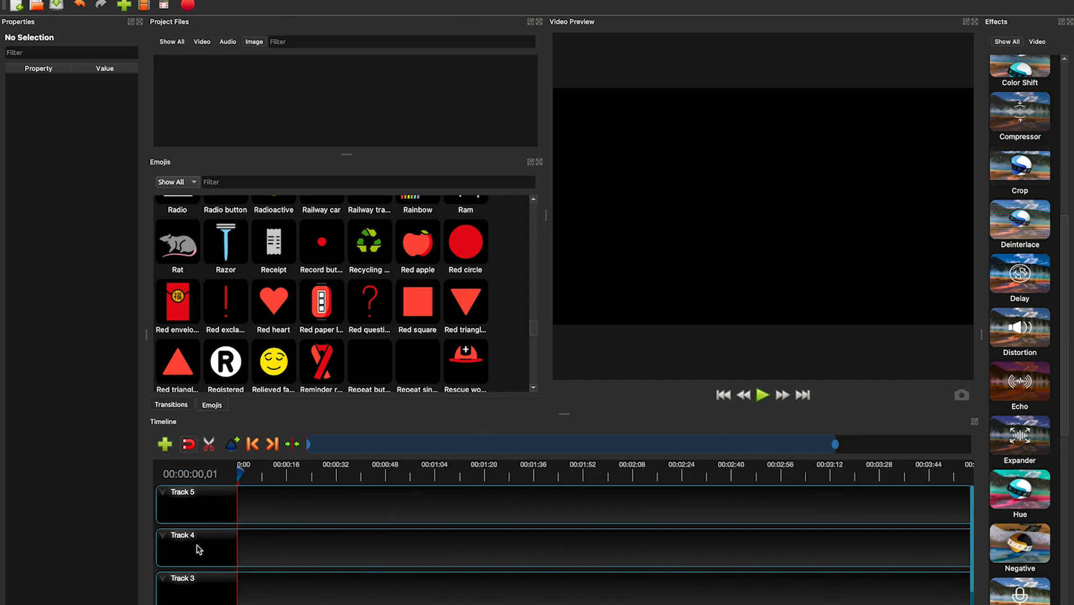
right_click(162, 491)
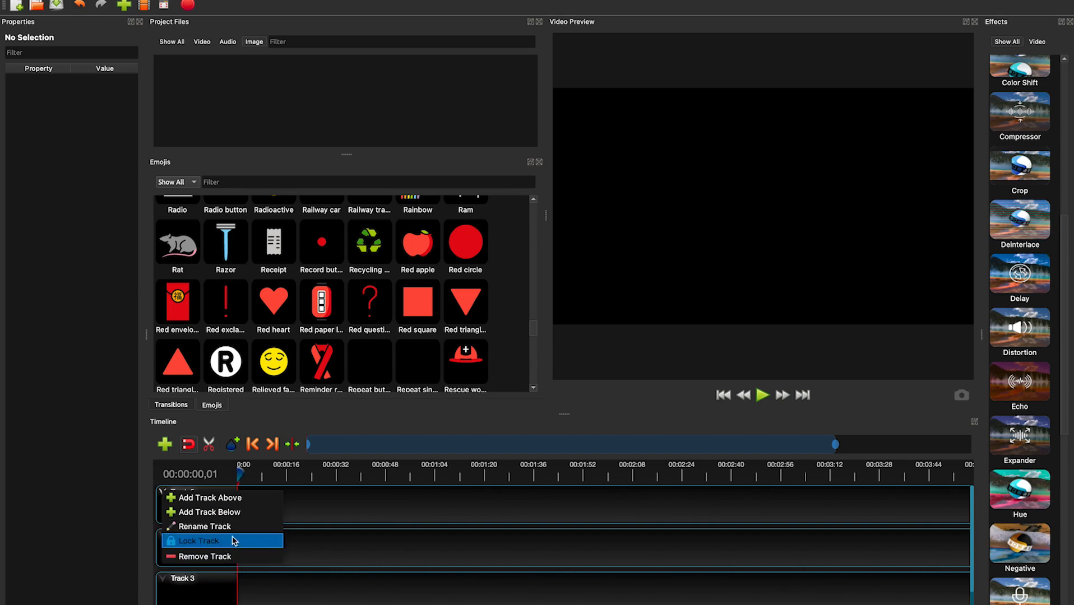
left_click(297, 536)
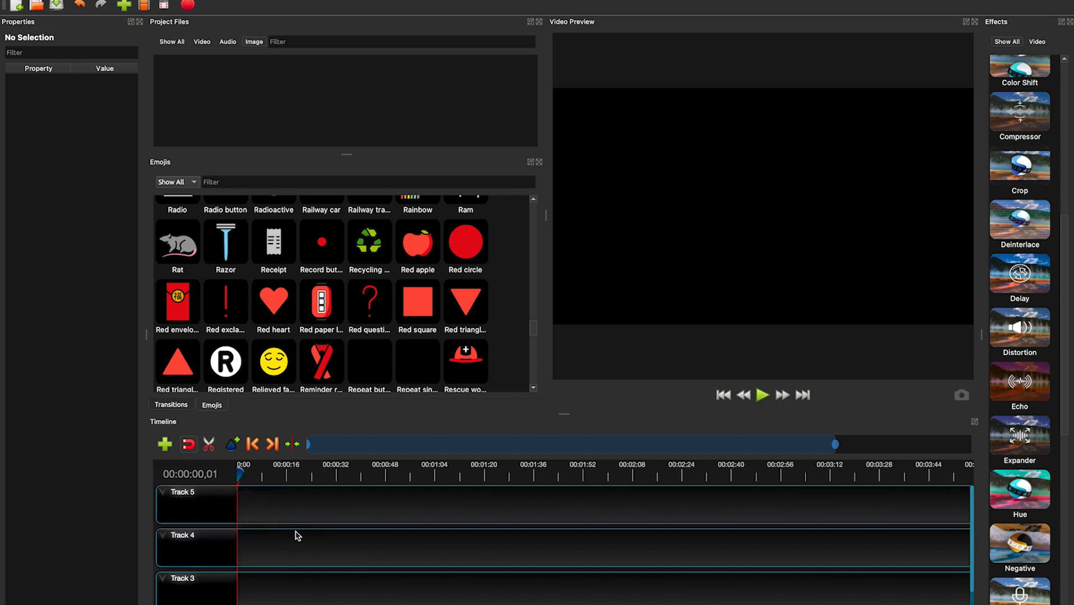
left_click(189, 449)
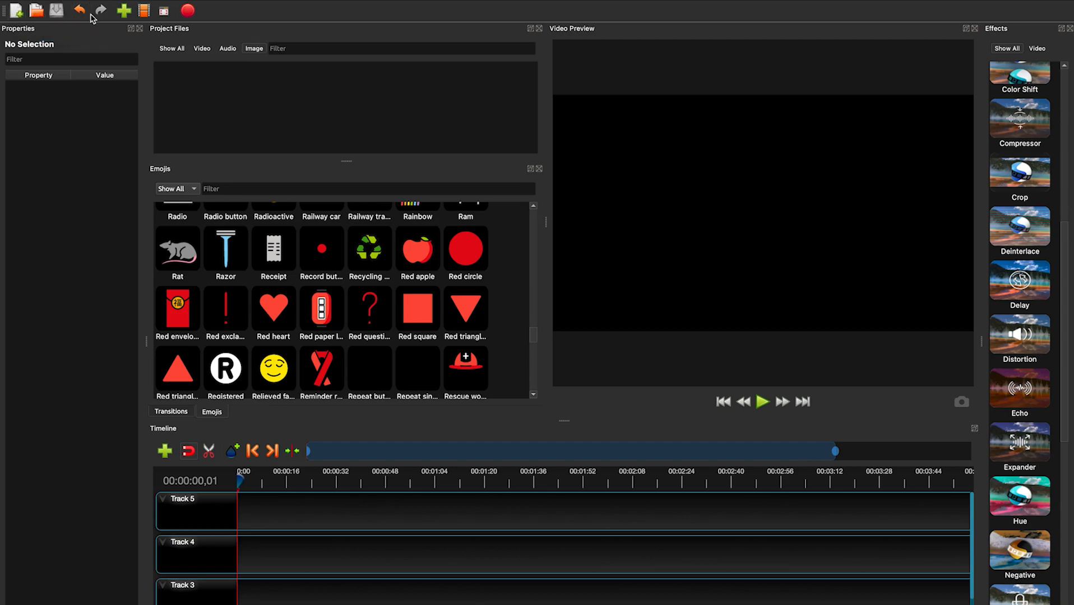
Step: View the file import dialog and the list of project profiles, leaving both without changes
left_click(124, 13)
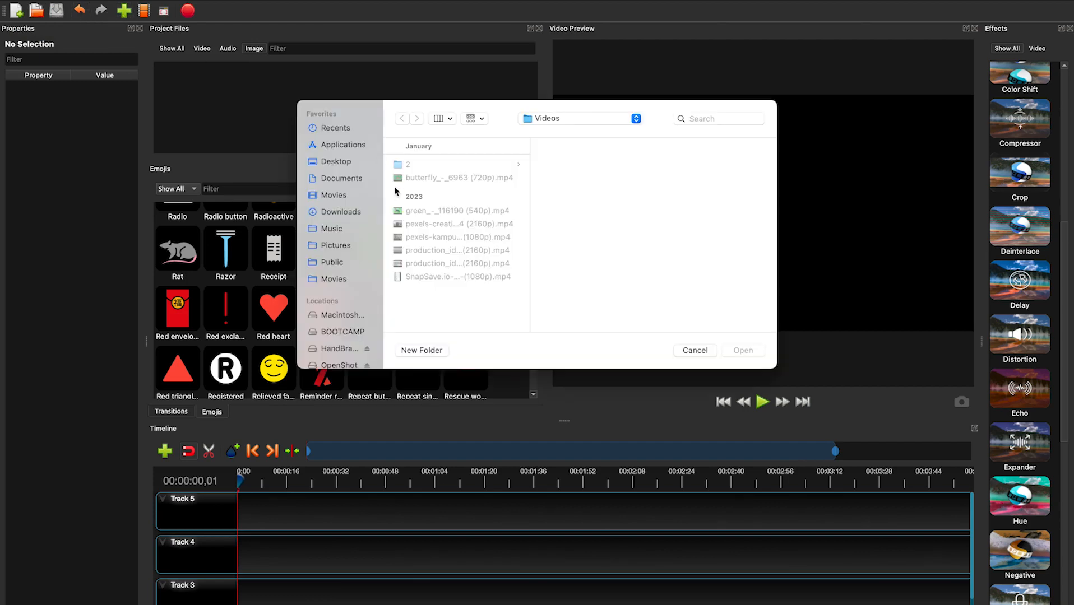
left_click(701, 351)
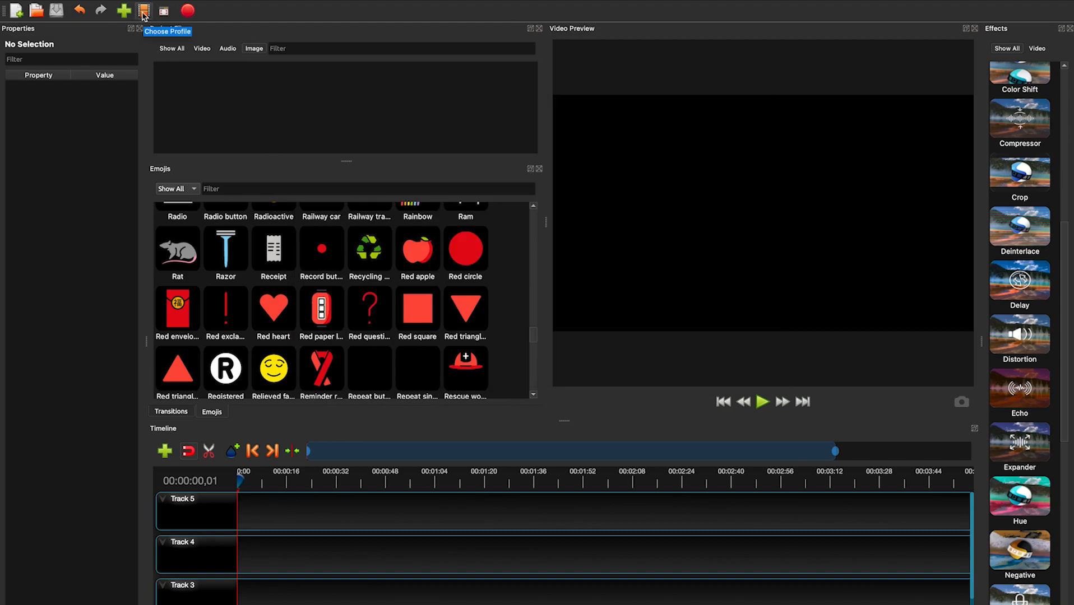
left_click(143, 11)
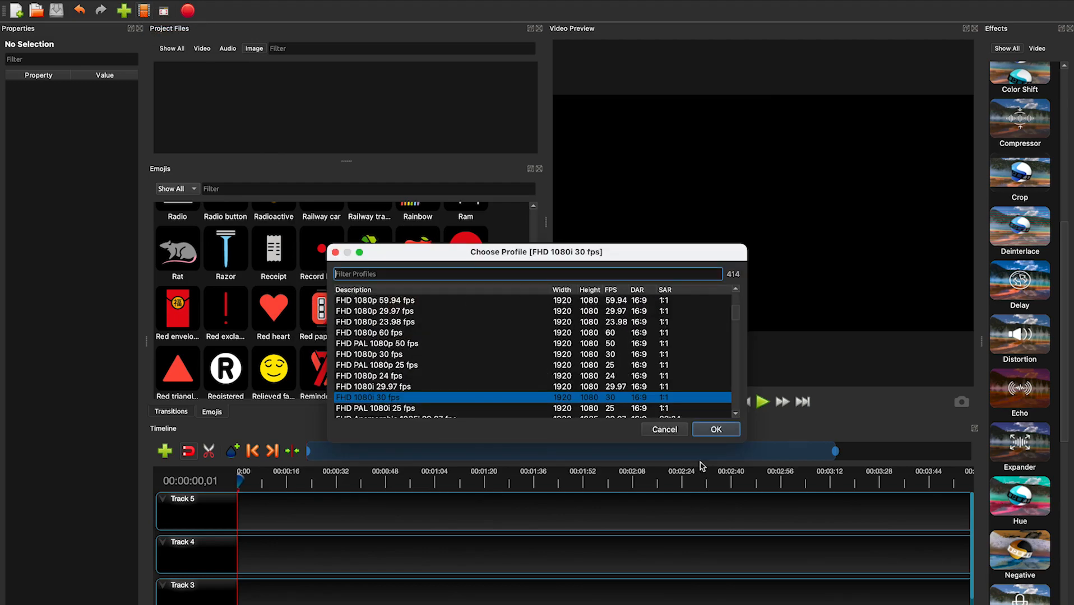
left_click(673, 432)
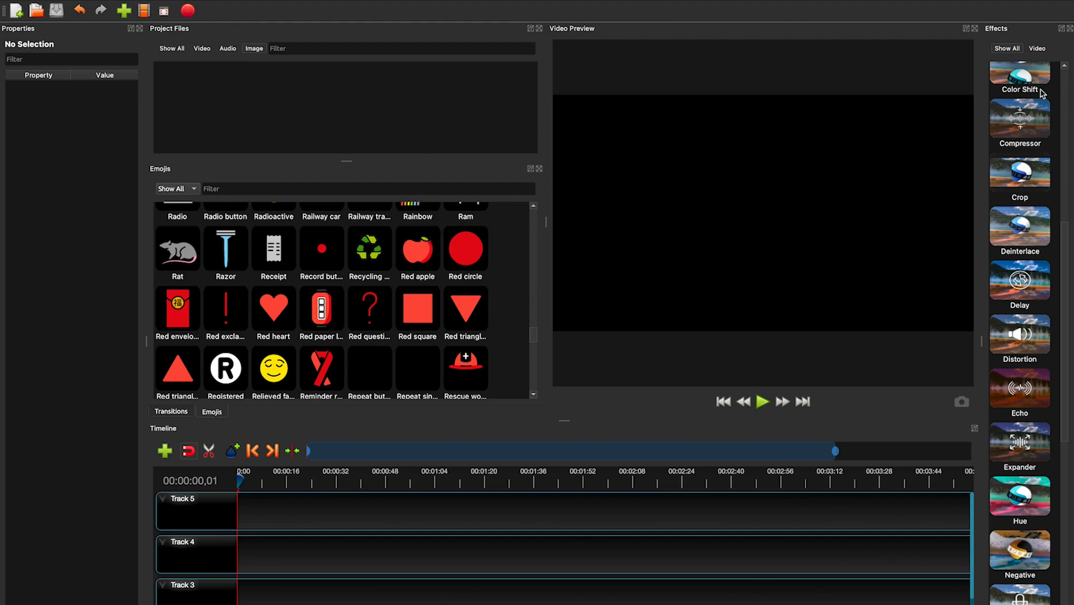
Step: Rearrange the workspace by moving Video Preview in front of Project Files, enlarging the Timeline, and detaching it as a floating window
left_click_drag(1023, 33, 918, 62)
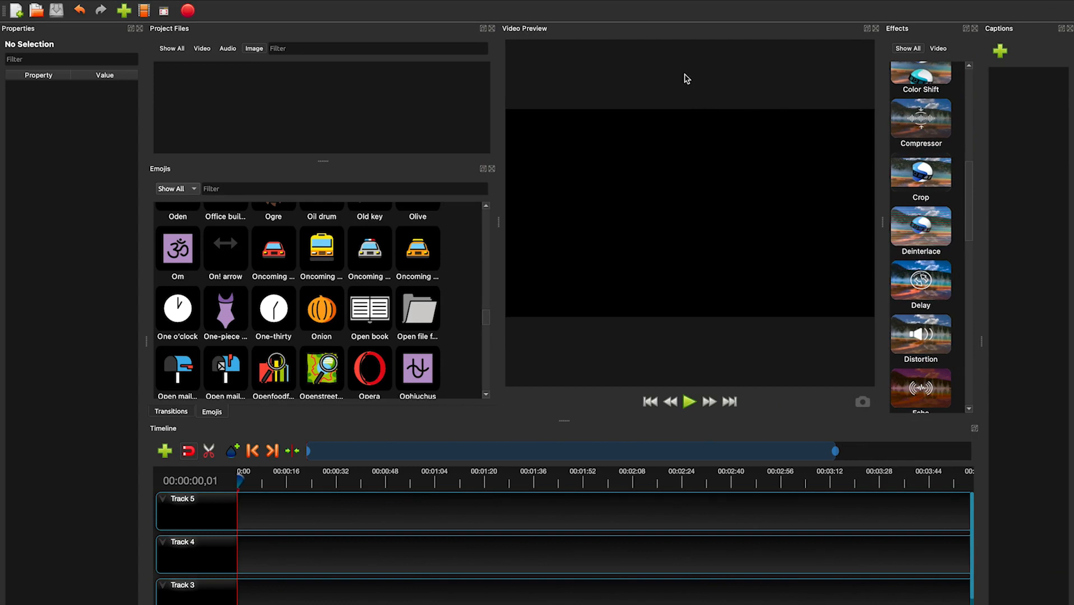
left_click_drag(667, 37, 217, 82)
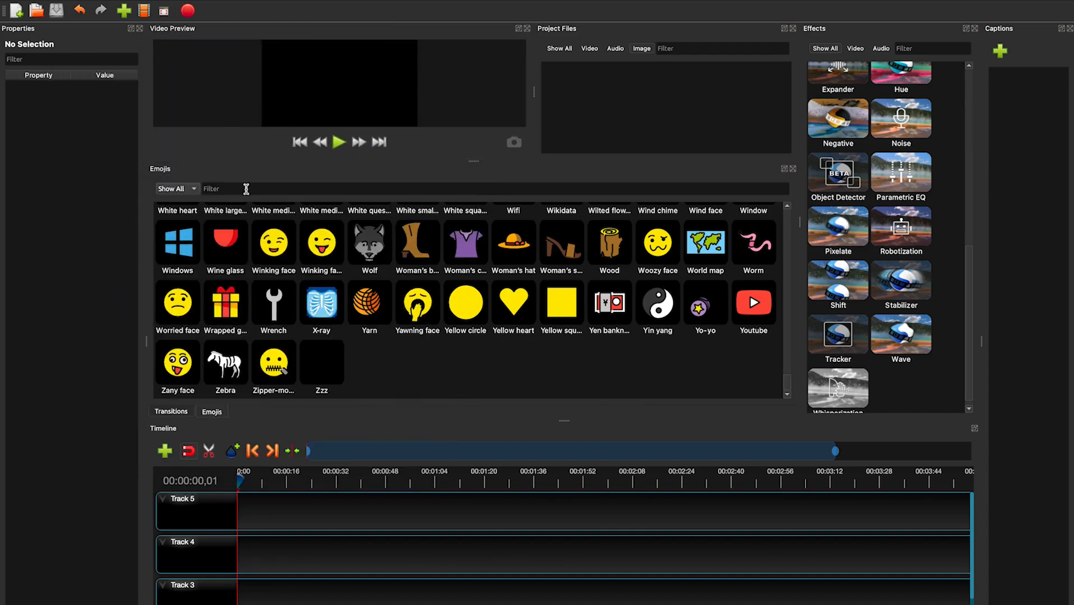
left_click_drag(482, 419, 474, 370)
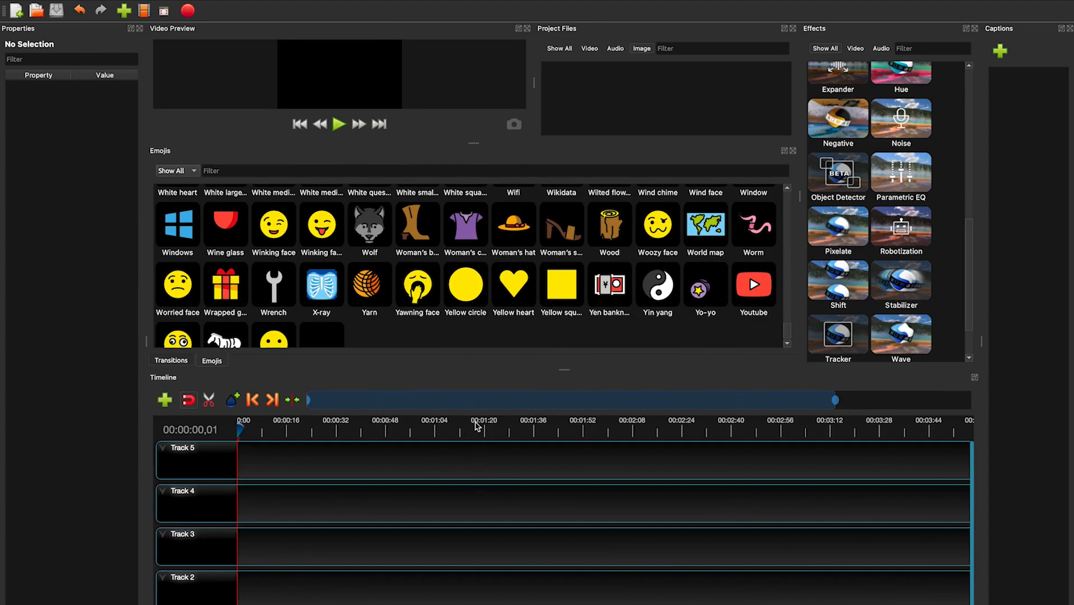
left_click(450, 418)
double_click(274, 374)
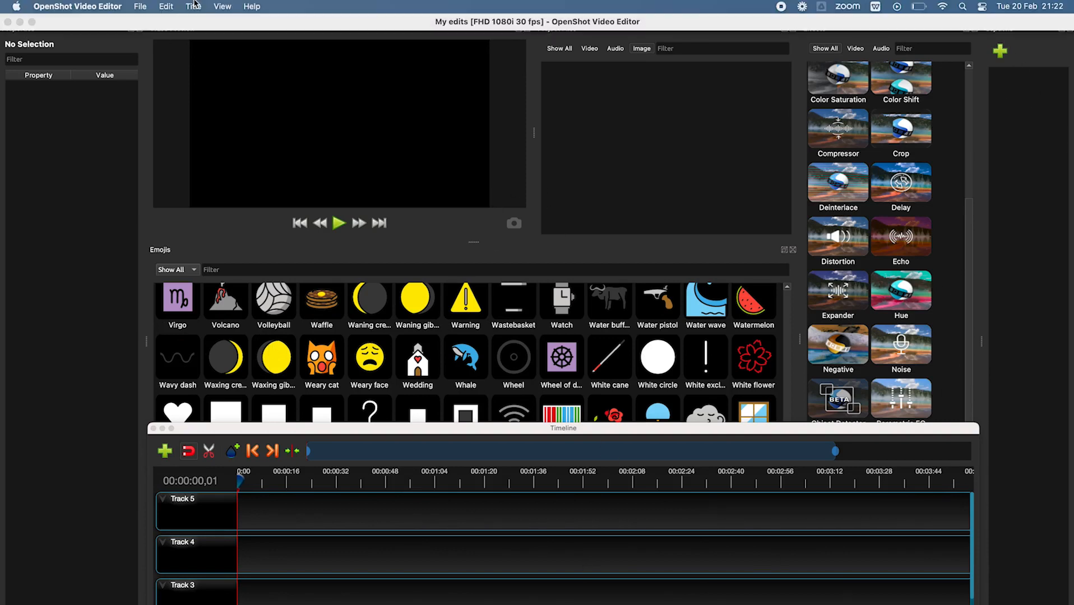
Step: Restore the Advanced View layout and widen the Video Preview panel
left_click(221, 7)
mouse_move(269, 60)
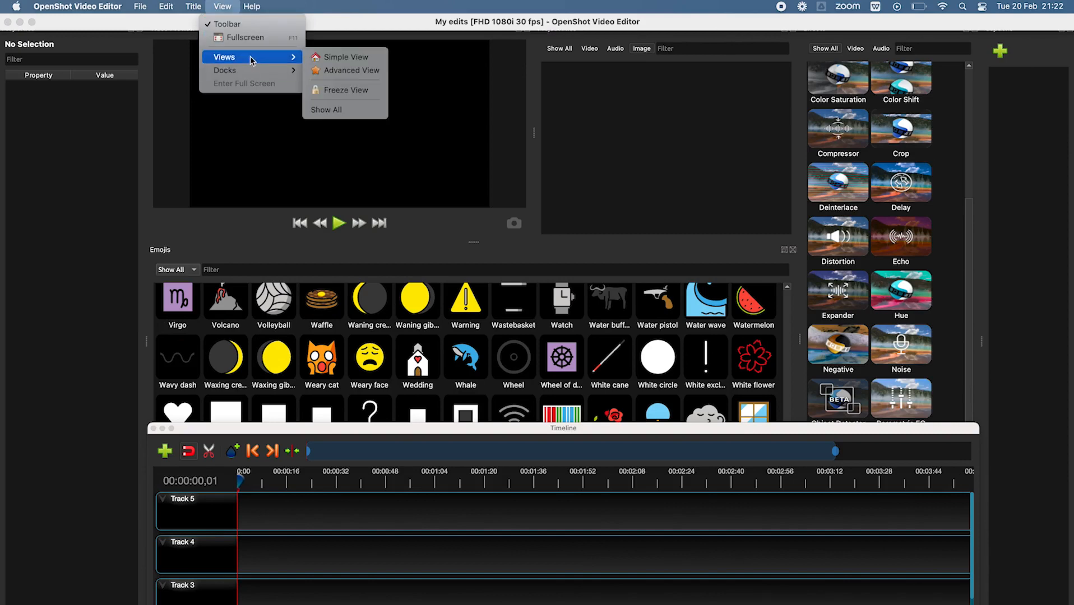
left_click(360, 71)
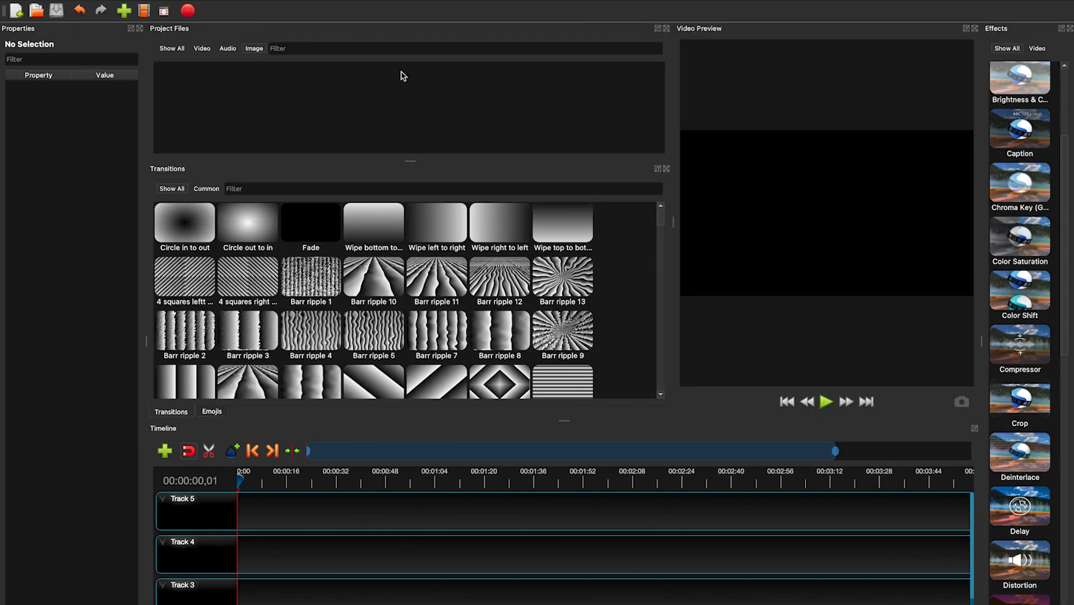
left_click_drag(674, 217, 550, 205)
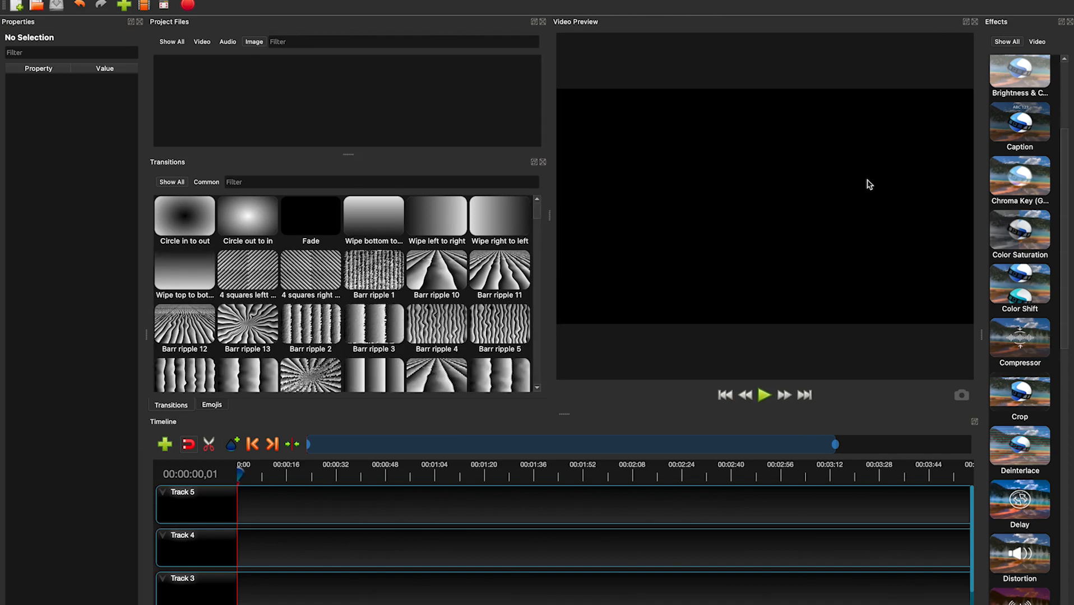
Step: Close the Effects, Captions and Video Preview panels
left_click(1070, 22)
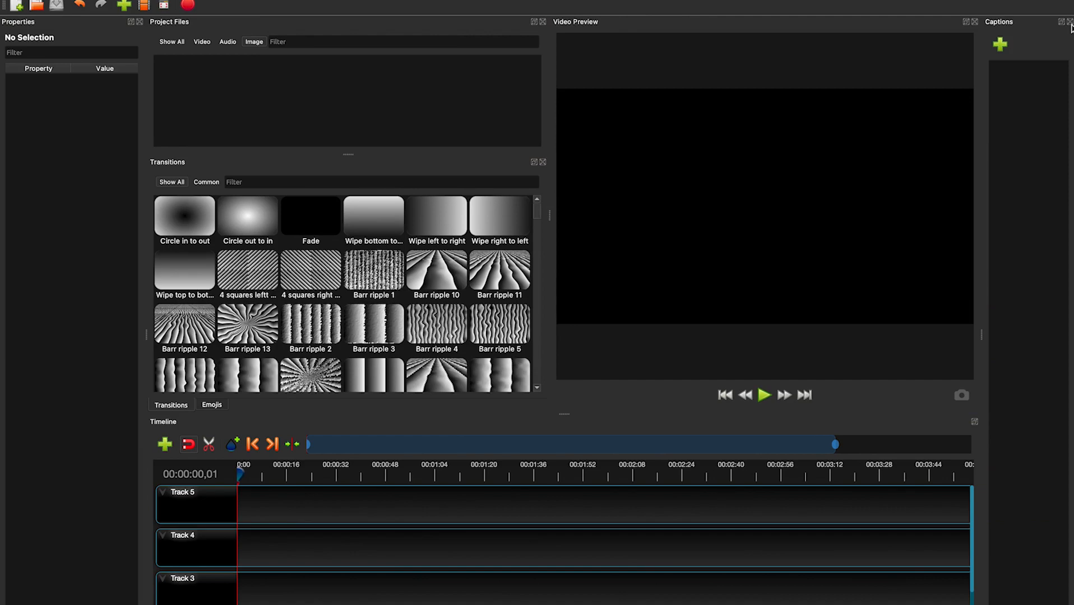
left_click(1070, 23)
left_click(1070, 23)
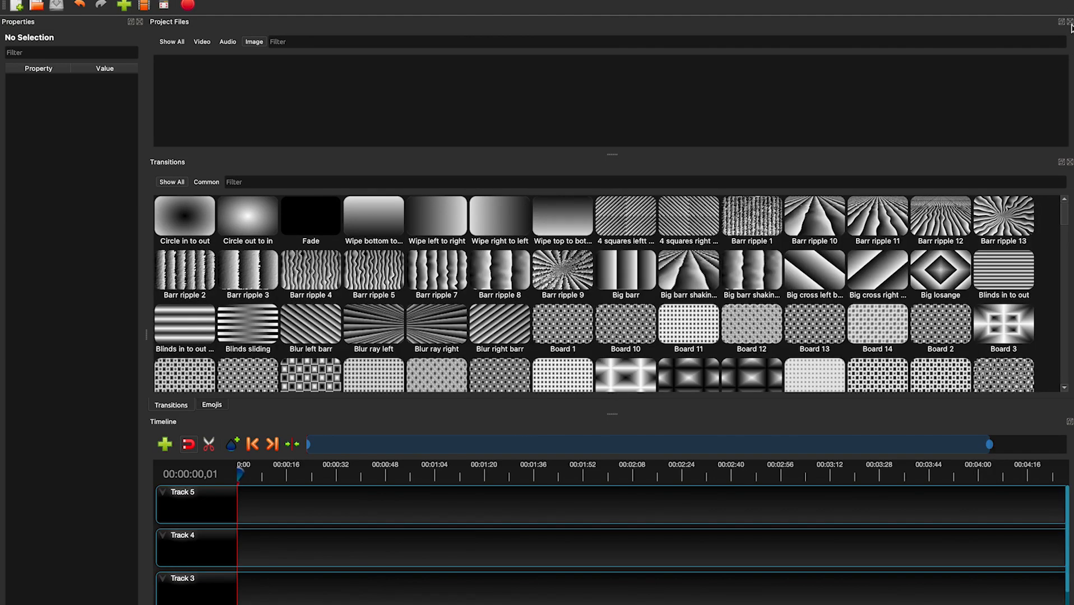
Step: Detach the Project Files panel and dock it back in place, and do the same with the Transitions panel
left_click(1062, 23)
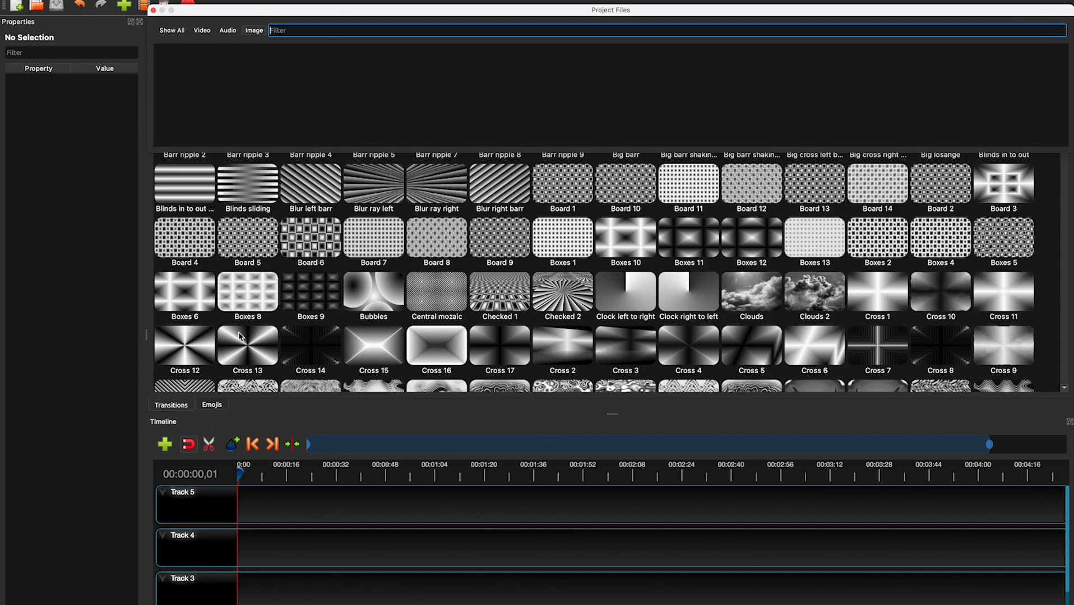
mouse_move(154, 0)
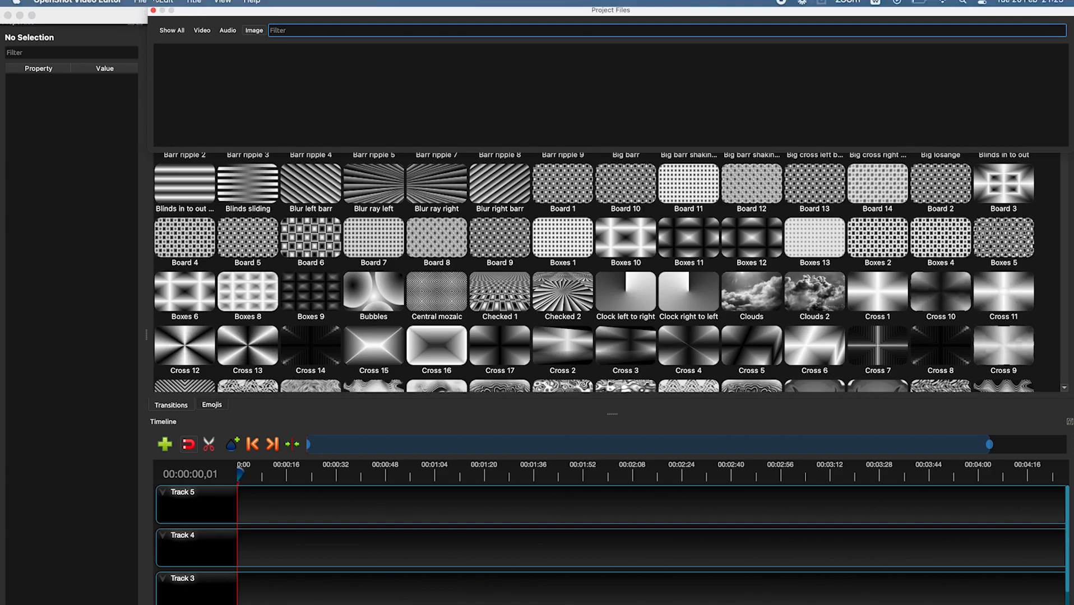
left_click_drag(394, 16, 346, 110)
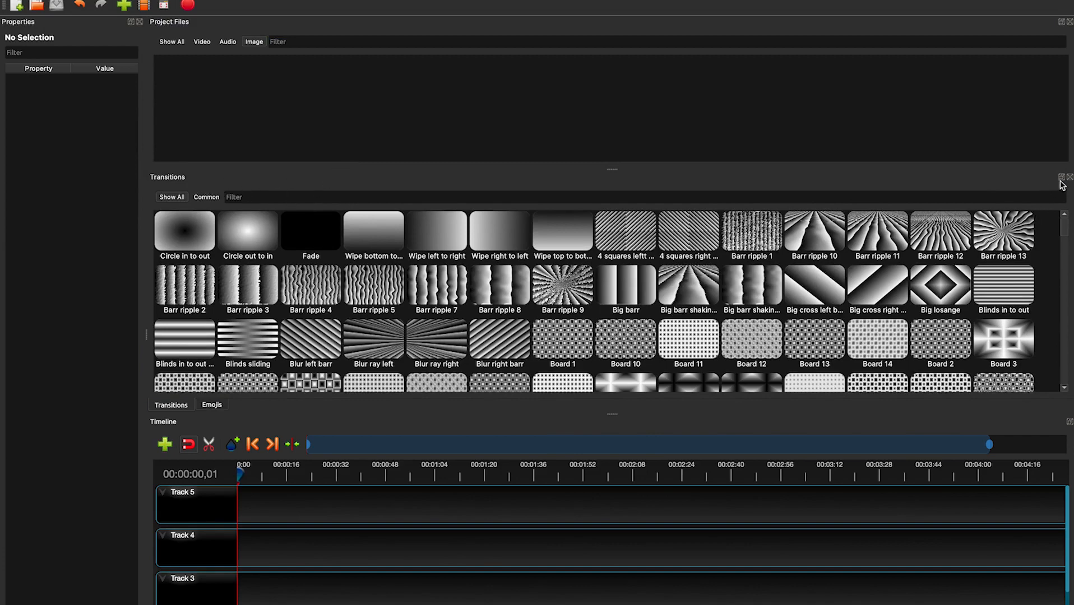
left_click(1061, 177)
left_click_drag(879, 166, 650, 193)
mouse_move(175, 2)
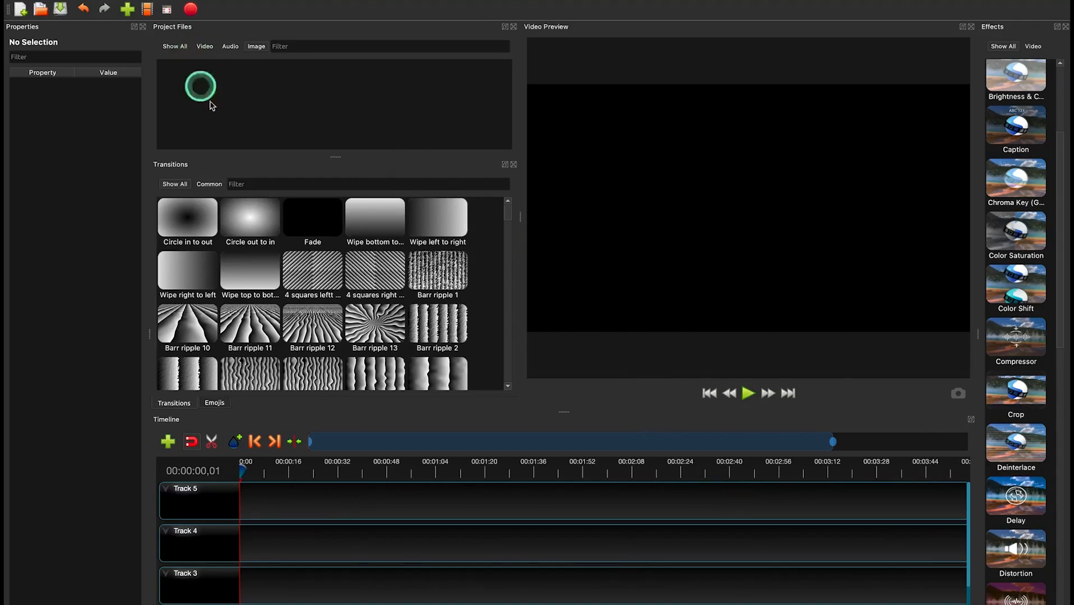
Step: Import all three video clips from the Videos folder inside "Openshot video editor" into the project files
right_click(223, 104)
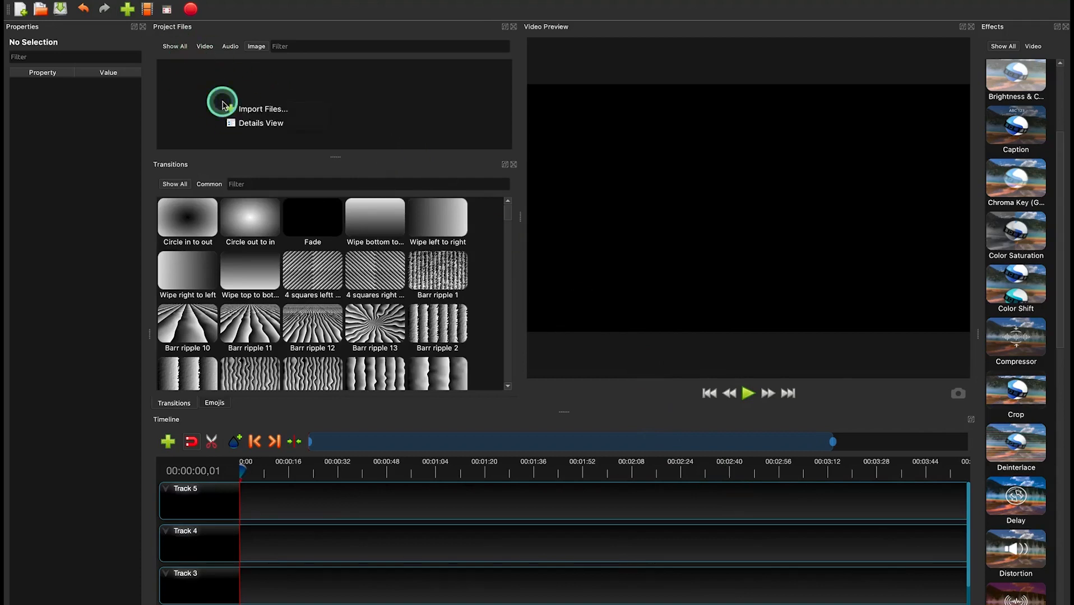
left_click(277, 110)
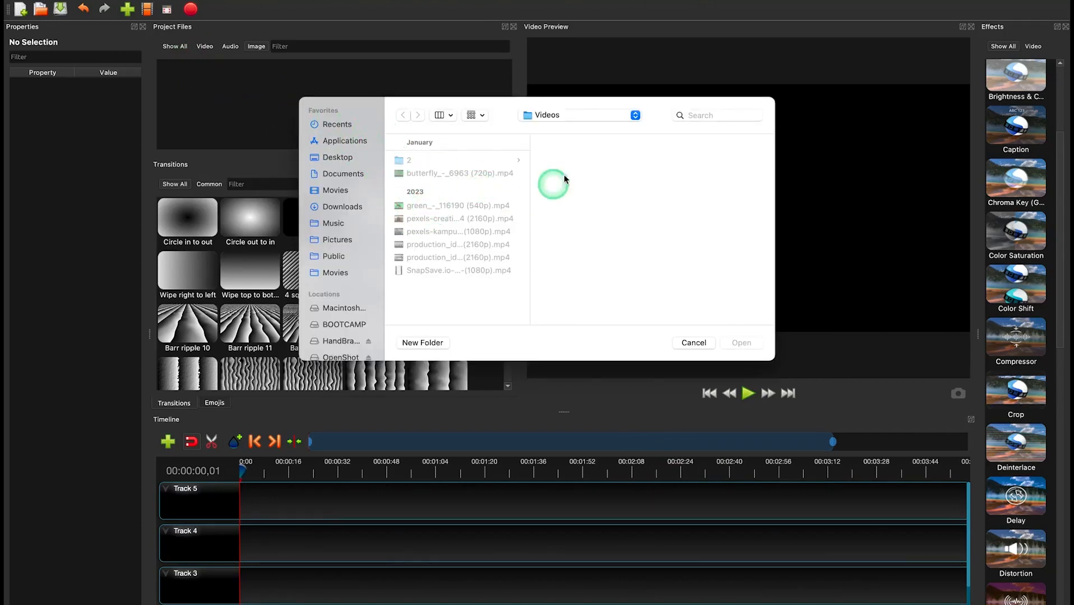
left_click(577, 117)
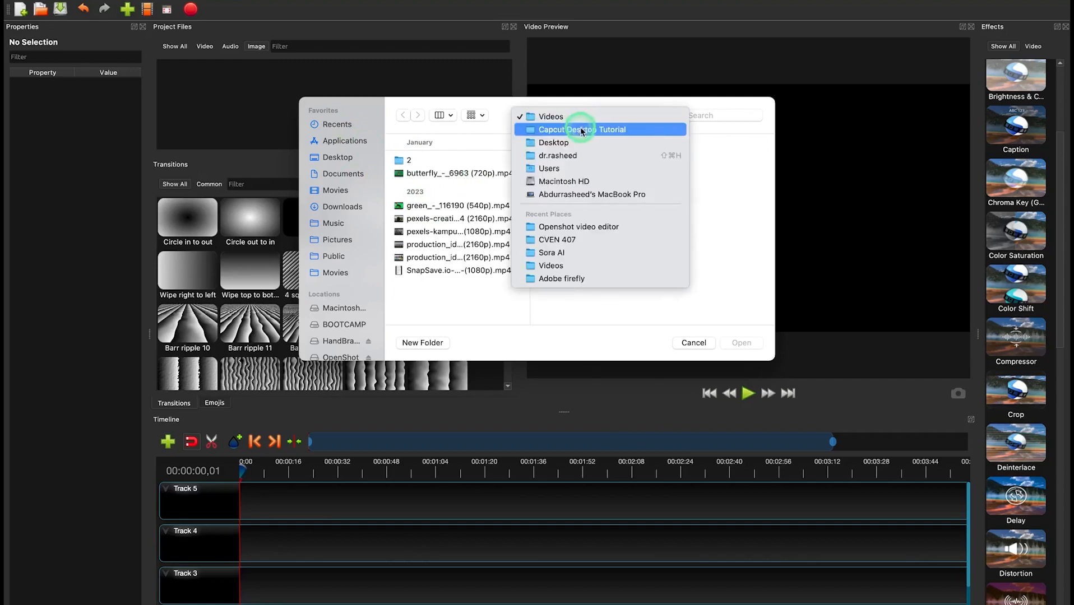
left_click(602, 227)
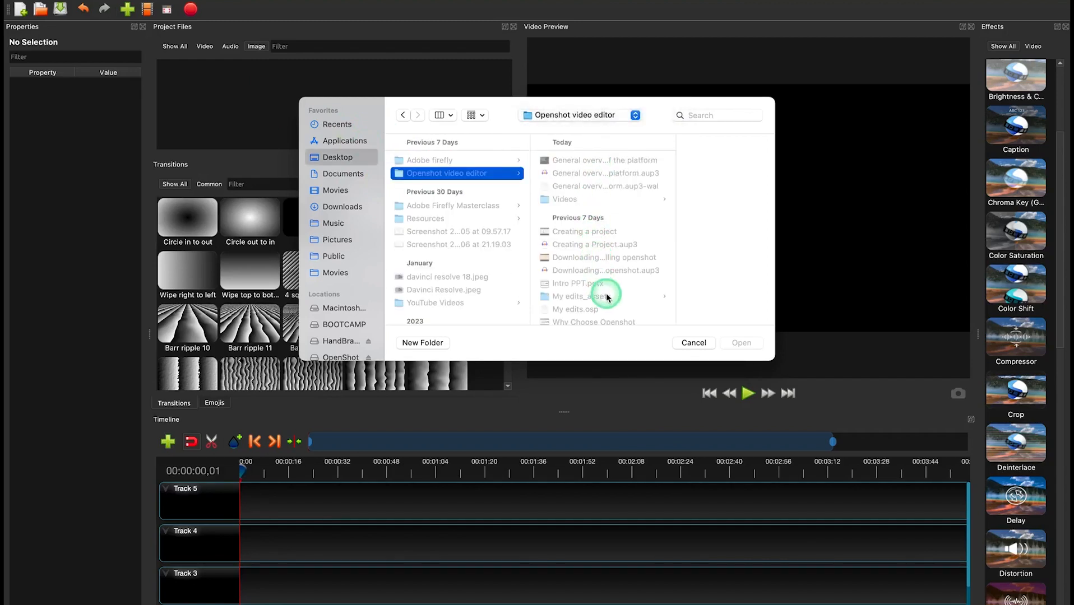
left_click(581, 200)
left_click_drag(709, 232, 661, 147)
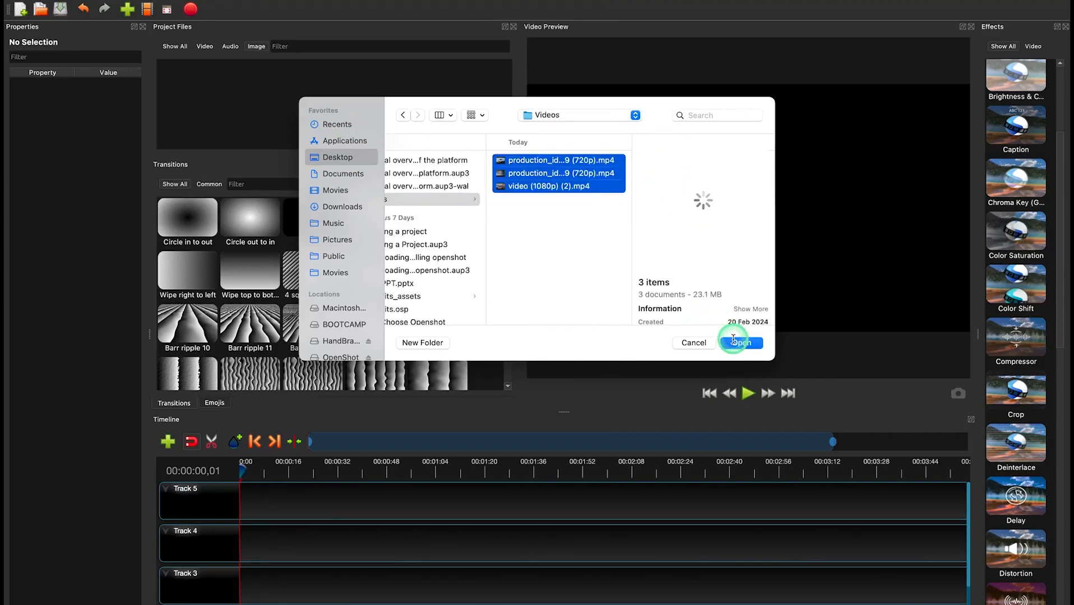
left_click(741, 343)
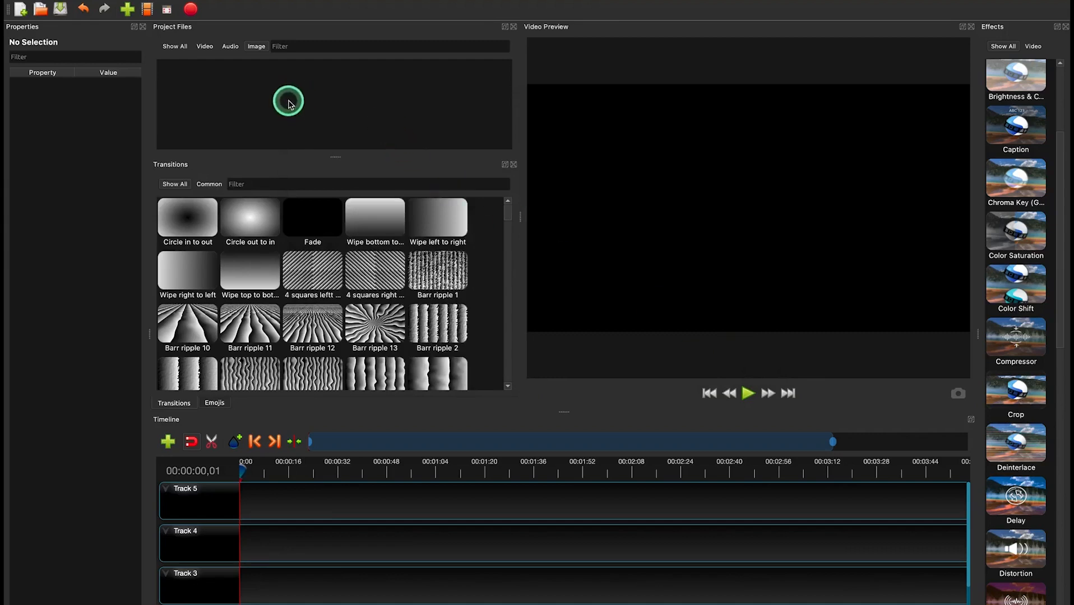
Step: Show all project files, check the Video, Audio and Image filters, and leave the list filtered to Video
left_click(176, 48)
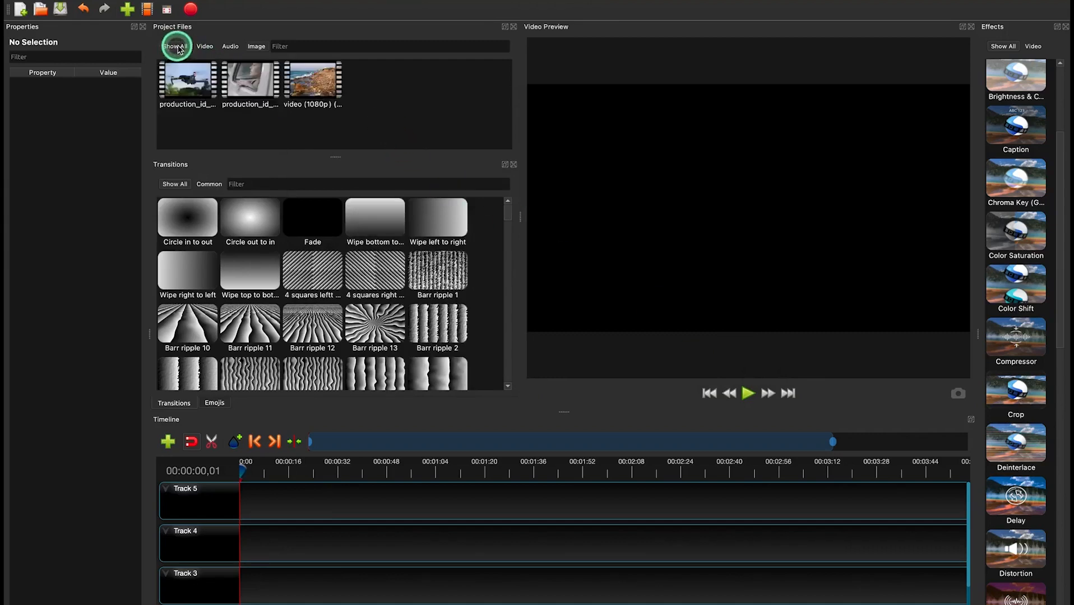
left_click(204, 47)
left_click(236, 48)
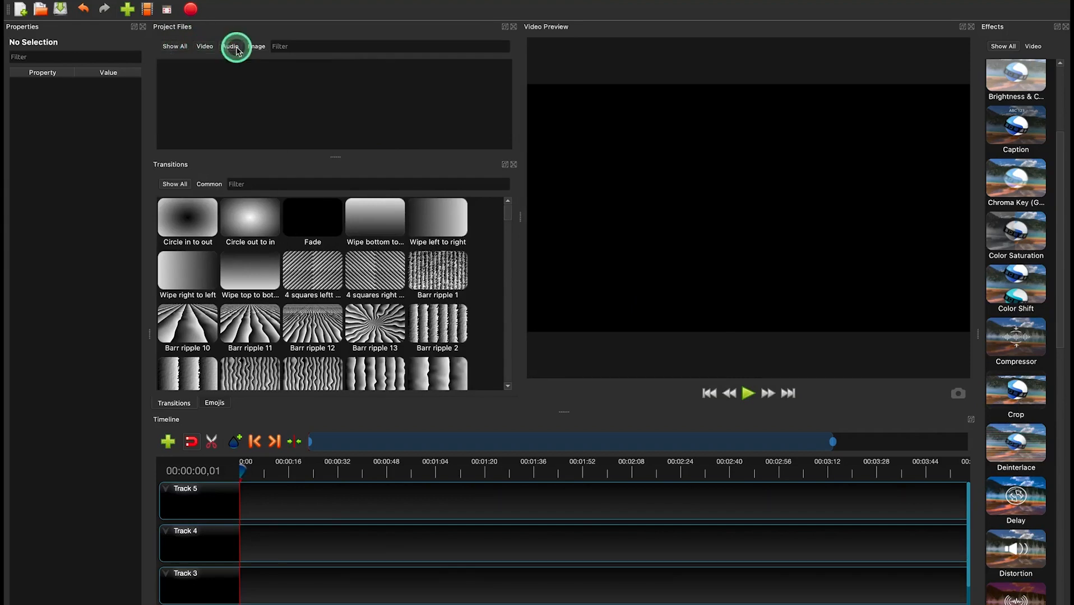
left_click(252, 48)
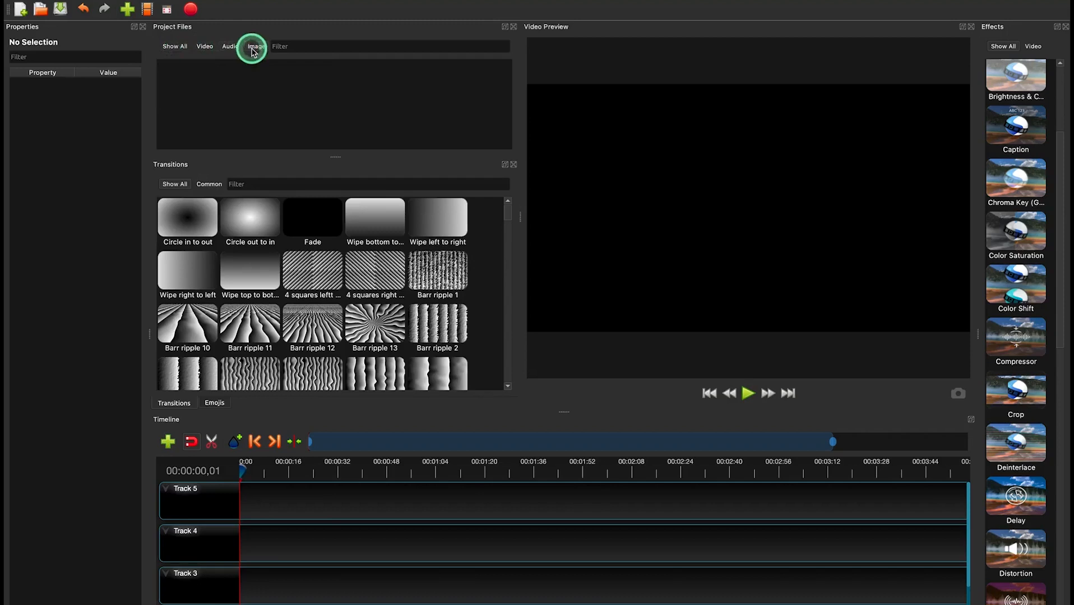
left_click(202, 48)
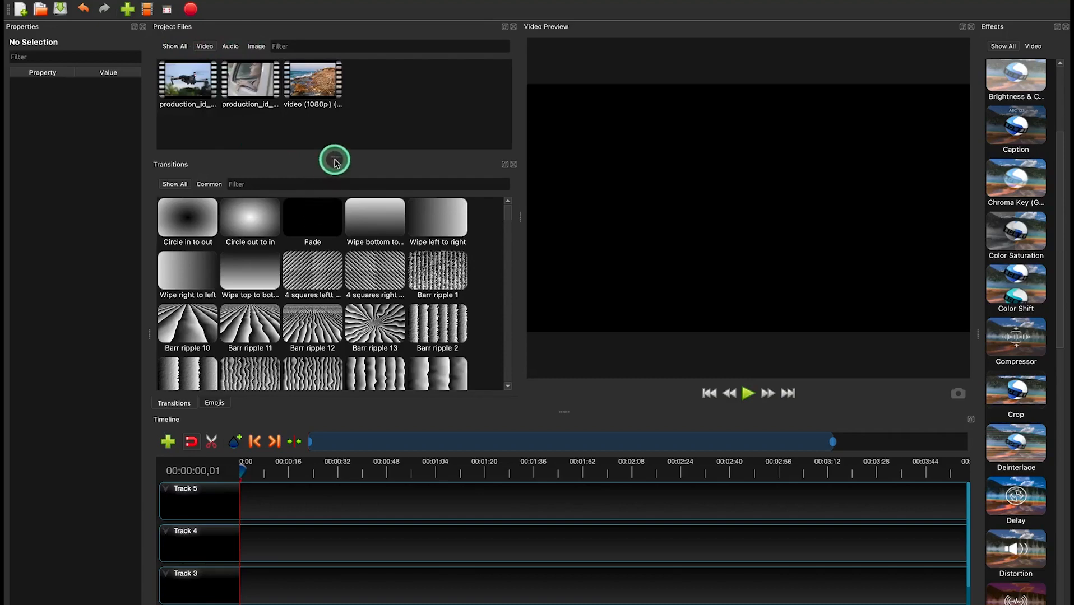
Step: Resize the Project Files panel and bring up the file import option in its empty area
left_click_drag(335, 162, 336, 190)
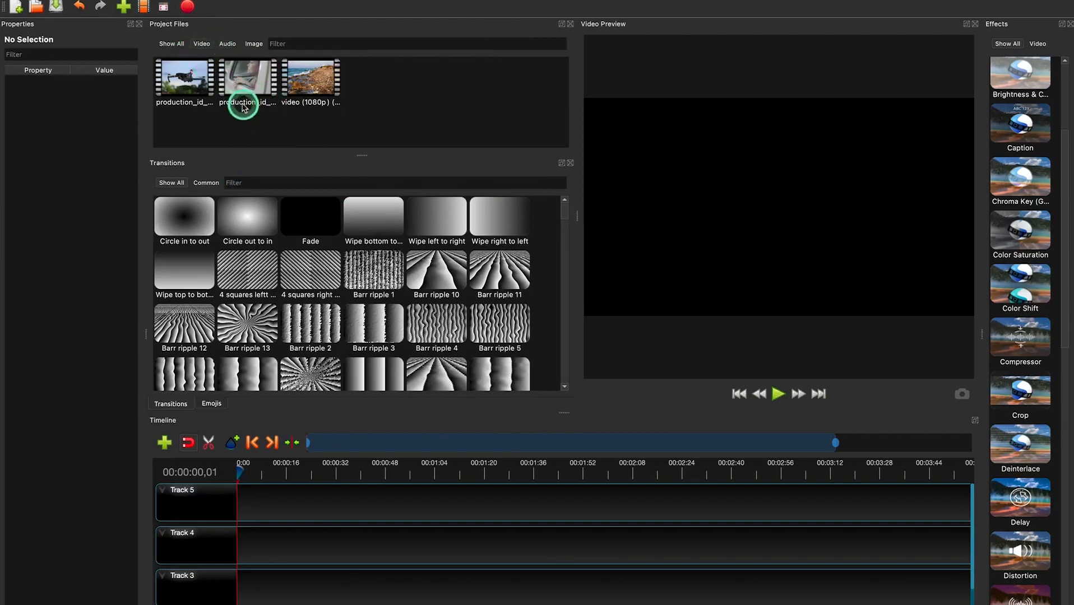
right_click(395, 104)
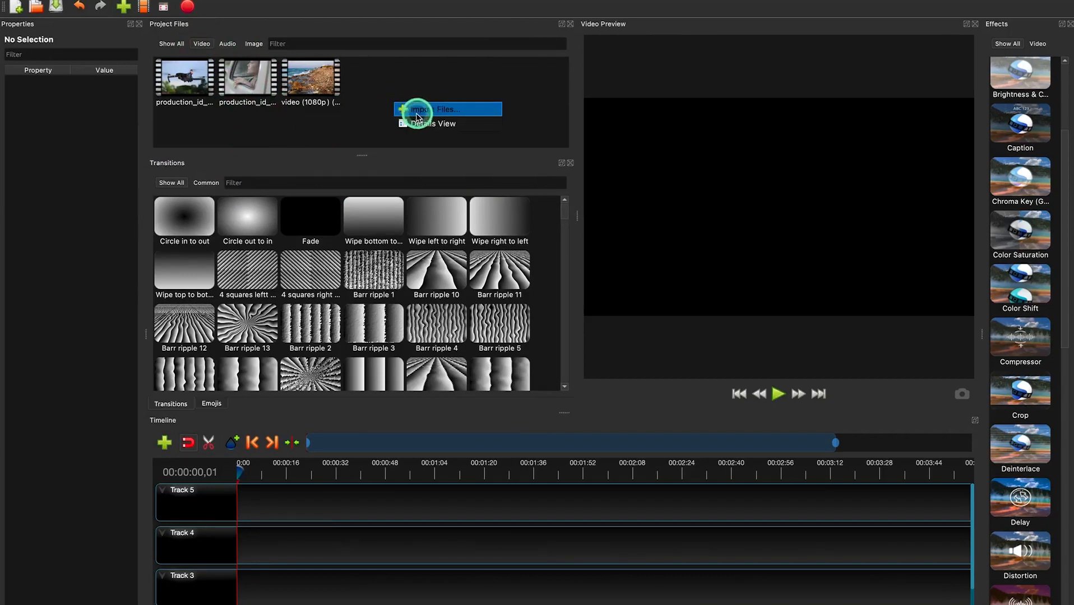
left_click(400, 84)
Step: Import all three MP3 files from the Audio folder inside "Openshot video editor" and filter the project files to Audio
mouse_move(126, 10)
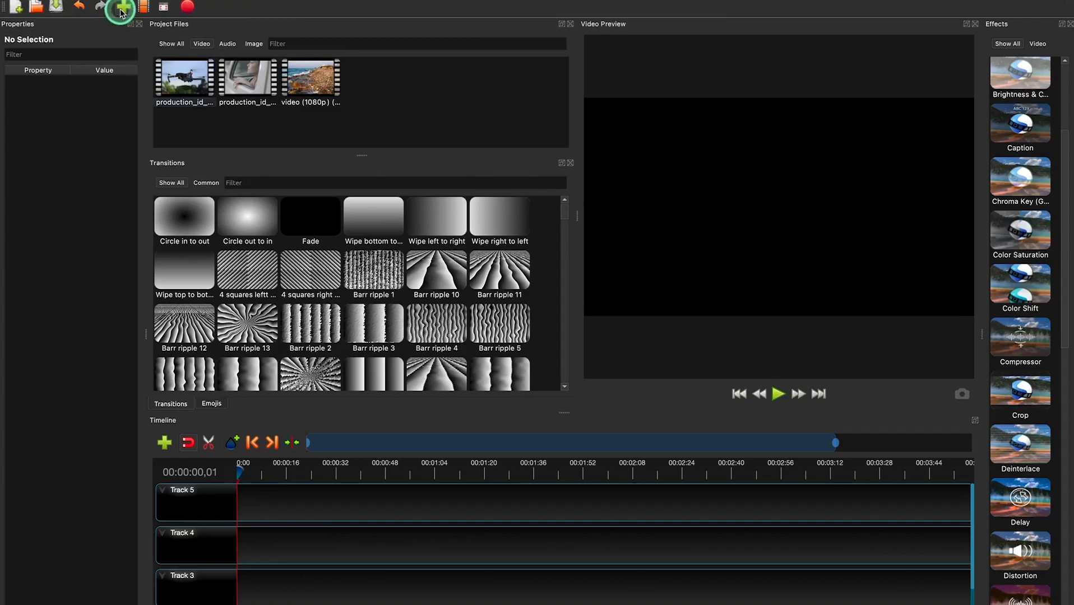
left_click(121, 8)
left_click(571, 113)
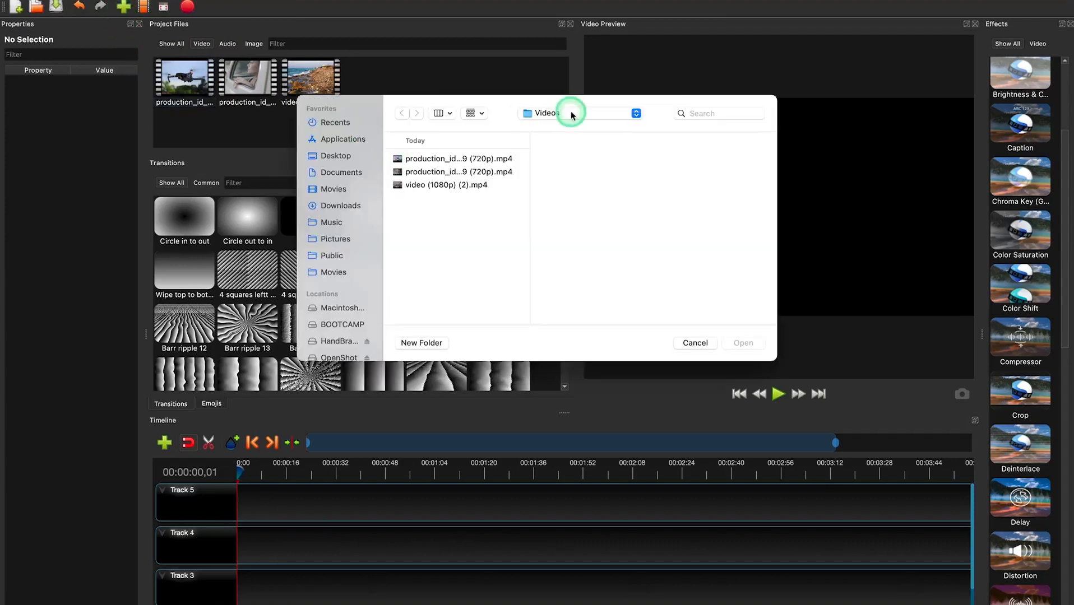
left_click(575, 127)
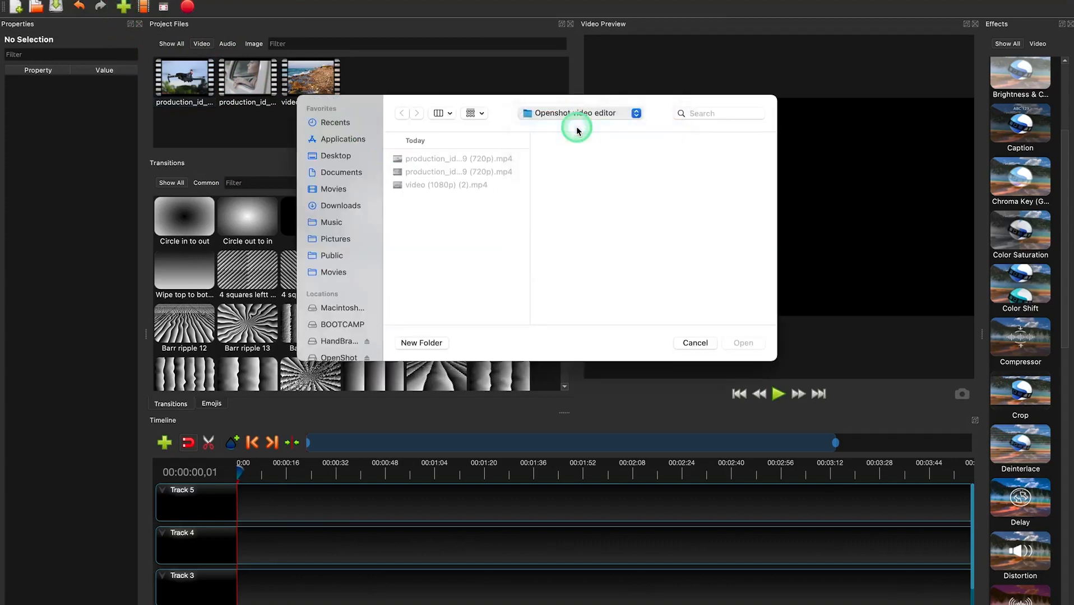
scroll(594, 284, "down", 2)
scroll(584, 292, "down", 3)
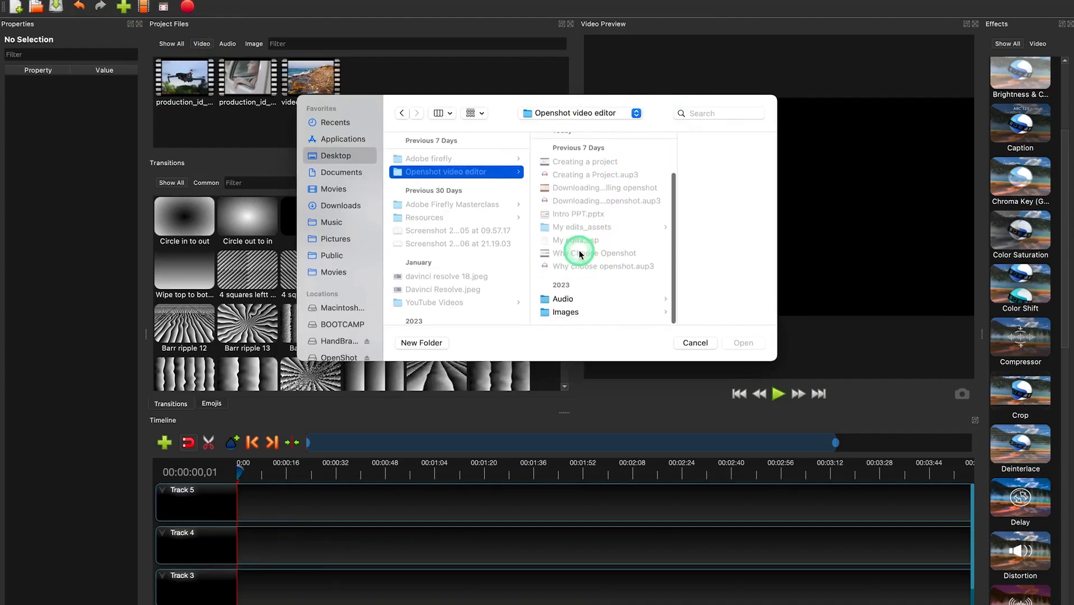
left_click(576, 301)
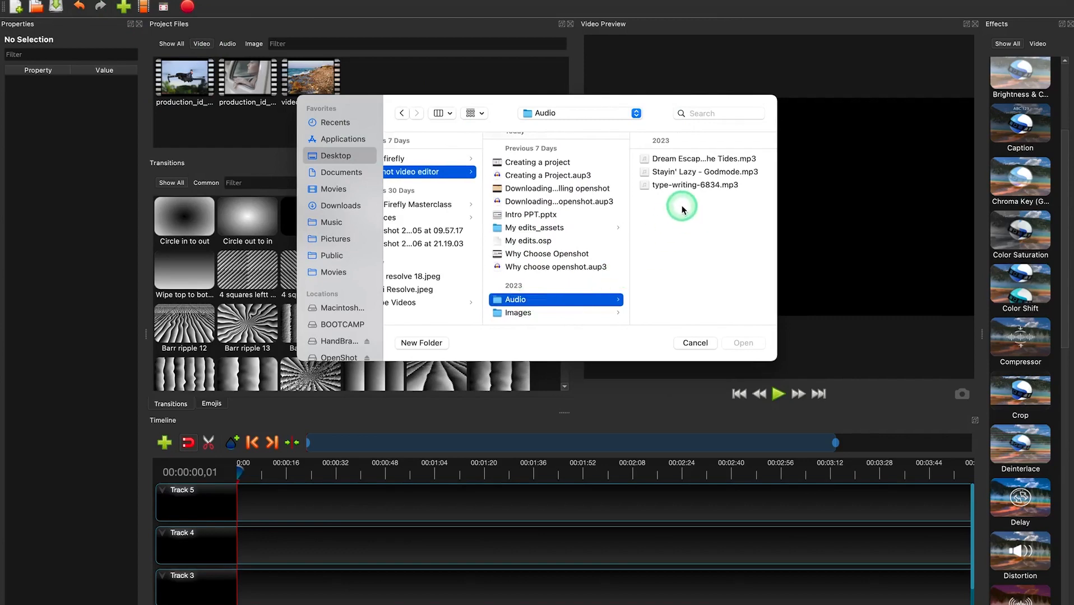
left_click(645, 184)
left_click(631, 160, "shift")
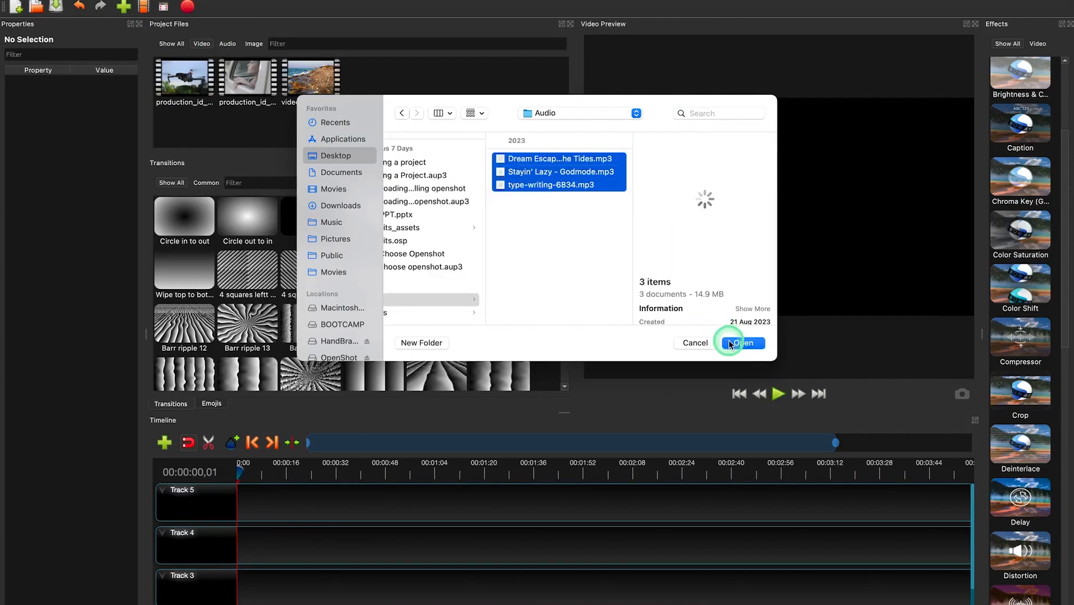
left_click(730, 343)
left_click(227, 45)
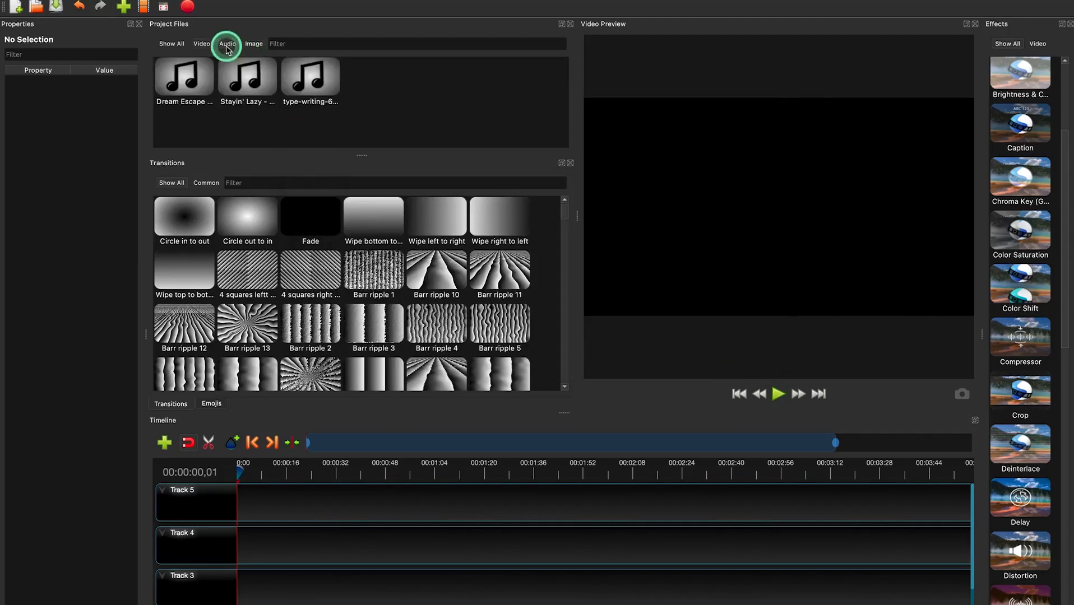
Step: Switch to Finder, look inside the Images folder of "Openshot video editor" on the Desktop, and return to its parent folder
left_click(173, 274)
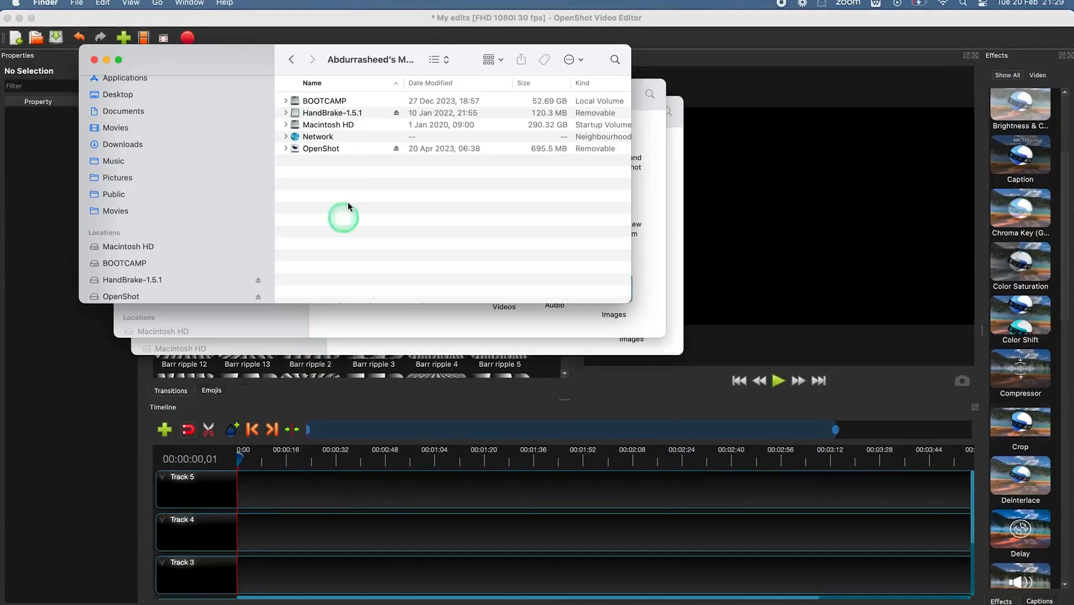
left_click(135, 93)
left_click(584, 163)
double_click(584, 162)
left_click(552, 272)
double_click(574, 259)
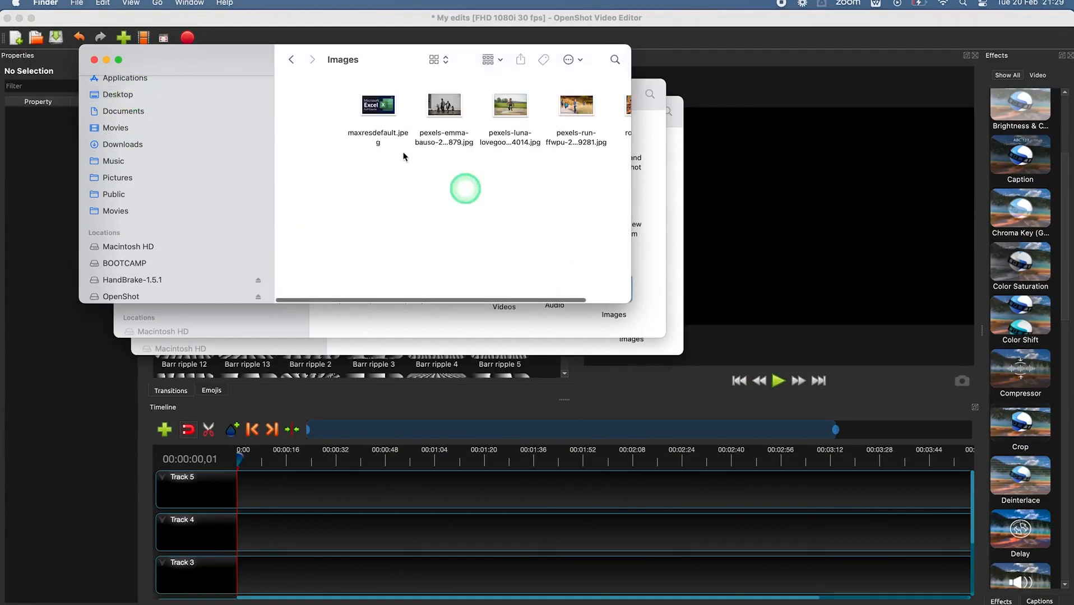
left_click(289, 60)
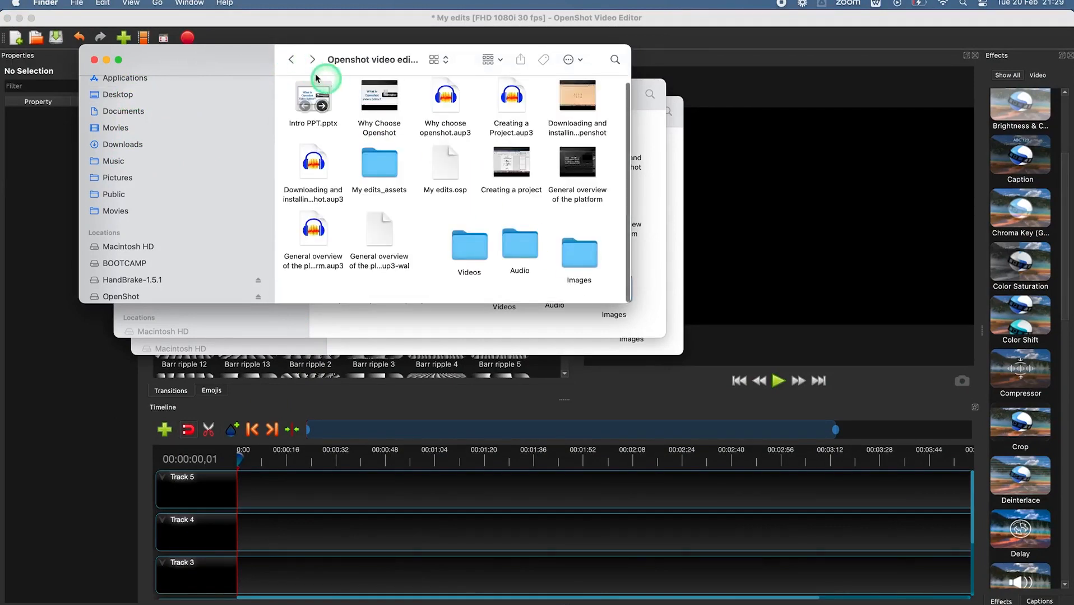
Step: Close the two extra Finder windows and move the remaining one below the Project Files panel
left_click(646, 208)
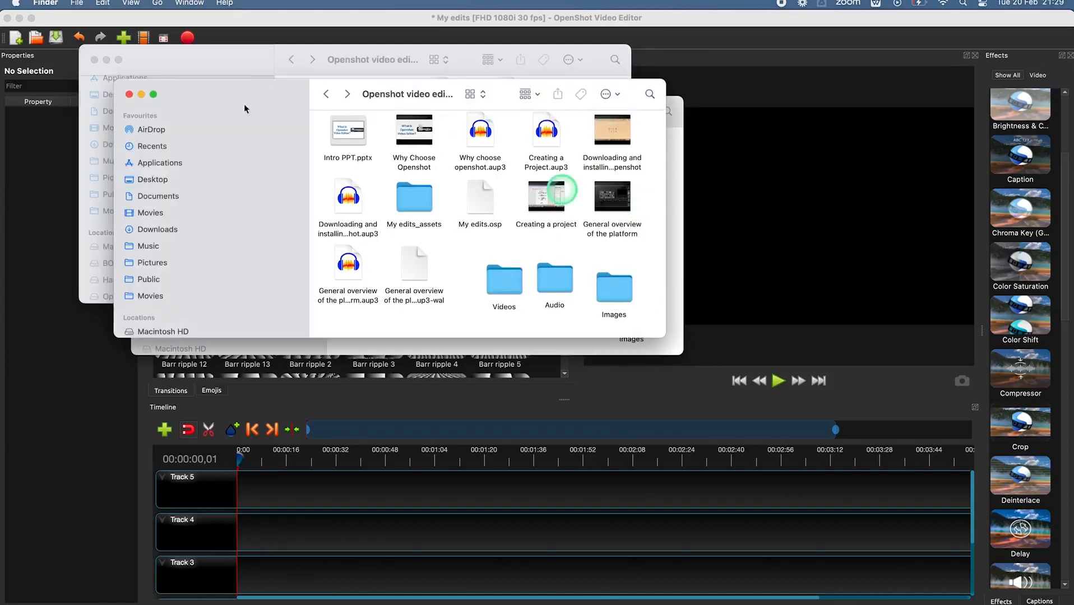
left_click(130, 97)
left_click(247, 349)
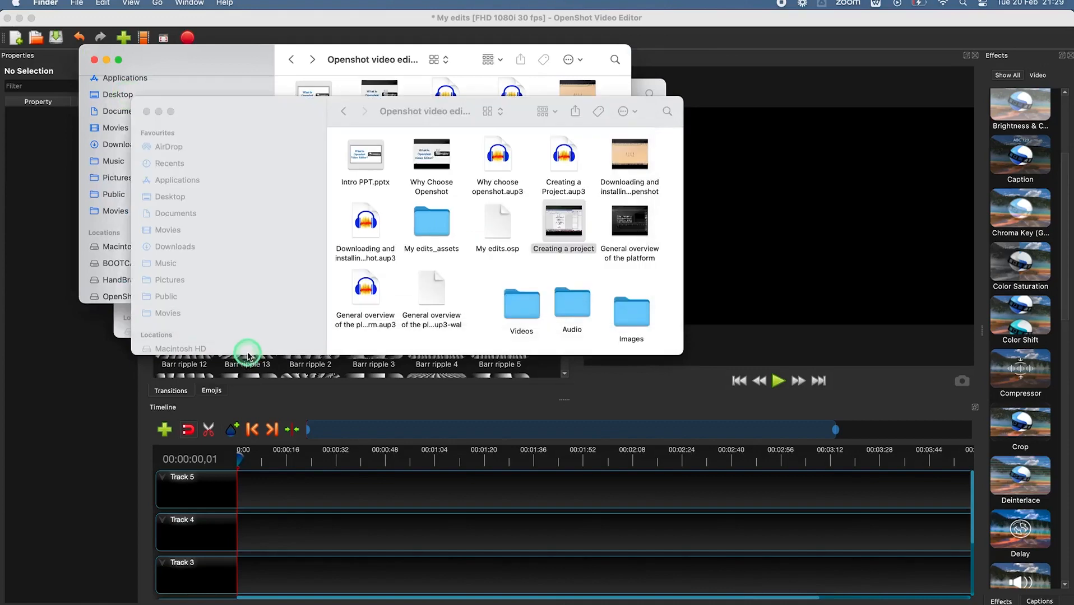
left_click(146, 111)
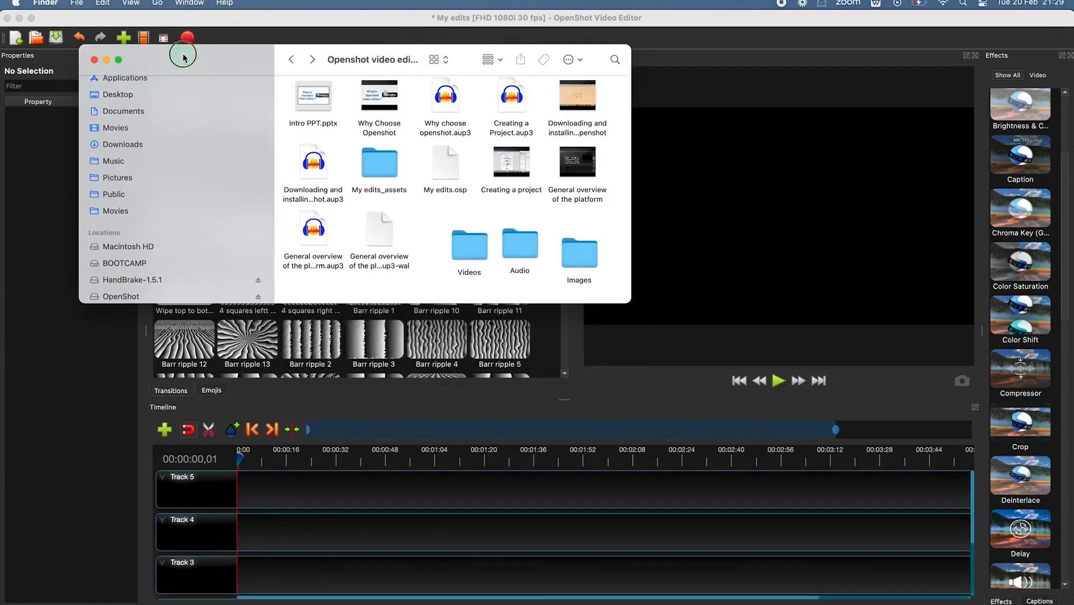
left_click_drag(184, 56, 344, 280)
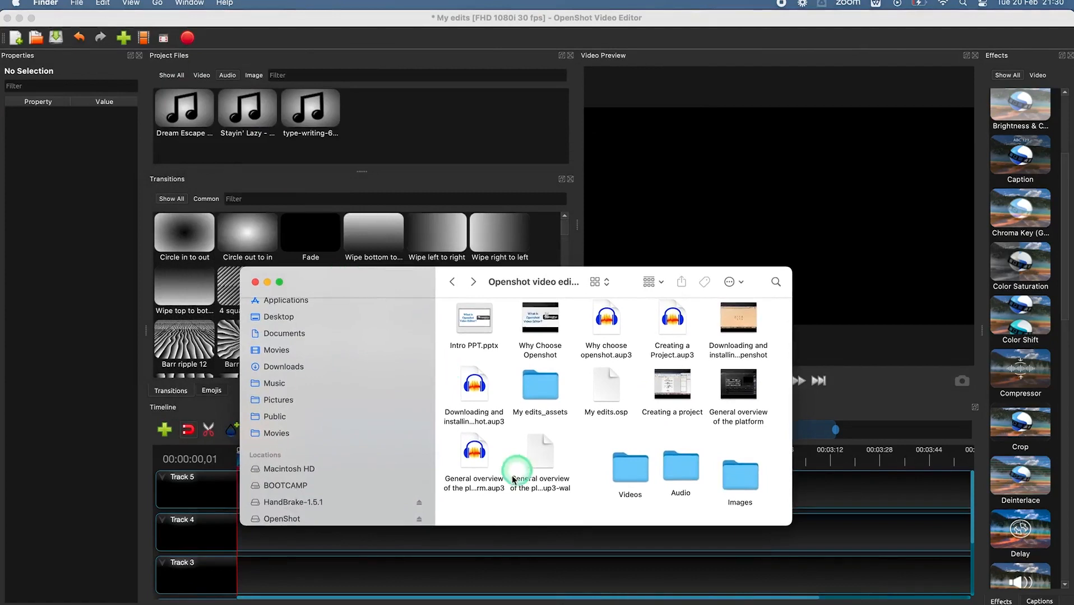
Step: Import the whole Images folder from Finder into the project files and filter the list to Image
left_click(747, 482)
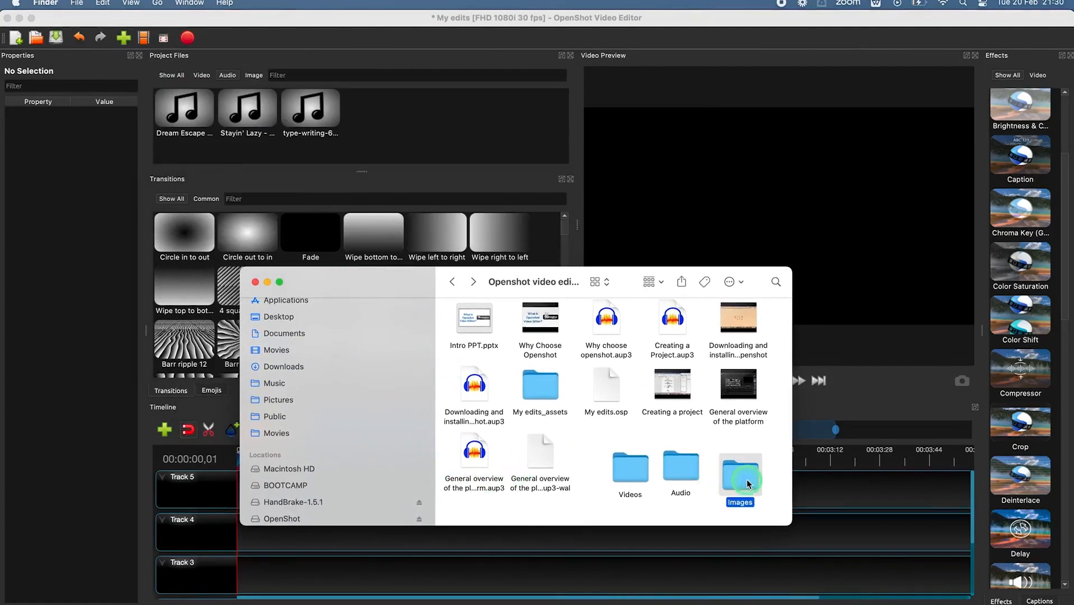
double_click(747, 482)
left_click(454, 282)
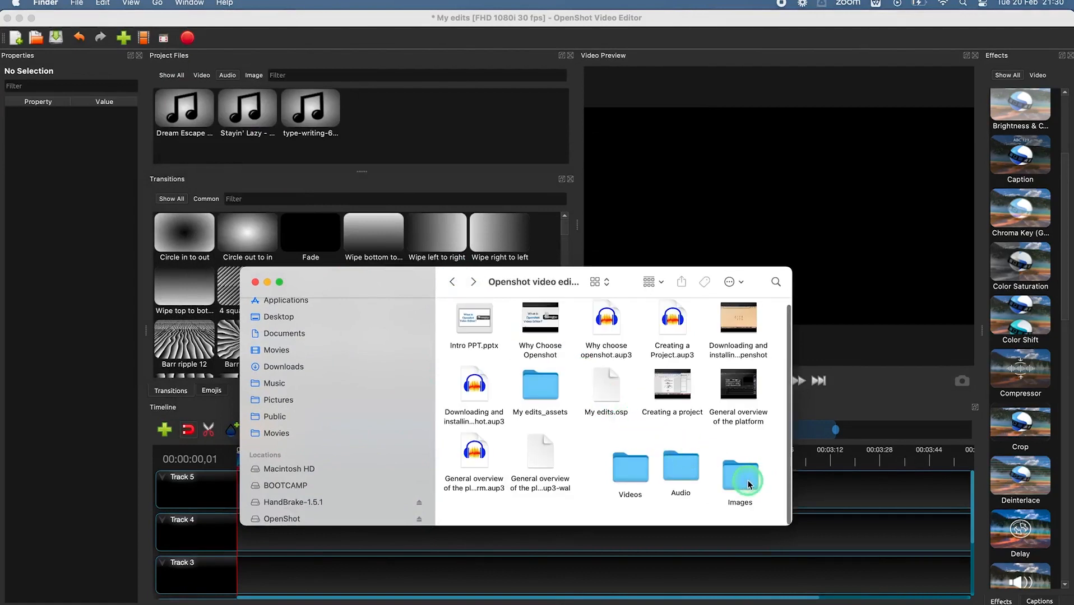
left_click_drag(748, 484, 477, 133)
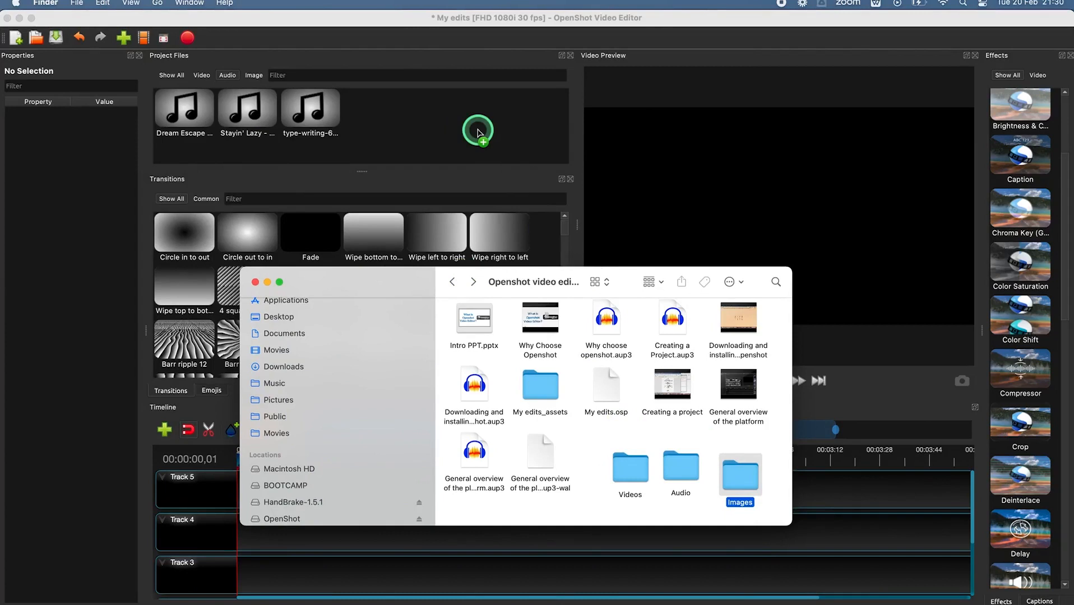
left_click_drag(470, 134, 256, 77)
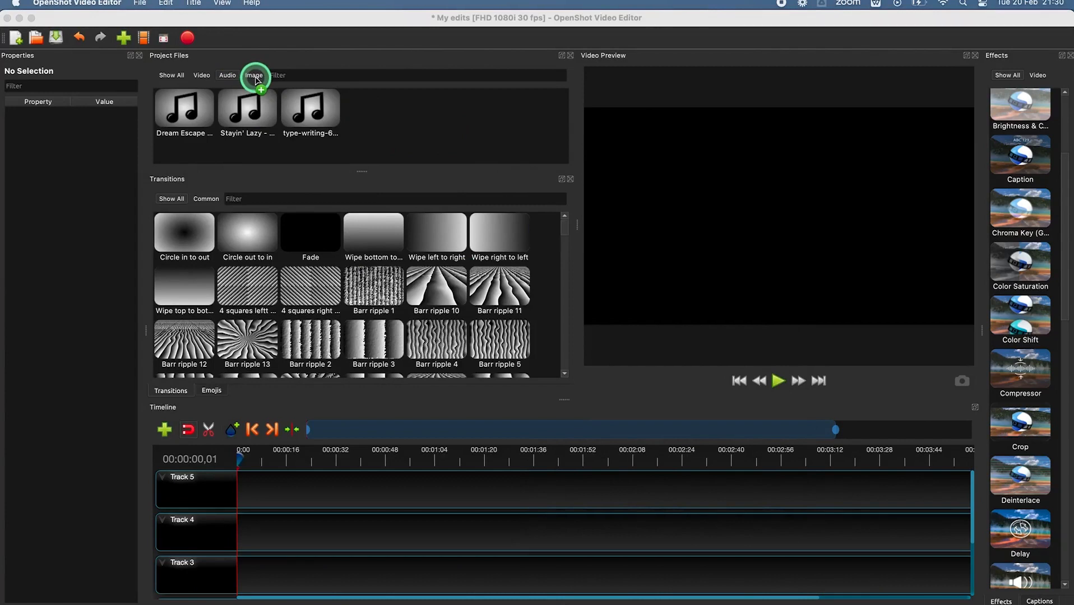
left_click_drag(255, 78, 256, 81)
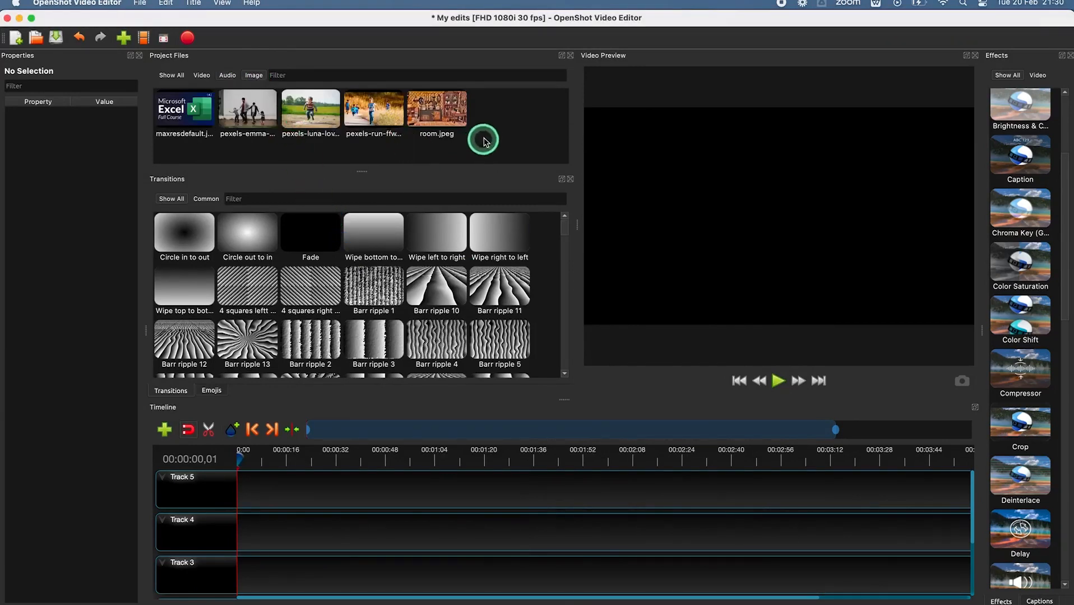
Step: Check the imported files under the Audio and Video filters, and show all project files again
left_click(230, 77)
left_click(203, 76)
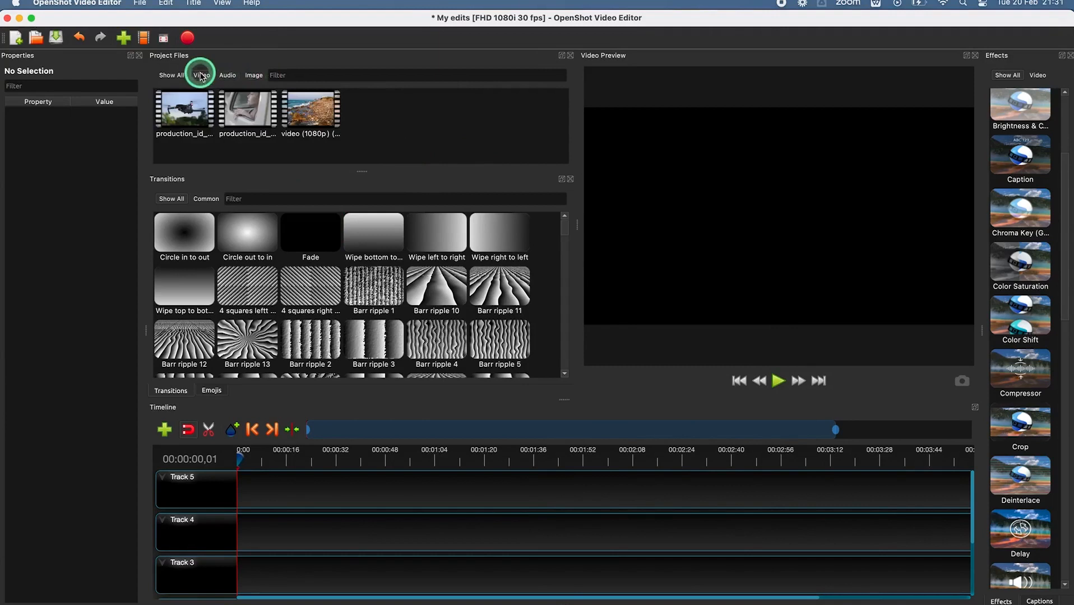
left_click(176, 77)
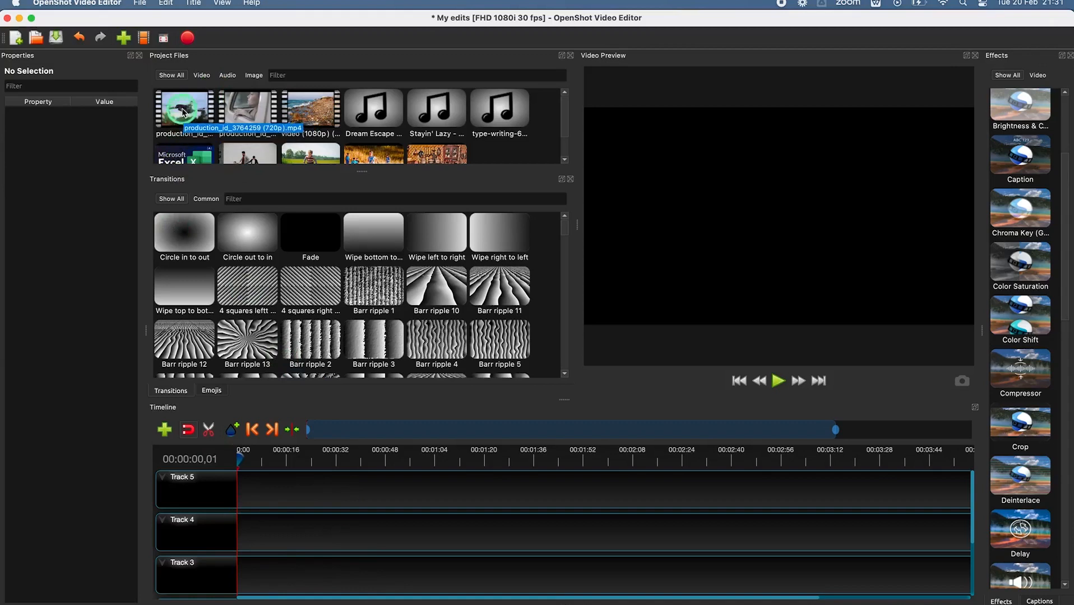
Step: Place the drone clip at the start of Track 4, production_id_3800049 after a gap, and video (1080p) (2).mp4 on Track 3 at about 21.67 s
left_click_drag(186, 117, 269, 537)
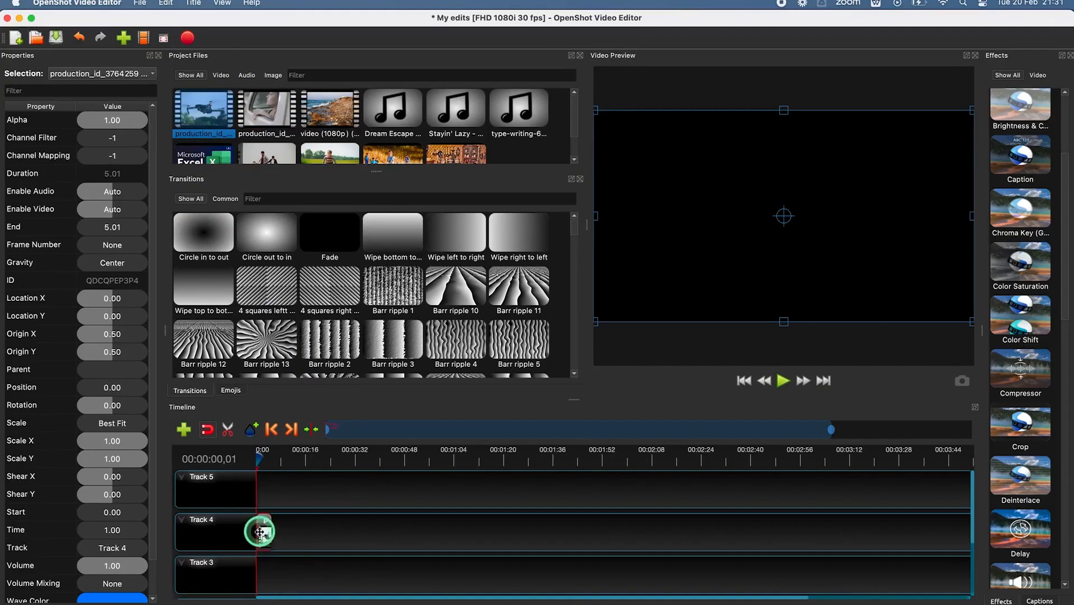
left_click(261, 460)
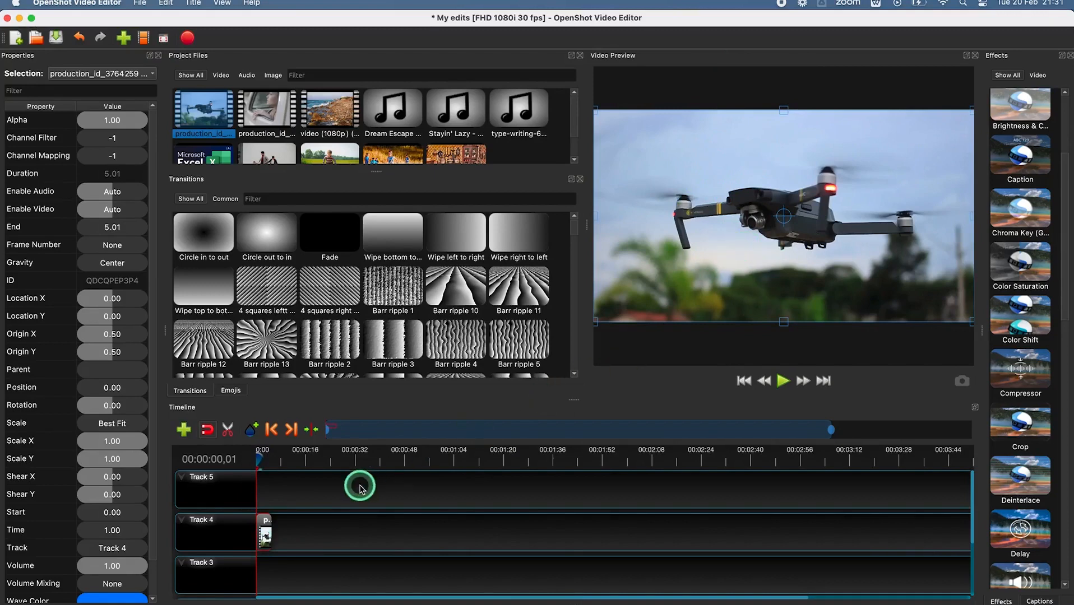
left_click_drag(267, 112, 296, 534)
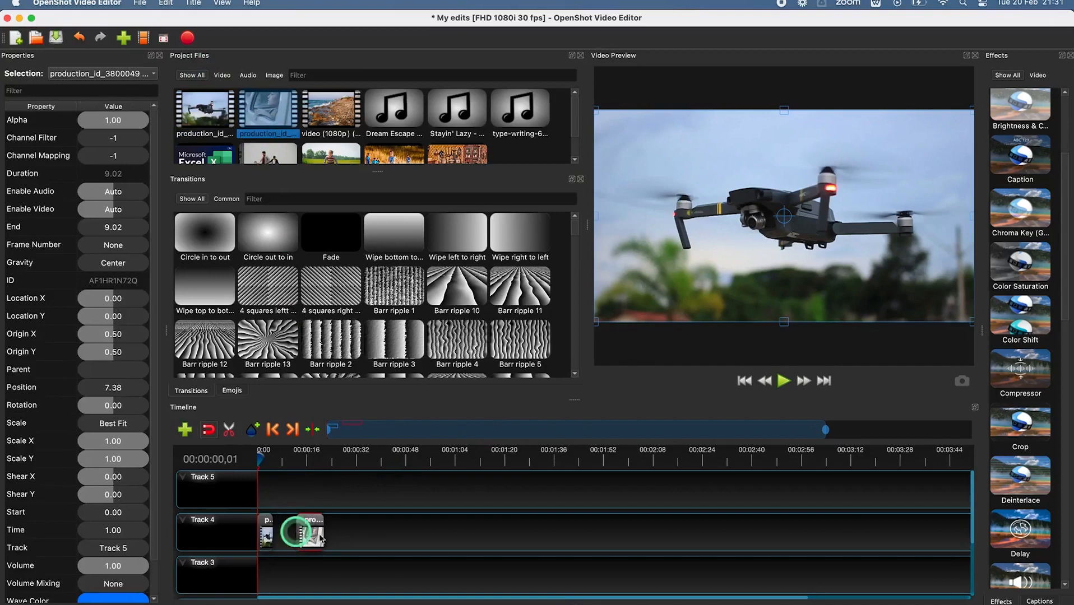
left_click_drag(332, 116, 359, 577)
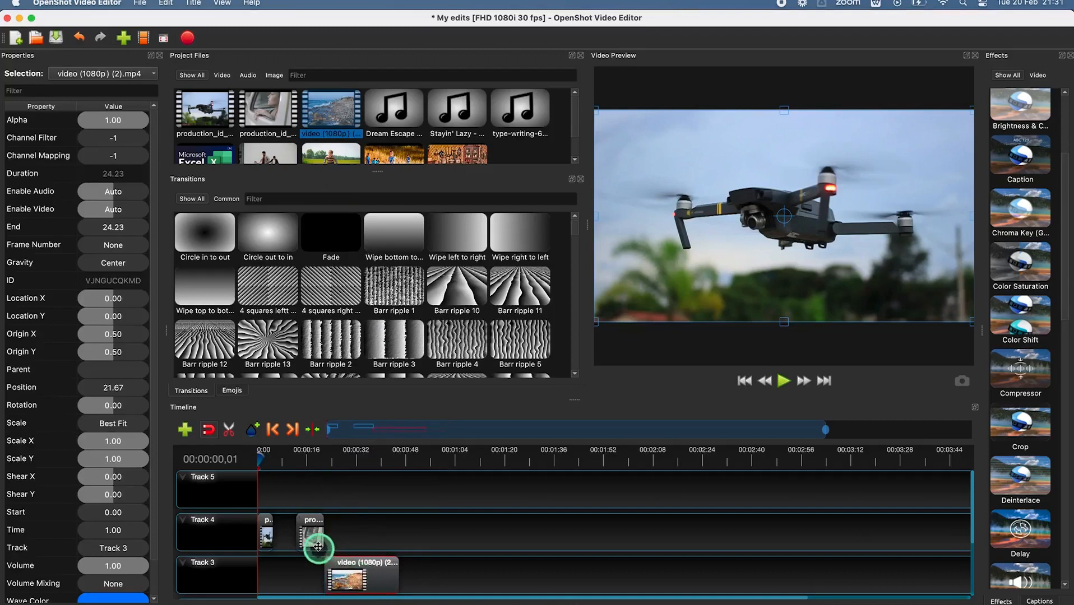
Step: Shift production_id_3800049 against the drone clip's end on Track 4, with the Track 3 clip following at 14.03 s
left_click_drag(316, 537, 300, 576)
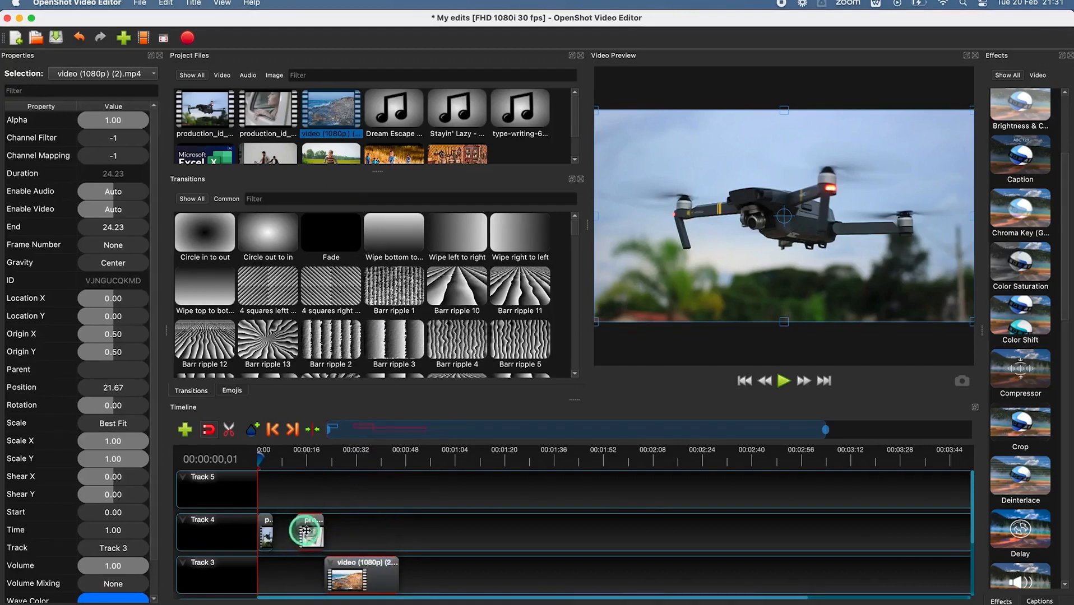
left_click_drag(303, 536, 279, 537)
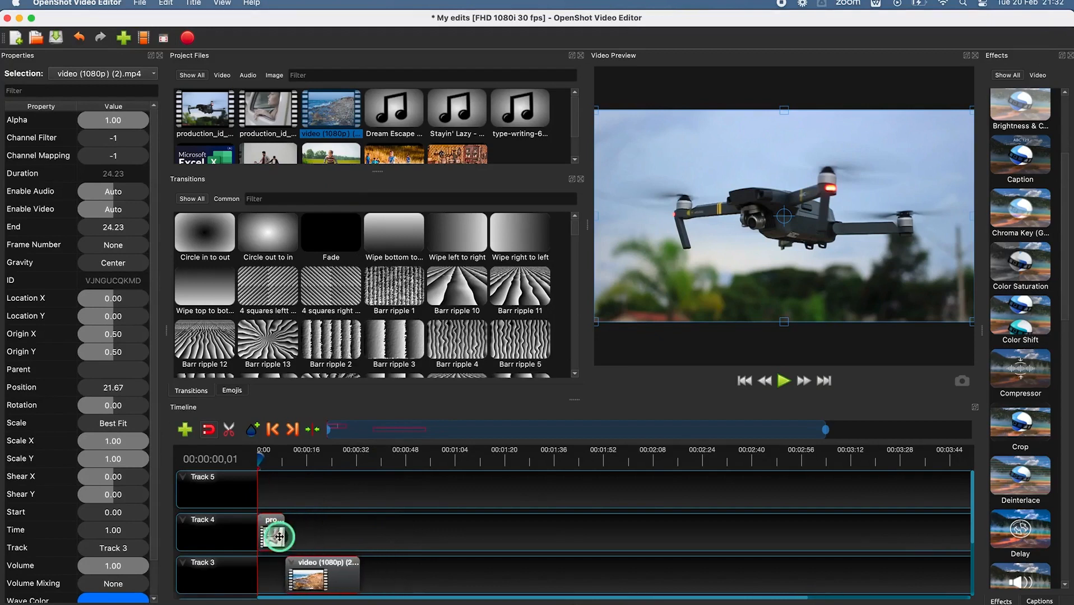
mouse_move(279, 537)
left_mouse_down()
mouse_move(349, 542)
mouse_move(288, 537)
left_mouse_up()
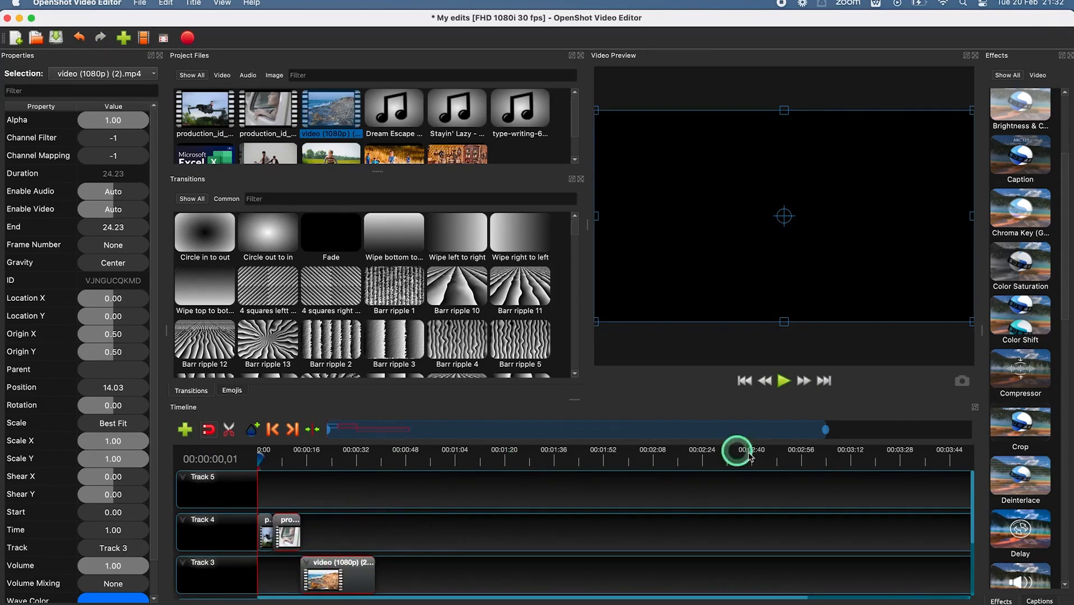
Step: Scrub the playhead across the two clips on Track 4 to preview their frames
left_click(266, 460)
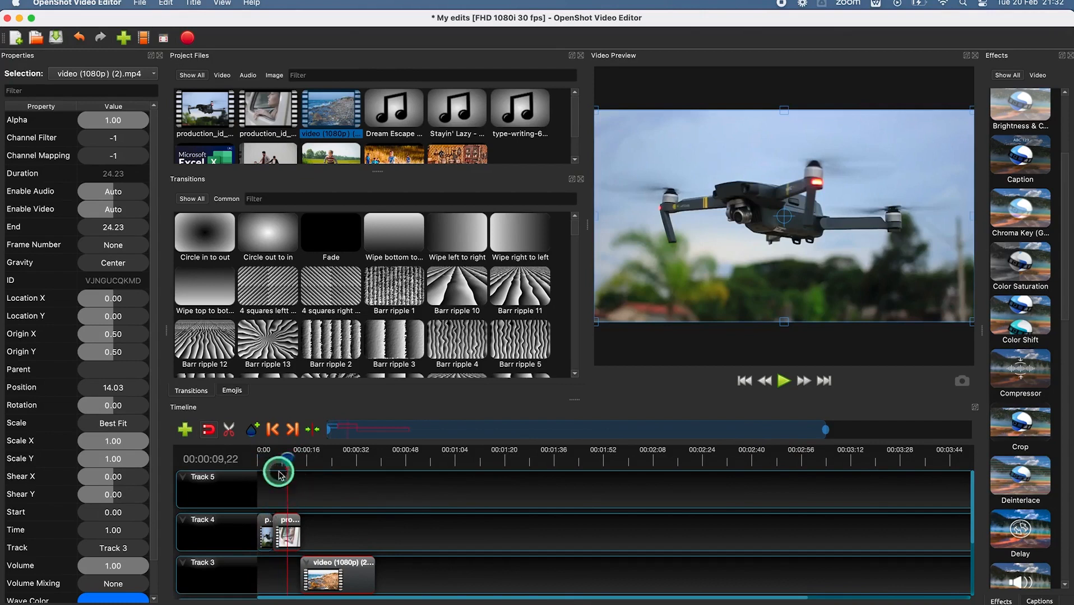
left_click_drag(288, 461, 291, 461)
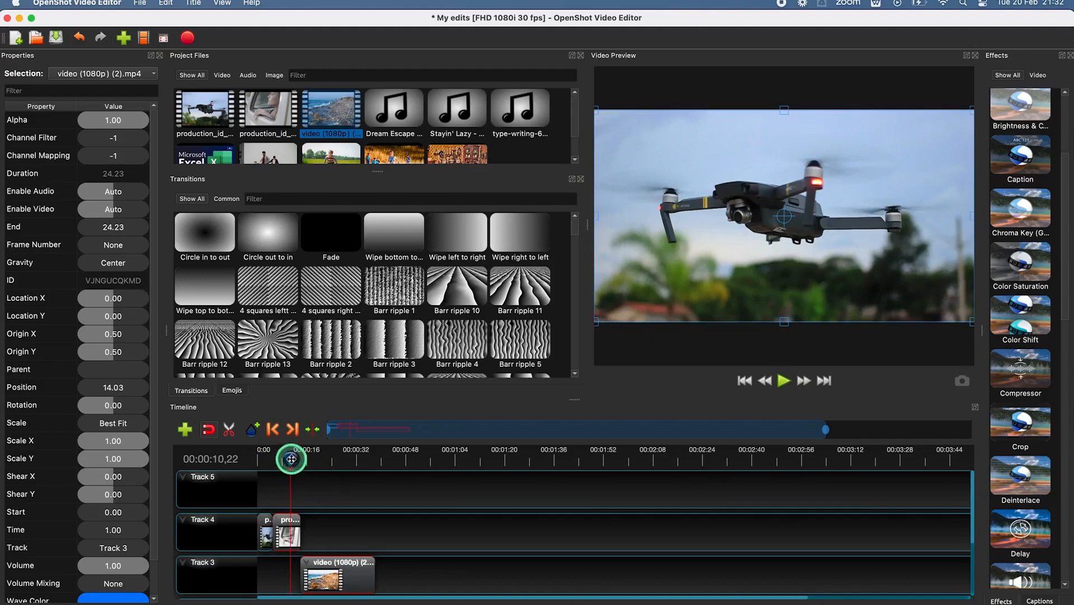
left_click(321, 468)
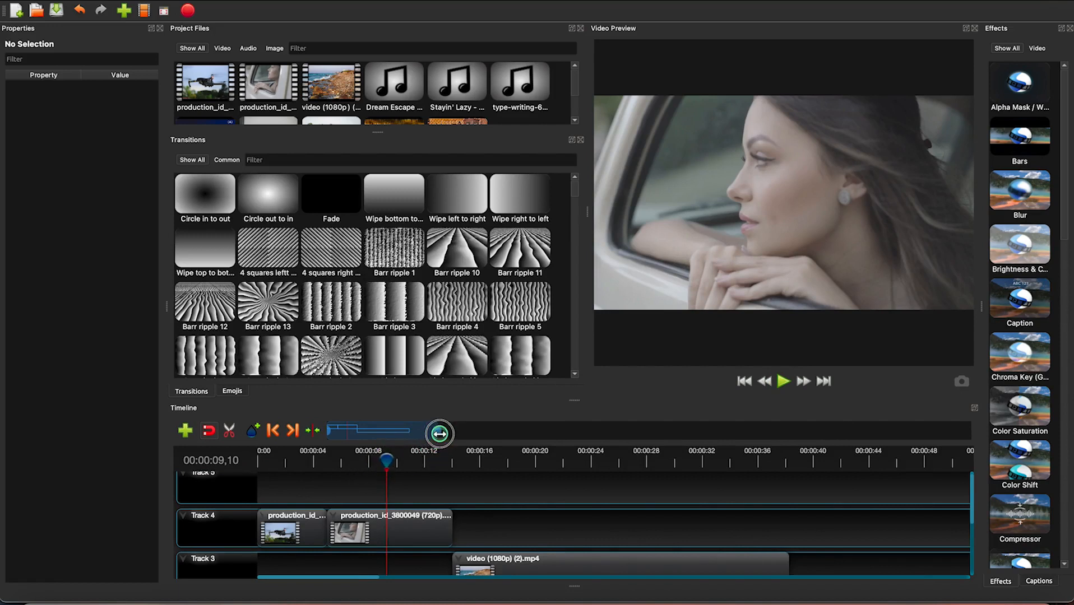
Step: Zoom the timeline out to cover about three minutes
left_click_drag(440, 433, 572, 430)
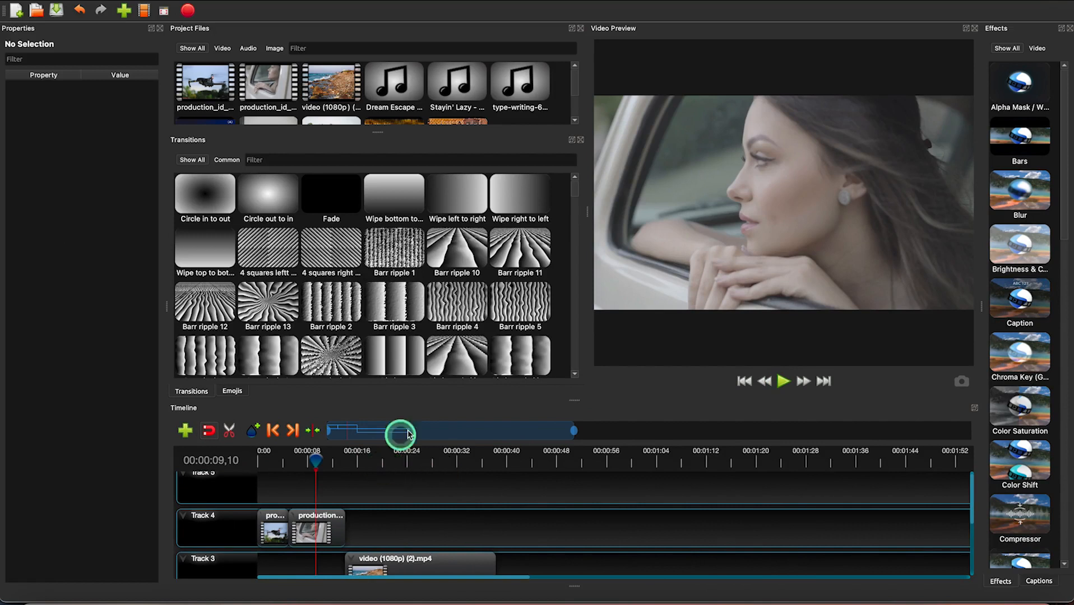
left_click_drag(574, 430, 721, 431)
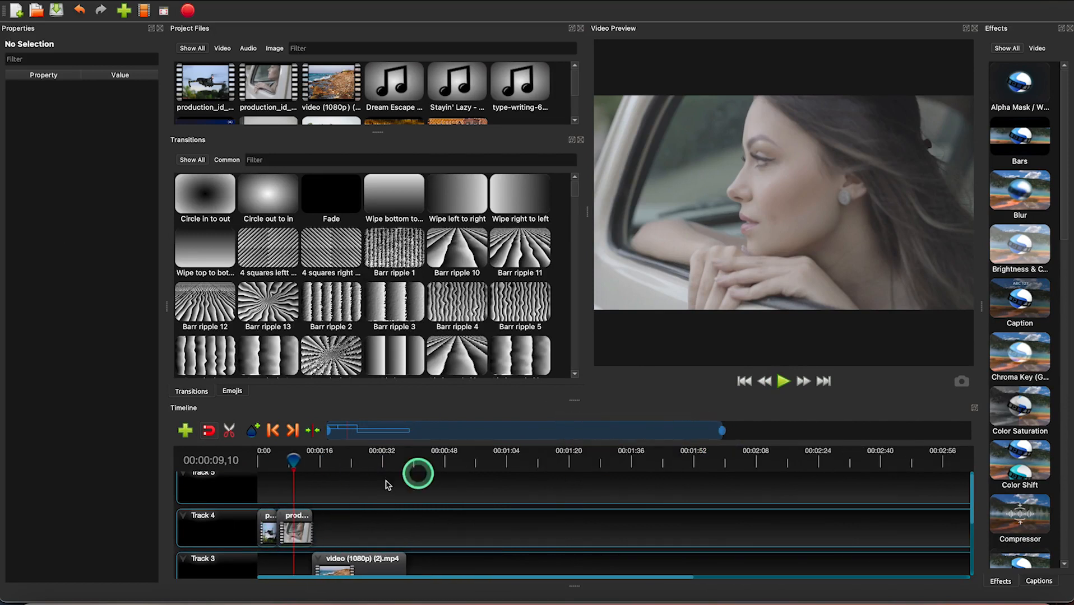
Step: Place Dream Escape - The Tides.mp3 at the start of Track 5, above the video clips
left_click_drag(724, 432, 482, 431)
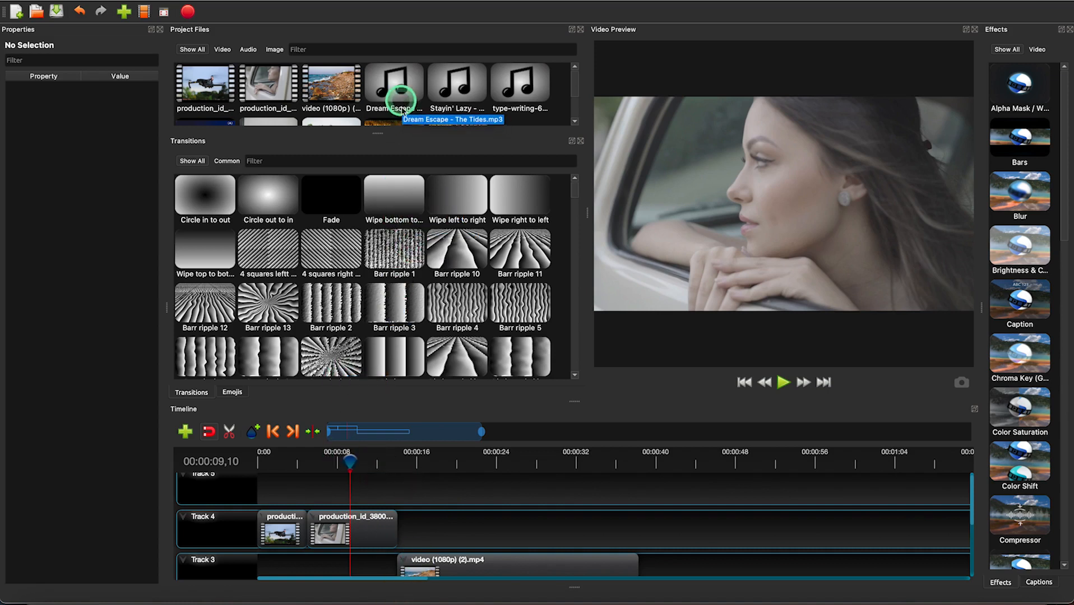
left_click(388, 82)
left_click_drag(387, 82, 334, 565)
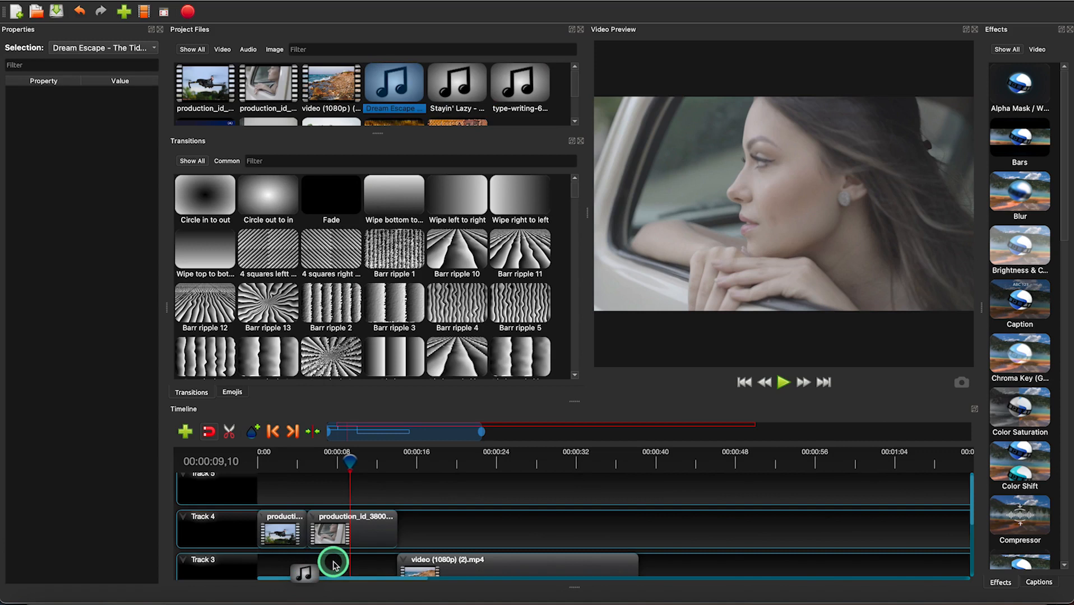
left_click_drag(334, 565, 384, 528)
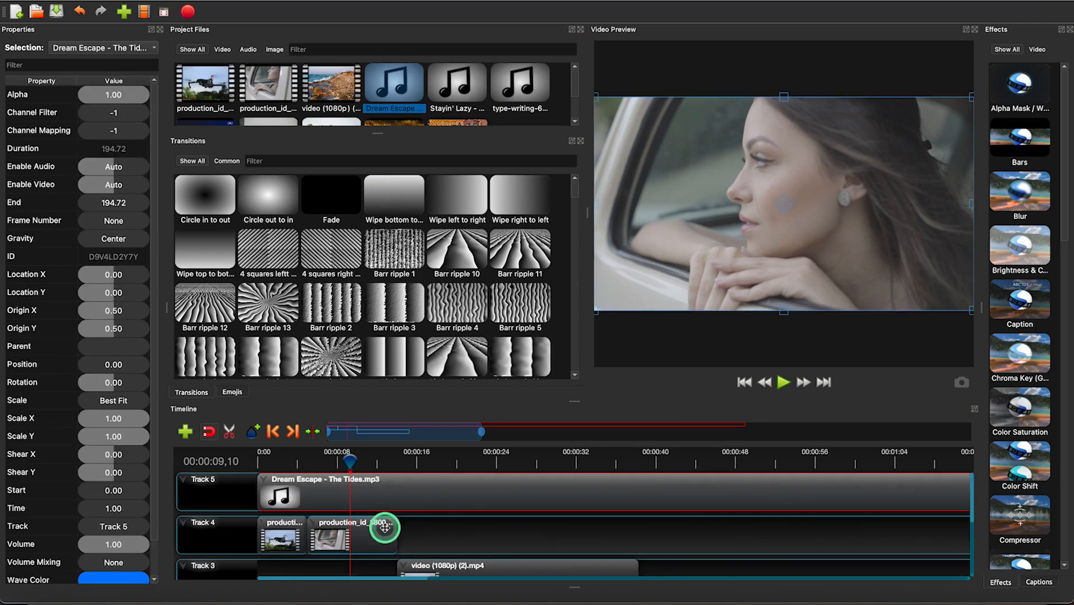
Step: Select the drone clip, the Track 5 music clip and production_id_3800049 in turn to view their properties
left_click(290, 541)
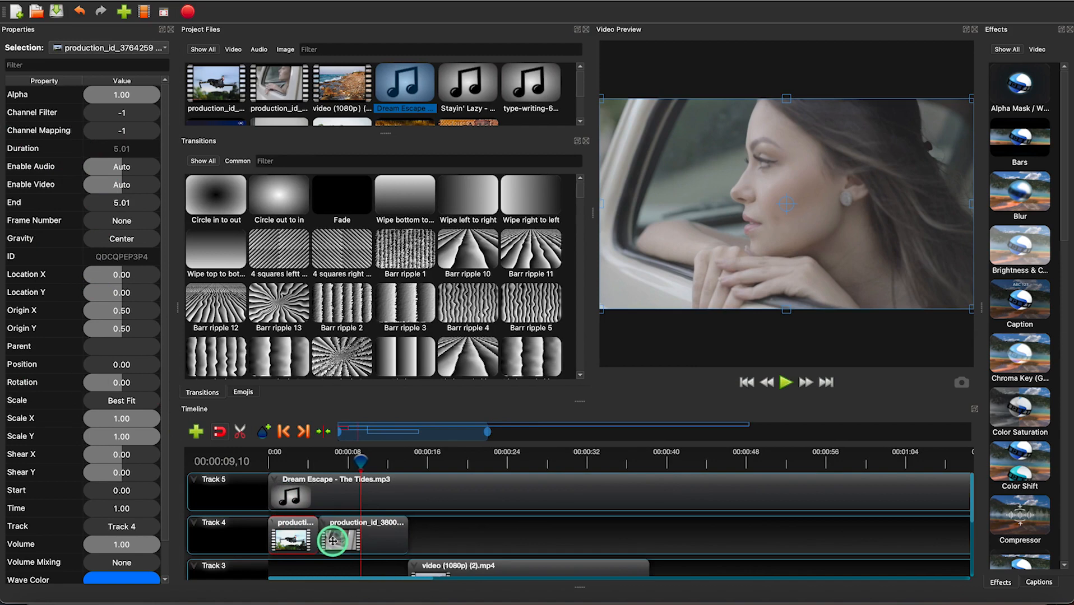
left_click(383, 493)
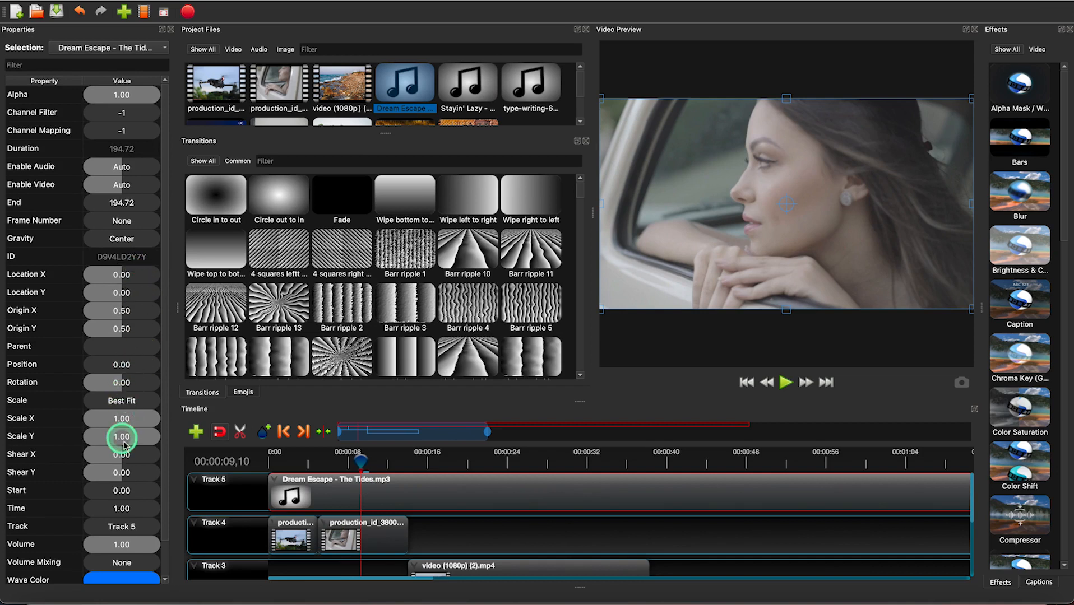
left_click(381, 536)
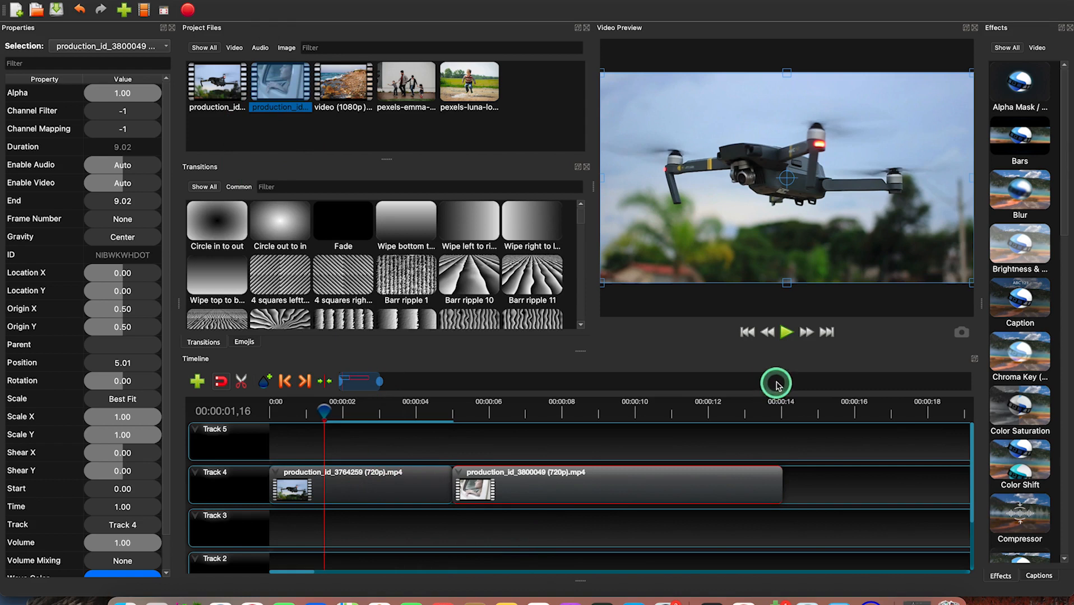
Step: Play and pause the drone clip's preview, check the frame at 00:00:08,07, and return the playhead to 00:00:02,24
left_click(789, 337)
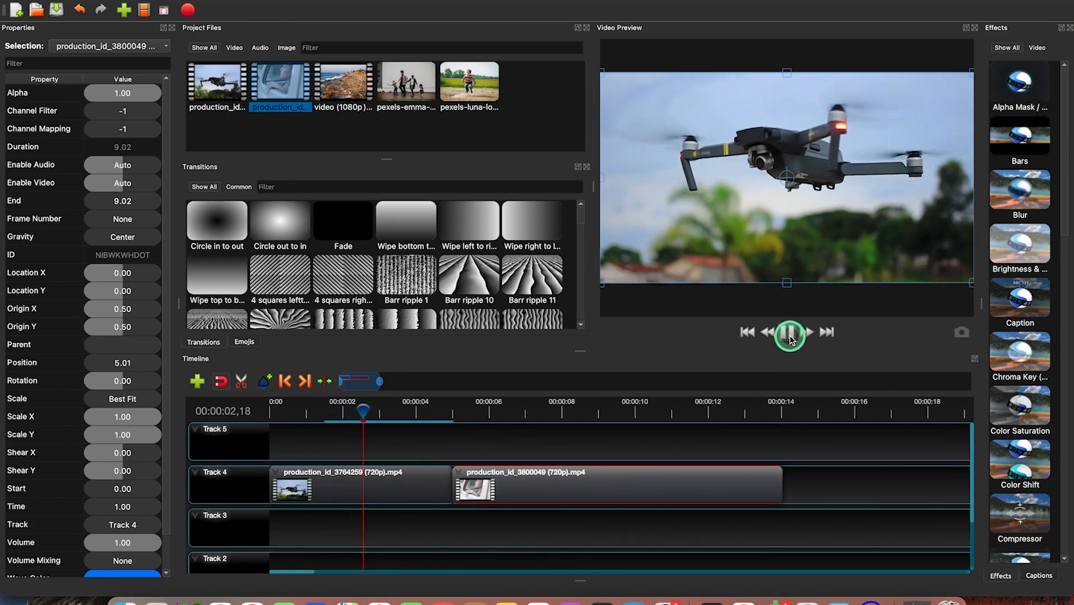
left_click(789, 335)
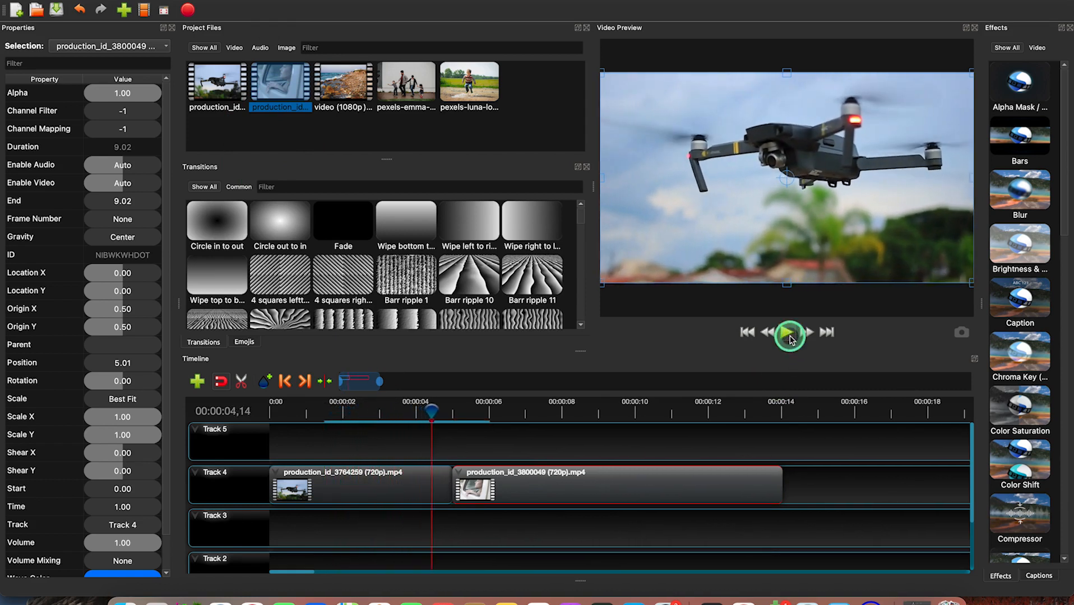
left_click(569, 412)
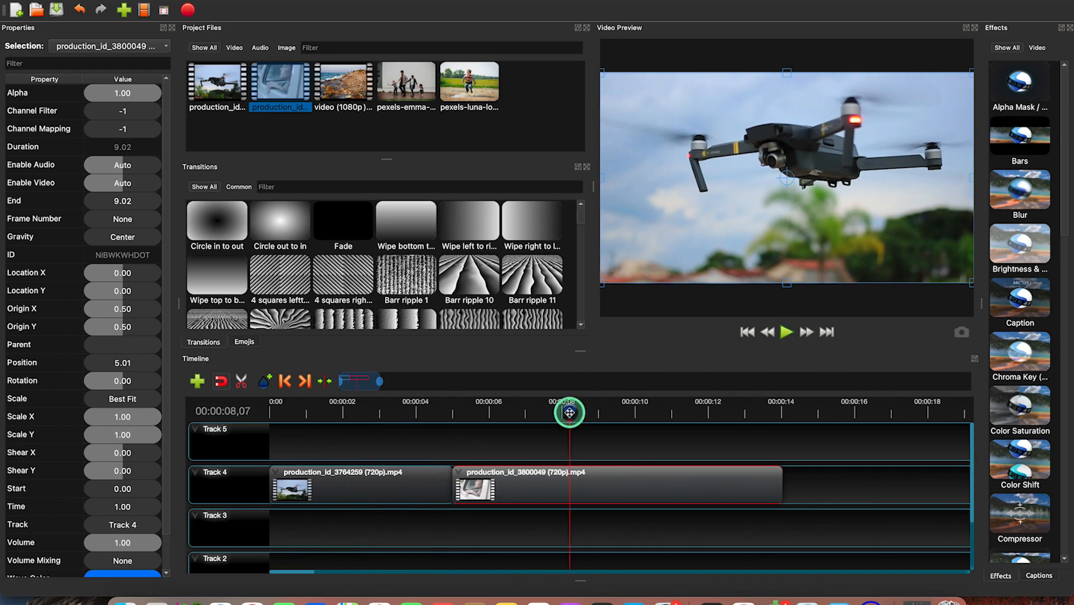
left_click(370, 408)
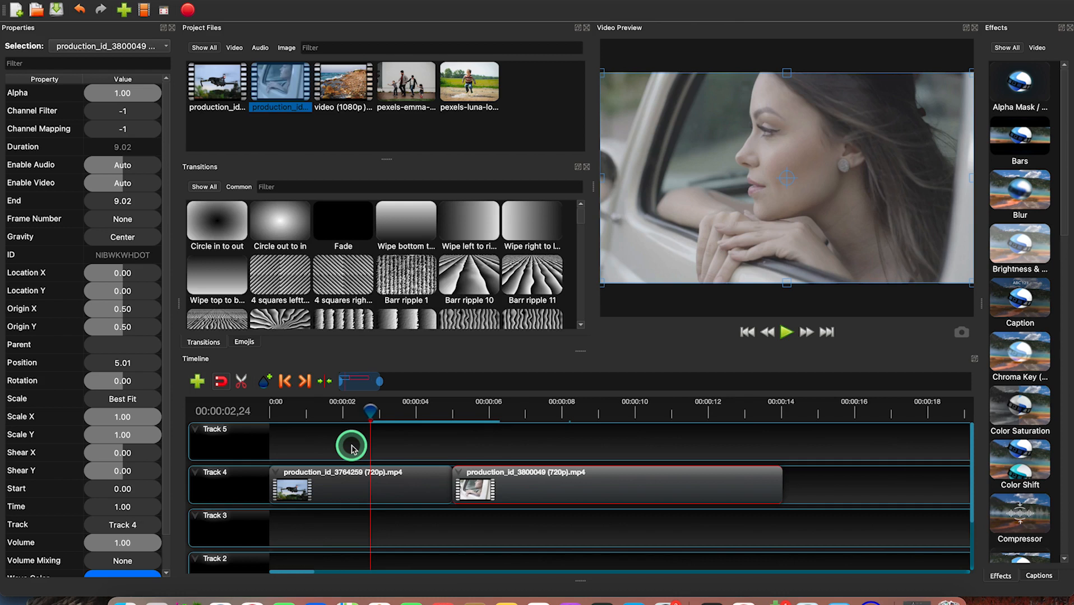
Step: Show the audio waveforms of both selected clips on Track 4 in place of their thumbnails
right_click(357, 492)
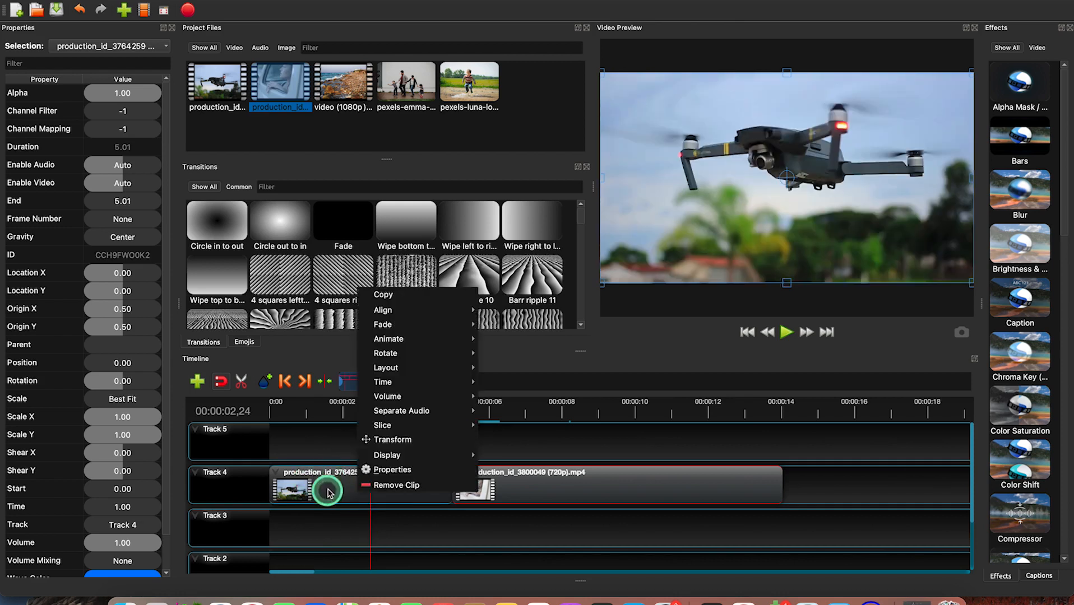
mouse_move(389, 455)
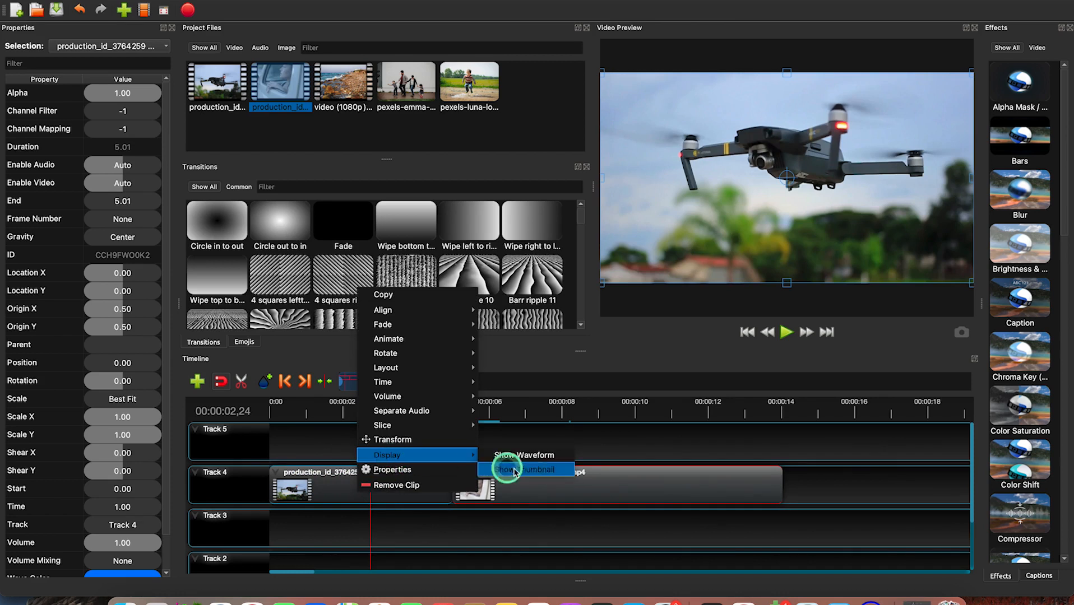
left_click(545, 456)
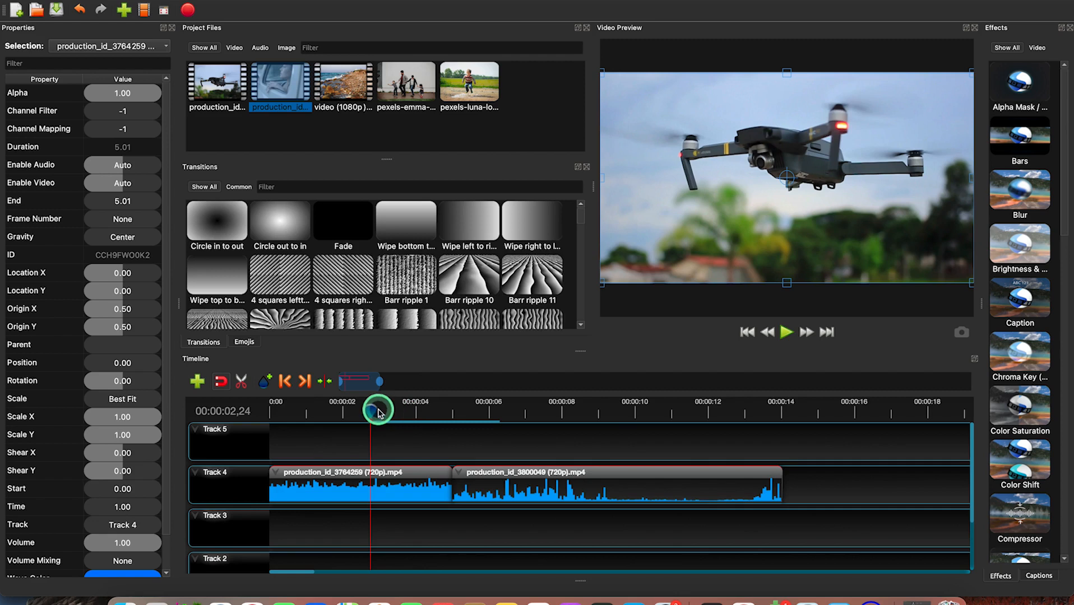
Step: Trim the beginning of the drone clip on Track 4 up to the playhead at 00:00:02,20
left_click_drag(374, 411, 414, 411)
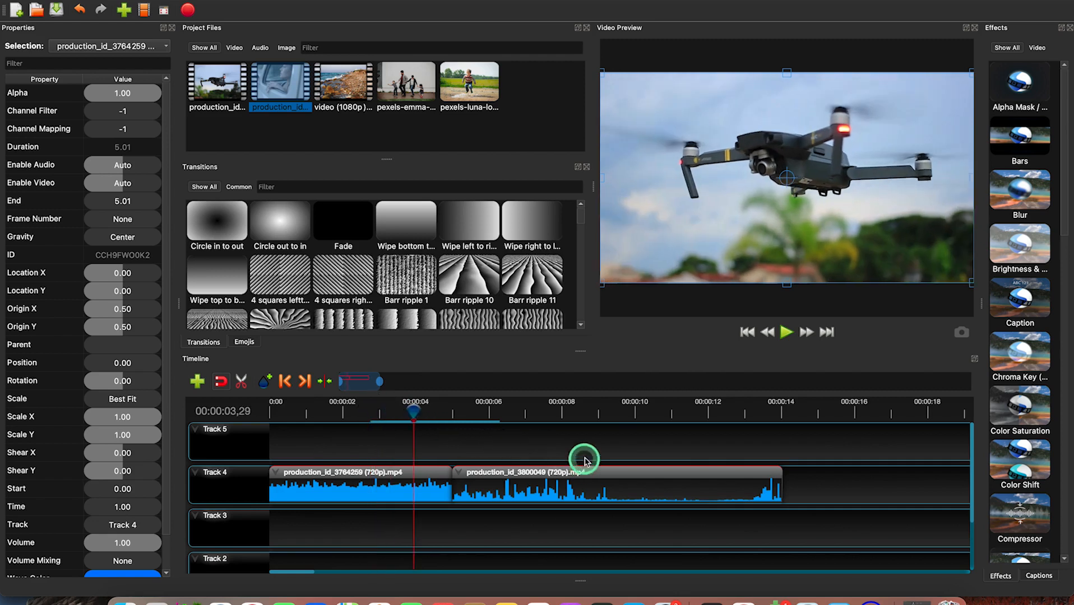
left_click(601, 414)
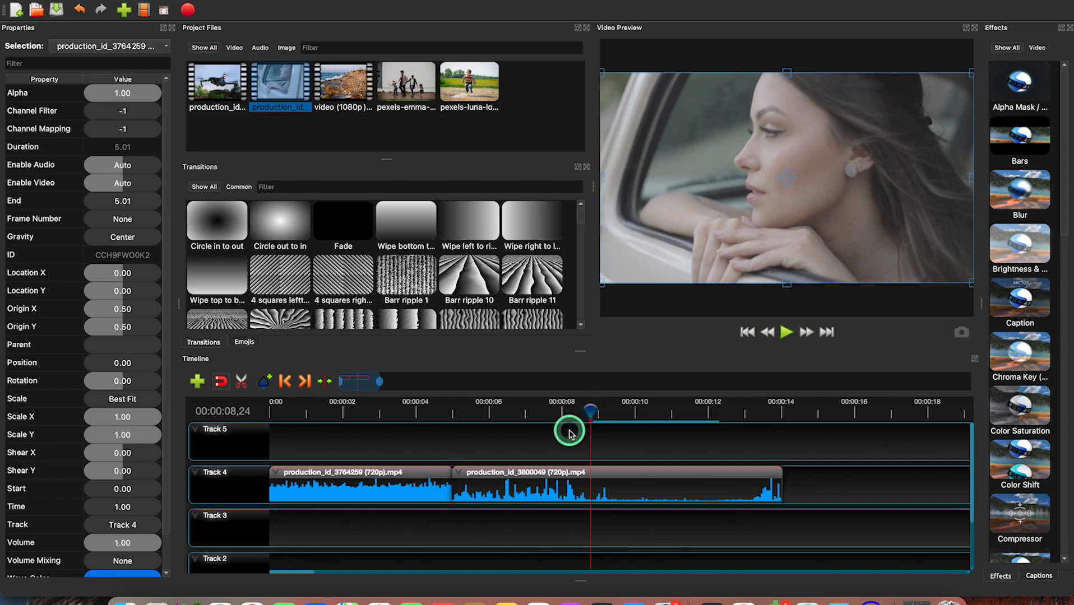
left_click_drag(591, 412, 363, 407)
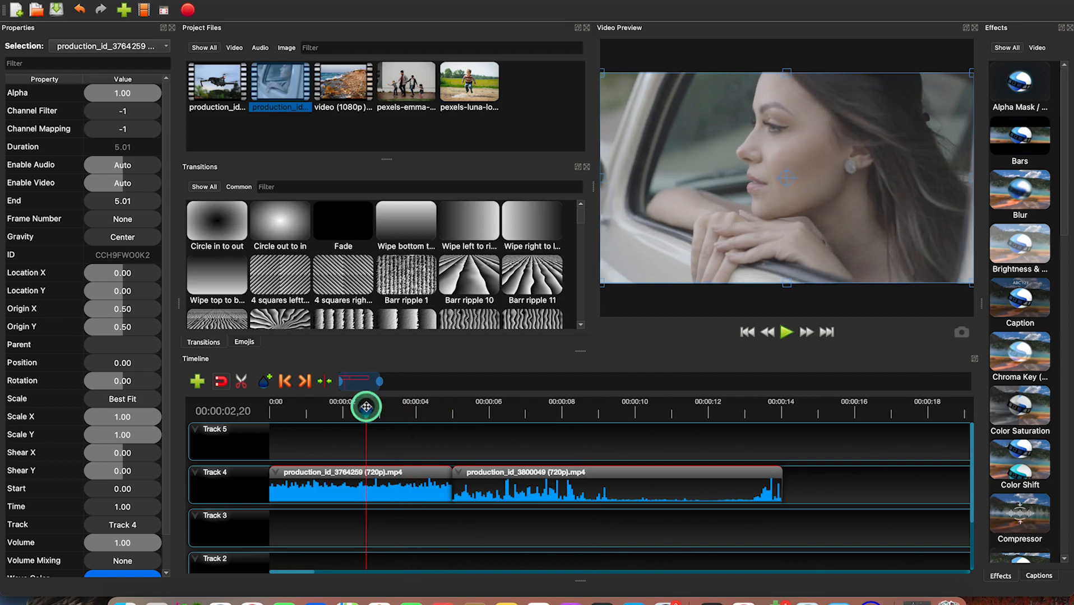
left_click(355, 490)
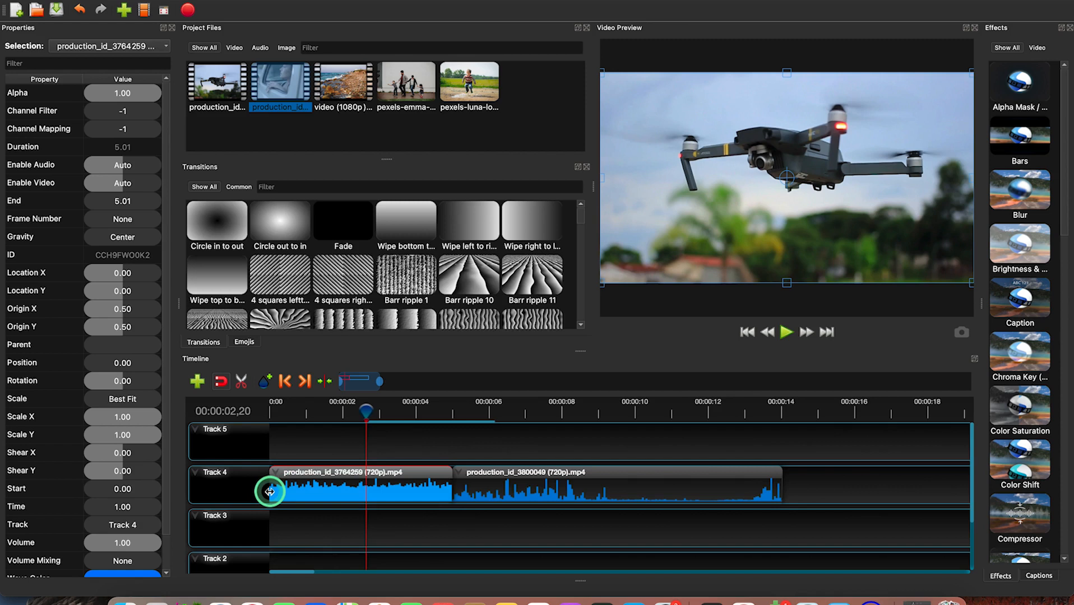
left_click_drag(272, 491, 365, 491)
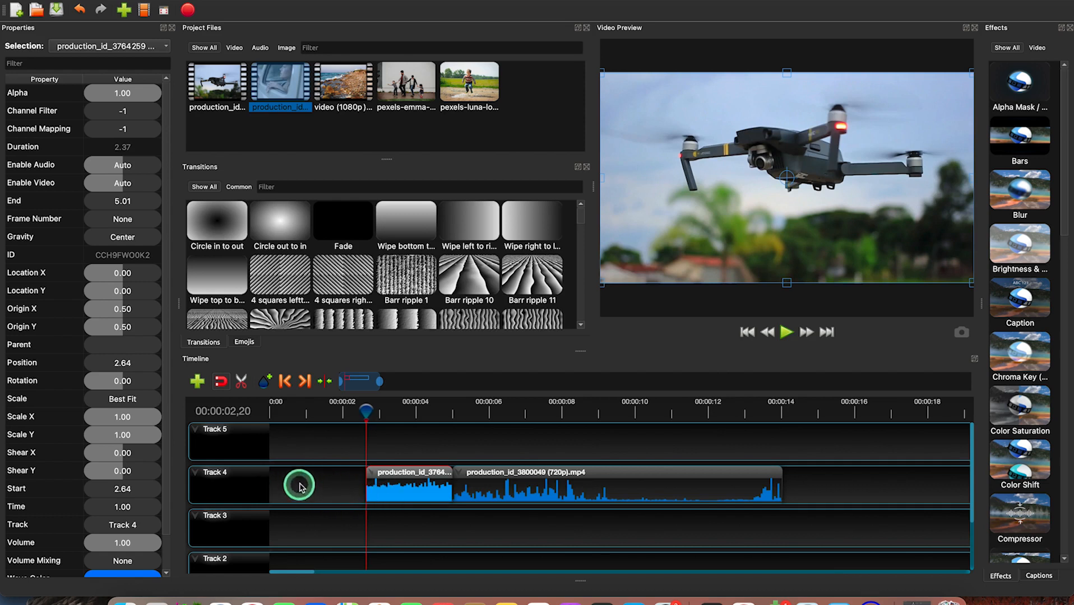
Step: Move both Track 4 clips together to the timeline's start, closing the gap before the trimmed drone clip
left_click(321, 409)
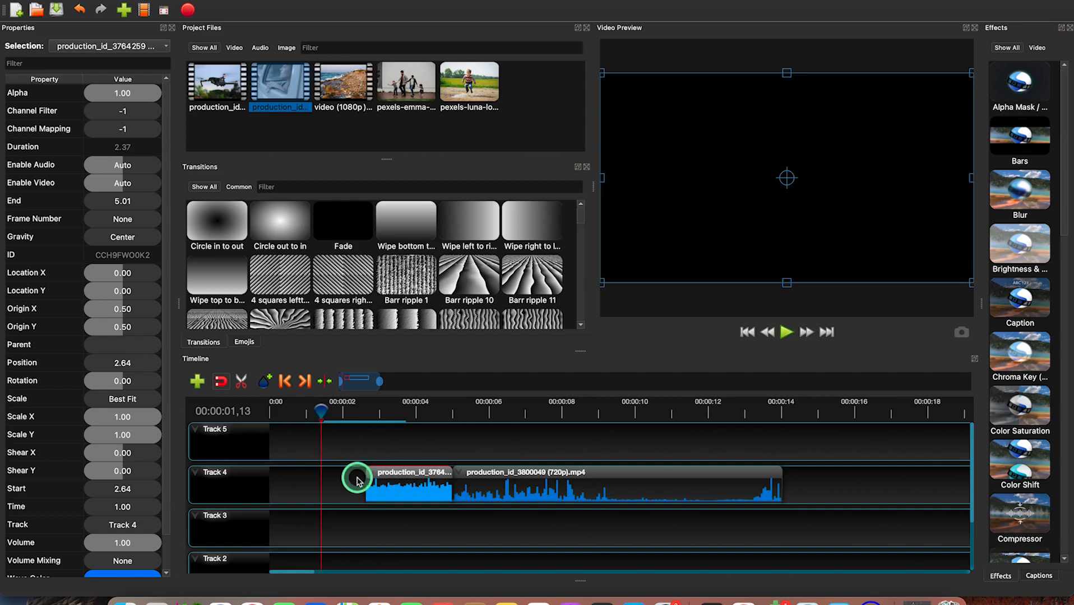
left_click(348, 481)
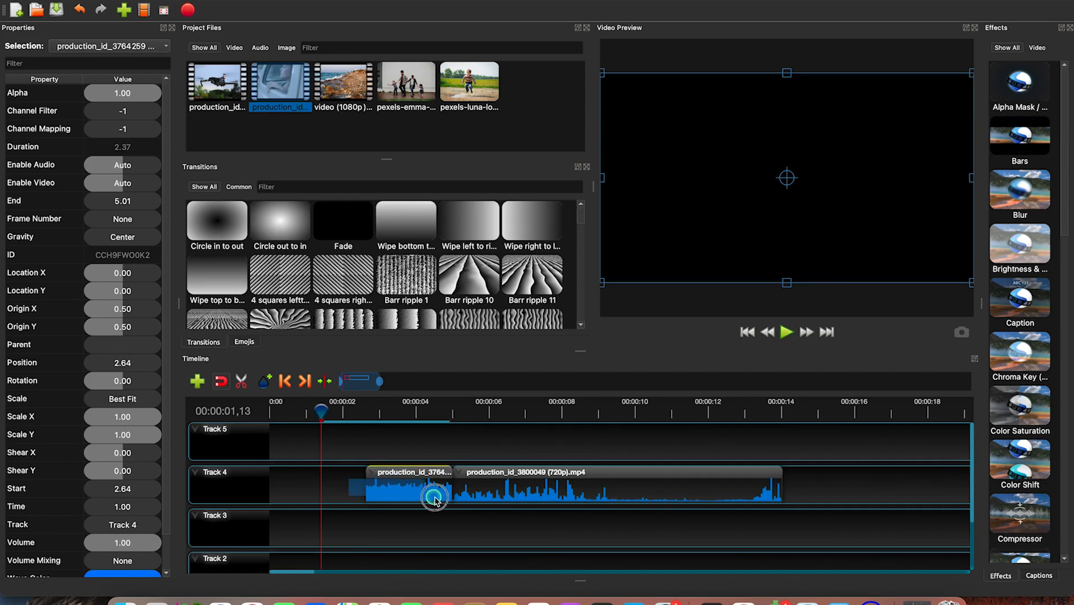
left_click(467, 505)
left_click_drag(468, 504, 390, 489)
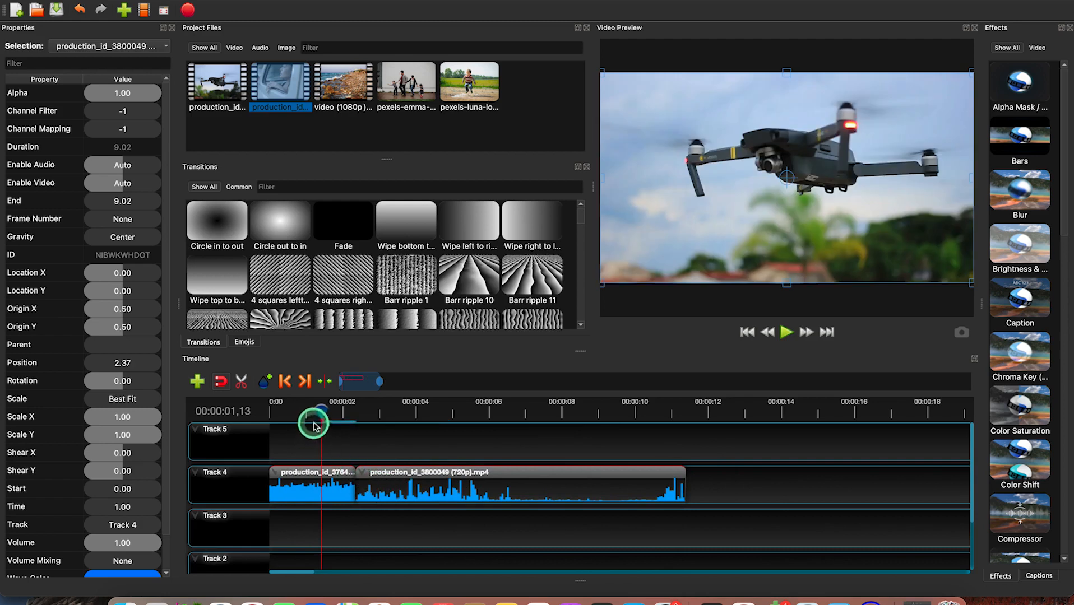
Step: Trim the end of production_id_3800049 to the playhead at 00:00:09,22 and extend it back to its full length
left_click_drag(319, 413, 222, 412)
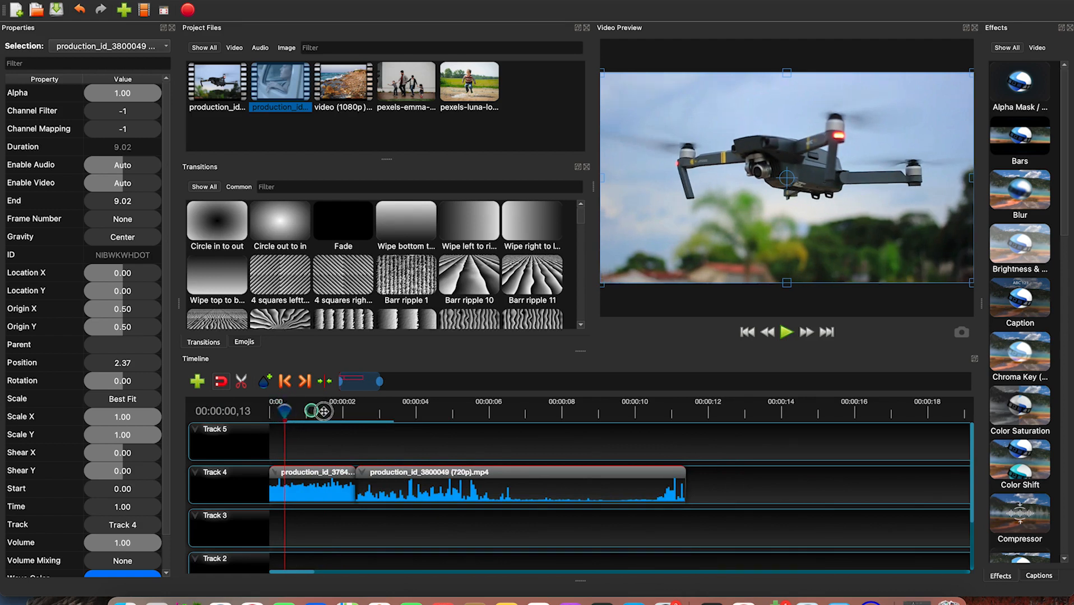
left_click(624, 410)
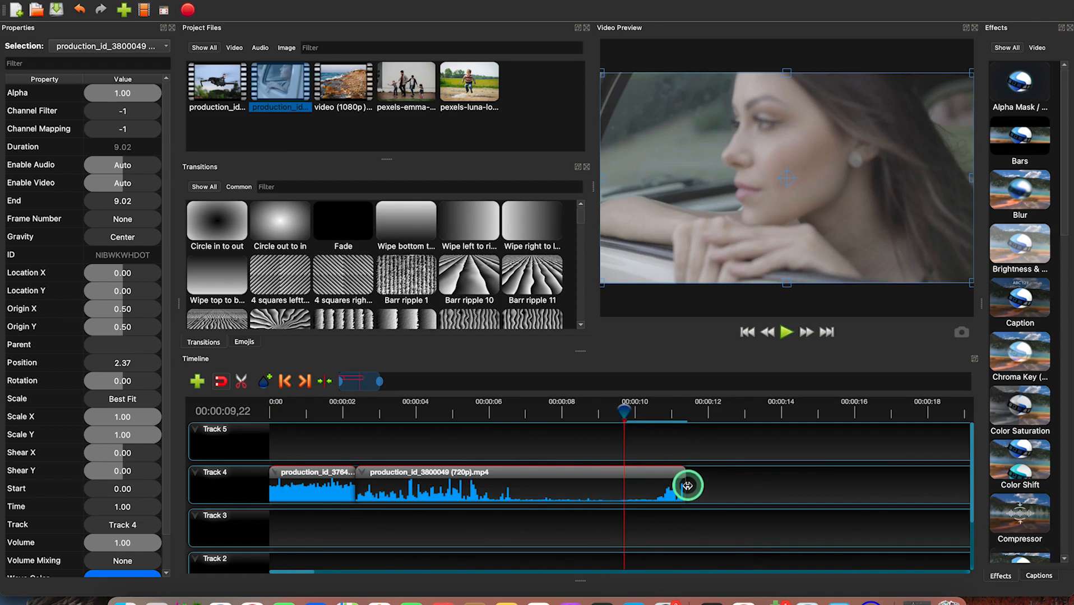
left_click_drag(688, 485, 624, 485)
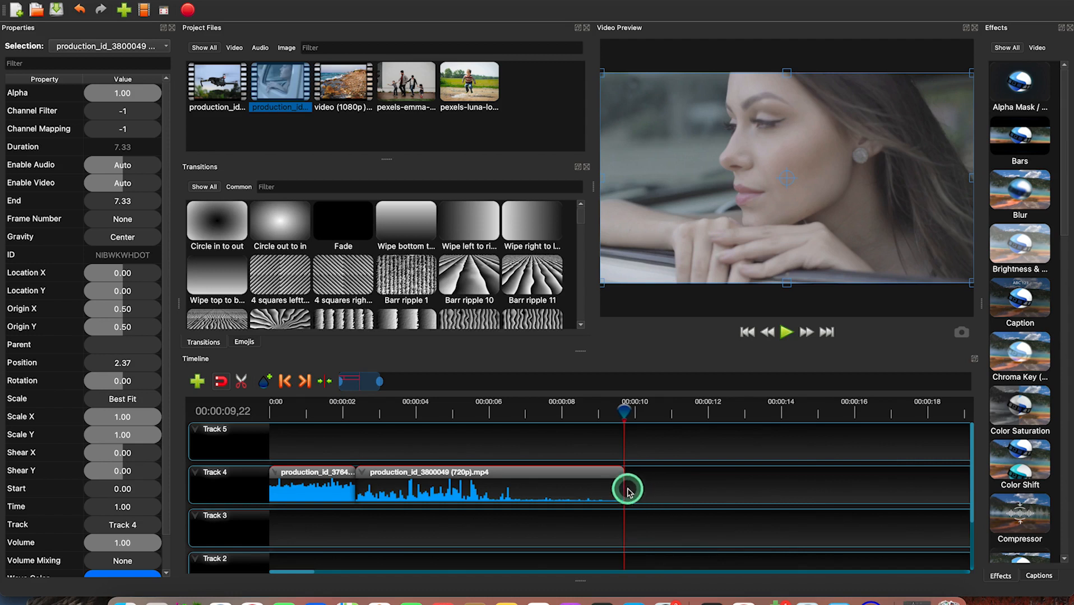
left_click_drag(622, 485, 727, 482)
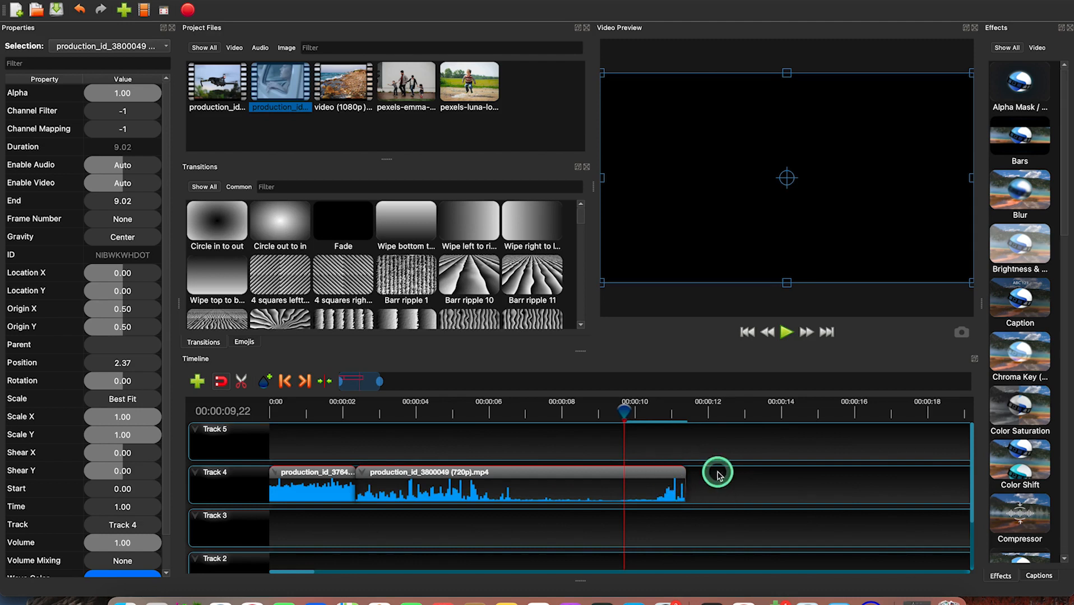
Step: Split production_id_3800049 on Track 4 at the playhead, set to 00:00:09,20
left_click_drag(630, 415, 621, 413)
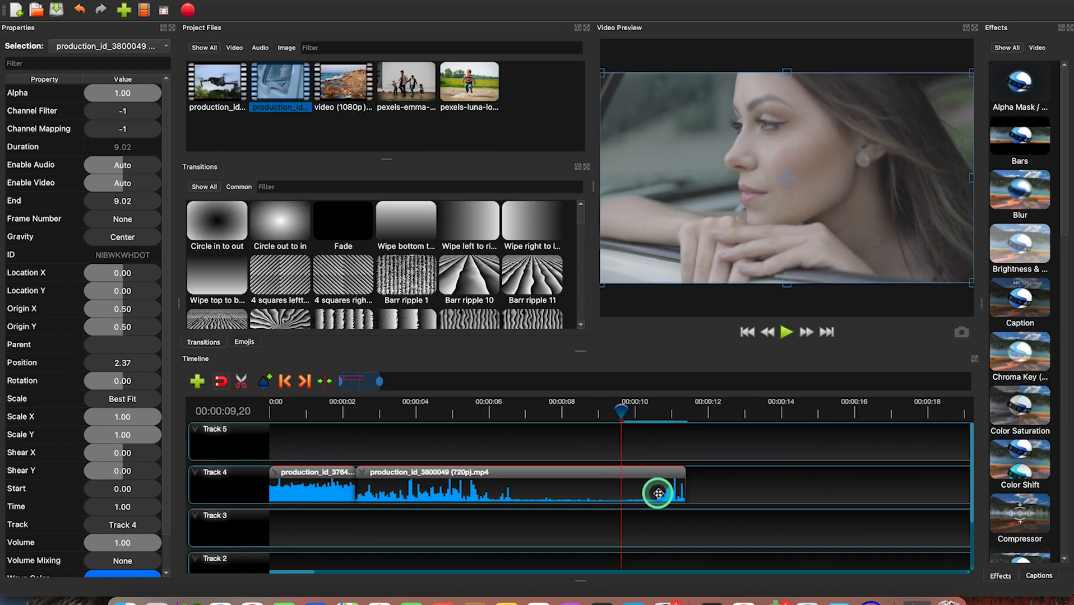
left_click(653, 489)
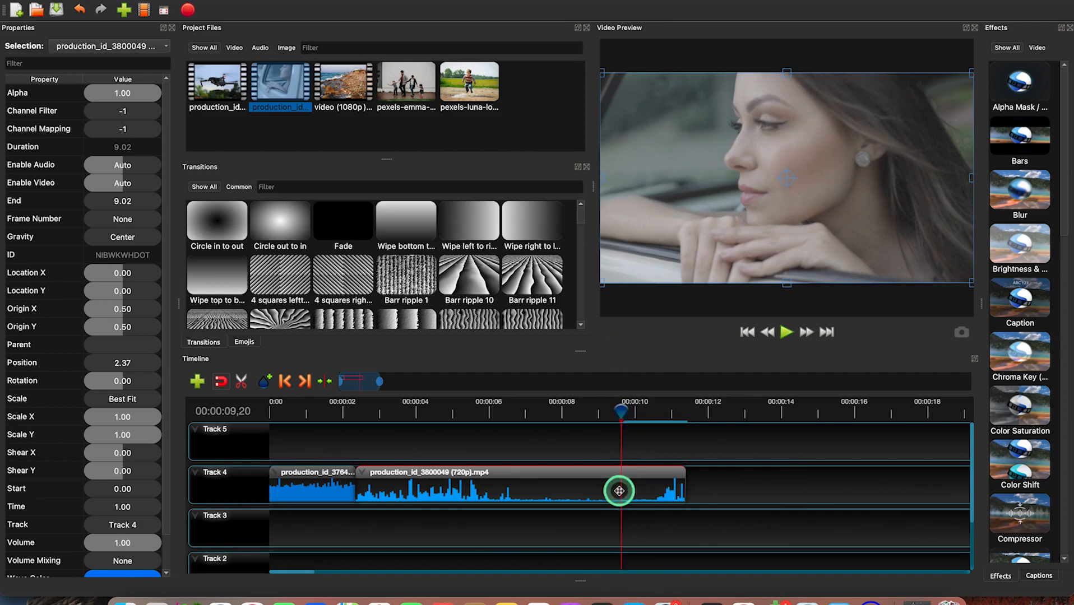
key("ctrl+k")
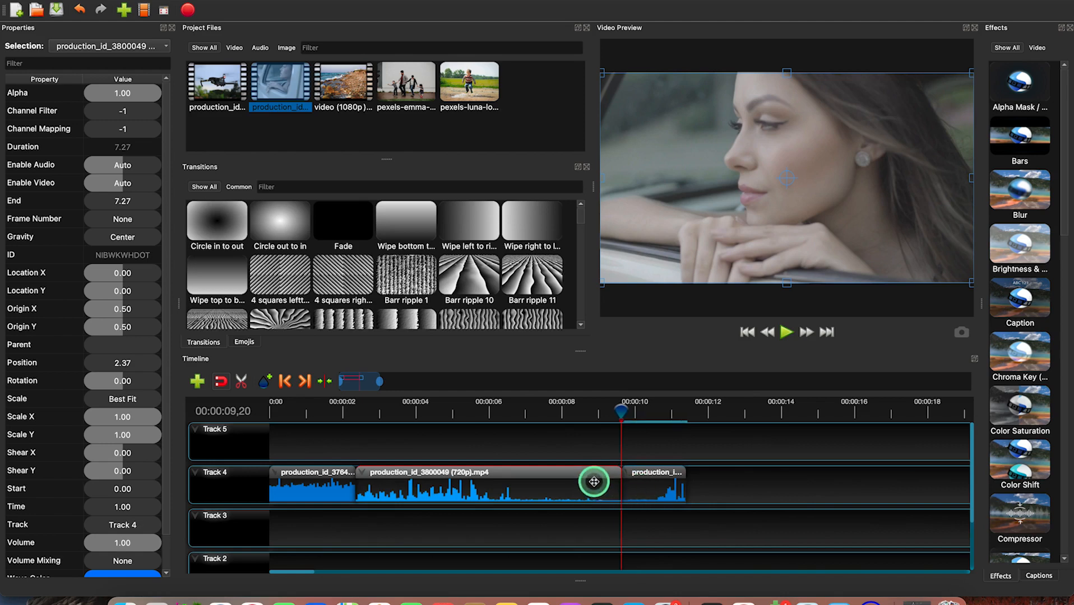
Step: Delete the short end piece of production_id_3800049 after the cut at 00:00:09,20
left_click(640, 490)
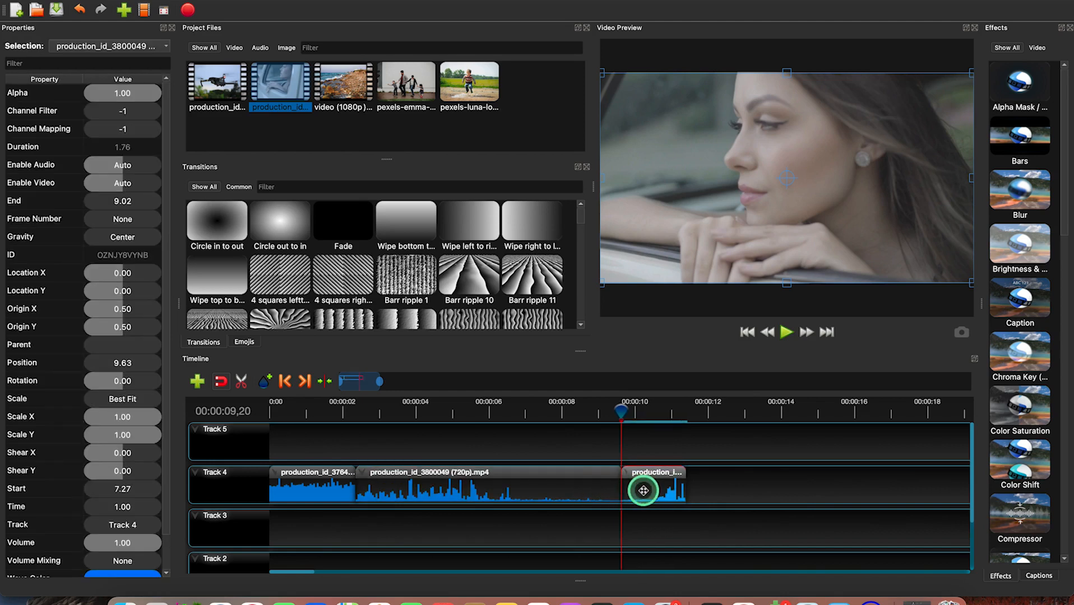
left_click(594, 489)
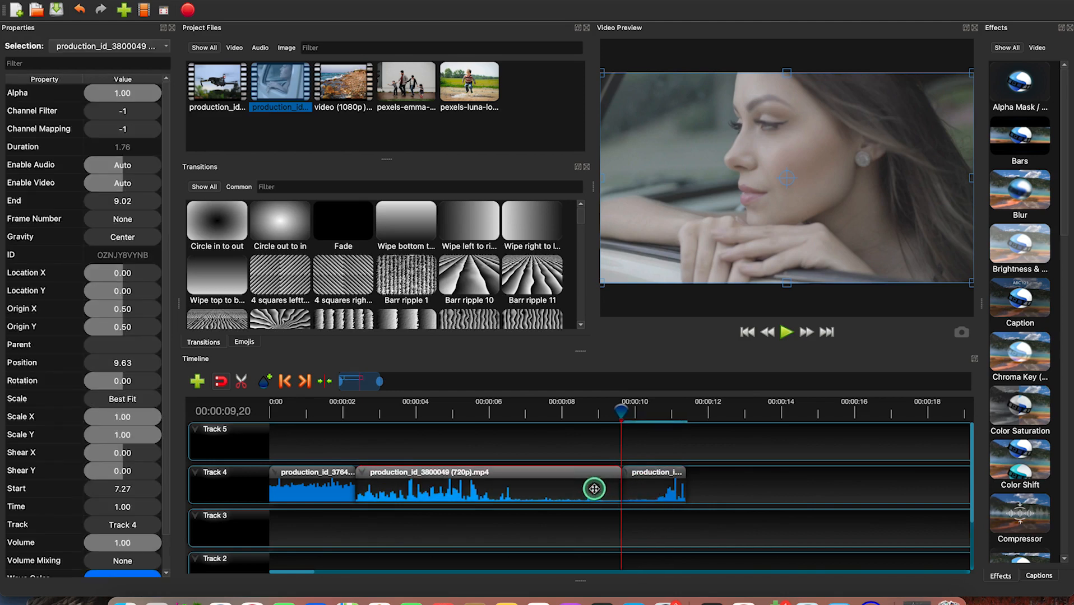
left_click(654, 490)
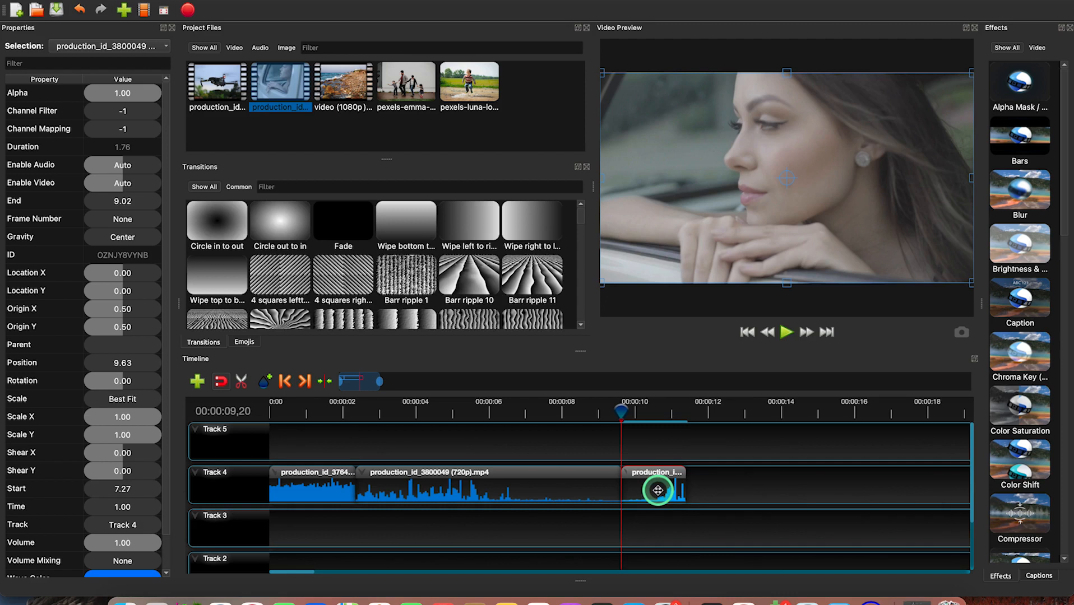
key("Delete")
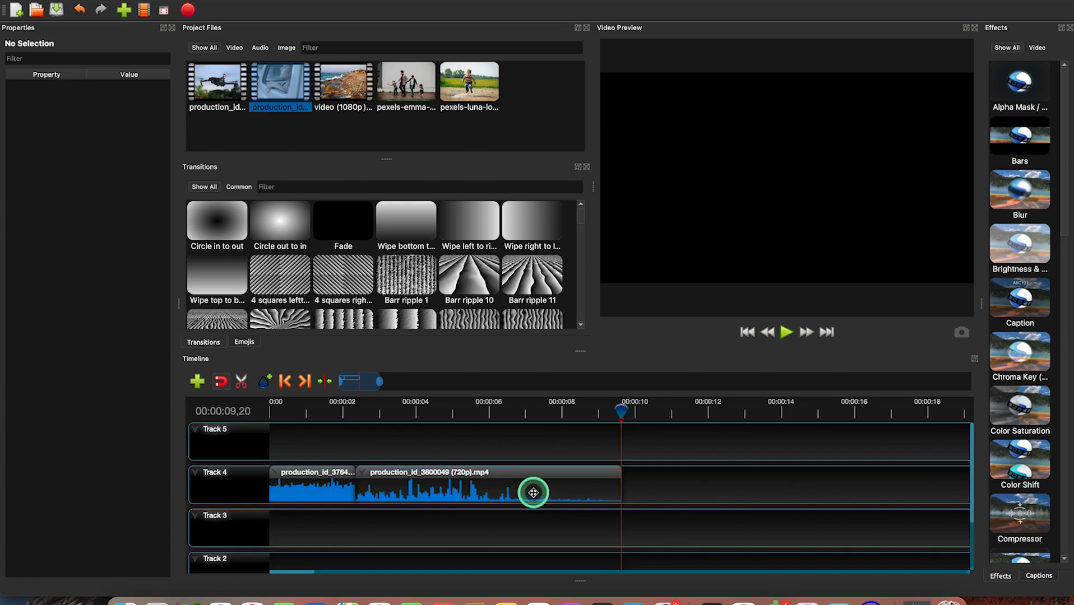
Step: Cut the production_id_3800049 clip on Track 4 with the Razor tool at about 6.6 s and 5.8 s
left_click(243, 386)
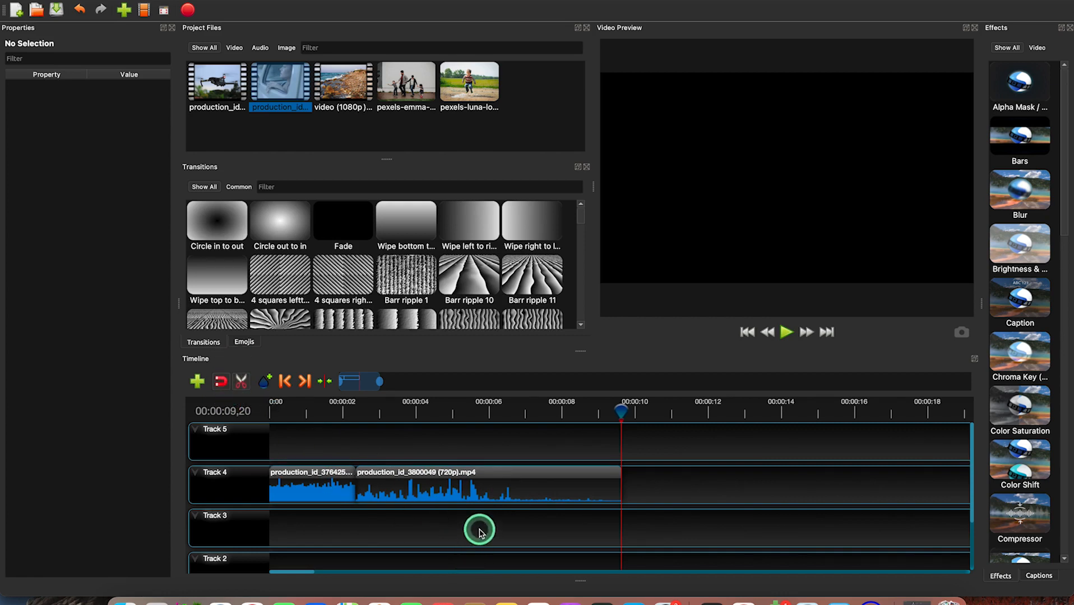
left_click(515, 472)
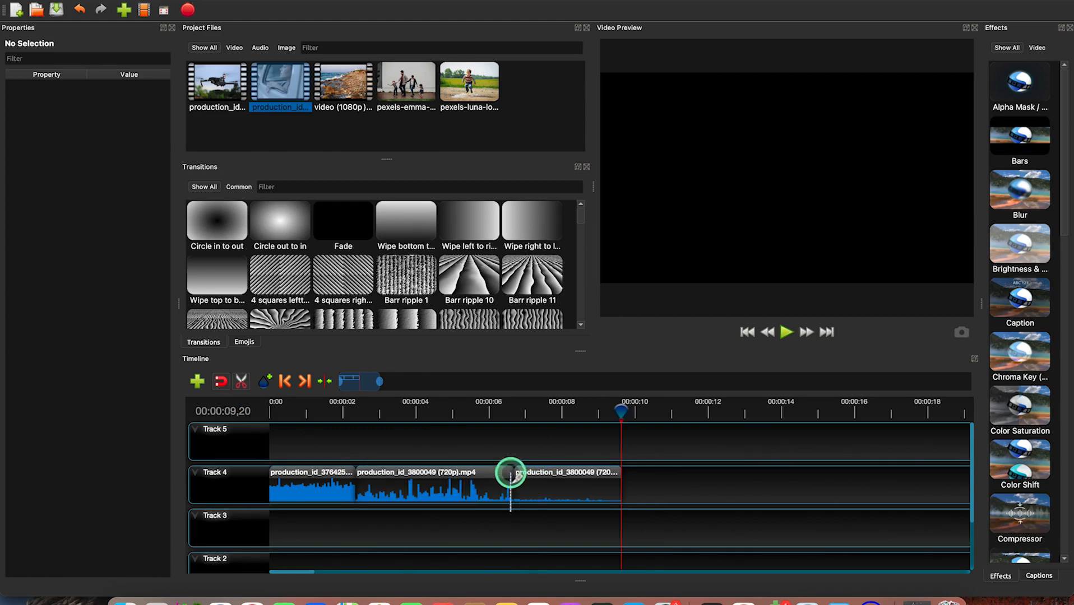
left_click(480, 474)
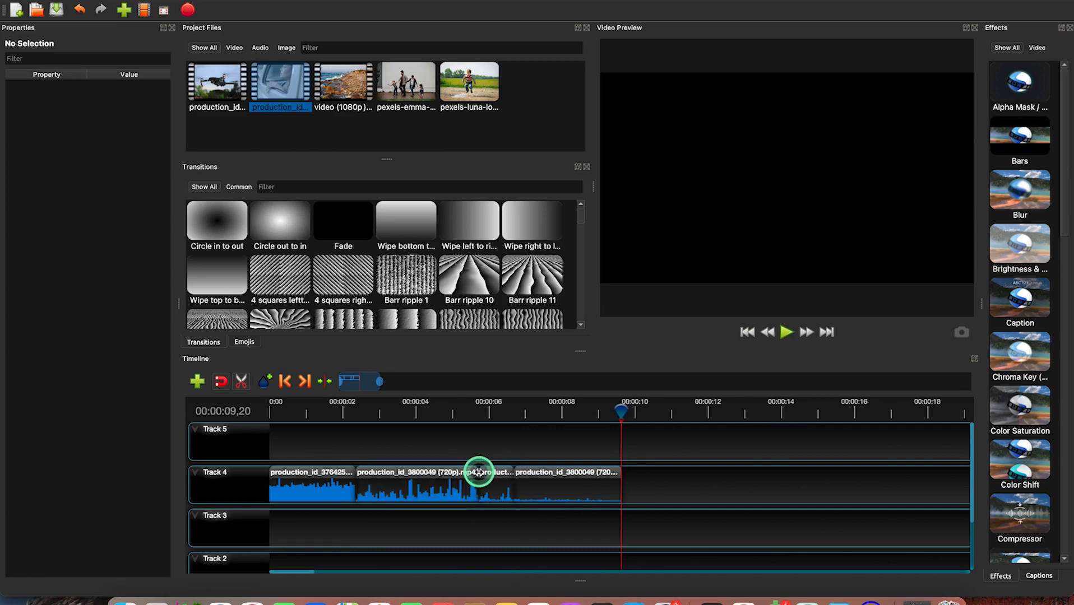
Step: Delete the short production_id_3800049 piece between the two razor cuts on Track 4 and move the last piece earlier to close the gap
left_click(241, 382)
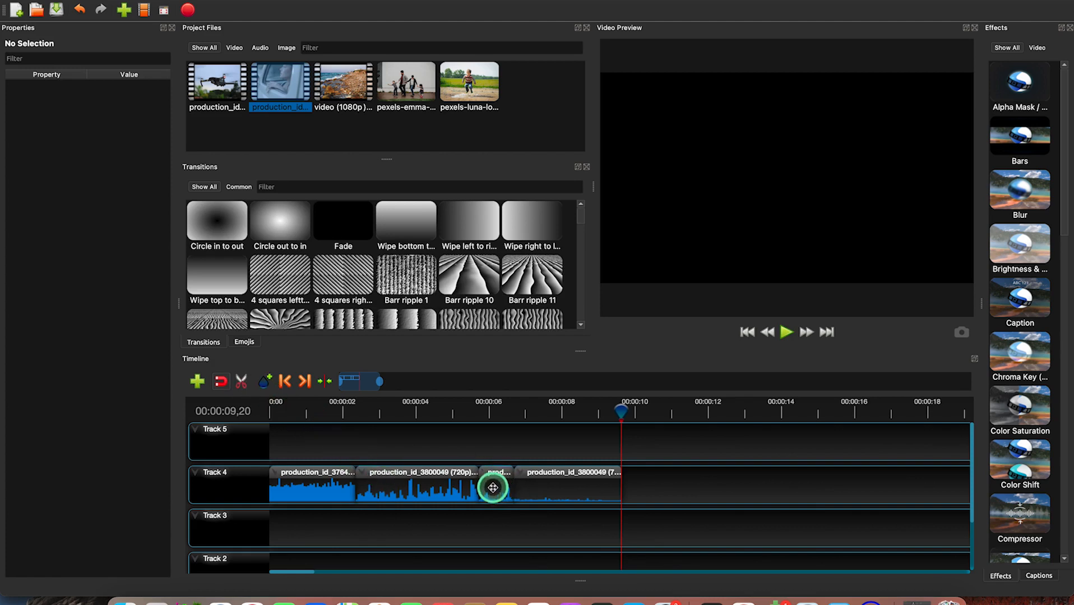
left_click(492, 488)
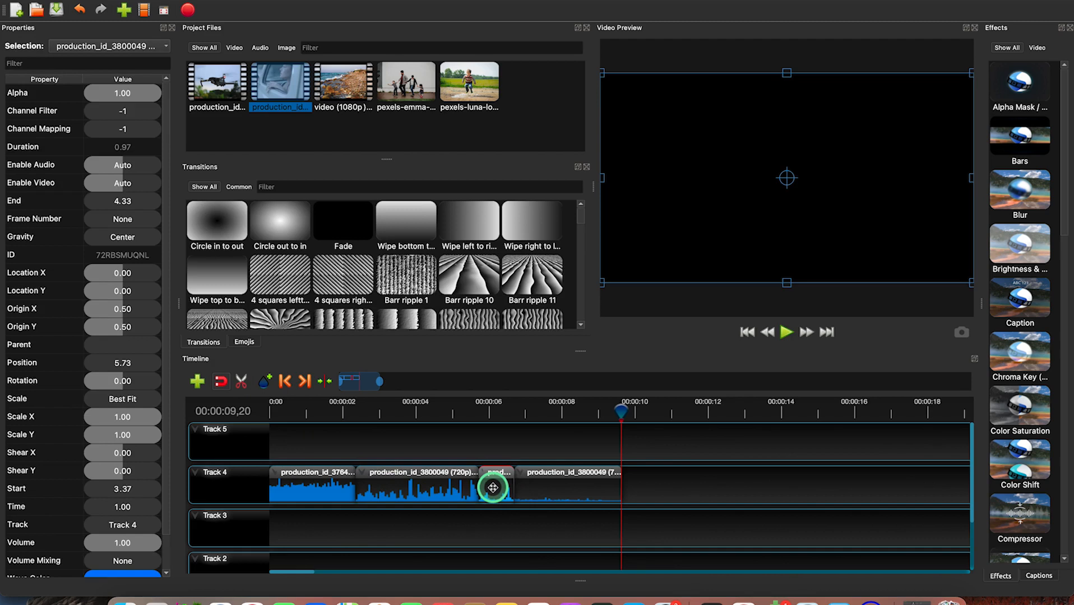
key("Delete")
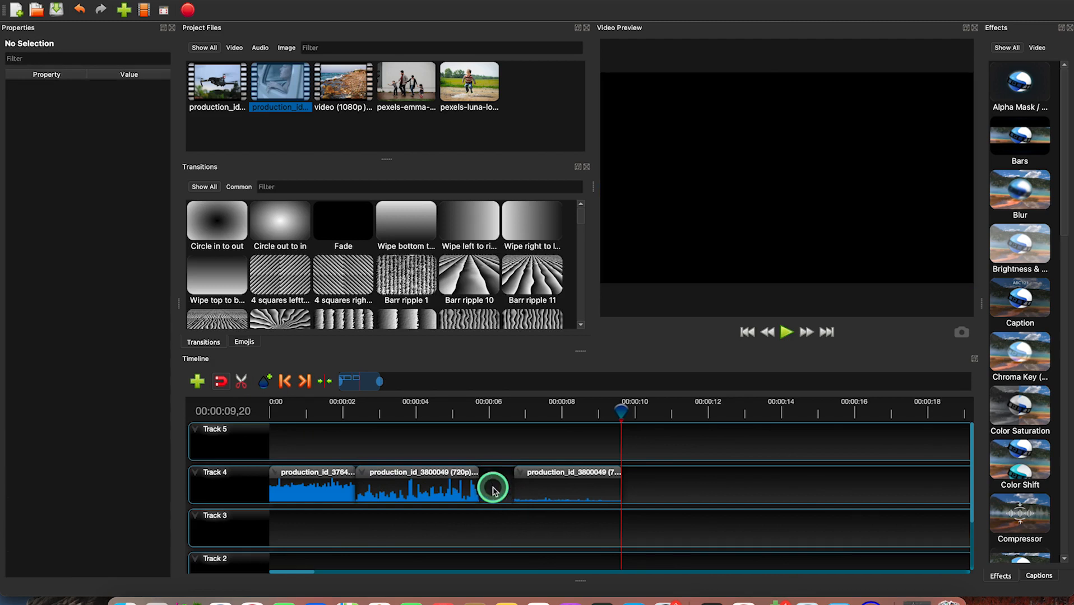
left_click(558, 489)
left_click_drag(559, 489, 526, 490)
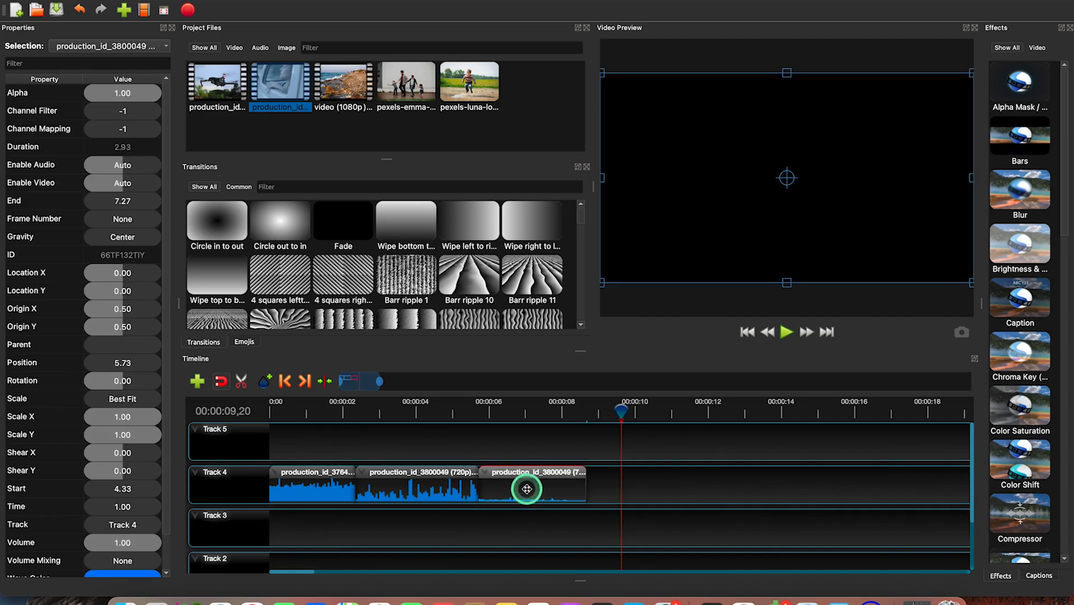
Step: Move the last production_id_3800049 piece away from its neighbour, toggle snapping, and put the piece back against the preceding clip
left_click_drag(508, 481, 528, 477)
left_click(220, 381)
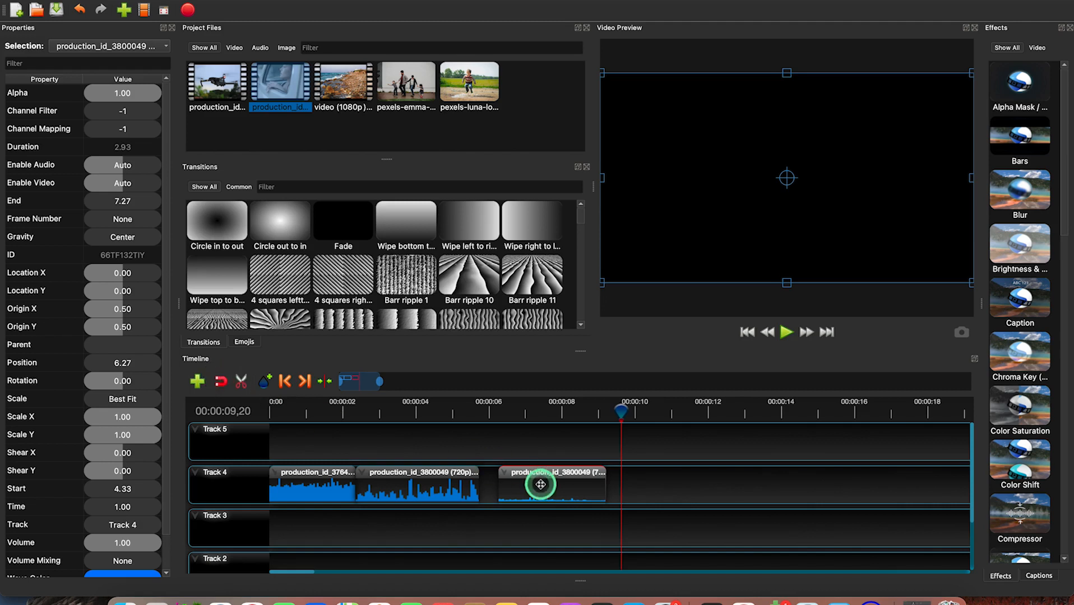
left_click_drag(567, 483, 496, 480)
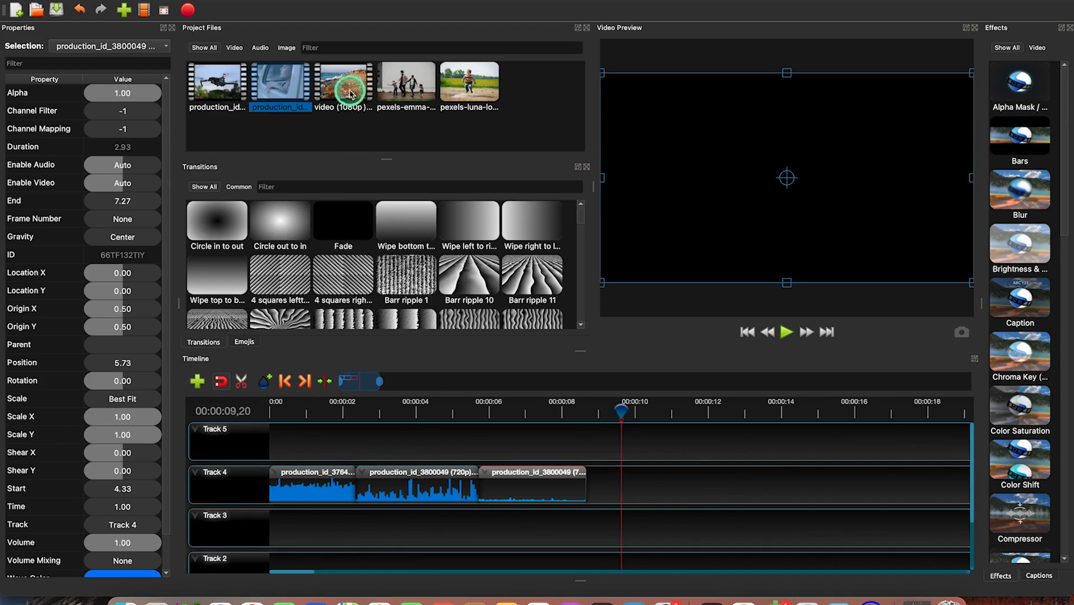
Step: Place video (1080p) (2).mp4 on Track 4 directly after the last production_id_3800049 piece and show its audio waveform
left_click_drag(355, 96, 628, 489)
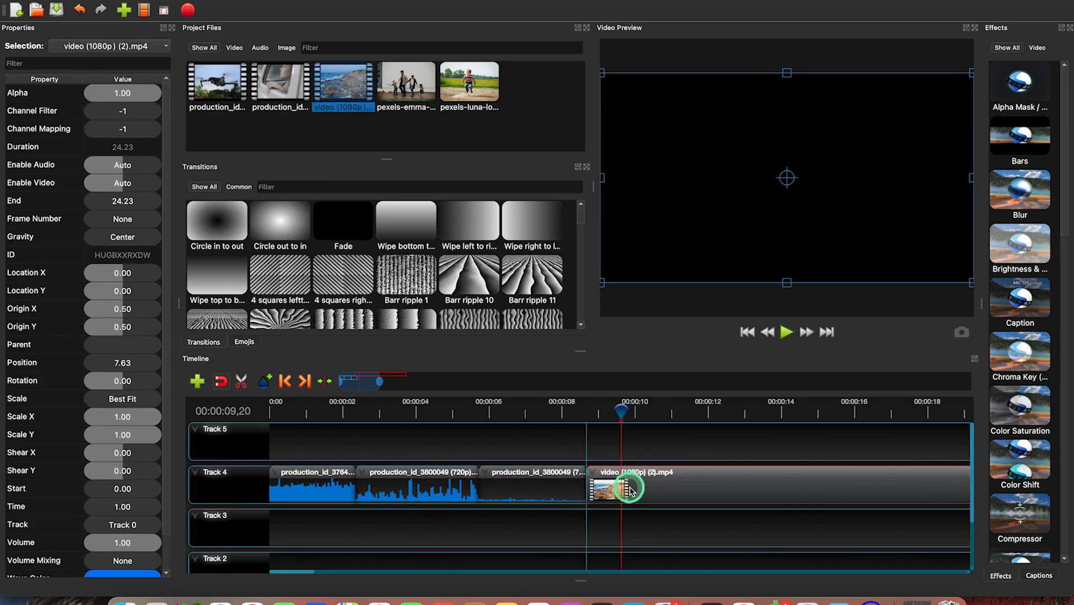
right_click(672, 488)
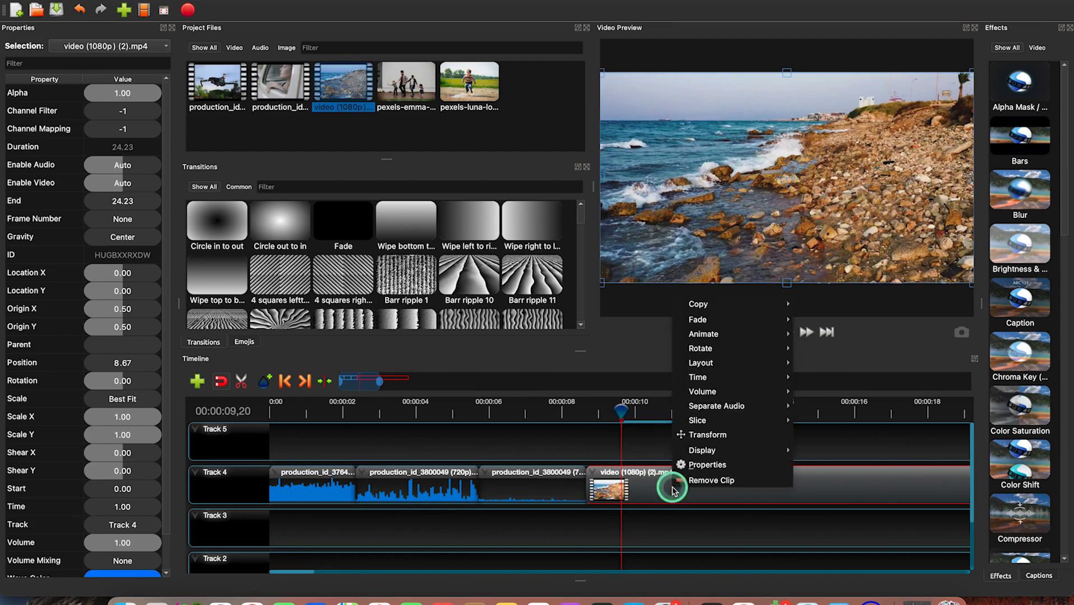
mouse_move(702, 451)
left_click(841, 453)
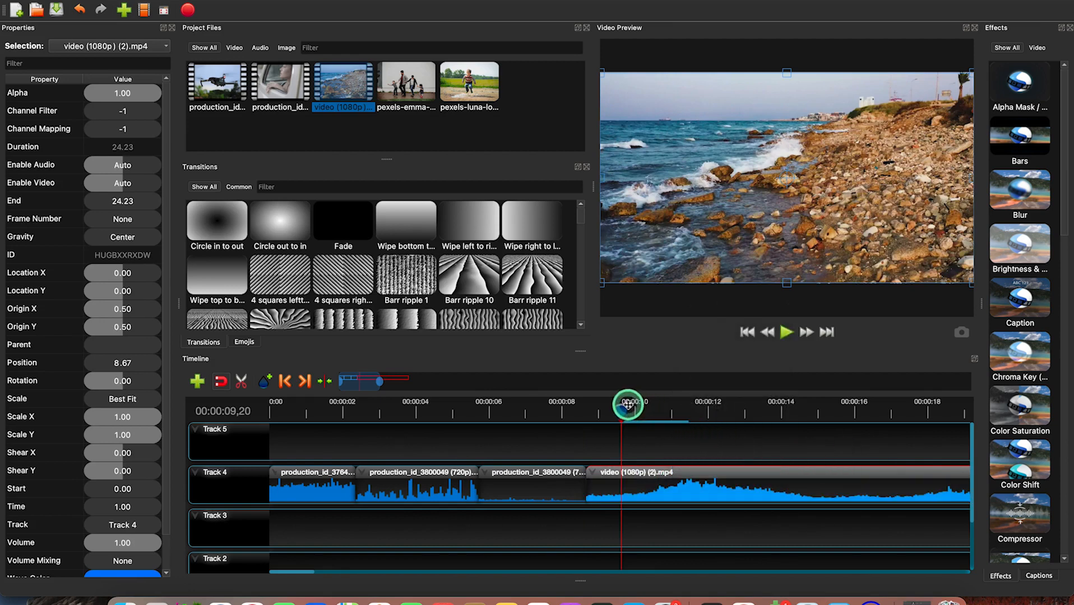
Step: Slice video (1080p) (2).mp4 at 00:00:15,01, keeping only the right side, and move it back against the preceding clip
left_click_drag(621, 415, 818, 416)
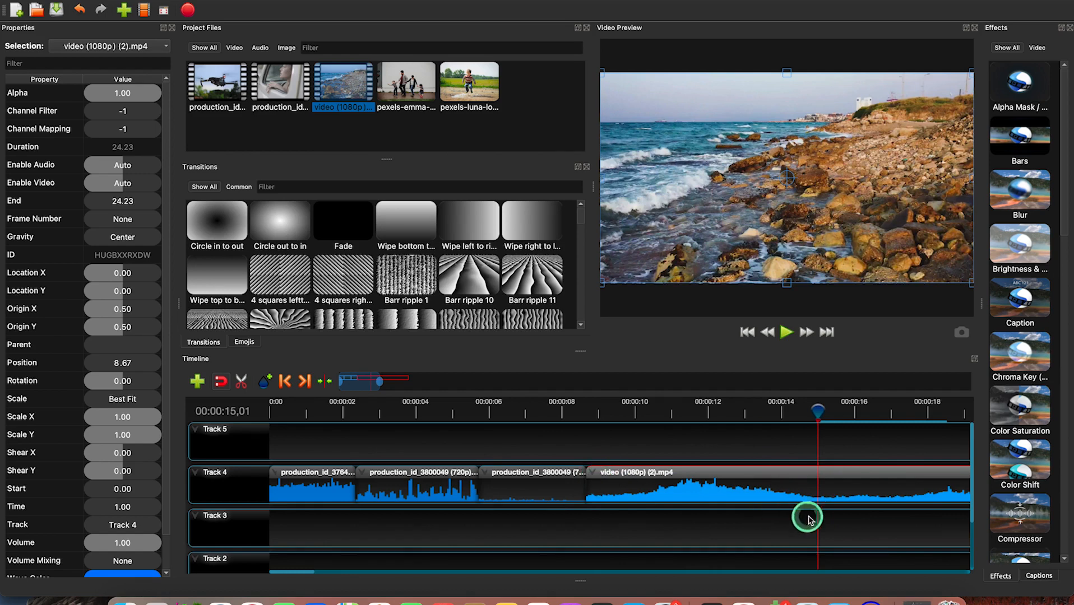
right_click(818, 489)
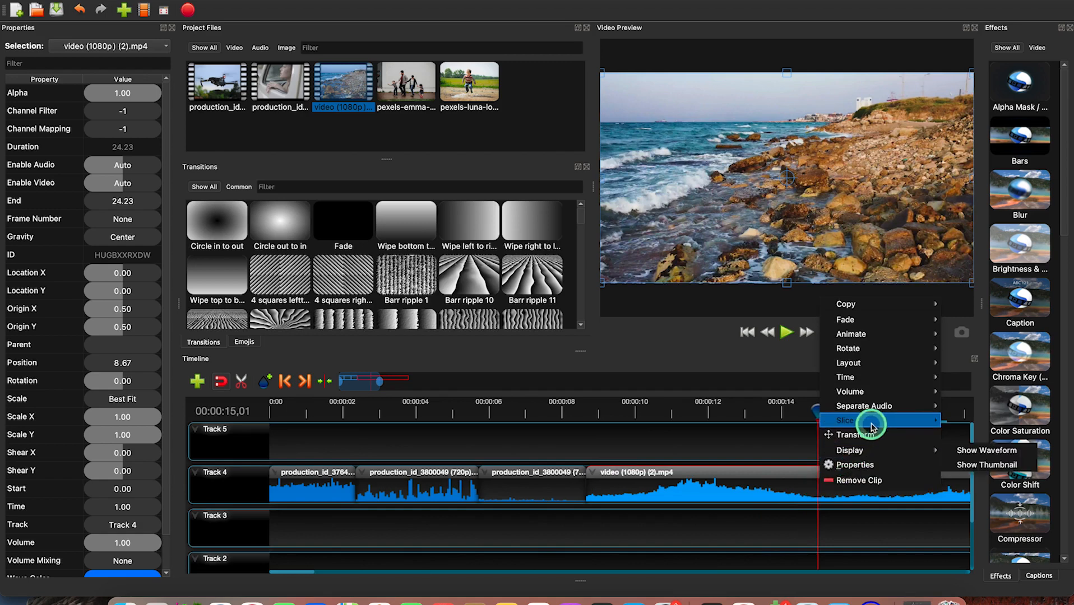
mouse_move(873, 426)
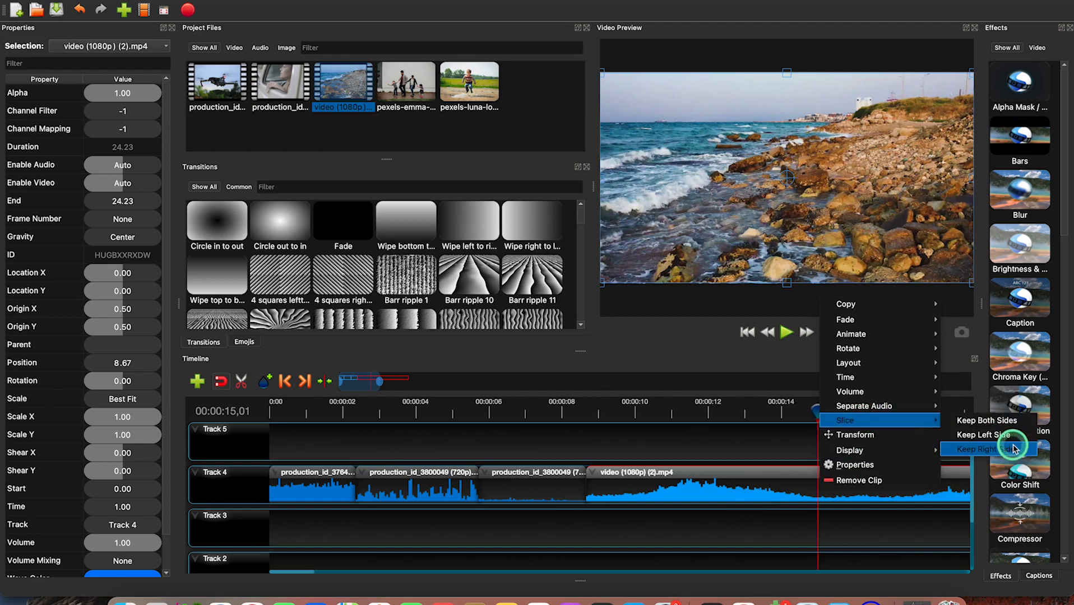
left_click(1013, 450)
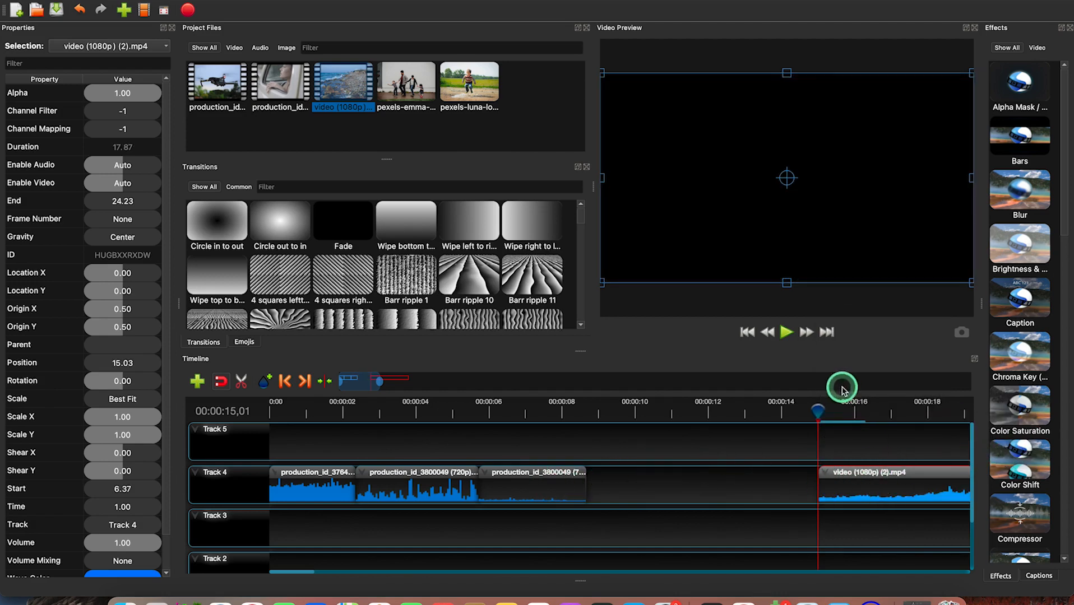
left_click_drag(876, 483, 639, 490)
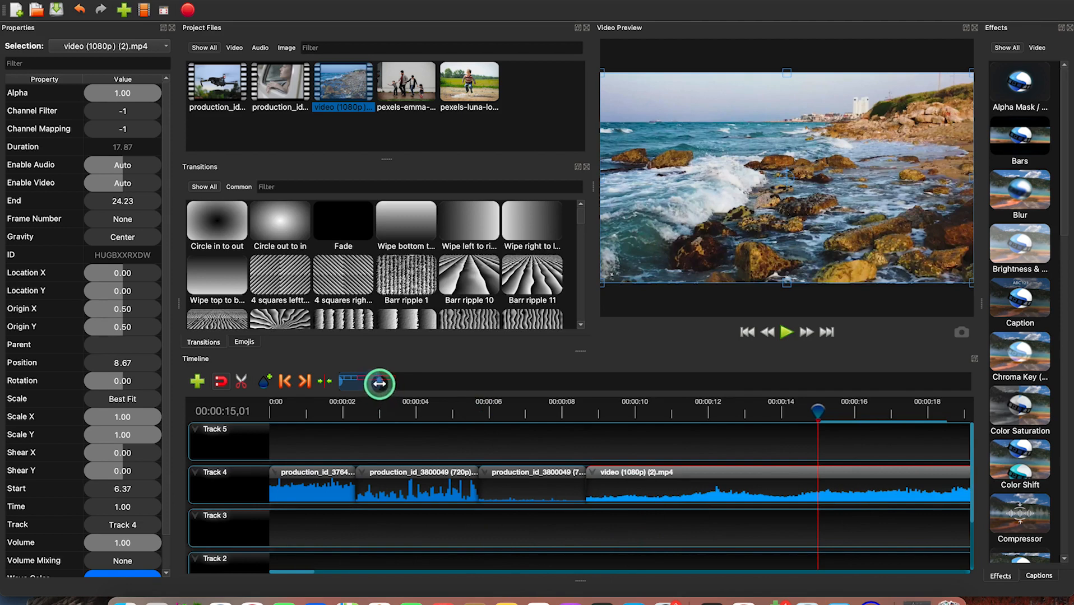
Step: Slice video (1080p) (2).mp4 at 00:00:18,23, keeping only the left side
left_click_drag(381, 381, 491, 387)
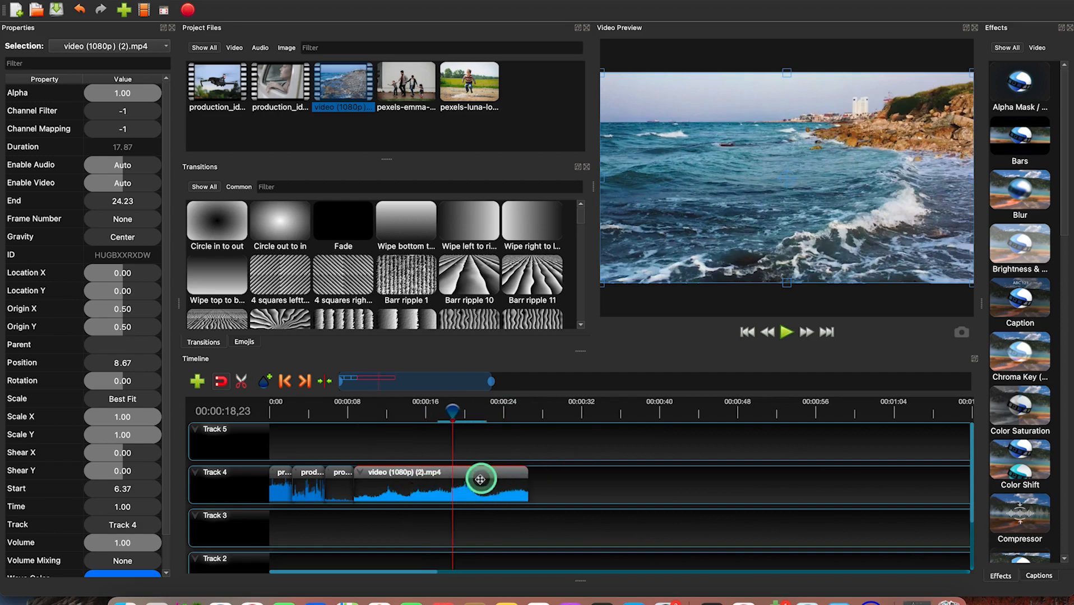
right_click(445, 490)
mouse_move(491, 428)
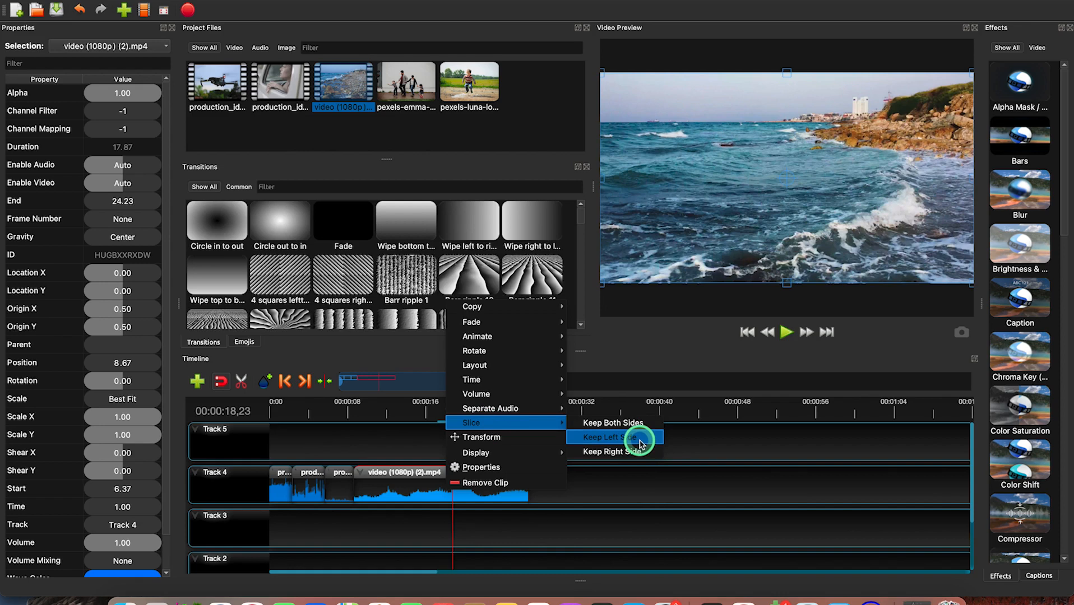
left_click(641, 443)
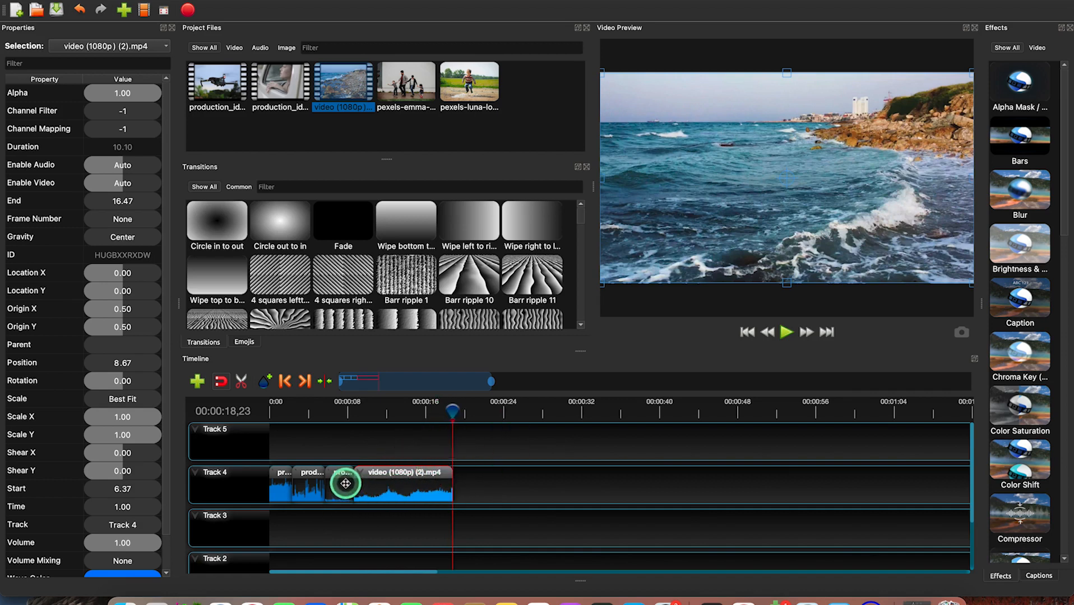
Step: Reorder Track 4 from the timeline start: video (1080p) (2).mp4 first, the two production_id_3800049 pieces in swapped order, and production_id_3764259 last
left_click_drag(339, 486, 467, 482)
left_click_drag(317, 489, 491, 487)
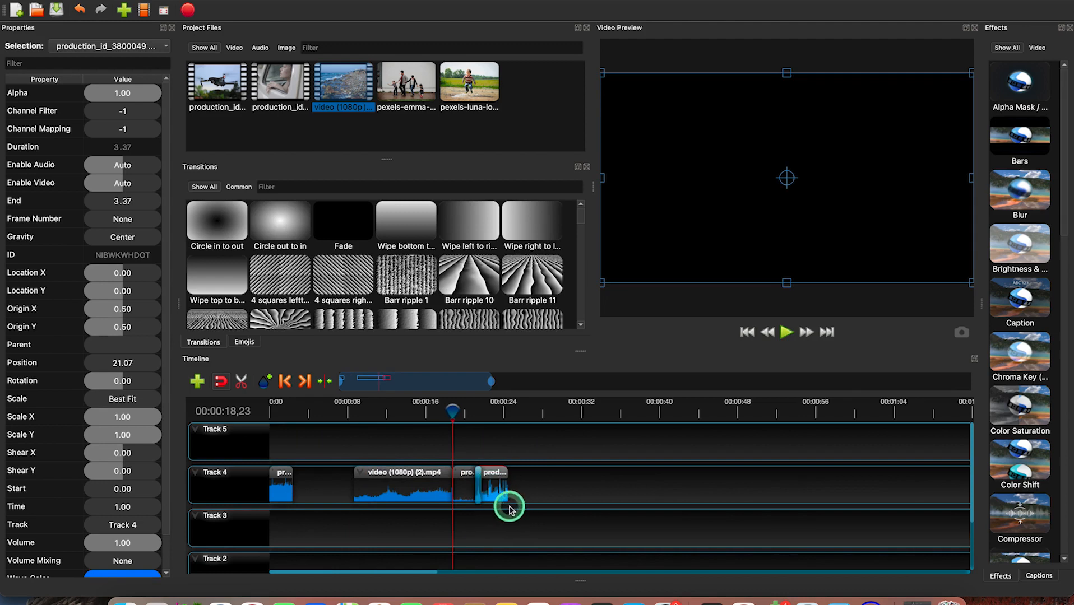
left_click(510, 509)
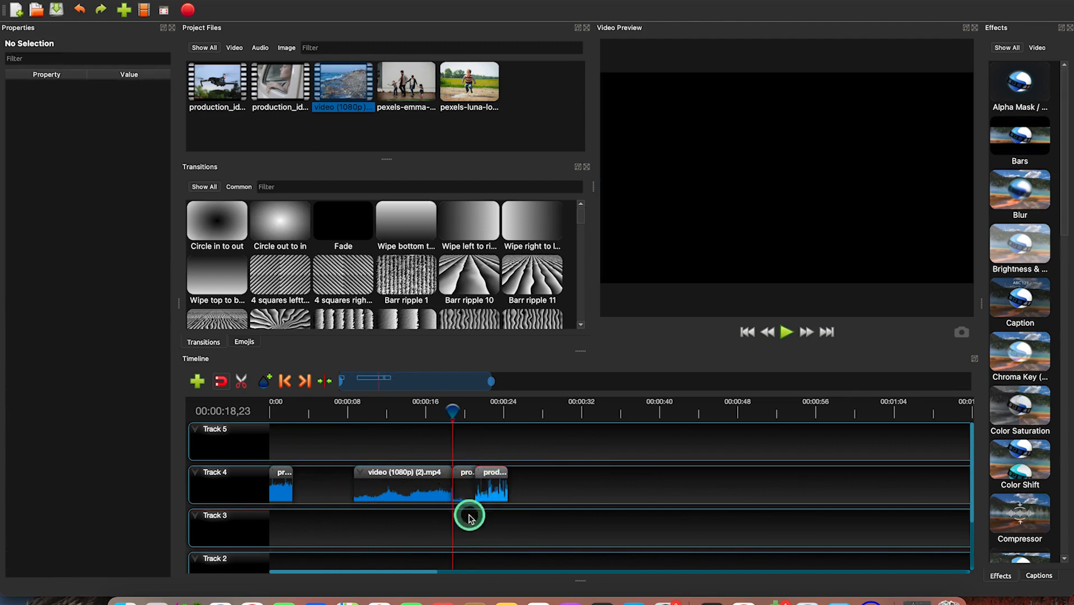
mouse_move(274, 489)
left_mouse_down()
mouse_move(426, 506)
mouse_move(569, 474)
mouse_move(279, 491)
left_mouse_up()
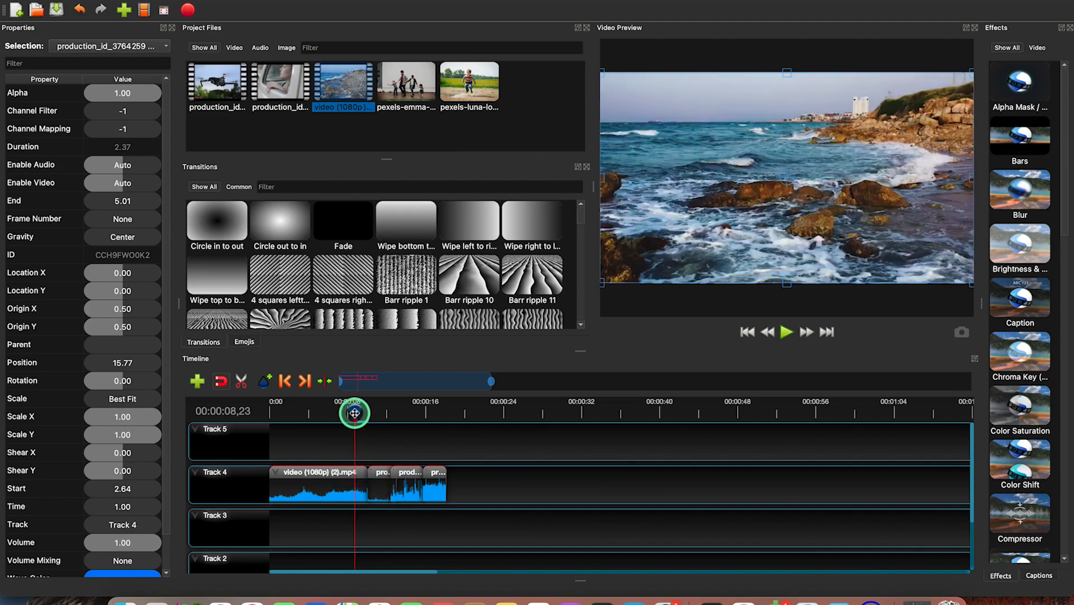
Step: Scrub through the rearranged clips to 00:00:16,27 and select the production_id_3764259 clip at the end of Track 4
left_click_drag(355, 413, 374, 422)
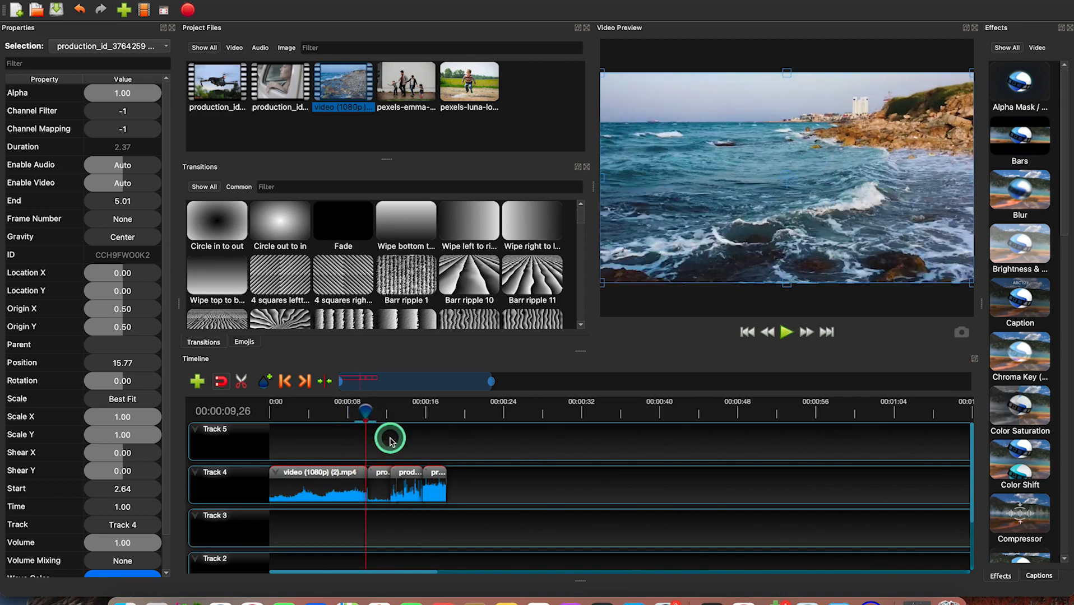
left_click_drag(384, 421, 434, 418)
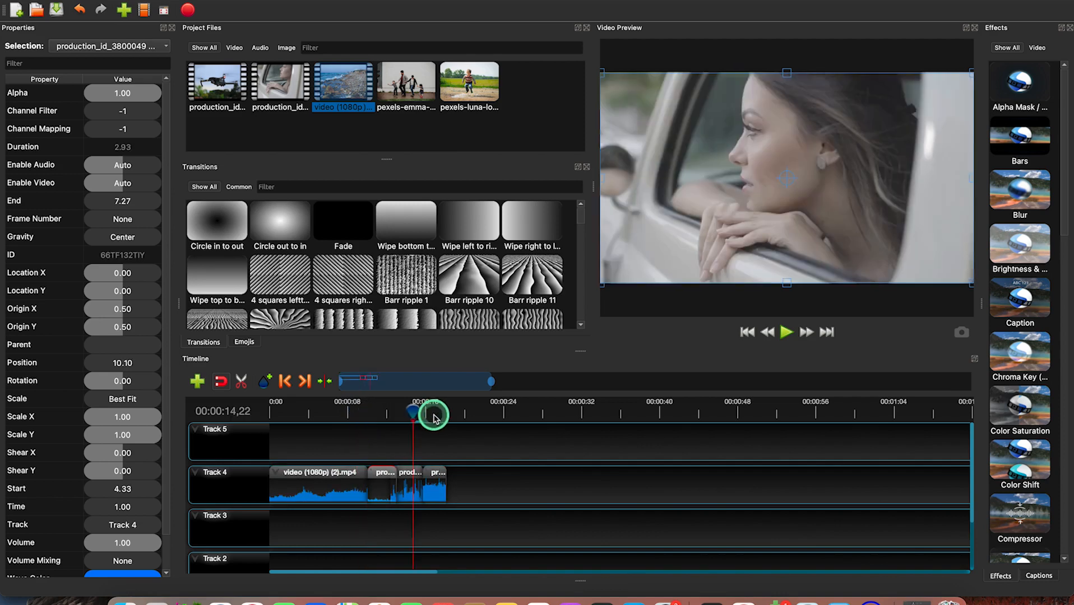
left_click(433, 483)
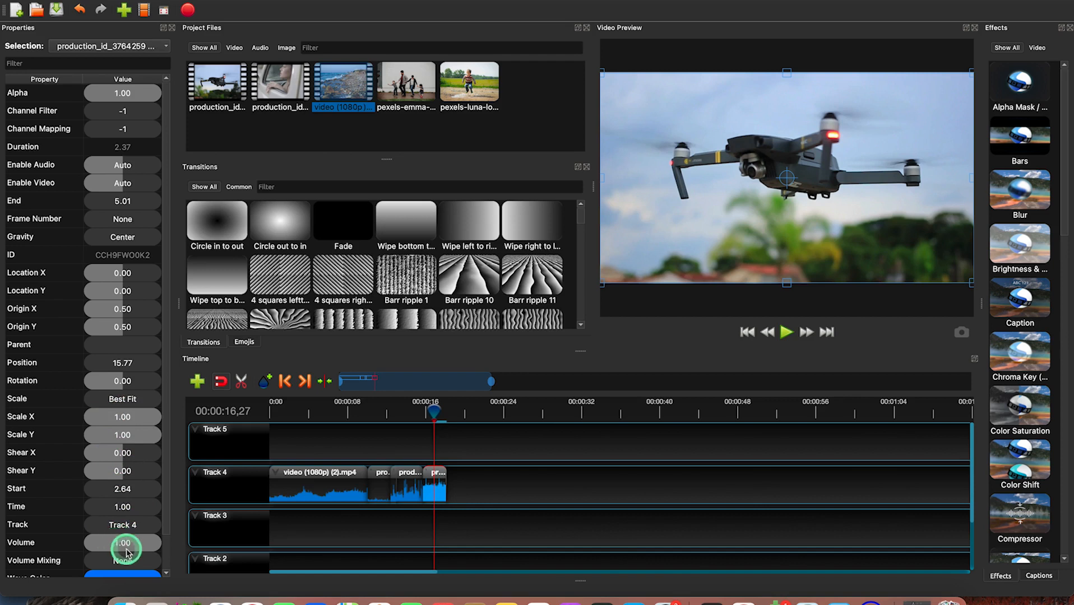
Step: Shrink the production_id_3764259 clip to Scale X 0.80 and Scale Y 0.77, and enlarge it in the preview to 1.21 by 1.32
scroll(127, 531, "down", 2)
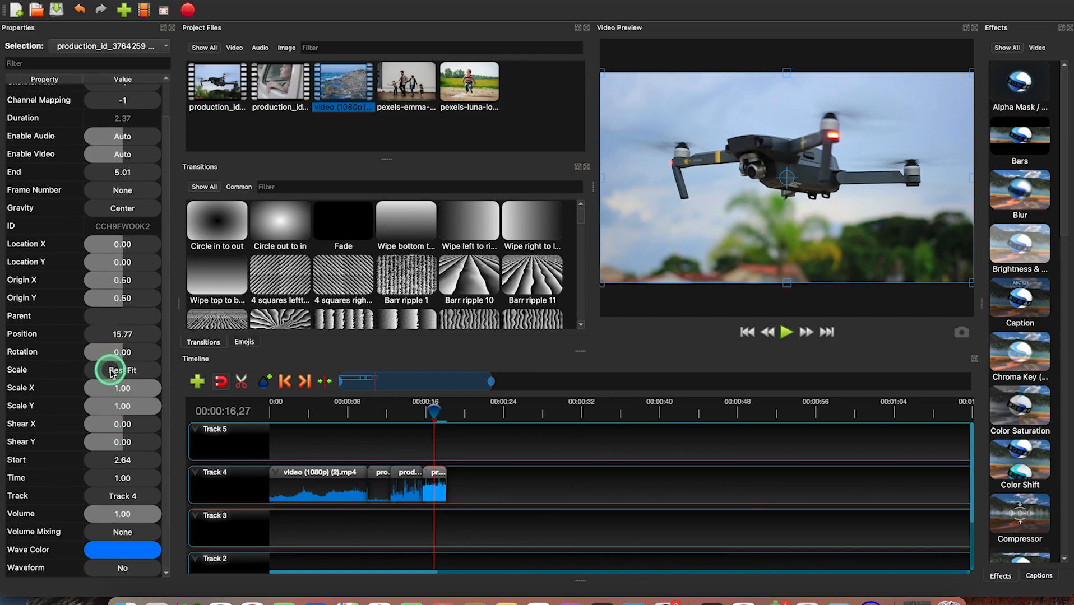
left_click_drag(115, 387, 192, 398)
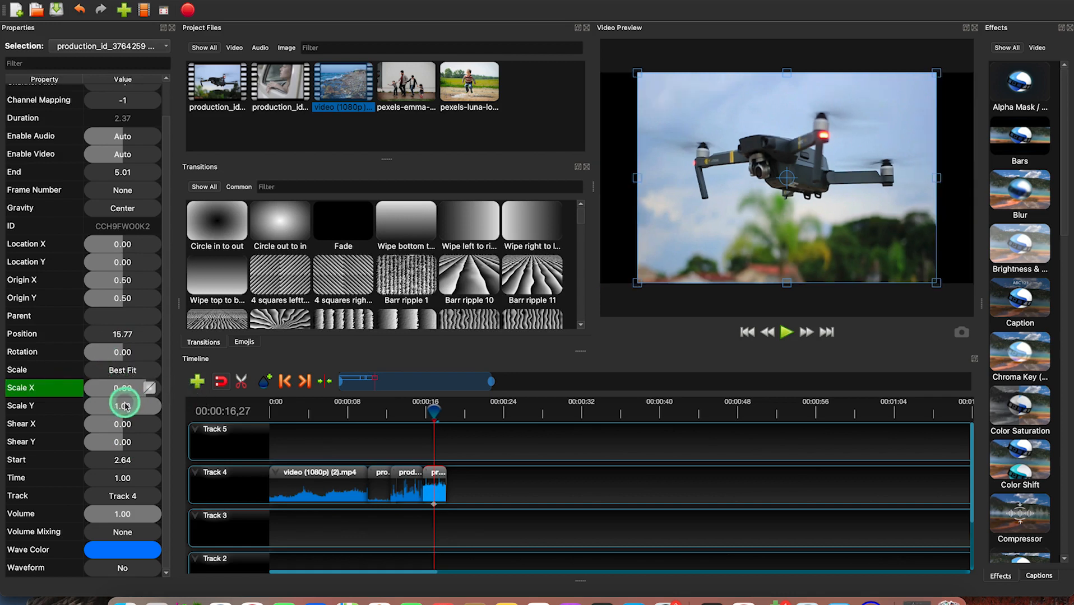
left_click_drag(122, 410, 144, 404)
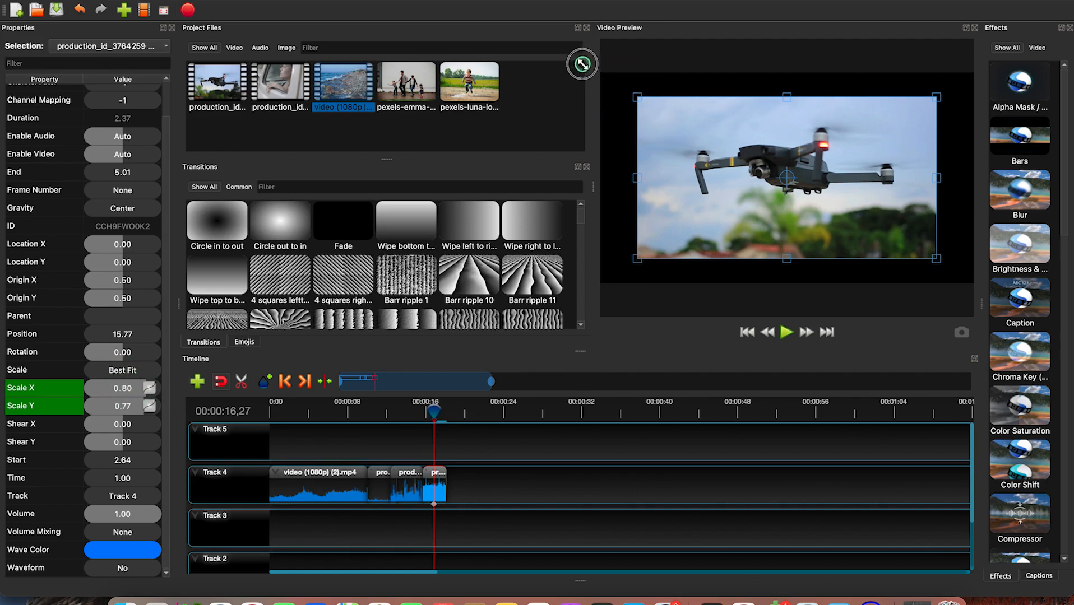
left_click_drag(583, 64, 565, 58)
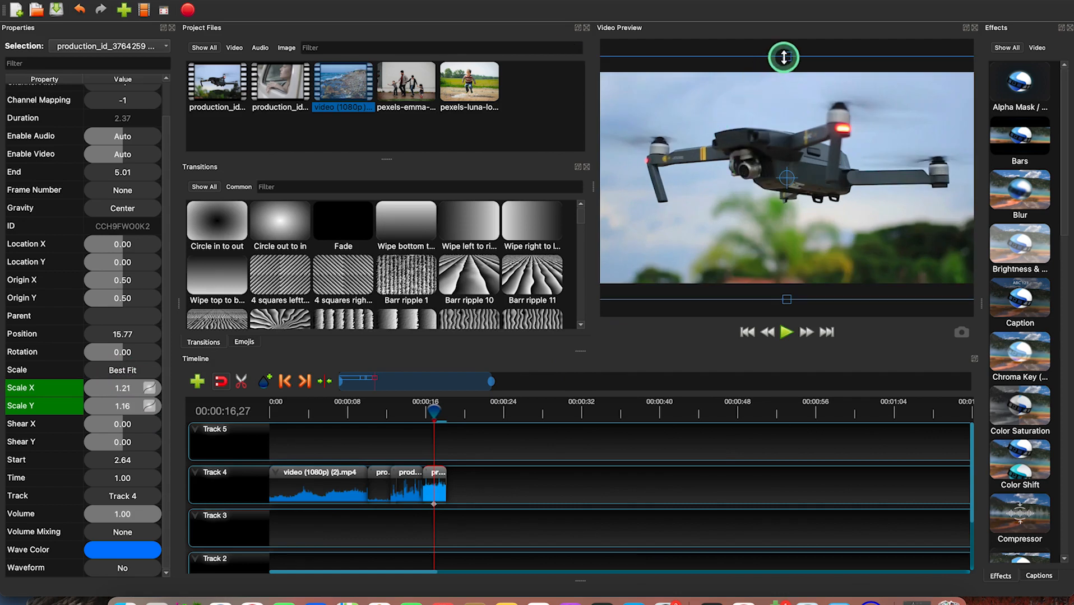
left_click_drag(784, 40, 785, 25)
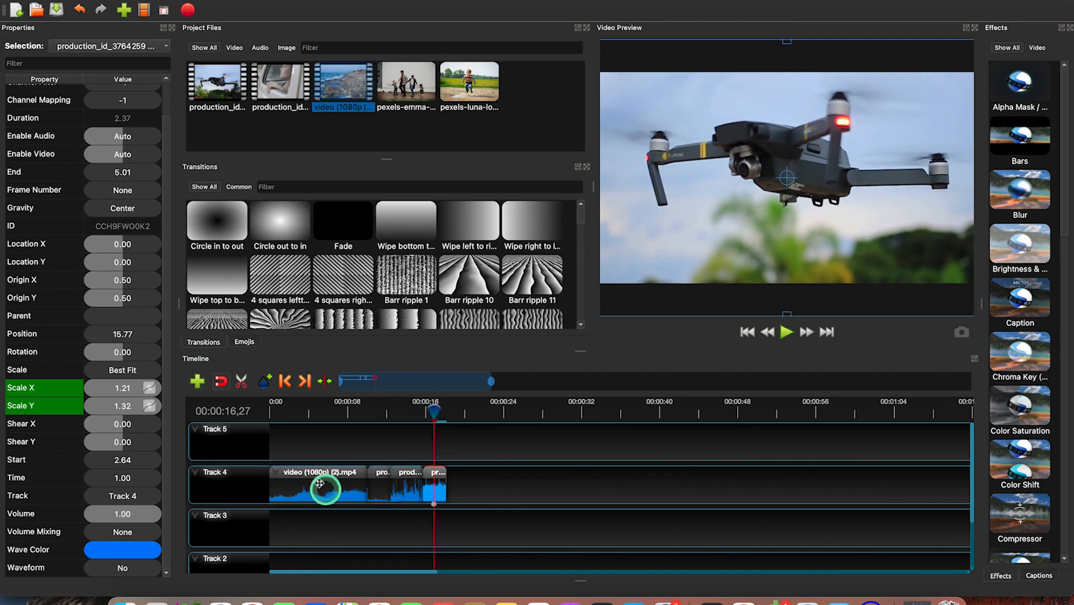
left_click(405, 487)
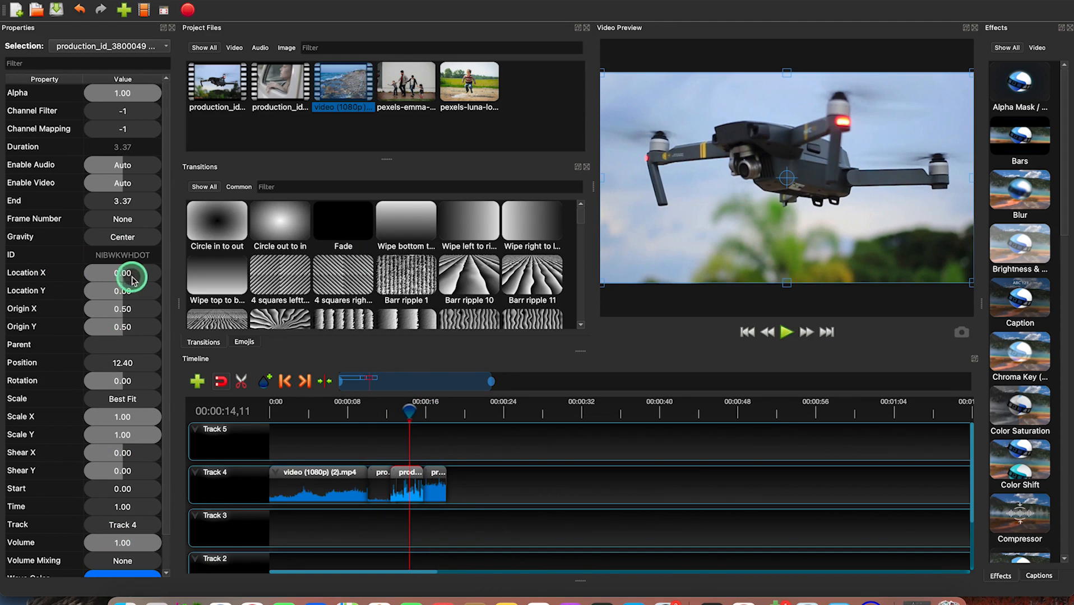
left_click(114, 297)
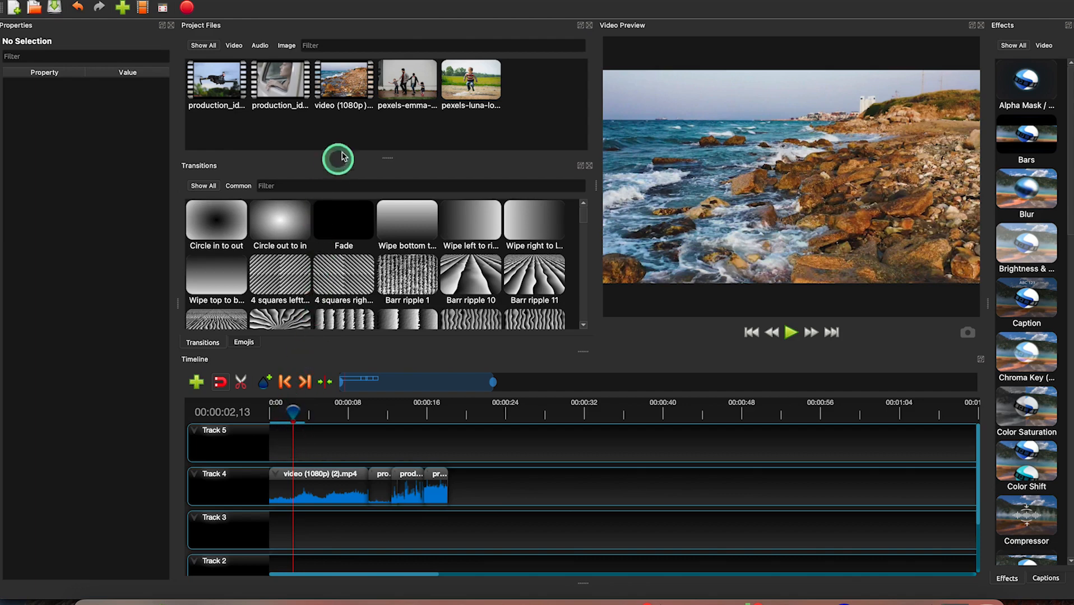
Step: Import the three 2160p clips, one pexels-creativ-medium and two production_id files, from the Videos folder inside Openshot video editor
right_click(391, 140)
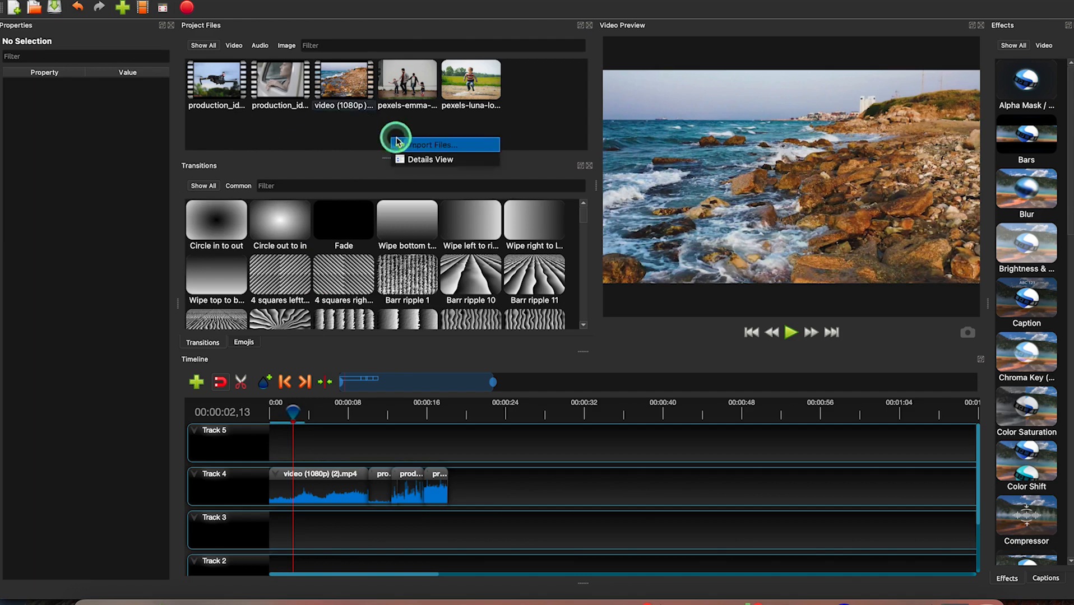
left_click(399, 145)
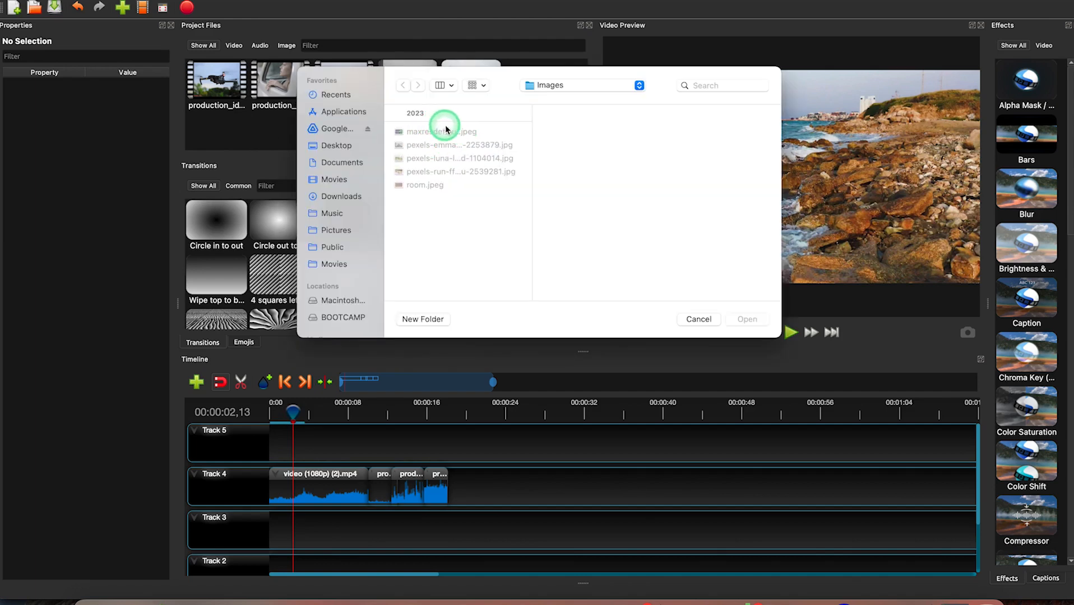
left_click(558, 83)
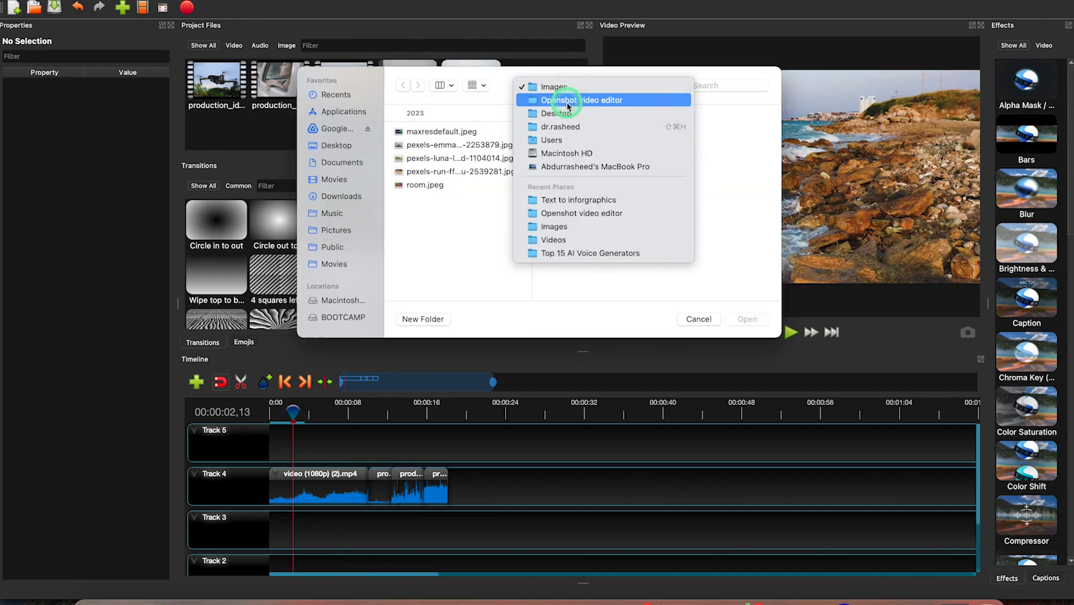
left_click(568, 103)
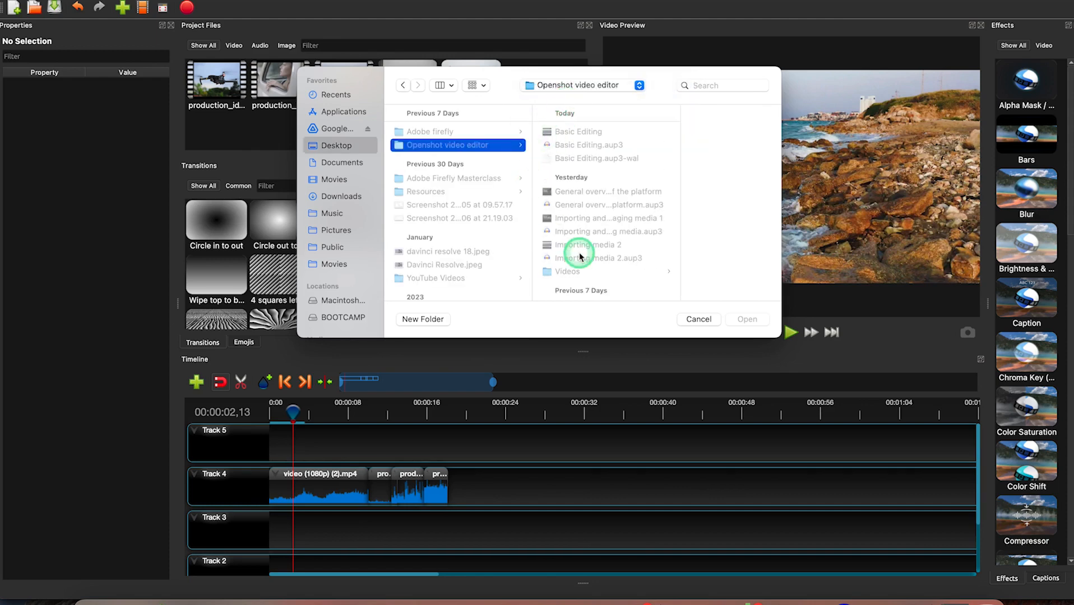
scroll(588, 223, "down", 5)
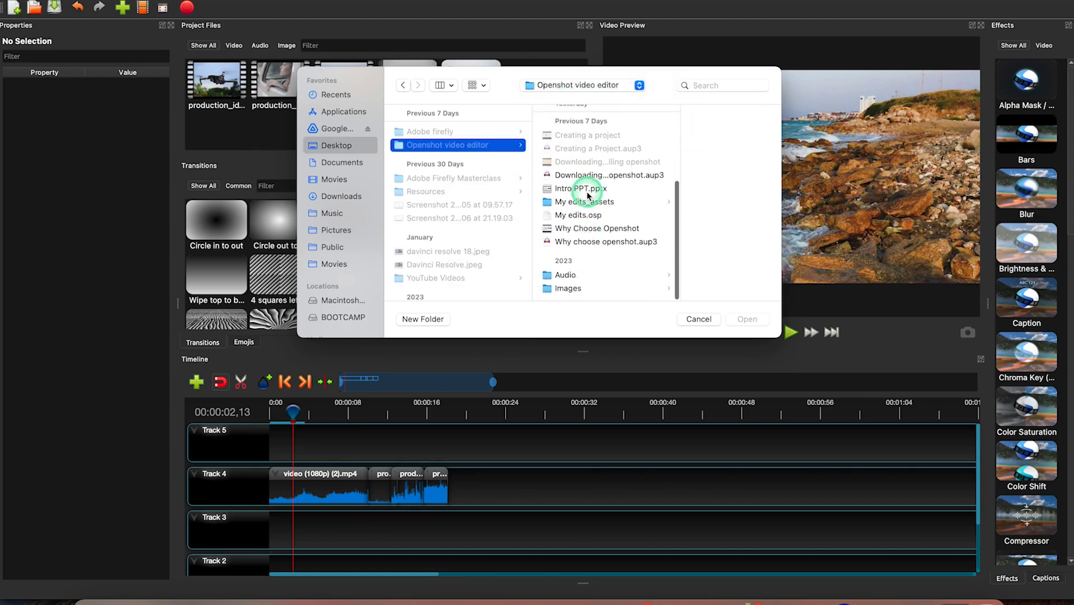
scroll(588, 213, "up", 2)
left_click(578, 223)
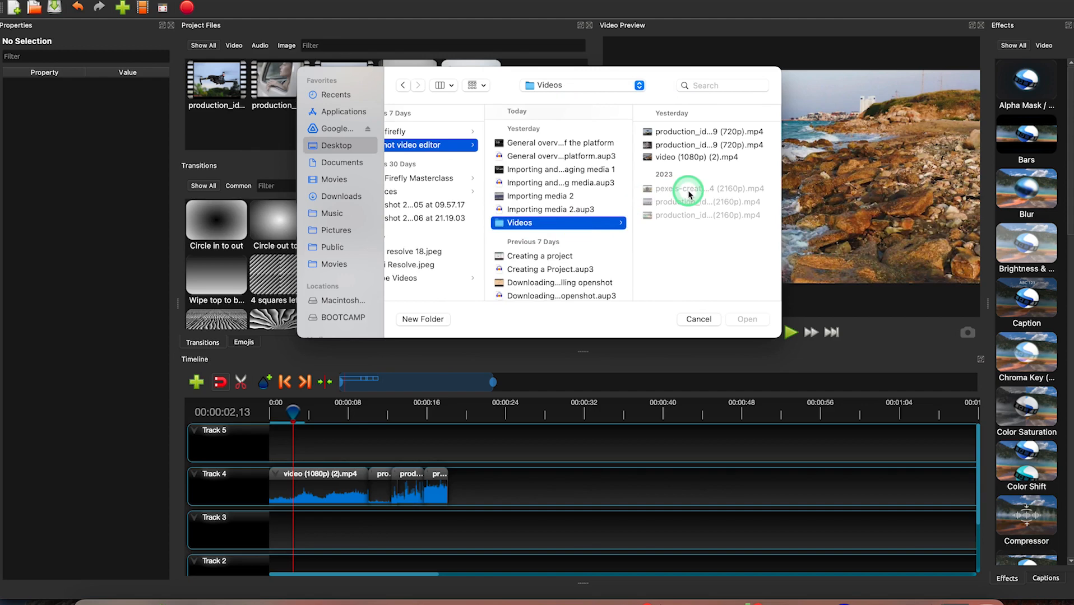
left_click(691, 137)
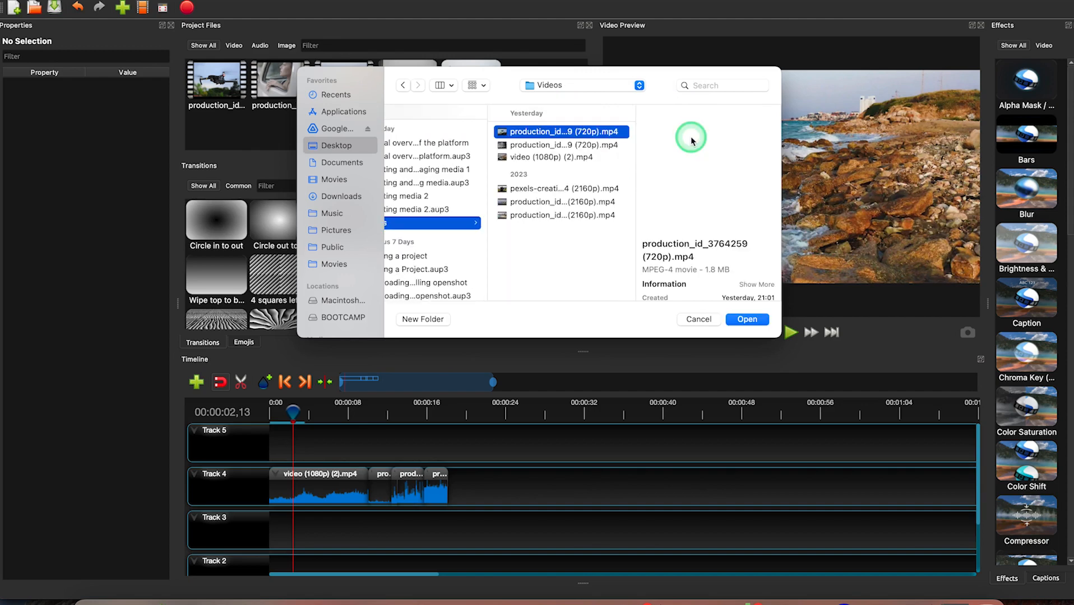
left_click(561, 157, "shift")
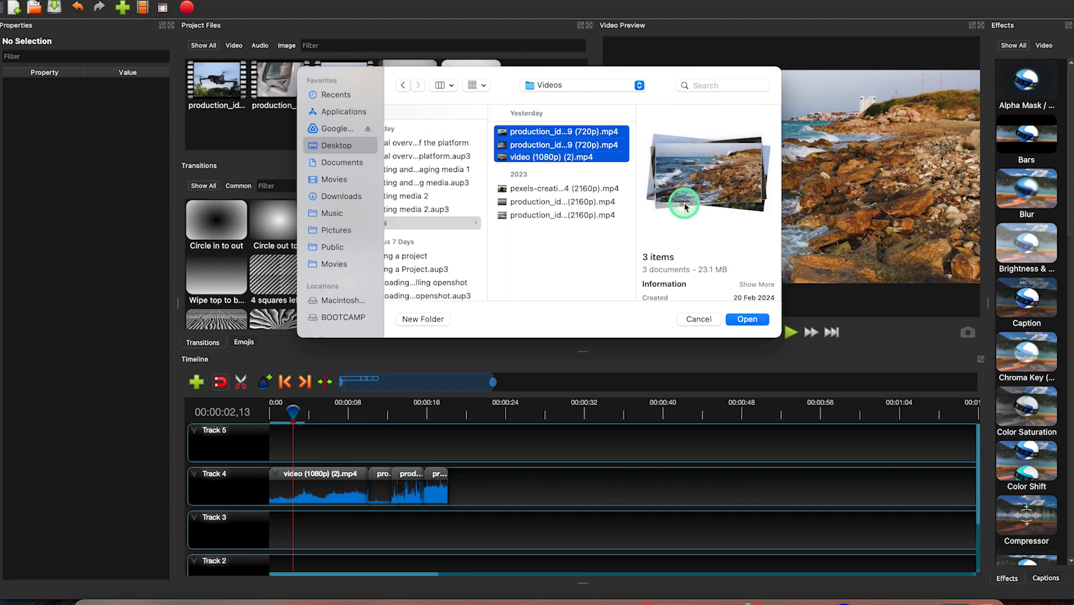
left_click(569, 189)
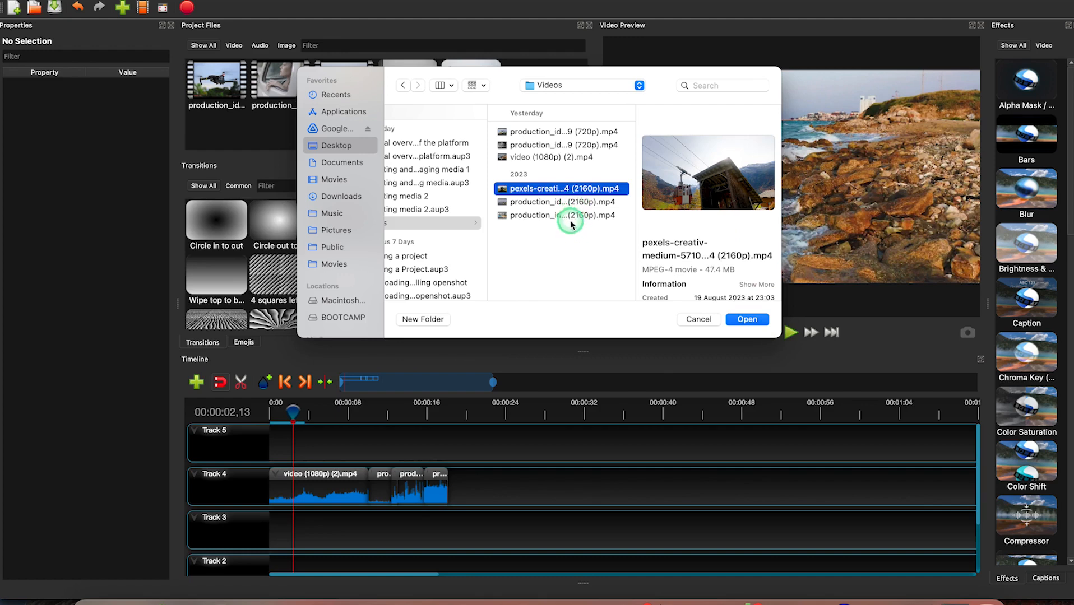
left_click(571, 217, "shift")
left_click(745, 319)
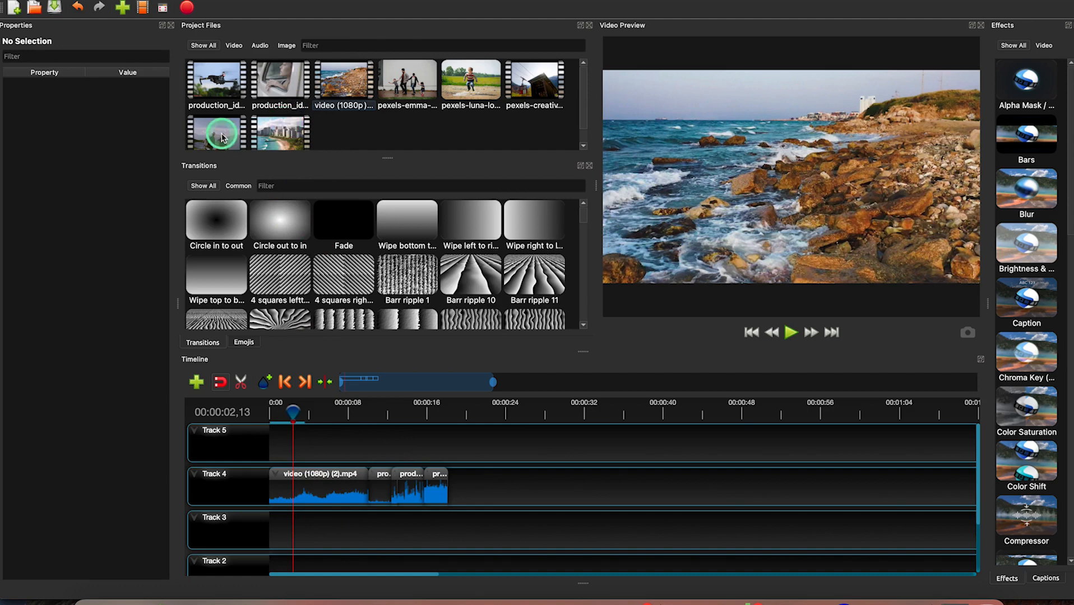
left_click_drag(222, 137, 323, 446)
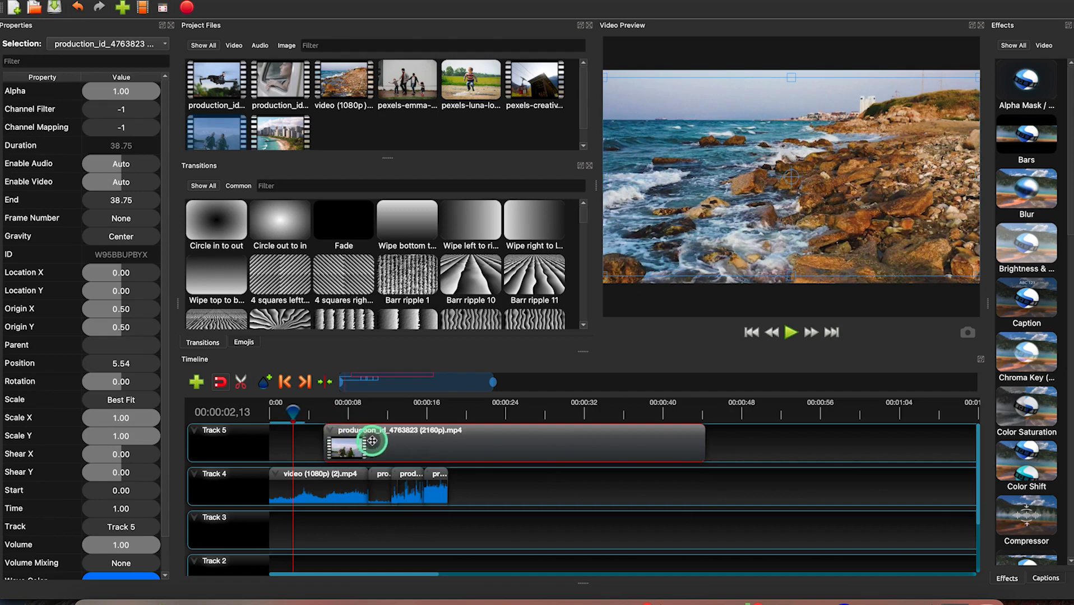
left_click_drag(379, 444, 352, 446)
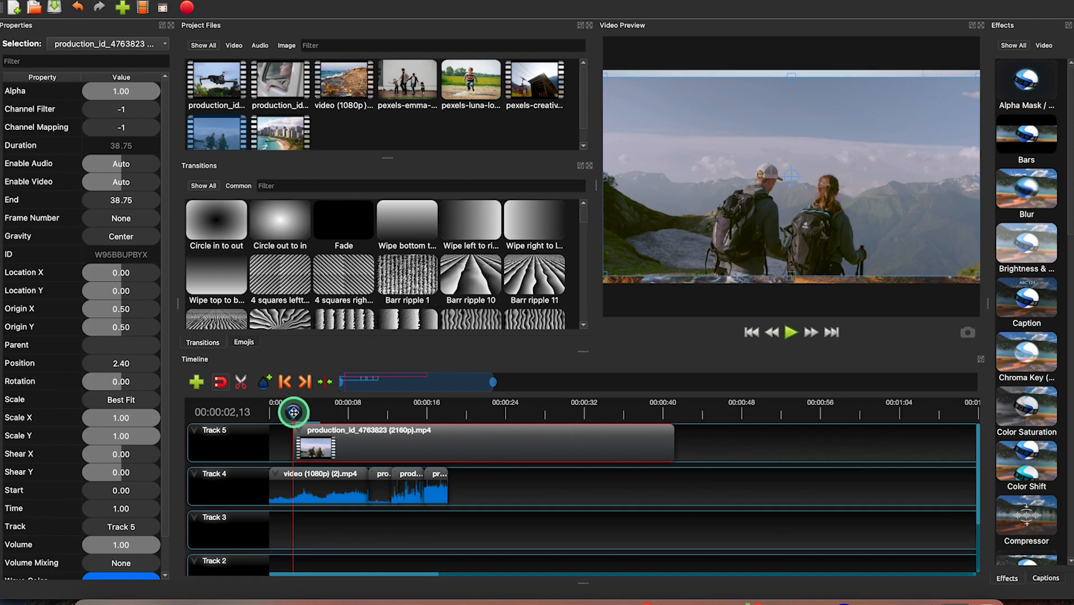
key("space")
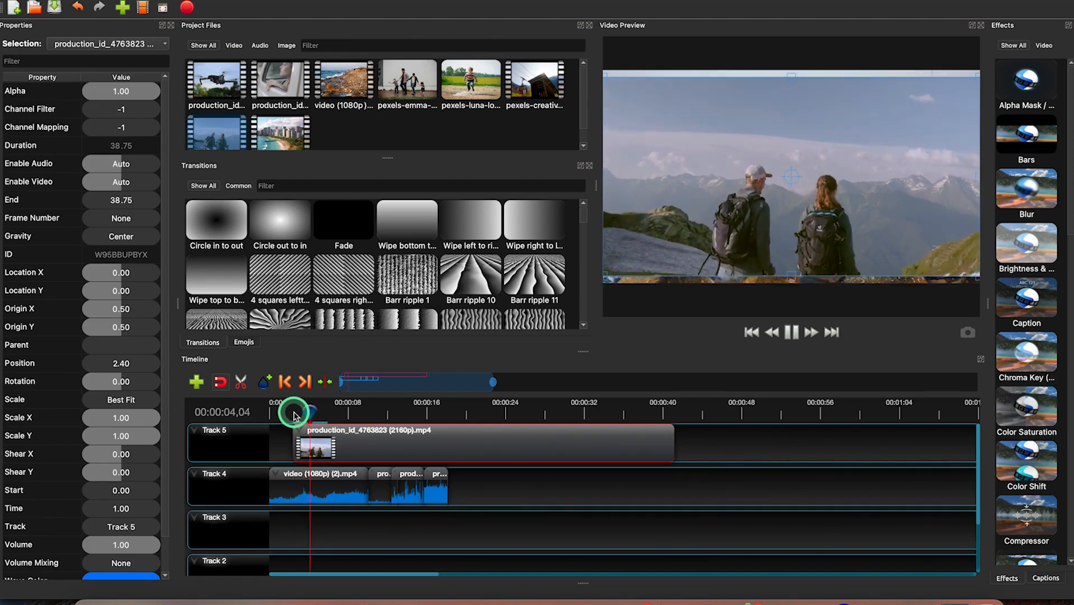
key("space")
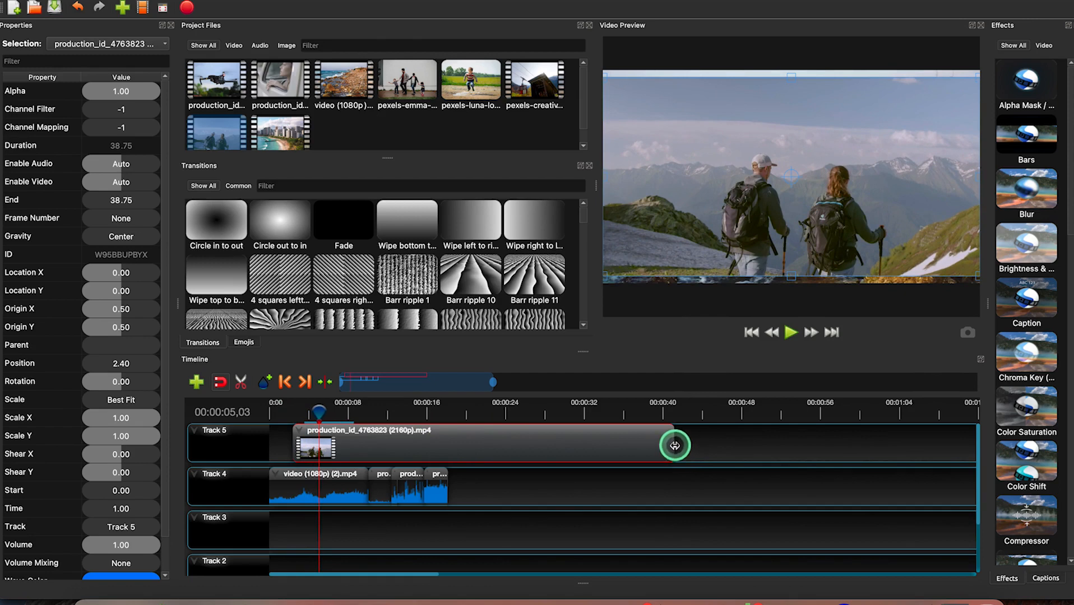
left_click_drag(545, 441, 323, 443)
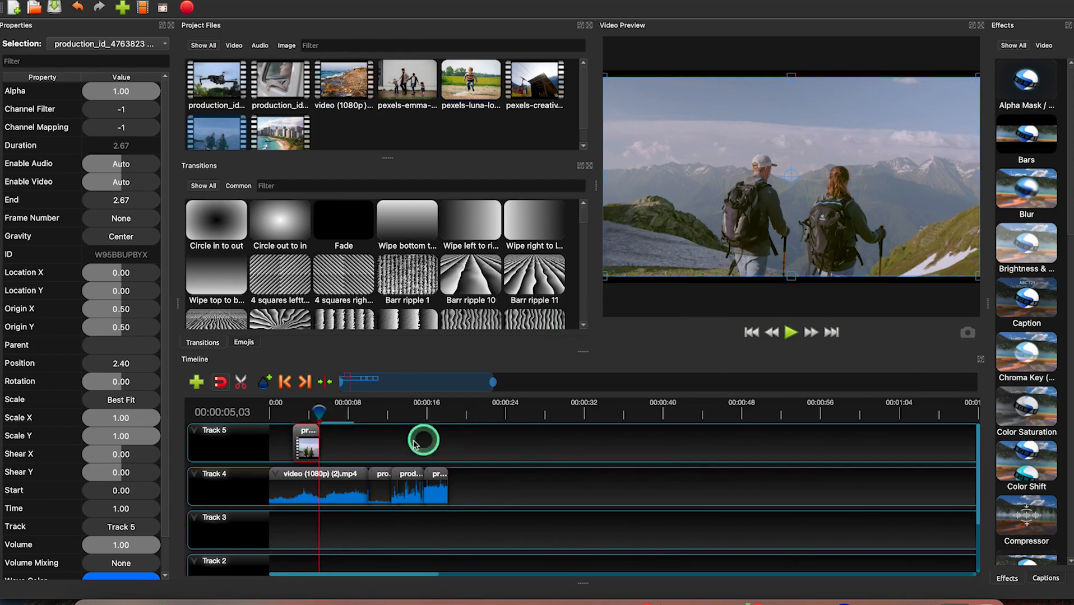
Step: Play back the beginning of the timeline to review the trimmed overlay clip on Track 5, pausing at 00:00:04,05
left_click_drag(319, 412, 298, 412)
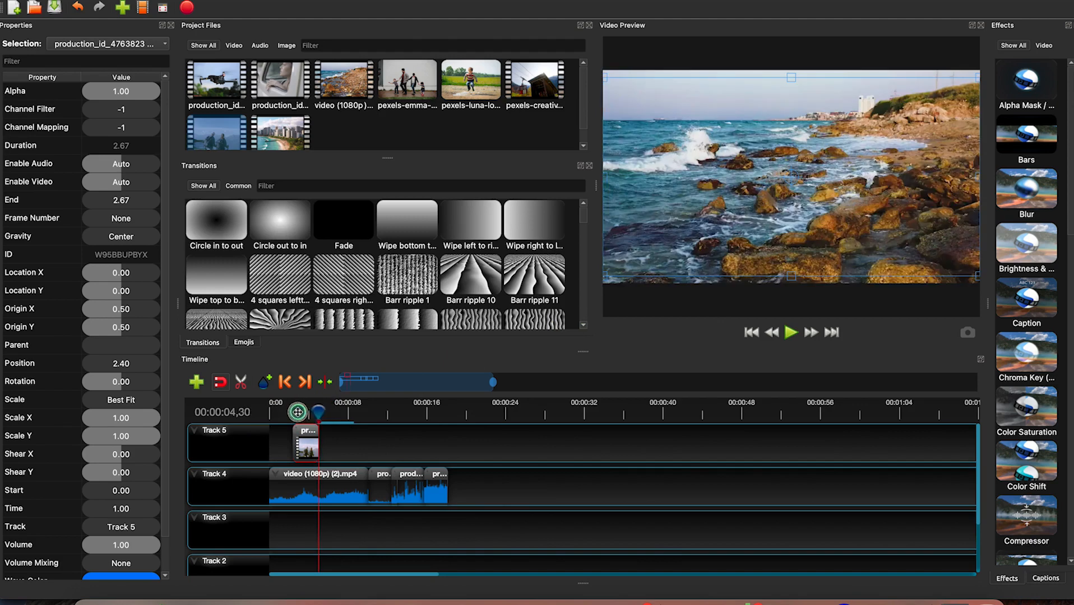
key("space")
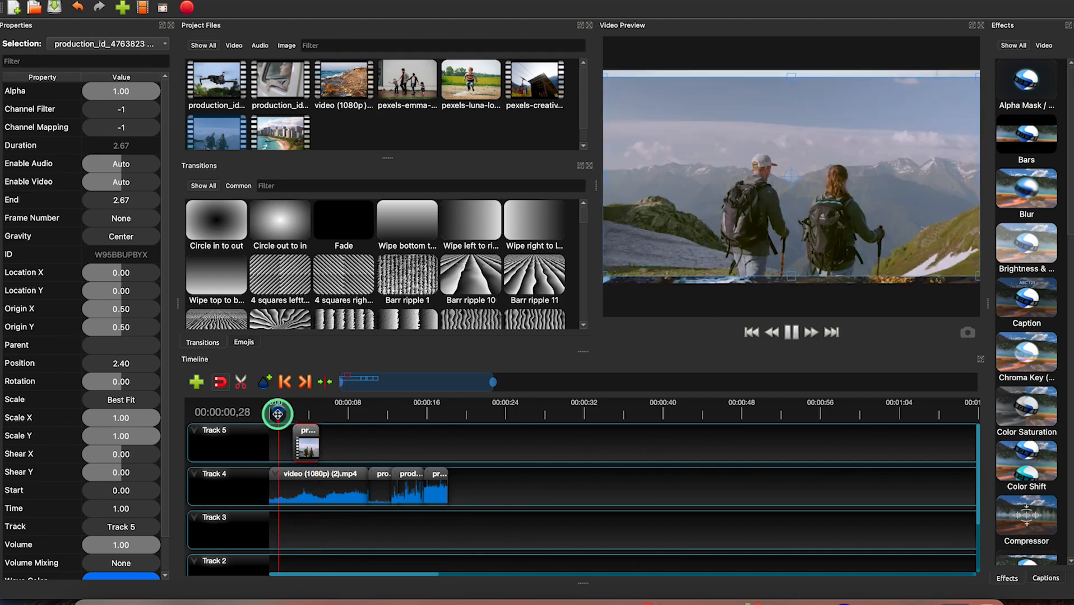
key("space")
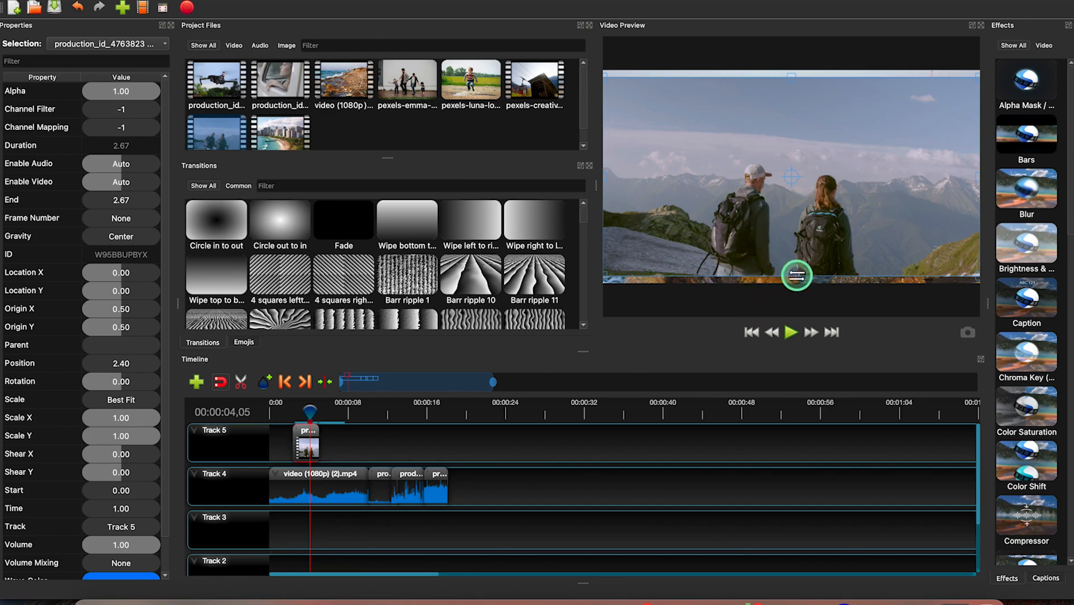
Step: Set the production_id_4763823 clip's scaling to Stretch, enlarge it to Scale X 1.26 and Scale Y 1.11, and play it back
left_click_drag(794, 277, 797, 294)
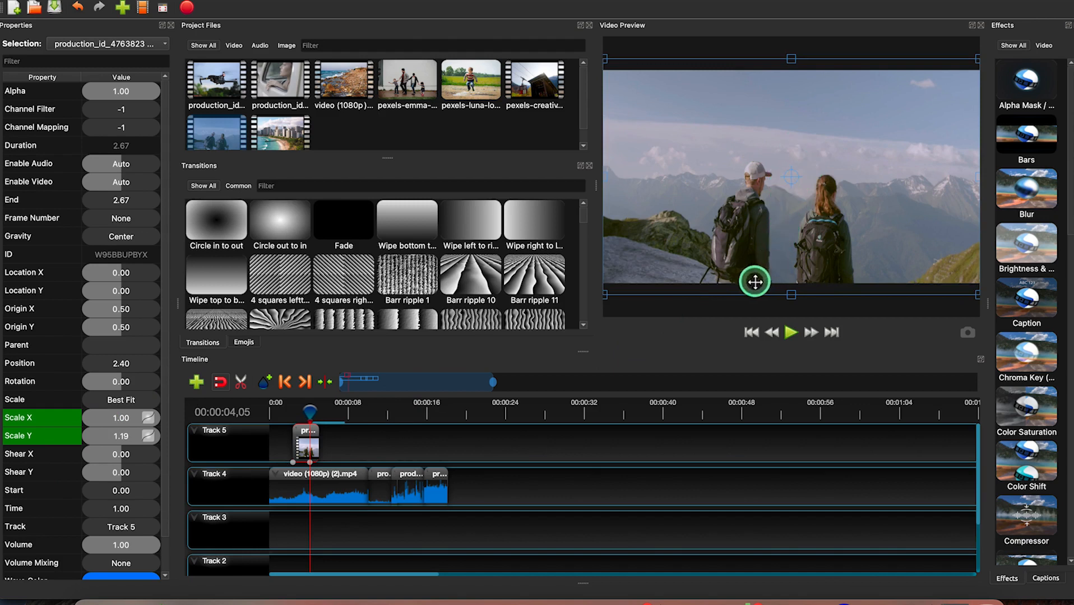
key("ctrl+z")
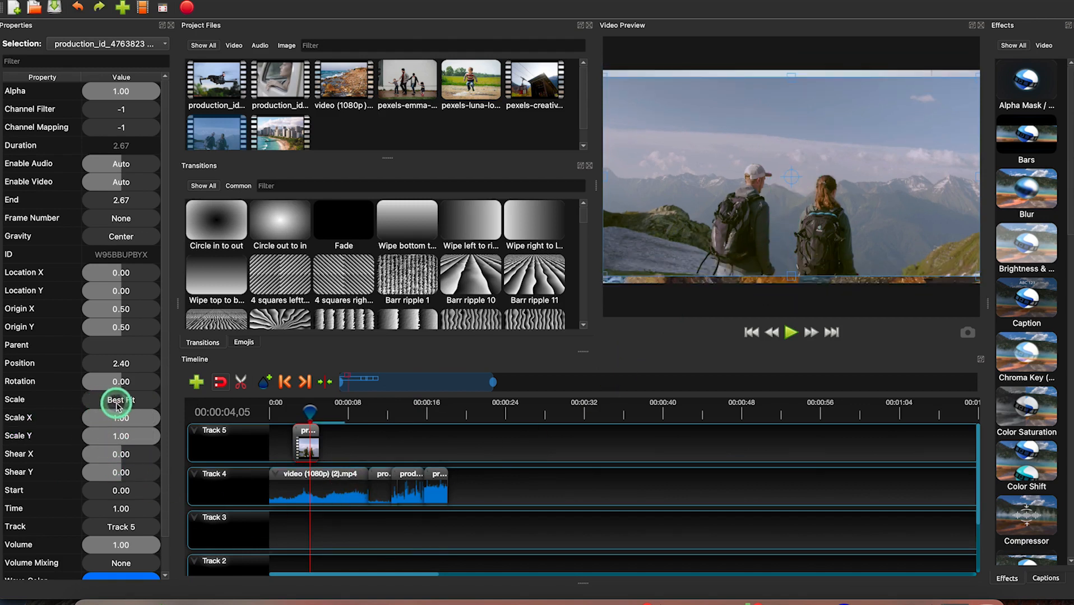
left_click(153, 405)
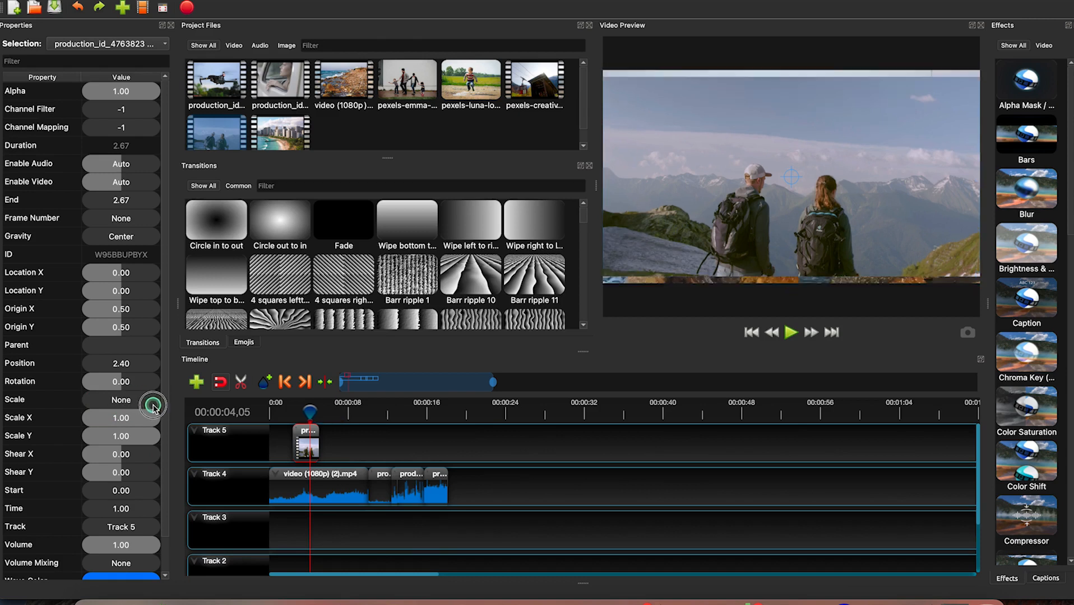
left_click_drag(605, 285, 582, 289)
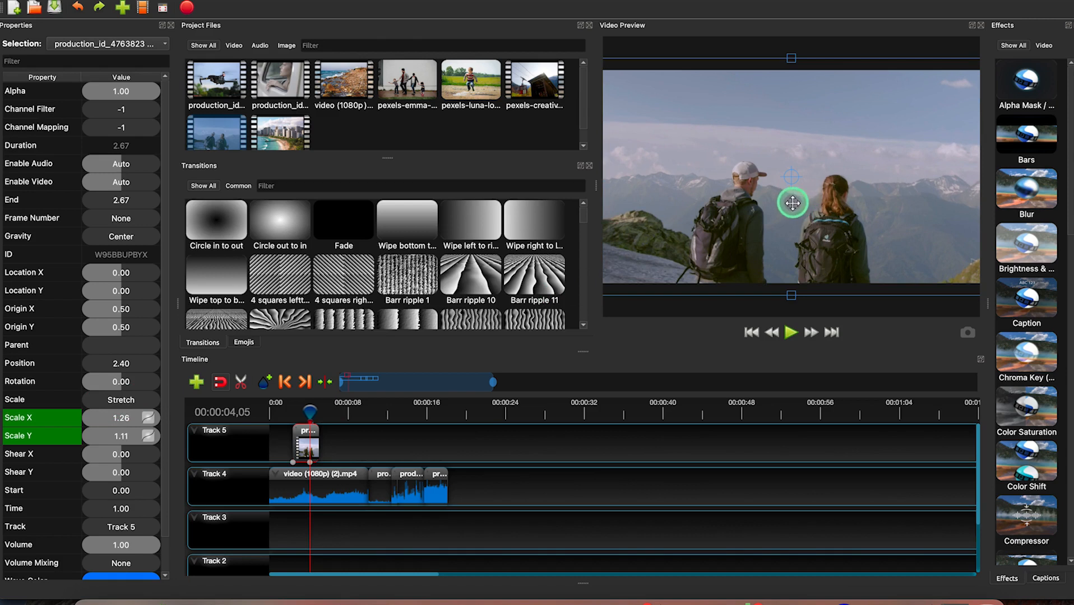
left_click_drag(311, 411, 286, 412)
key("space")
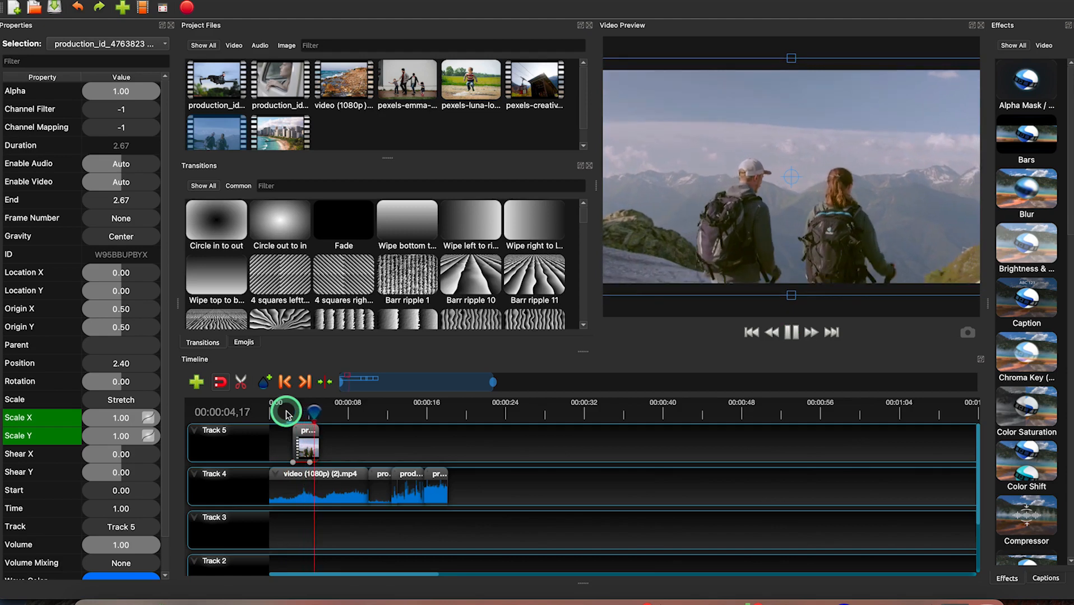
key("space")
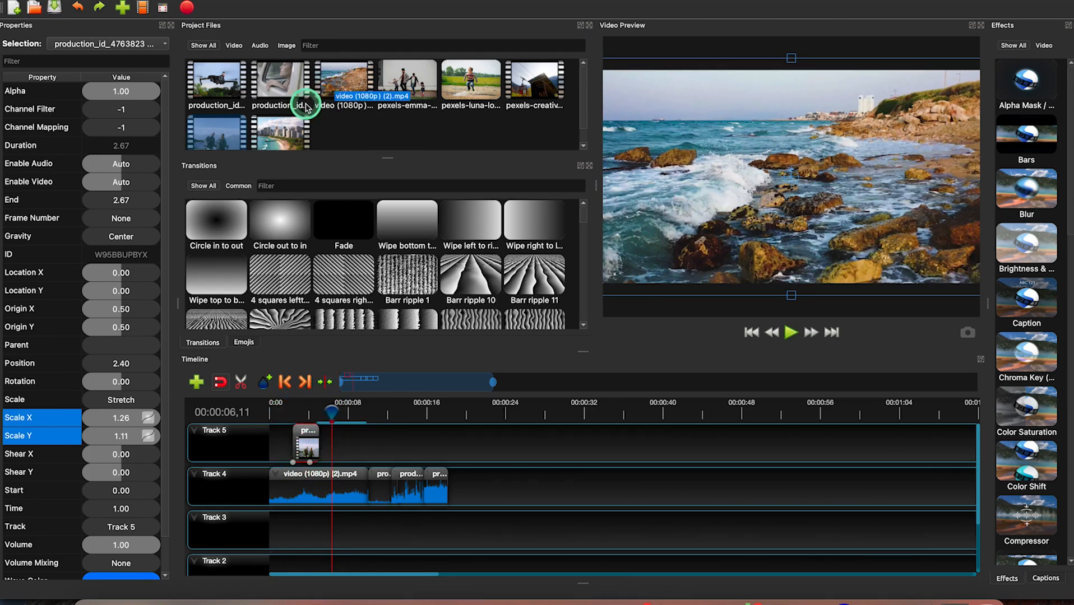
left_click(540, 93)
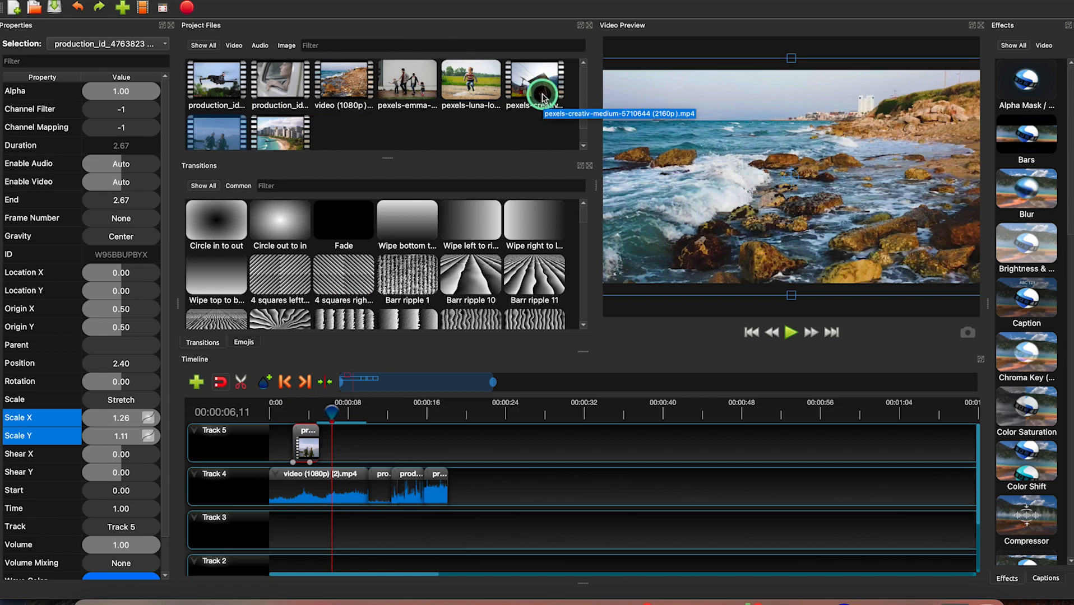
left_click_drag(449, 312, 393, 449)
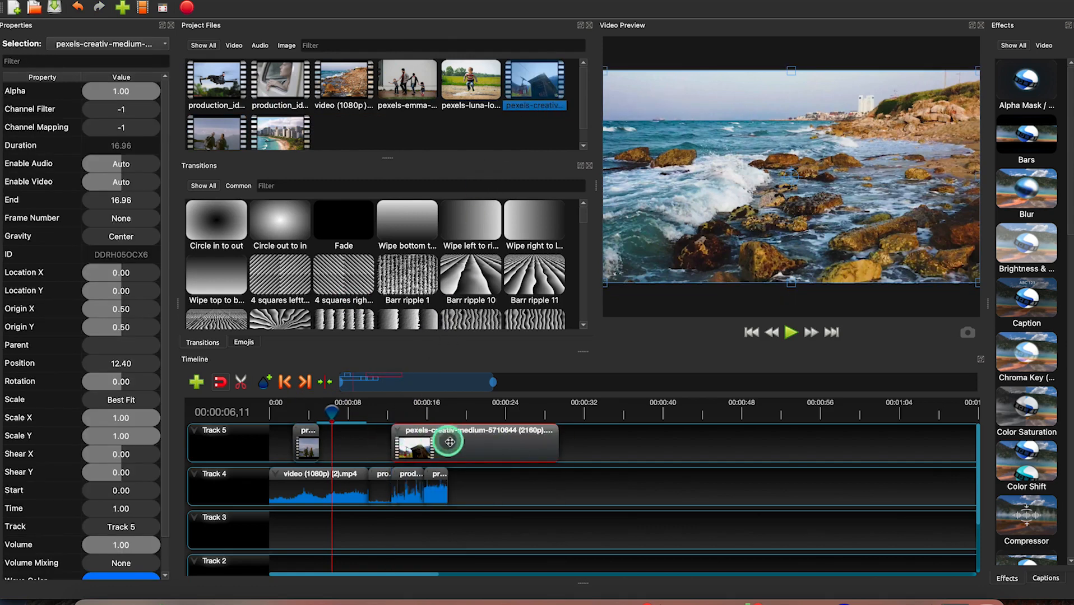
left_click_drag(558, 445, 410, 442)
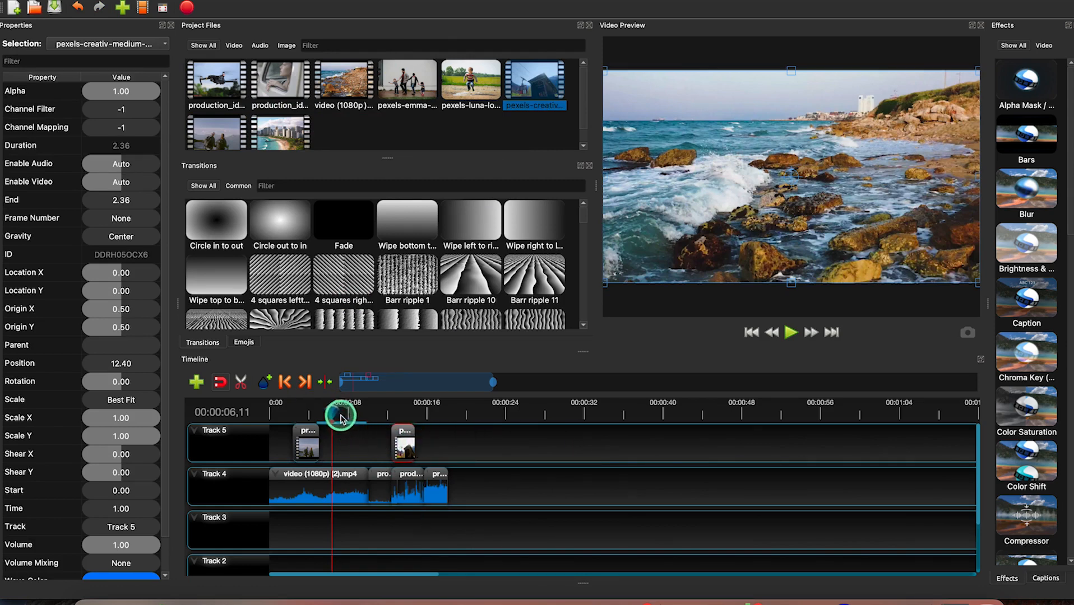
left_click_drag(333, 413, 384, 422)
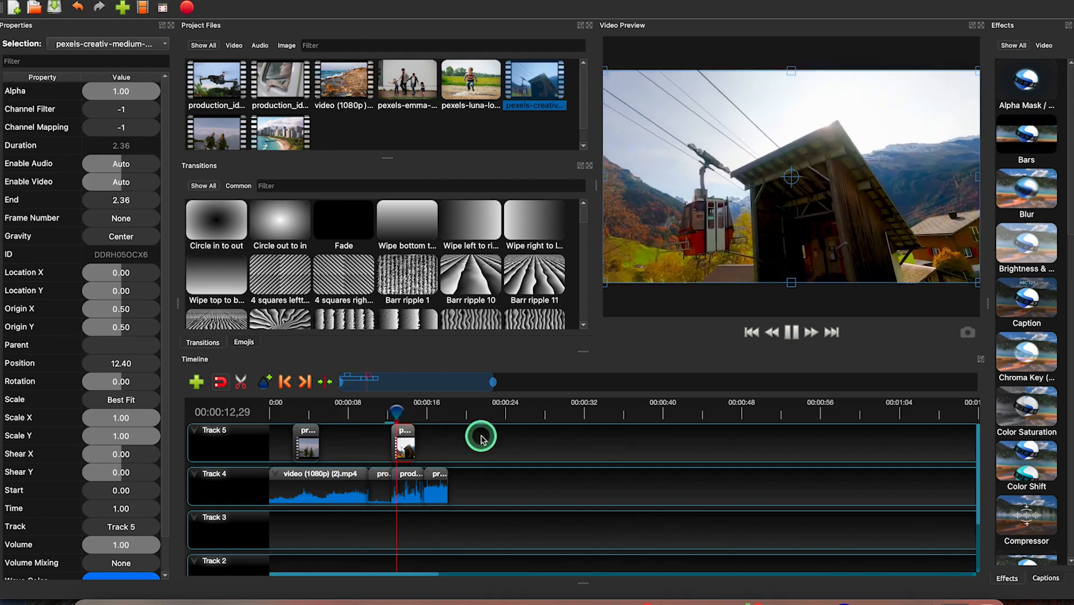
key("space")
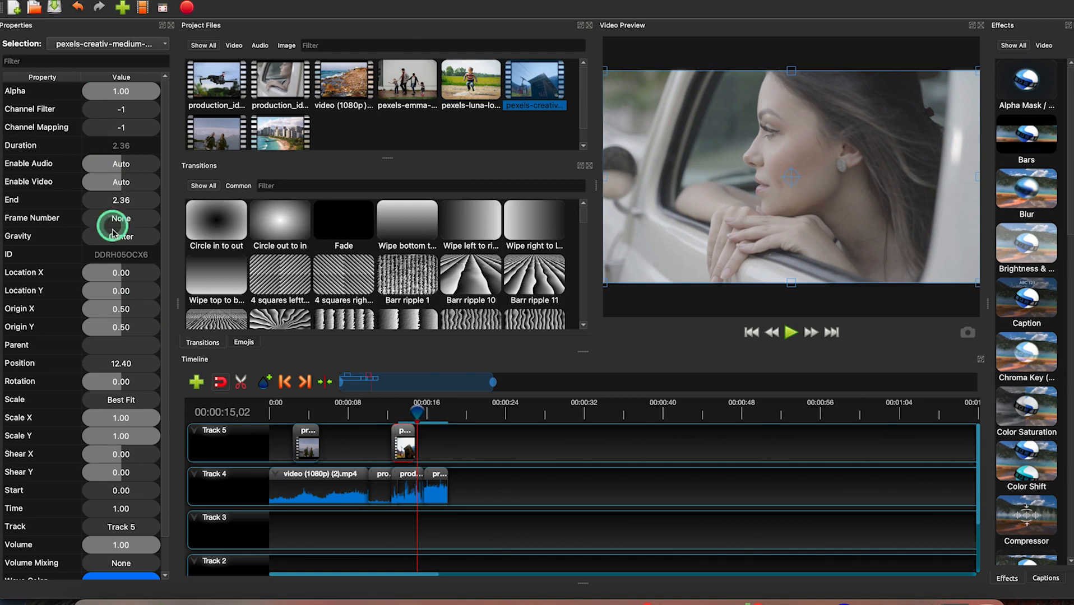
Step: Set the volume of both overlay clips on Track 5, pexels-creativ-medium and production_id_4763823, to 0.00
scroll(86, 395, "down", 2)
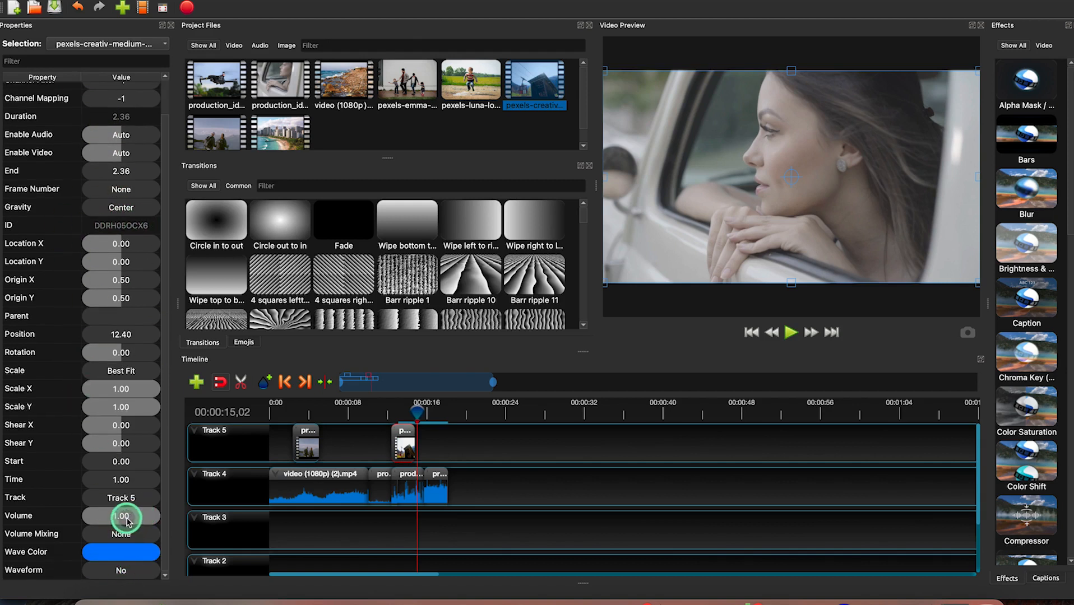
left_click_drag(122, 519, 6, 524)
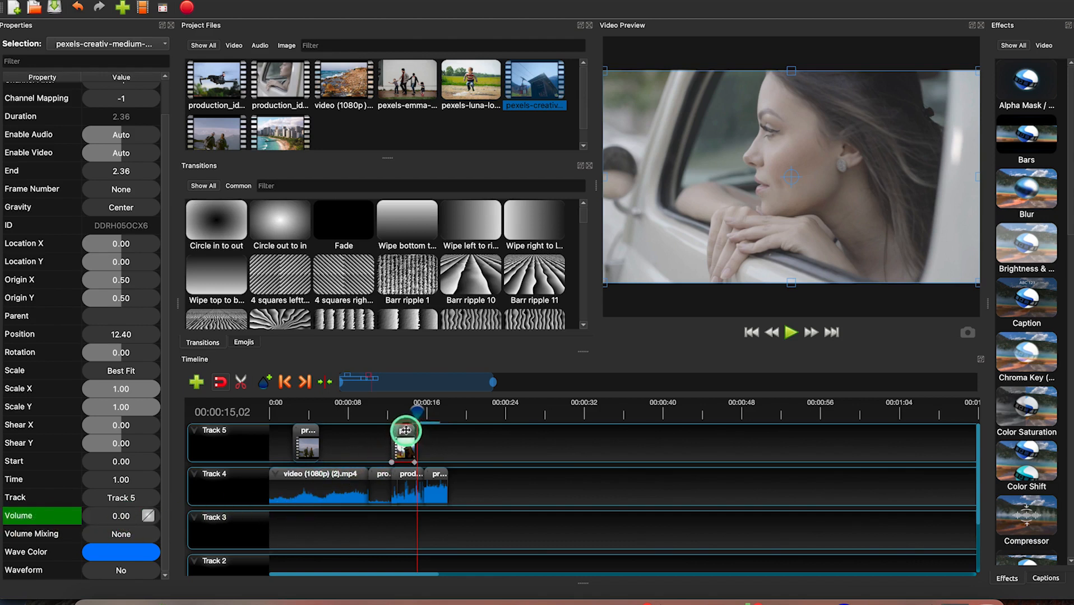
left_click_drag(411, 413, 310, 413)
left_click(306, 436)
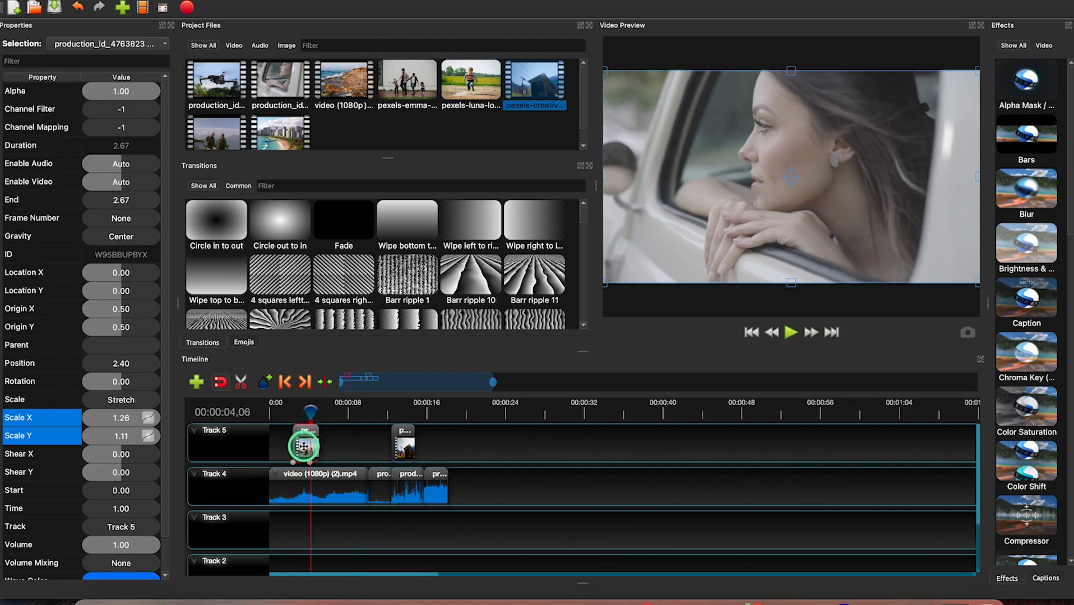
left_click_drag(121, 542, 25, 535)
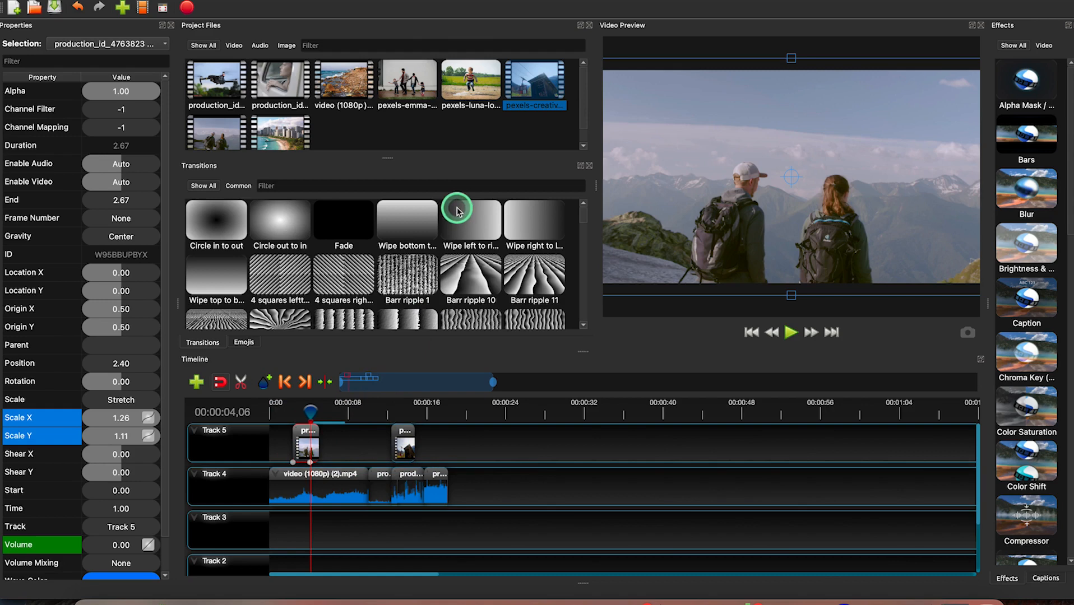
Step: Add the image of the running child to Track 5 at position 7.47, shortened to 2.64 seconds
left_click_drag(474, 89, 434, 448)
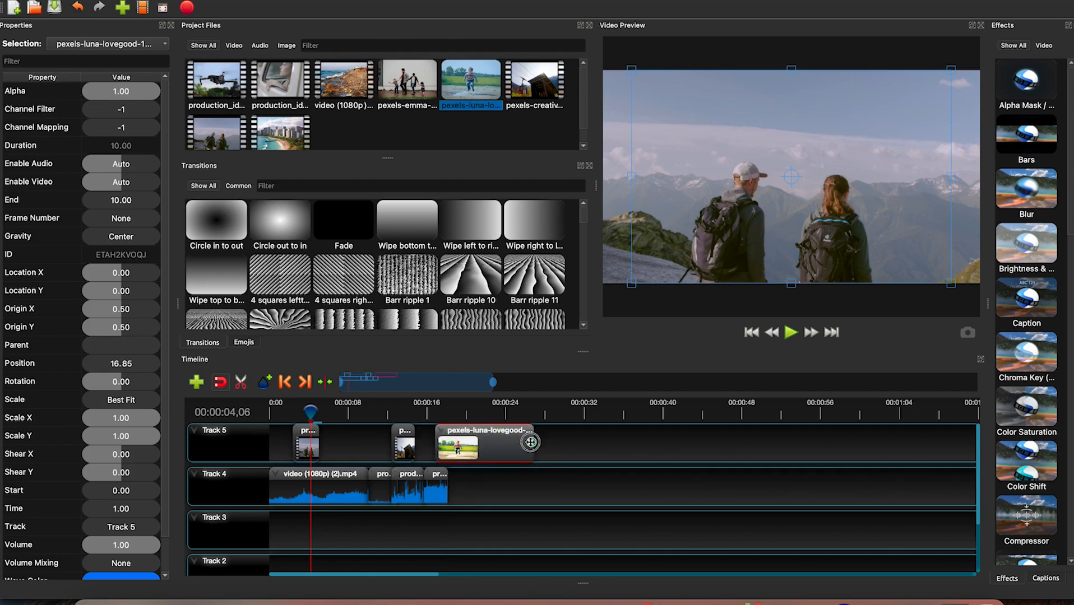
left_click_drag(461, 440, 354, 443)
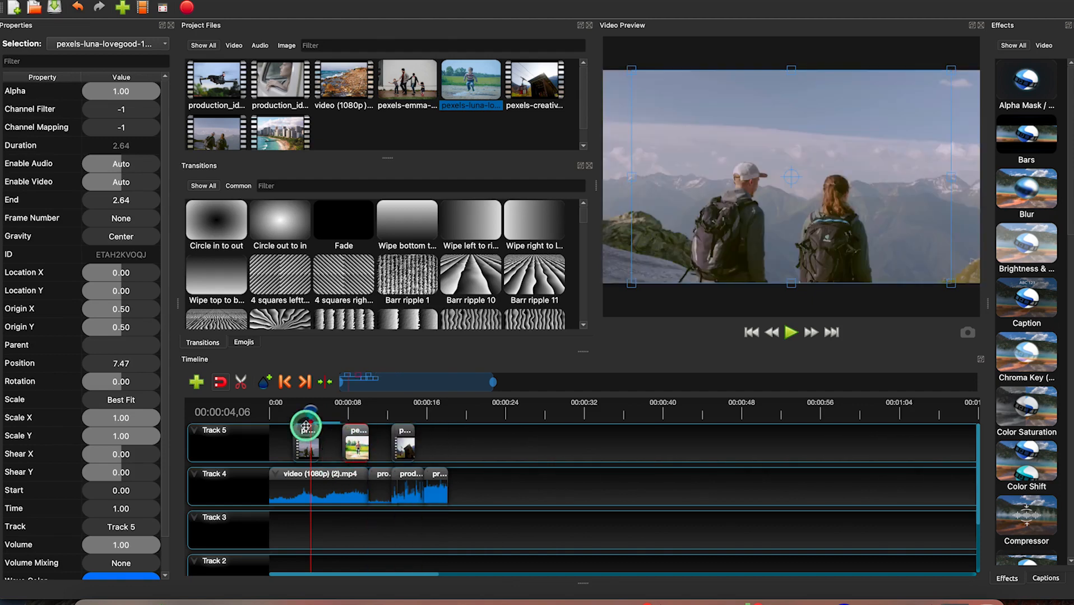
Step: Play back the running child image on Track 5 and set its Scale to Crop so it fills the frame
left_click_drag(310, 414, 346, 426)
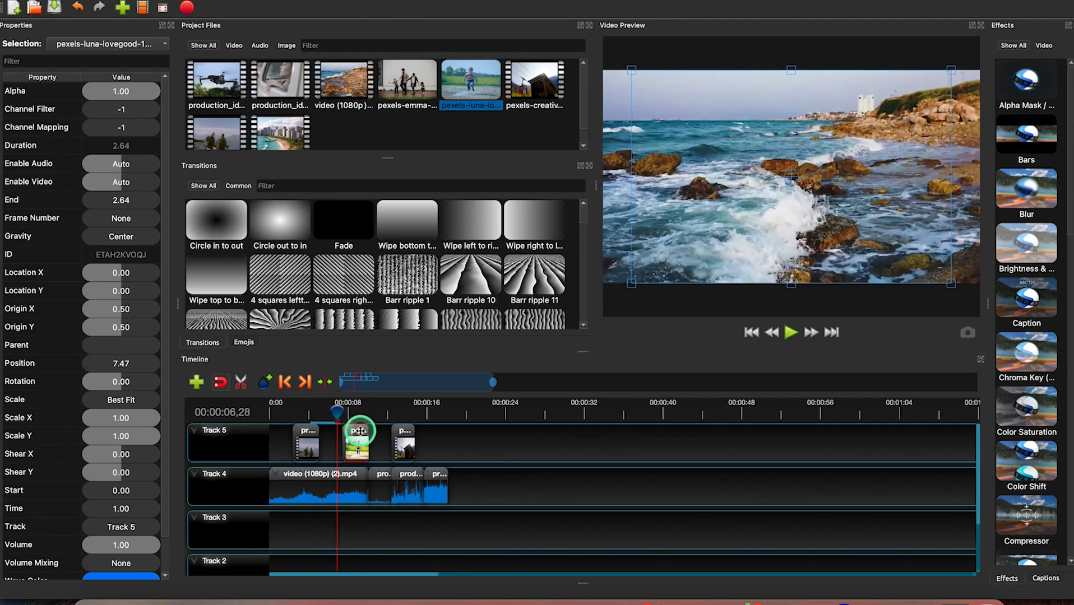
key("space")
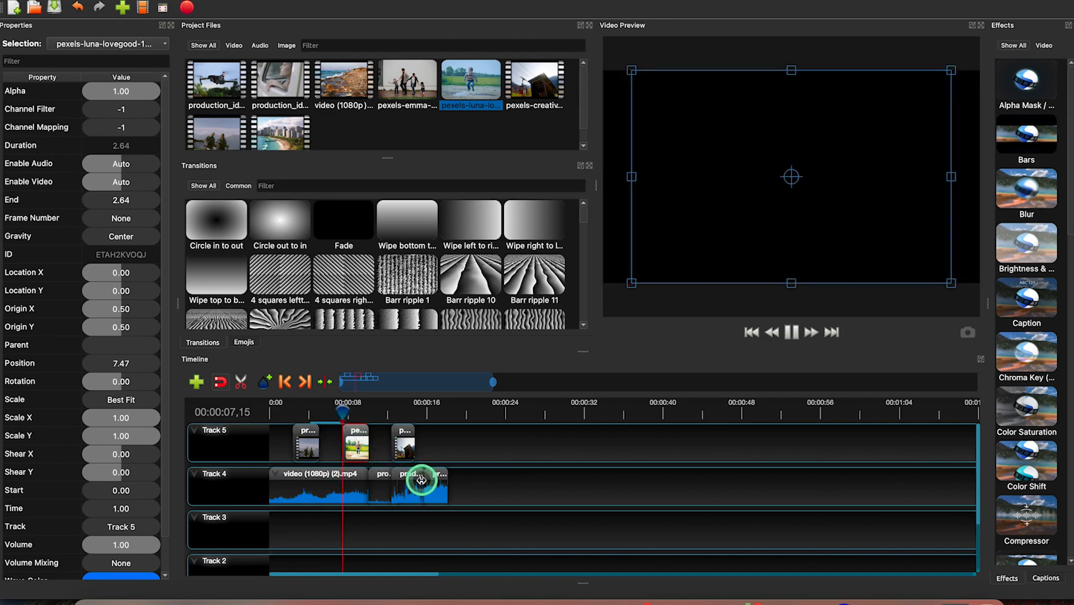
key("space")
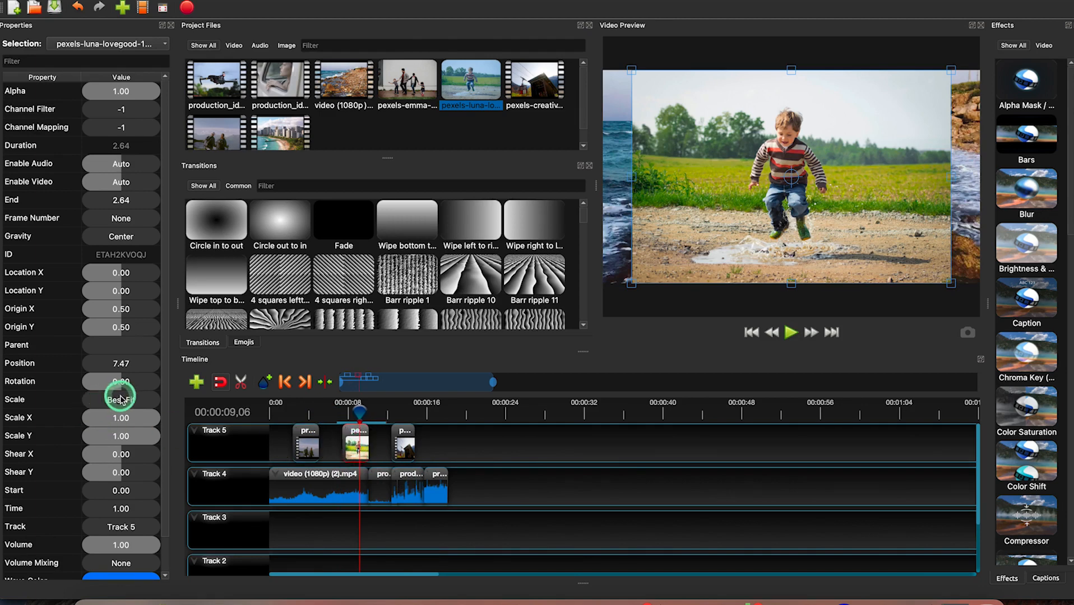
left_click_drag(120, 398, 67, 401)
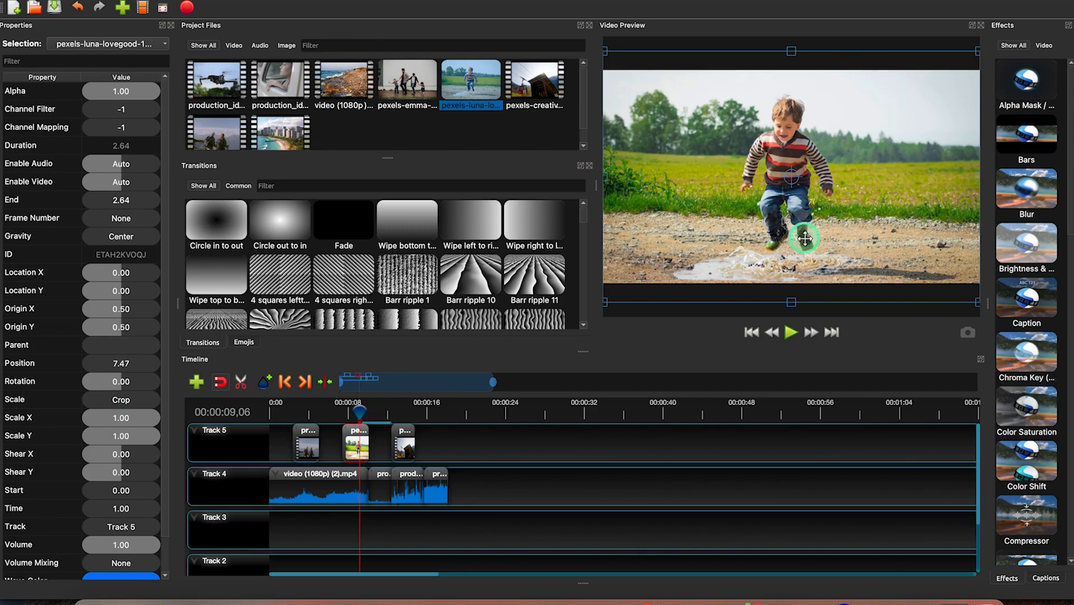
left_click_drag(361, 413, 352, 413)
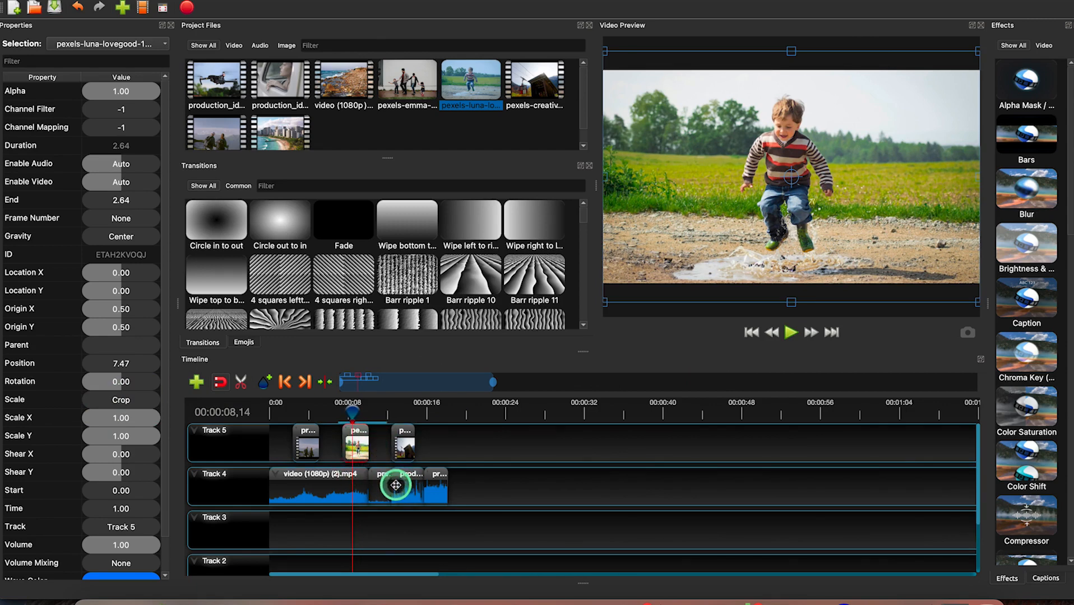
left_click(306, 443)
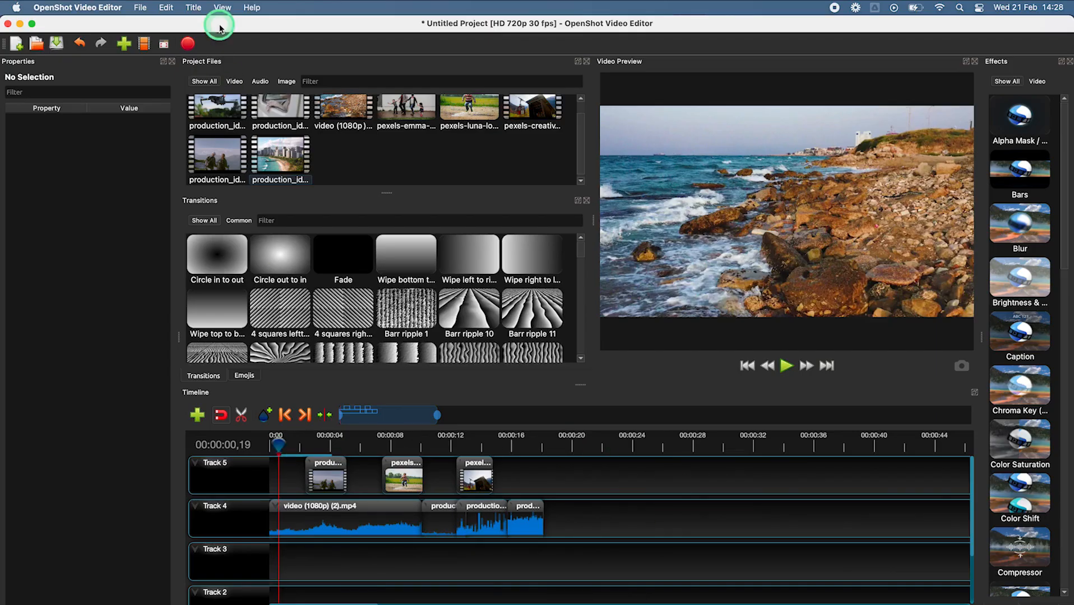
Step: Start a new title, look through the available templates and choose the Bar 3 template
left_click(196, 8)
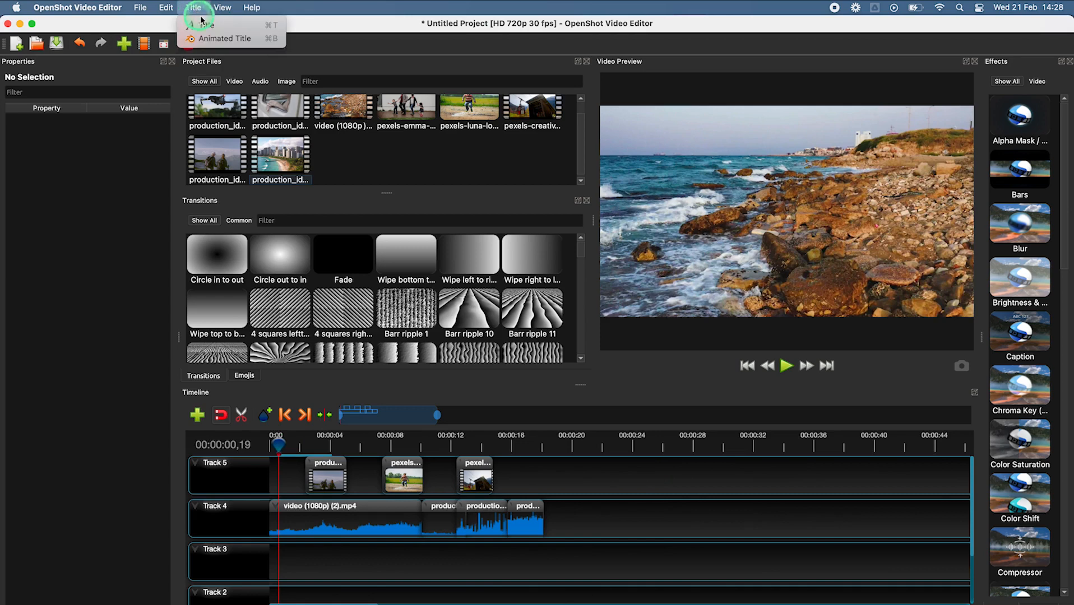
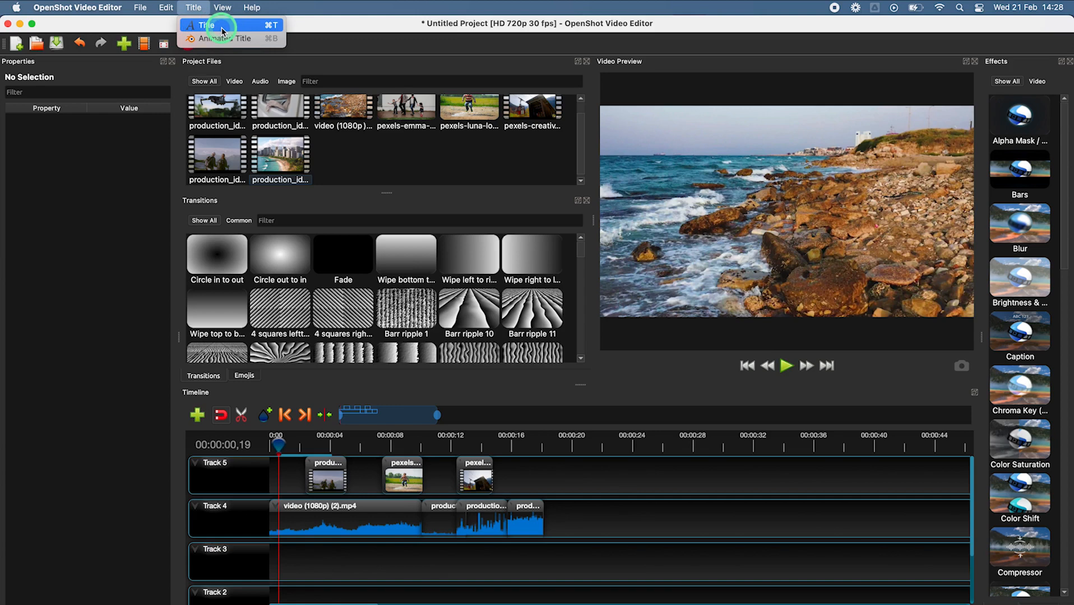
left_click(222, 29)
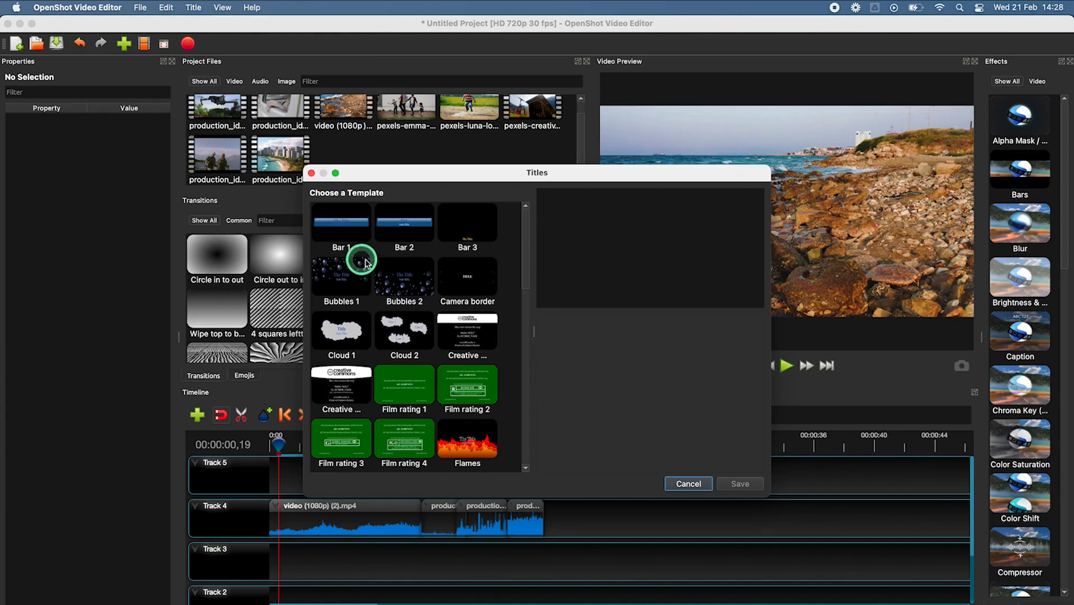
scroll(363, 314, "down", 10)
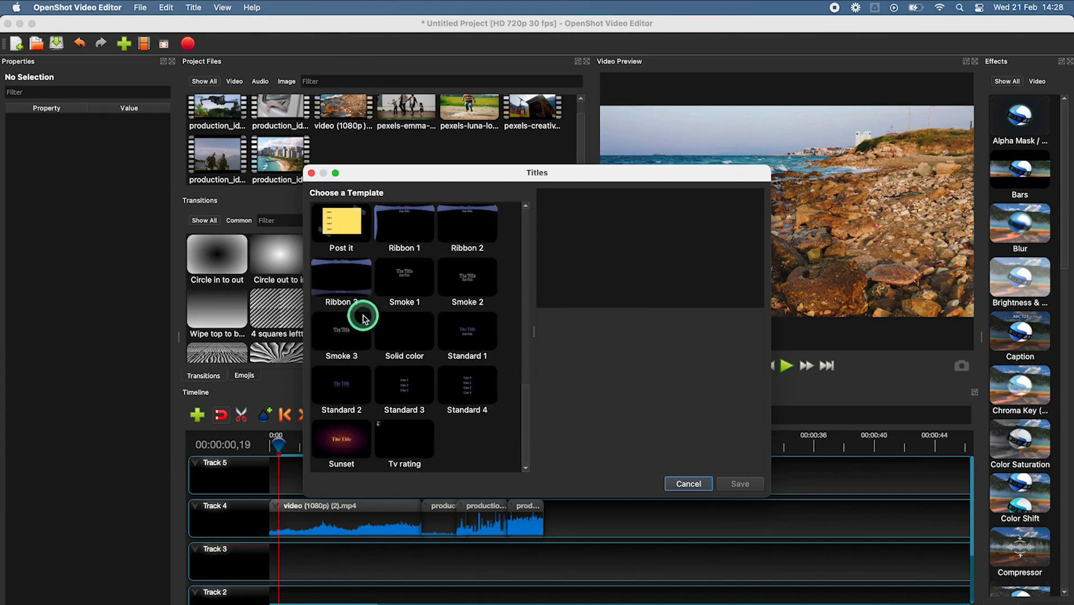
scroll(365, 319, "up", 10)
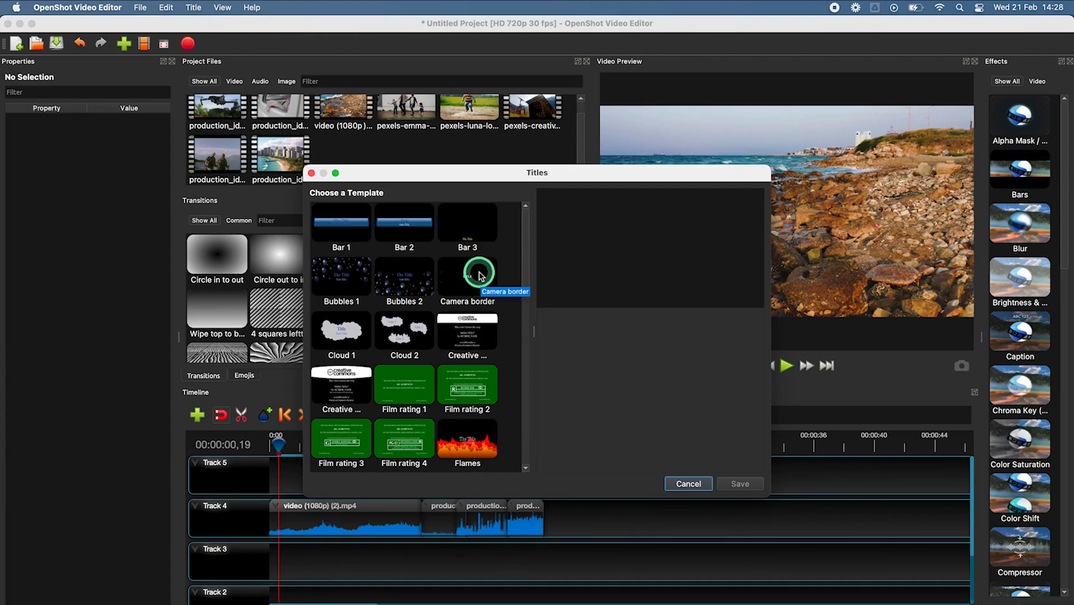
left_click(471, 222)
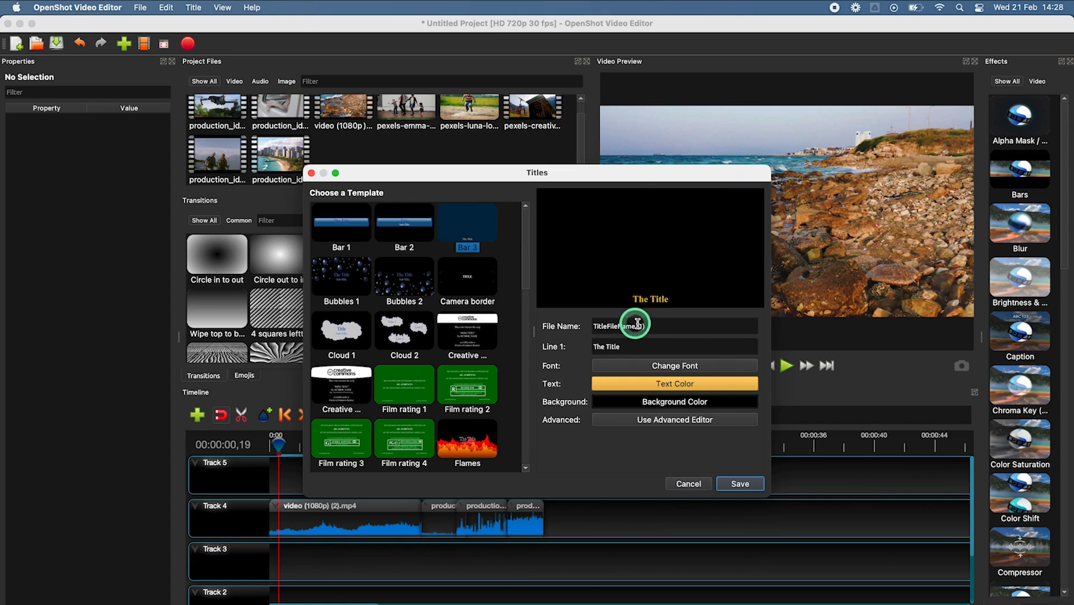
Step: Name the title file "Lower third" and set its Line 1 text to "Welcome to my channel"
left_click(658, 327)
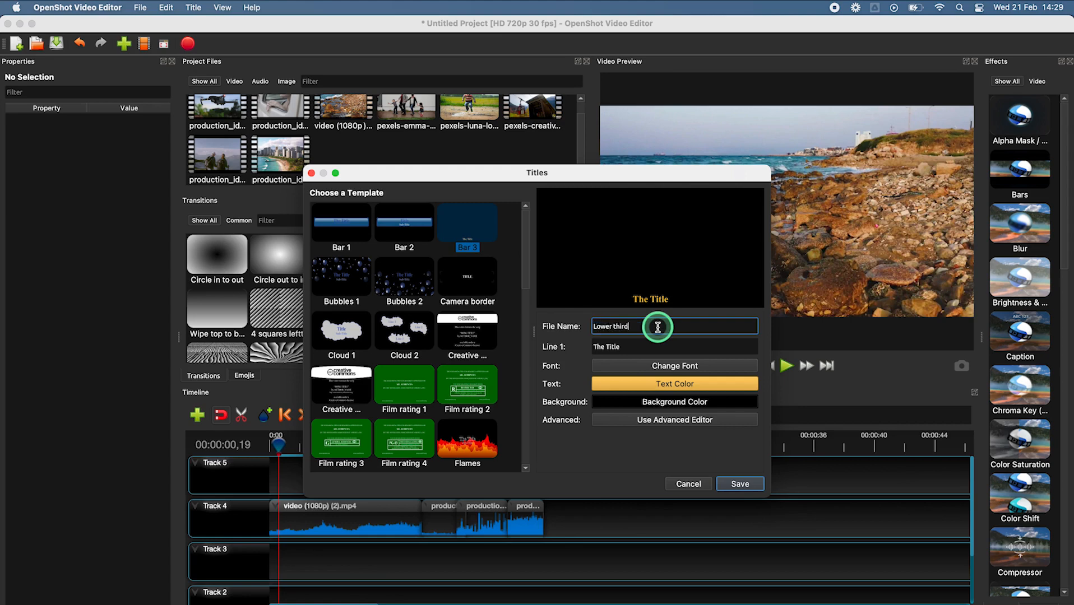
left_click(637, 347)
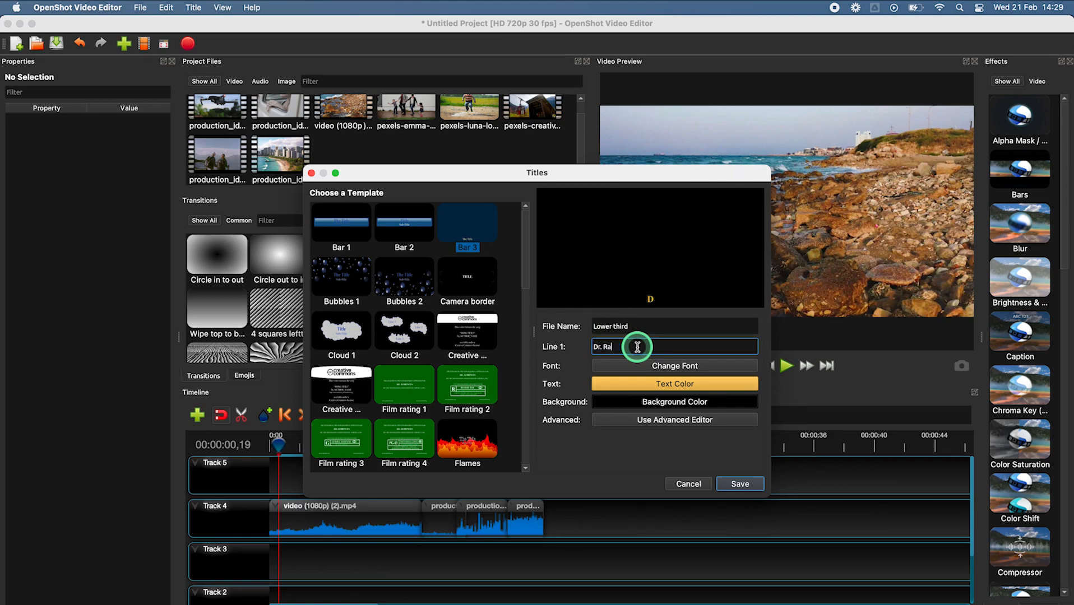
type("Dr. Rashed")
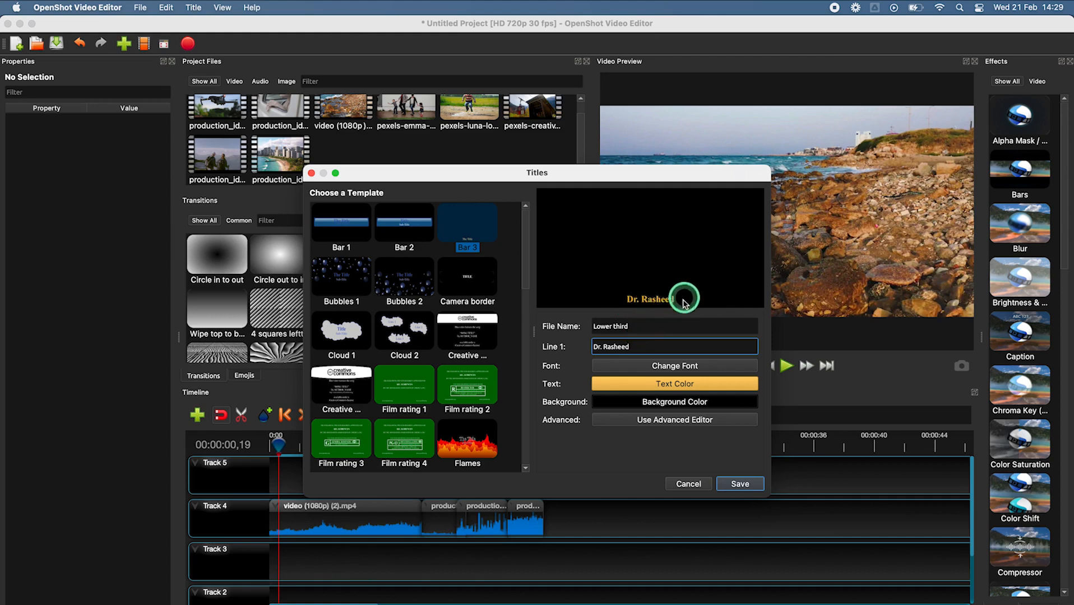
left_click_drag(640, 345, 473, 344)
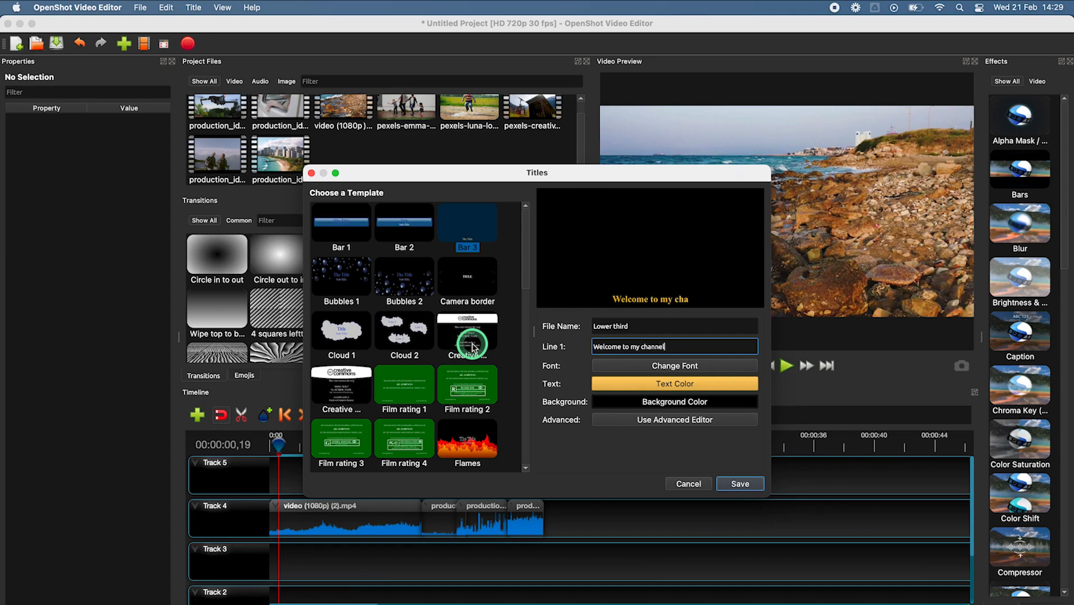
Step: Change the title's font to Avenir, Medium typeface, size 144
left_click(693, 371)
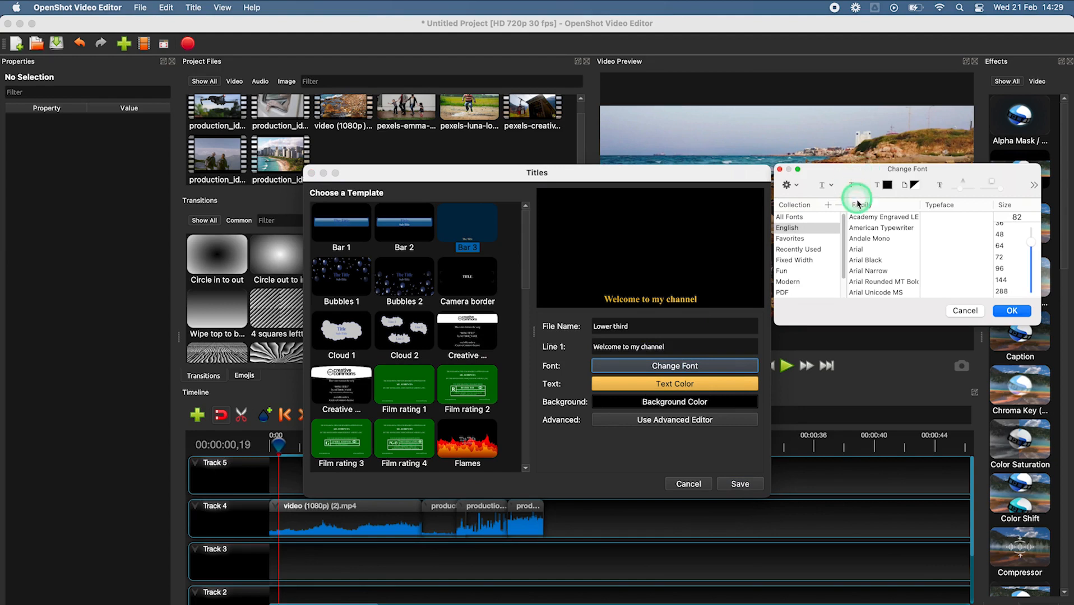
scroll(881, 255, "down", 5)
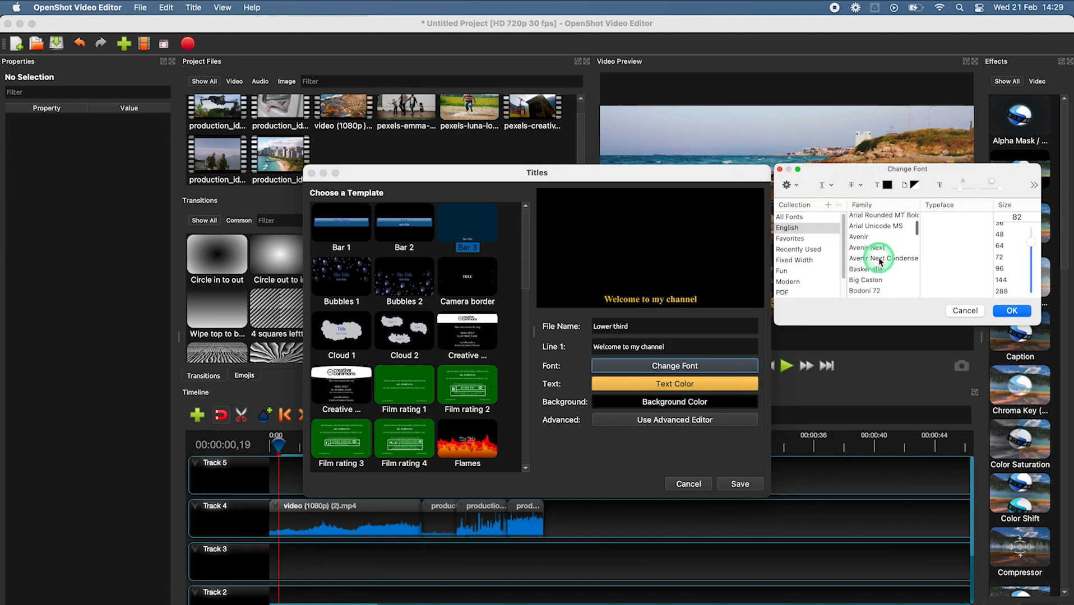
left_click(792, 219)
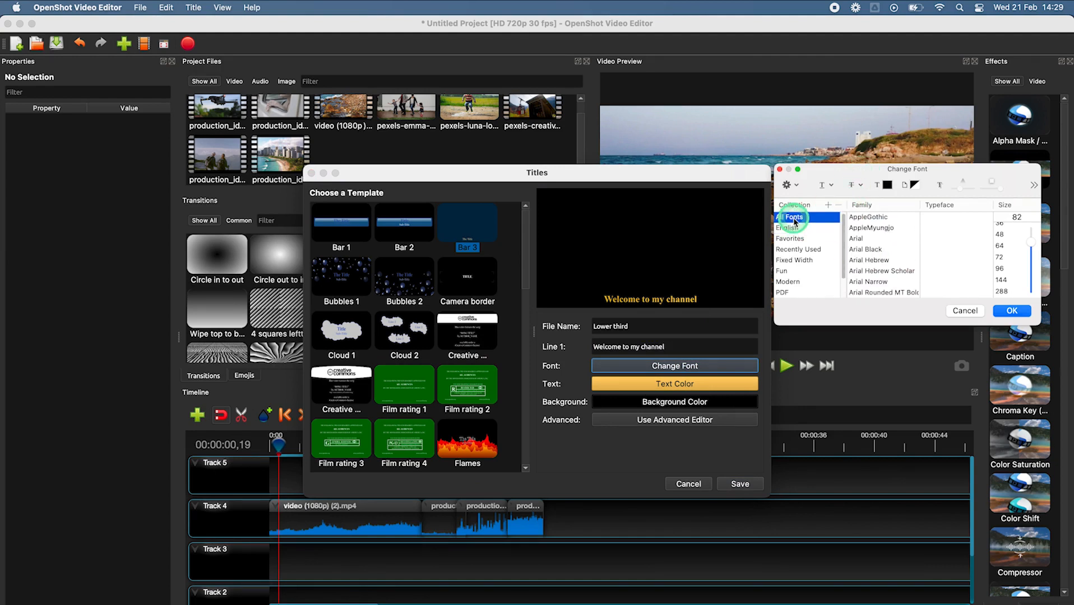
left_click(876, 248)
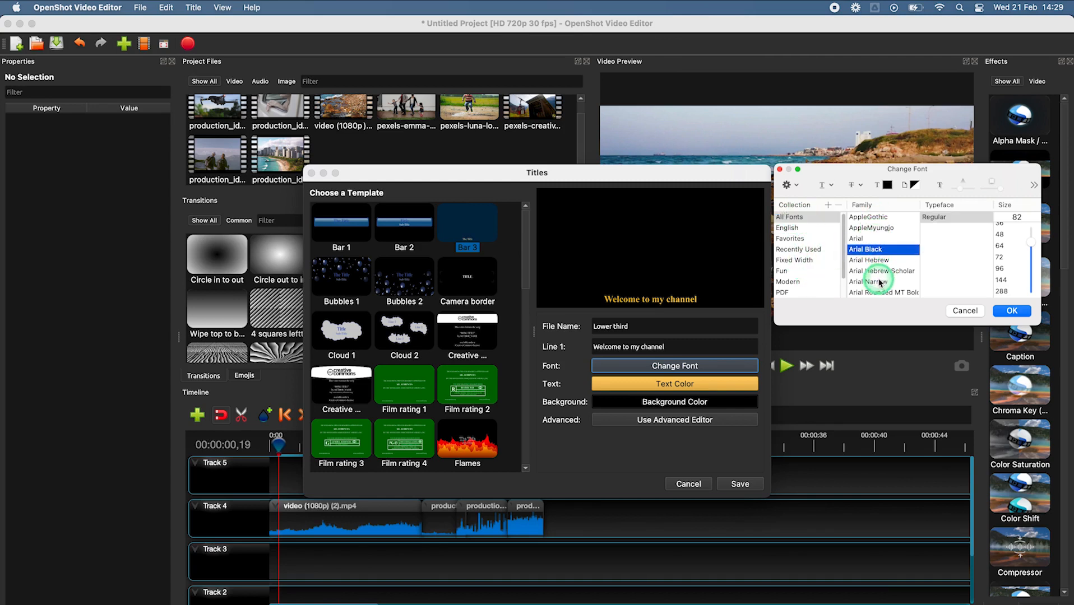
scroll(880, 282, "down", 3)
left_click(877, 262)
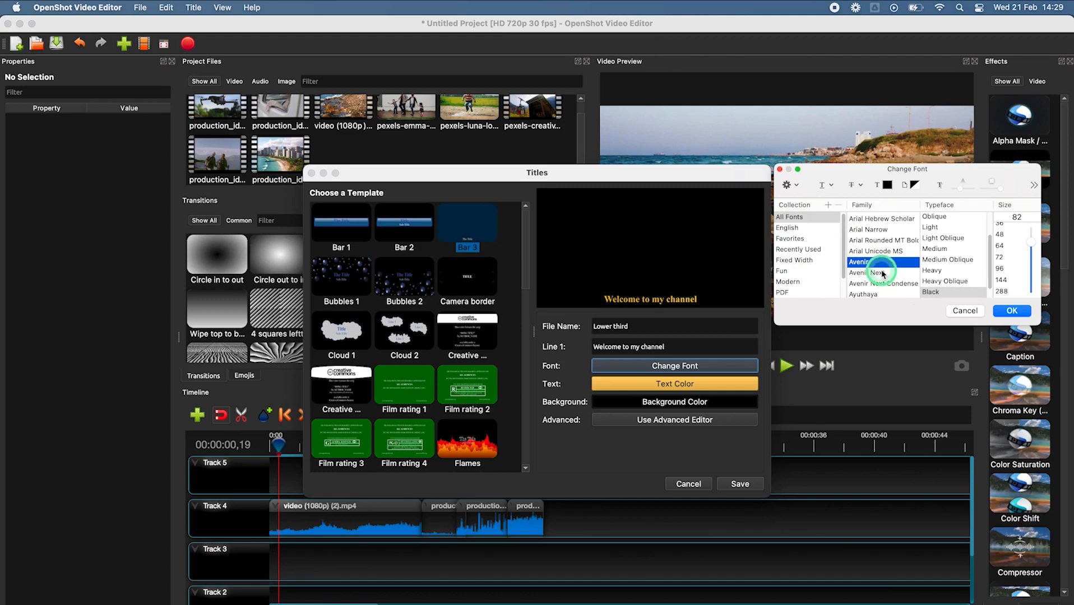
left_click(946, 253)
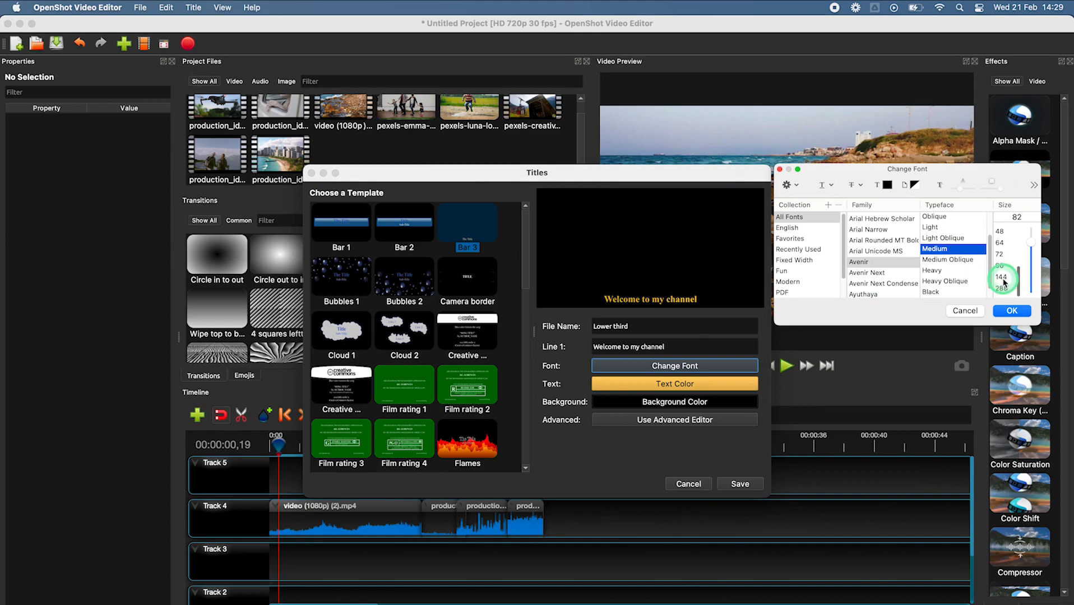
left_click(1003, 278)
left_click(1014, 312)
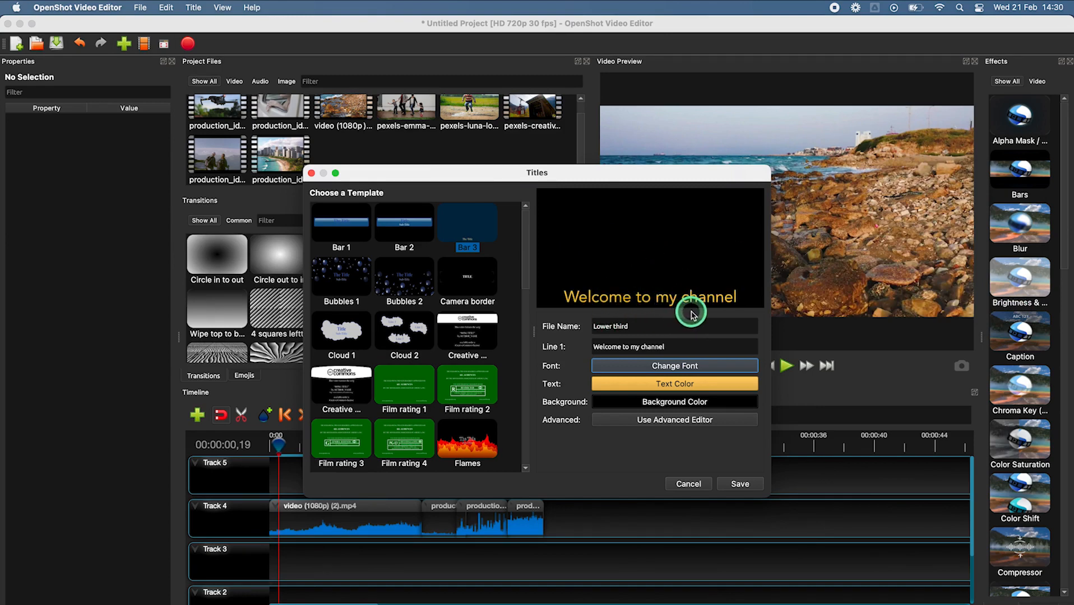
left_click(680, 367)
left_click(1012, 311)
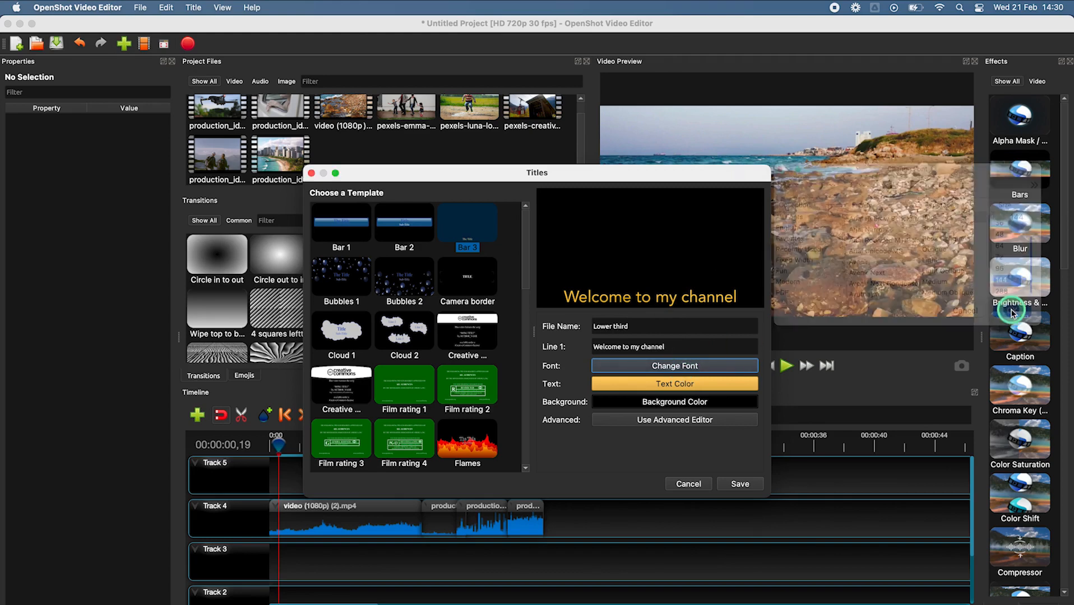
Step: Set the title's text color to white (#ffffff) and accept a transparent background color, #000000 with alpha channel 0
left_click(649, 387)
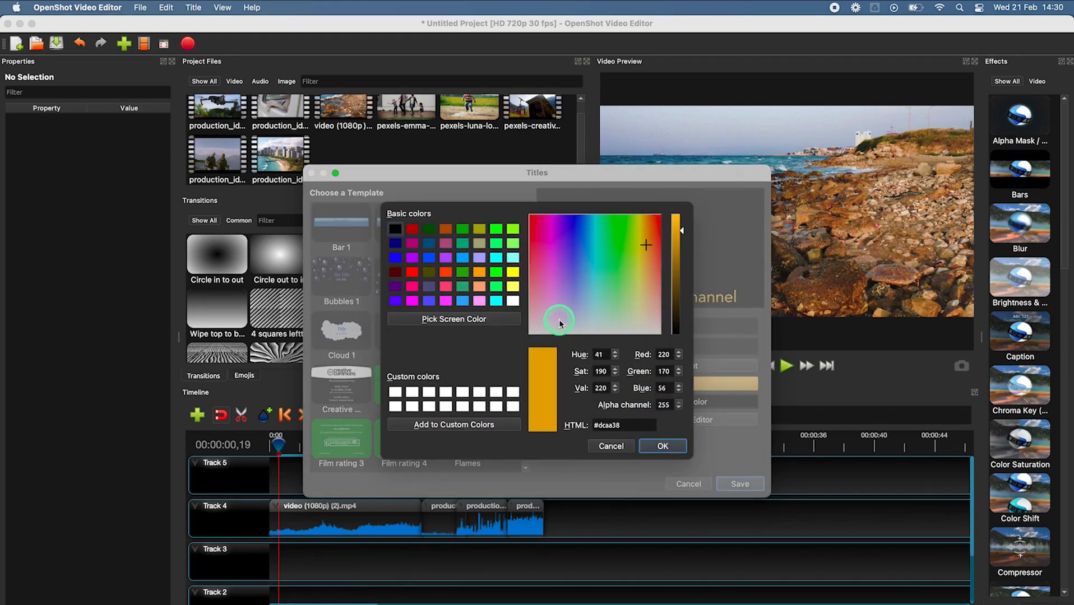
left_click(479, 256)
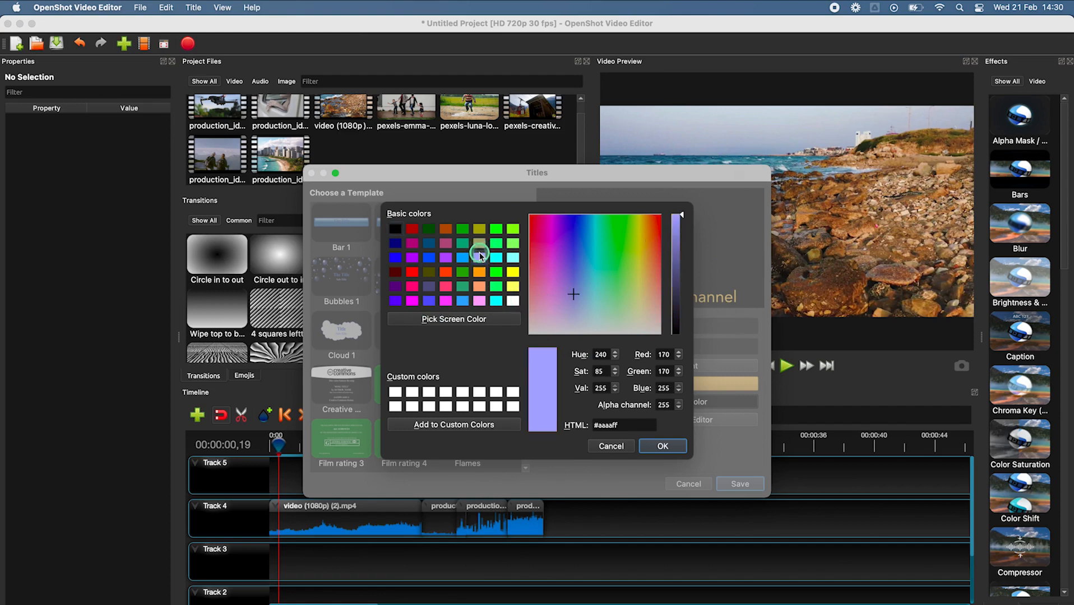
left_click(513, 302)
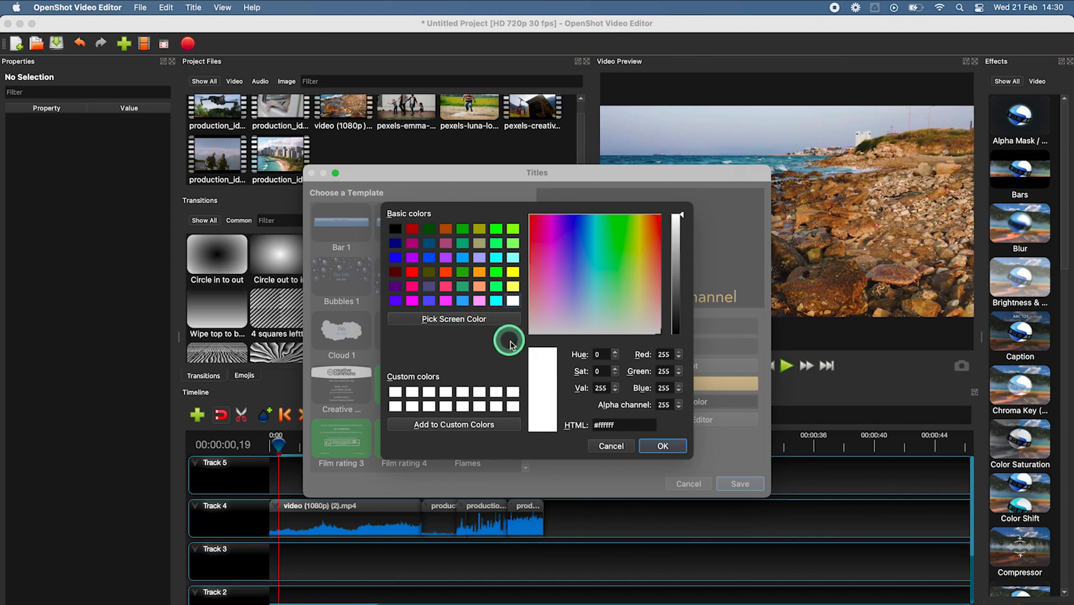
left_click(673, 448)
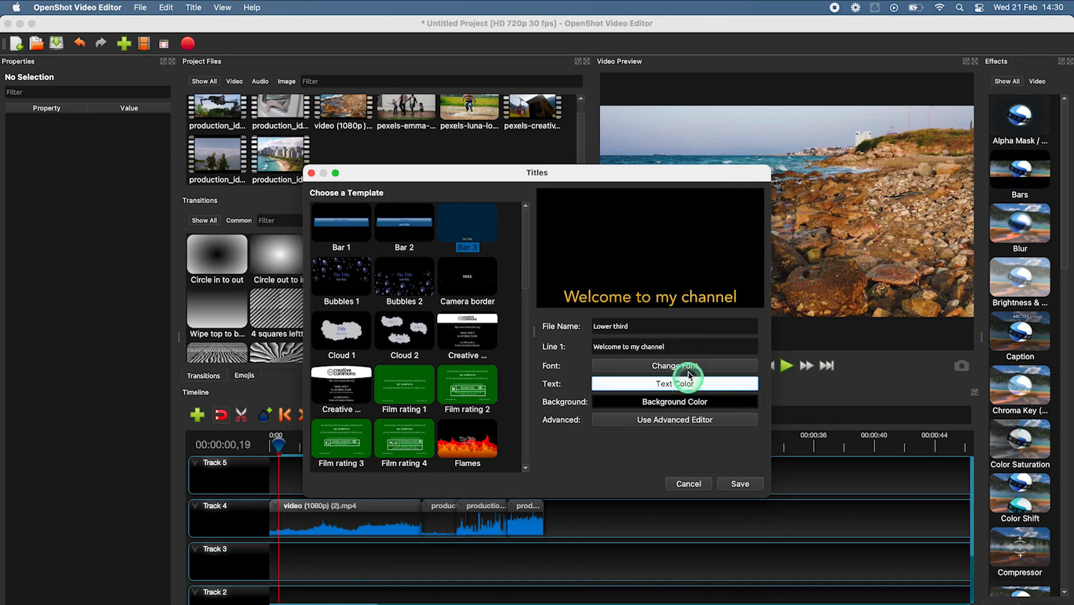
left_click(693, 402)
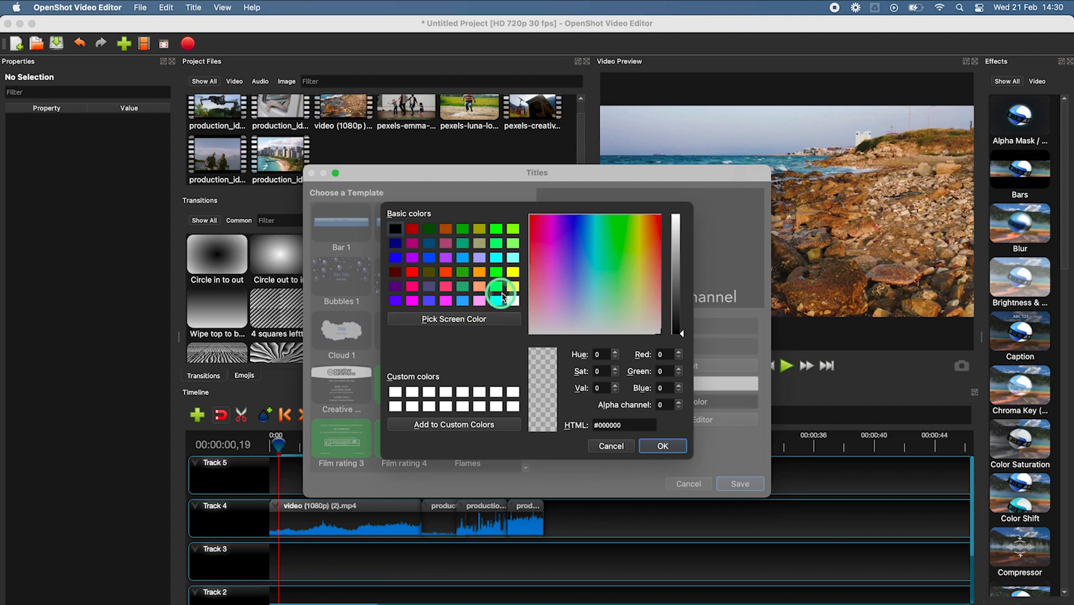
left_click(660, 446)
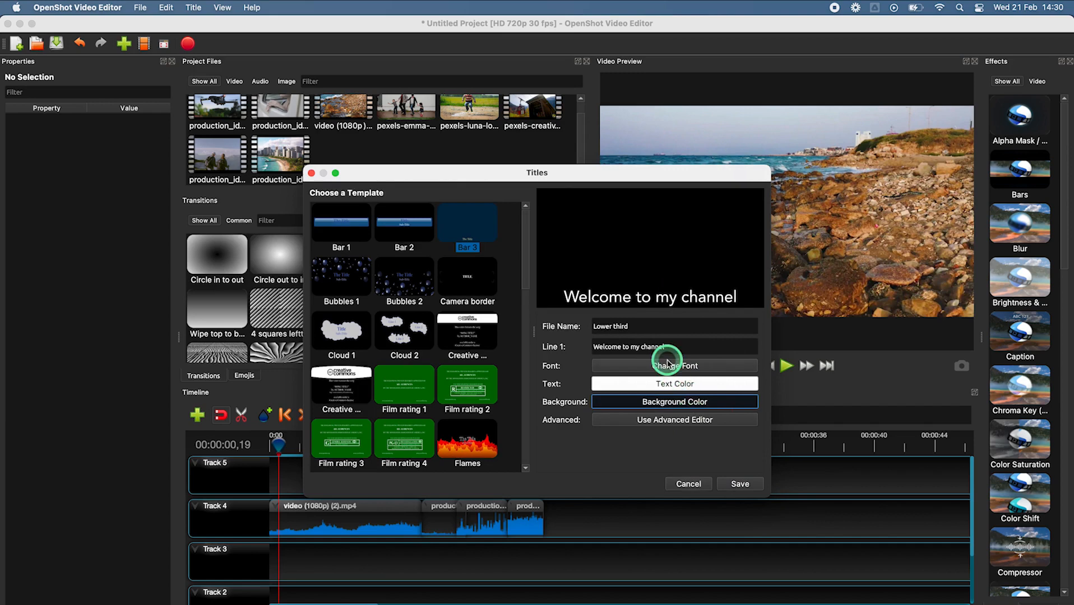
Step: Try to open the title in the advanced editor
left_click(681, 421)
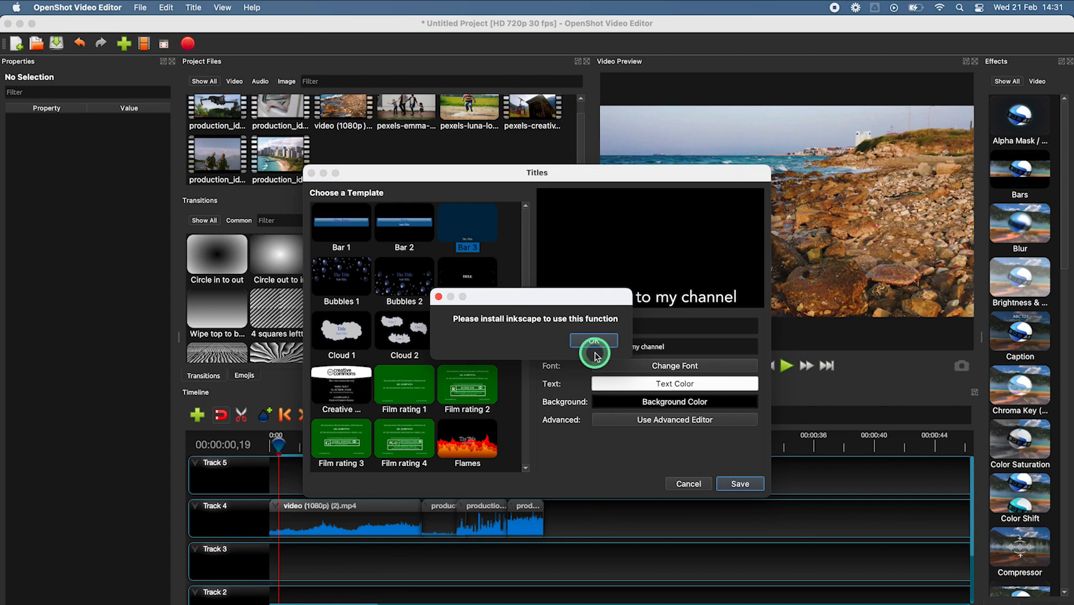
left_click(578, 341)
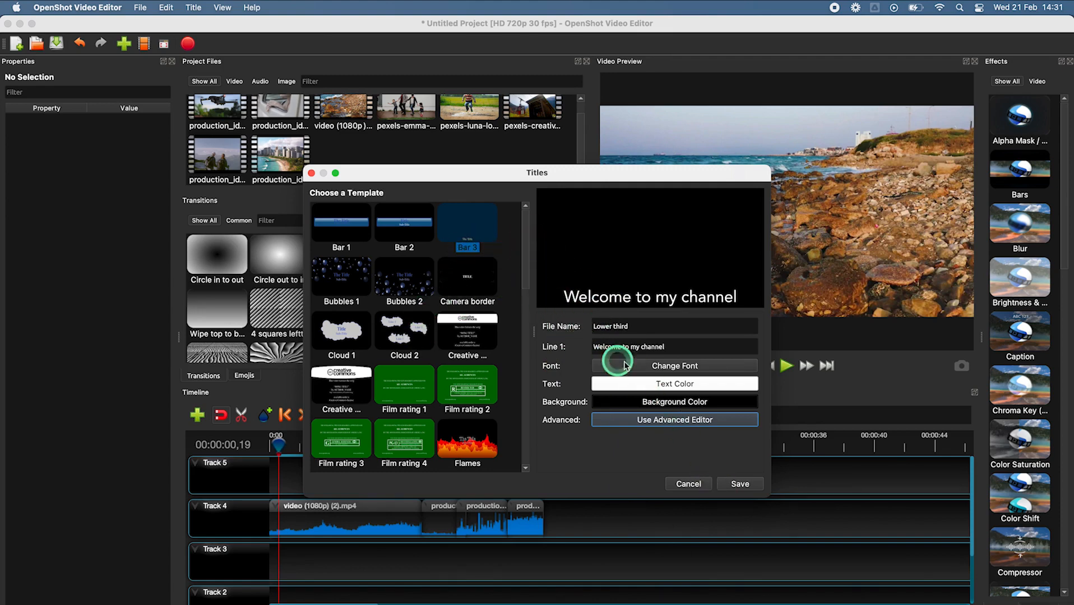
Step: Save the title and place Lower third.svg on Track 5 at position 16.91, after the last overlay clip
left_click(740, 486)
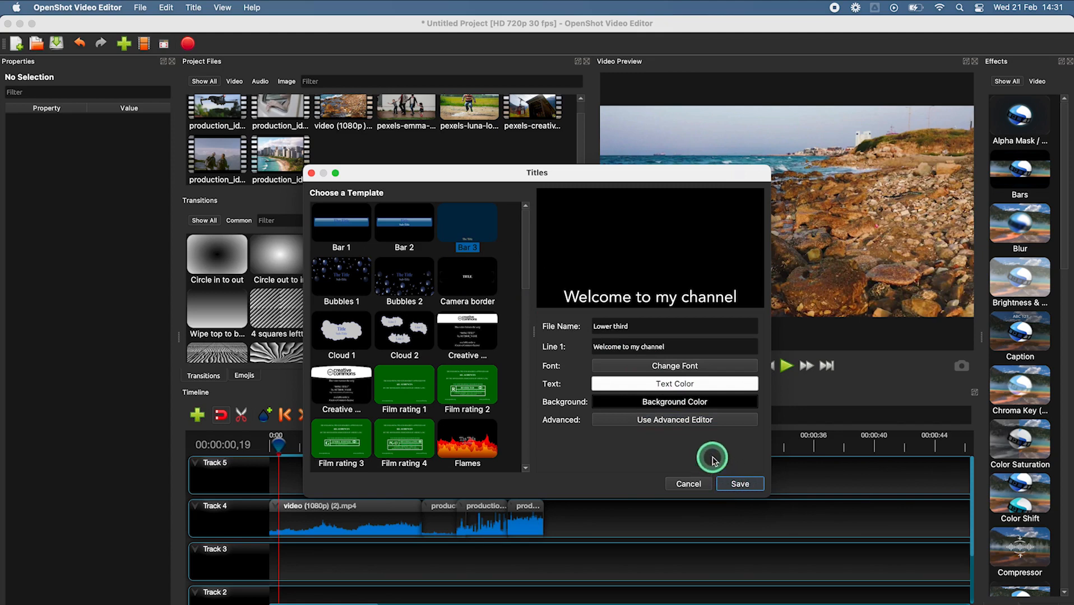
left_click(740, 485)
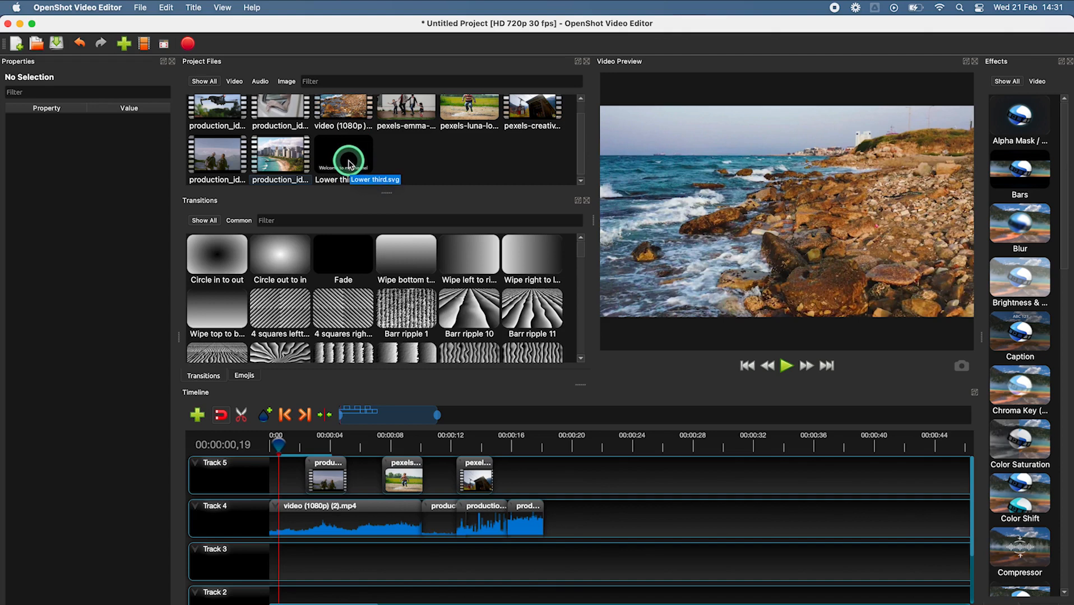
left_click_drag(350, 165, 523, 477)
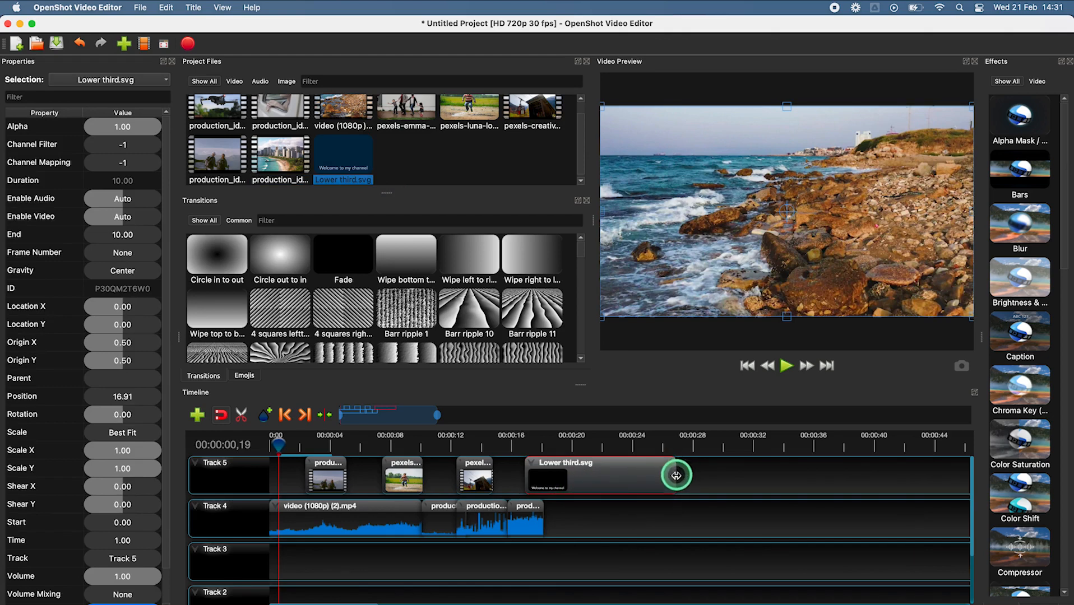
Step: Trim the Lower third title clip to 1.23 seconds, move it to position 0.00 on Track 5 and scrub the playhead across it
left_click_drag(677, 477, 543, 475)
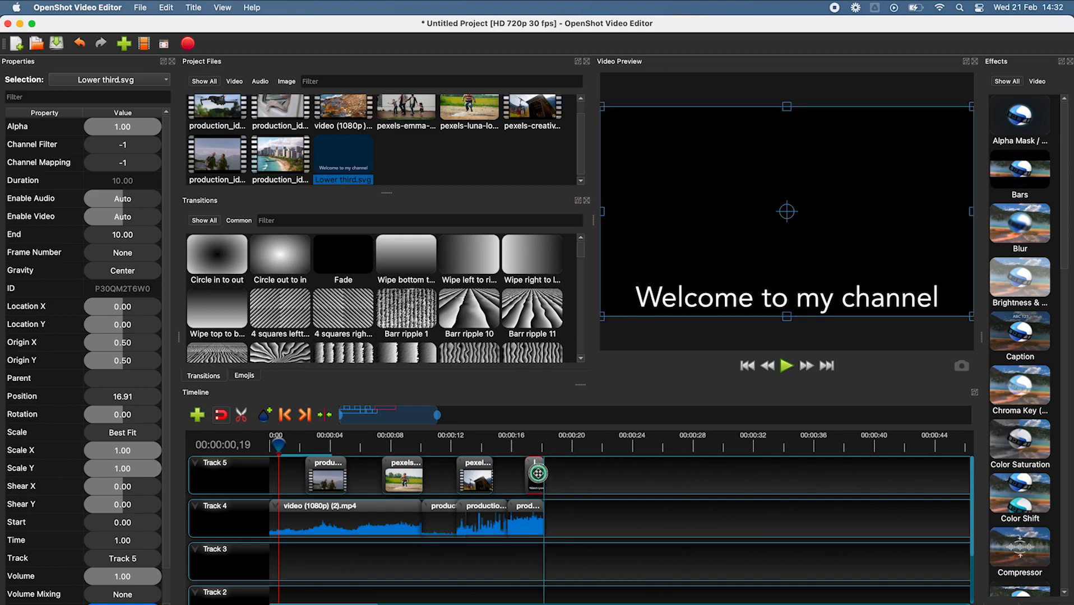
left_click_drag(538, 474, 539, 474)
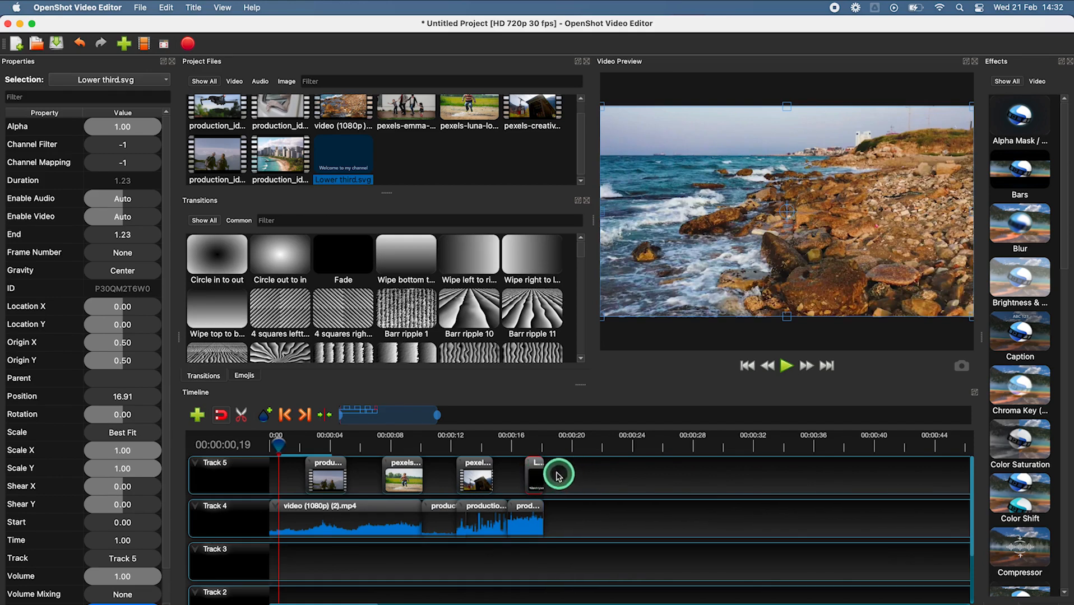
left_click_drag(535, 466, 277, 473)
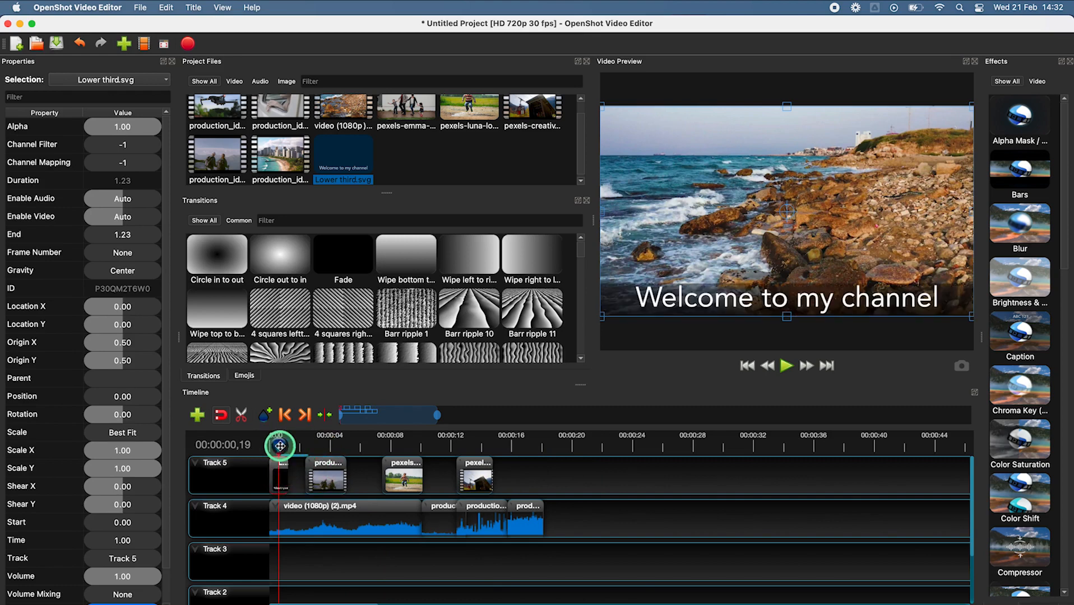
left_click(280, 446)
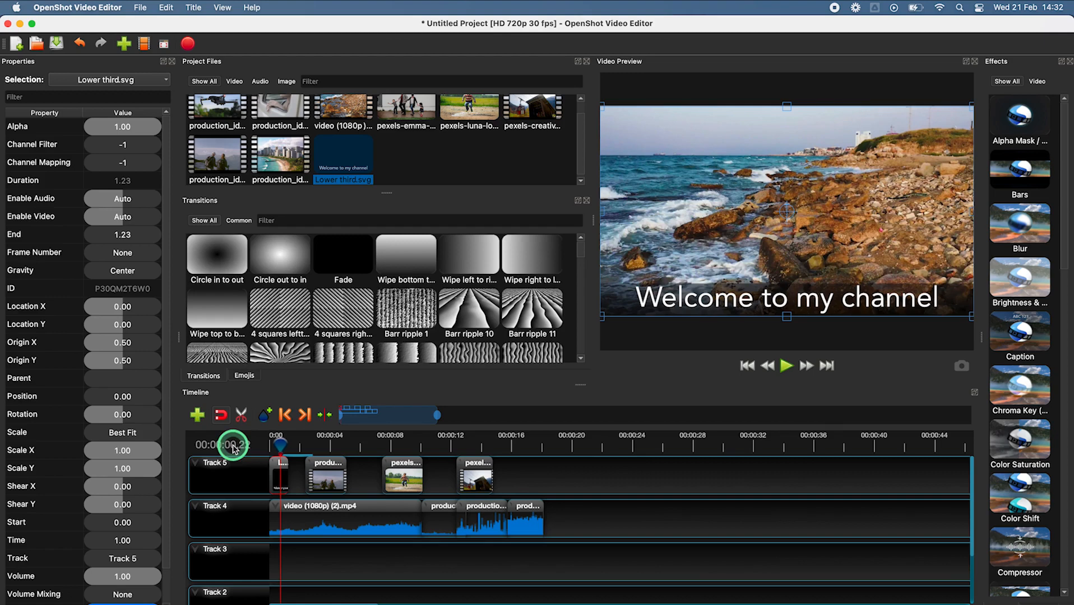
left_click_drag(279, 446, 301, 446)
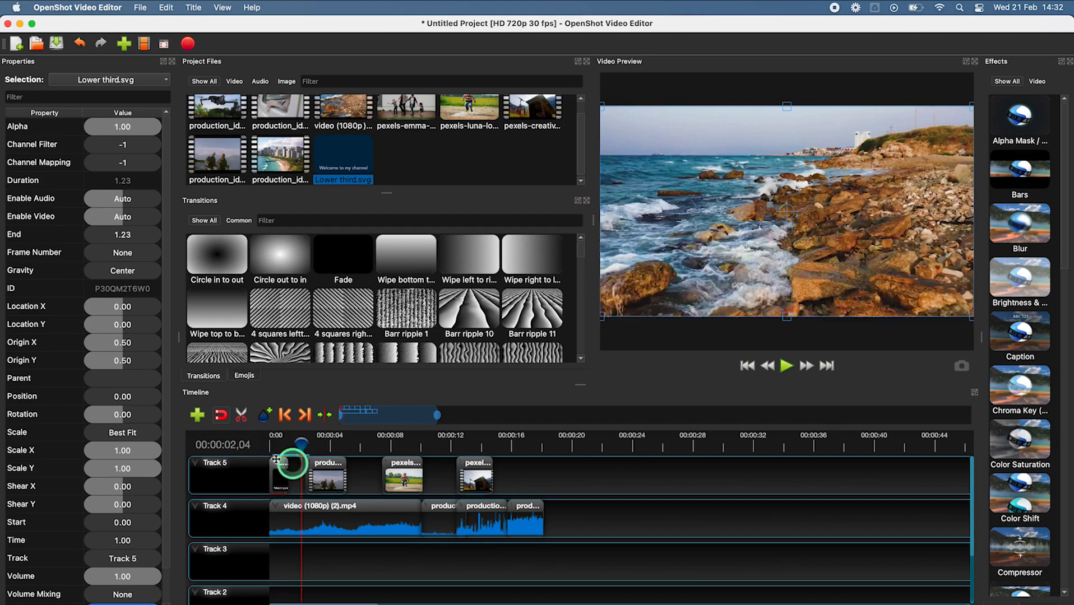
left_click_drag(294, 447, 275, 445)
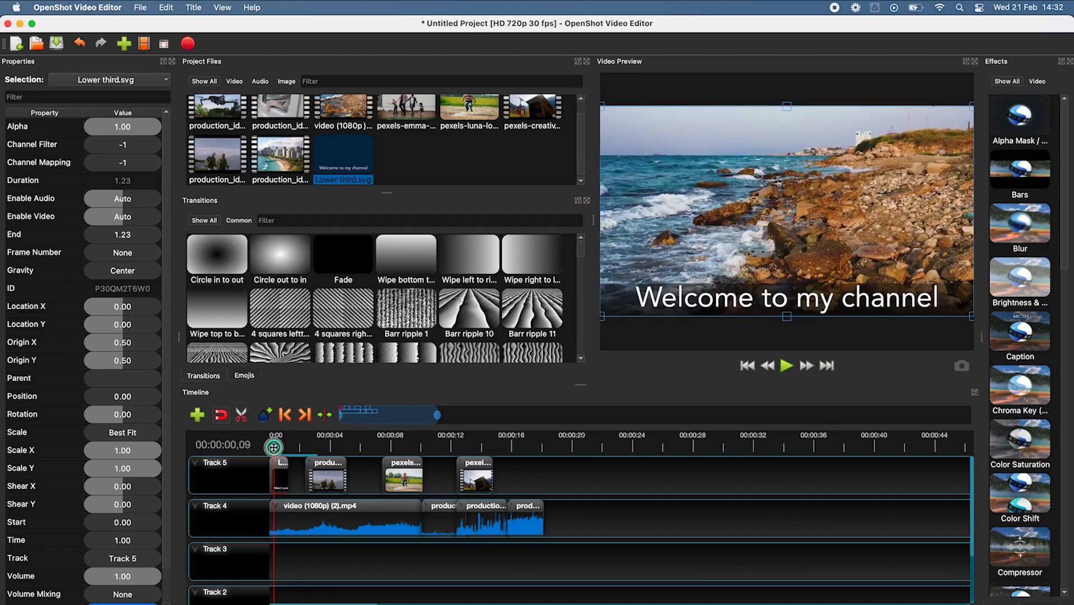
Step: Move the Lower third title up in the preview to Location Y -0.37 and play back the opening seconds
left_click(279, 473)
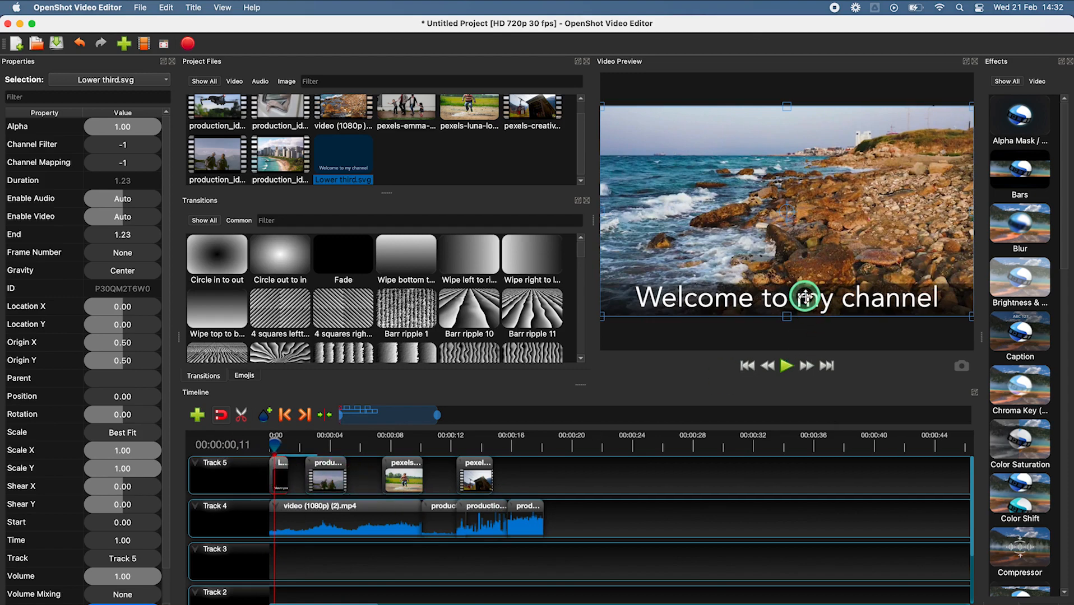
left_click_drag(806, 295, 806, 230)
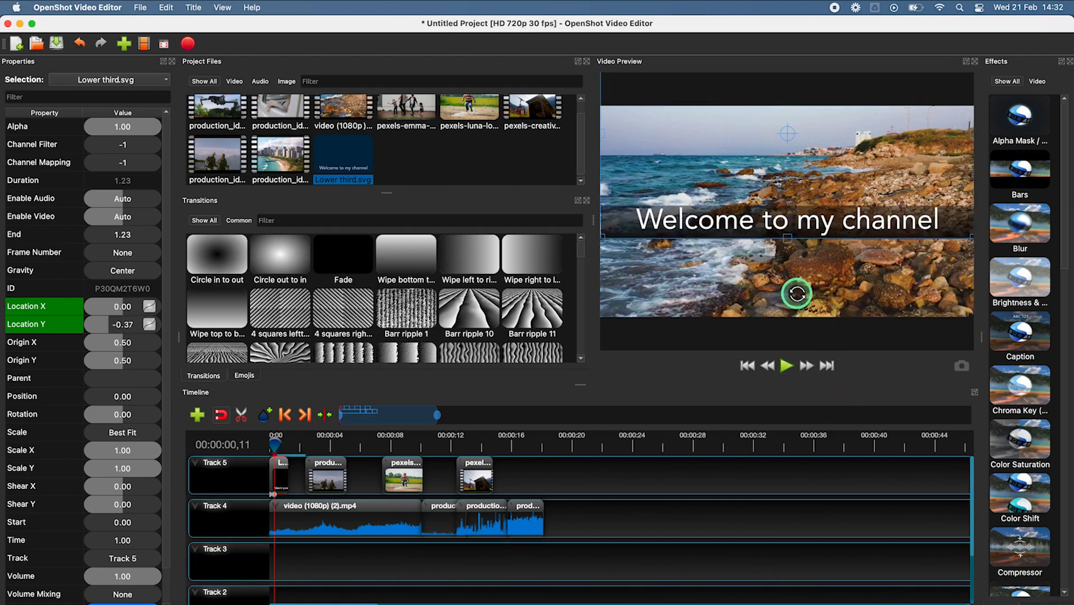
key("space")
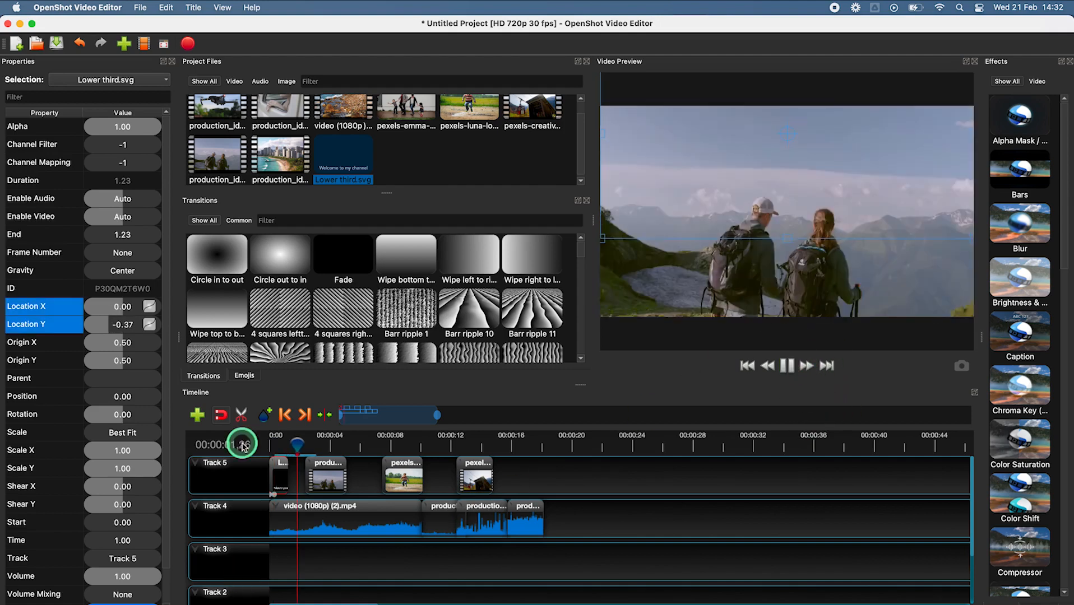
key("space")
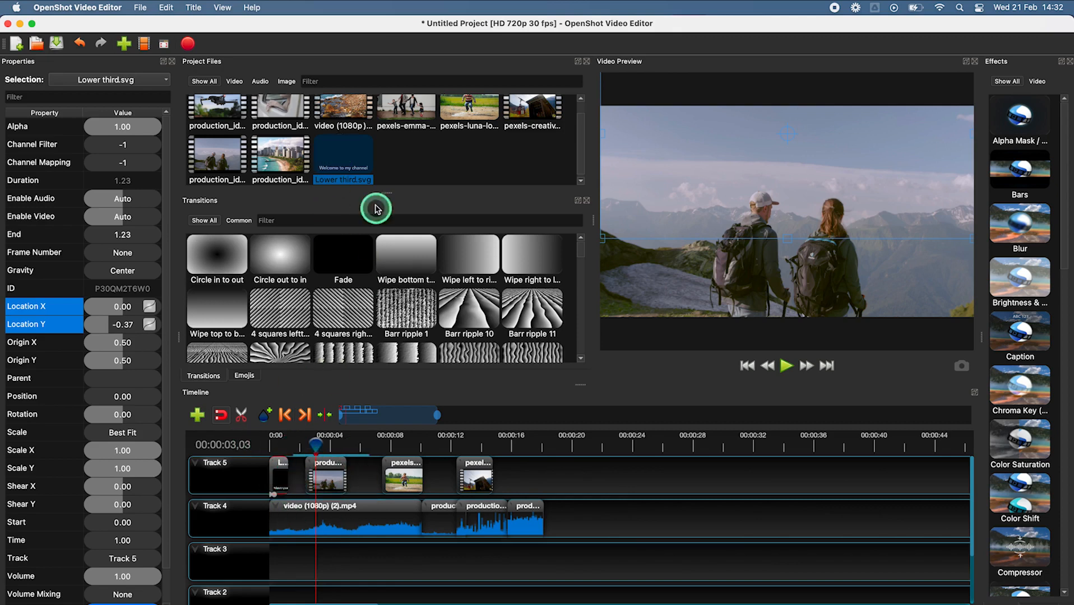
Step: Reopen the Lower third title from the project files for editing and save it, looking over its file options
right_click(353, 163)
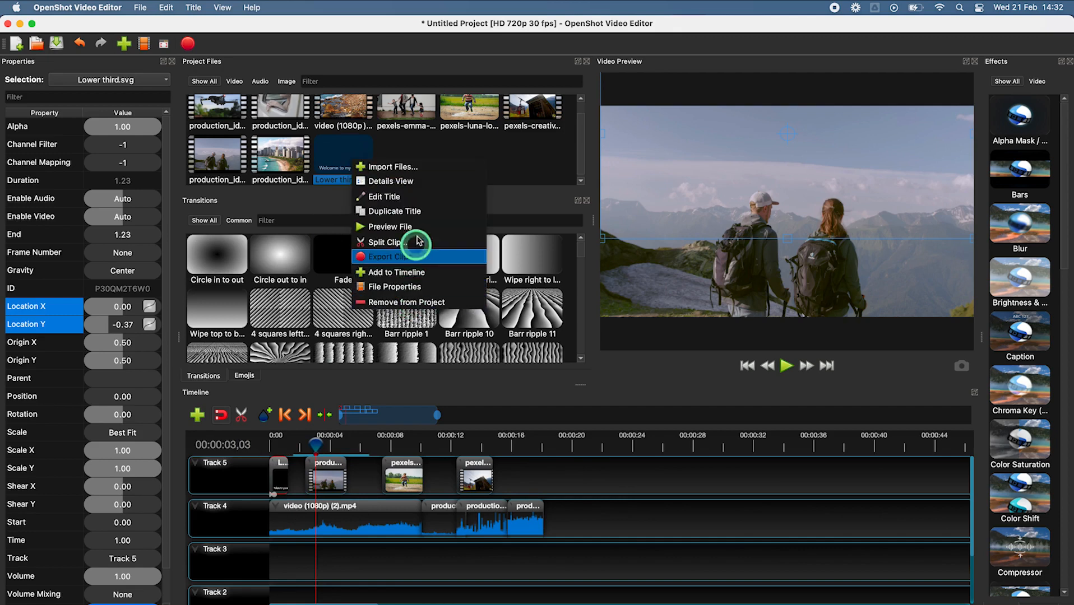
left_click(422, 202)
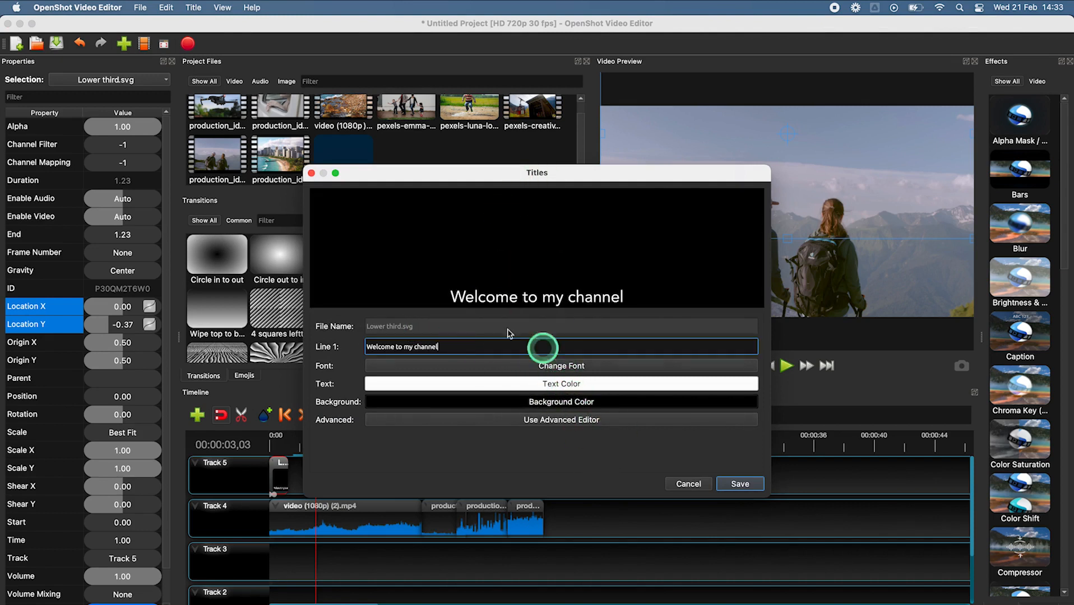
left_click(728, 483)
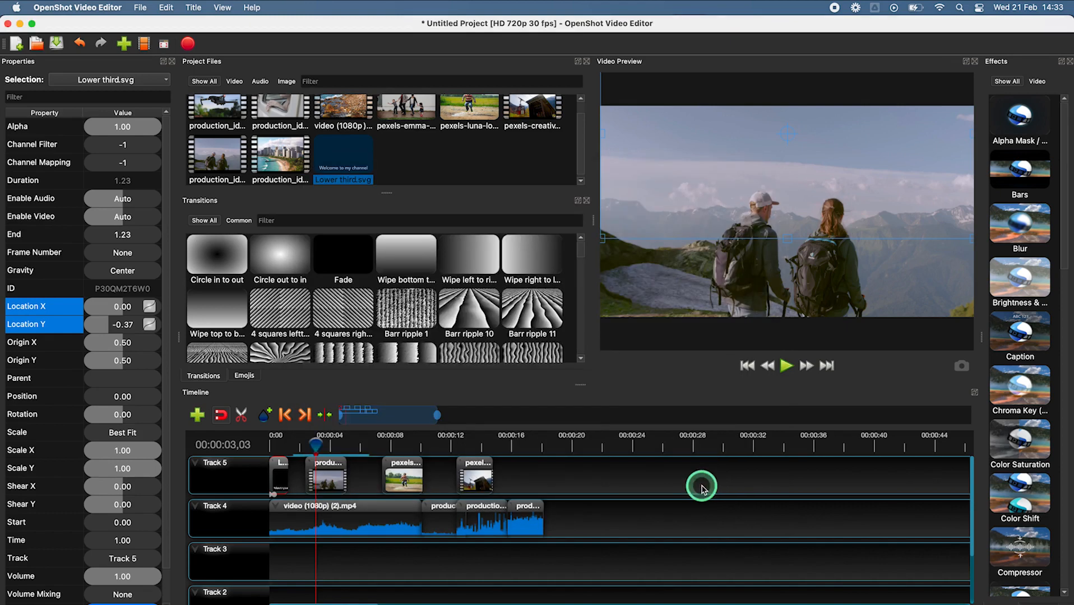
right_click(355, 166)
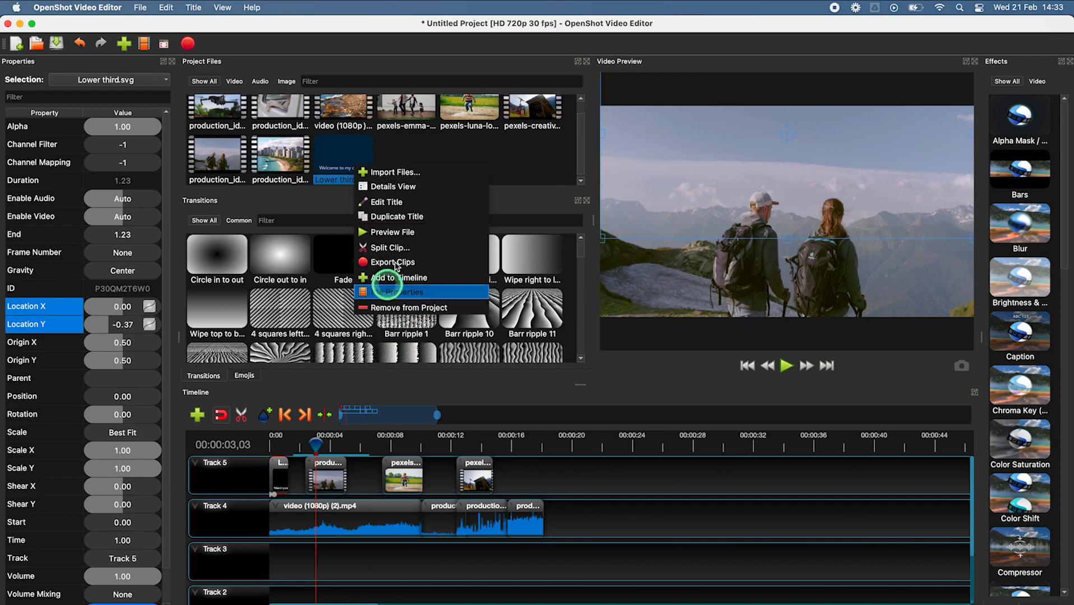
left_click(511, 177)
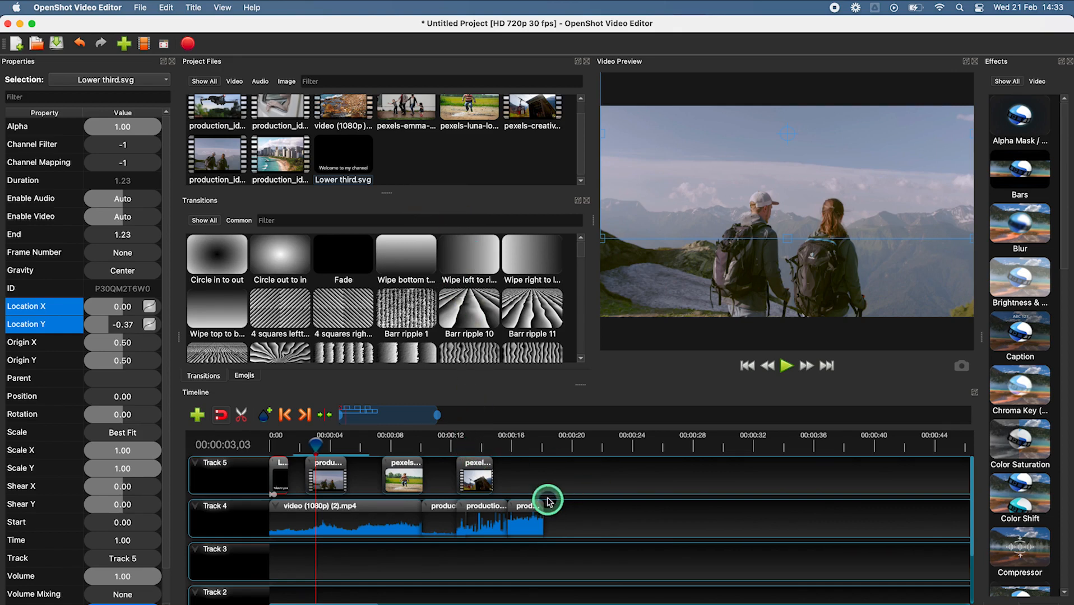
Step: Start a new title, preview the Cloud 1 and Flames templates, and choose the Cloud 1 template
left_click(193, 7)
left_click(218, 29)
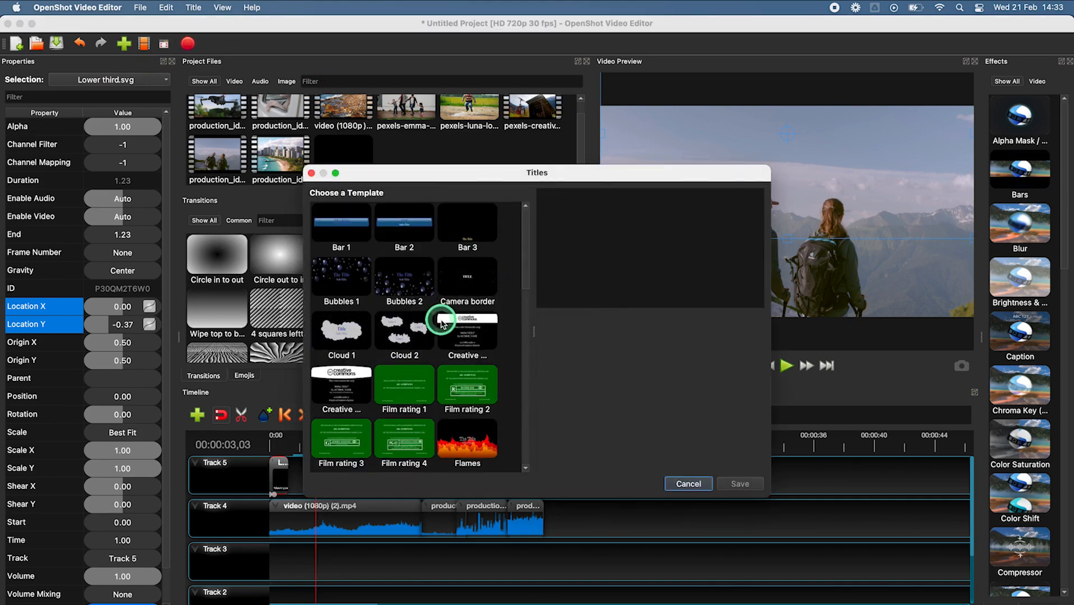
left_click(344, 336)
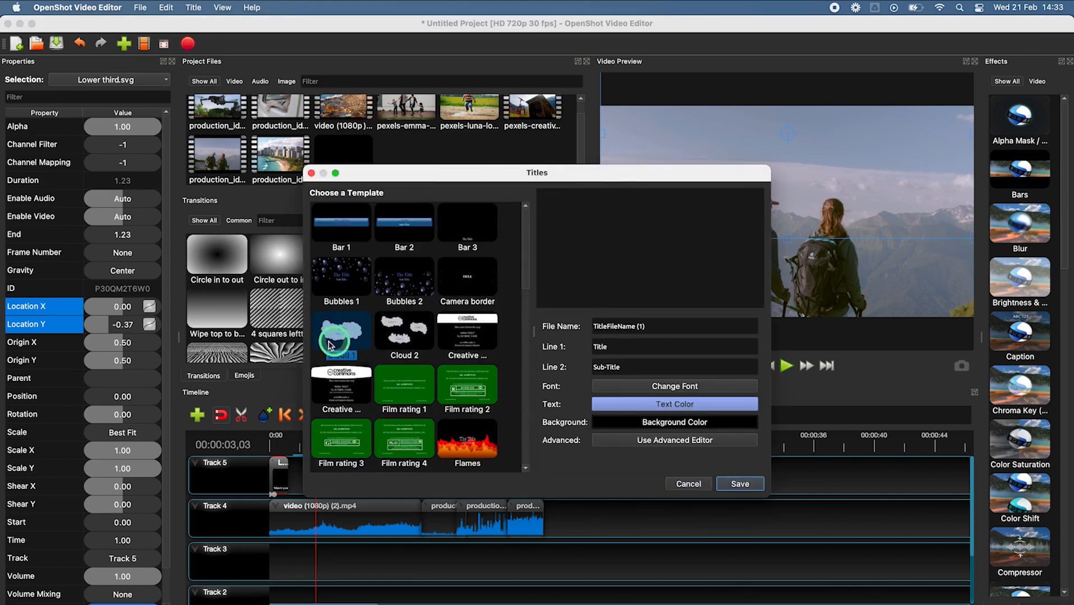
scroll(359, 338, "down", 3)
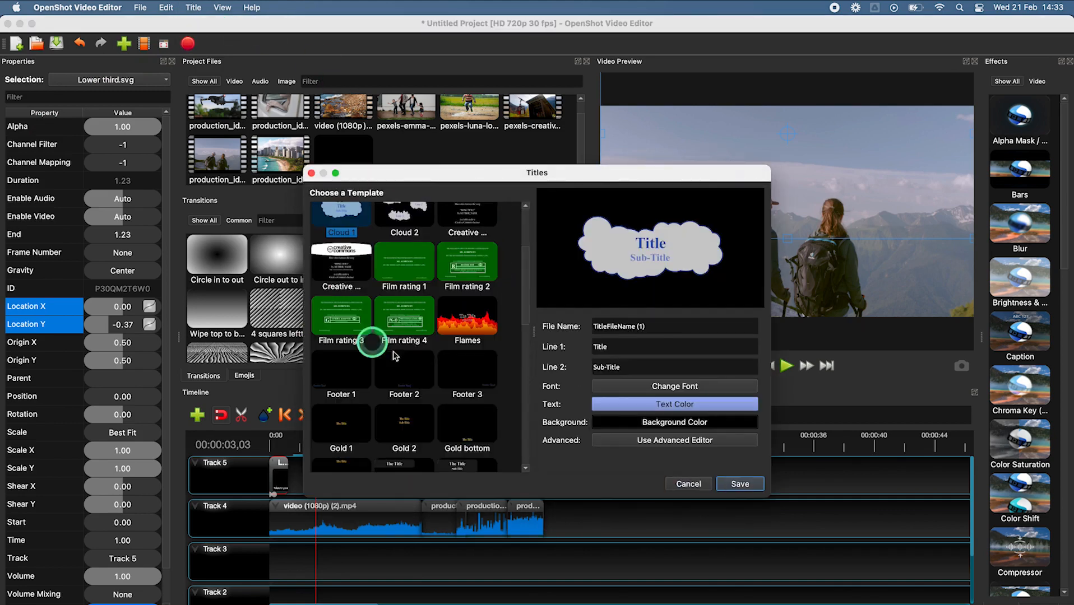
left_click(468, 324)
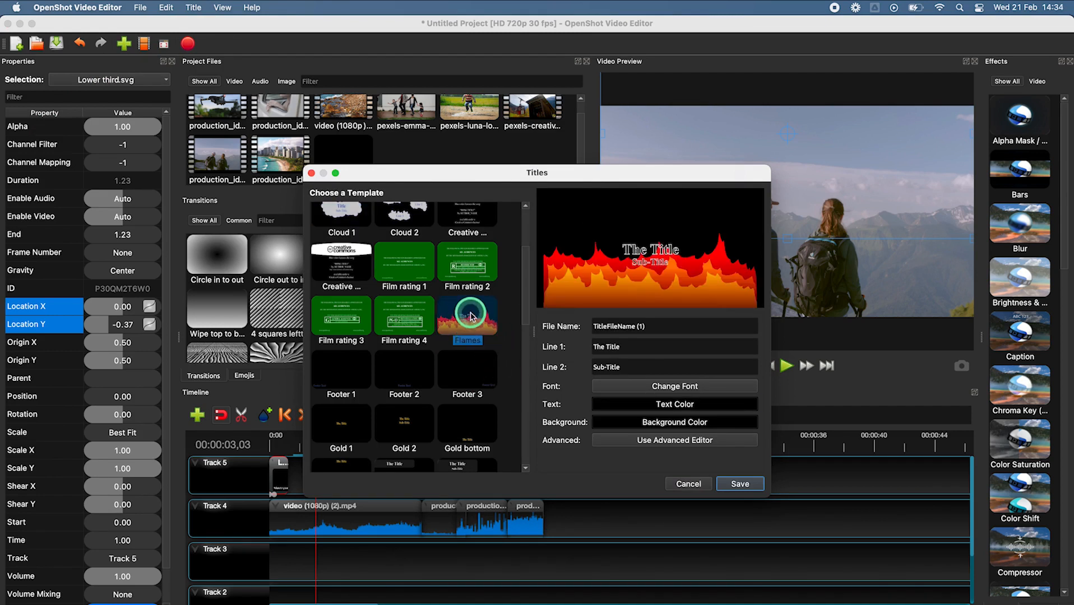
scroll(465, 314, "up", 3)
left_click(332, 342)
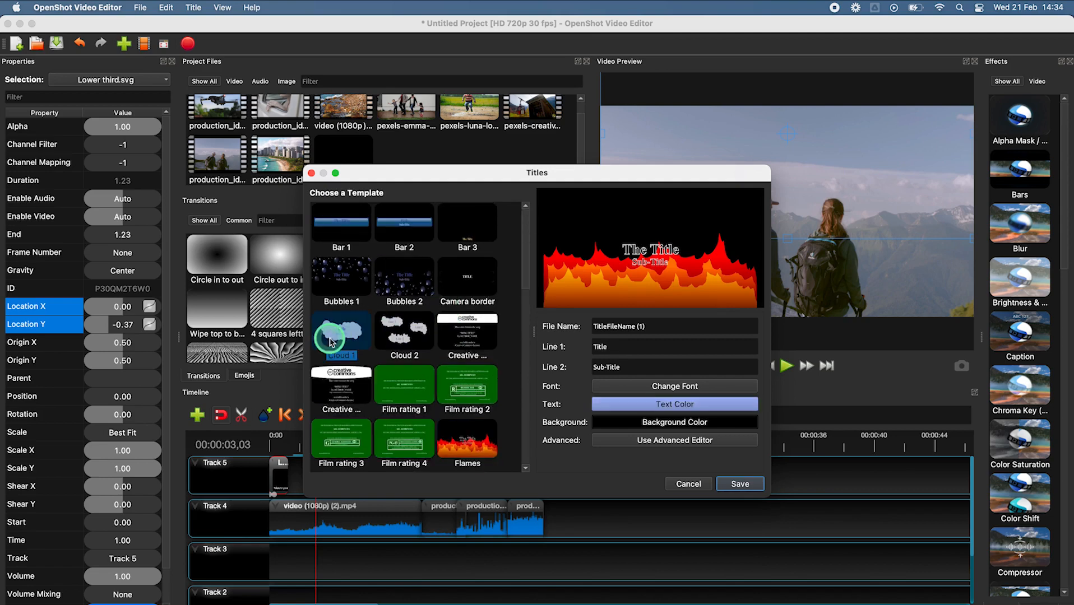
Step: Name the title file Thank you message, with "Thank you" on line 1 and "for watching" on line 2
left_click(638, 327)
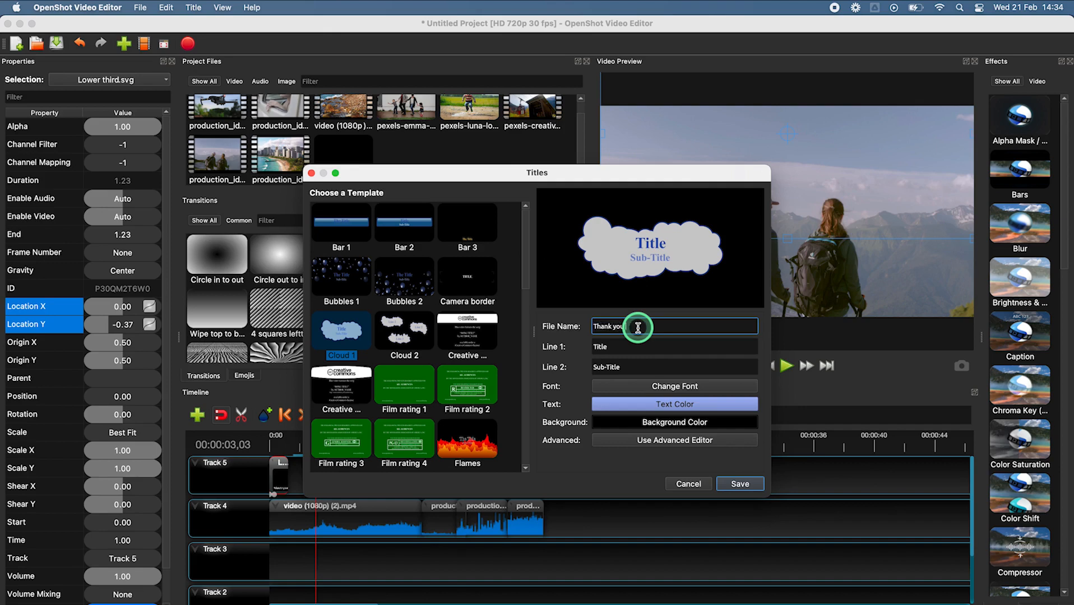
key("Tab")
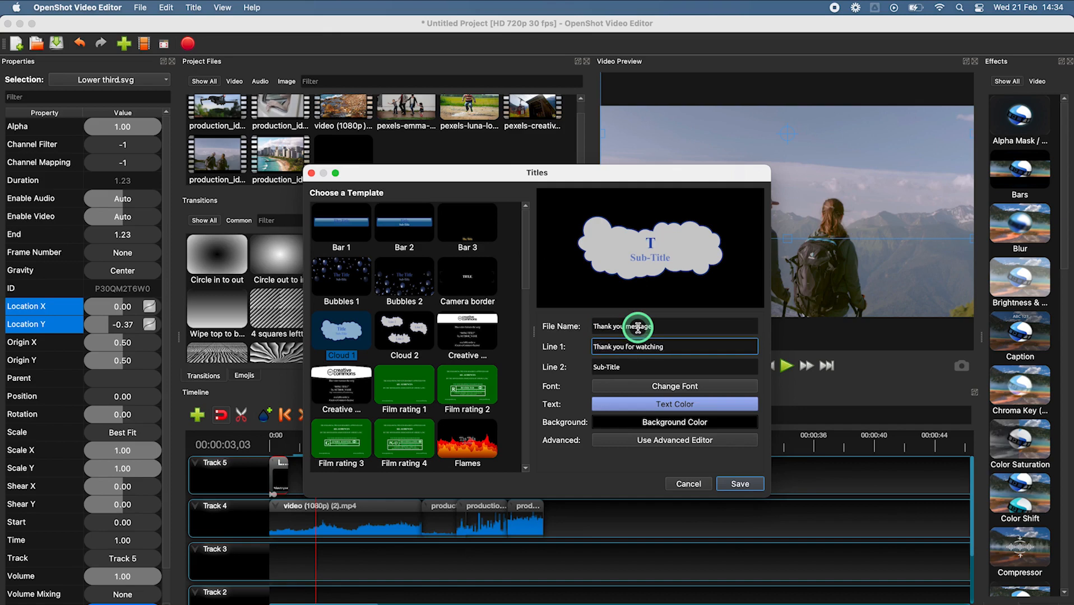
left_click_drag(688, 344, 635, 346)
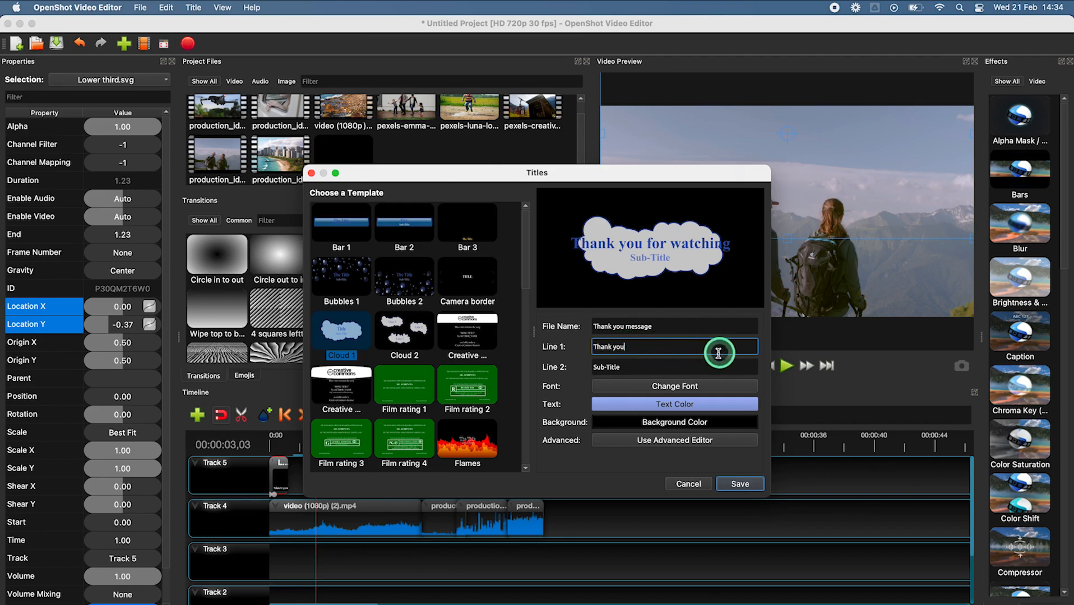
left_click(655, 368)
type("for watching")
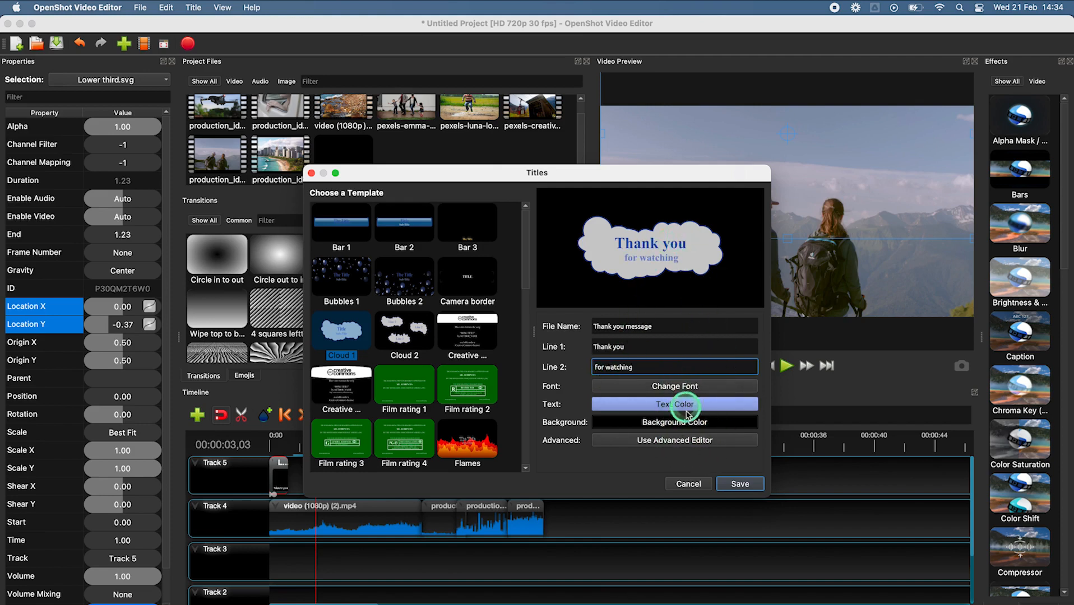
Step: Change the cloud title's font to Avenir, Book typeface, and set its text color to dark red (#550000)
left_click(681, 391)
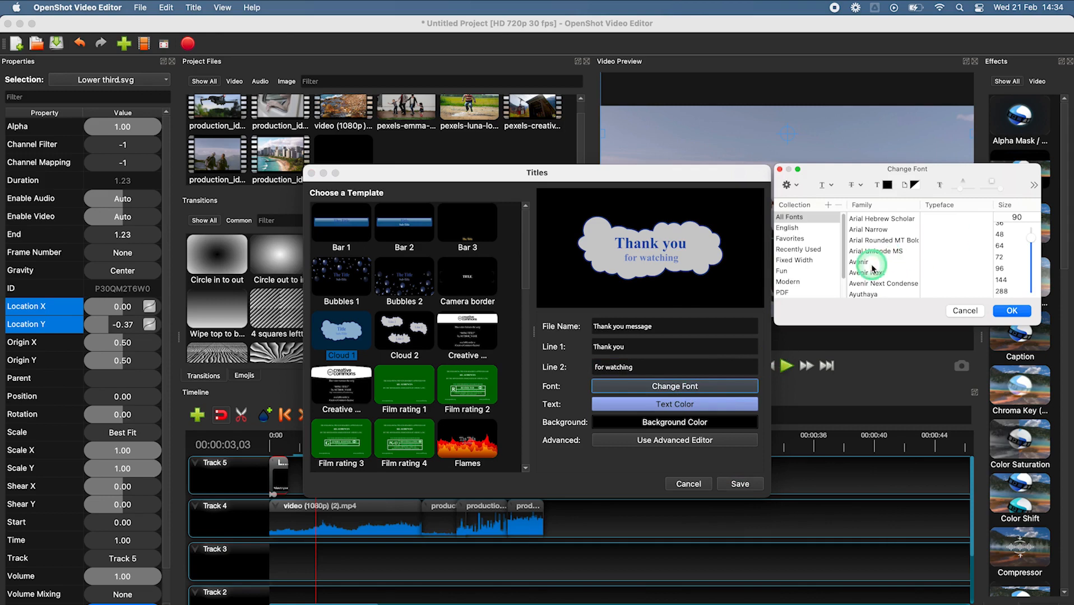
left_click(872, 263)
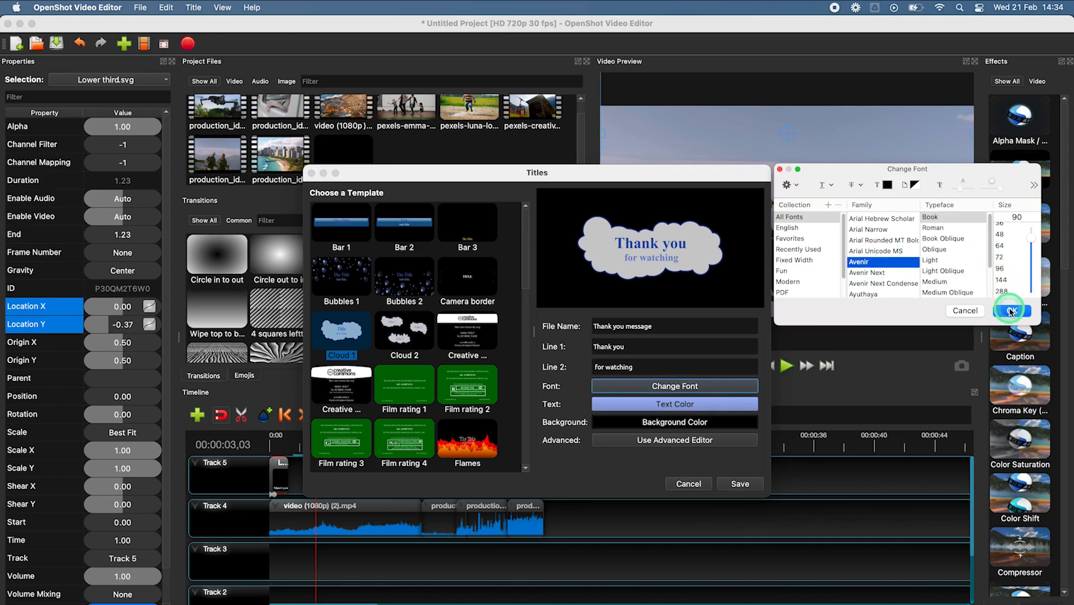
left_click(1011, 313)
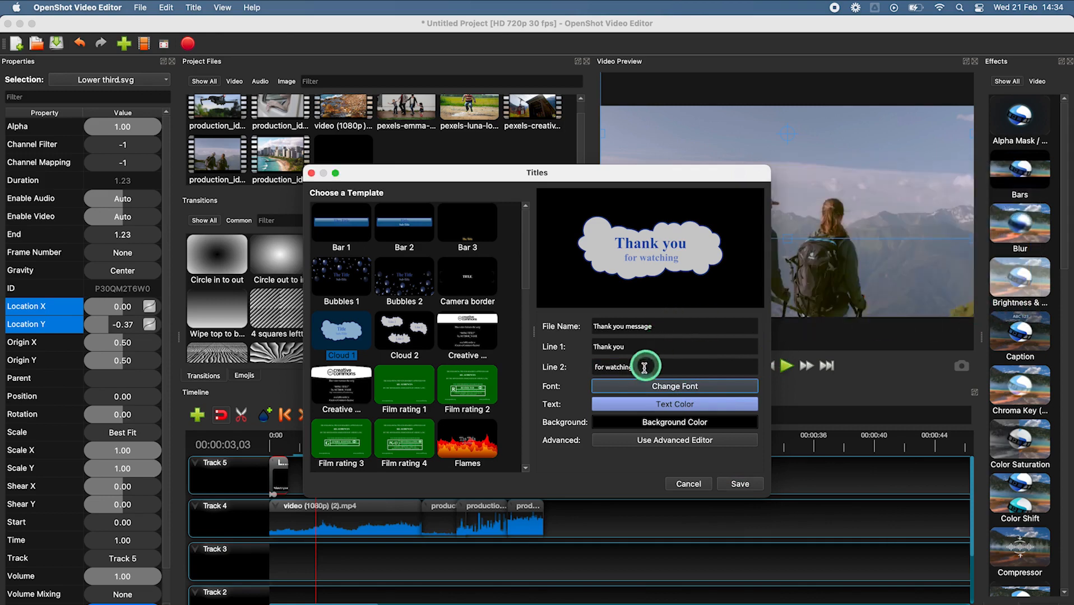
left_click(661, 405)
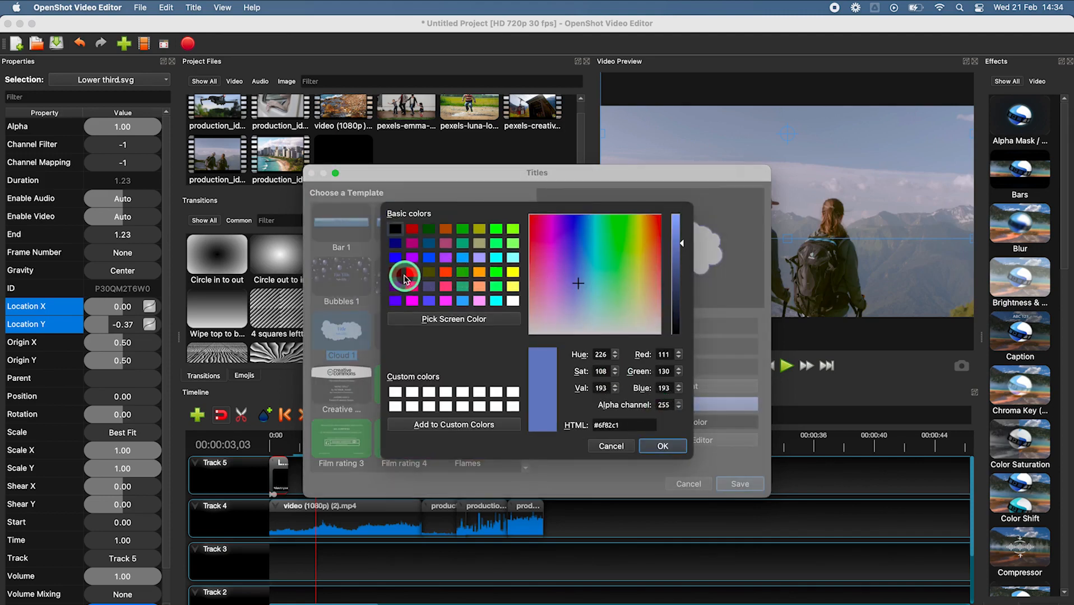
left_click(399, 274)
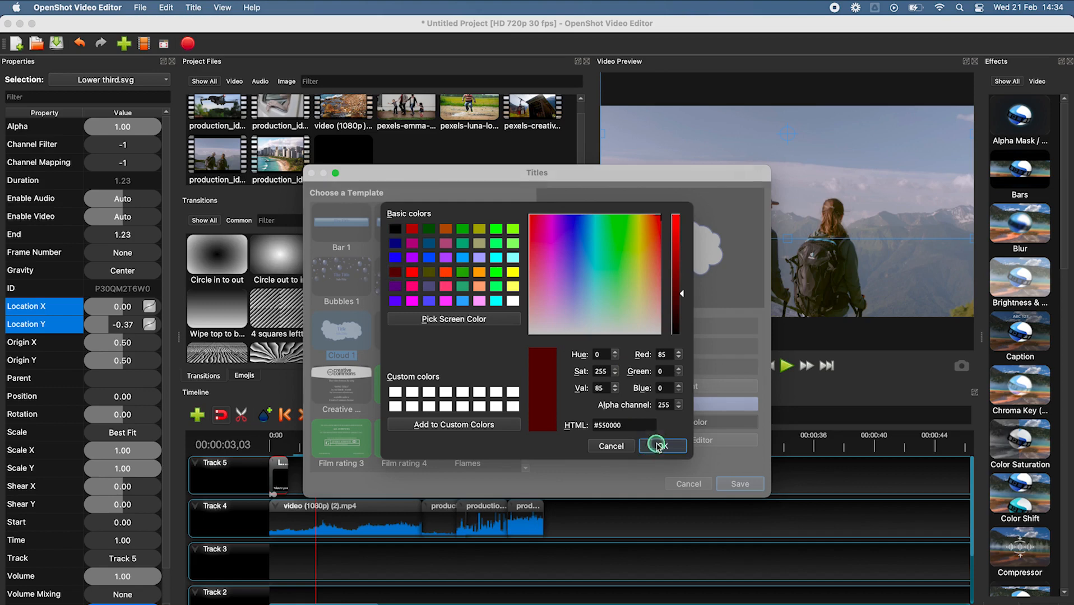
left_click(659, 446)
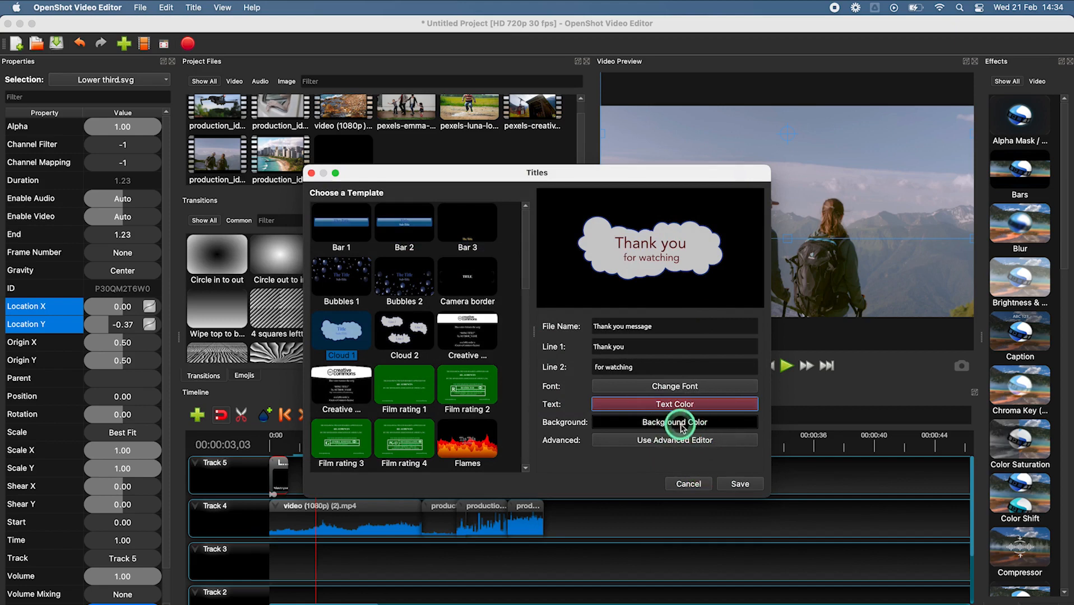
Step: Save the title and place Thank you message.svg on Track 4 at position 18.14, directly after the last main clip
left_click(739, 484)
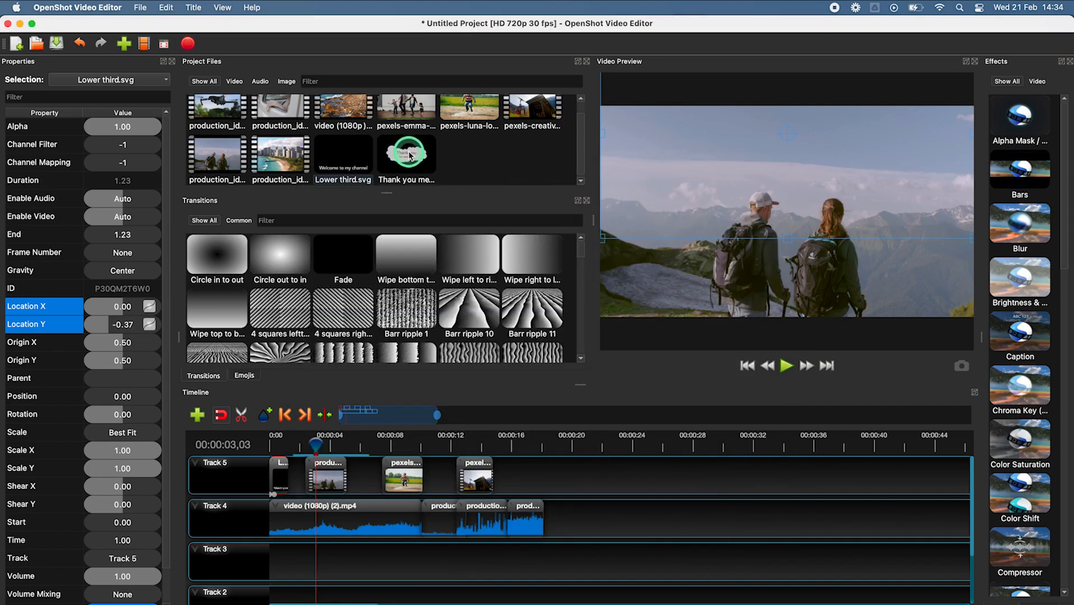
left_click_drag(478, 370, 549, 489)
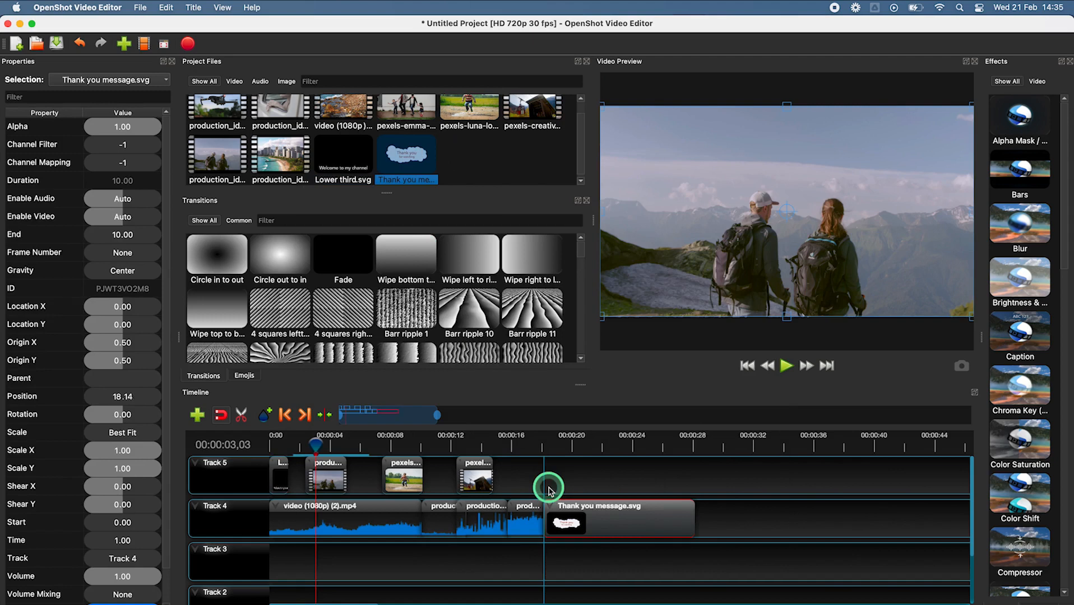
left_click(589, 517)
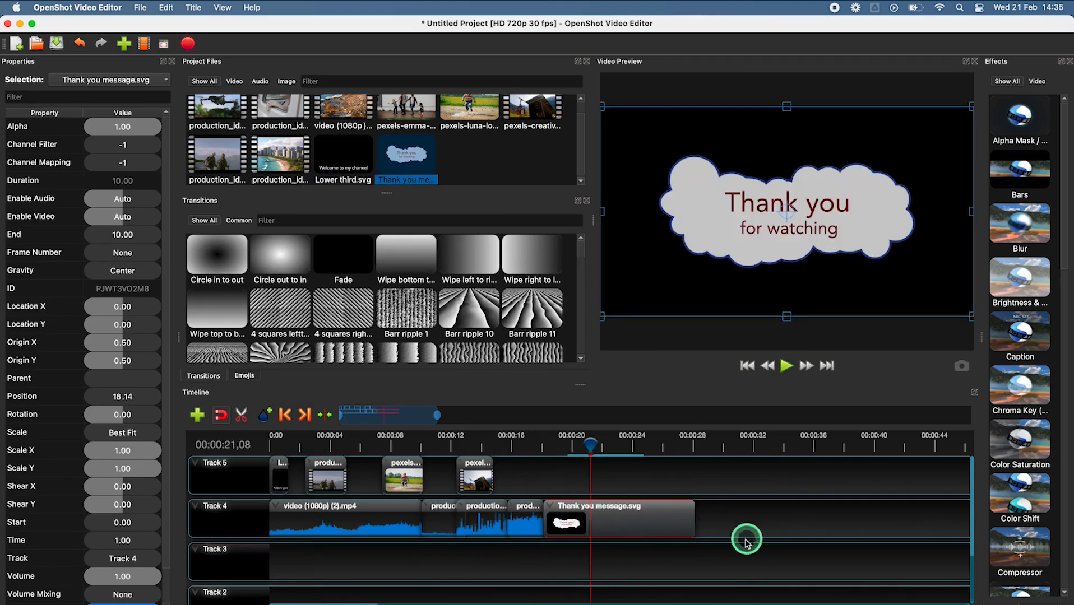
Step: Shorten the Thank you message clip on Track 4 from its end and position the playhead over the clip
left_click(726, 551)
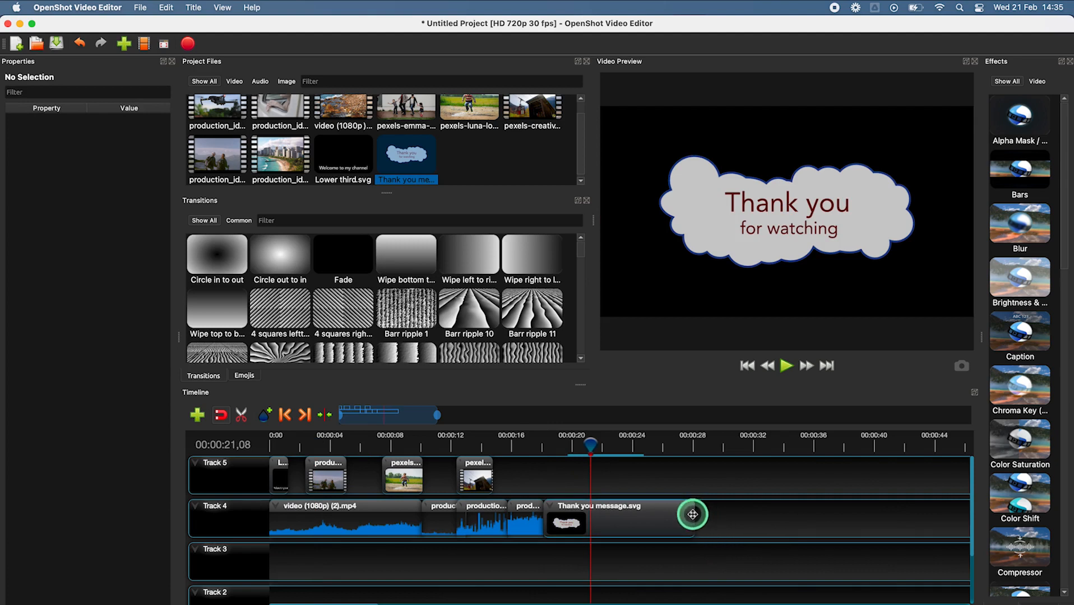
left_click_drag(694, 514, 577, 517)
left_click(559, 445)
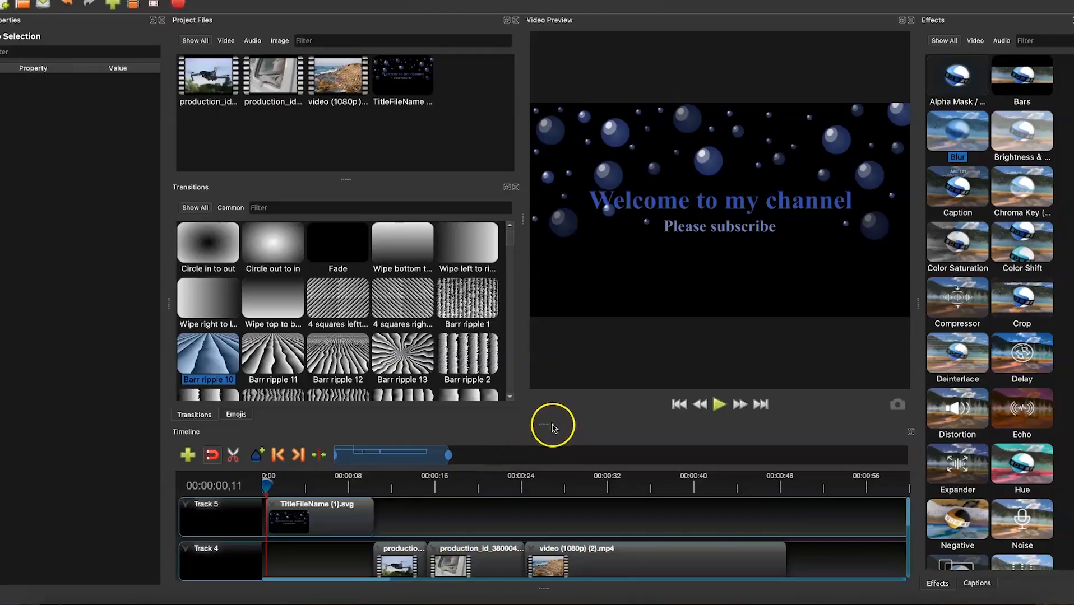
Step: Enlarge the timeline area and browse through the whole collection of available transitions
left_click_drag(552, 428, 540, 374)
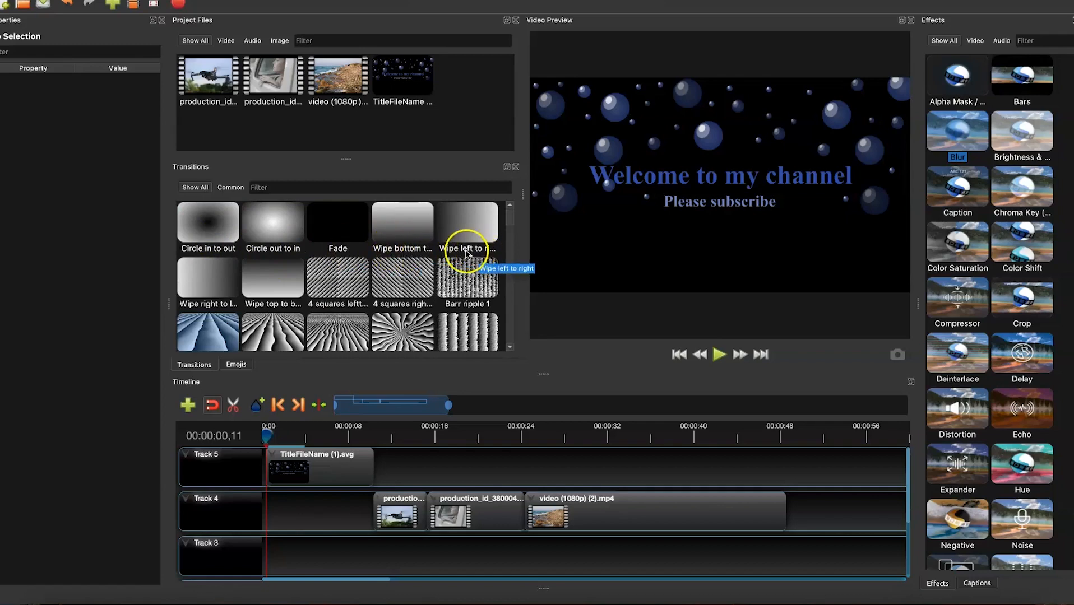
scroll(381, 280, "down", 5)
scroll(362, 281, "down", 3)
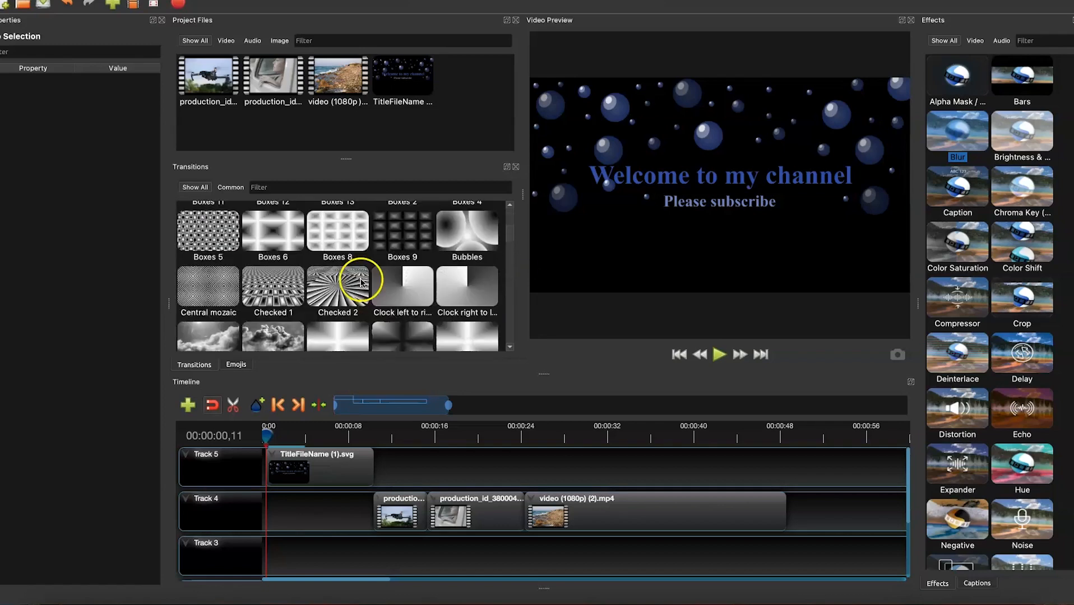
scroll(362, 283, "down", 3)
scroll(360, 285, "down", 12)
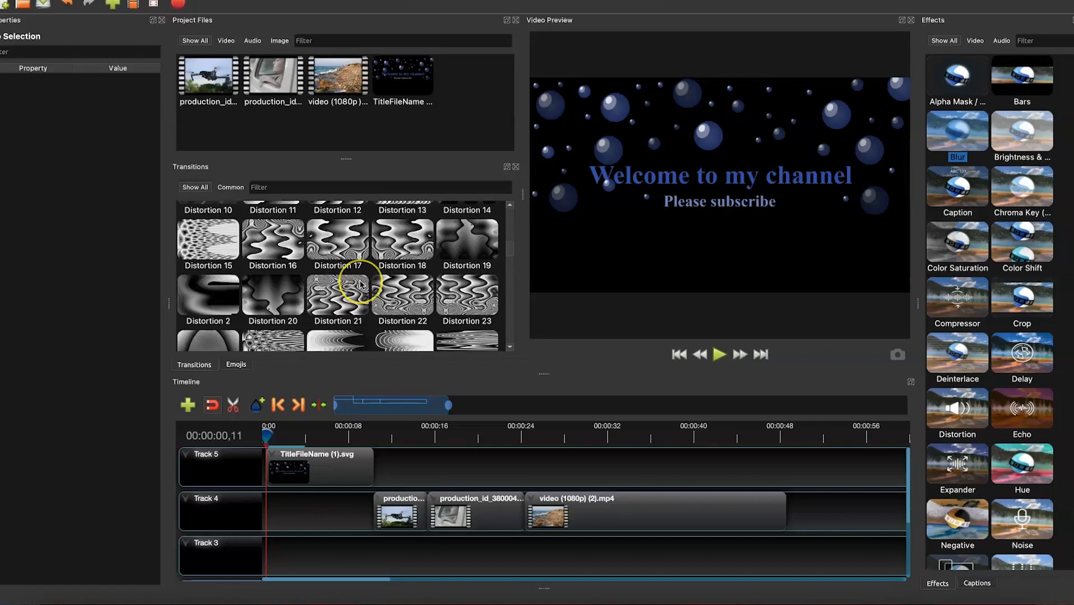
scroll(361, 285, "down", 12)
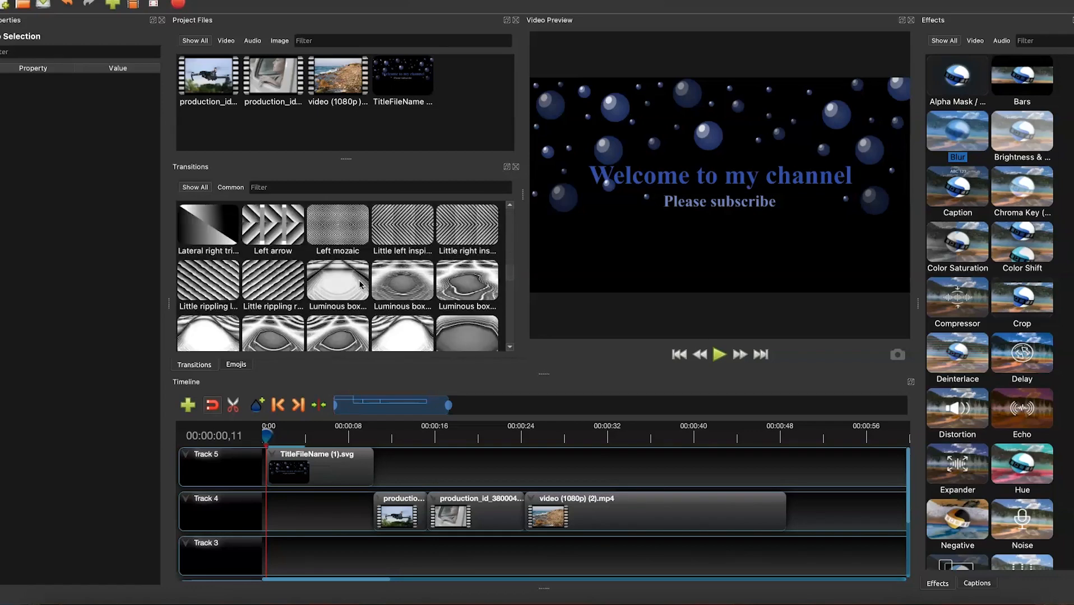
scroll(359, 283, "down", 9)
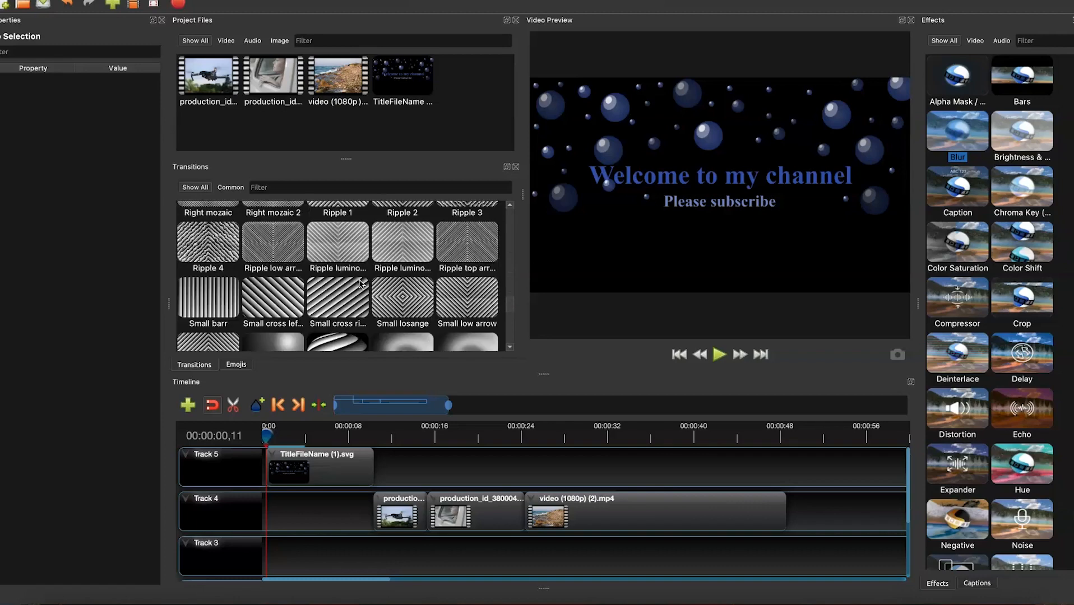
scroll(359, 283, "up", 15)
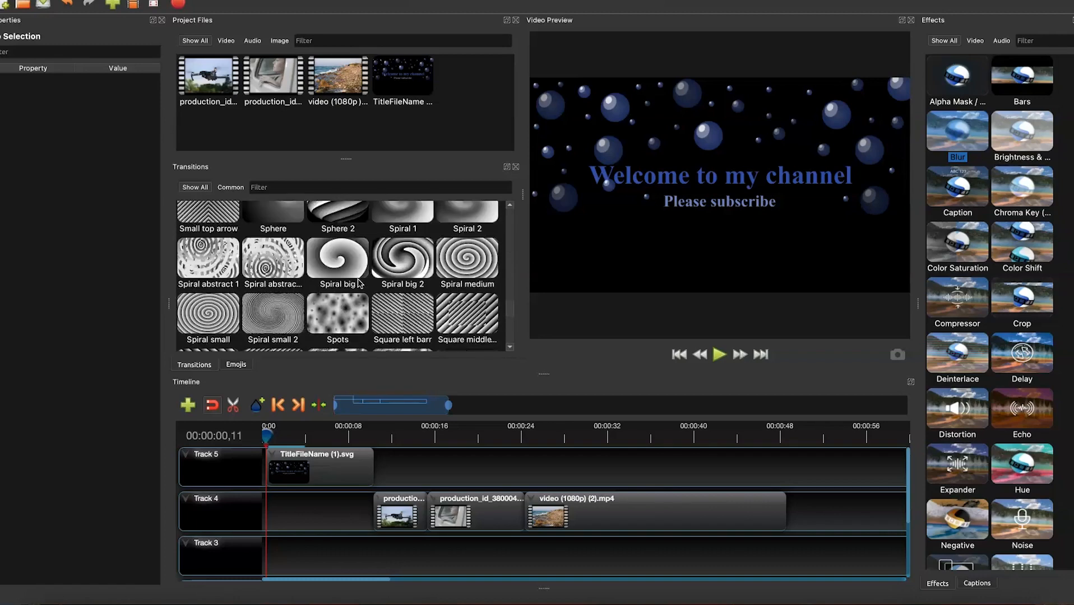
scroll(359, 283, "up", 12)
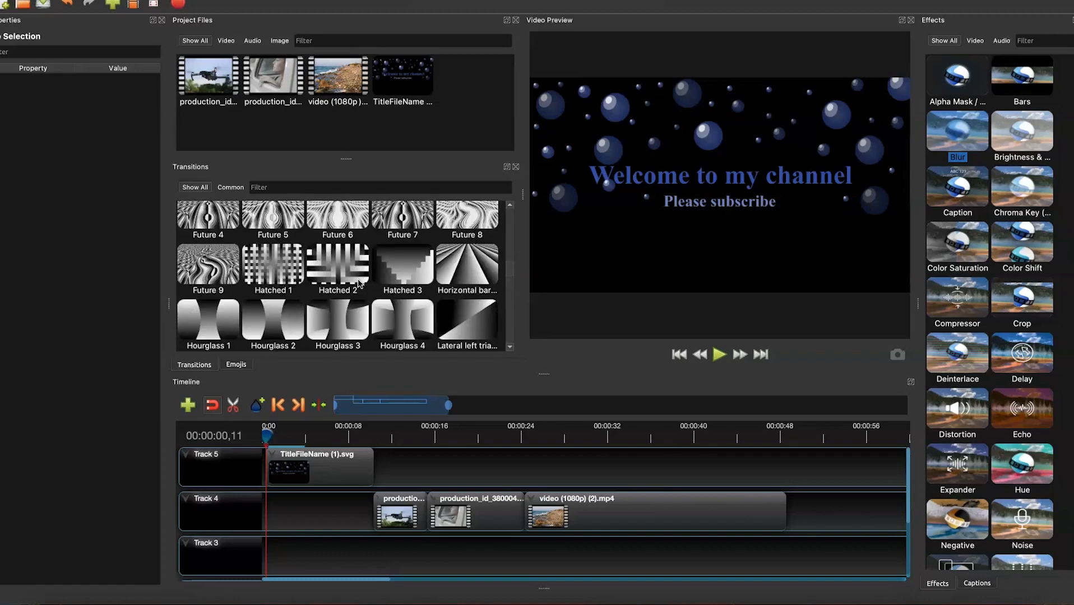
scroll(355, 286, "up", 5)
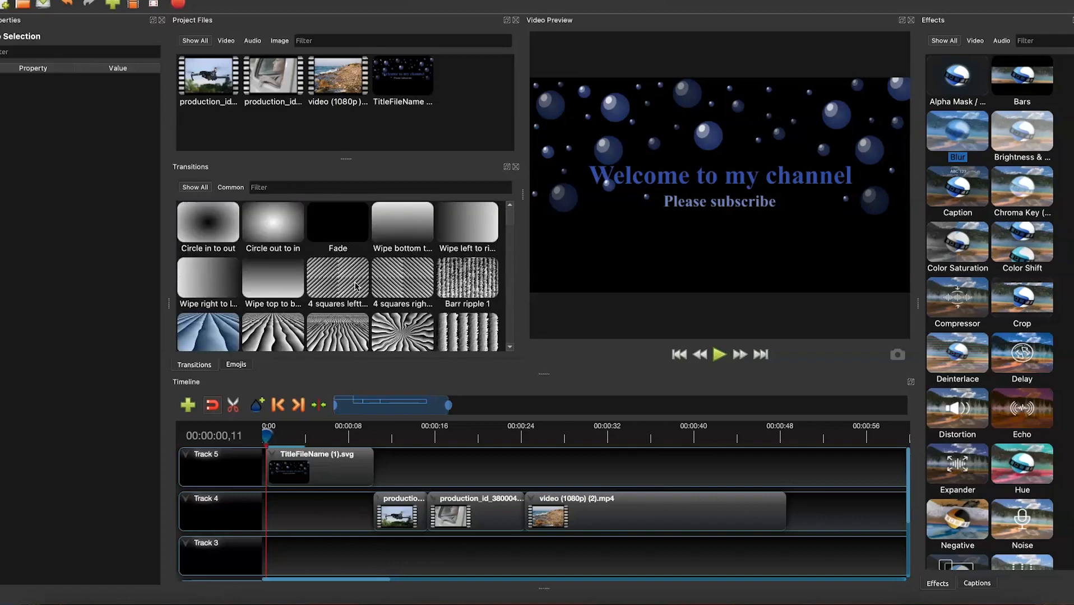
Step: Add the Fade transition over the TitleFileName (1).svg clip on Track 5
left_click(301, 275)
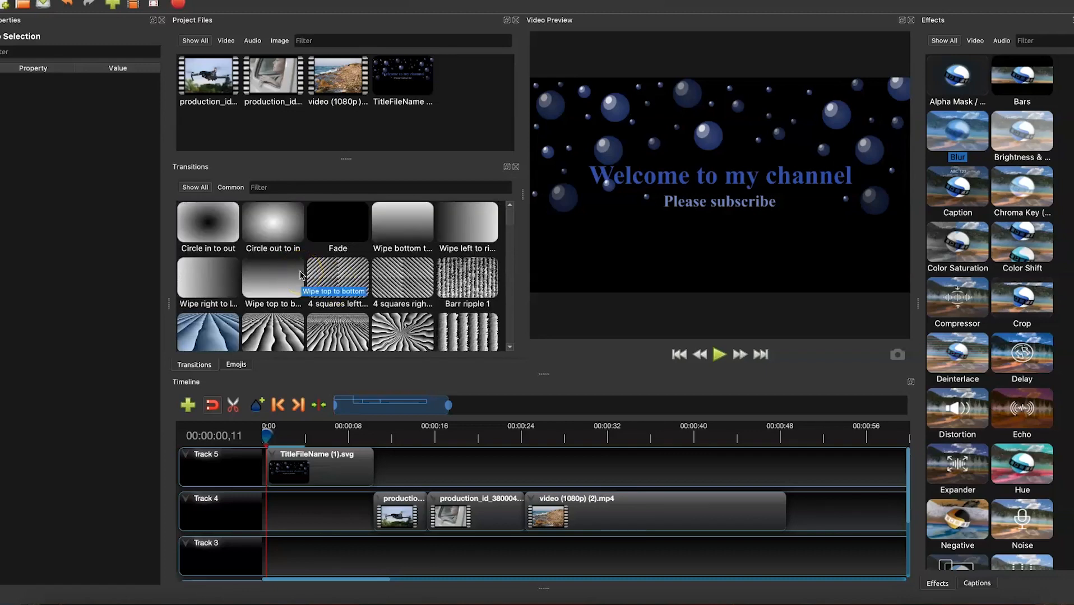
left_click_drag(341, 236, 336, 233)
left_click(336, 226)
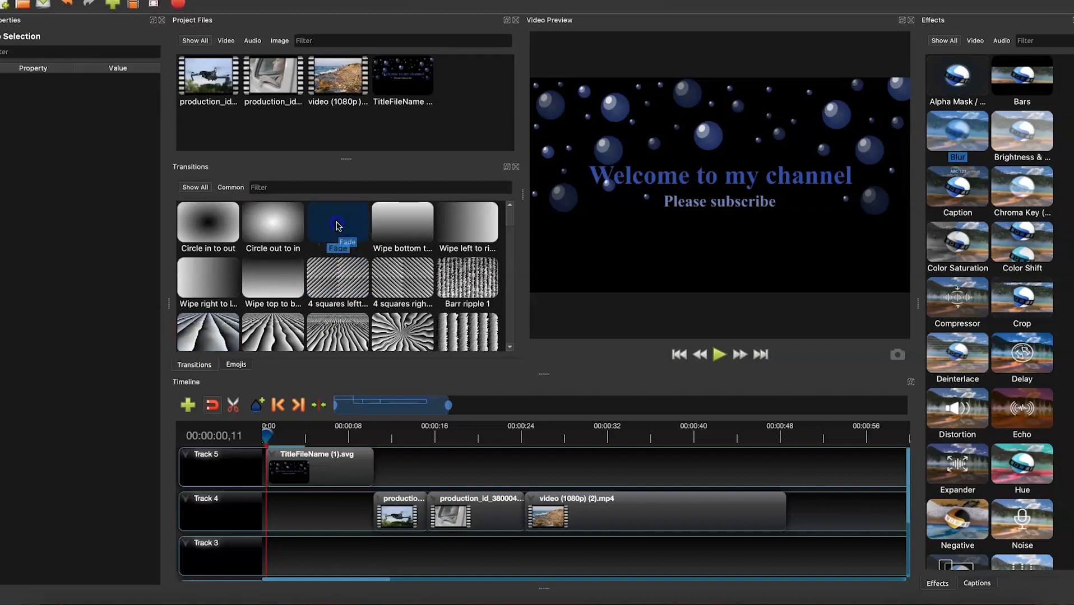
left_click_drag(336, 261, 331, 469)
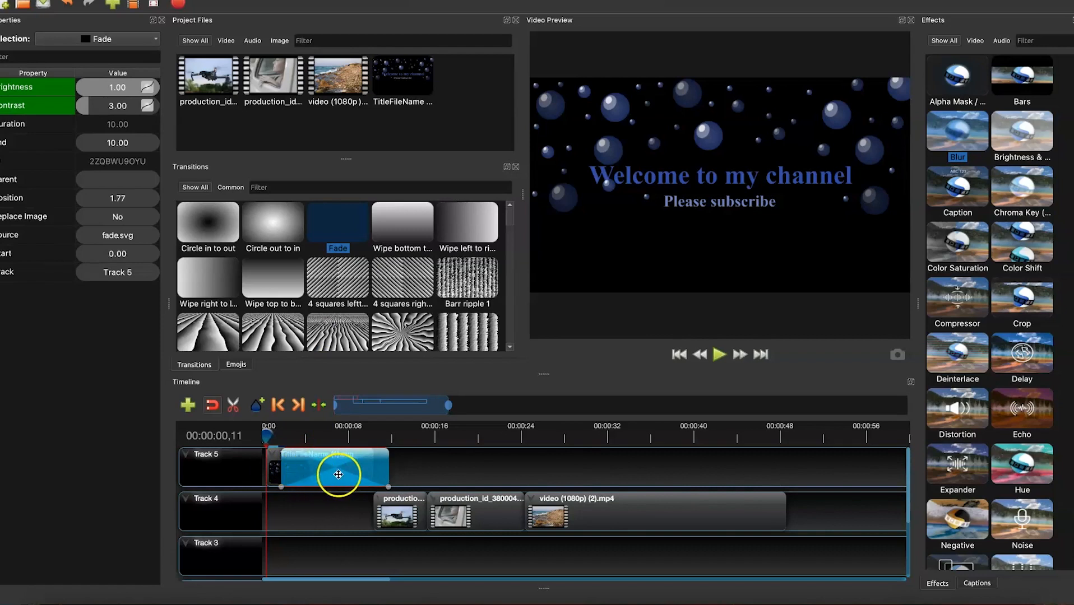
Step: Shorten the Fade transition on Track 5 from its end and set its End value to 1.50
left_click_drag(389, 472, 387, 463)
left_click_drag(387, 466, 348, 467)
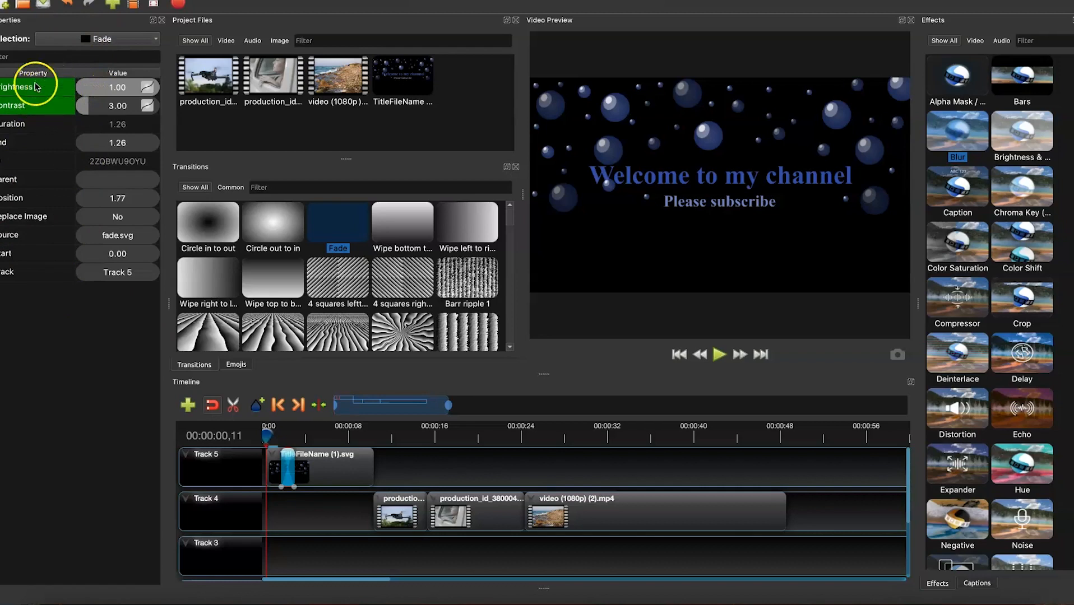
left_click(117, 144)
left_click_drag(116, 146, 118, 148)
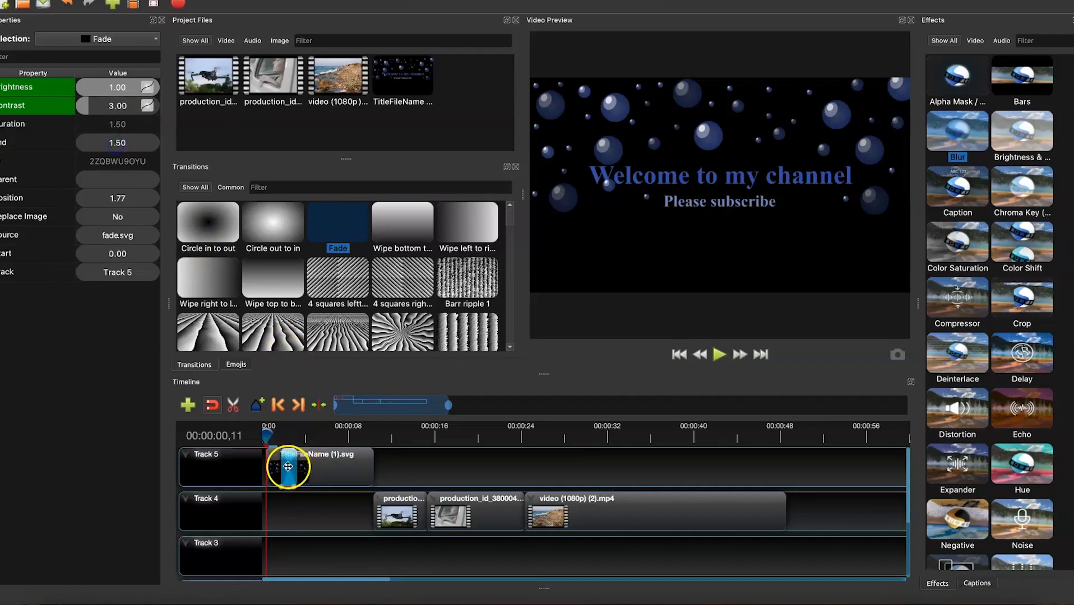
Step: Move the Fade transition to position 0.33 at the start of the title clip and play back the opening
left_click_drag(284, 467, 268, 466)
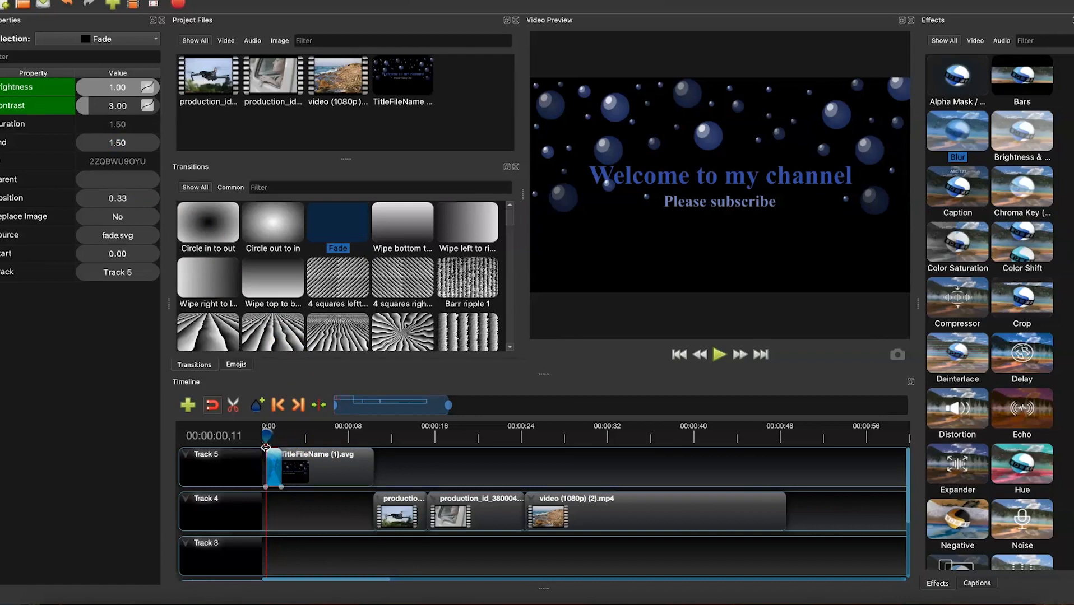
key("space")
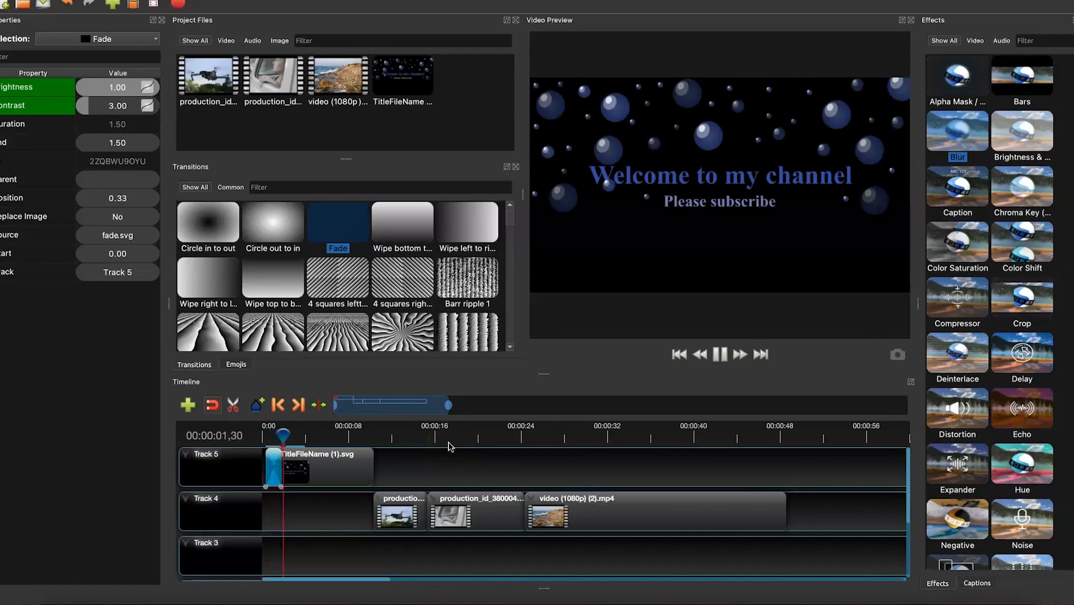
key("space")
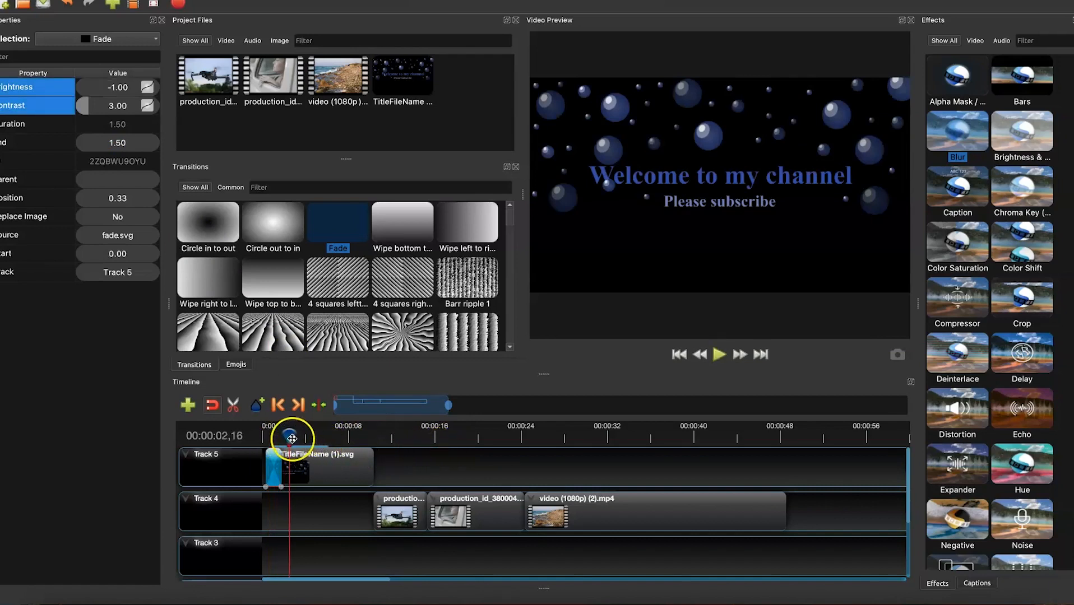
Step: Move the playhead near the title clip's end, then copy the Fade transition and paste it into the empty part of Track 5 after the clip
left_click_drag(293, 439, 357, 445)
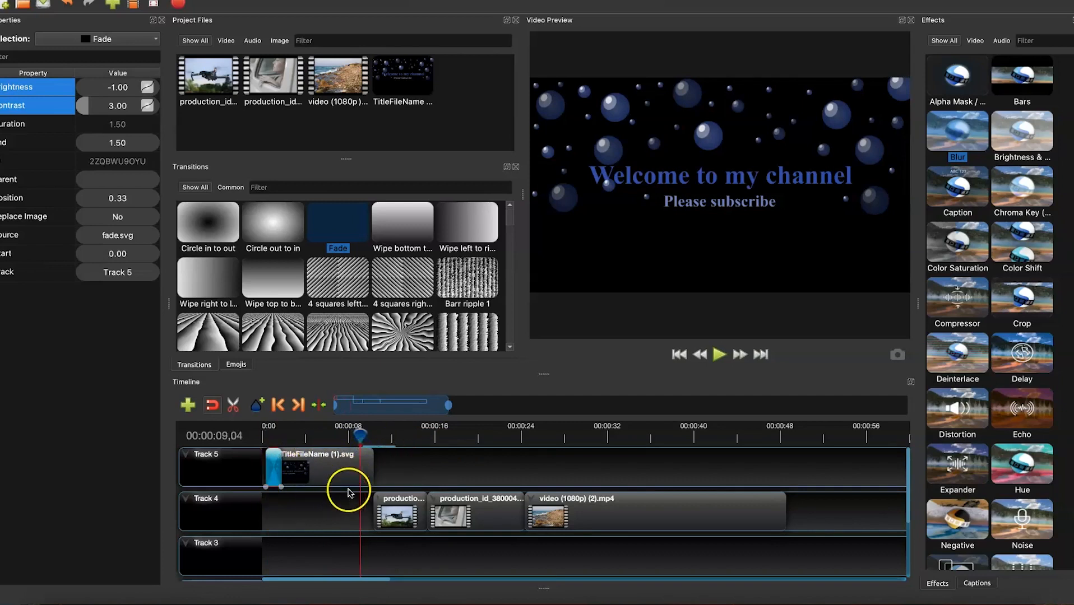
right_click(275, 470)
mouse_move(399, 478)
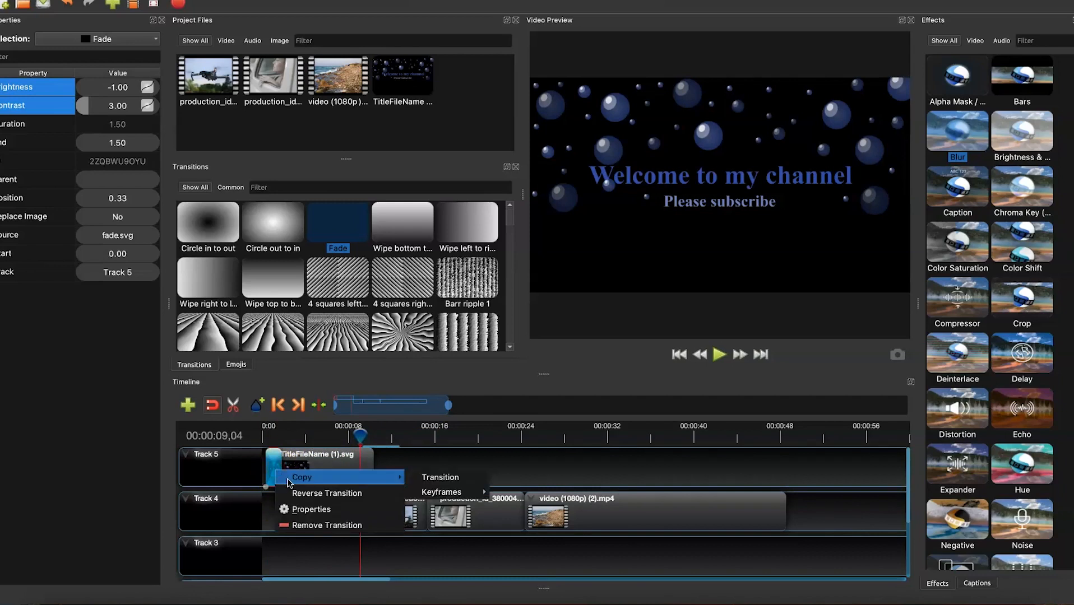
left_click(454, 490)
right_click(408, 474)
left_click(436, 479)
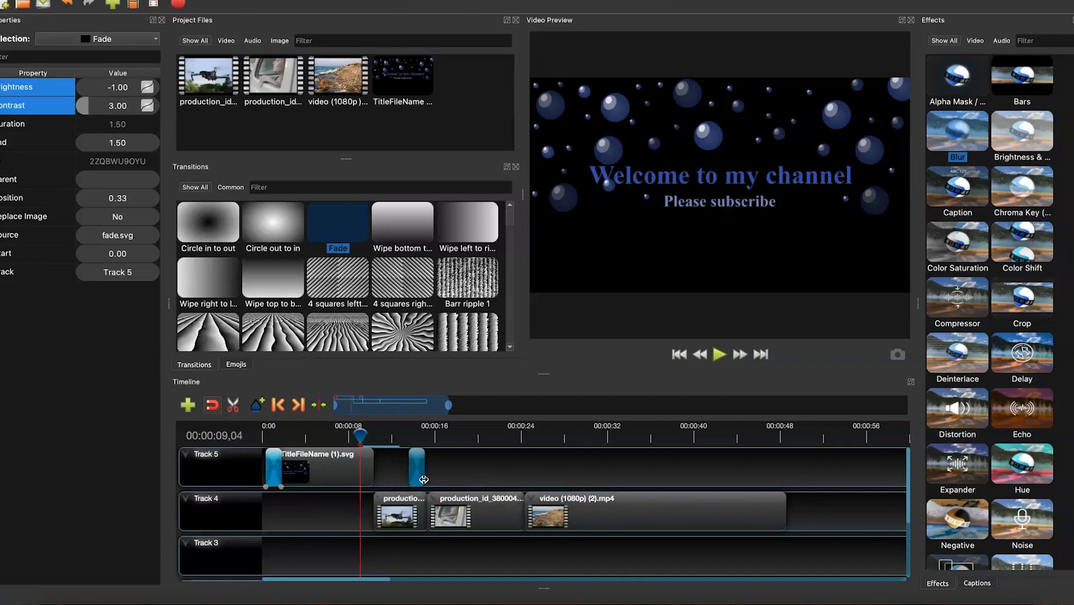
Step: Move the second Fade transition on Track 5 to the end of the title clip, at about 9.10 seconds, and preview it
left_click_drag(417, 470, 372, 470)
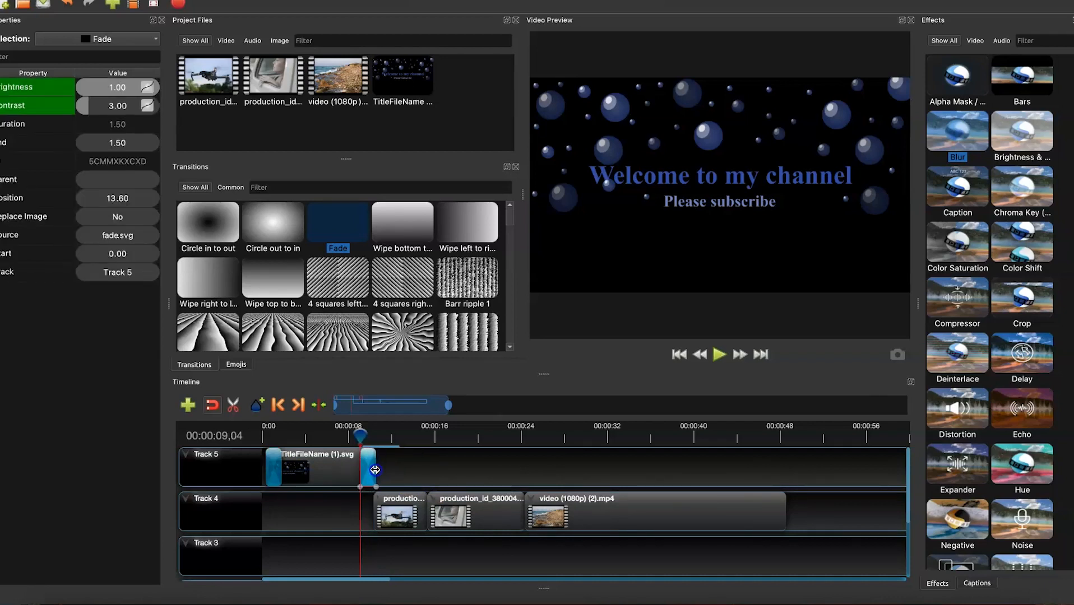
left_click(375, 471)
left_click_drag(359, 432, 356, 437)
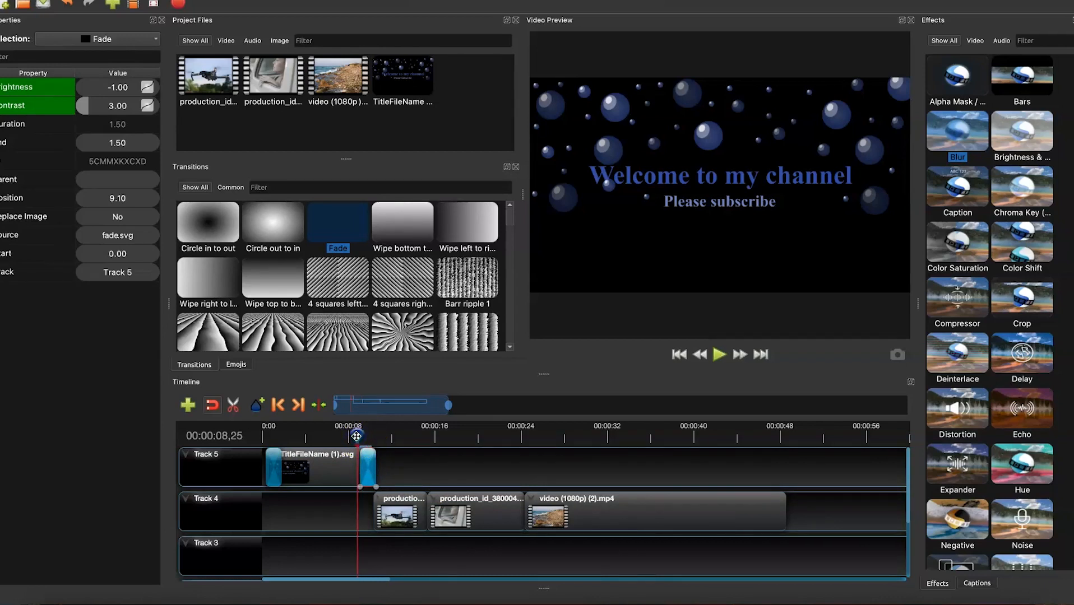
left_click(371, 449)
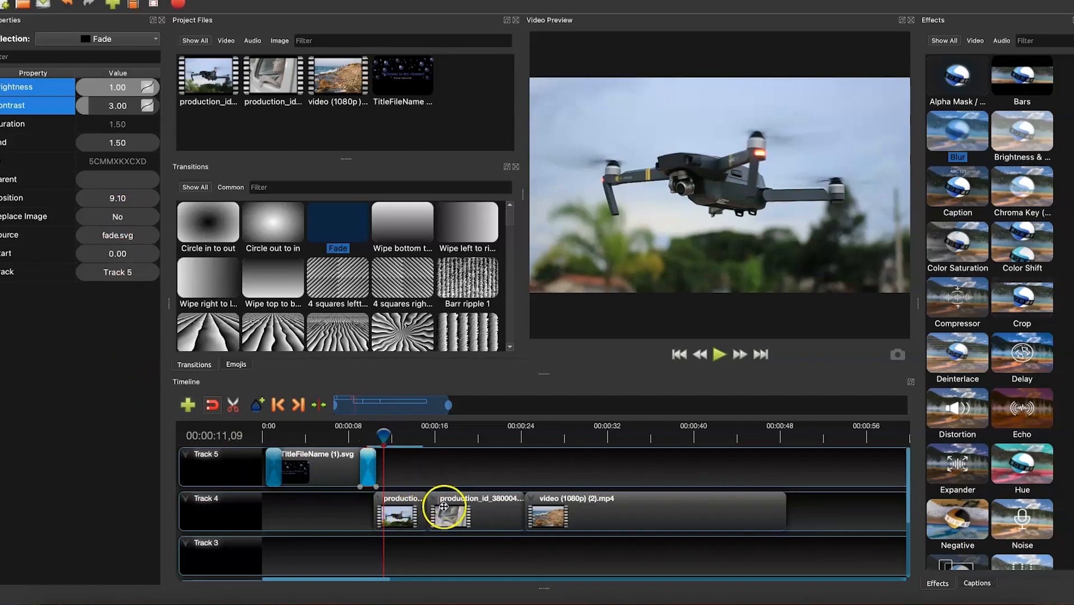
Step: Add a Wipe bottom to top transition between the first two Track 4 video clips and shorten it to about 1.64 seconds
left_click_drag(389, 439, 414, 439)
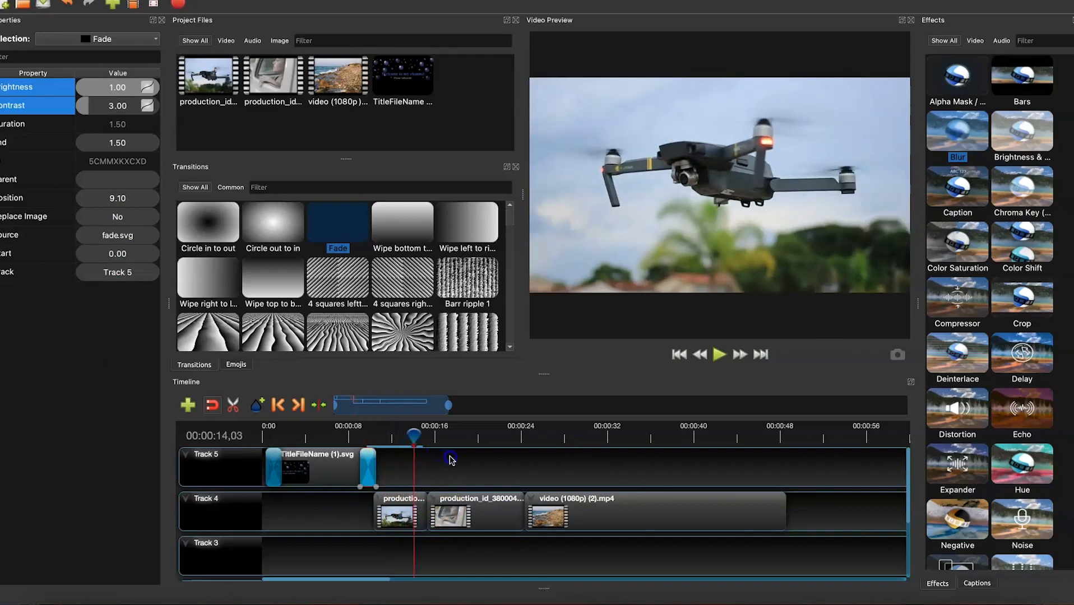
mouse_move(416, 436)
left_mouse_down()
mouse_move(445, 438)
mouse_move(409, 436)
left_mouse_up()
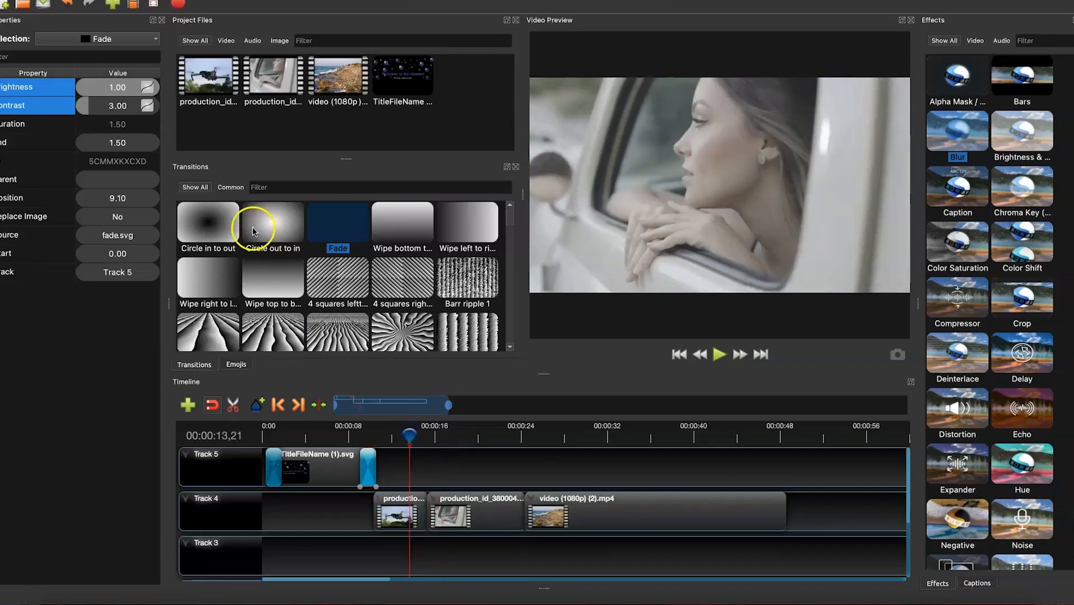
left_click(401, 225)
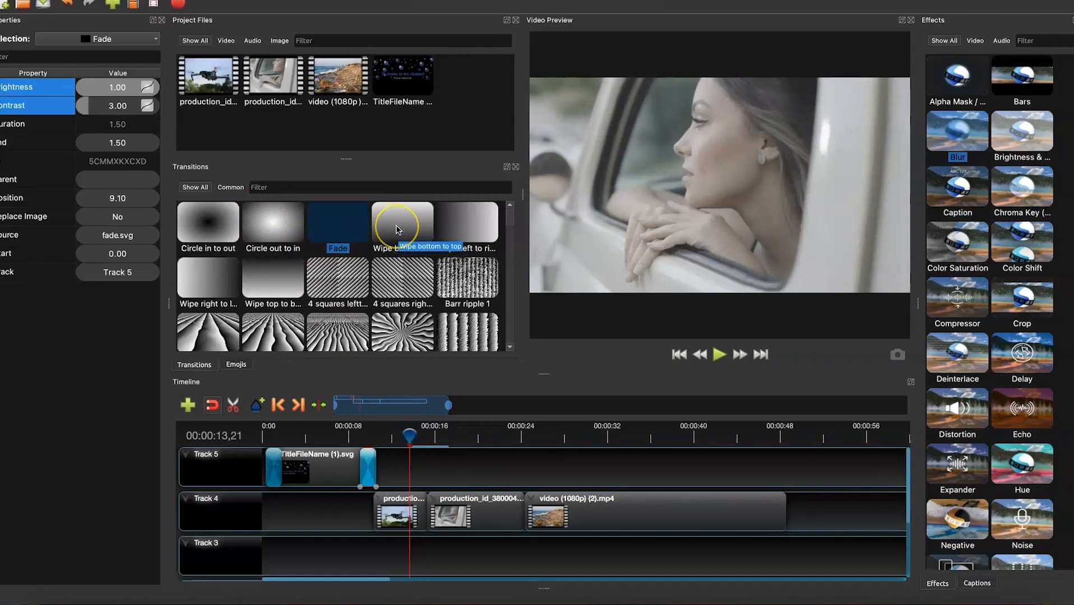
left_click_drag(396, 230, 416, 501)
left_click(524, 511)
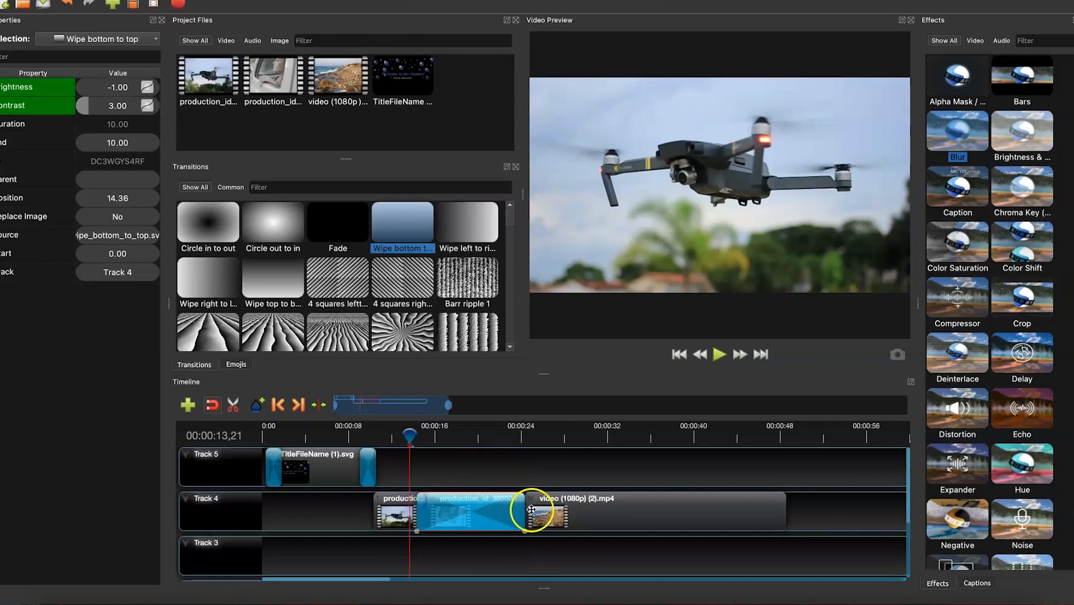
left_click_drag(518, 514, 442, 513)
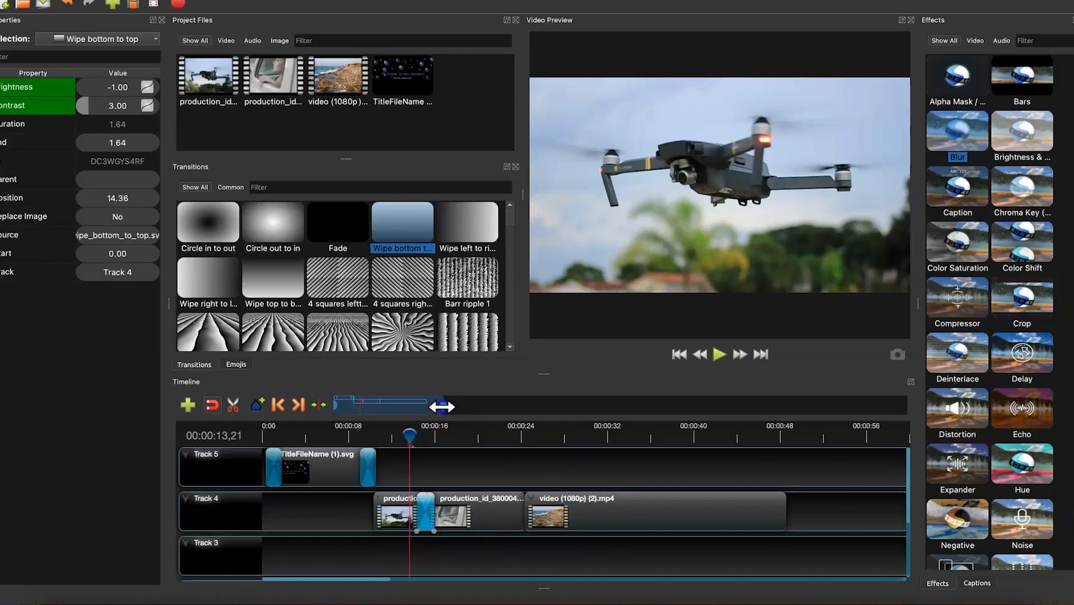
Step: Trim the start of the Wipe bottom to top transition to about 14.63 seconds and play it back
left_click_drag(418, 407, 416, 407)
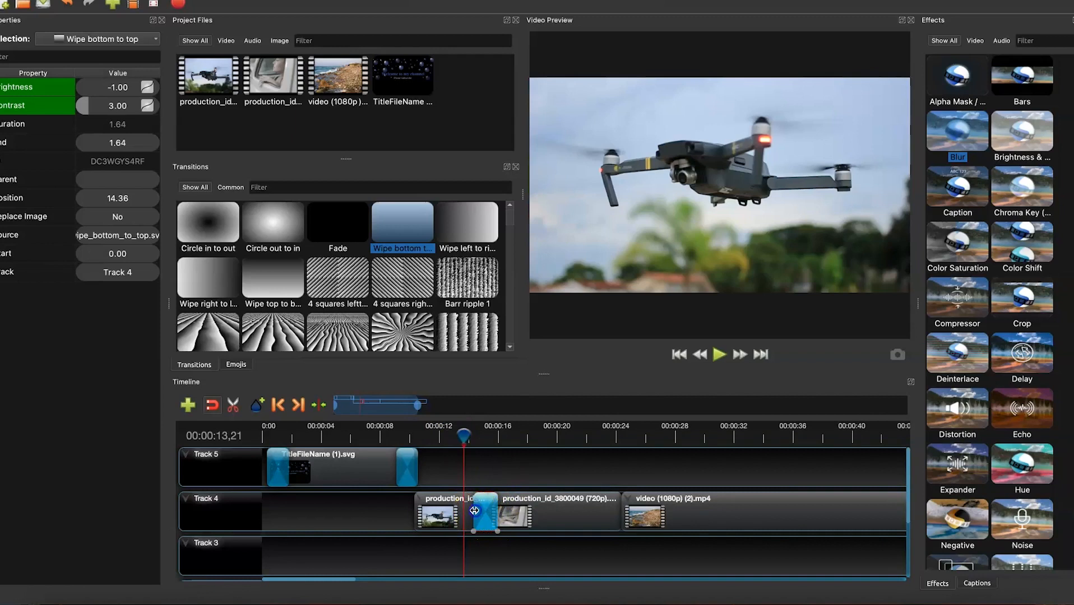
left_click_drag(464, 436, 469, 440)
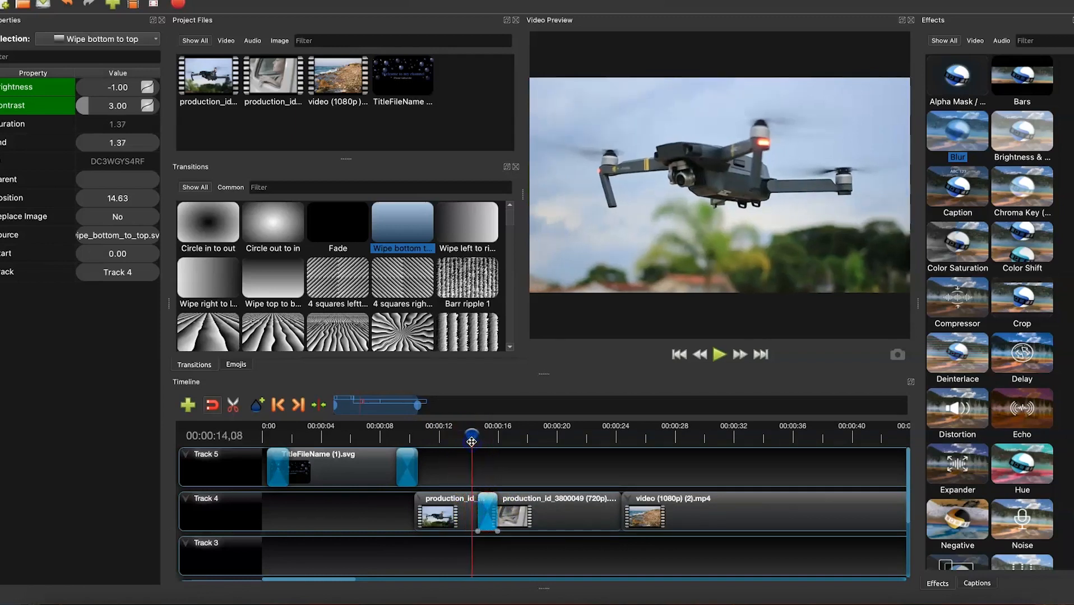
key("space")
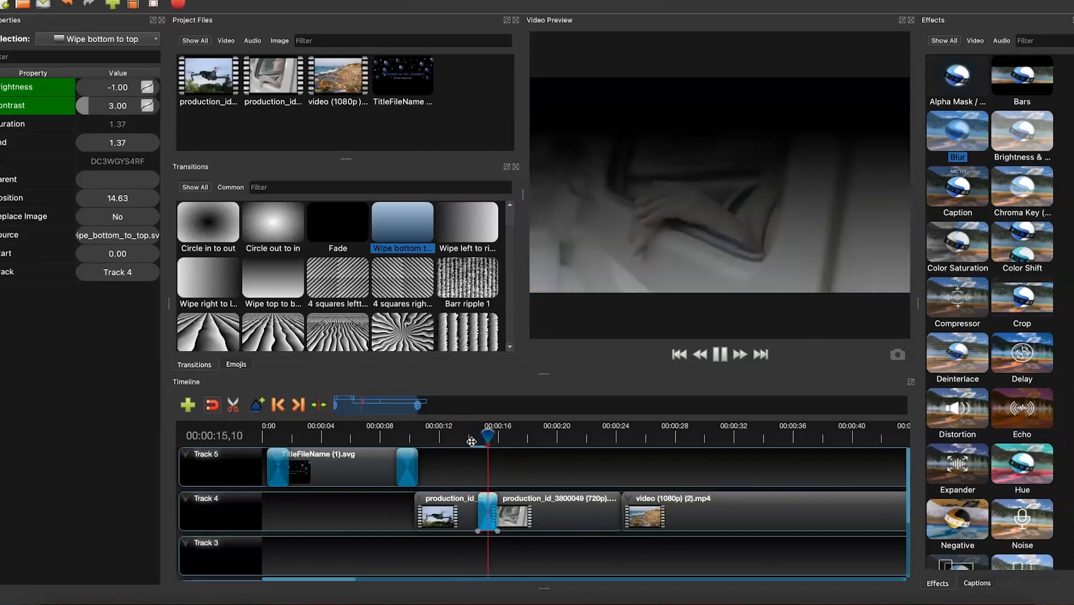
key("space")
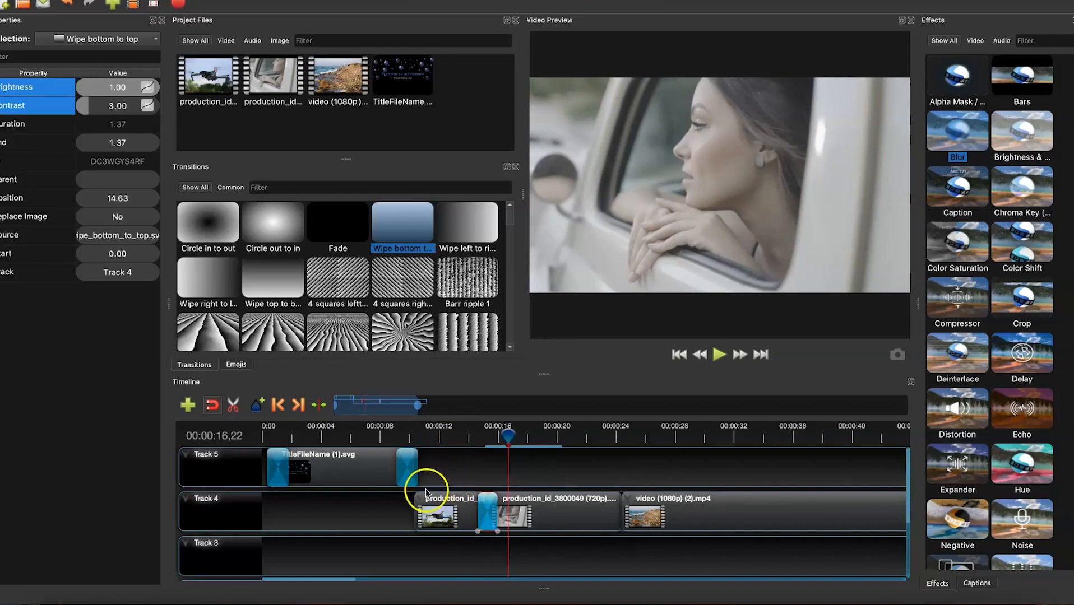
Step: Reverse the Fade transition at the end of the title clip on Track 5
left_click(406, 469)
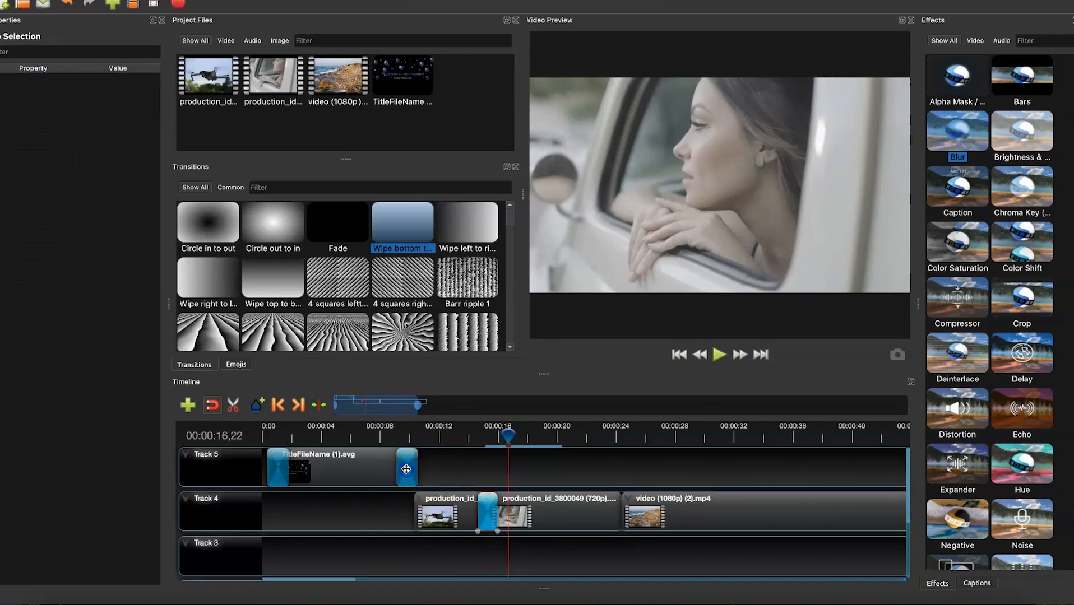
left_click(407, 469)
right_click(406, 469)
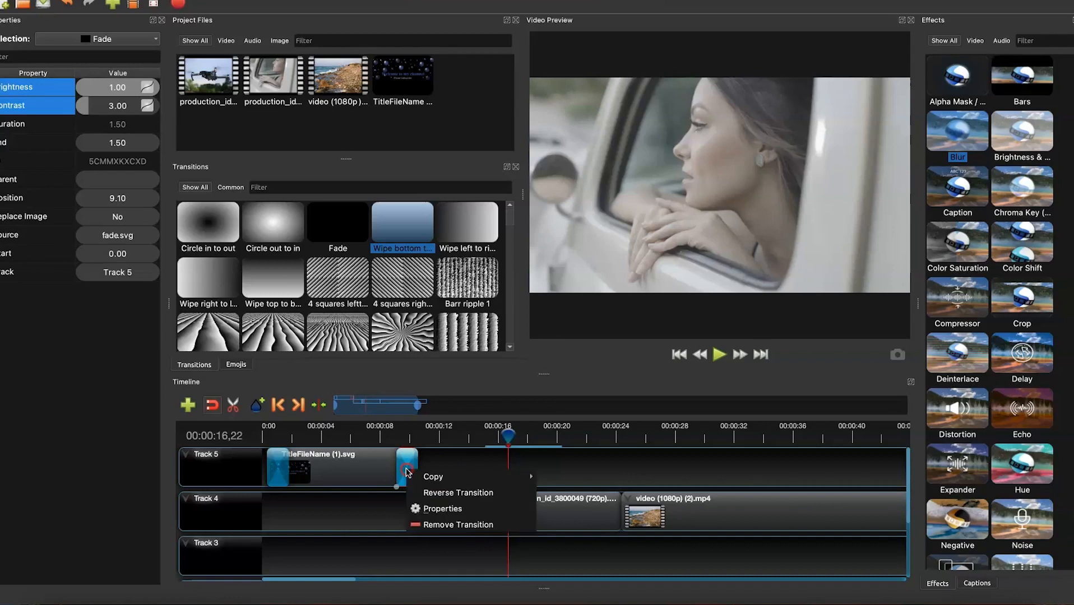
left_click(442, 497)
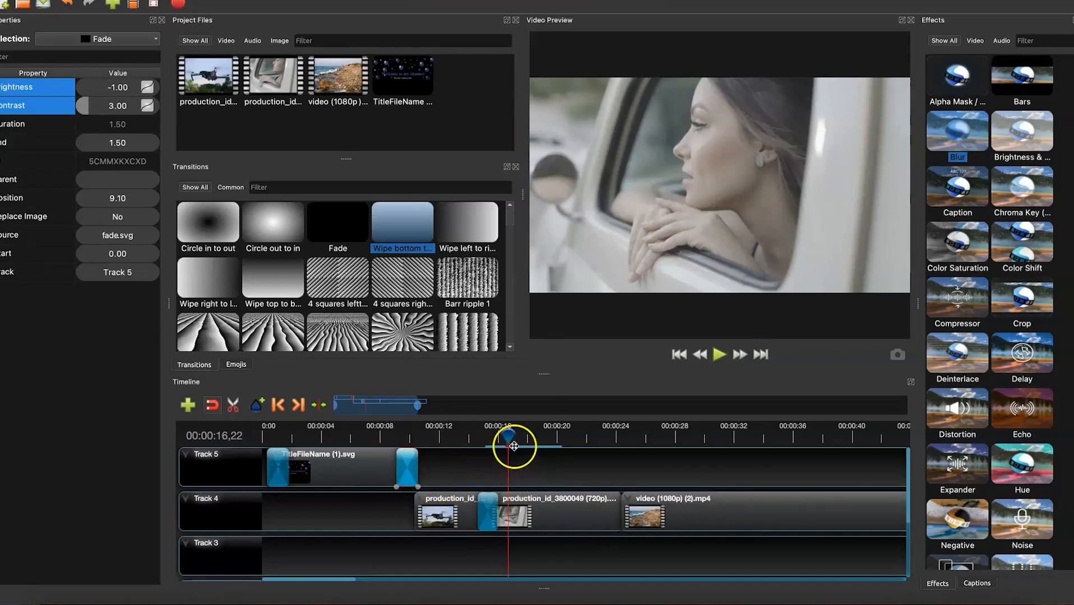
Step: Add a Wipe left to right transition between the second and third Track 4 clips, shorten it to about 1.05 seconds, and play it back
left_click_drag(510, 438, 537, 438)
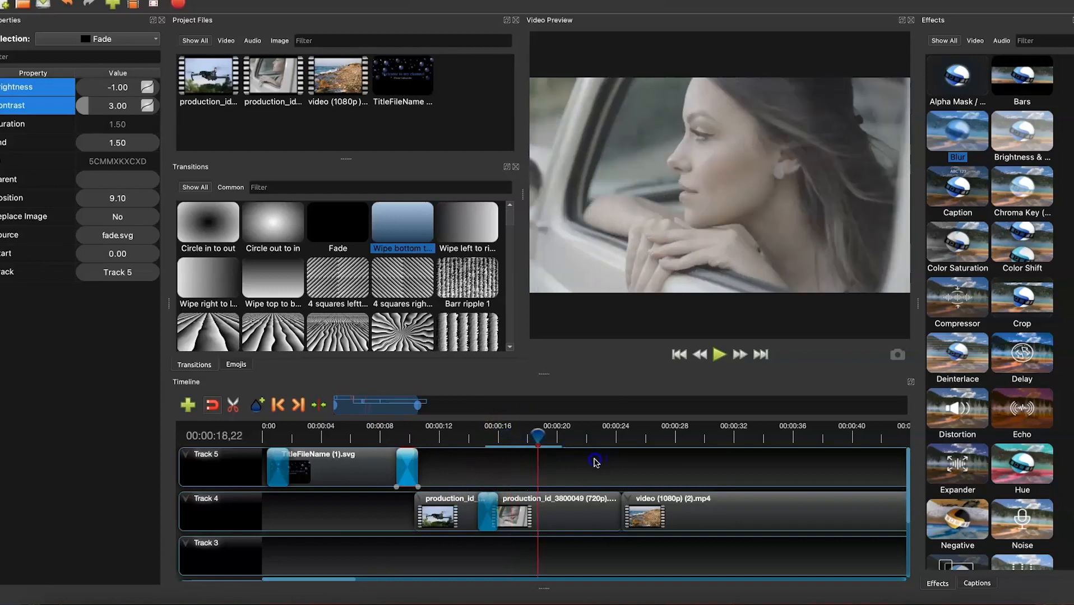
left_click(598, 439)
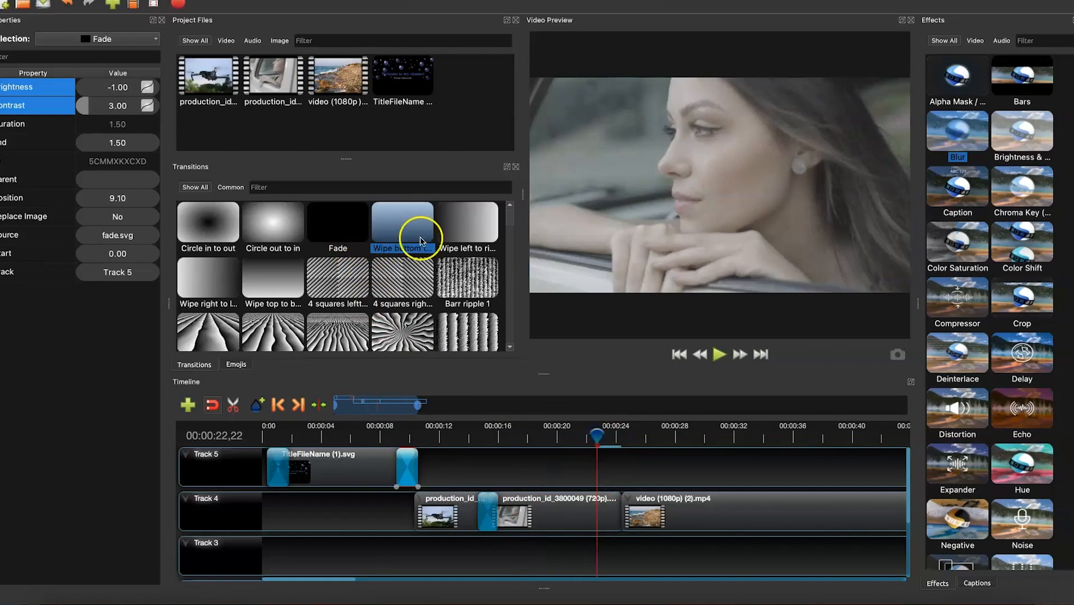
left_click_drag(463, 235, 598, 499)
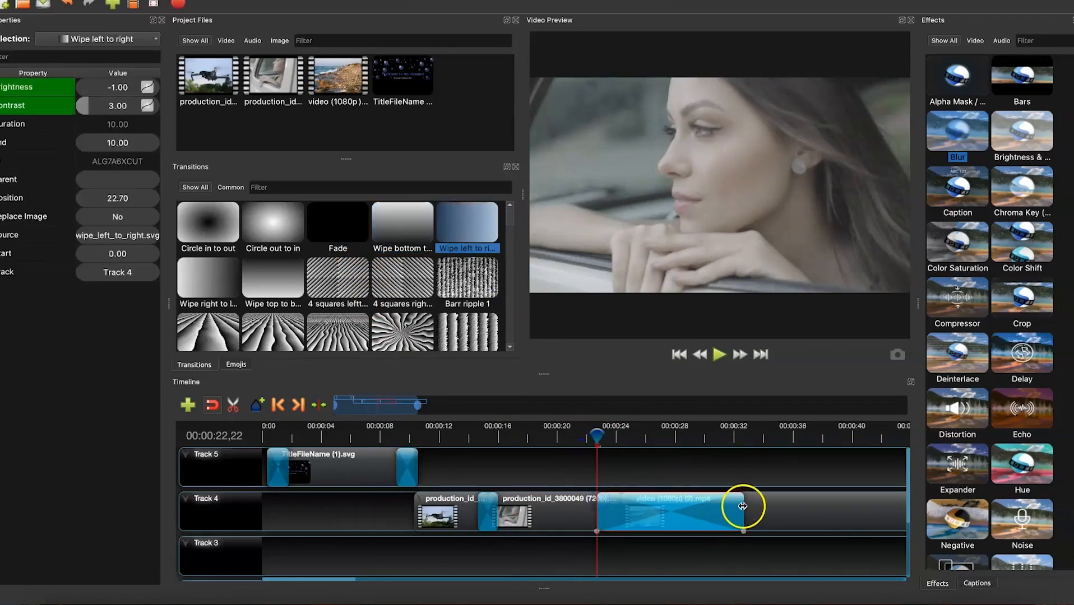
left_click_drag(747, 509, 619, 511)
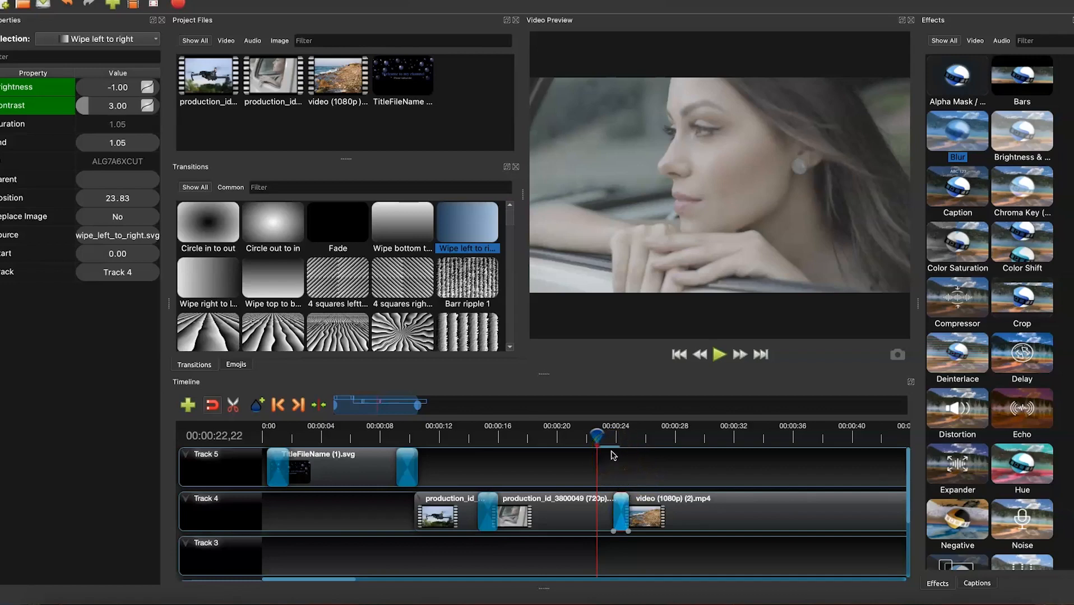
key("space")
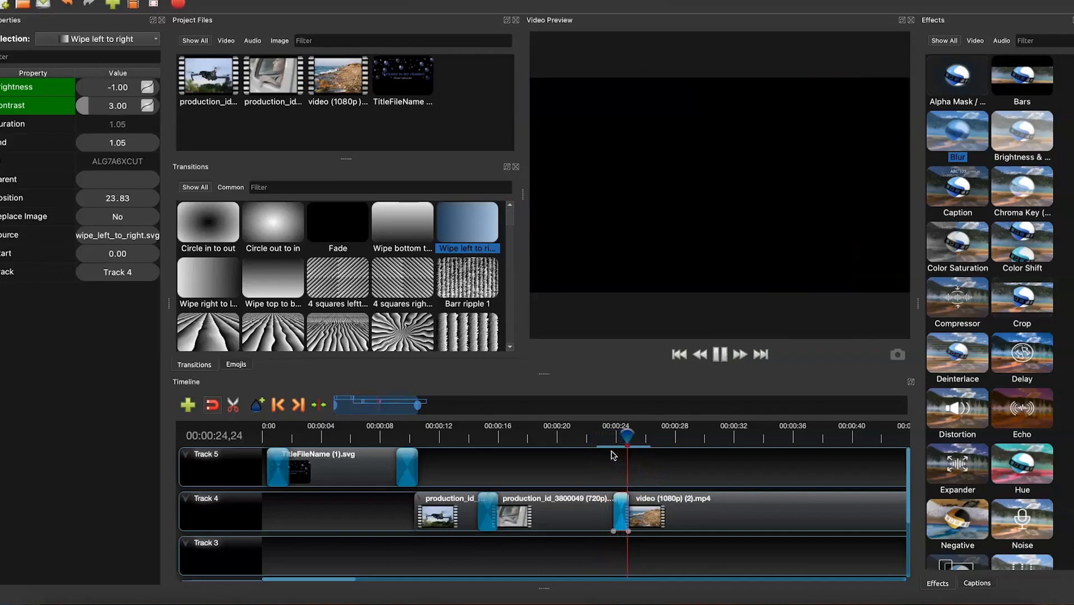
key("space")
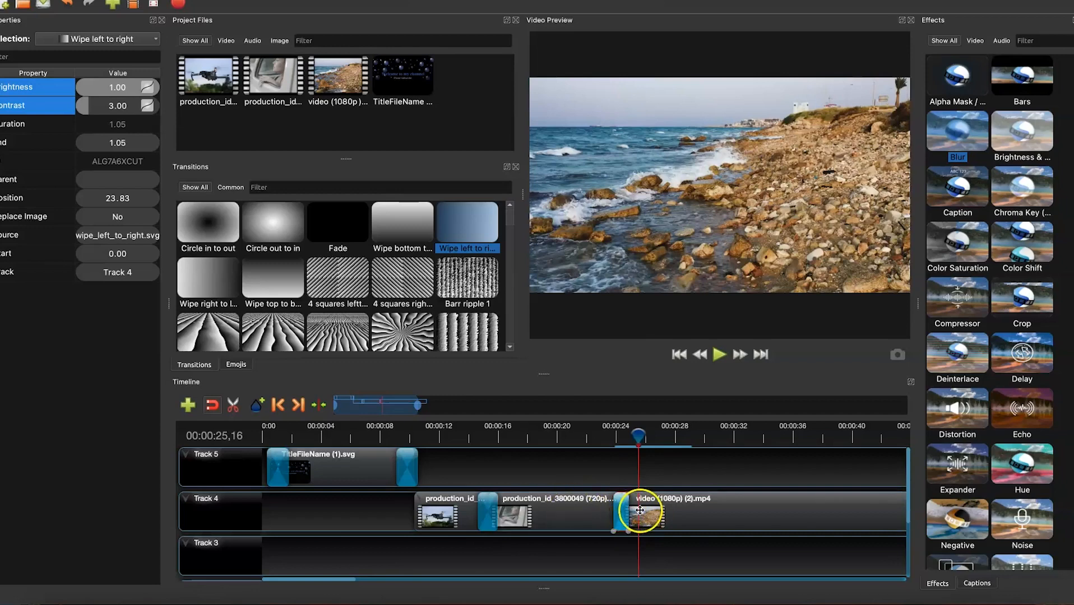
Step: Import "Book That change my paspective_2_1.mp4" from the Videos folder inside Openshot Video Editor into the project files
left_click_drag(417, 405, 506, 405)
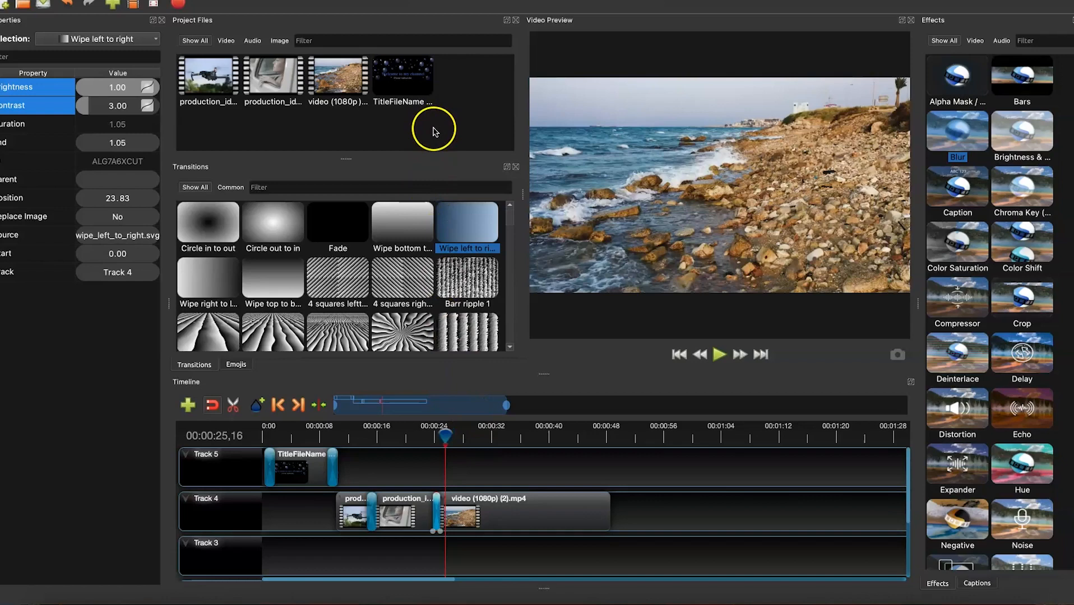
right_click(273, 120)
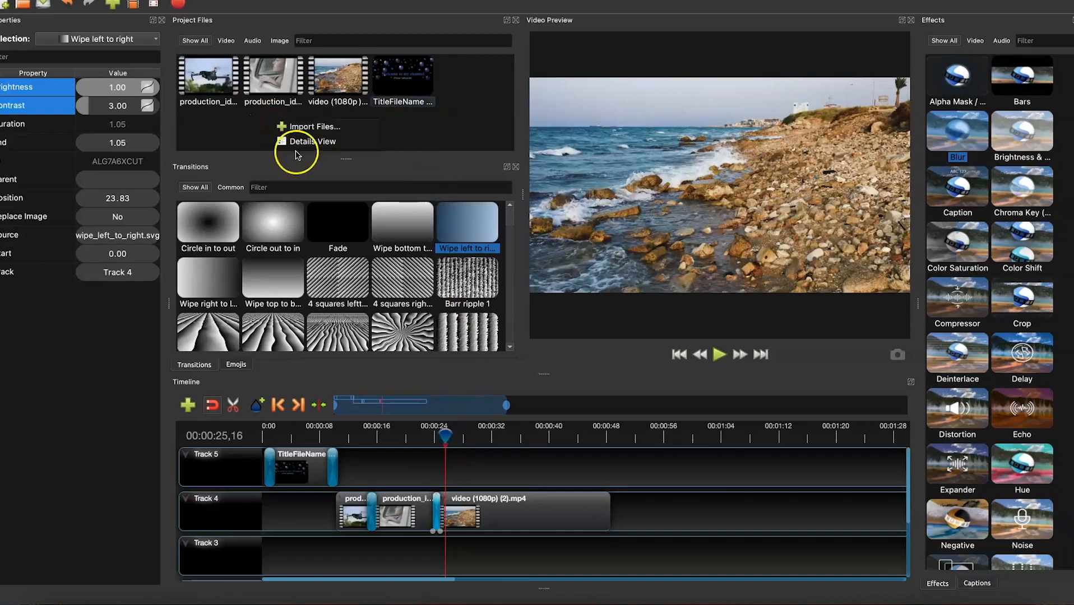
left_click(296, 127)
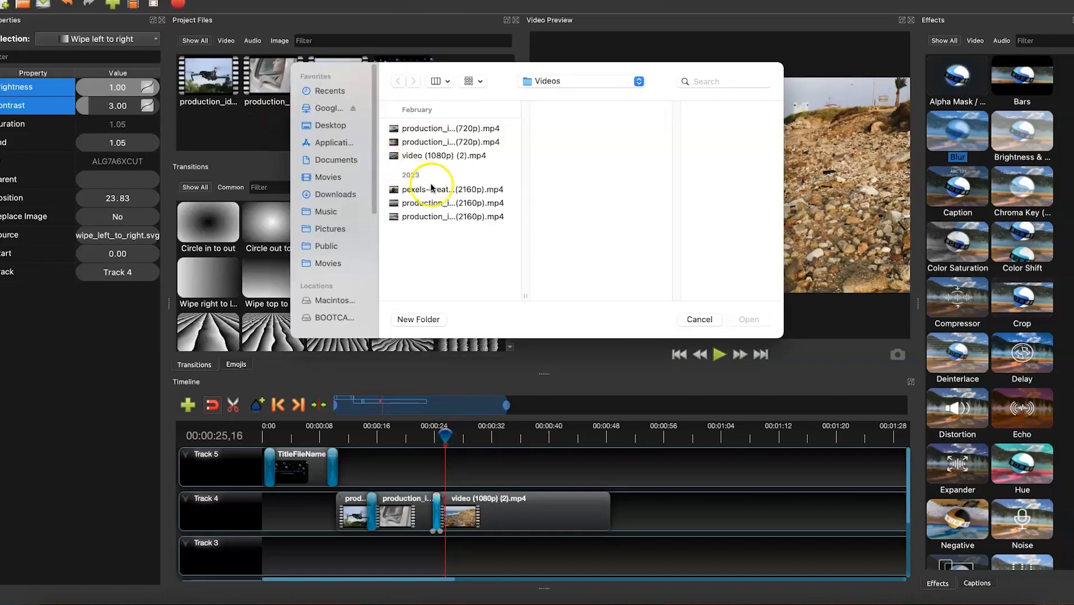
left_click(555, 82)
left_click(569, 199)
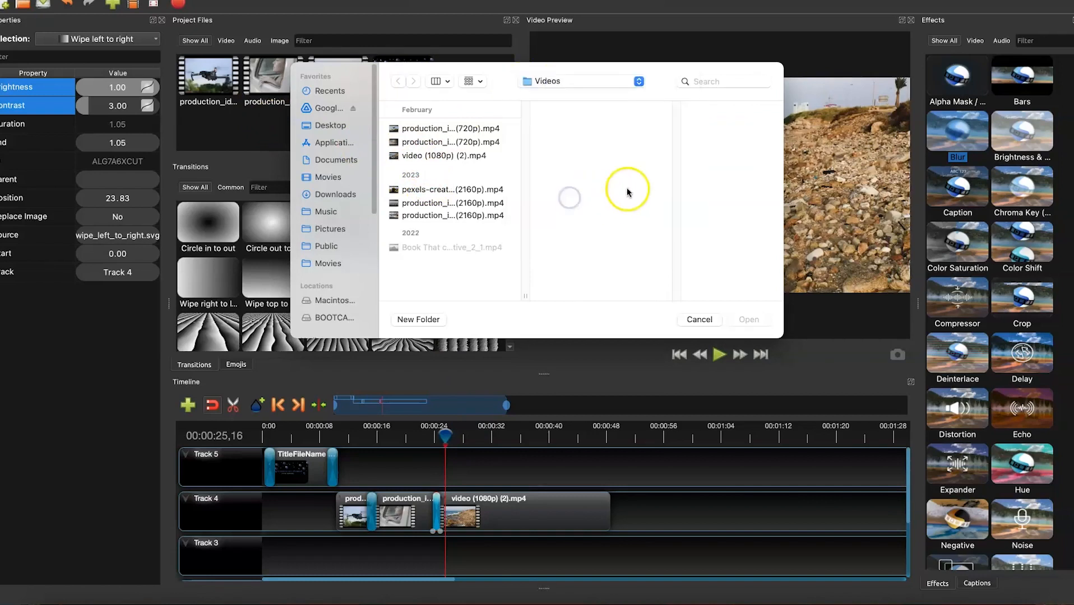
left_click(572, 82)
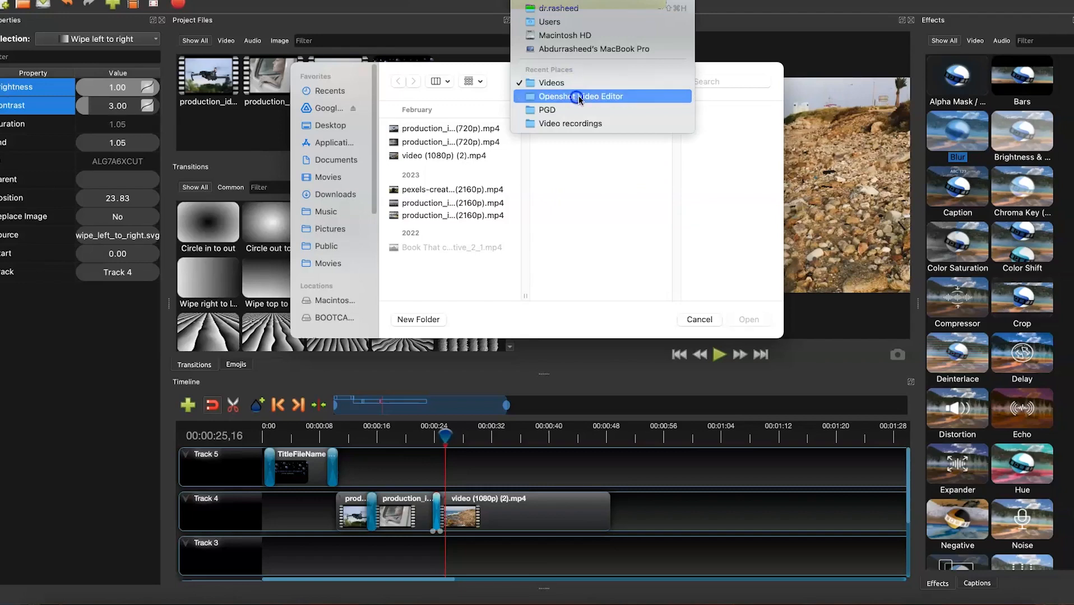
left_click(577, 97)
left_click(592, 223)
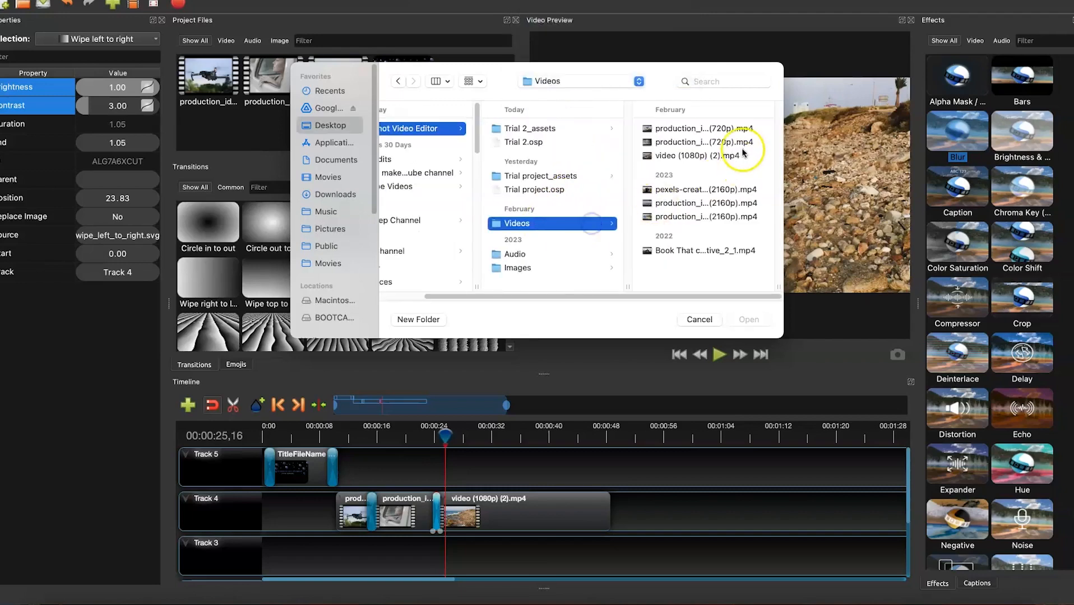
left_click(708, 250)
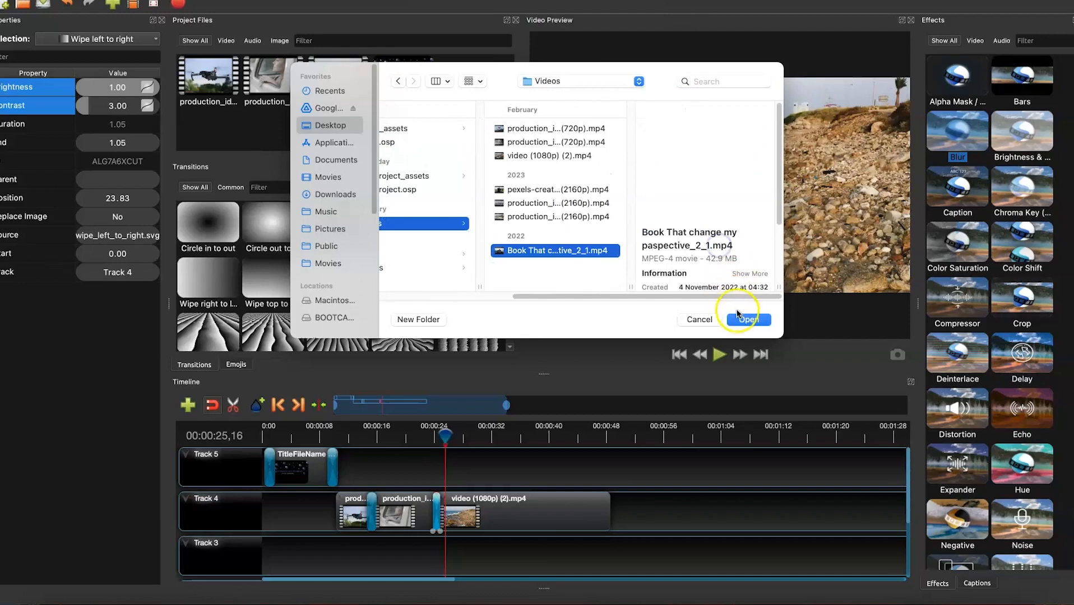
left_click(740, 317)
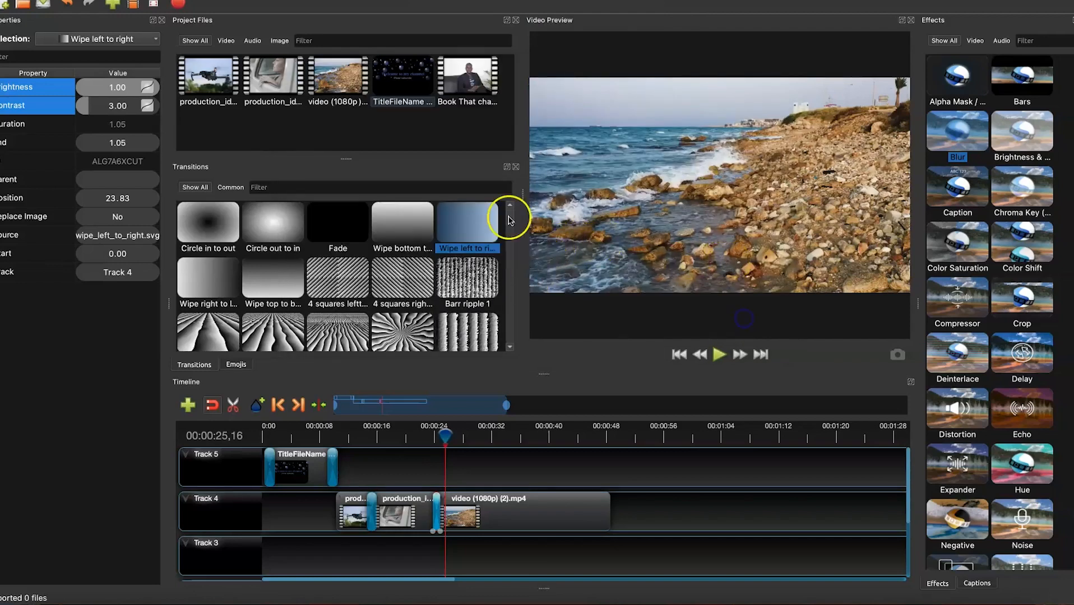
Step: Place the imported book video on Track 4 after the beach clip, at about 52.61 seconds, and preview a frame from it
left_click_drag(472, 89, 577, 508)
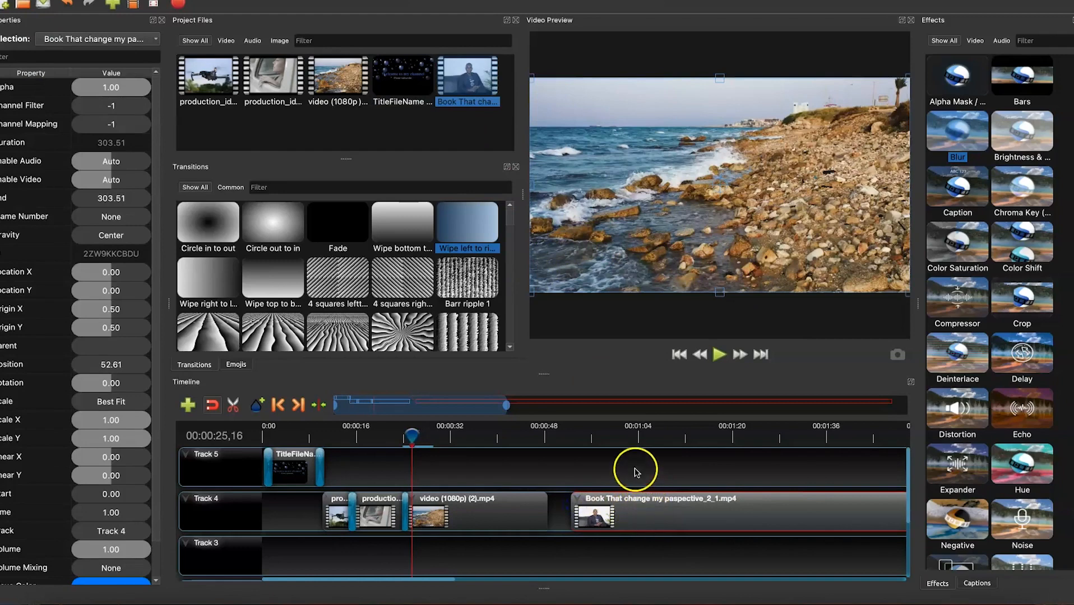
left_click(624, 442)
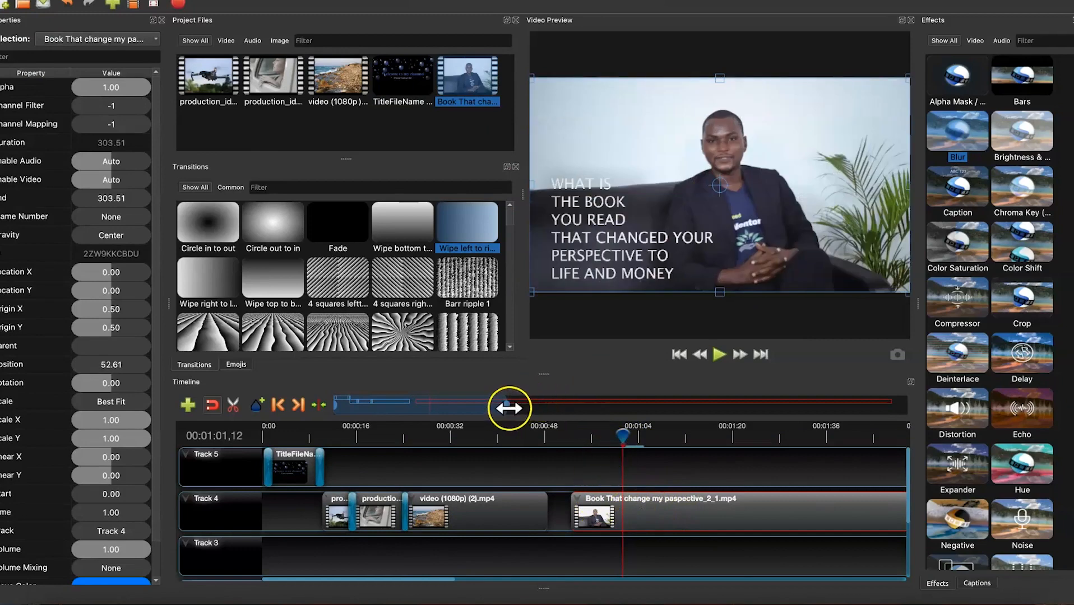
Step: Split the book video on Track 4 with the Razor tool, a few seconds after the 00:01:06 mark
left_click_drag(518, 408, 585, 414)
left_click_drag(635, 415, 764, 406)
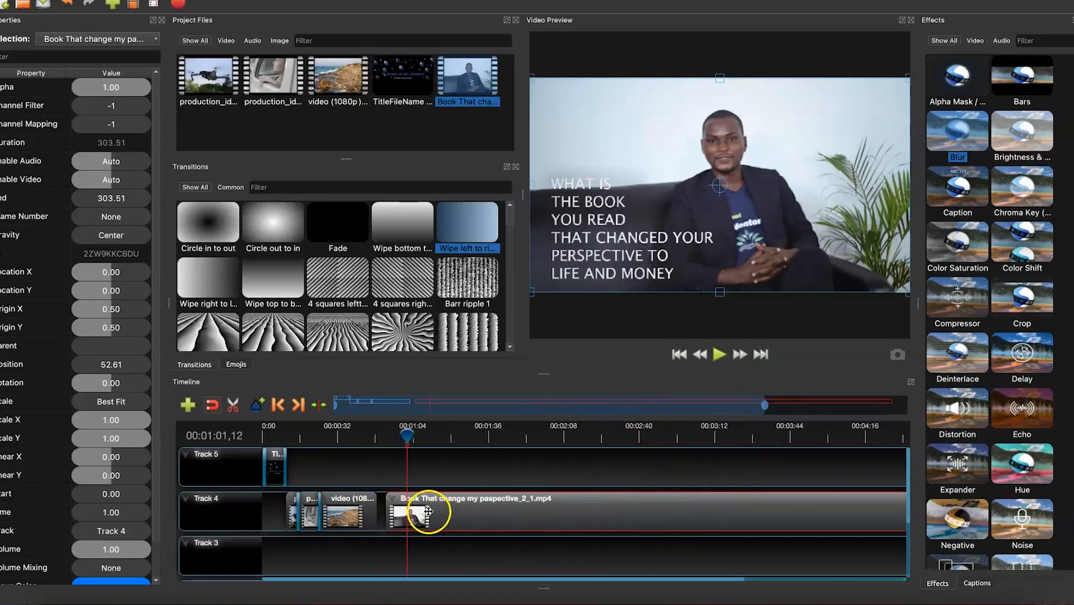
left_click_drag(398, 437, 411, 436)
left_click(234, 406)
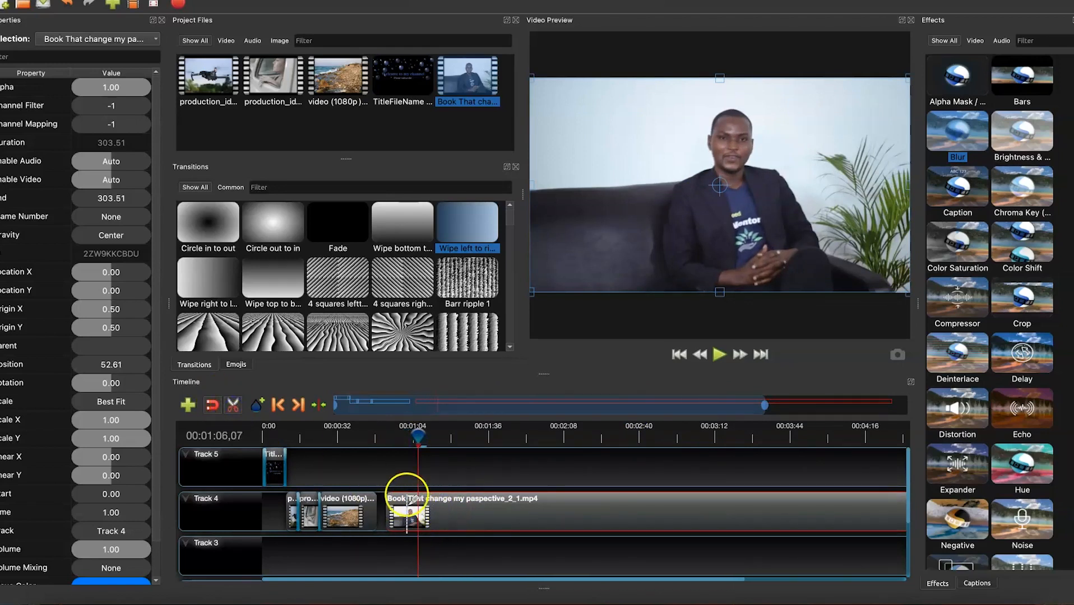
left_click(430, 500)
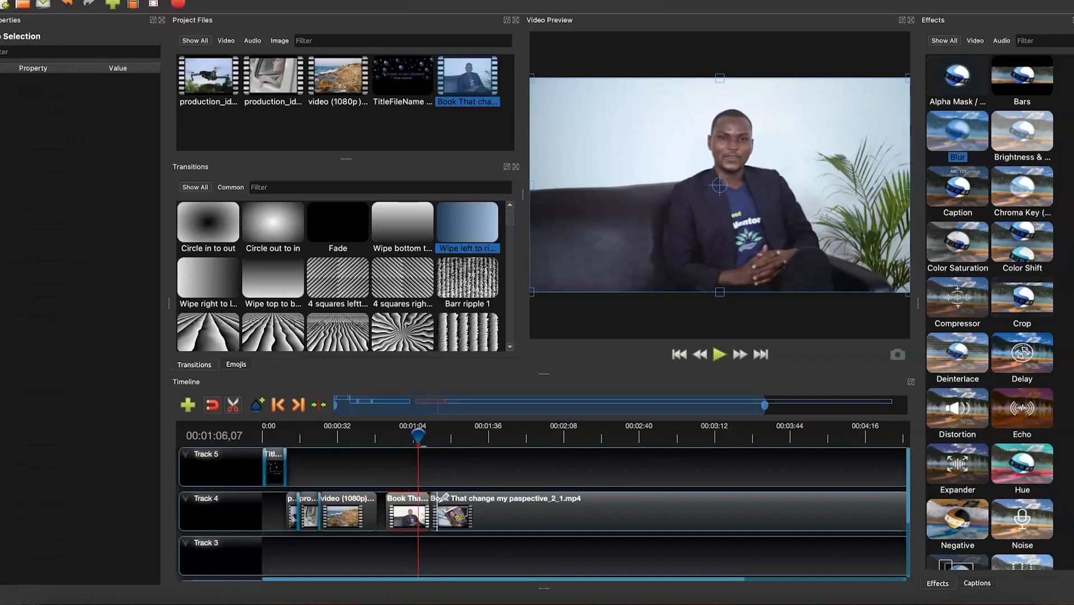
left_click(233, 404)
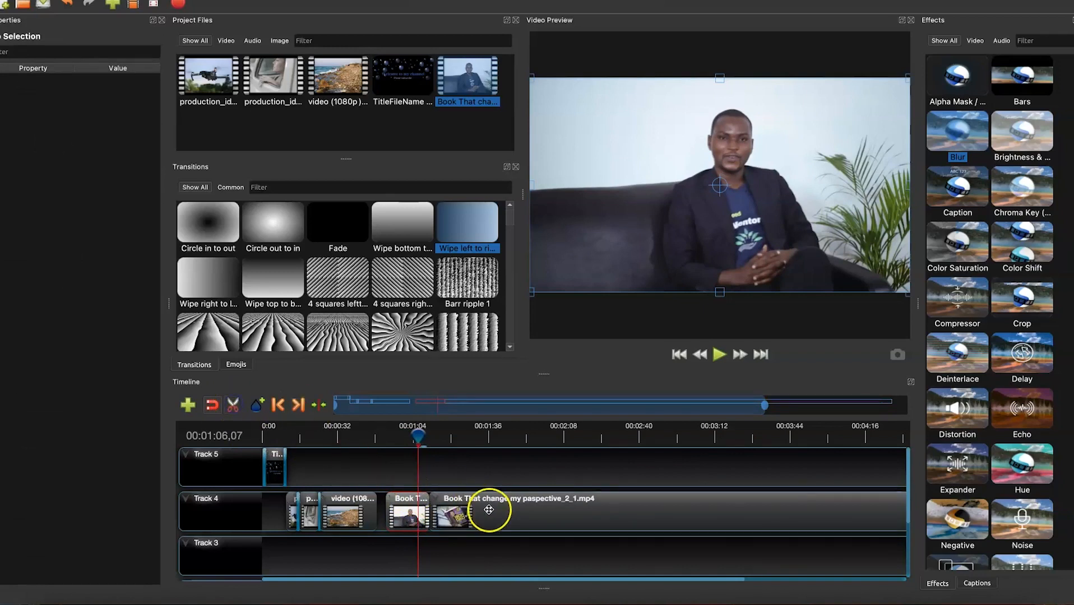
right_click(524, 515)
left_click(555, 514)
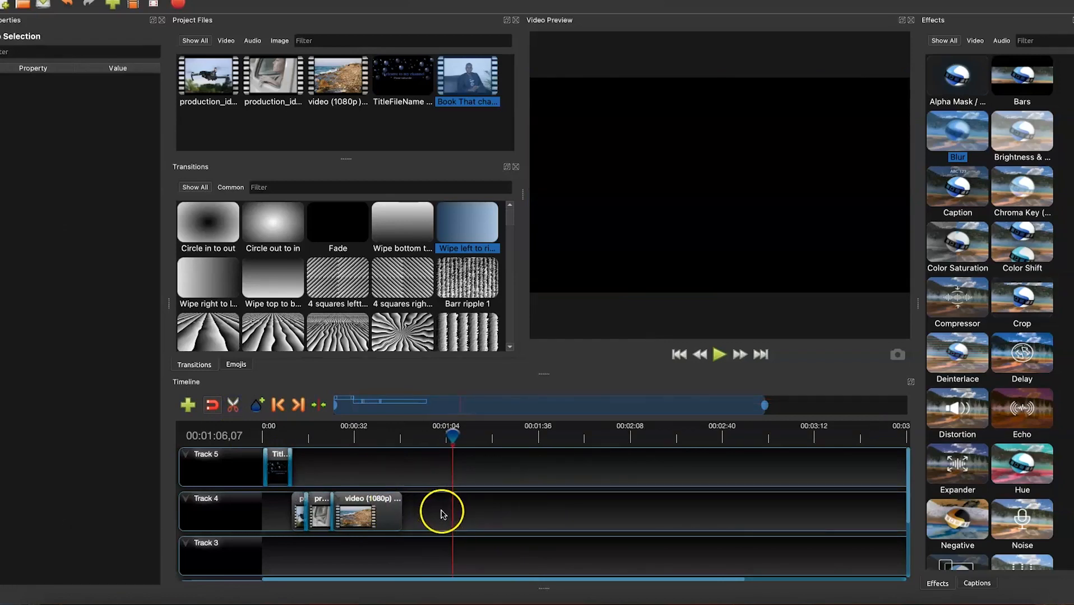
key("ctrl+z")
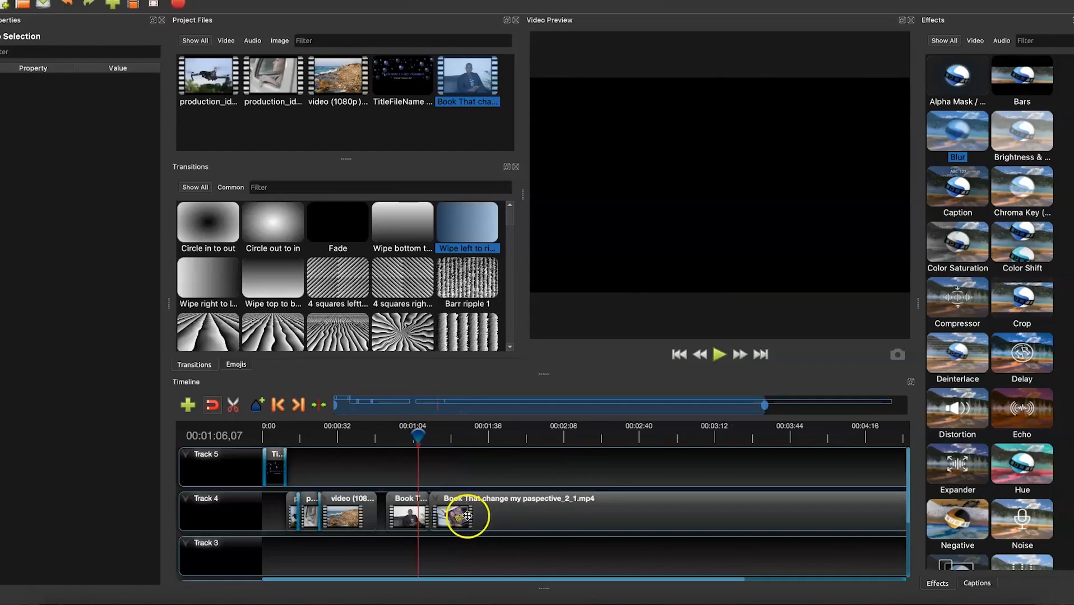
Step: Remove the long second part of the split book video from Track 4
left_click(492, 510)
right_click(494, 510)
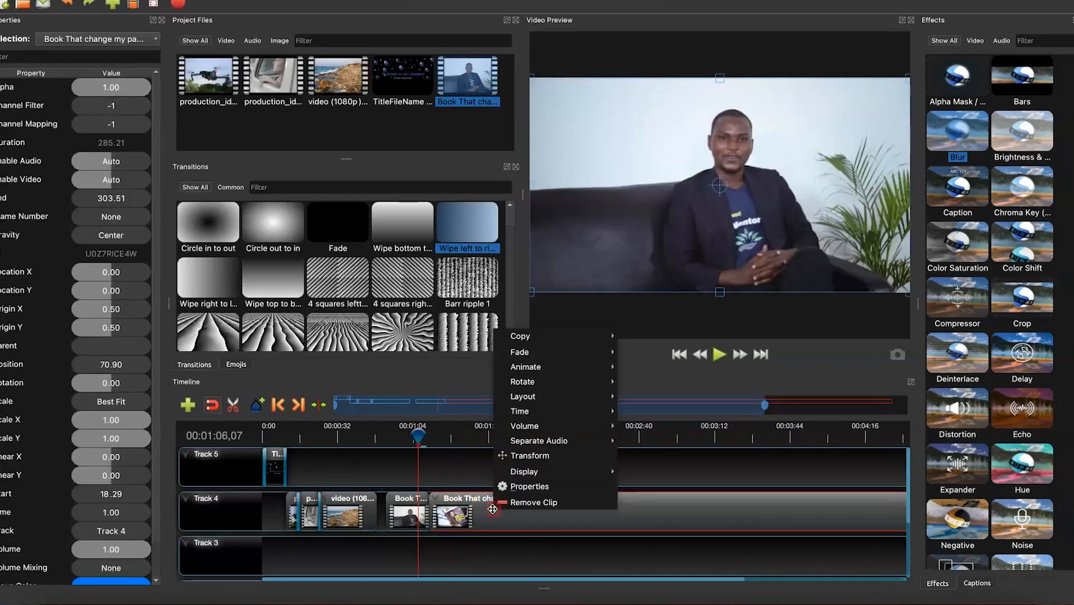
left_click(501, 504)
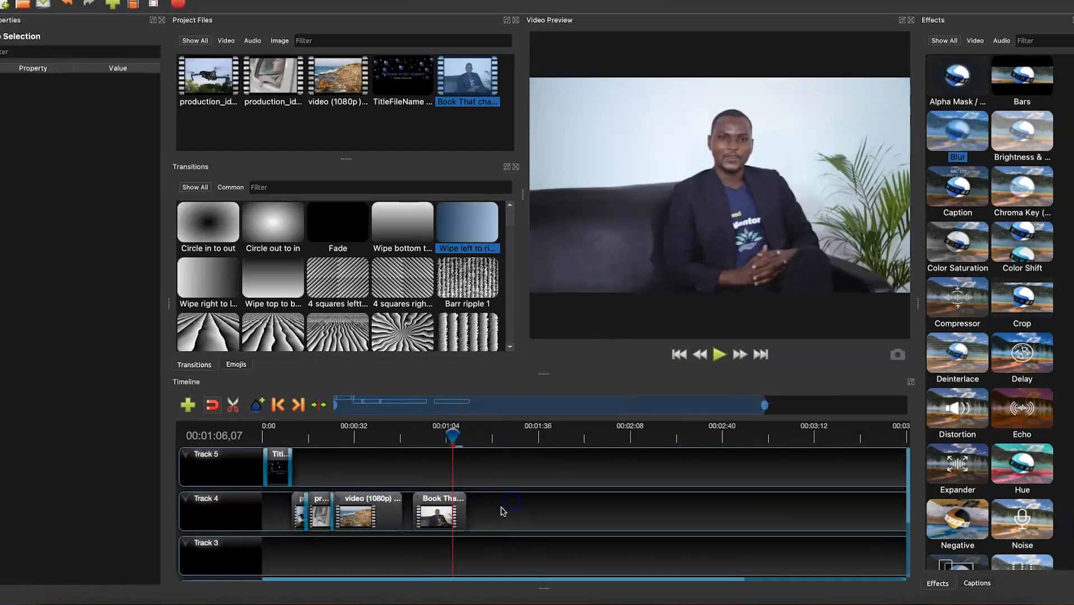
Step: Split the remaining book clip on Track 4 with the Razor tool at about 61.77 seconds
left_click(441, 509)
left_click(451, 440)
left_click(434, 437)
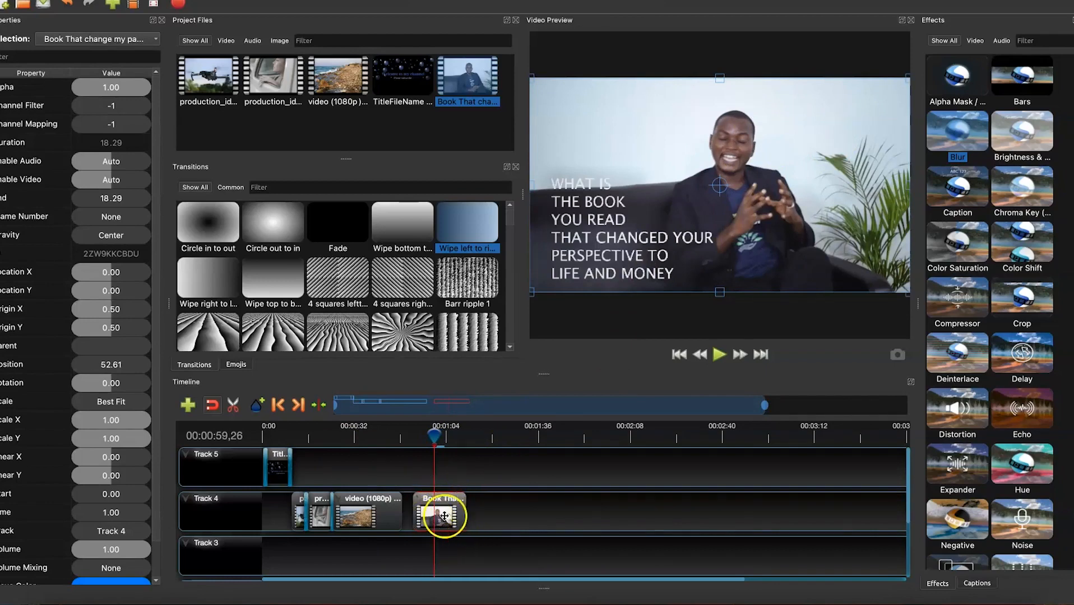
left_click(232, 405)
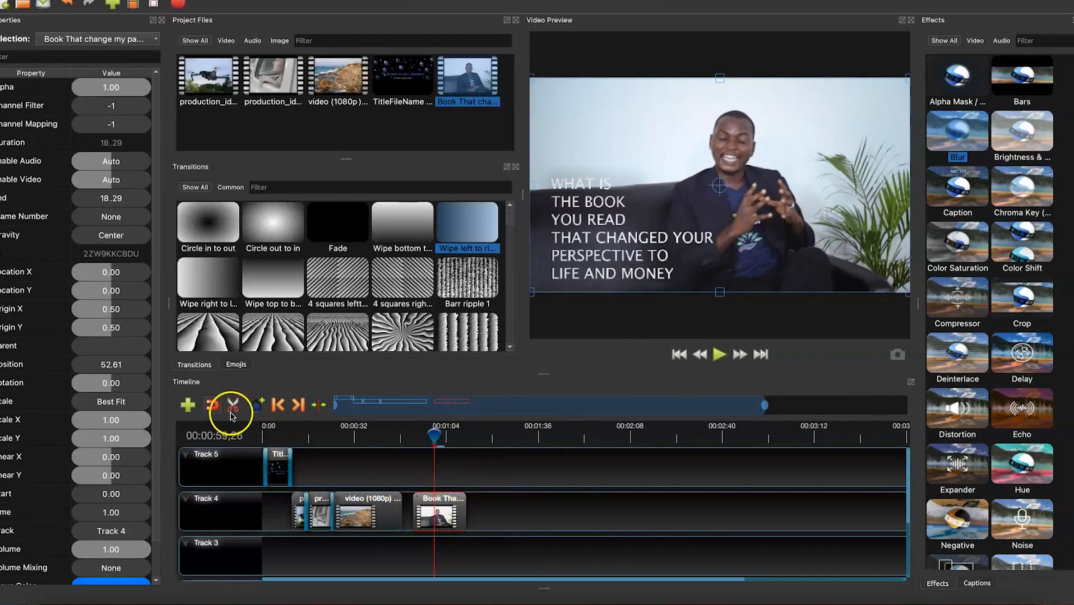
left_click(440, 497)
left_click(232, 404)
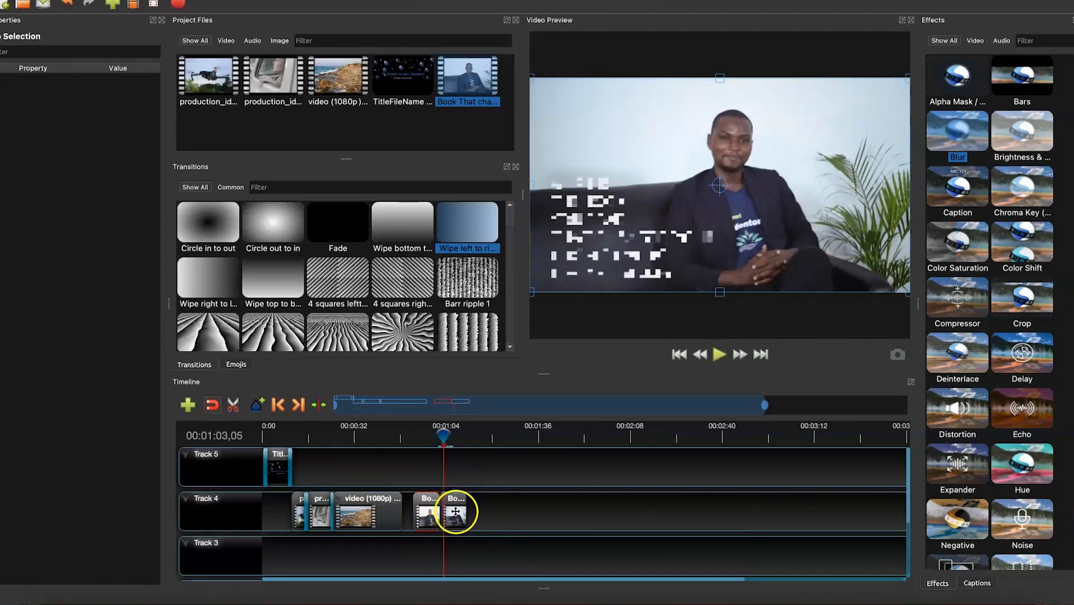
Step: Enlarge the second book clip to a scale of about 1.20 by 1.16 and play across the cut from about 59 seconds
left_click(457, 514)
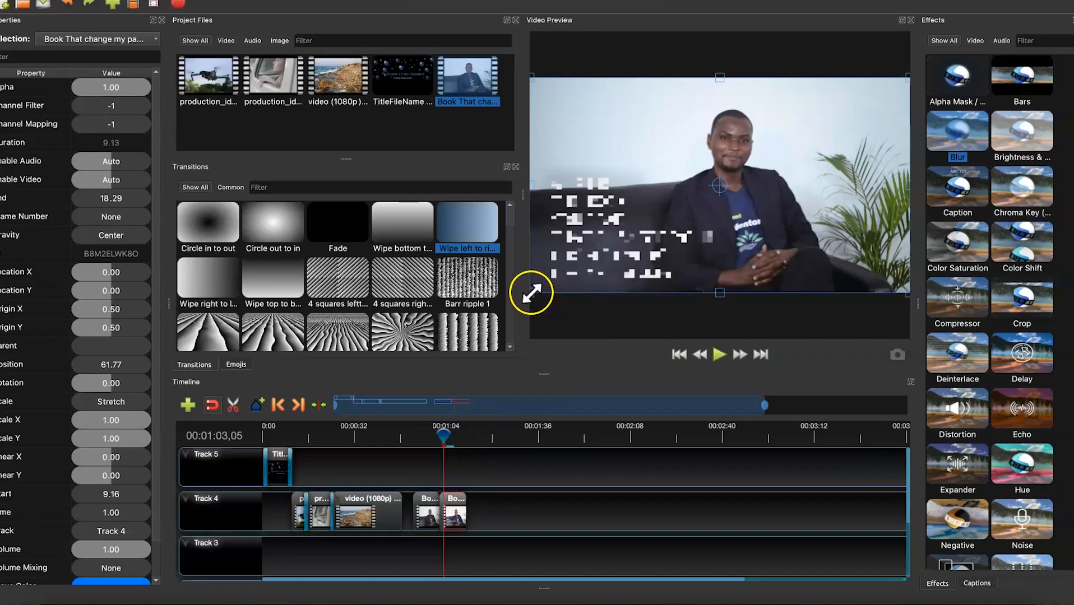
left_click_drag(523, 299, 496, 311)
left_click_drag(439, 436, 432, 432)
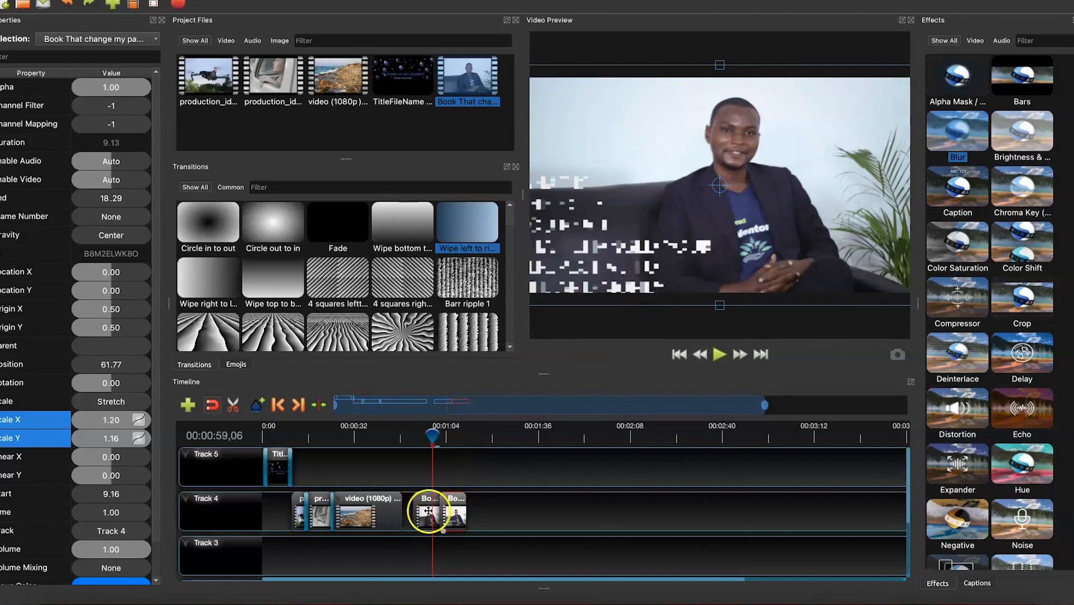
key("space")
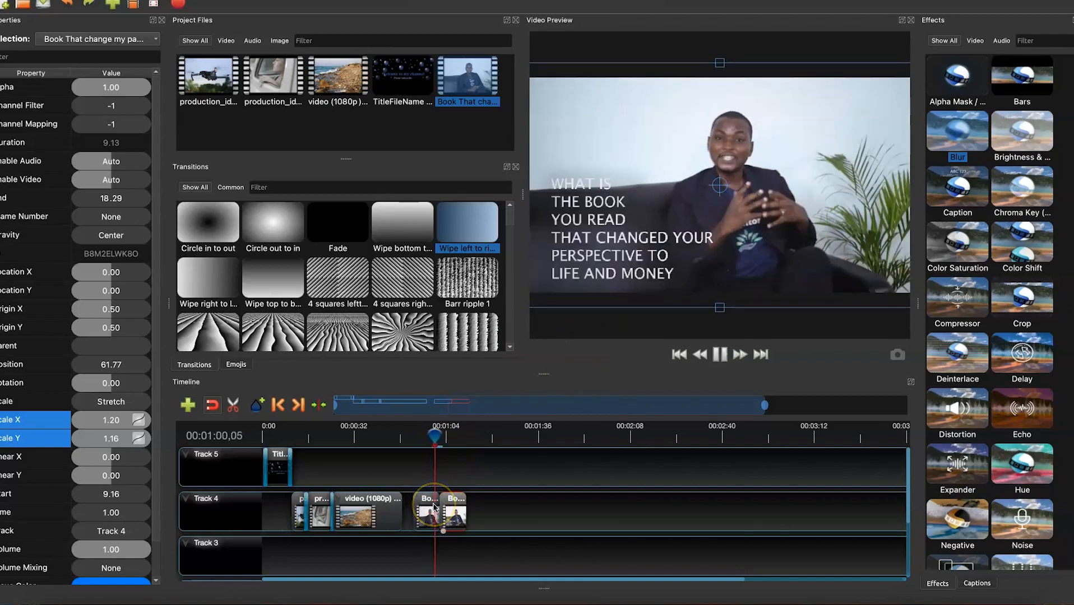
key("space")
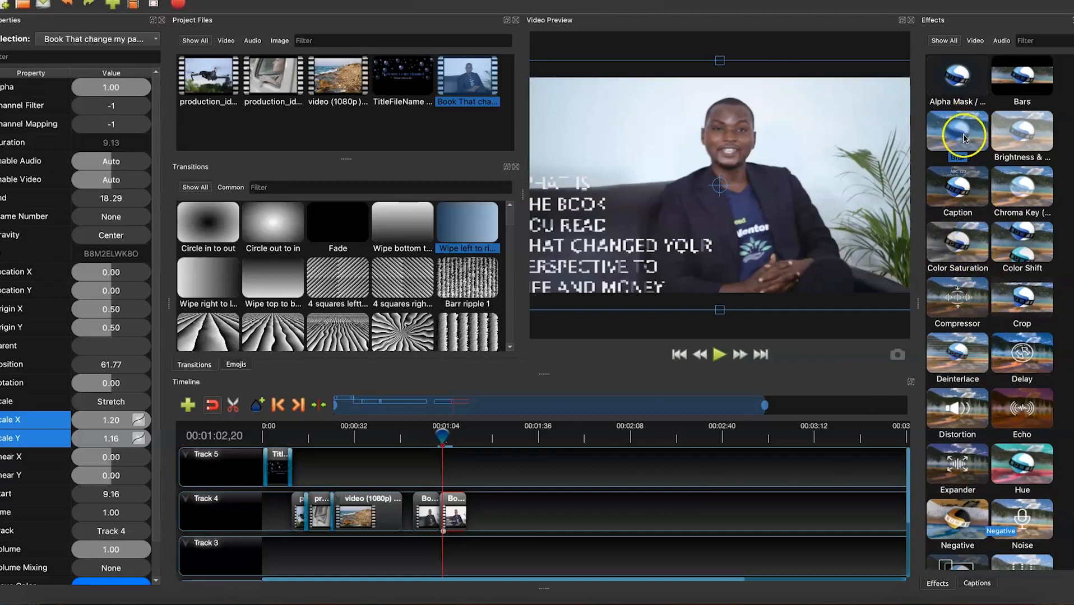
Step: Preview the beach clip on Track 4 at 00:00:36,15 and apply the Blur effect to it
left_click_drag(962, 137, 374, 439)
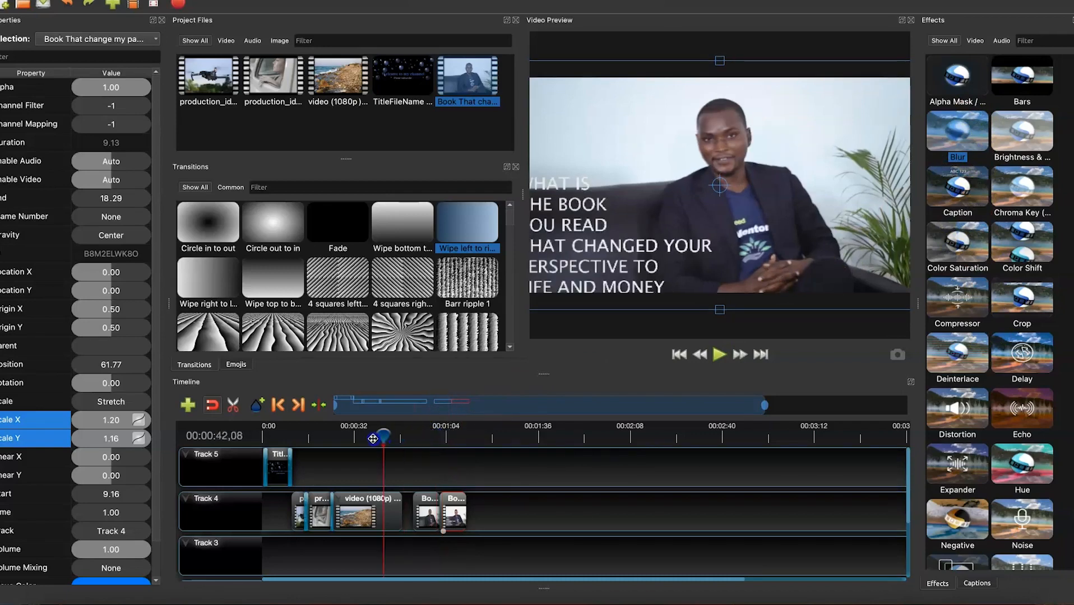
left_click(391, 519)
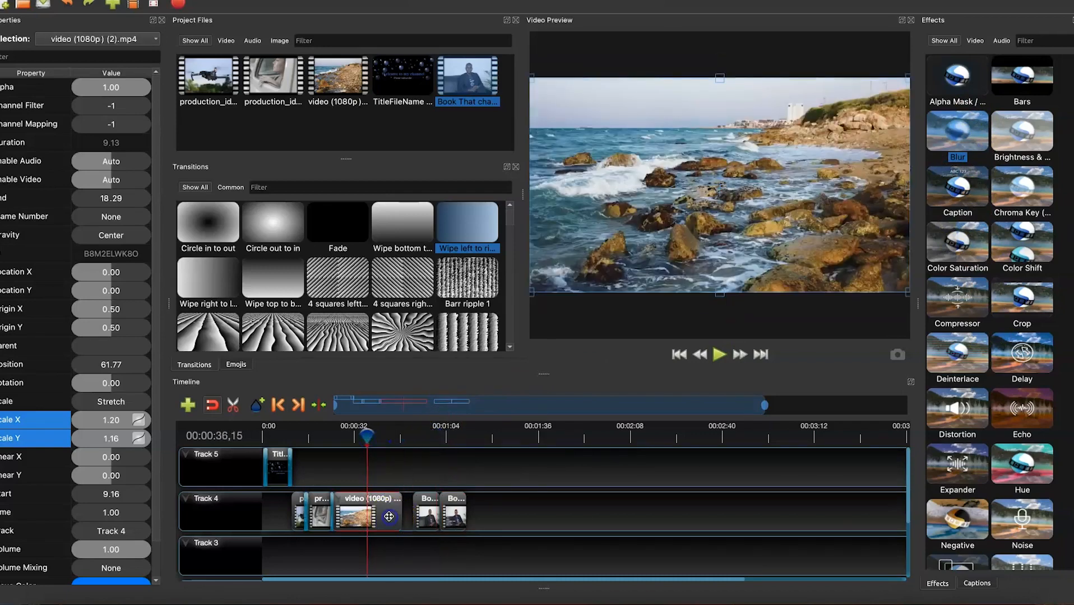
left_click_drag(957, 252, 368, 524)
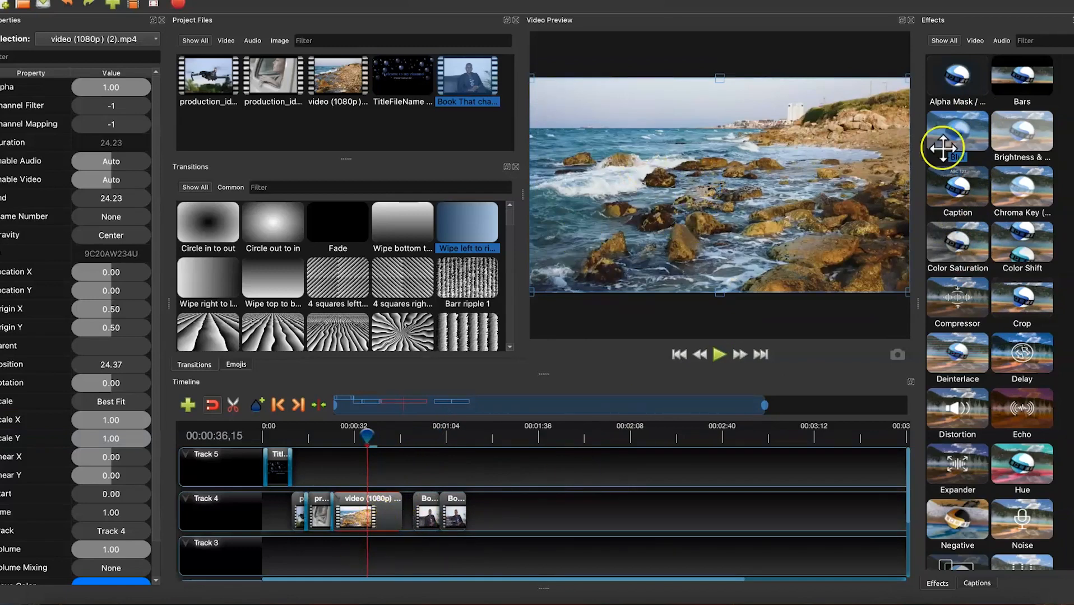
left_click_drag(954, 135, 374, 520)
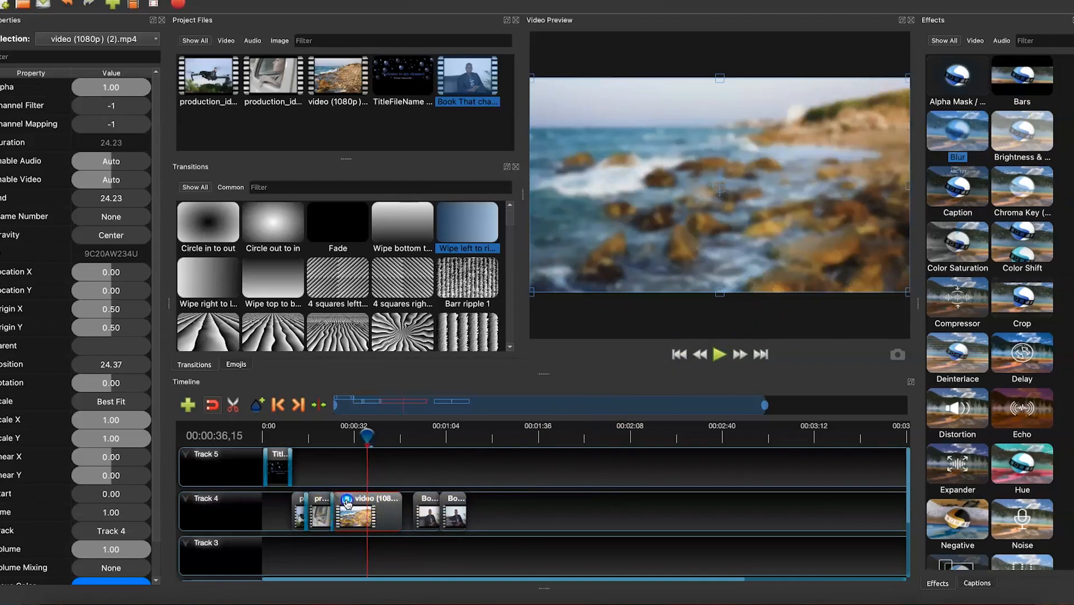
Step: Try a Blur horizontal radius of about 17.52 with iterations of about 2.19, and remove the effect from the beach clip
left_click(347, 503)
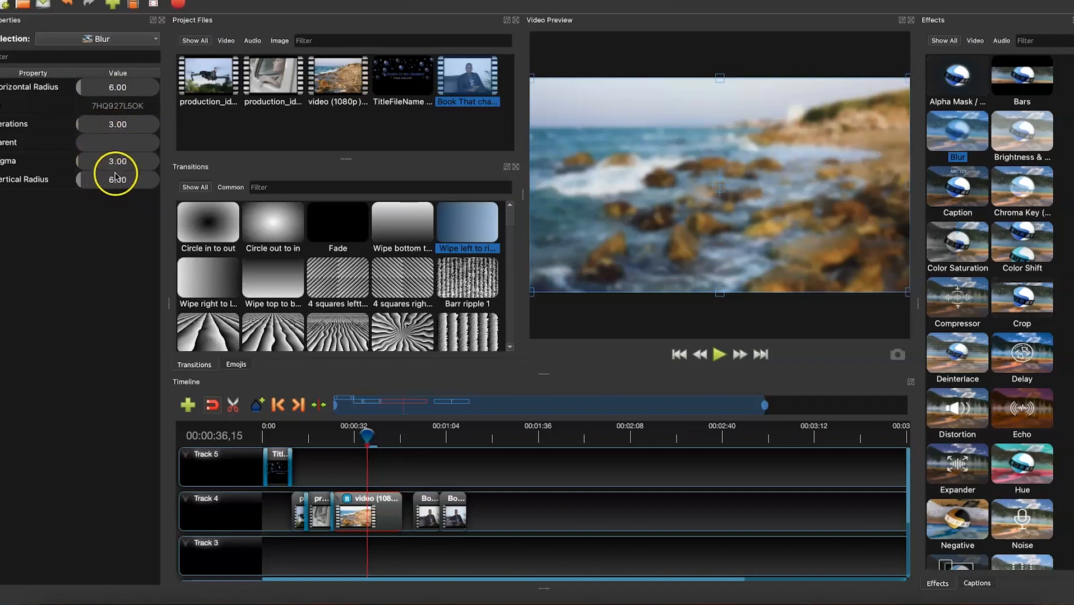
left_click(84, 90)
mouse_move(84, 90)
left_mouse_down()
mouse_move(120, 96)
mouse_move(87, 92)
left_mouse_up()
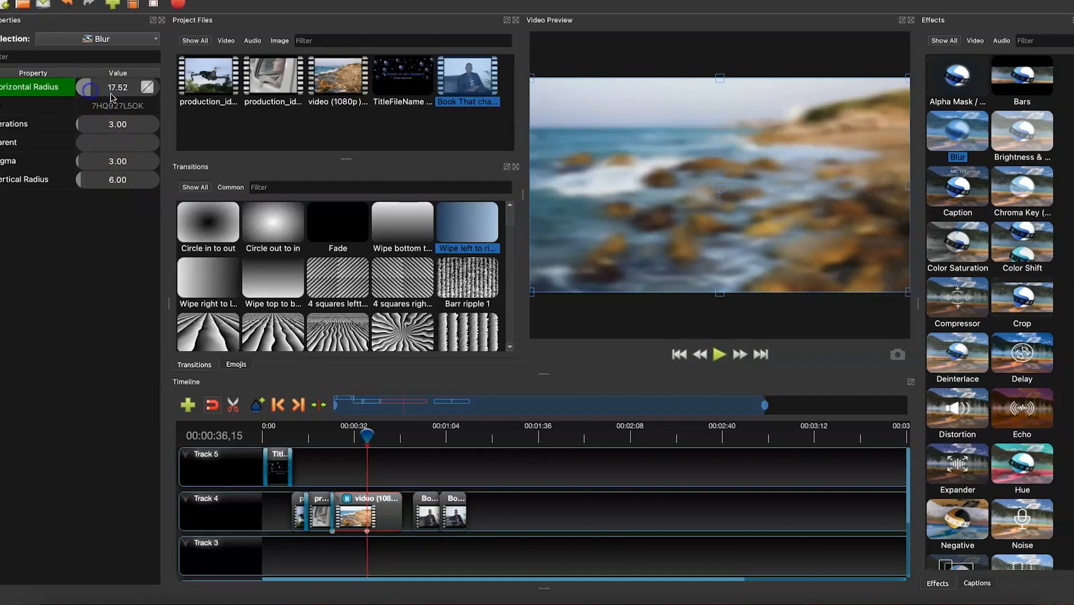
mouse_move(81, 126)
left_mouse_down()
mouse_move(114, 128)
mouse_move(103, 128)
left_mouse_up()
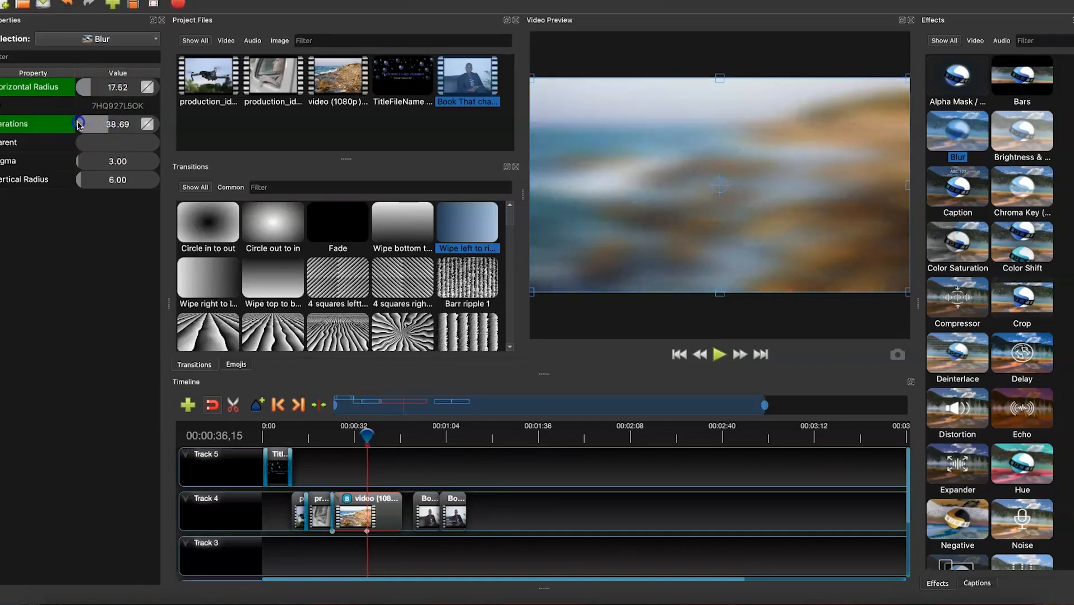
left_click_drag(72, 126, 82, 126)
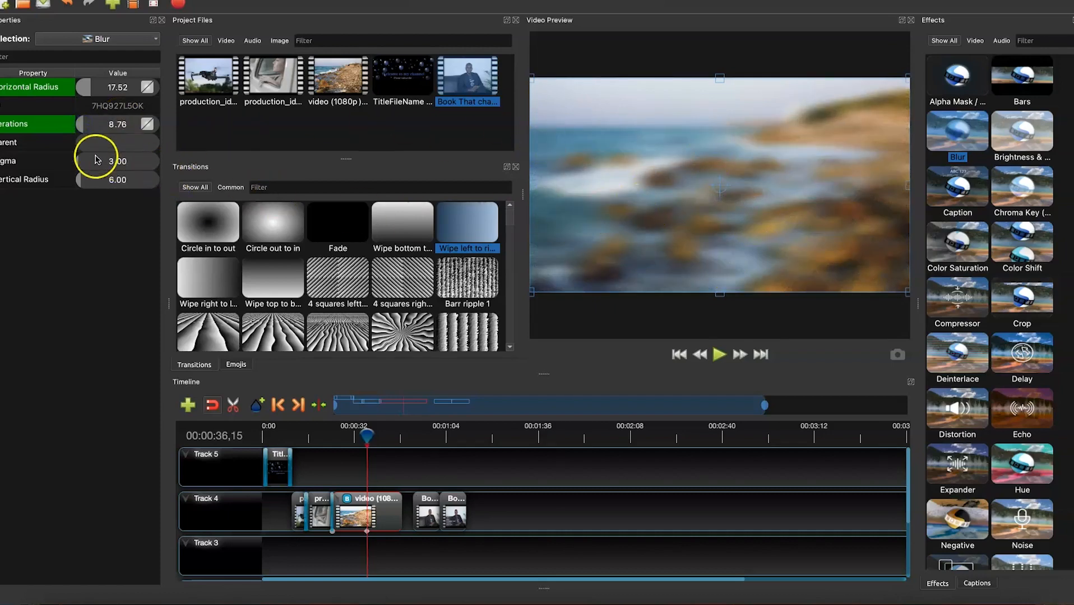
left_click_drag(79, 124, 79, 128)
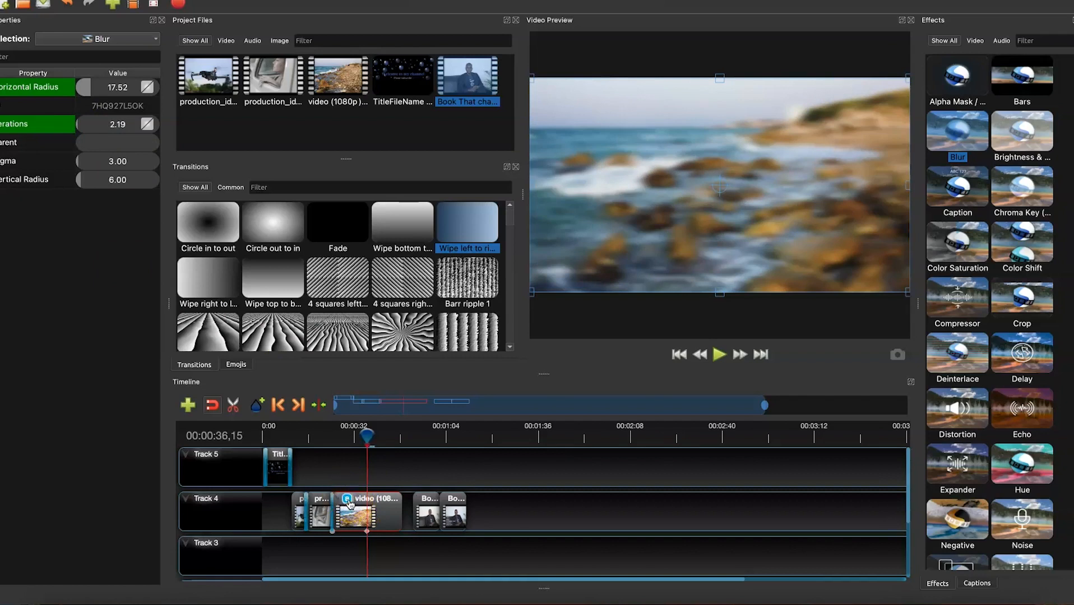
right_click(349, 504)
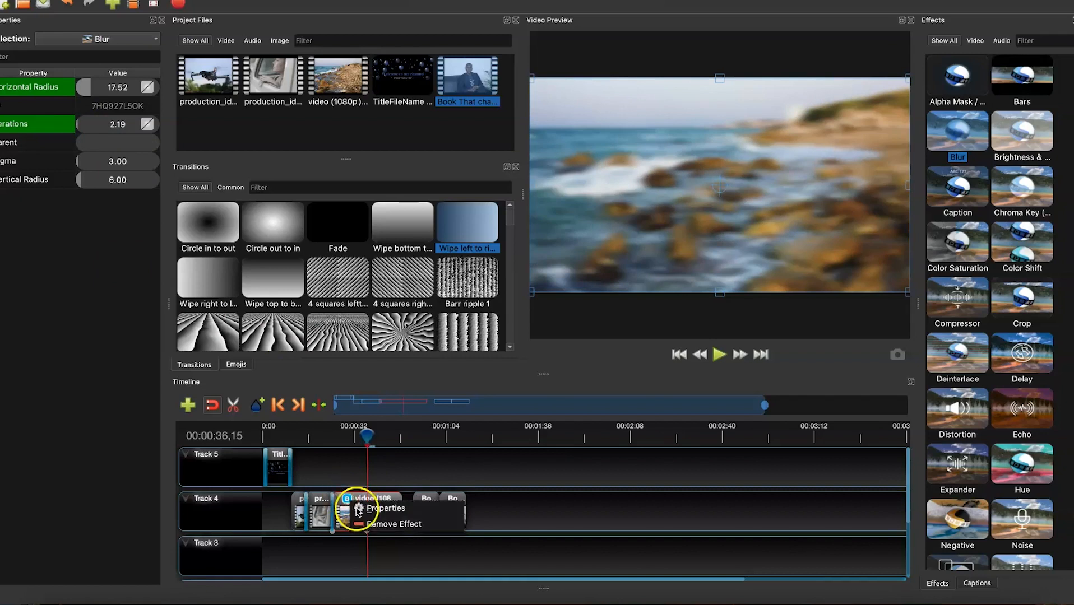
left_click(375, 524)
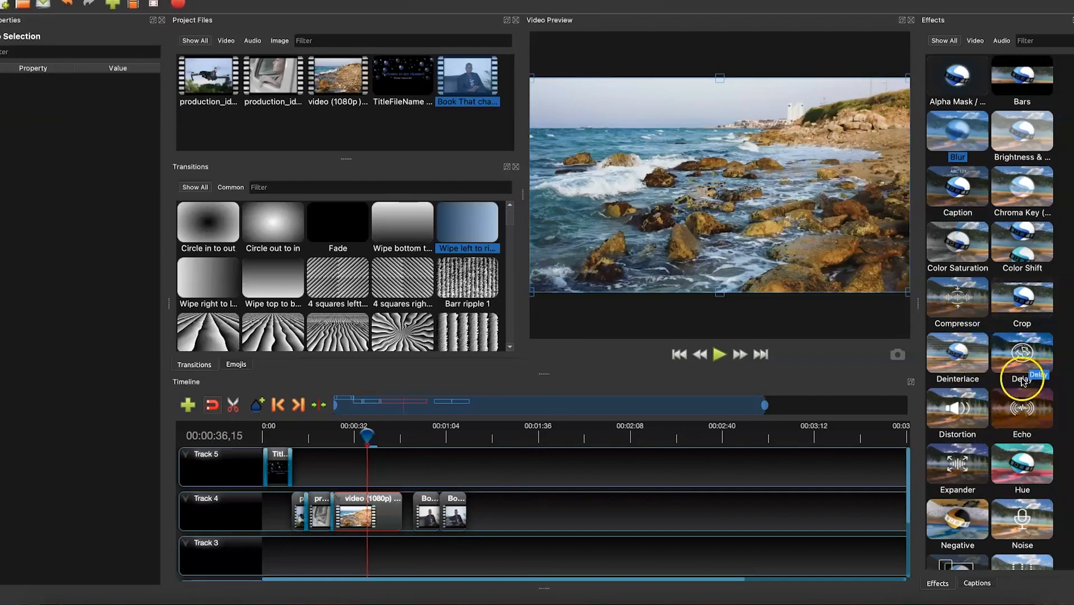
Step: Apply the Noise effect to the first book clip on Track 4 and set its level to 21
scroll(1009, 437, "down", 3)
scroll(1009, 437, "down", 2)
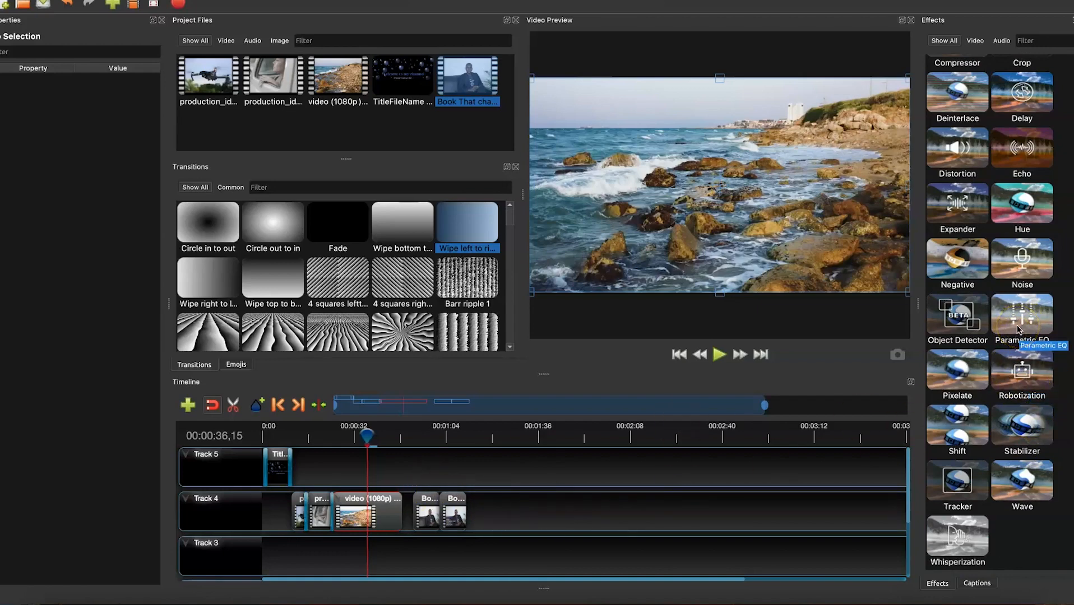
left_click_drag(1026, 273, 425, 502)
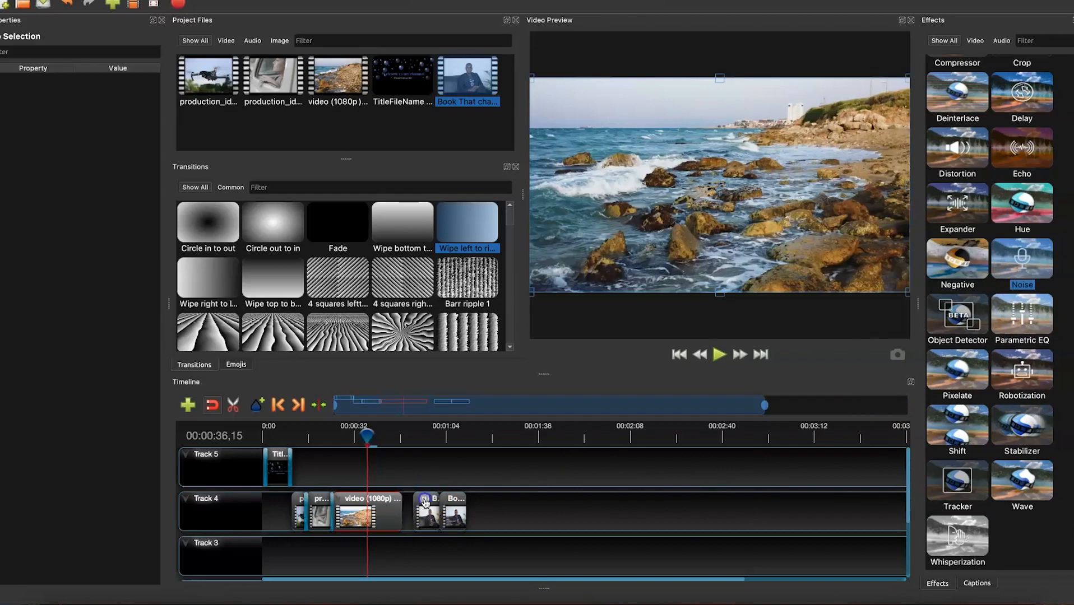
left_click(425, 501)
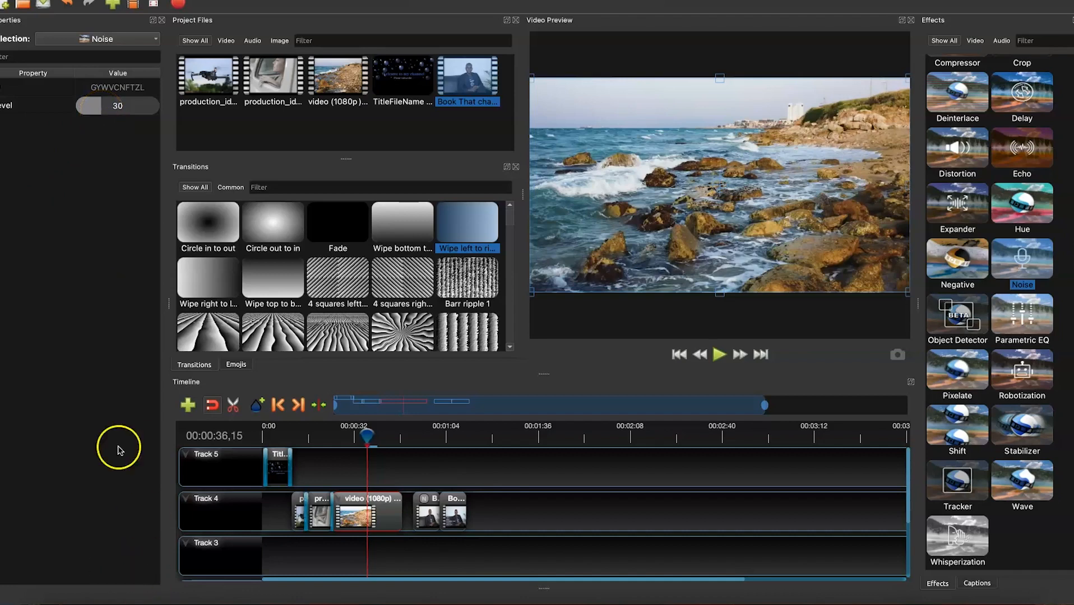
left_click_drag(100, 110, 96, 109)
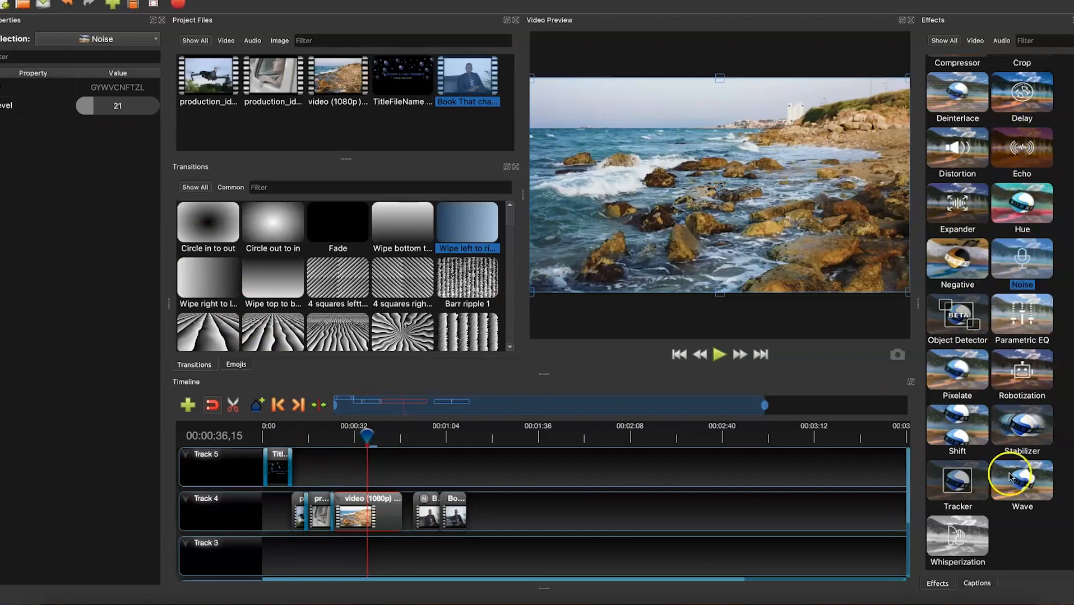
scroll(973, 449, "up", 5)
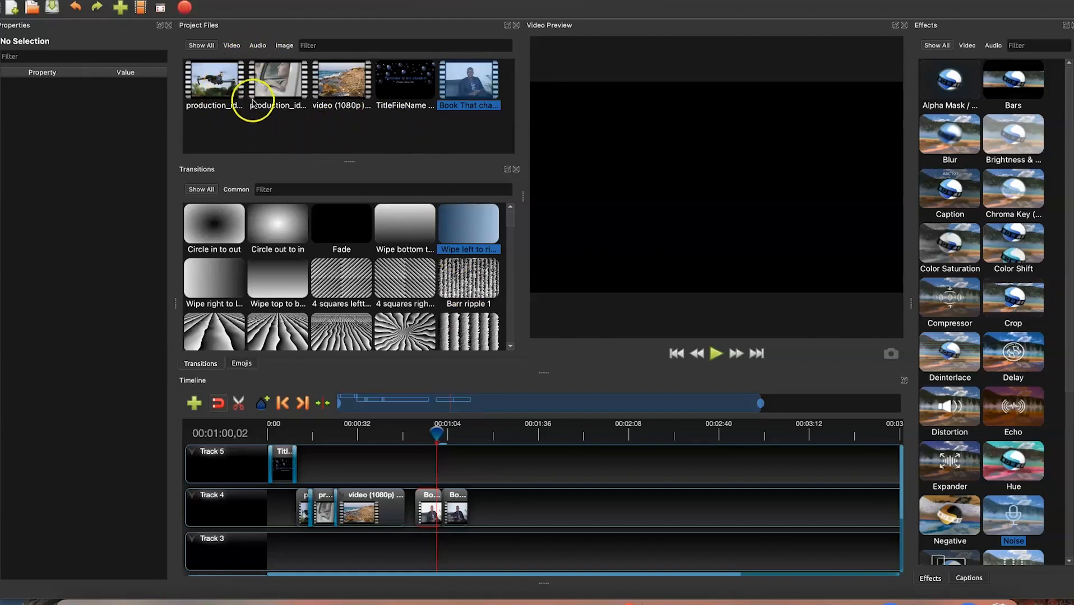
Step: Filter the project files to audio and import "Stayin' Lazy - Godmode.mp3" from the Audio folder inside Openshot Video Editor
left_click(258, 46)
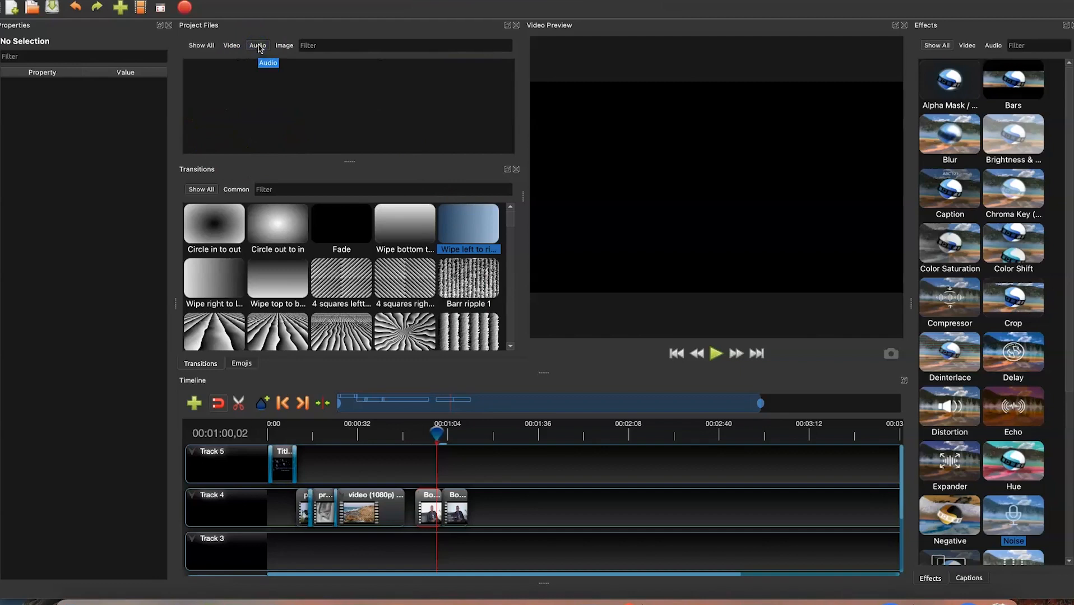
right_click(265, 102)
left_click(284, 109)
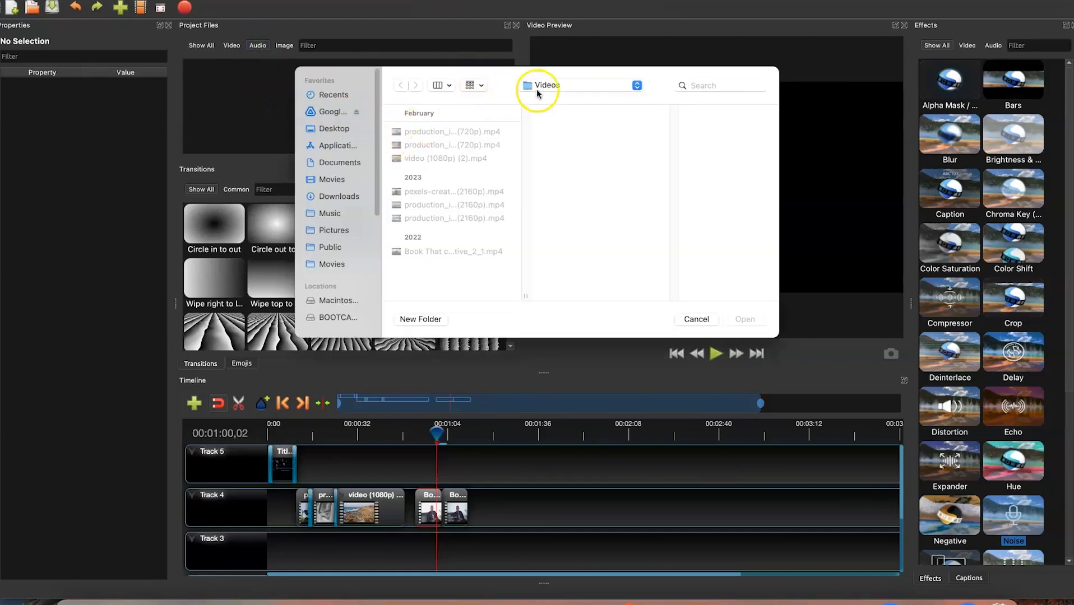
left_click(538, 87)
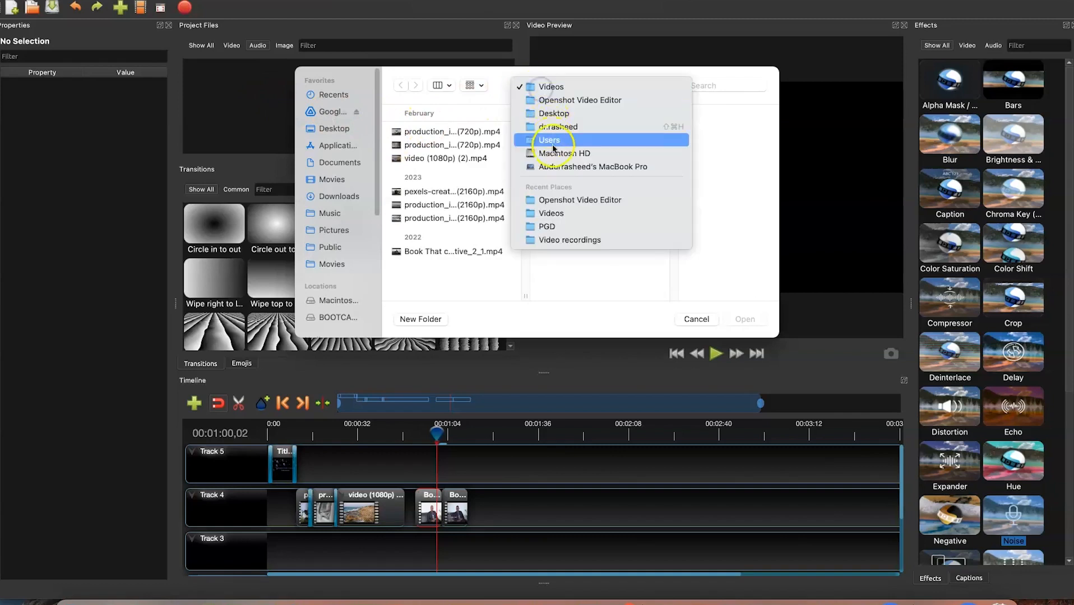
left_click(573, 201)
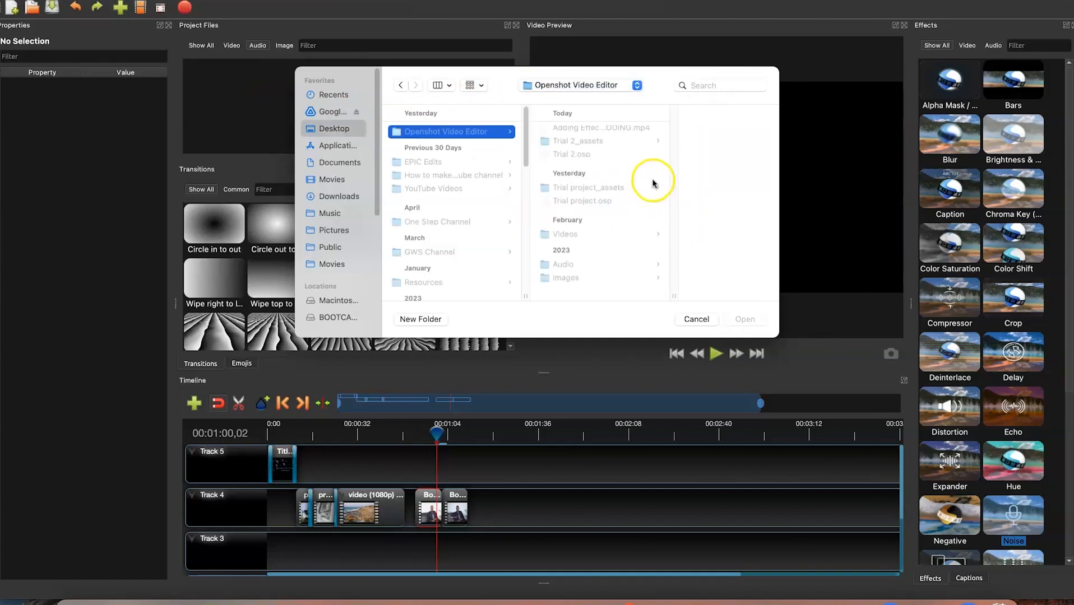
left_click(580, 268)
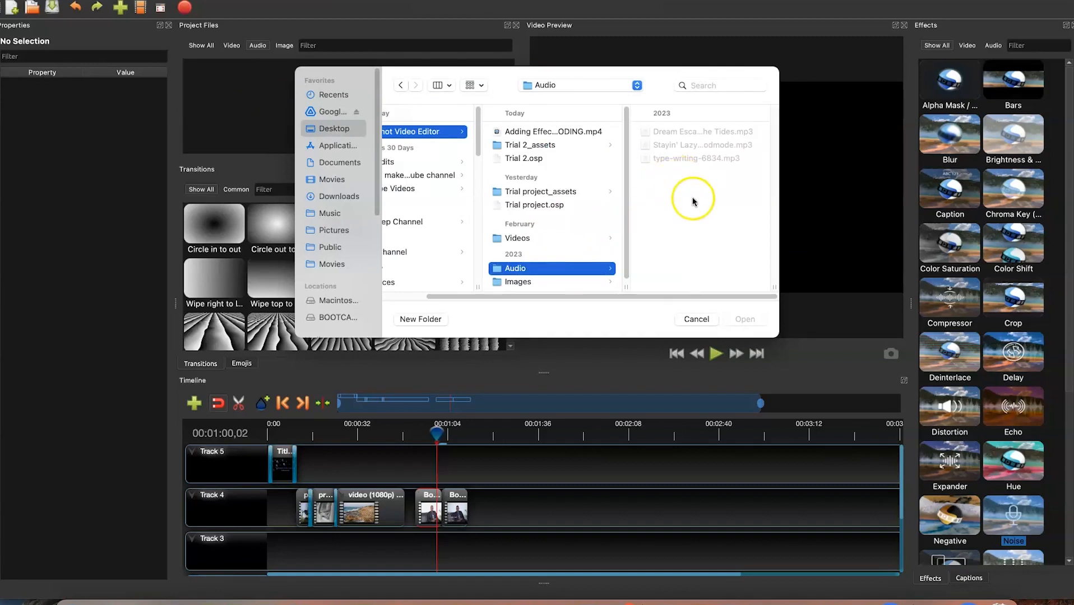
left_click_drag(692, 191, 662, 138)
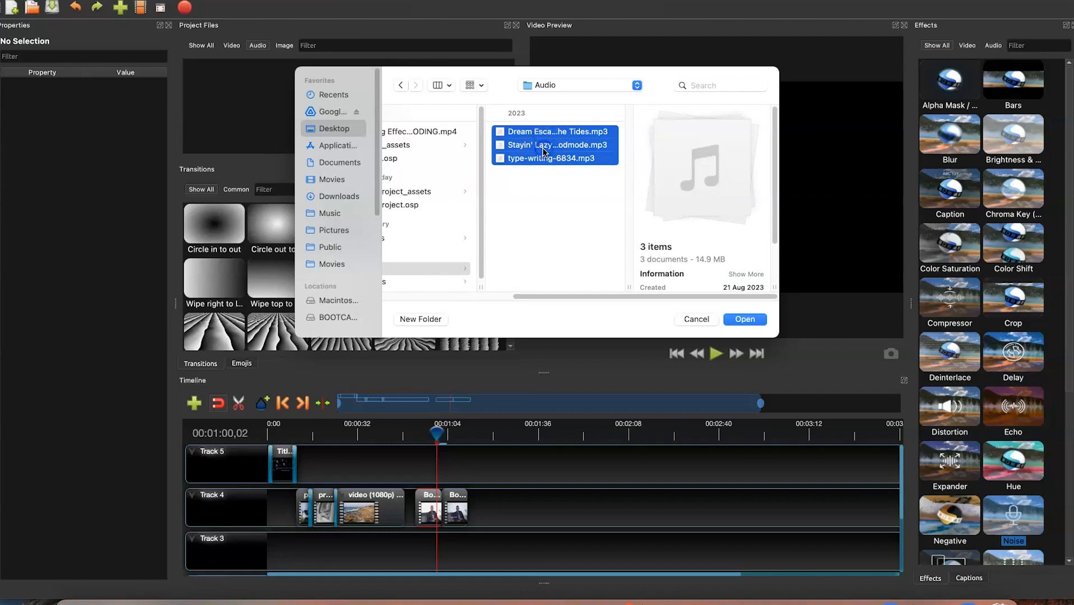
left_click(539, 211)
left_click(566, 145)
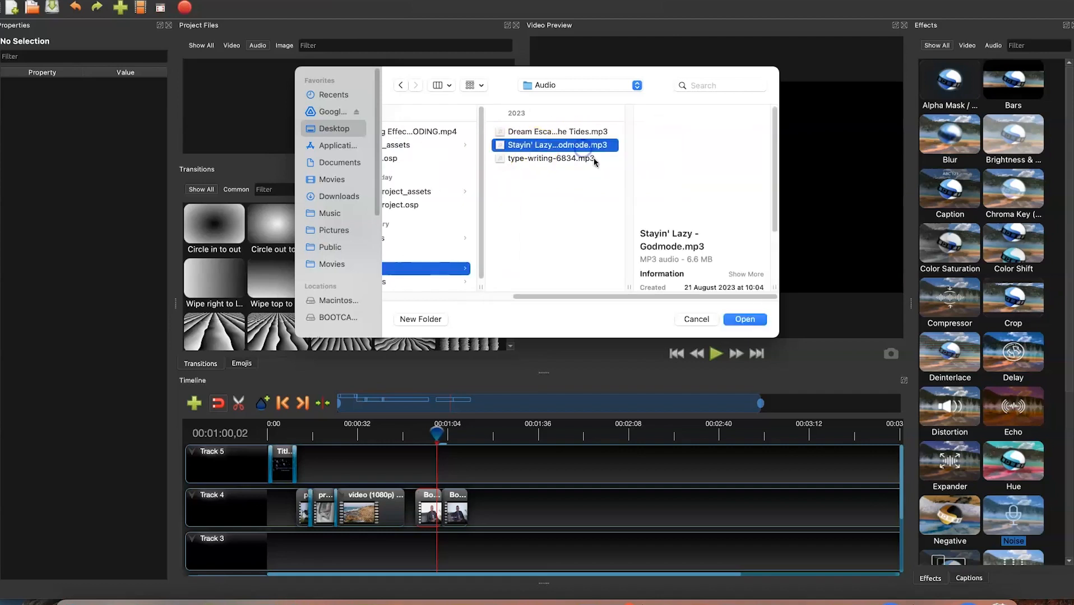
left_click(731, 323)
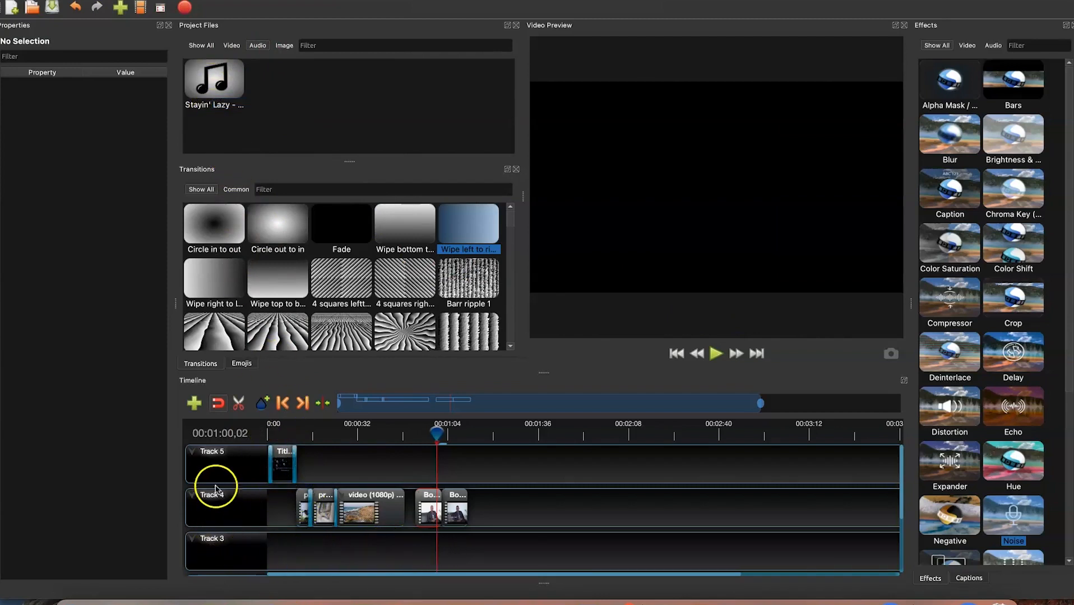
Step: Place the Stayin' Lazy music at the start of Track 3 and display its waveform
right_click(192, 500)
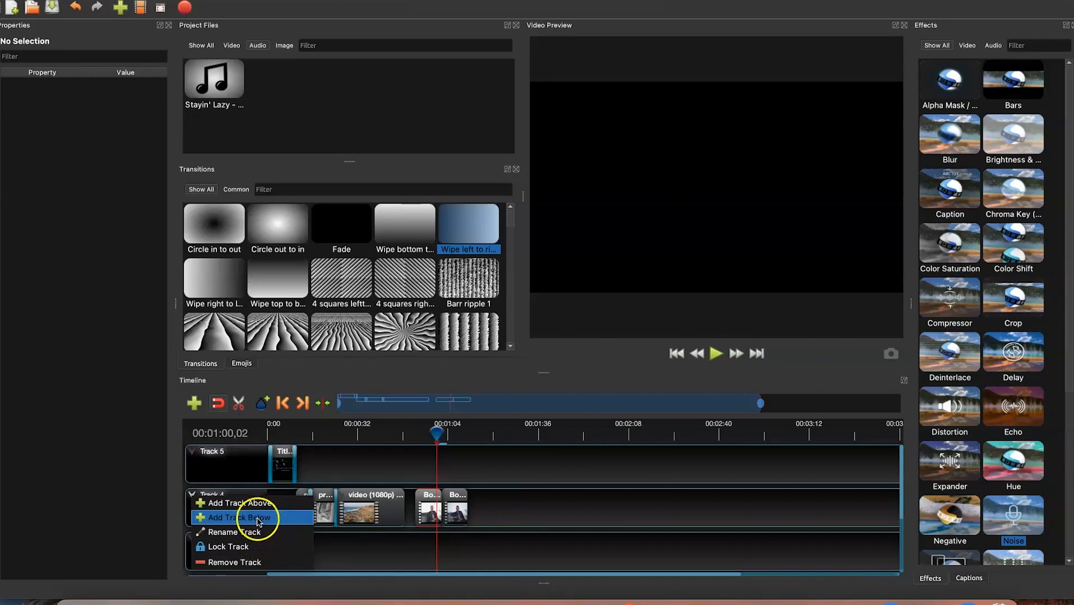
left_click(385, 563)
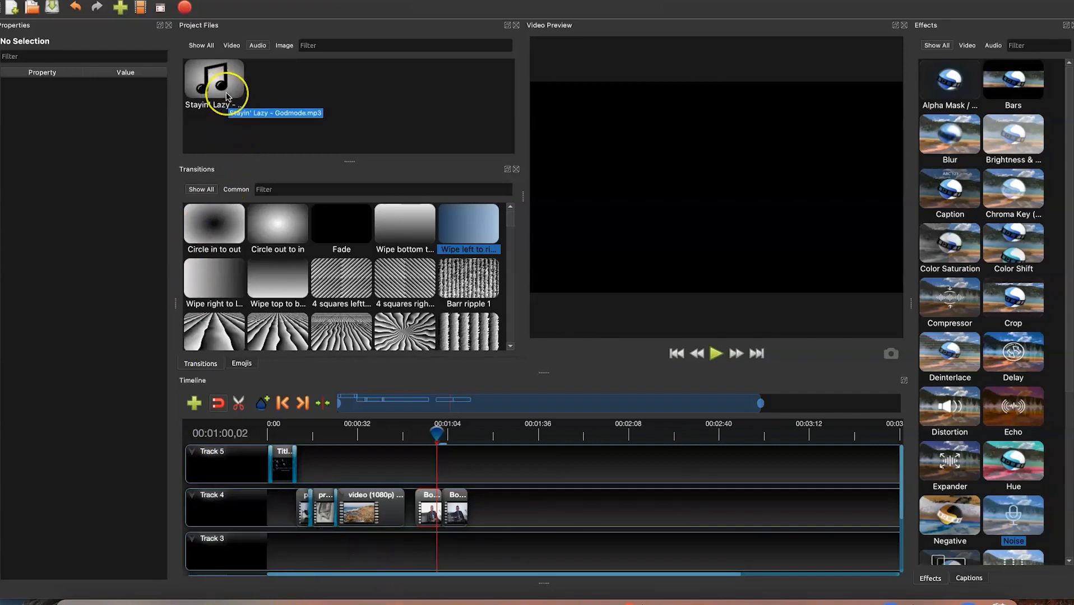
left_click_drag(228, 96, 339, 521)
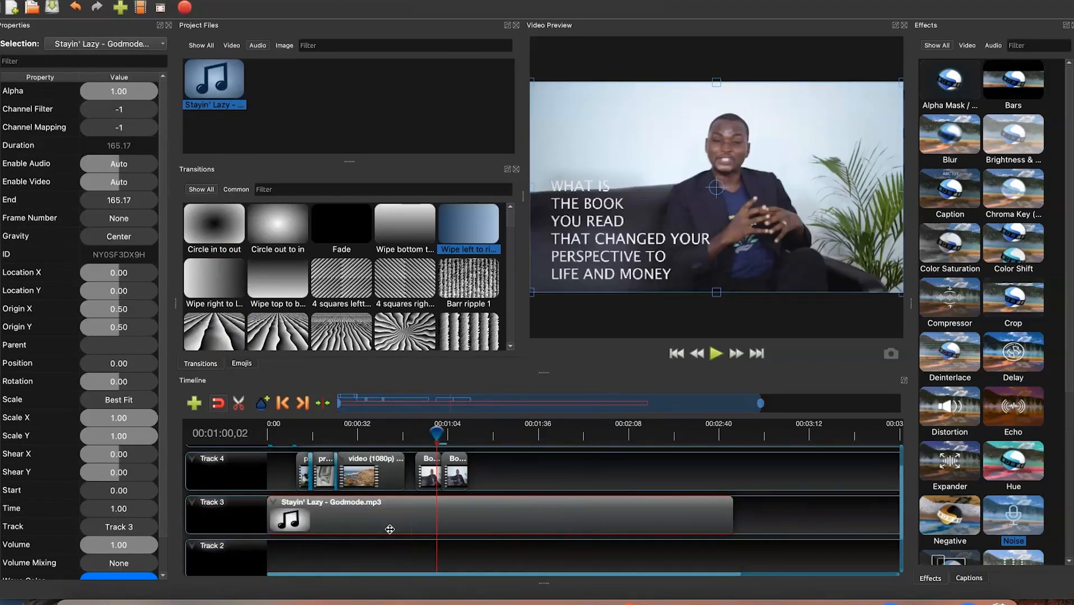
right_click(413, 527)
mouse_move(460, 482)
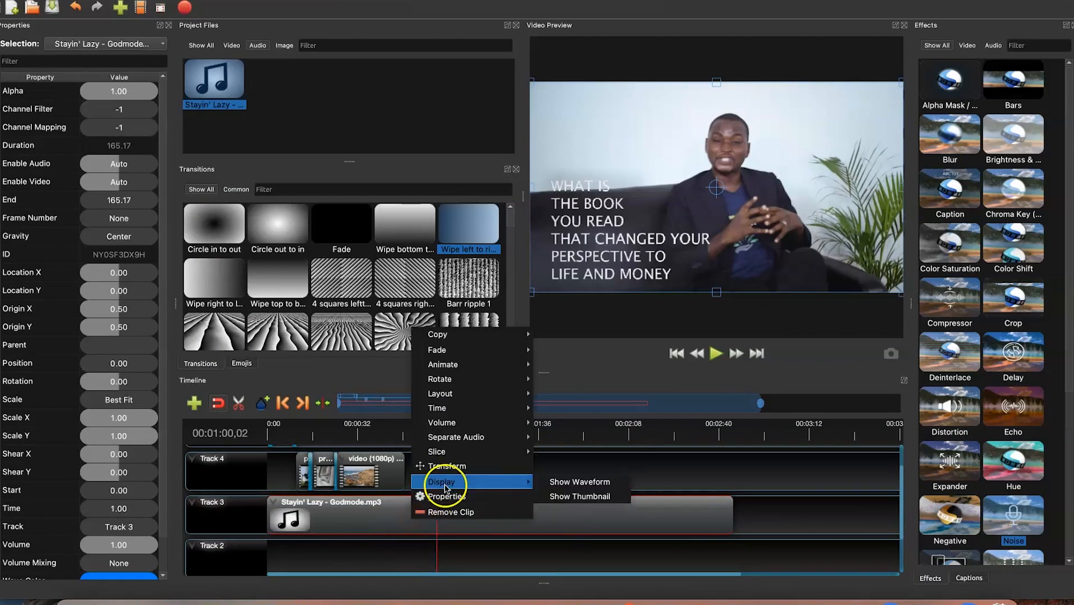
left_click(540, 487)
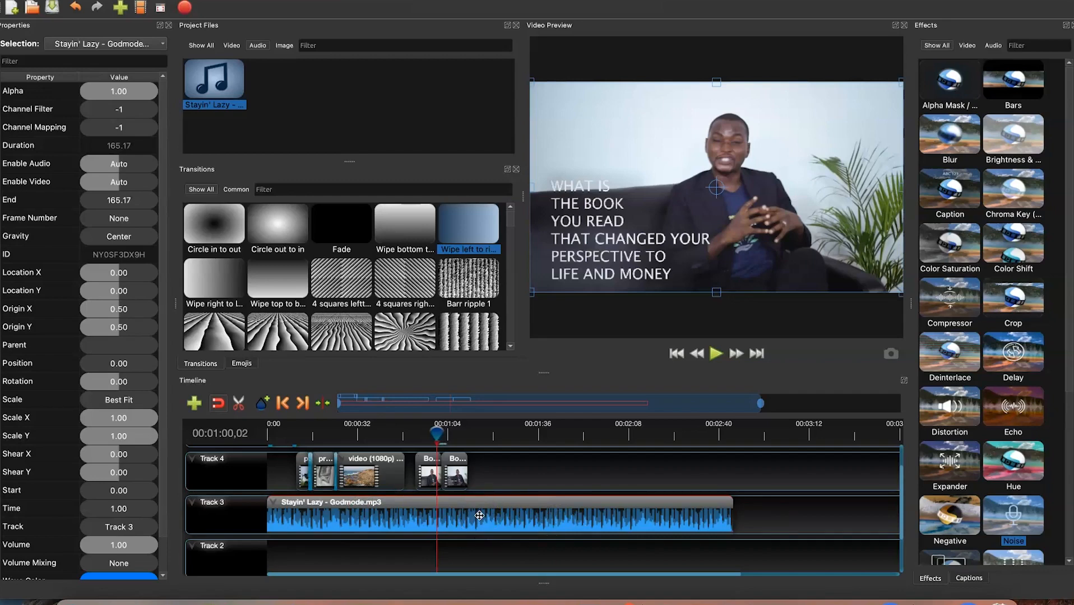
Step: Move the playhead to the end of the last book clip on Track 4, at 00:01:10,30
left_click(502, 532)
left_click(443, 436)
left_click(462, 440)
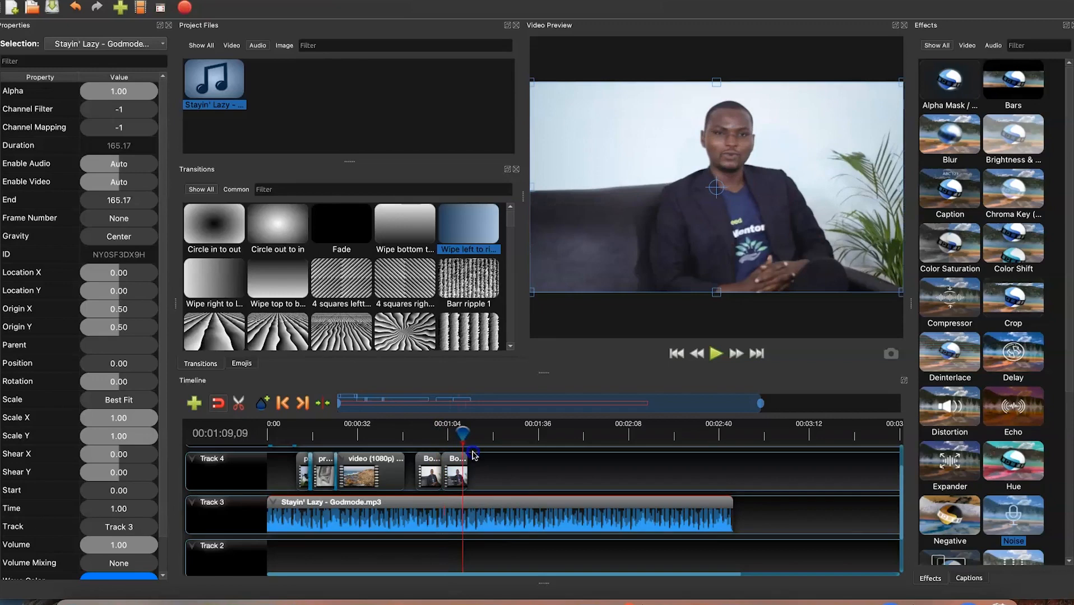
left_click(471, 440)
left_click(473, 440)
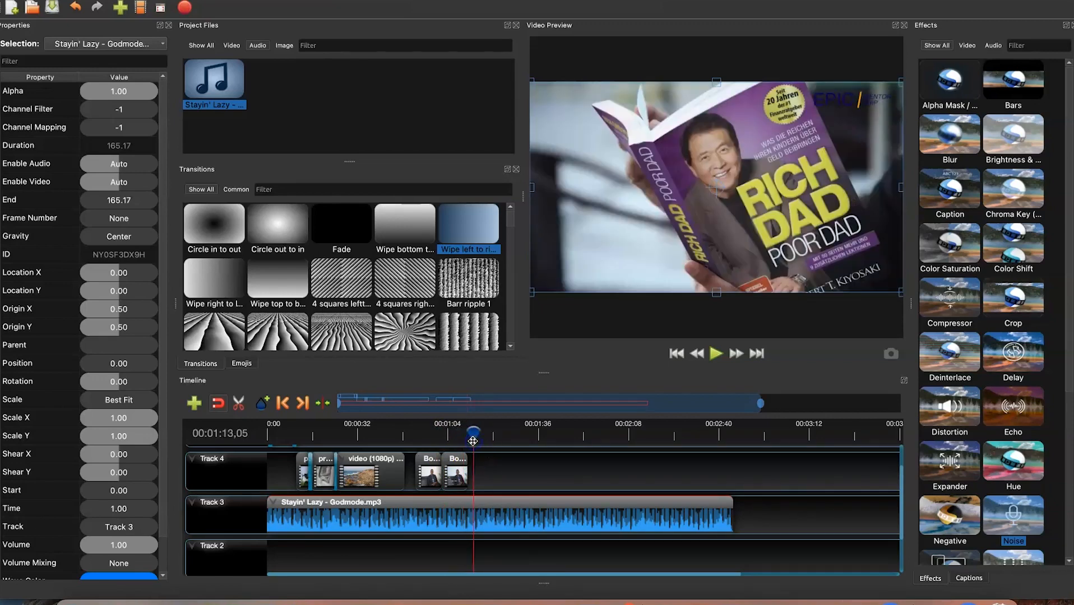
left_click_drag(473, 434, 468, 434)
left_click(447, 508)
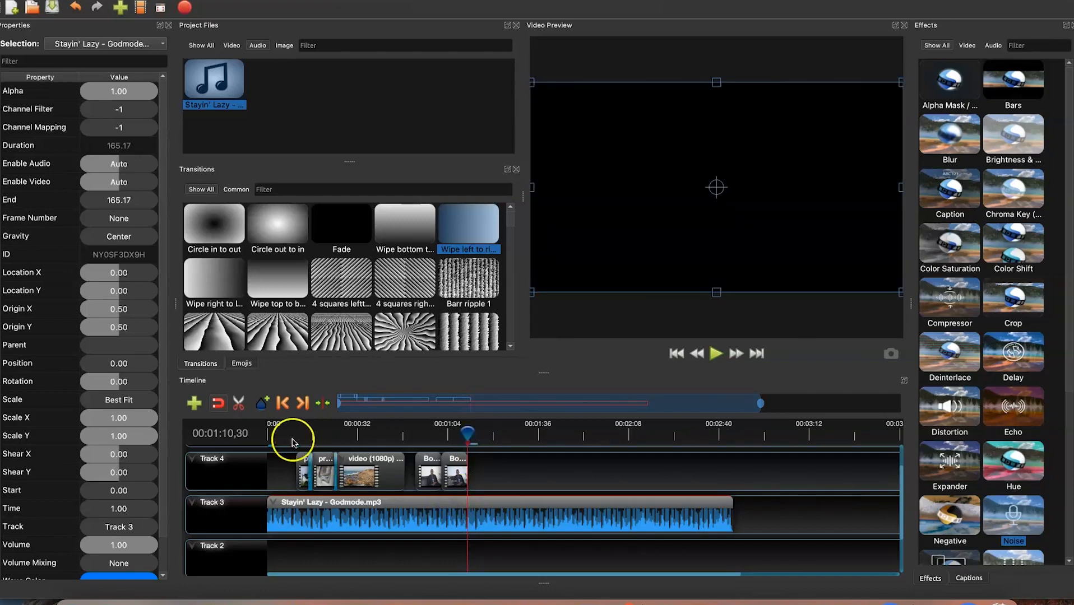
Step: Slice the music on Track 3 near the playhead and at the start of Track 4's first clip with the Razor tool
left_click(240, 408)
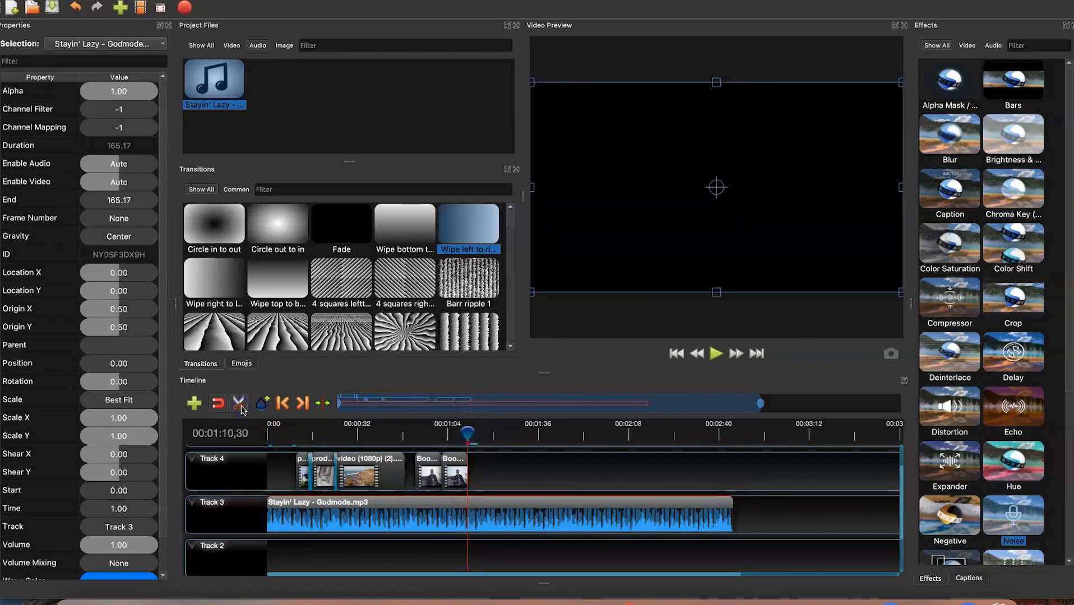
left_click(465, 507)
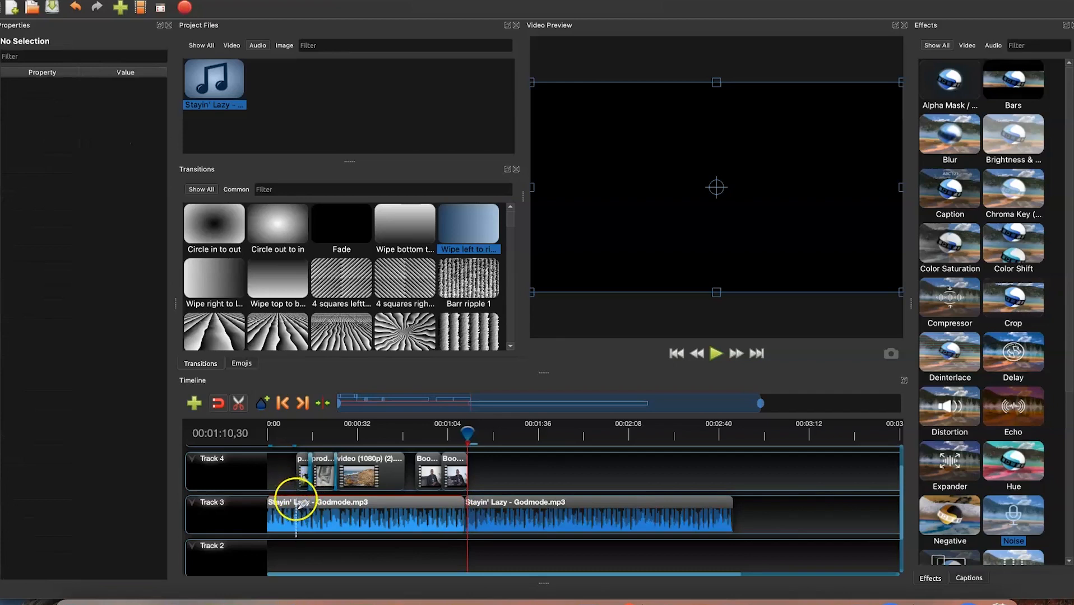
left_click(297, 508)
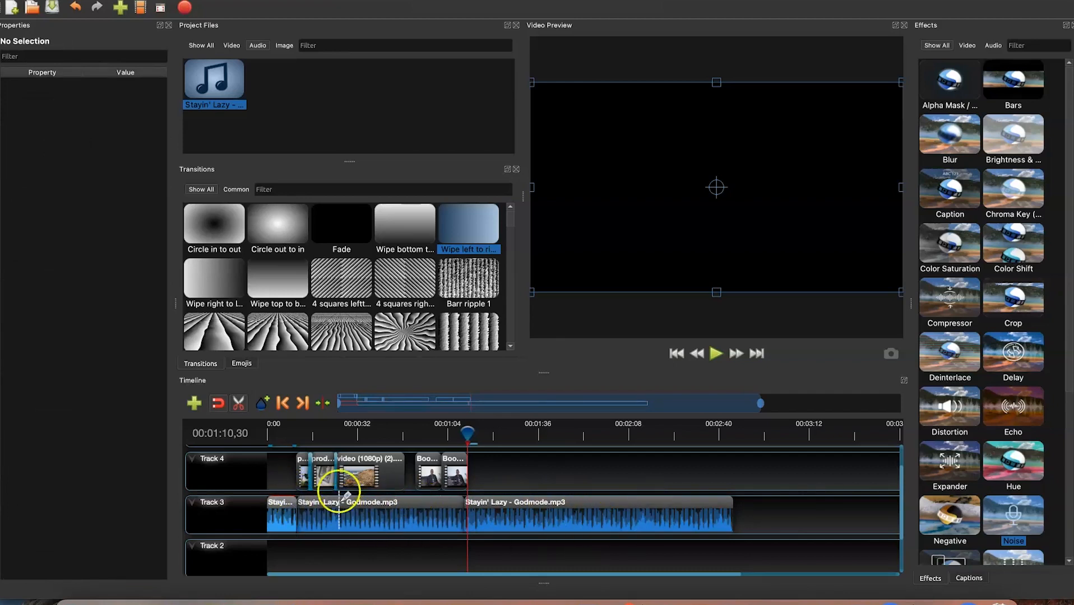
left_click(239, 403)
Step: Try removing the last and first pieces of music from Track 3, and undo both removals
left_click(574, 513)
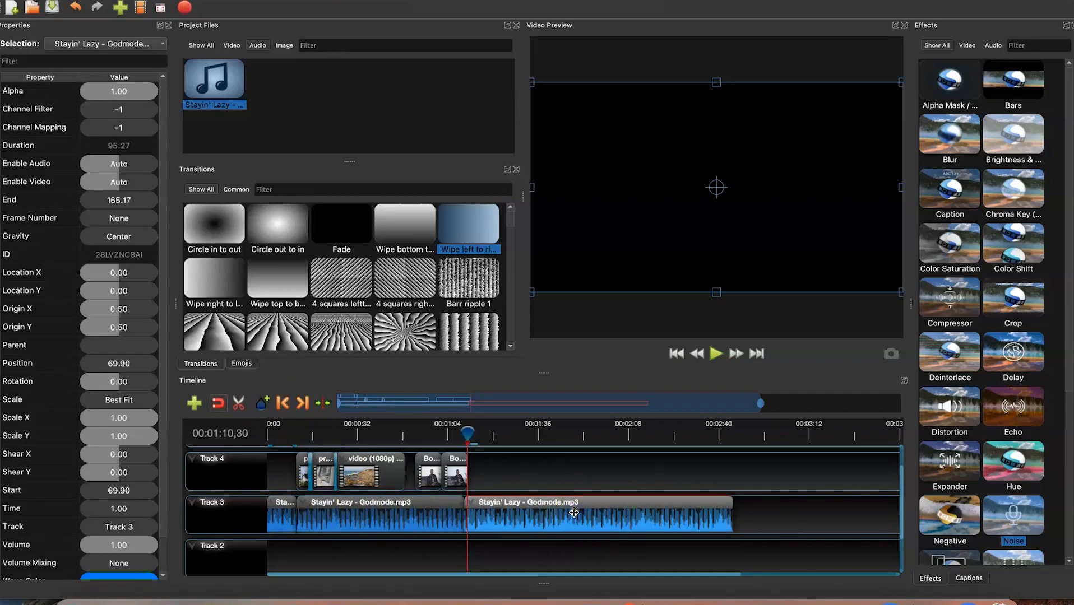
right_click(574, 513)
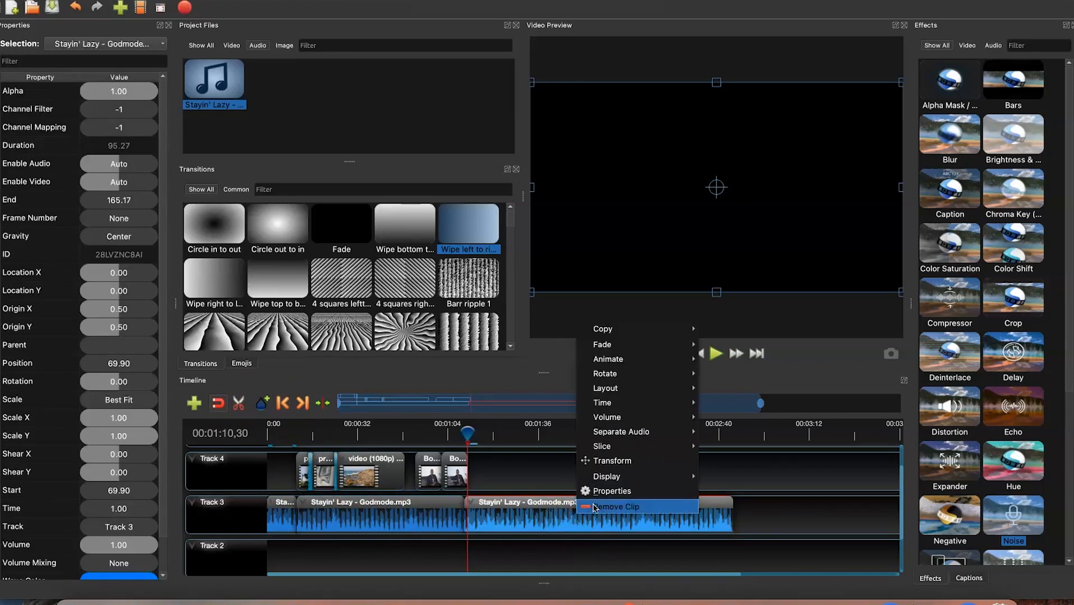
left_click(595, 507)
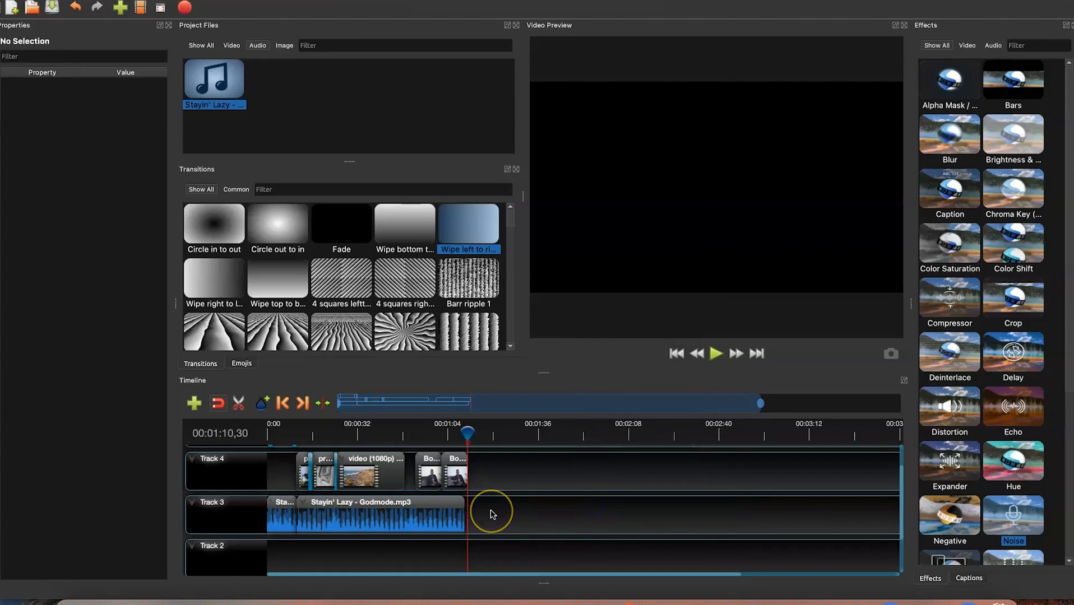
left_click(276, 517)
right_click(276, 517)
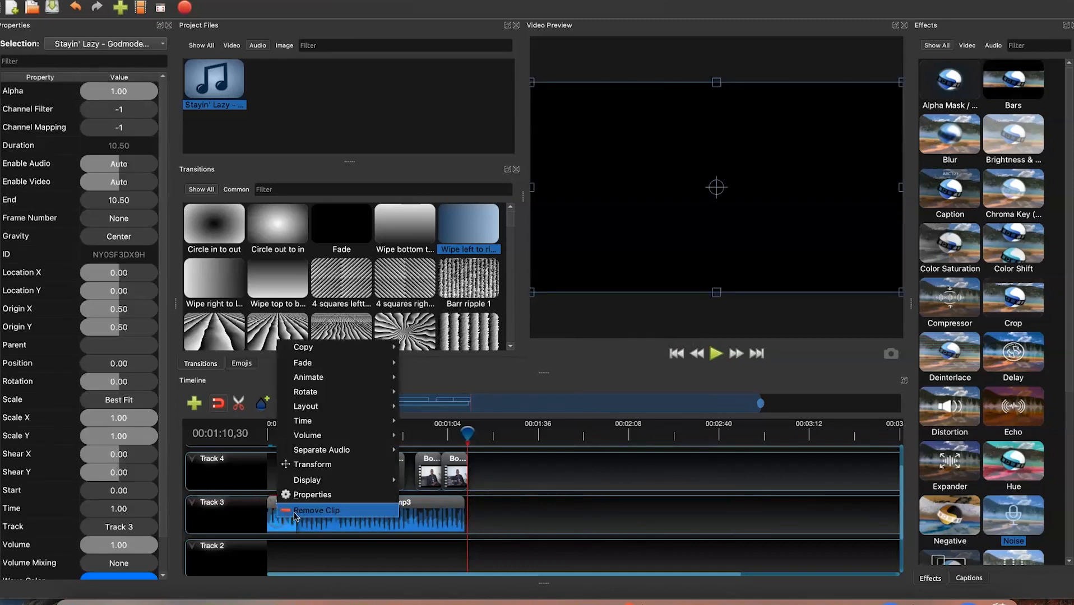
left_click(295, 511)
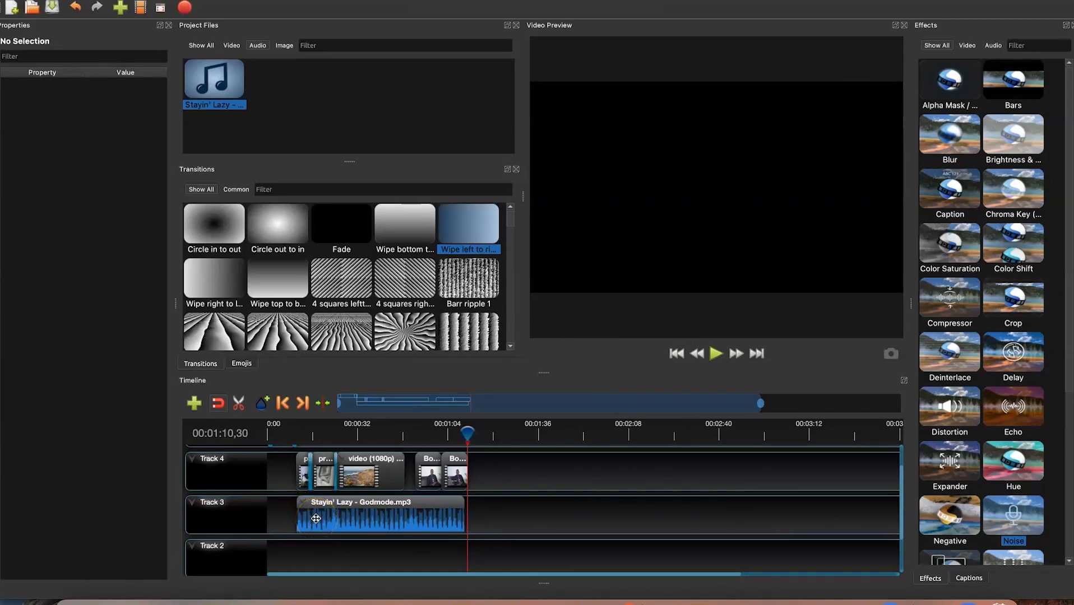
key("ctrl+z")
key("ctrl+z")
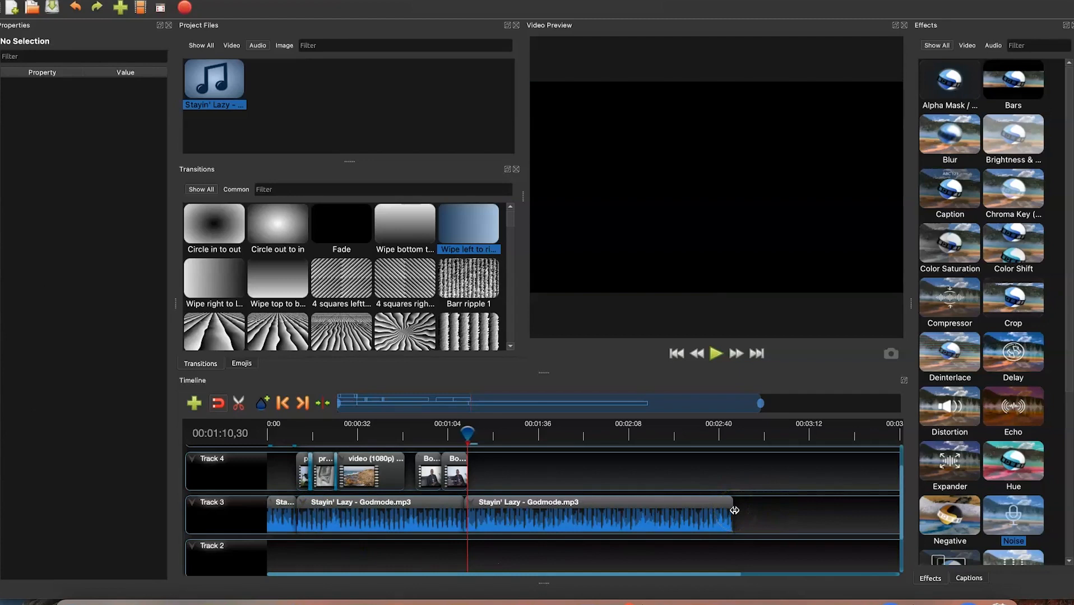
Step: Try trimming away the last music piece and extending the middle piece to the playhead, and undo both changes
left_click_drag(734, 511, 466, 508)
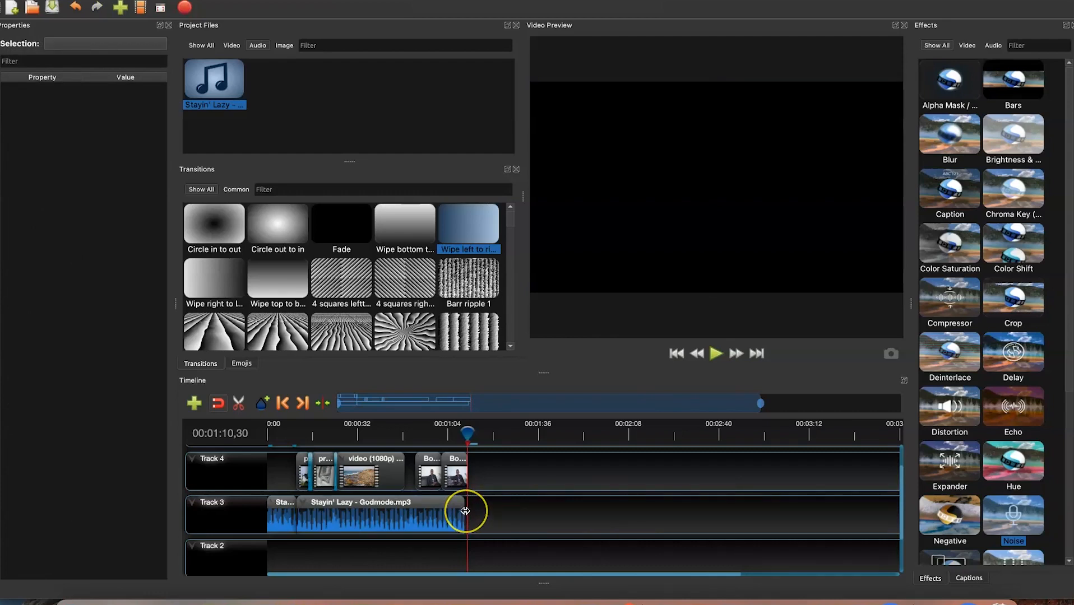
left_click(468, 514)
left_click_drag(472, 513, 484, 518)
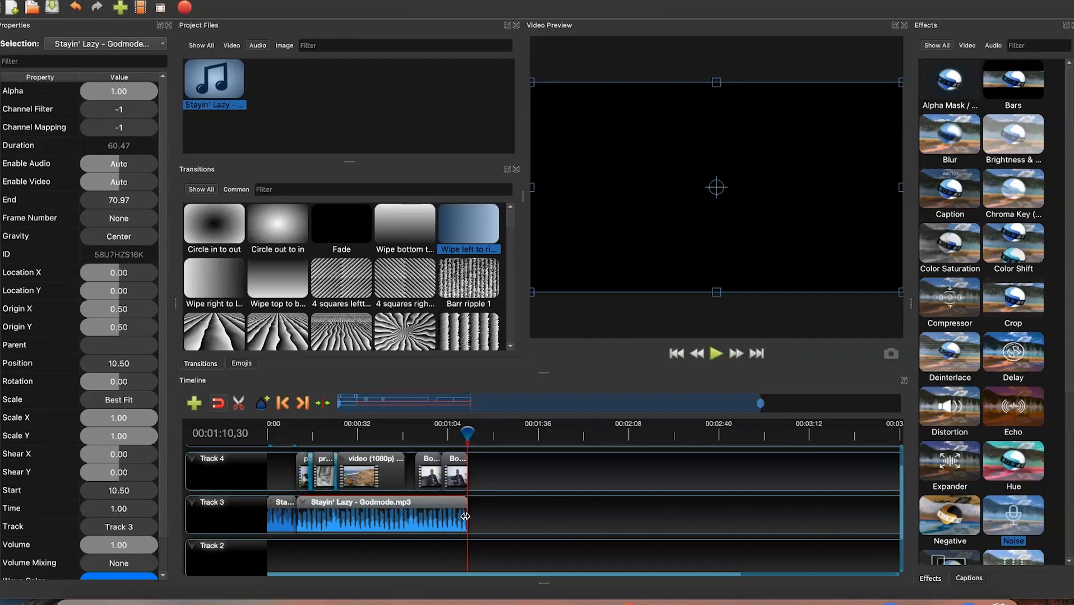
key("ctrl+z")
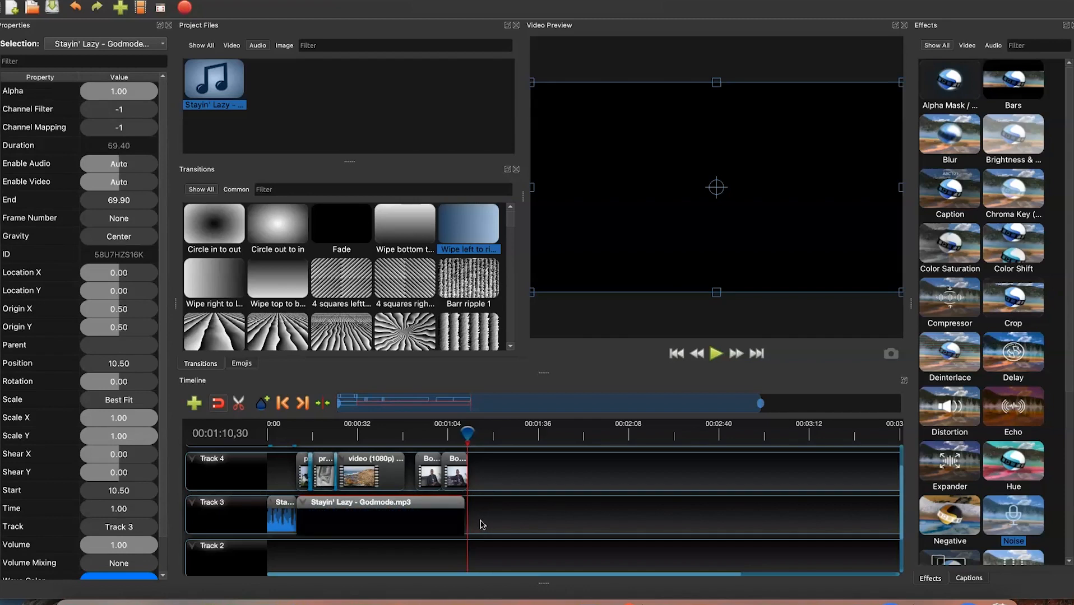
key("ctrl+z")
Step: Trim the end of the last music piece on Track 3 back past its start so the whole piece is gone
left_click(736, 511)
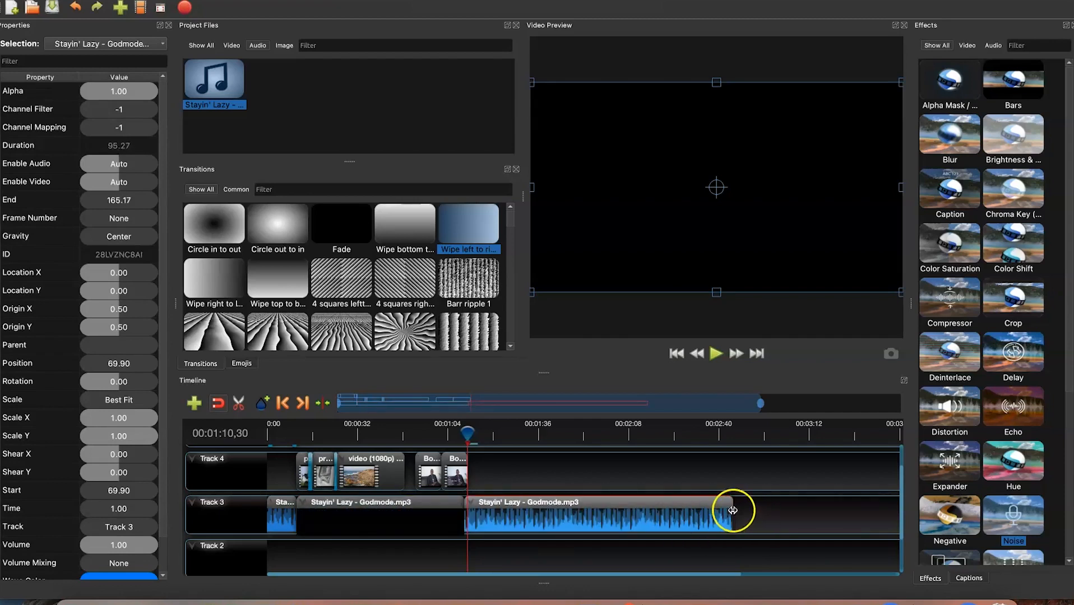
left_click_drag(699, 510, 566, 515)
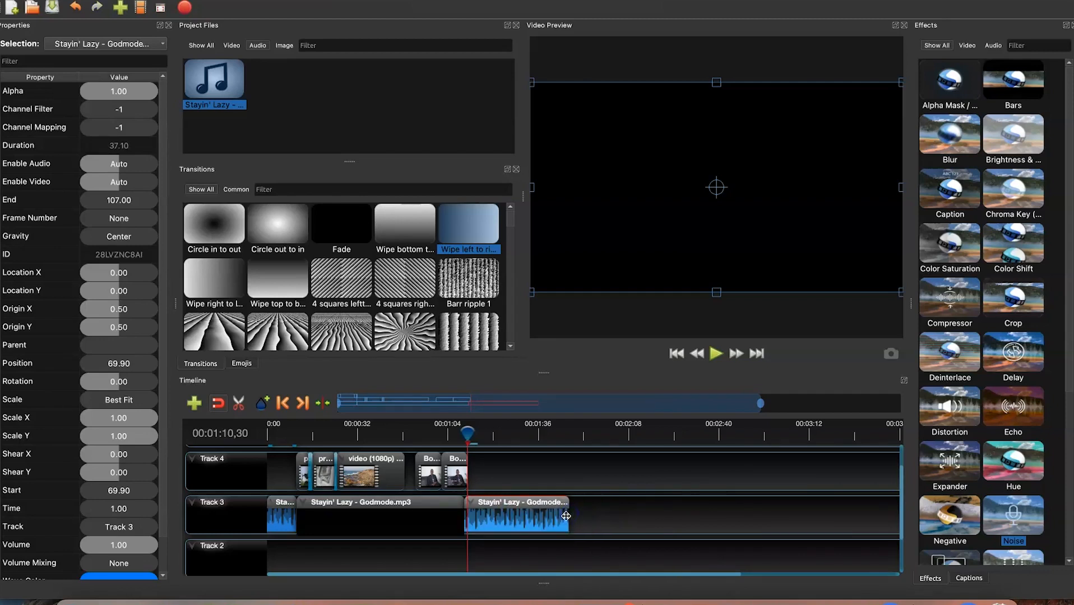
left_click(567, 515)
left_click_drag(567, 515, 648, 517)
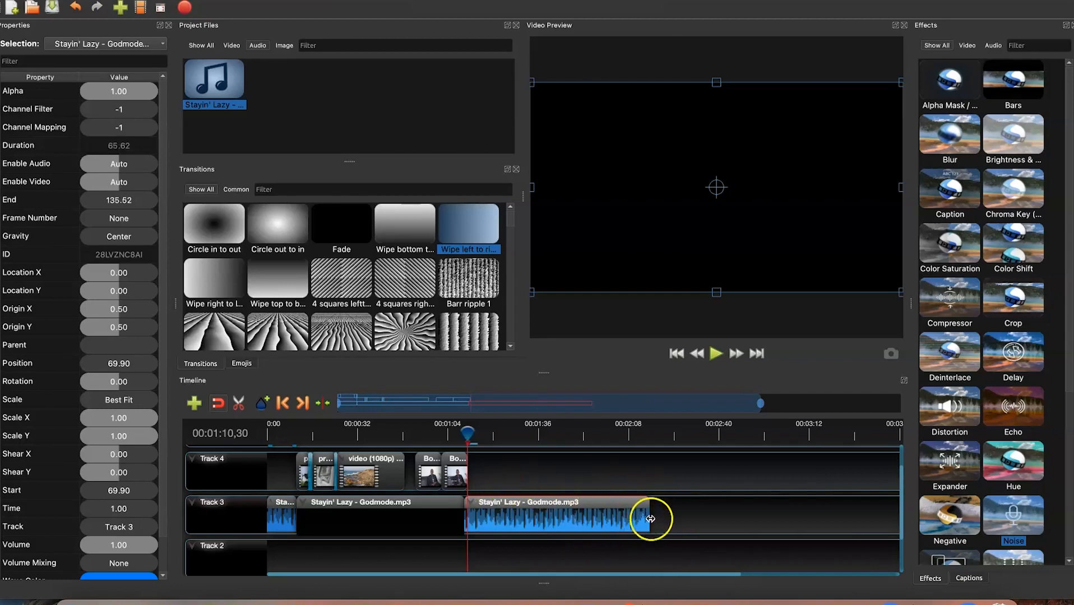
left_click_drag(647, 518, 437, 517)
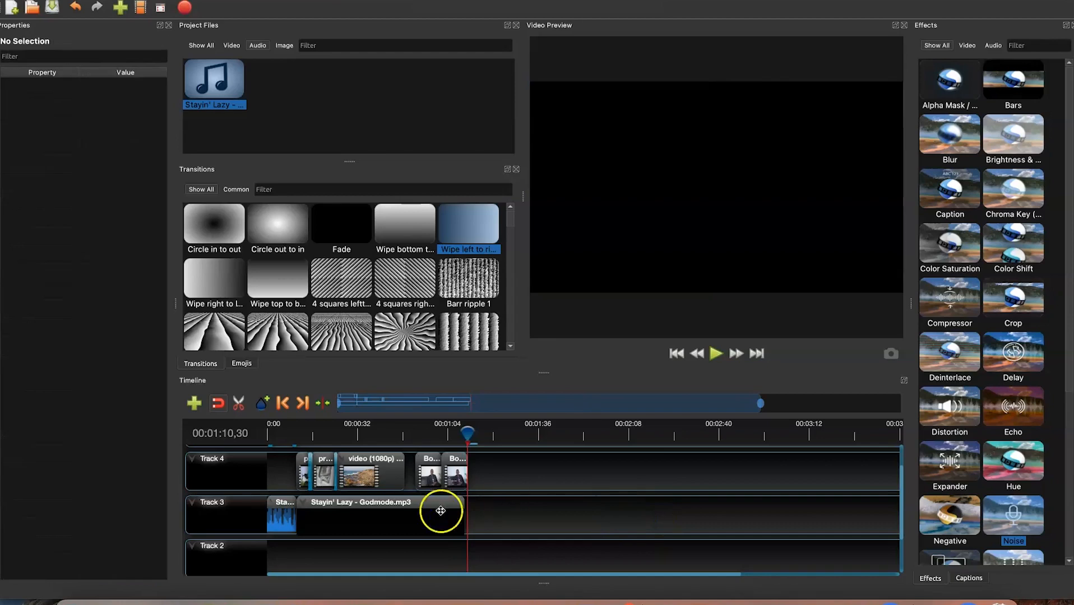
Step: Remove the short first piece of music from the start of Track 3
left_click(440, 512)
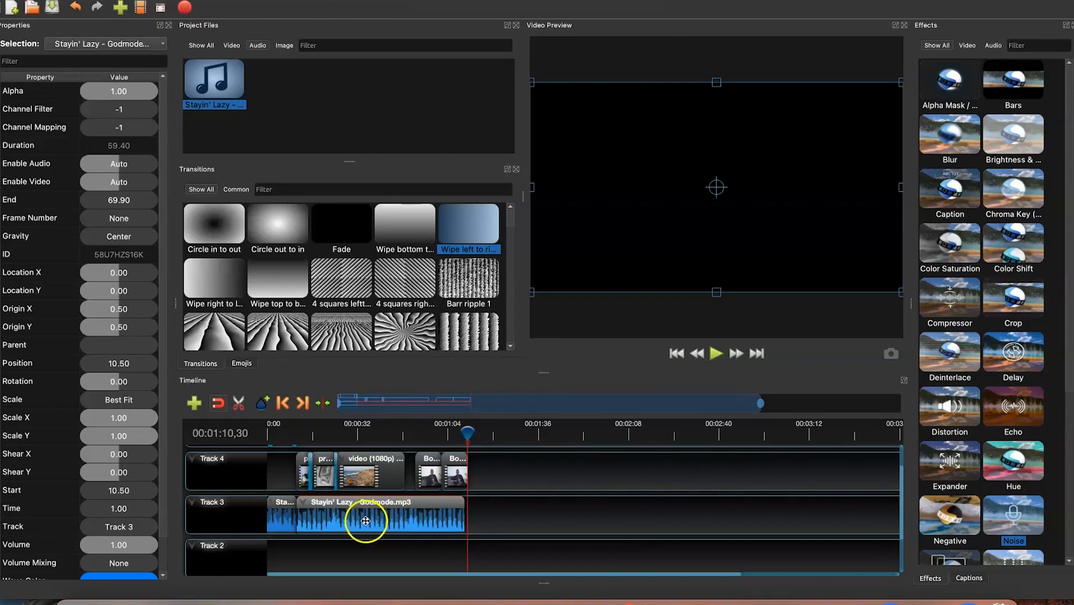
left_click(279, 520)
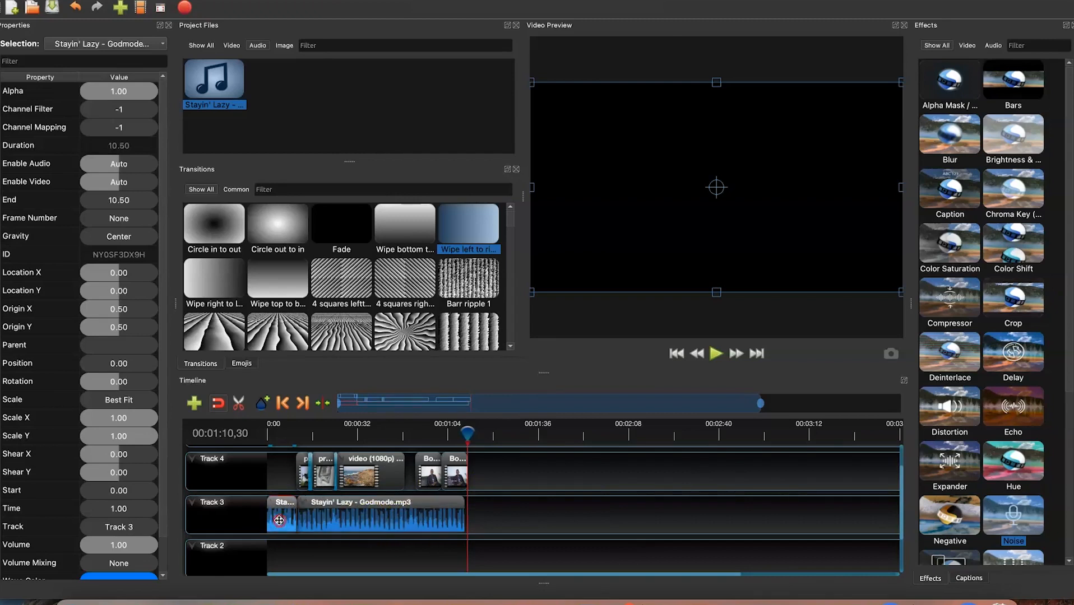
right_click(279, 521)
left_click(317, 513)
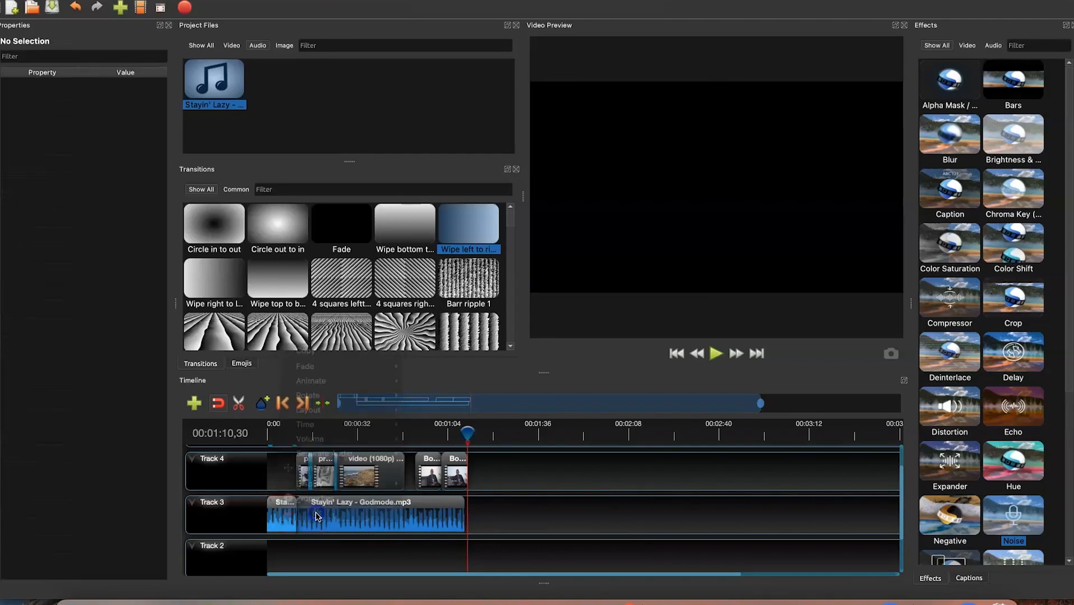
Step: Try a volume of 0.26 at the end of the remaining music clip, and remove that volume keyframe
left_click(379, 521)
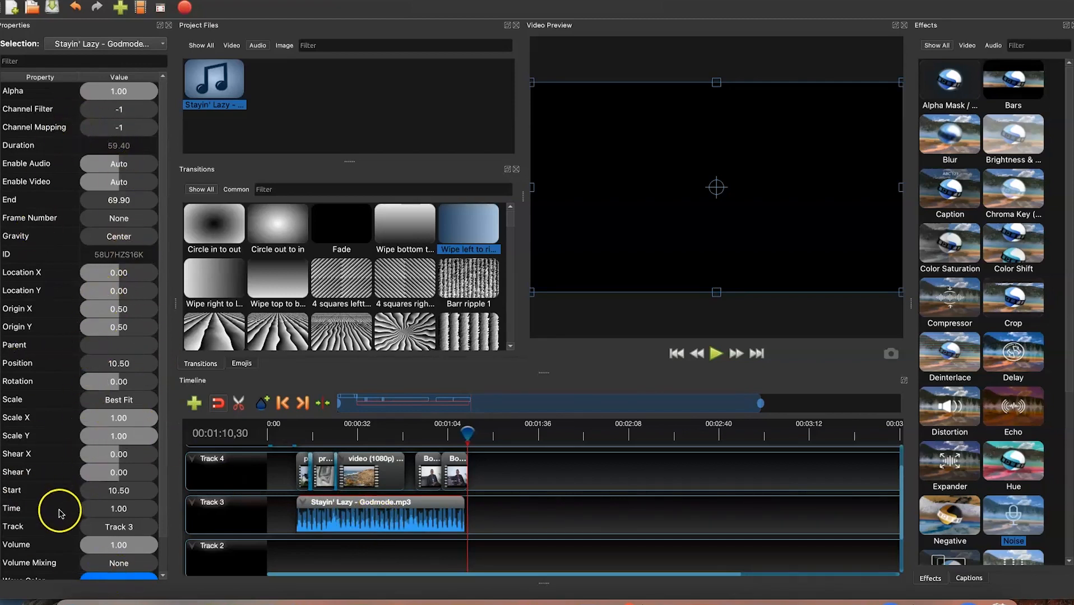
scroll(62, 507, "down", 2)
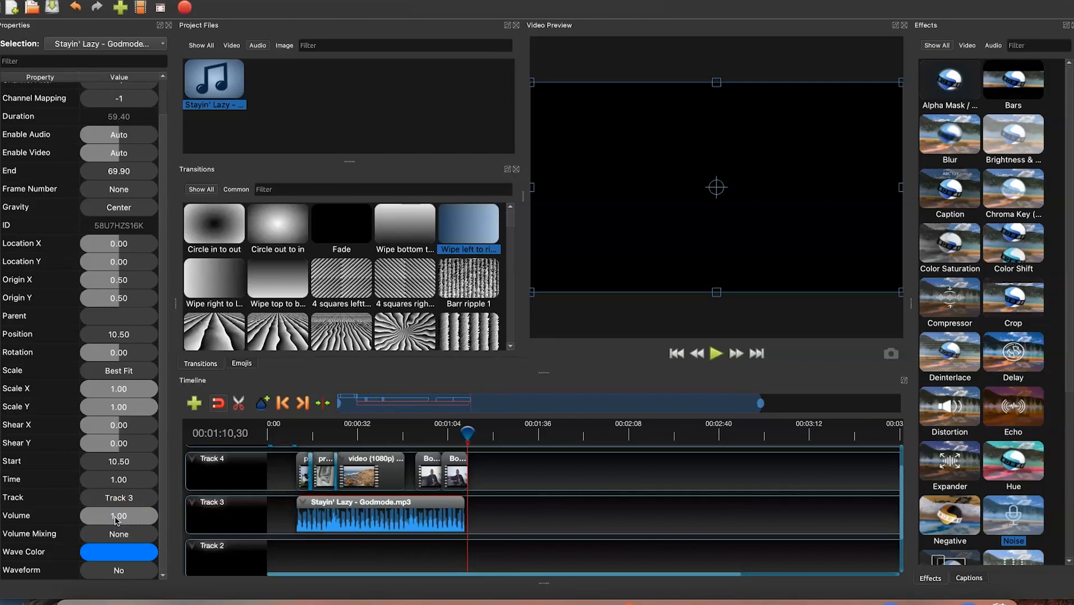
left_click_drag(149, 514, 98, 516)
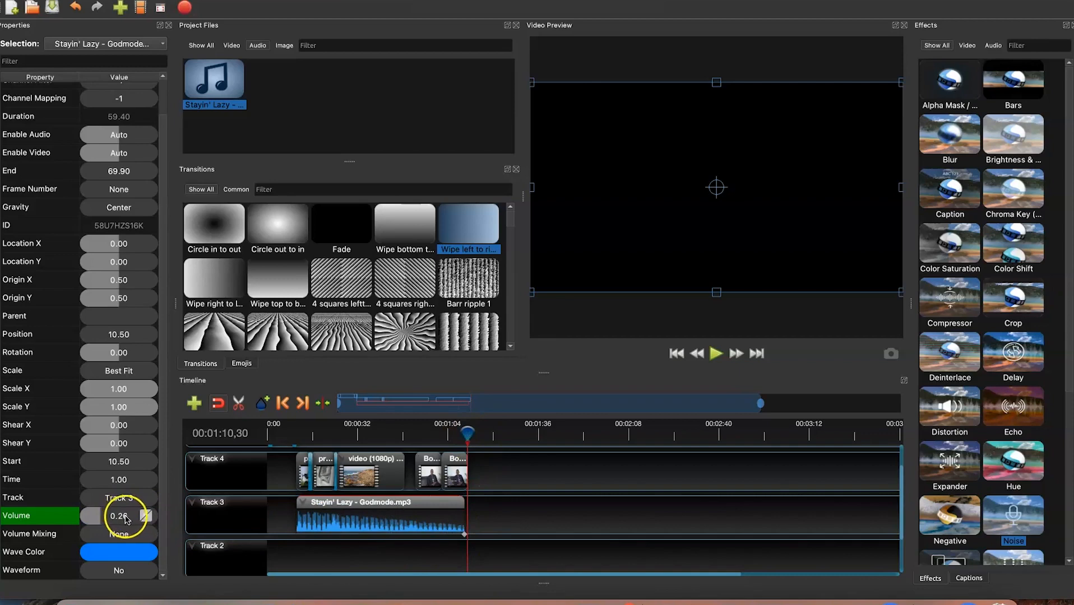
left_click_drag(488, 423, 304, 442)
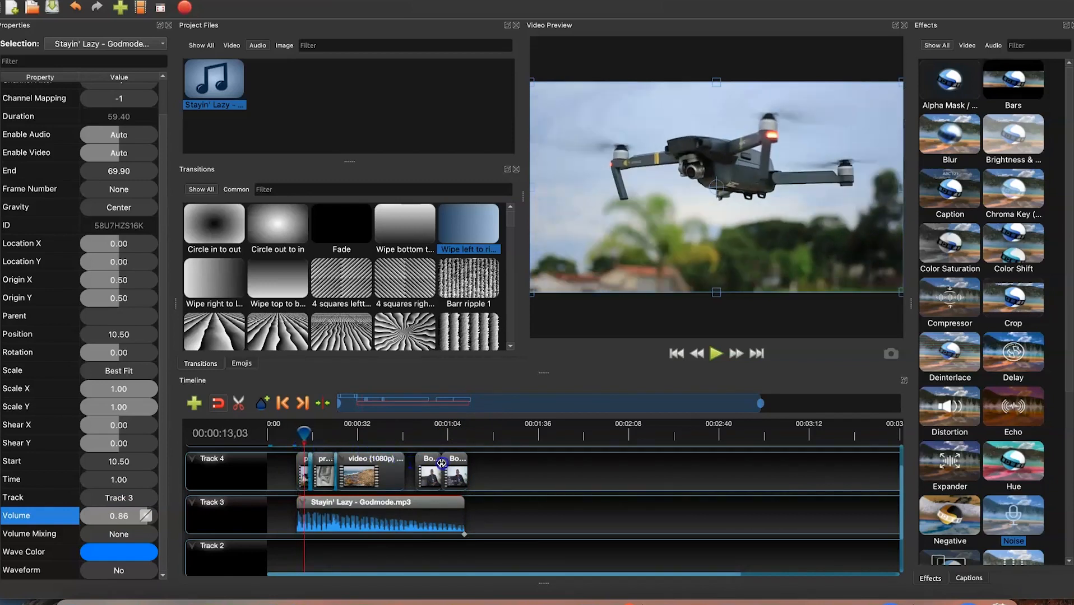
left_click(464, 440)
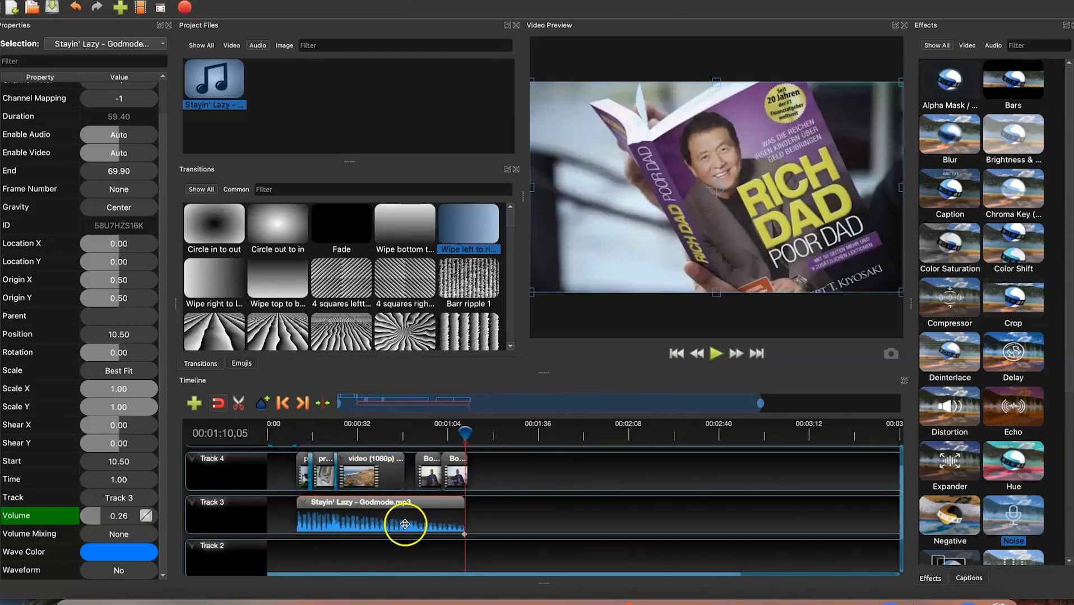
right_click(121, 516)
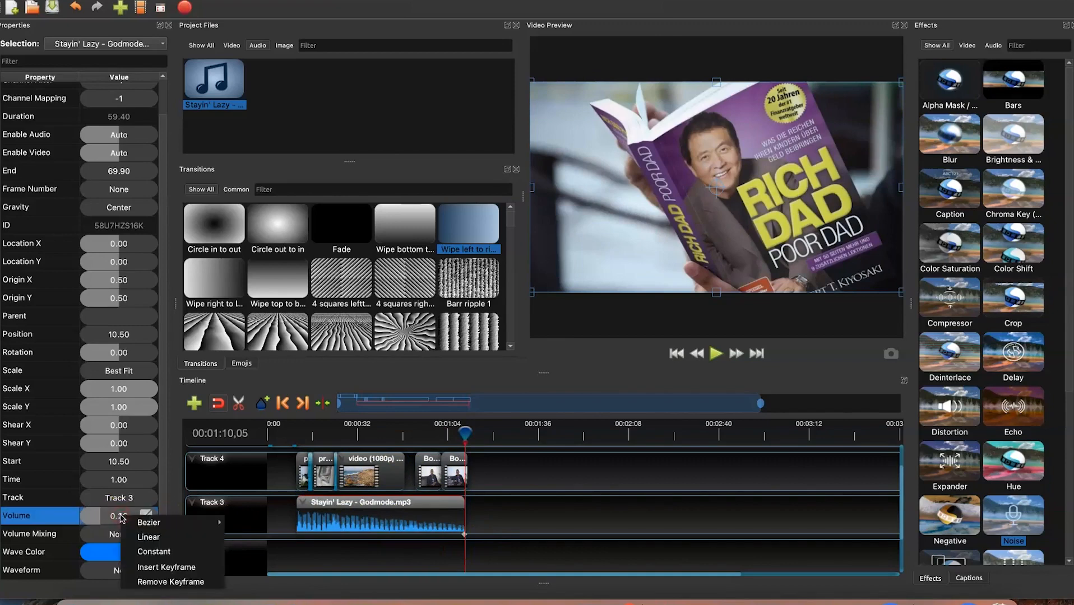
left_click(157, 581)
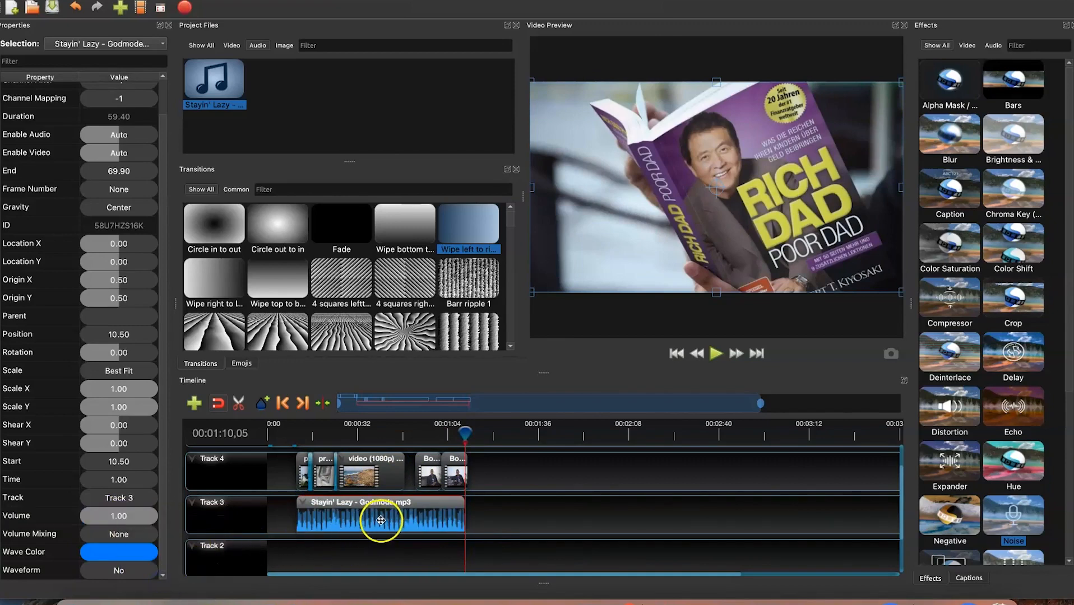
Step: Lower the music clip's volume to 0.22 with the playhead near the start of the clip on Track 3
left_click_drag(466, 432, 409, 433)
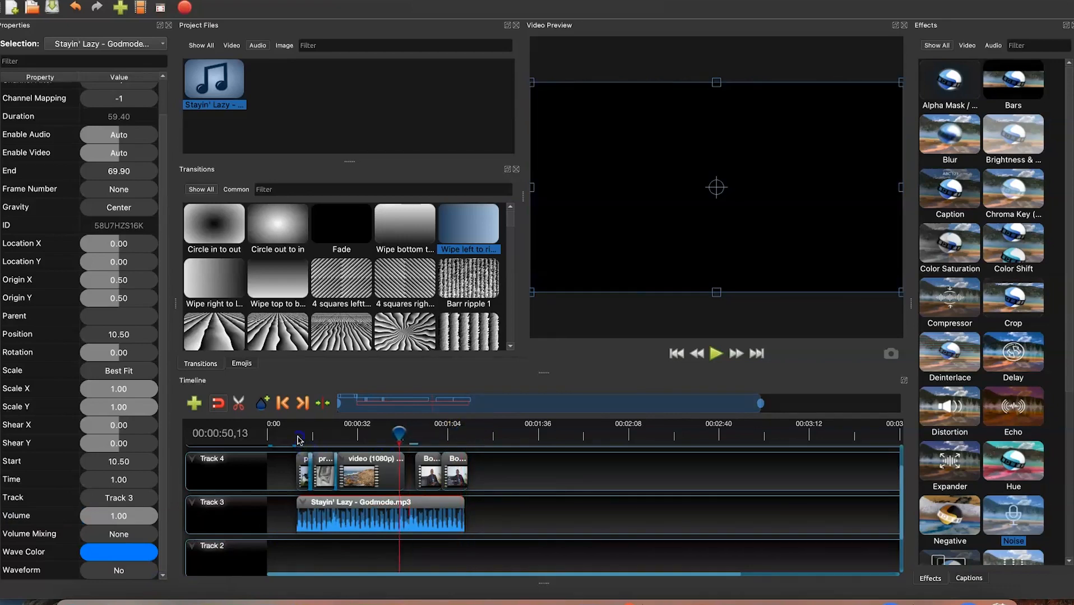
left_click(300, 436)
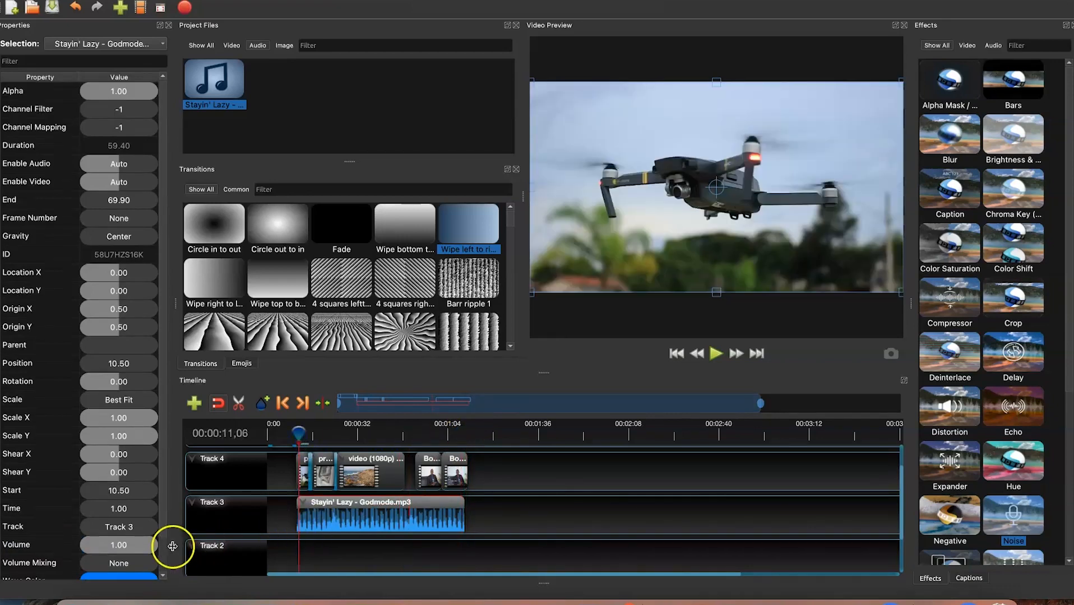
left_click(108, 544)
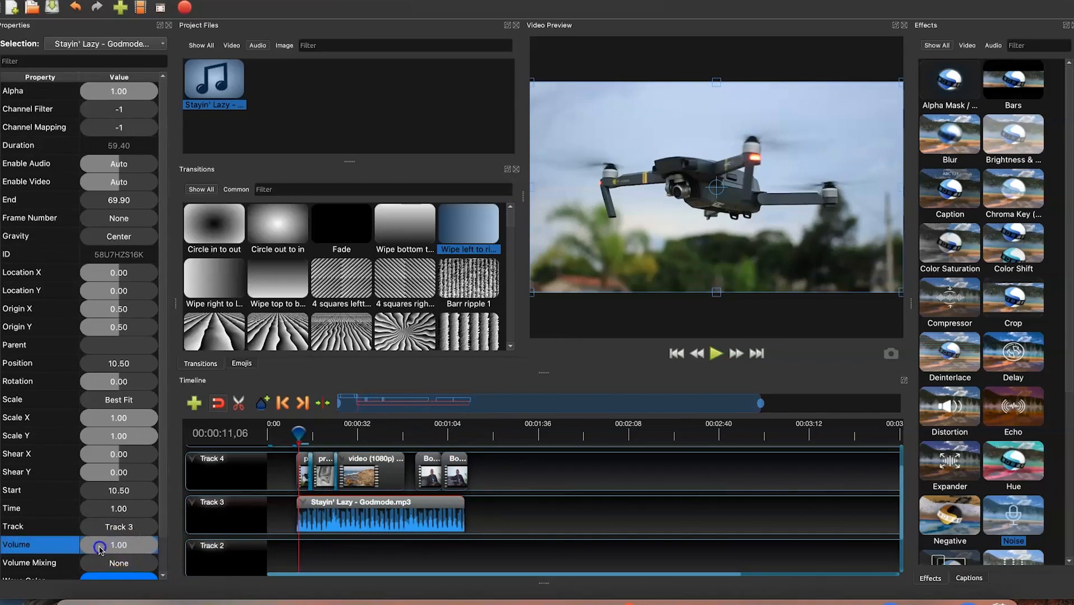
left_click_drag(100, 550, 90, 548)
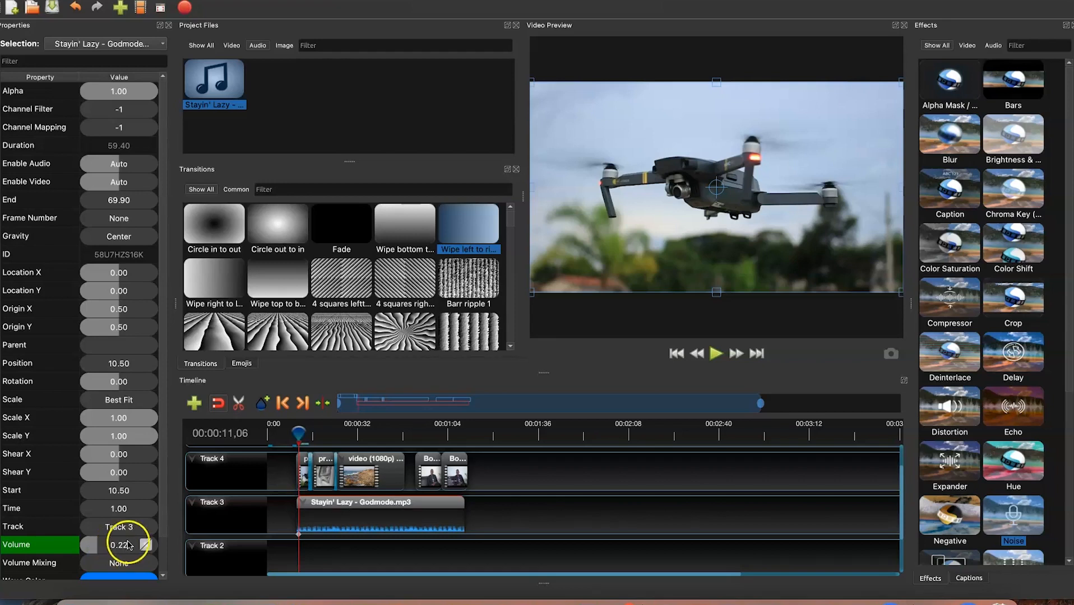
left_click(511, 524)
Step: Play back a few seconds of the first book clip to check its speech against the quieter music
left_click(443, 479)
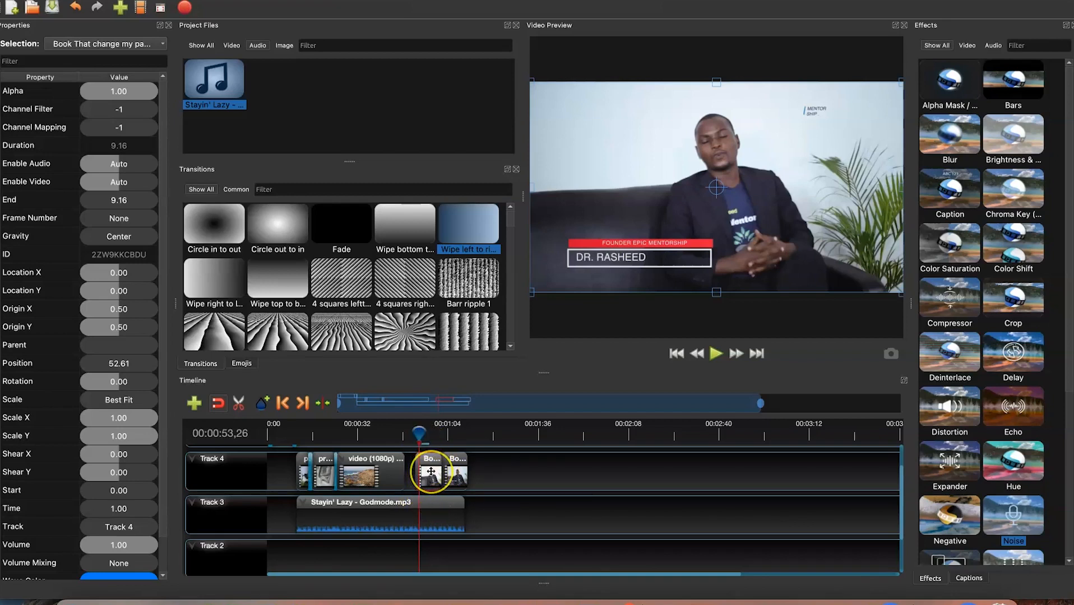
key("space")
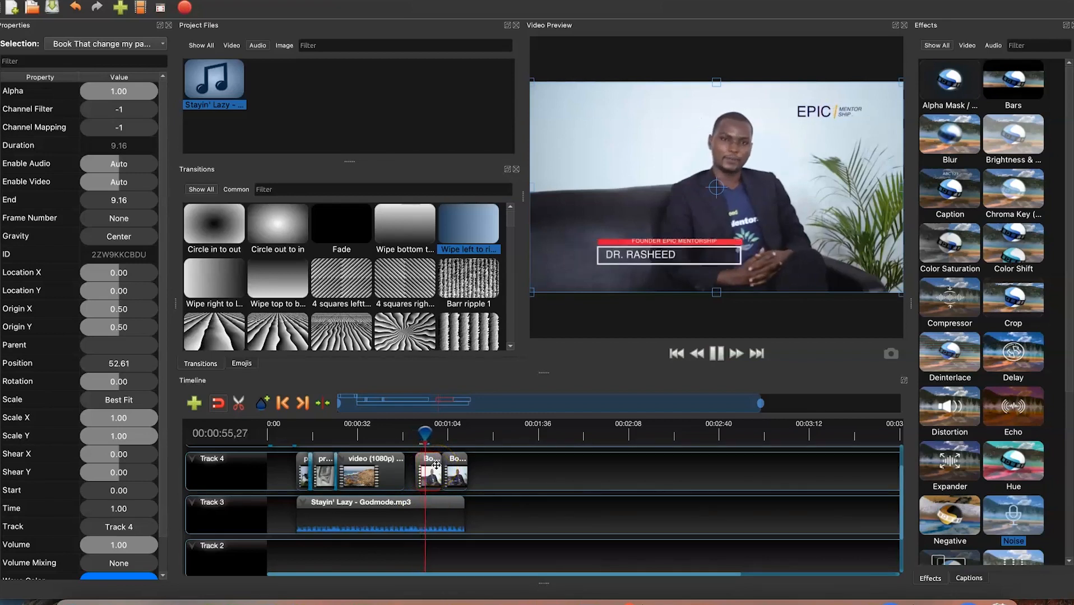
key("space")
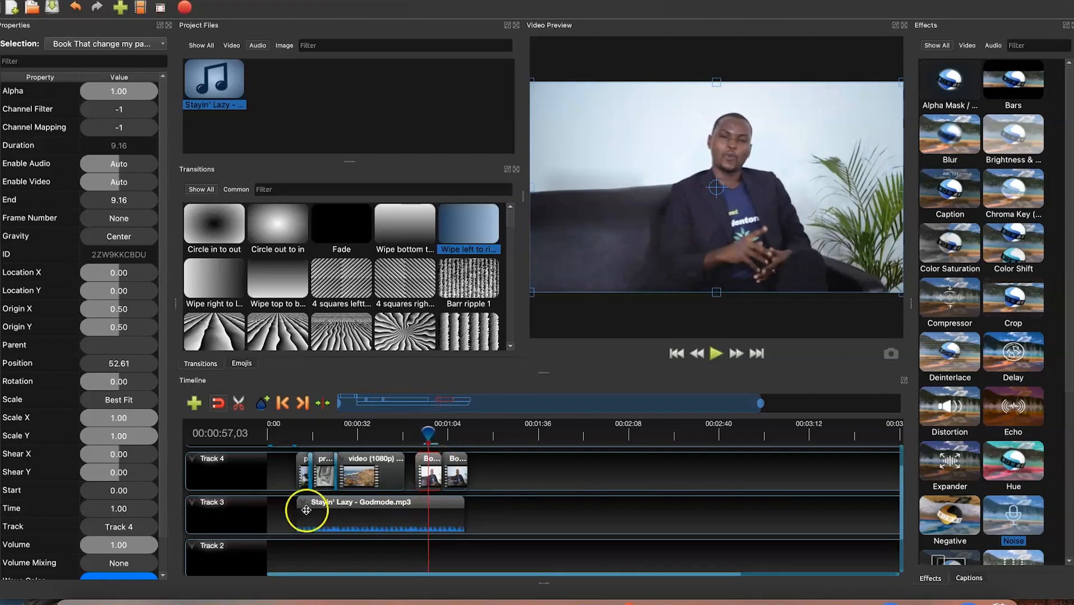
Step: Try to separate the first book clip's audio as a single clip with all channels, and undo the separation
right_click(430, 472)
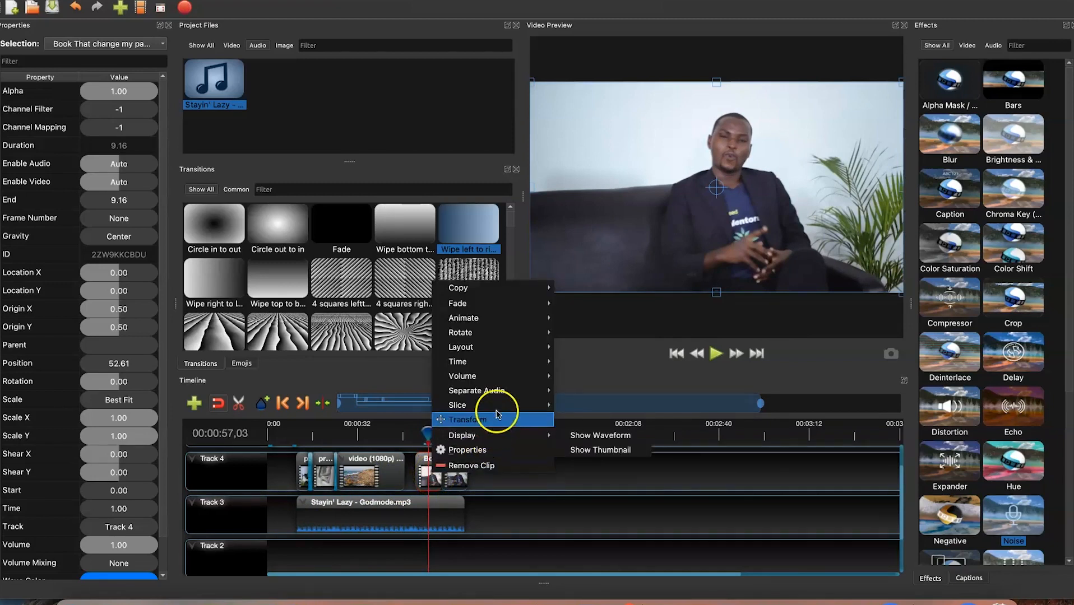
mouse_move(503, 397)
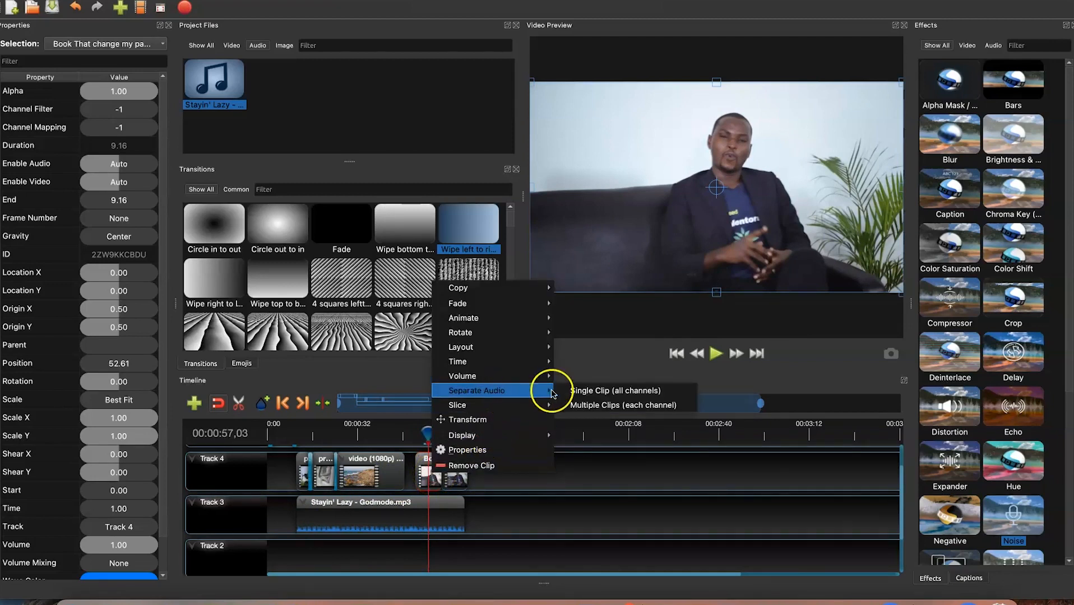
left_click(581, 407)
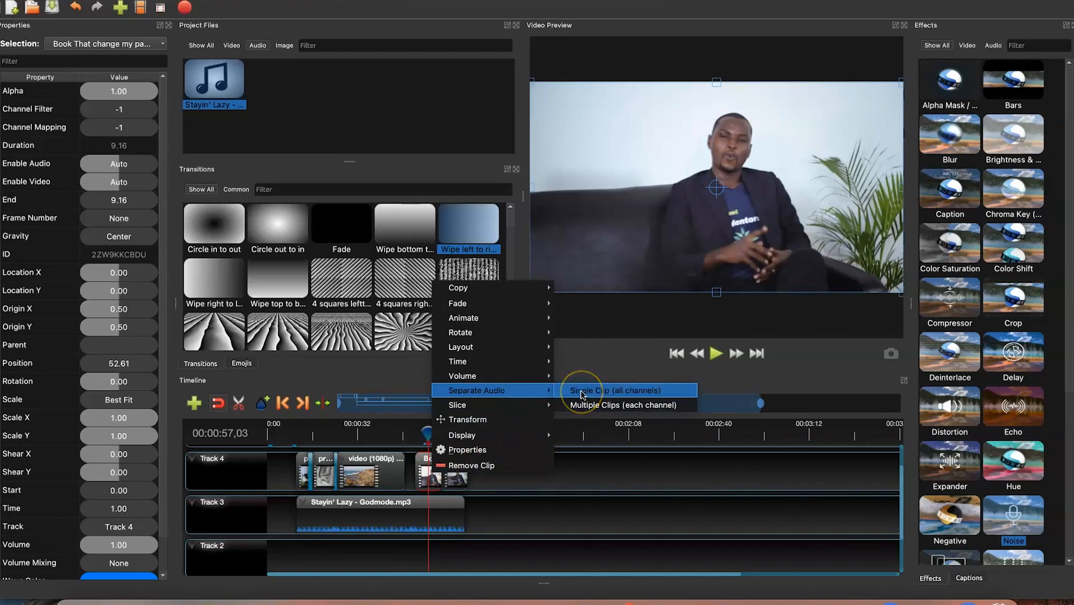
left_click(581, 394)
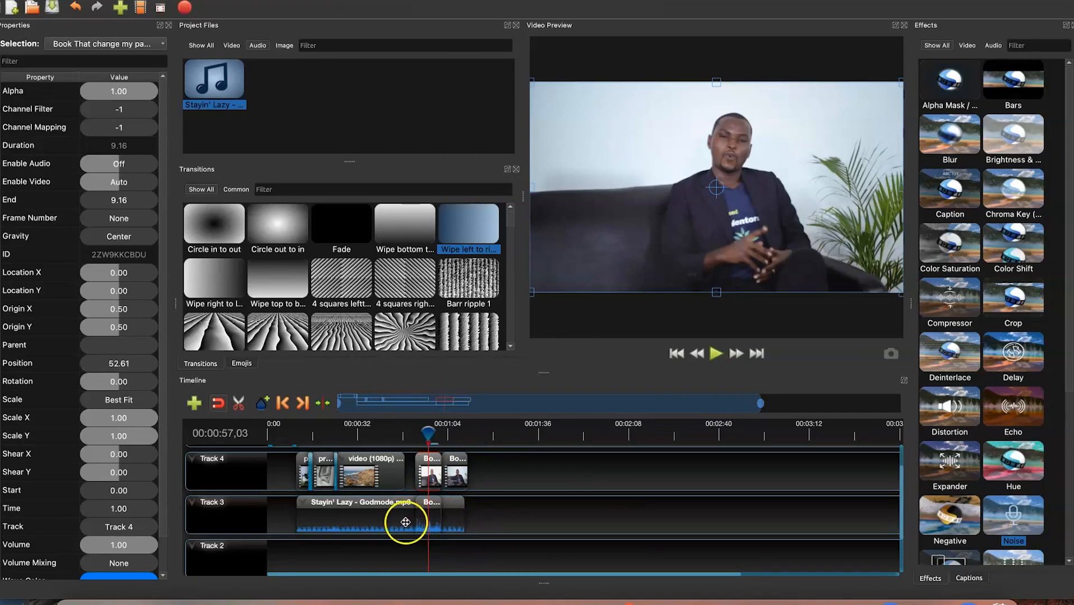
key("super+z")
Step: Add an empty track directly below the video clips' track, above the music on Track 3
left_click(429, 475)
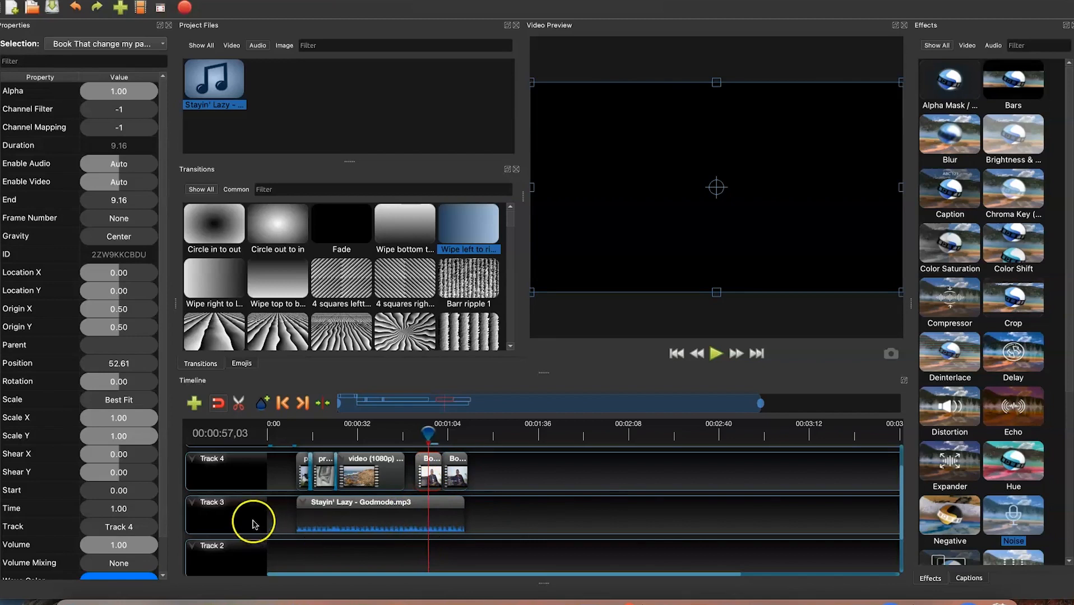
right_click(193, 460)
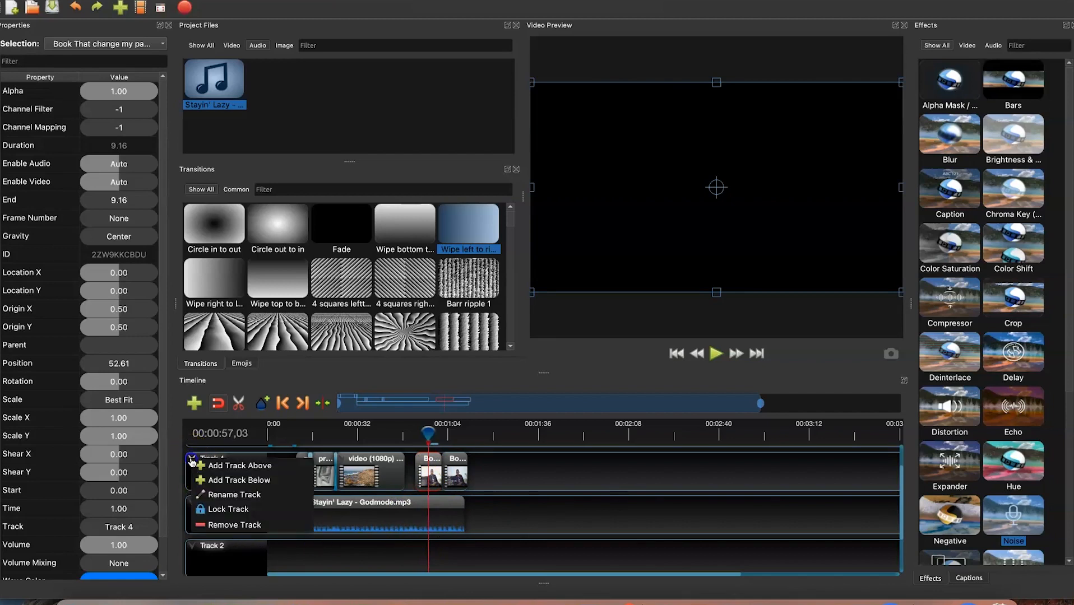
left_click(213, 481)
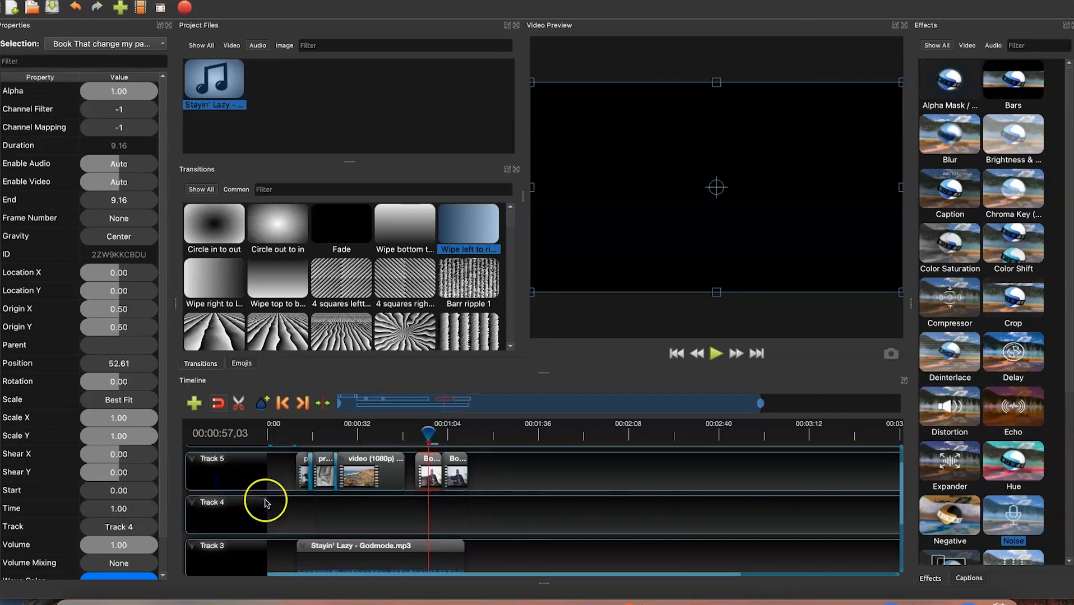
Step: Separate the first book clip's audio as a single clip with all channels onto the empty Track 4
right_click(433, 471)
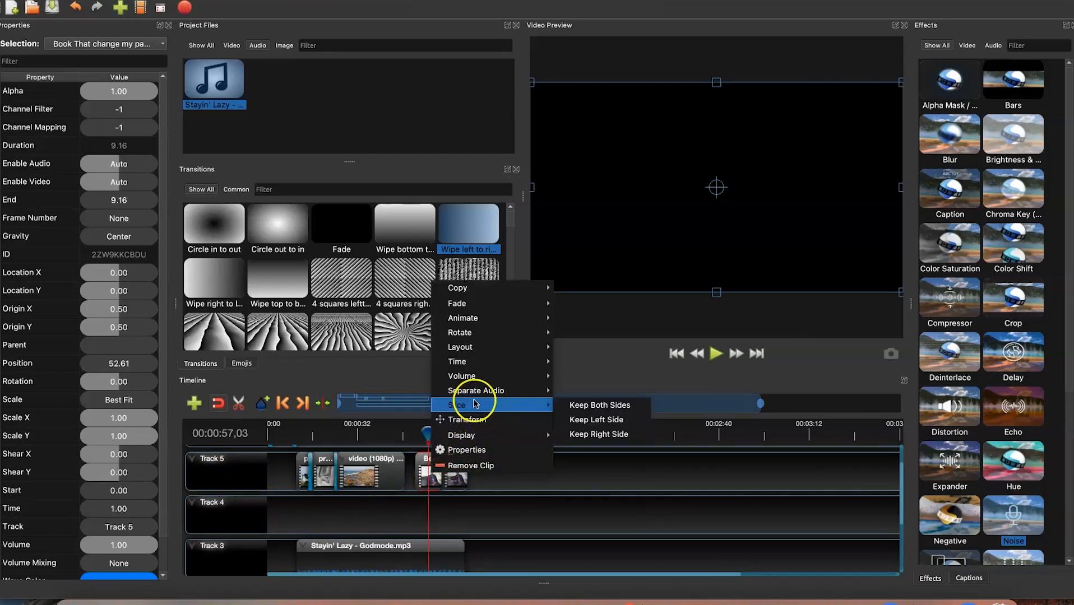
mouse_move(477, 391)
left_click(577, 390)
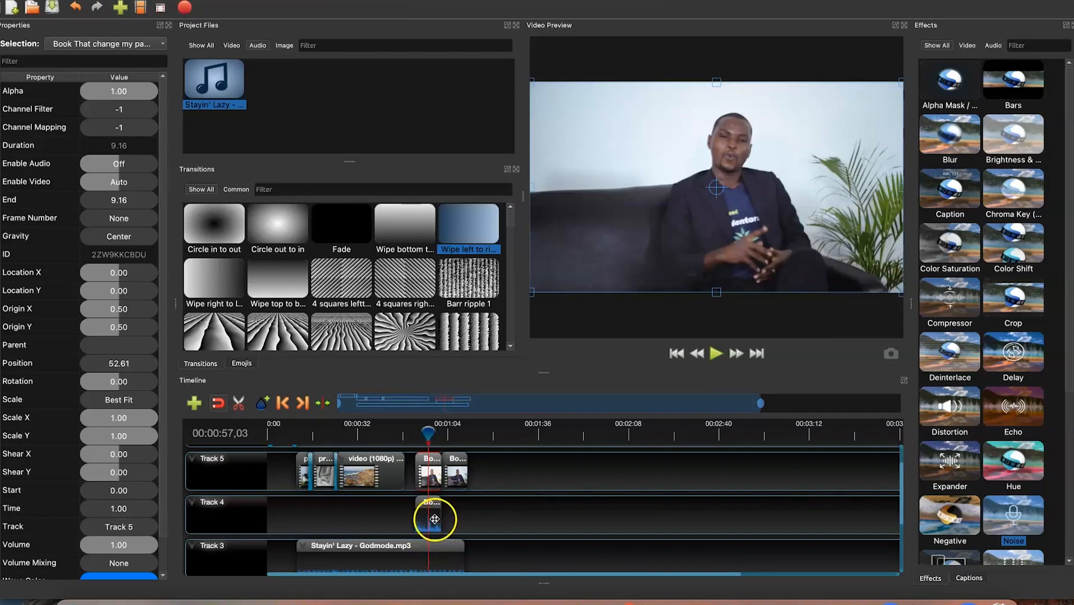
Step: Try the Echo effect on the separated audio clip on Track 4, and remove the effect
left_click(429, 526)
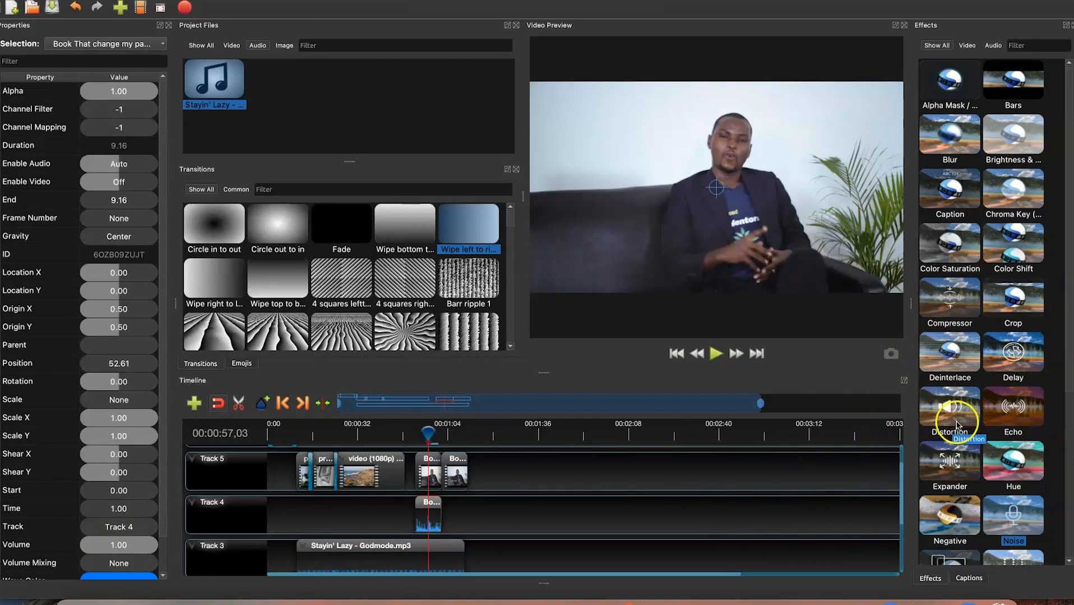
left_click_drag(1008, 416, 436, 525)
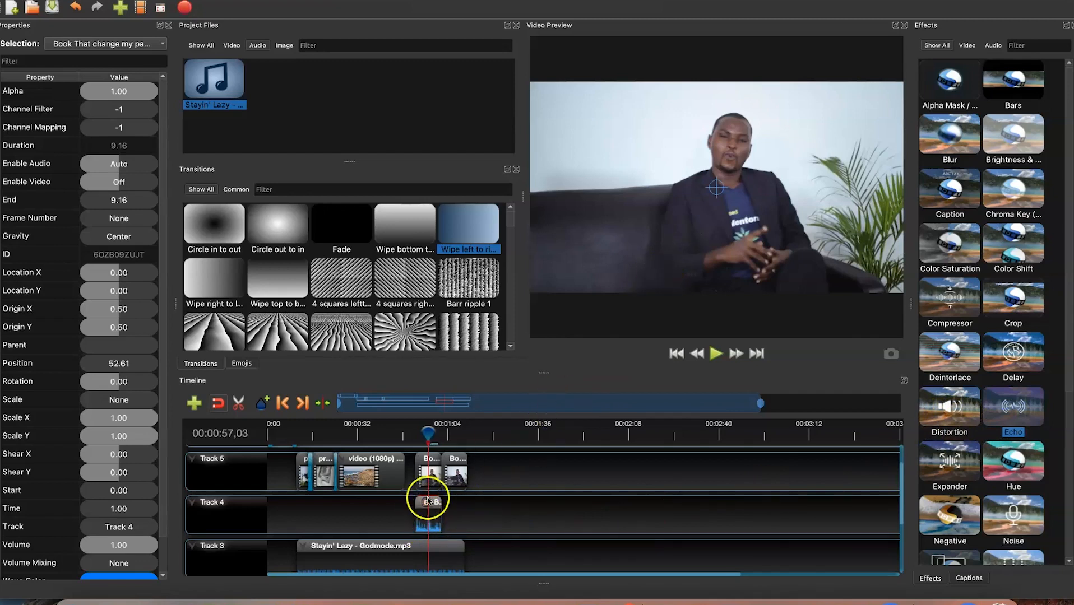
left_click(426, 503)
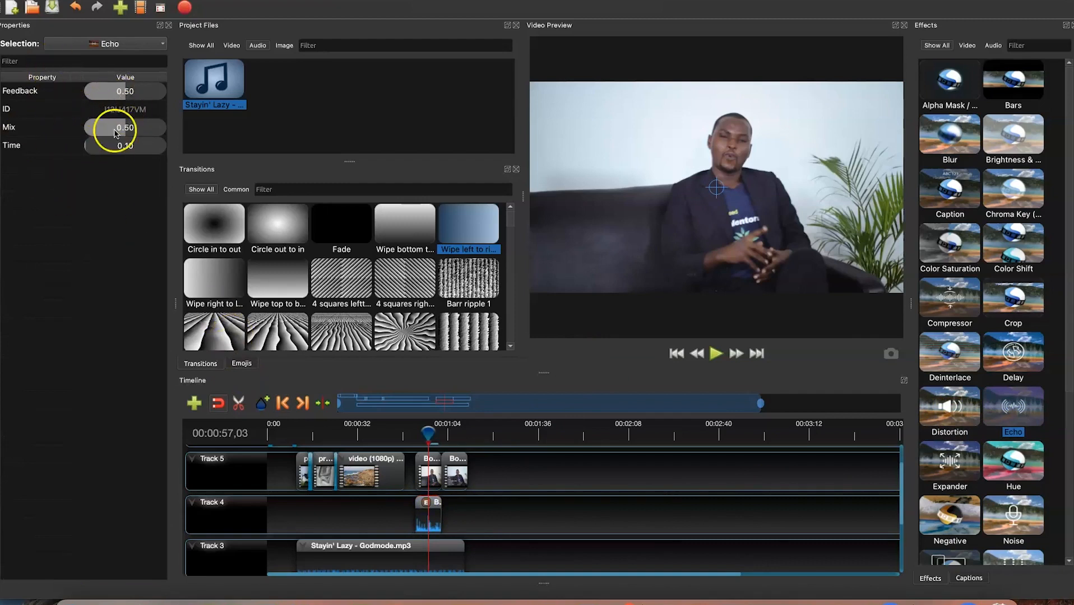
right_click(427, 503)
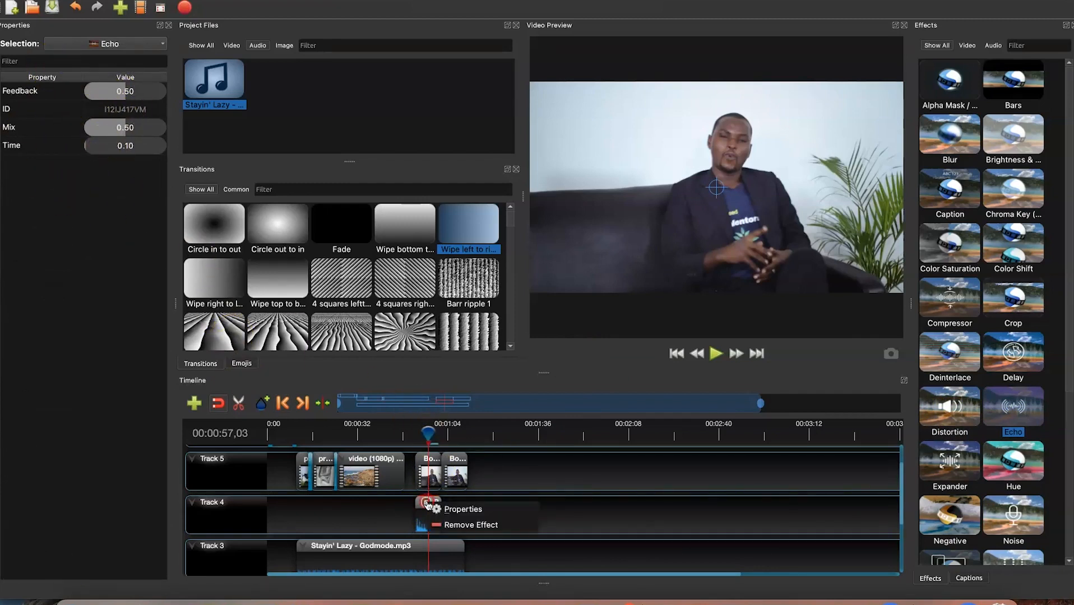
left_click(451, 524)
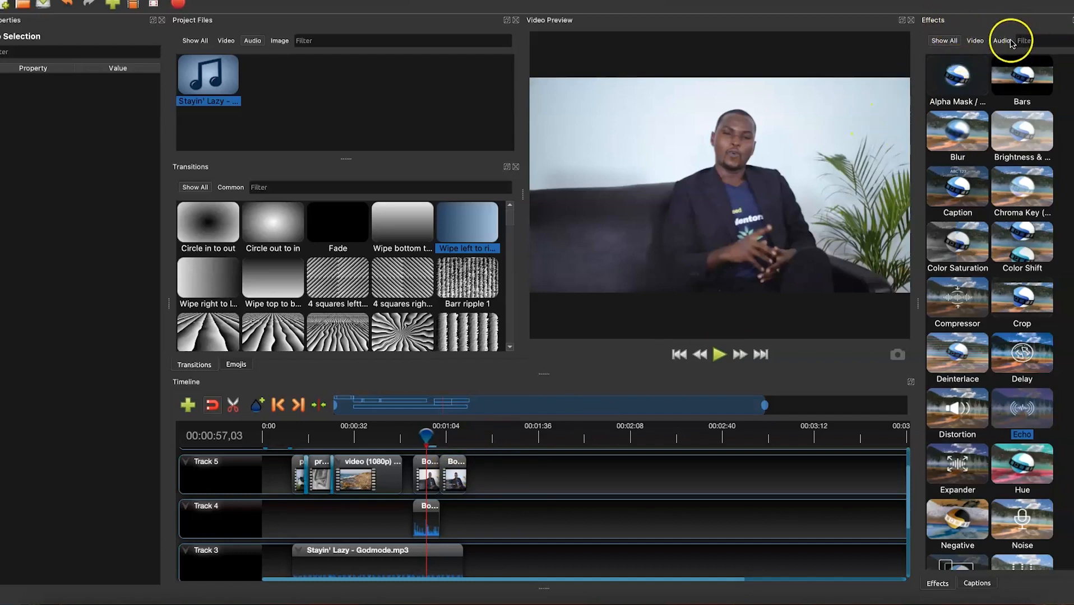
Step: Show only the video effects and apply Brightness & Contrast to the first book clip on Track 5
left_click(975, 41)
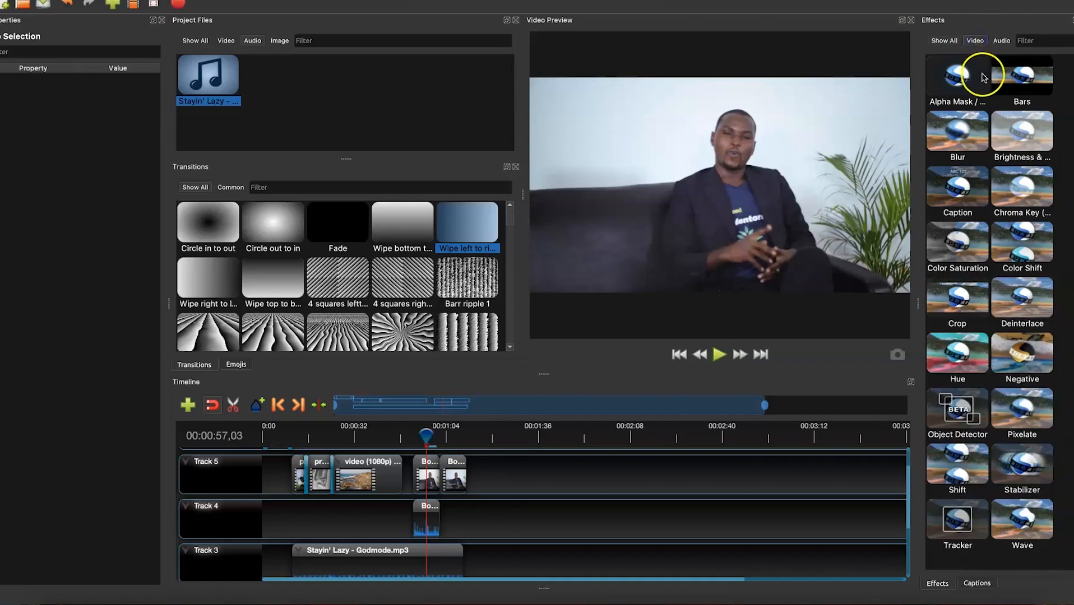
left_click(1019, 84)
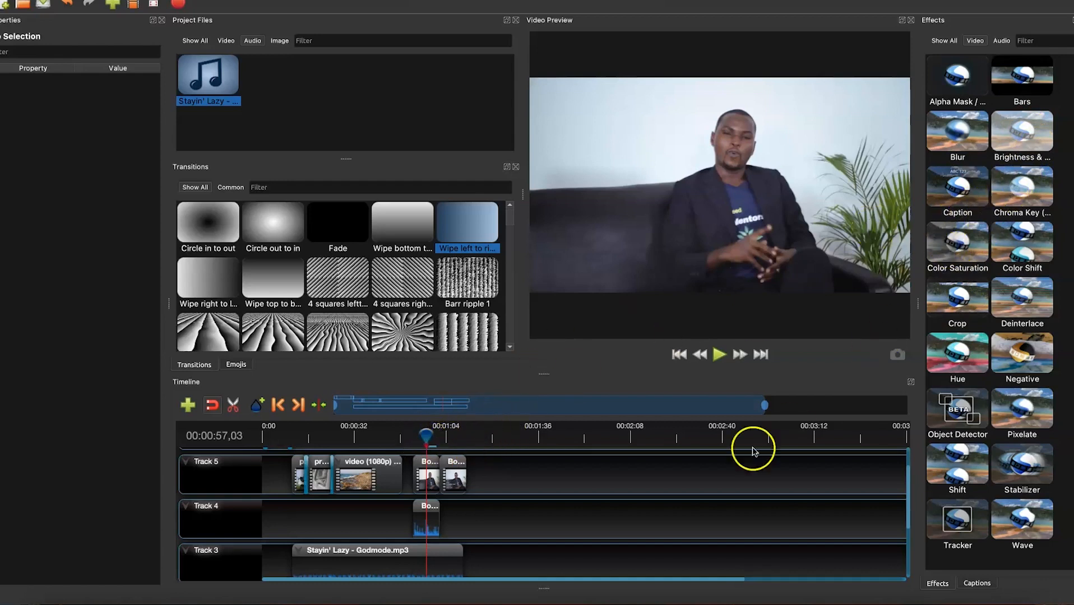
left_click(1023, 135)
left_click_drag(1023, 134, 428, 477)
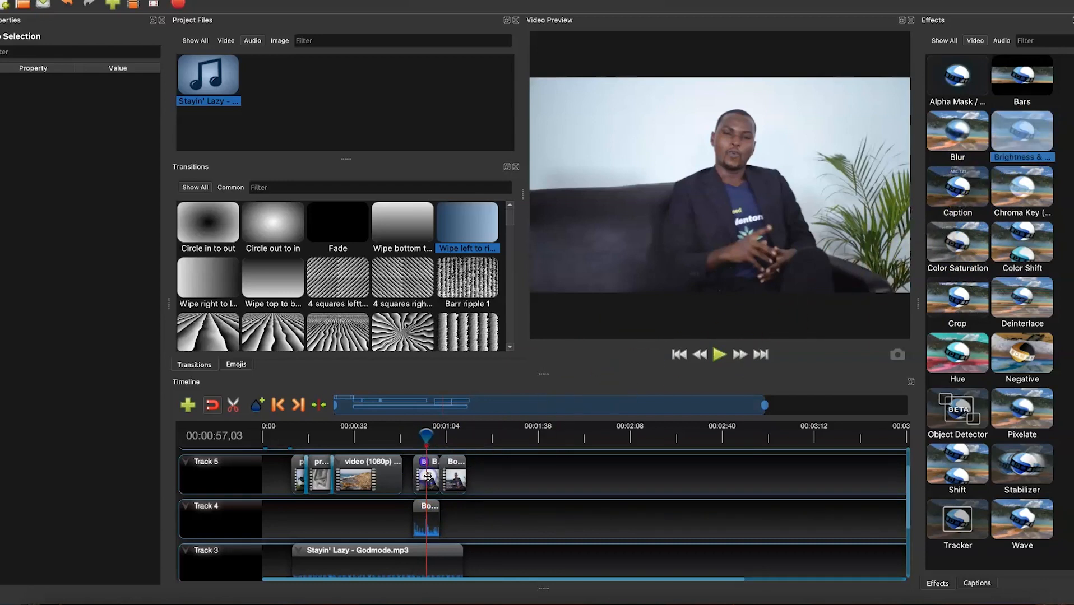
Step: Set the brightness of the first book clip's Brightness & Contrast effect to 0.04
left_click_drag(764, 405, 510, 411)
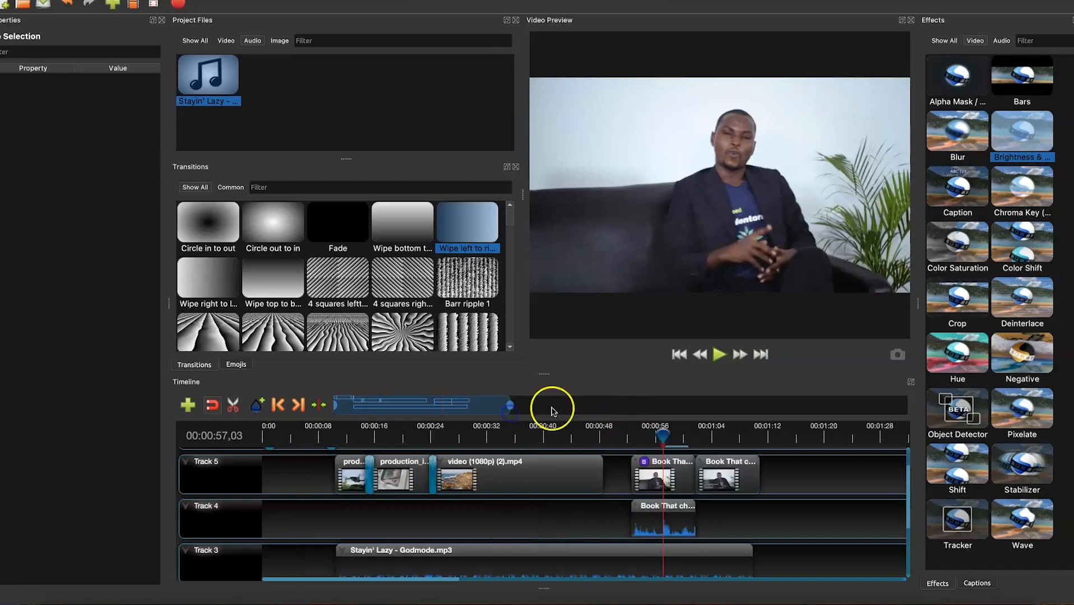
left_click(644, 464)
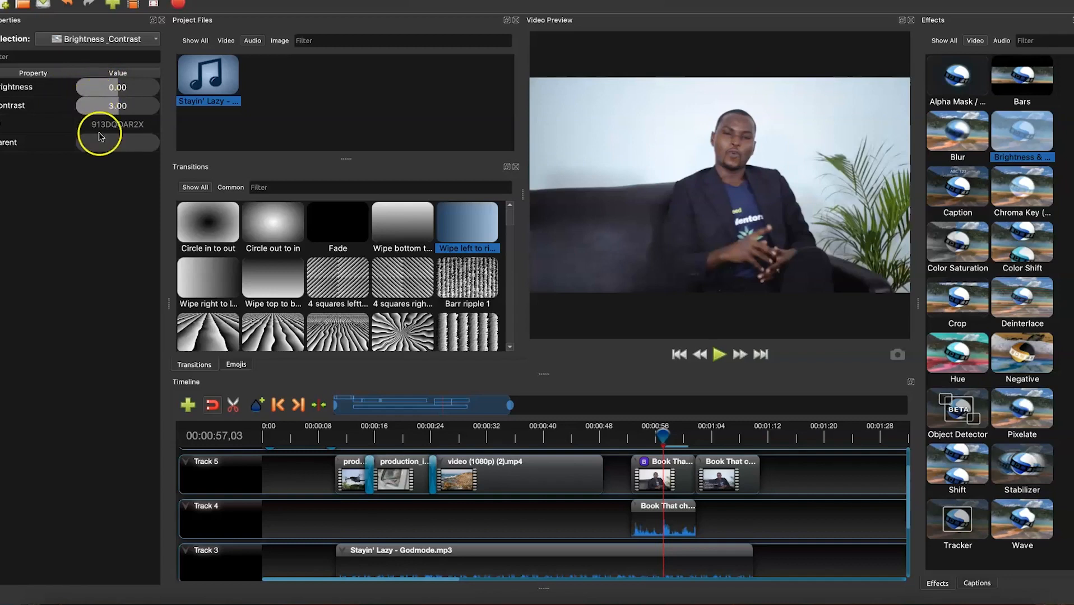
left_click(115, 88)
left_click_drag(114, 88, 110, 90)
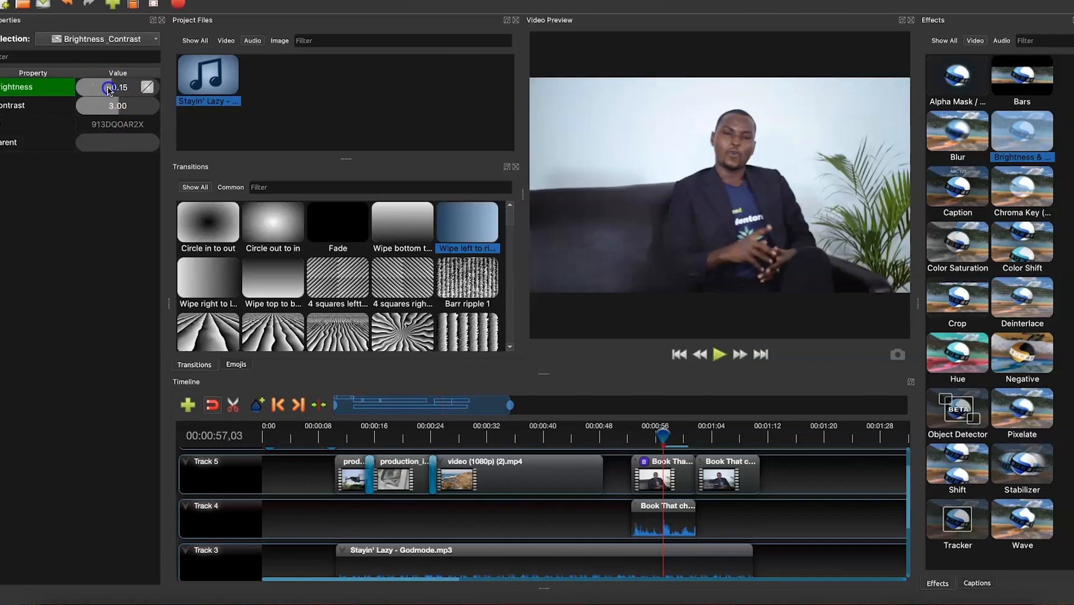
left_click_drag(89, 86, 124, 92)
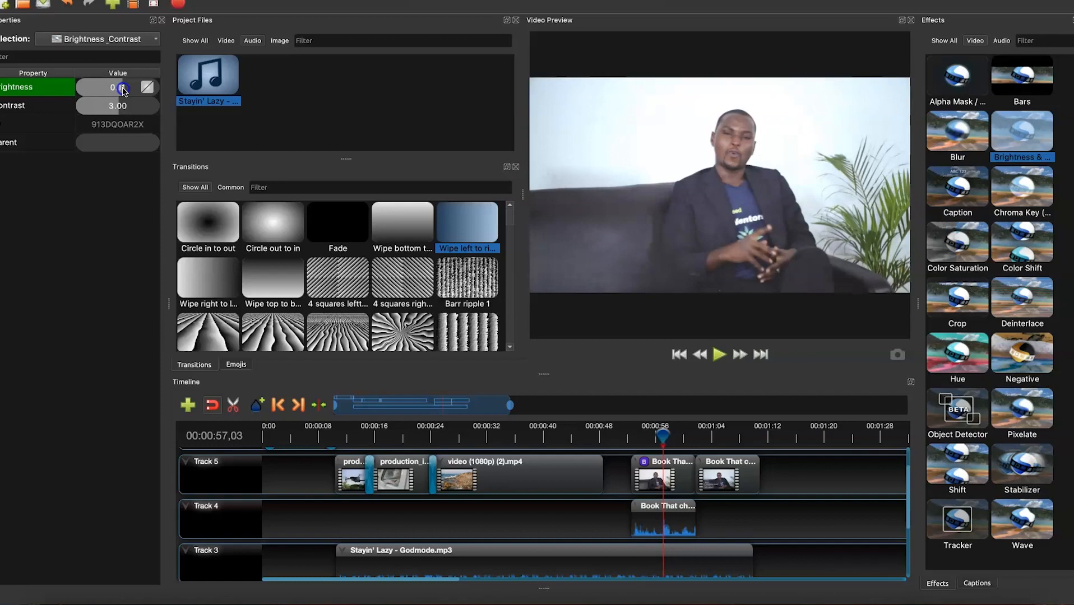
left_click_drag(121, 90, 121, 90)
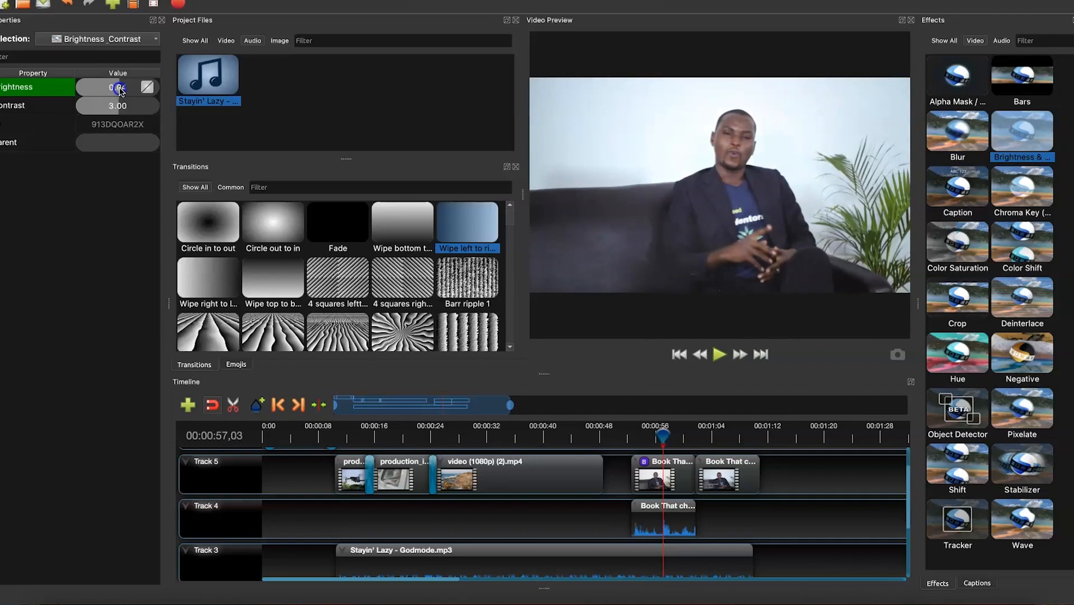
left_click_drag(127, 92, 123, 90)
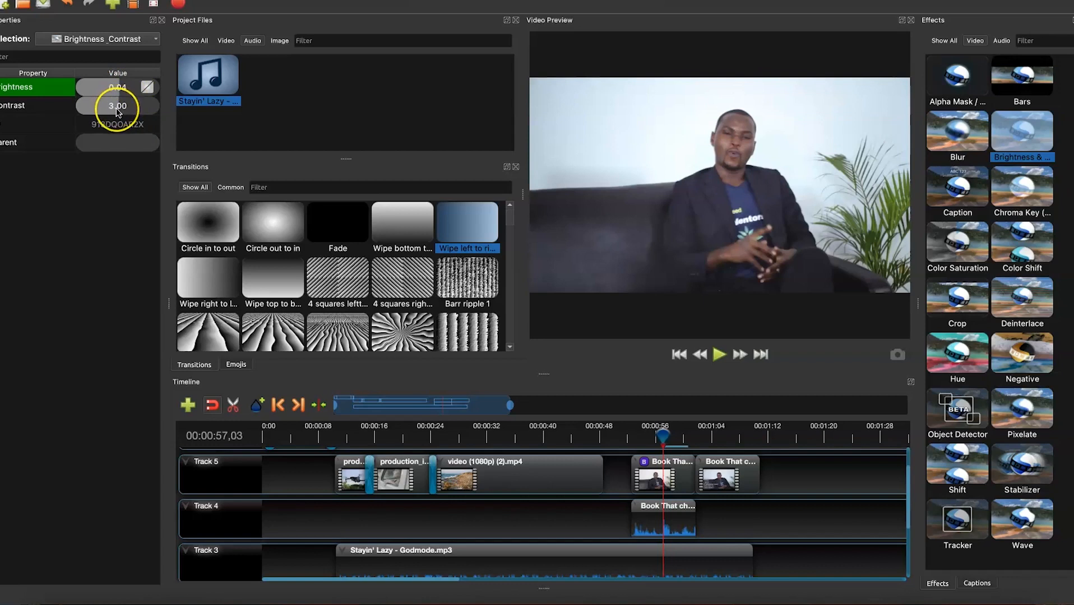
Step: Try strongly reduced contrast on the first book clip's effect, and set the contrast to -0.93
left_click_drag(118, 112, 102, 114)
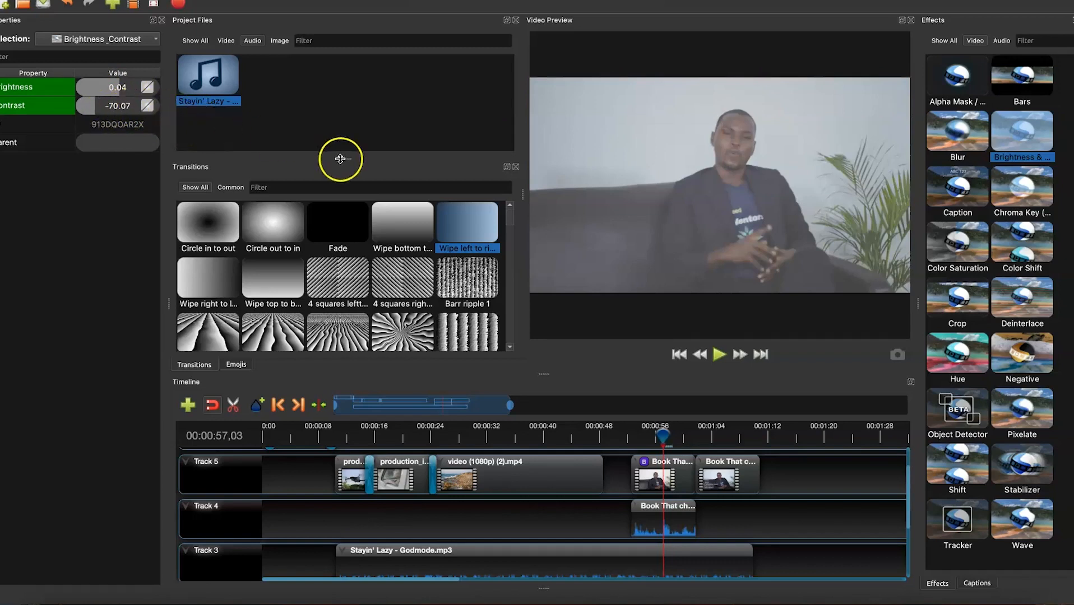
left_click_drag(95, 108, 120, 110)
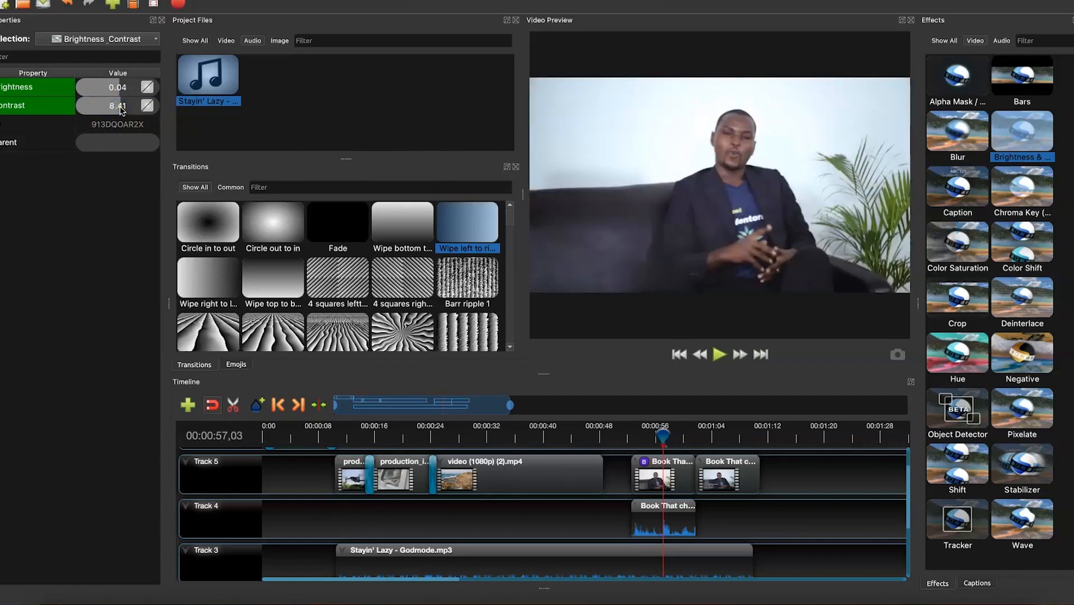
left_click(119, 110)
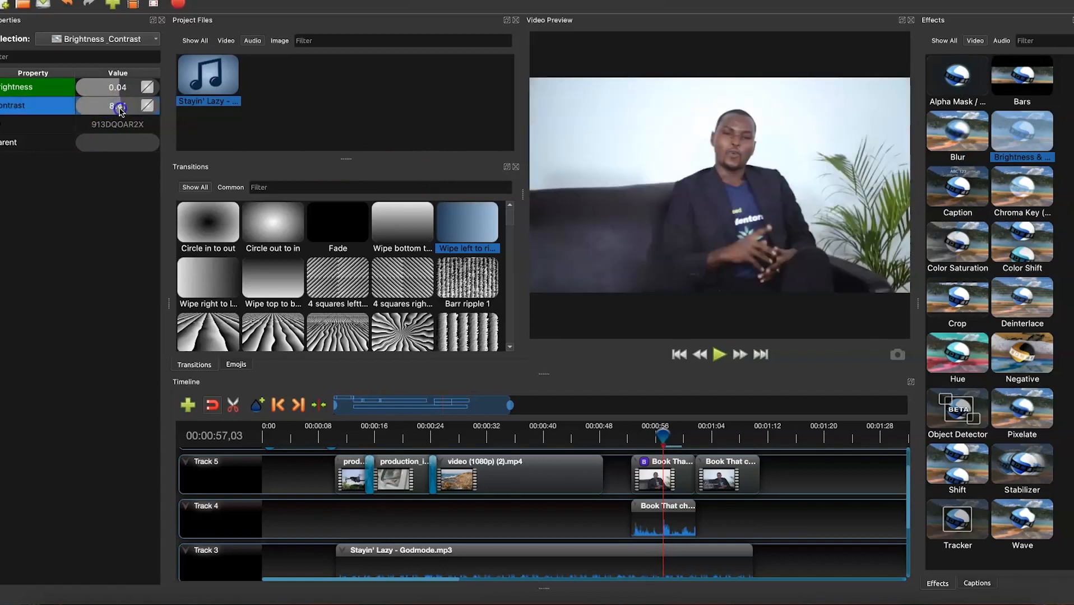
left_click(117, 109)
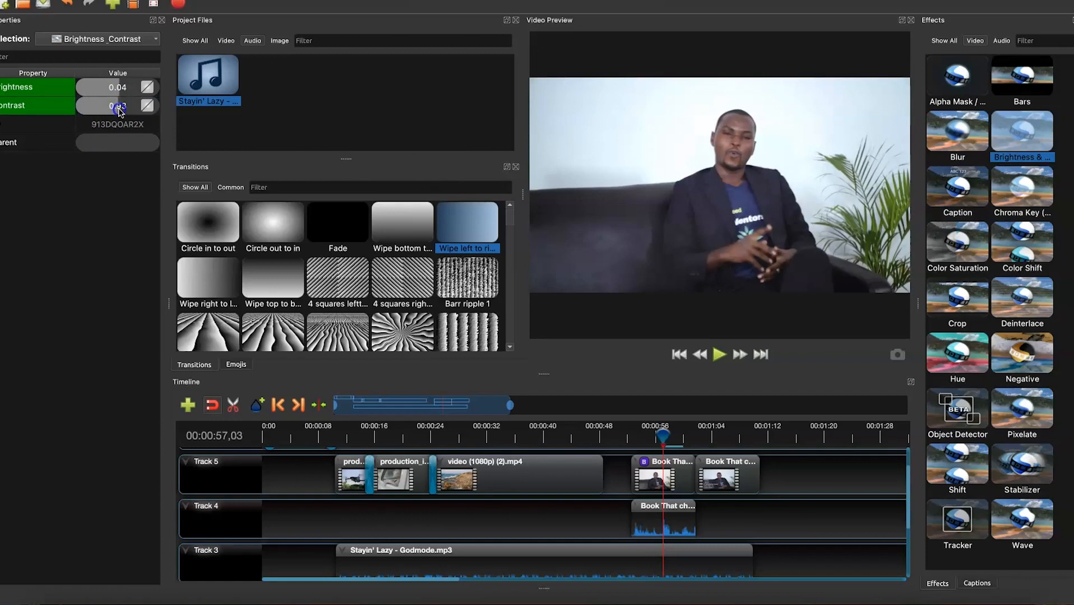
left_click_drag(122, 107, 120, 110)
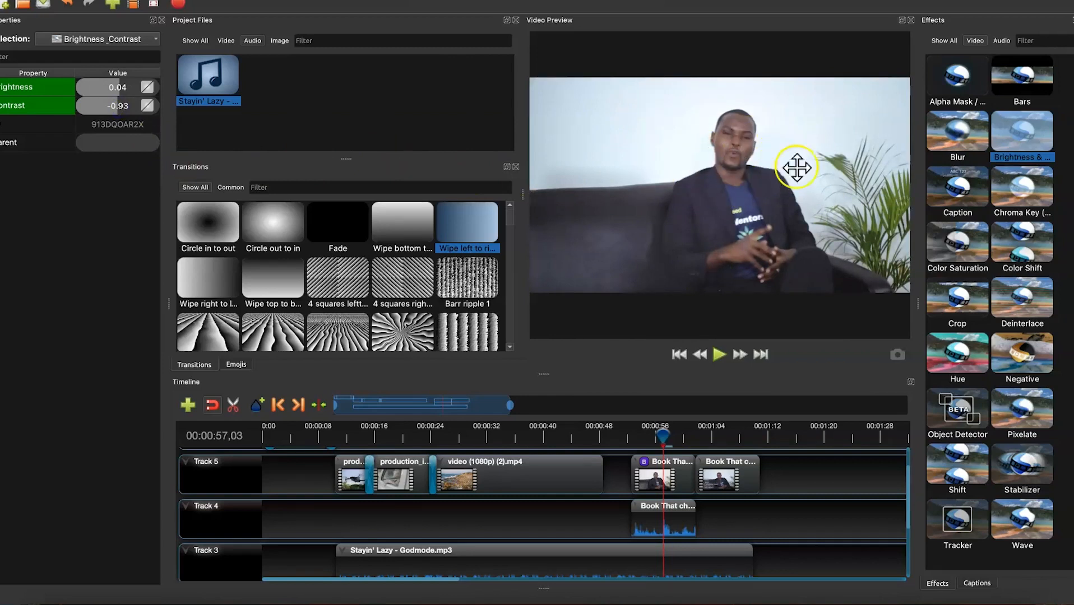
Step: Compare the picture of the first book clip on Track 5 with that of the unedited second book clip
left_click_drag(663, 435, 710, 438)
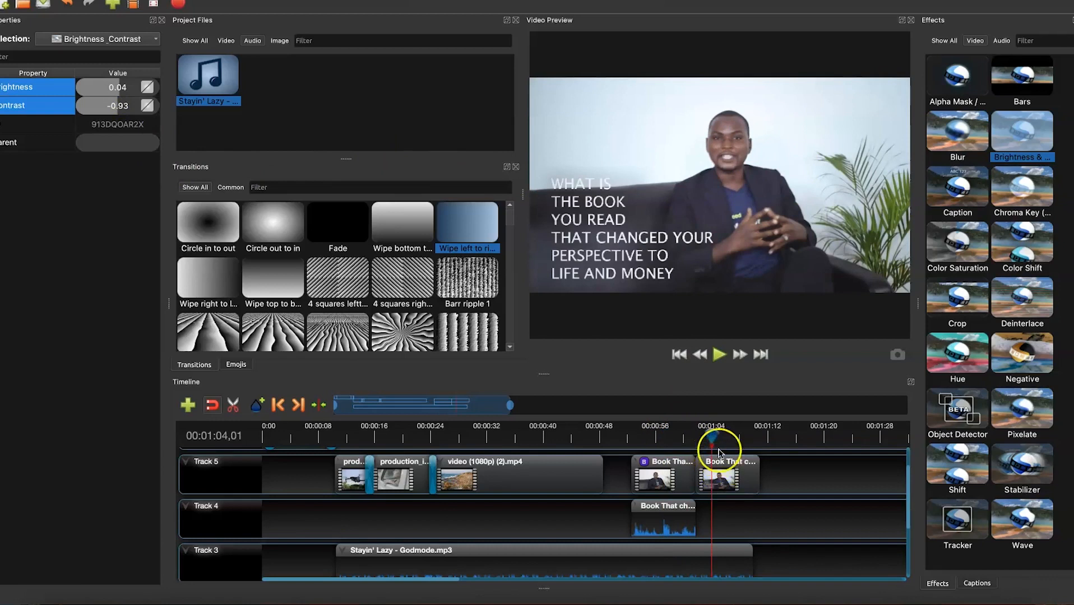
left_click(713, 432)
left_click_drag(690, 437, 675, 435)
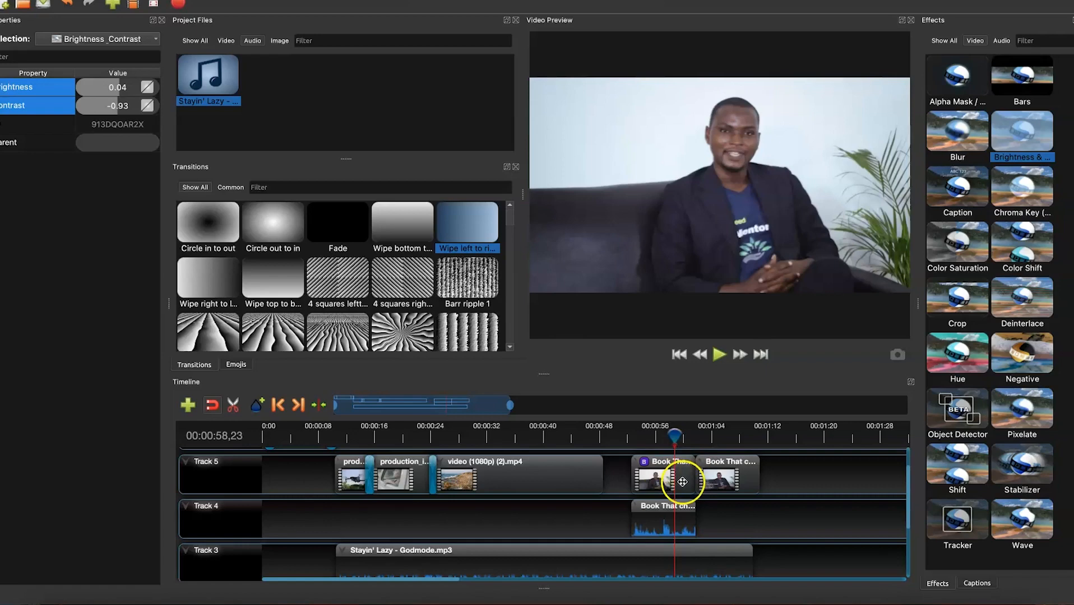
left_click(660, 486)
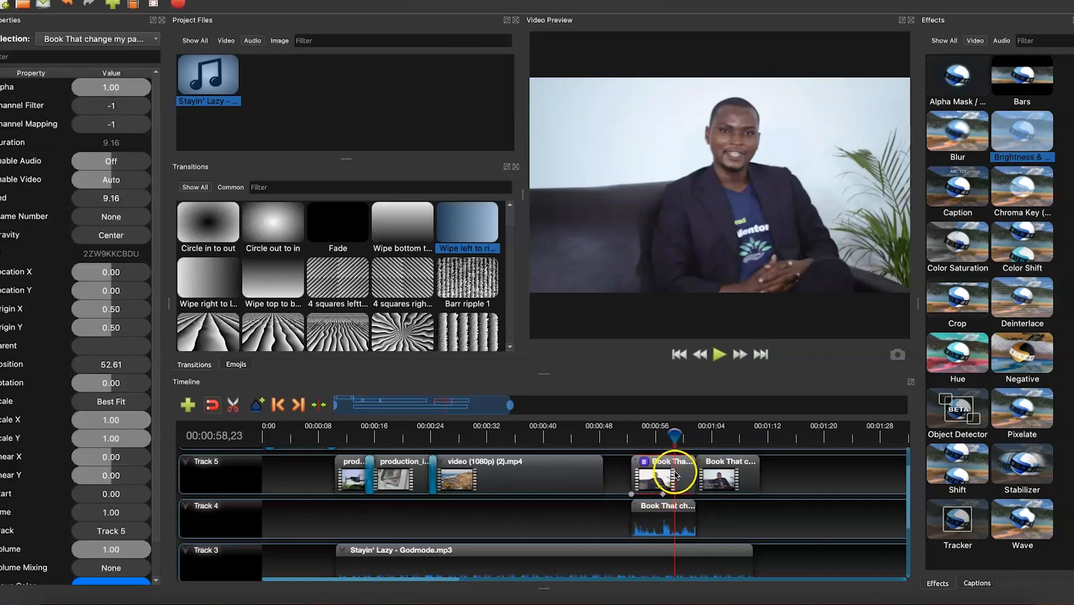
left_click(726, 479)
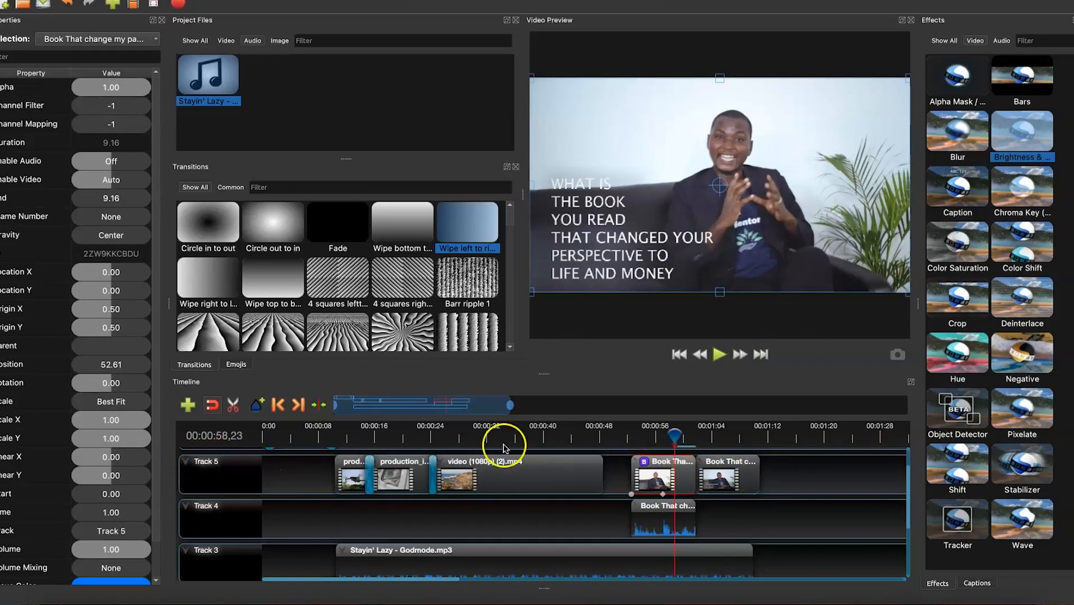
right_click(635, 461)
mouse_move(693, 274)
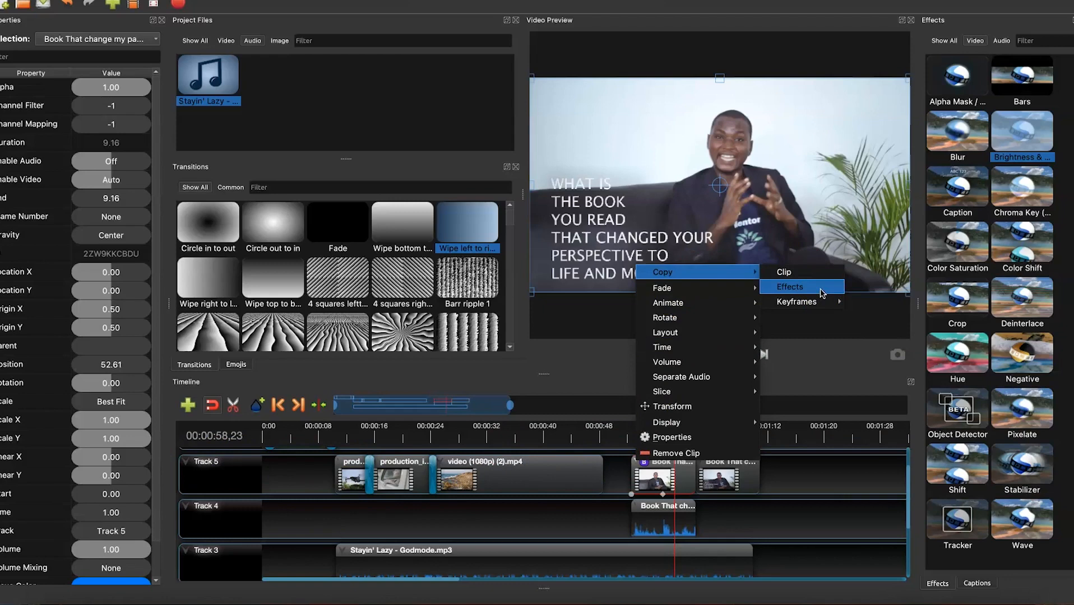
left_click(798, 471)
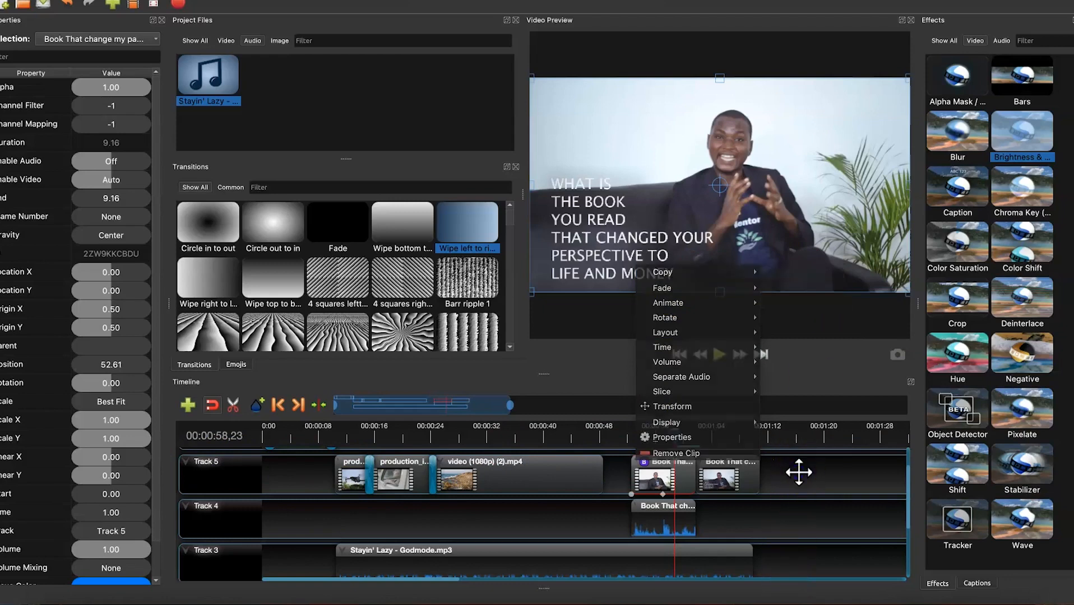
left_click(648, 483)
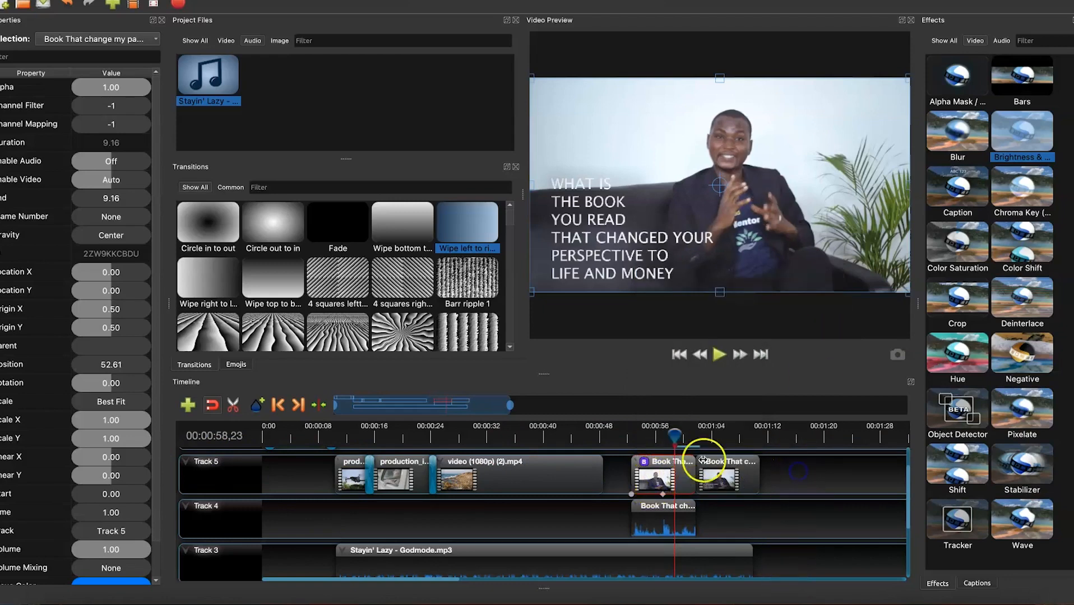
Step: Apply the Hue effect to the first book clip on Track 5 and set its hue to 0.06
left_click(959, 361)
left_click_drag(959, 360, 673, 481)
left_click(655, 465)
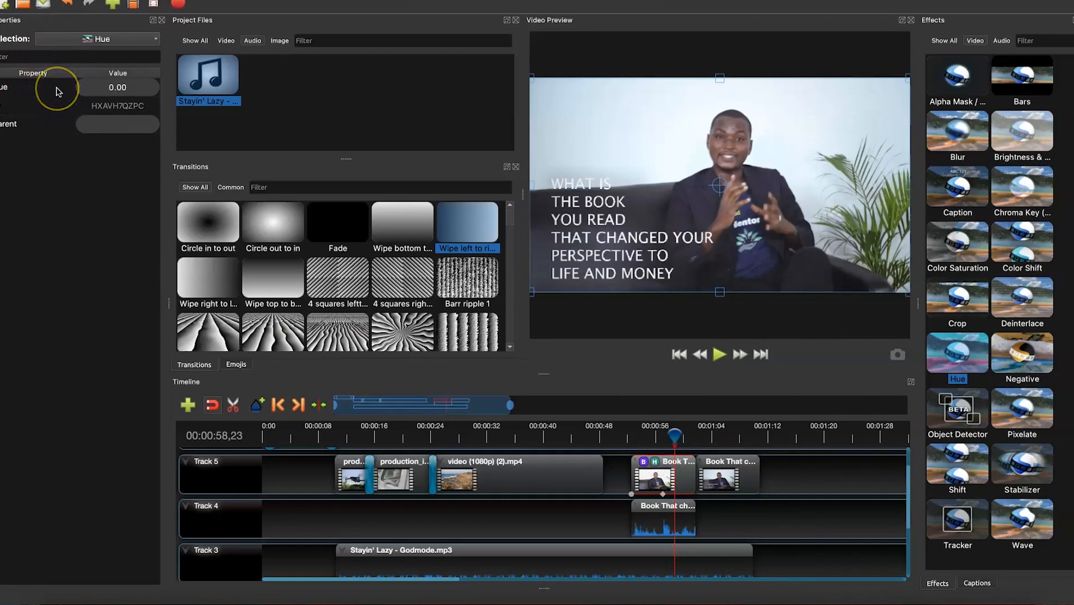
left_click(81, 89)
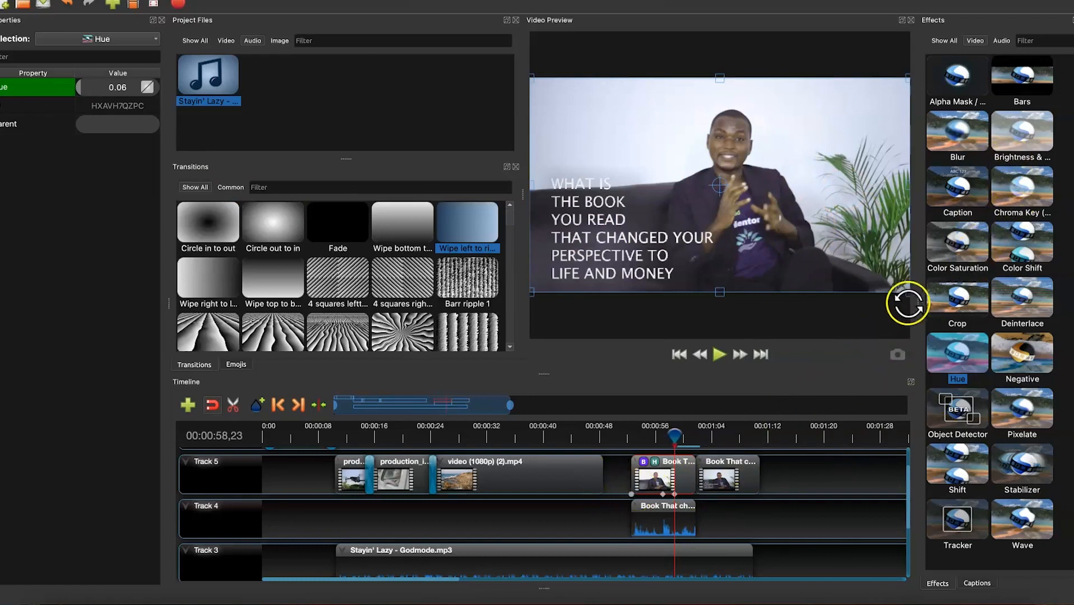
Step: Apply the Color Saturation effect to the first book clip on Track 5 and set its overall saturation to 1.23
left_click(959, 246)
left_click_drag(958, 247, 671, 475)
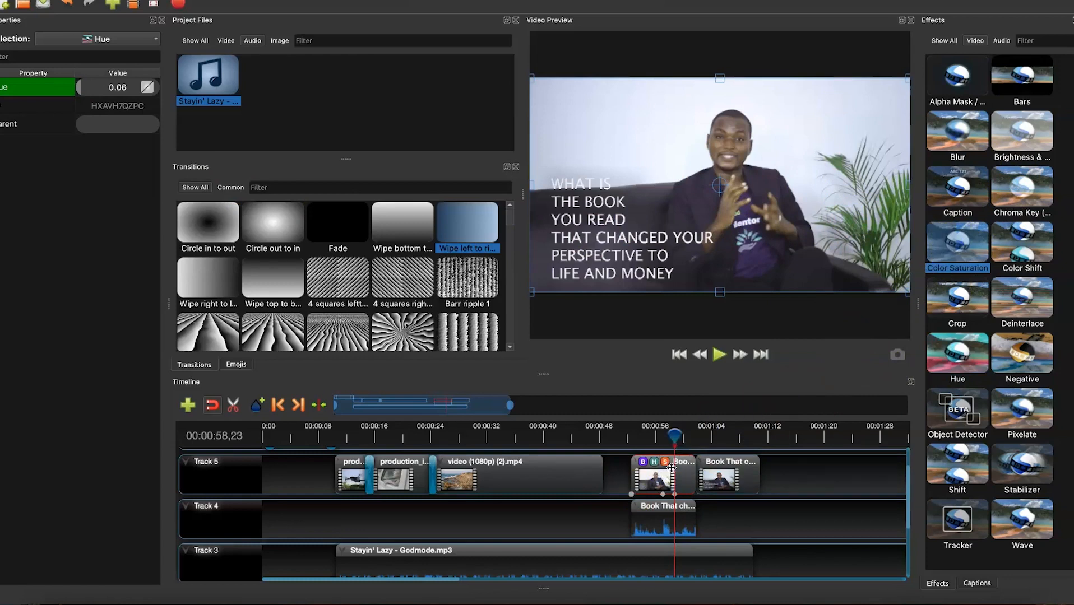
left_click(665, 462)
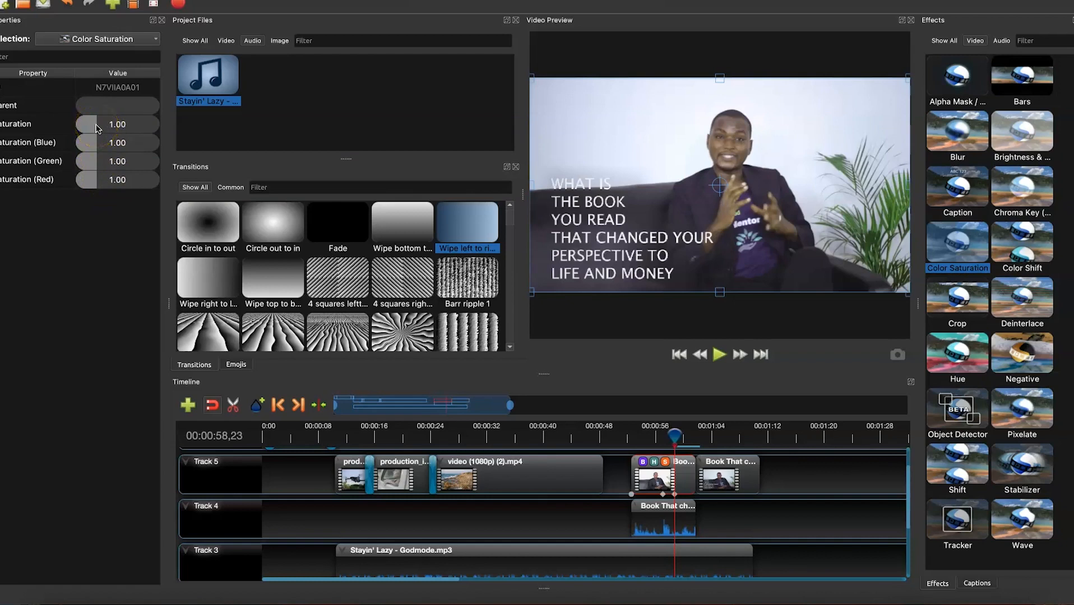
left_click_drag(97, 127, 99, 129)
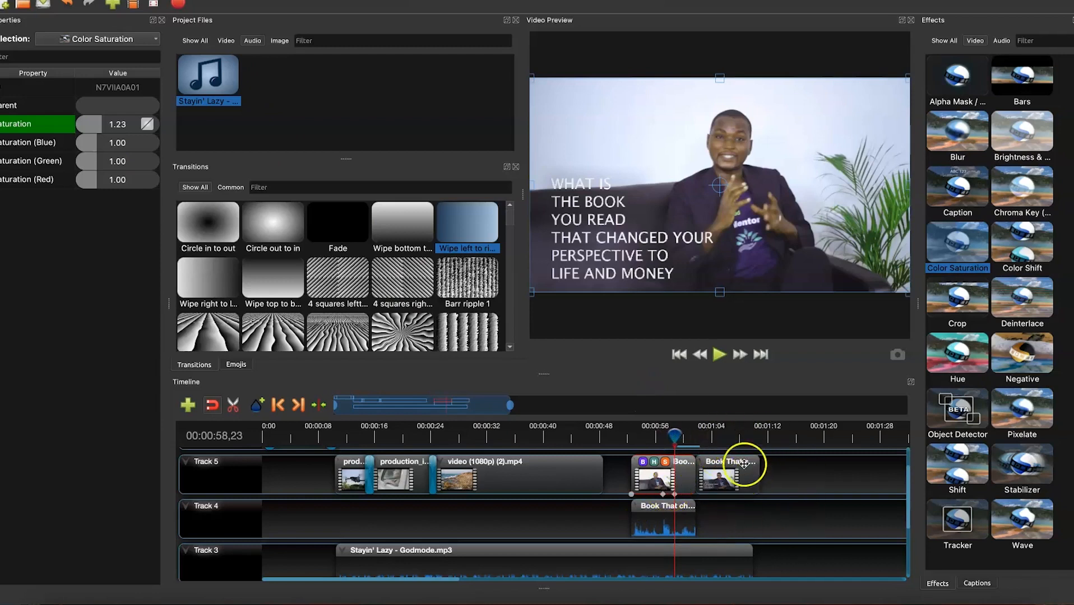
Step: Copy all effects from the first book clip on Track 5
right_click(635, 463)
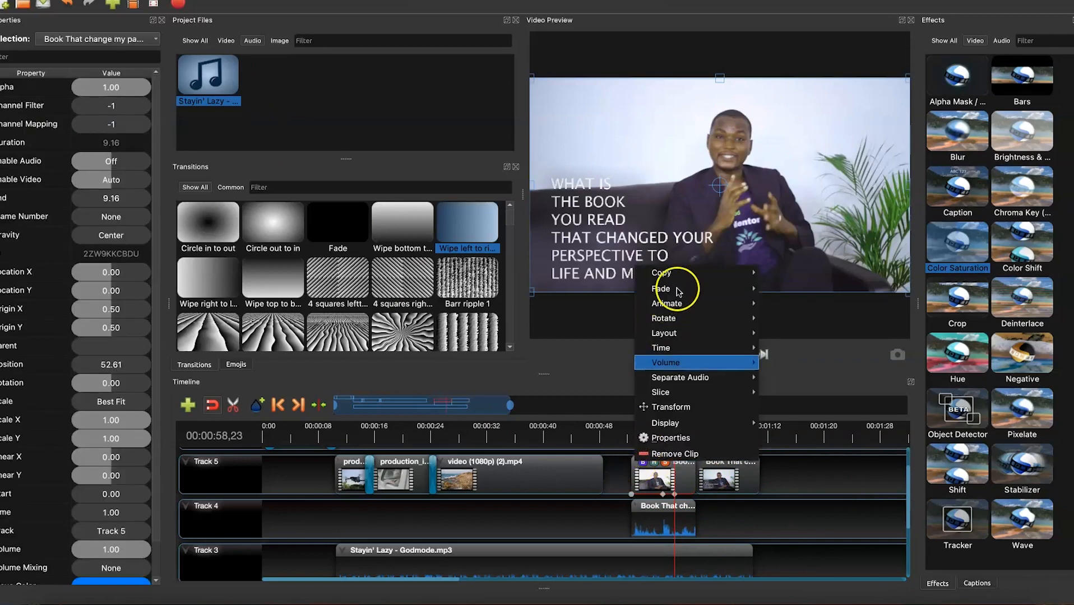
mouse_move(679, 273)
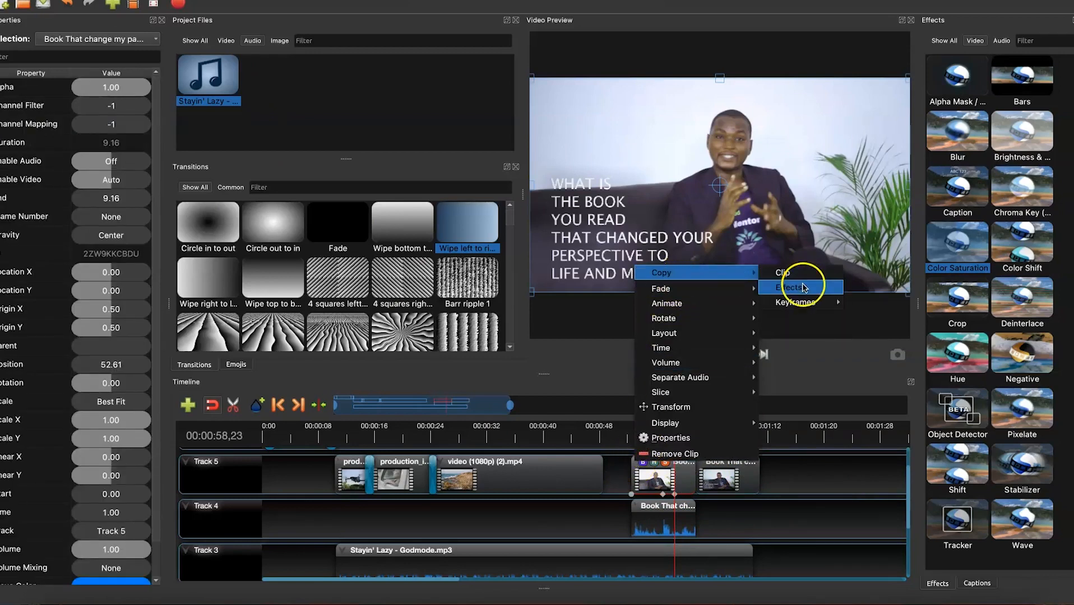
left_click(804, 289)
left_click(819, 476)
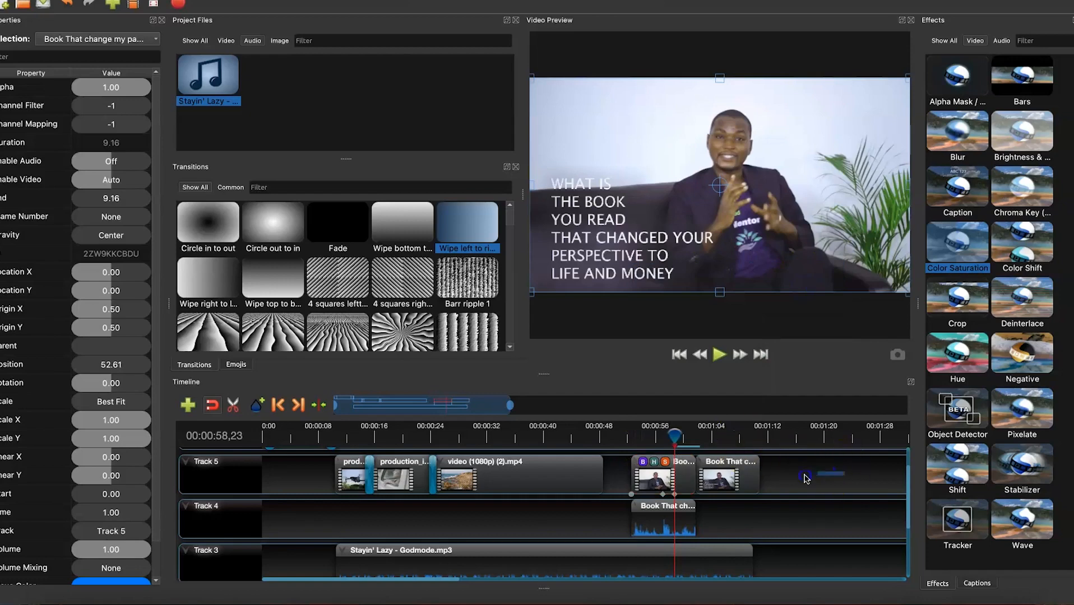
Step: Paste the copied effects onto the second book clip on Track 5 and preview that clip
left_click(740, 481)
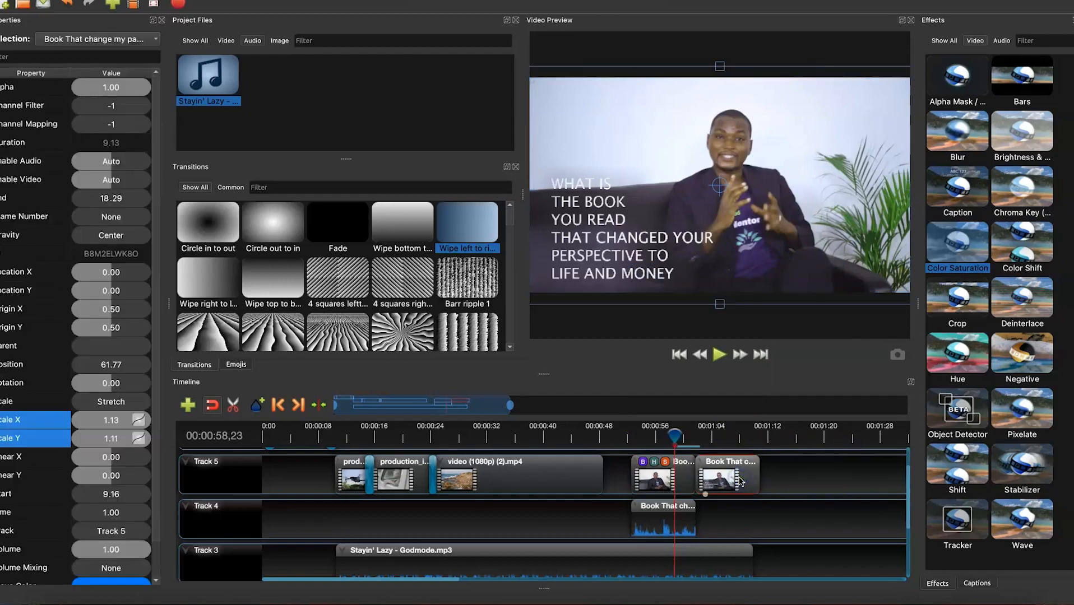
right_click(737, 474)
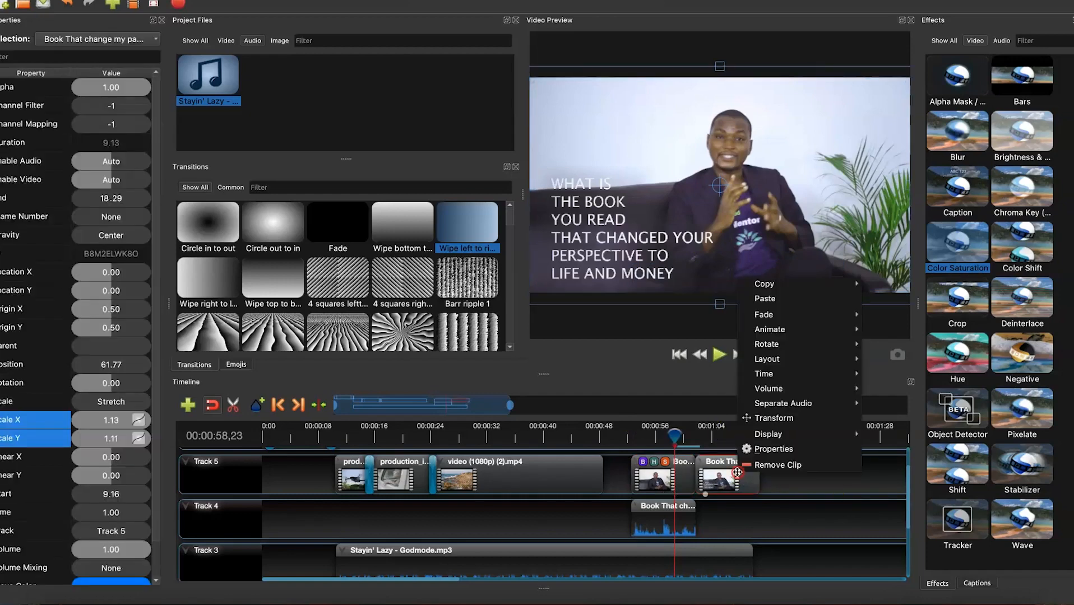
mouse_move(805, 300)
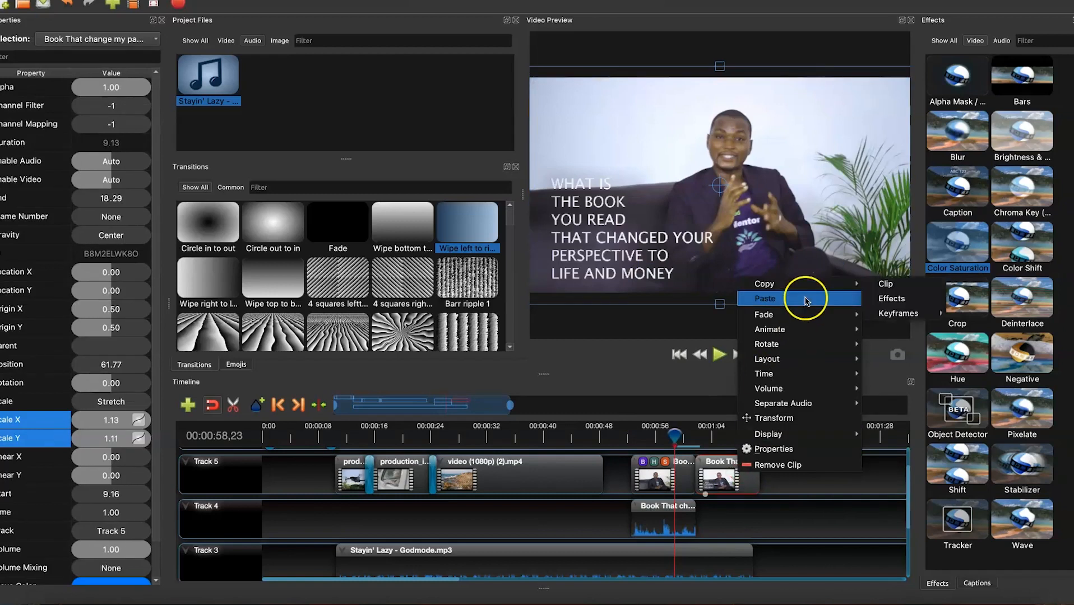
mouse_move(845, 311)
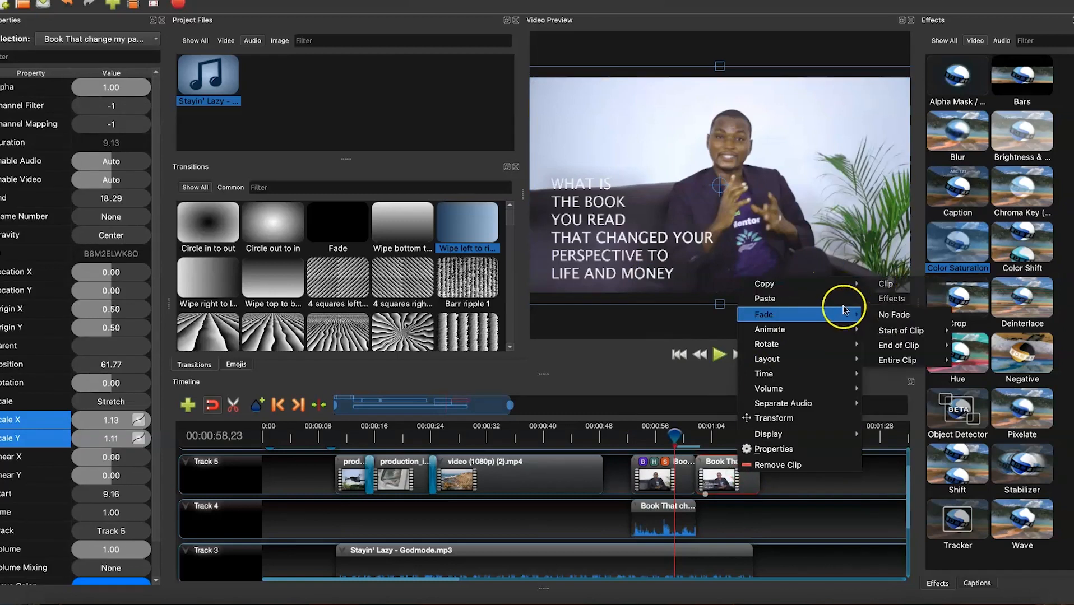
left_click(843, 300)
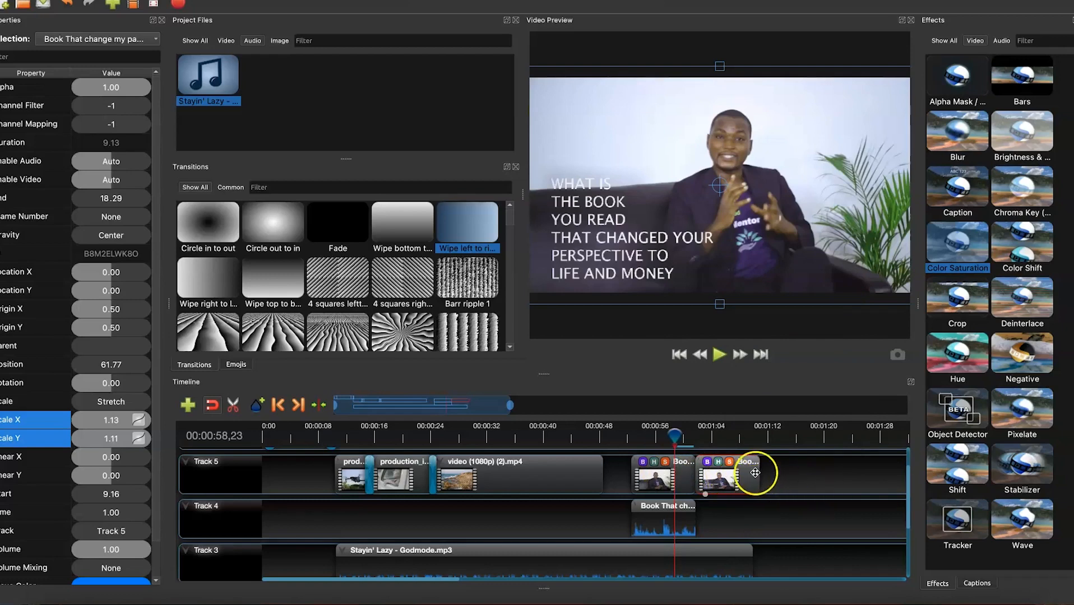
left_click_drag(676, 435, 704, 435)
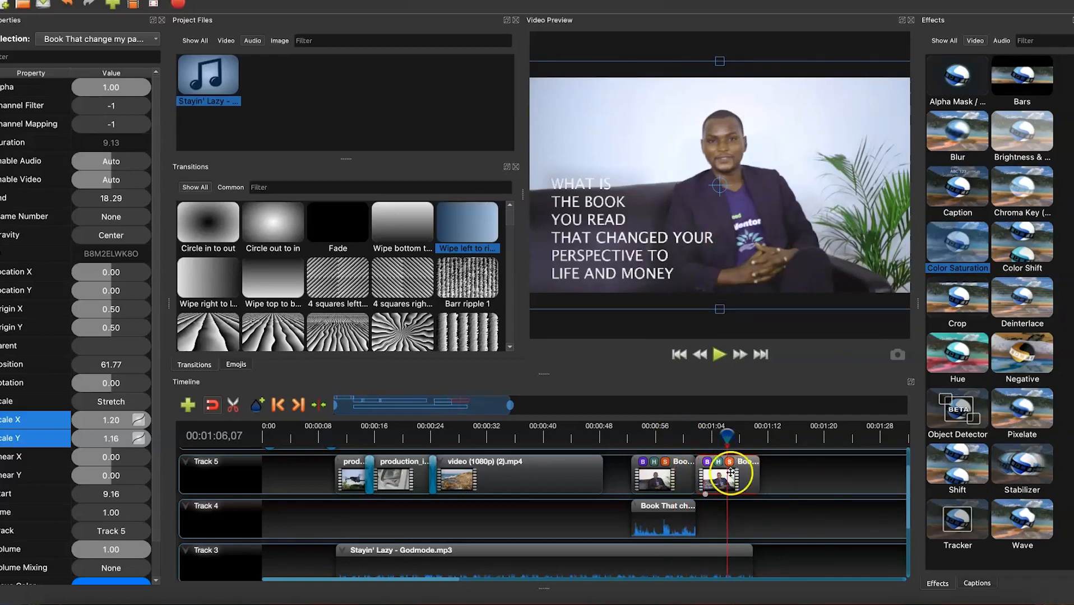
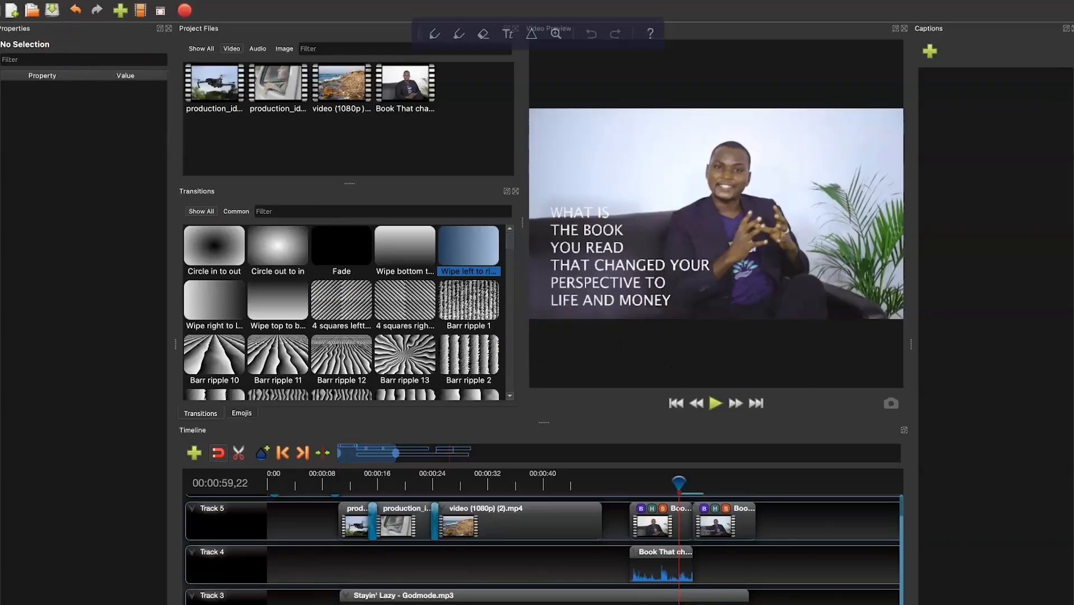
Step: Start a new project, saving the current one as "TRial 3" in the Openshot Video Editor folder
mouse_move(21, 19)
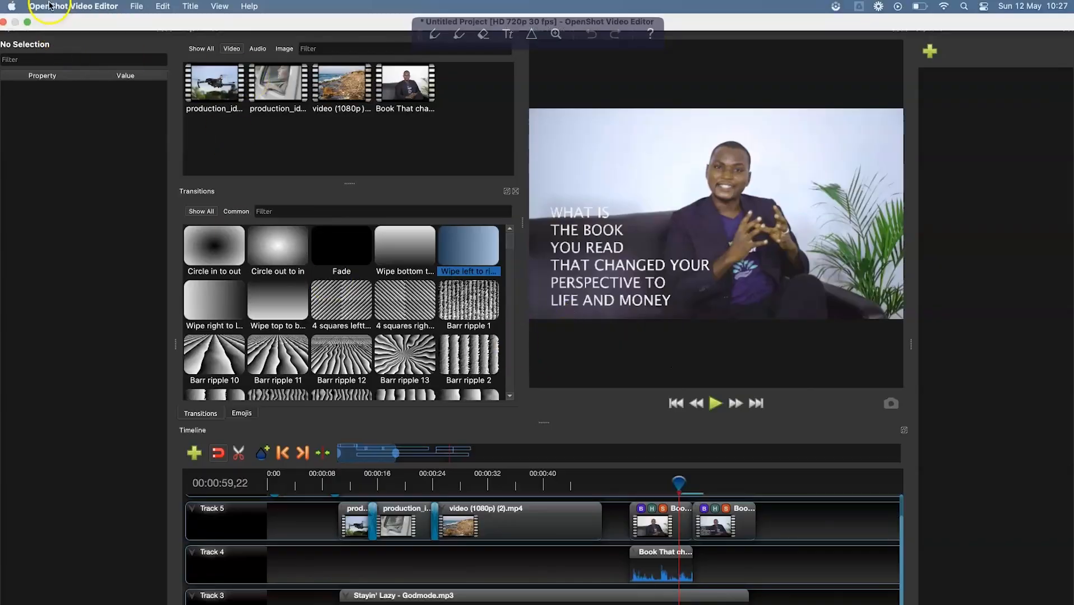
left_click(133, 6)
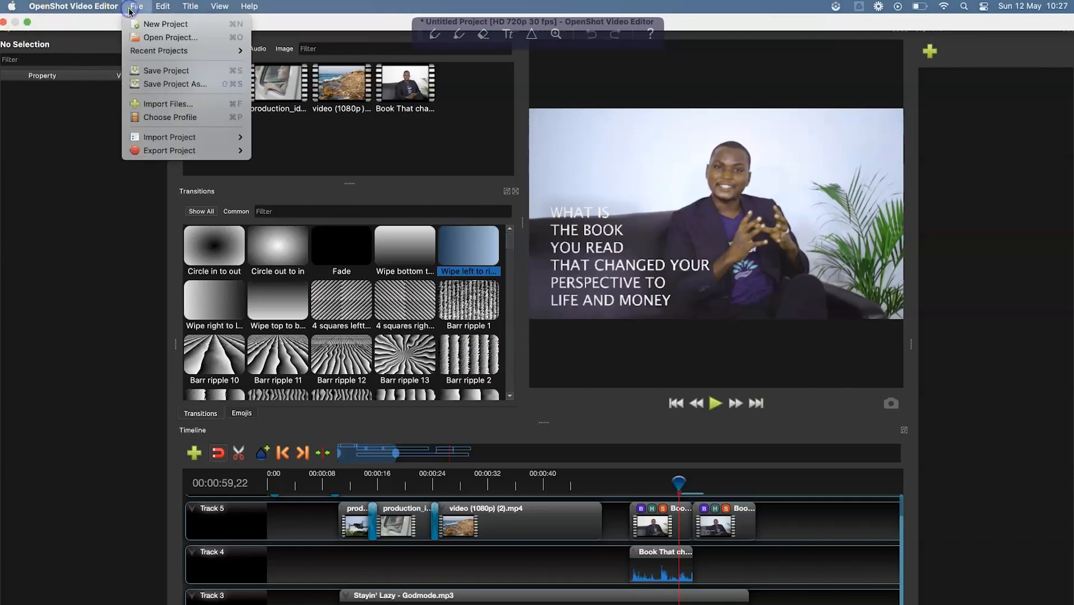
left_click(138, 25)
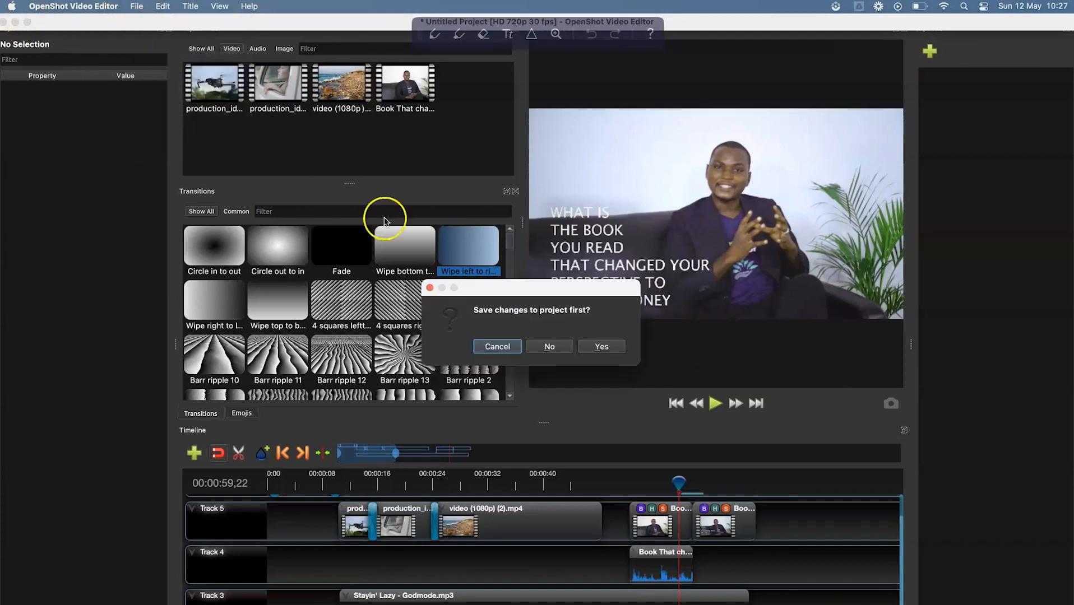
left_click(594, 350)
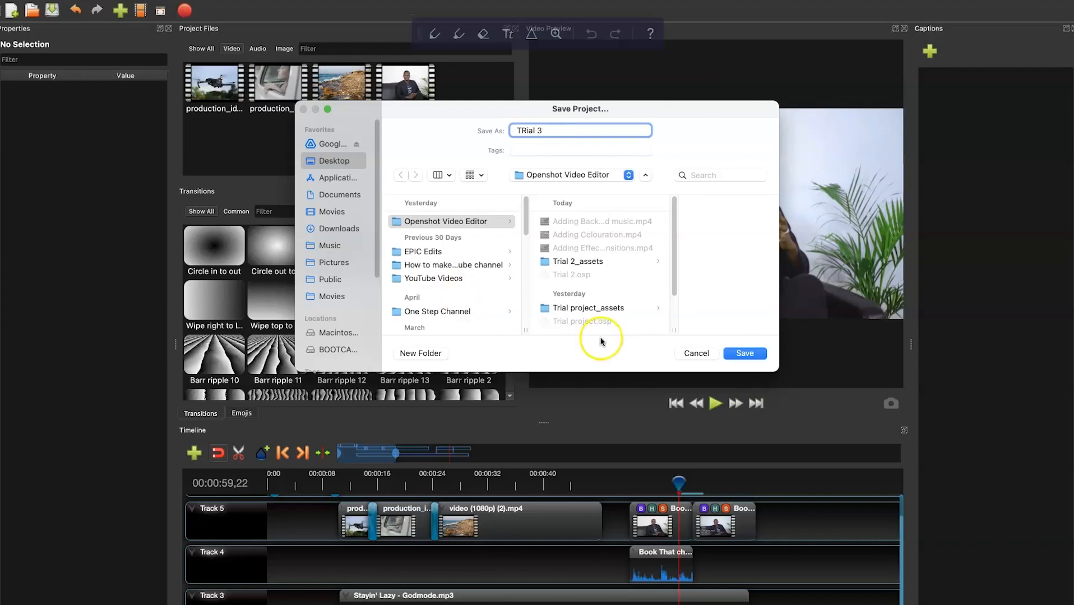
key("Return")
mouse_move(423, 33)
left_mouse_down()
mouse_move(620, 70)
mouse_move(713, 34)
left_mouse_up()
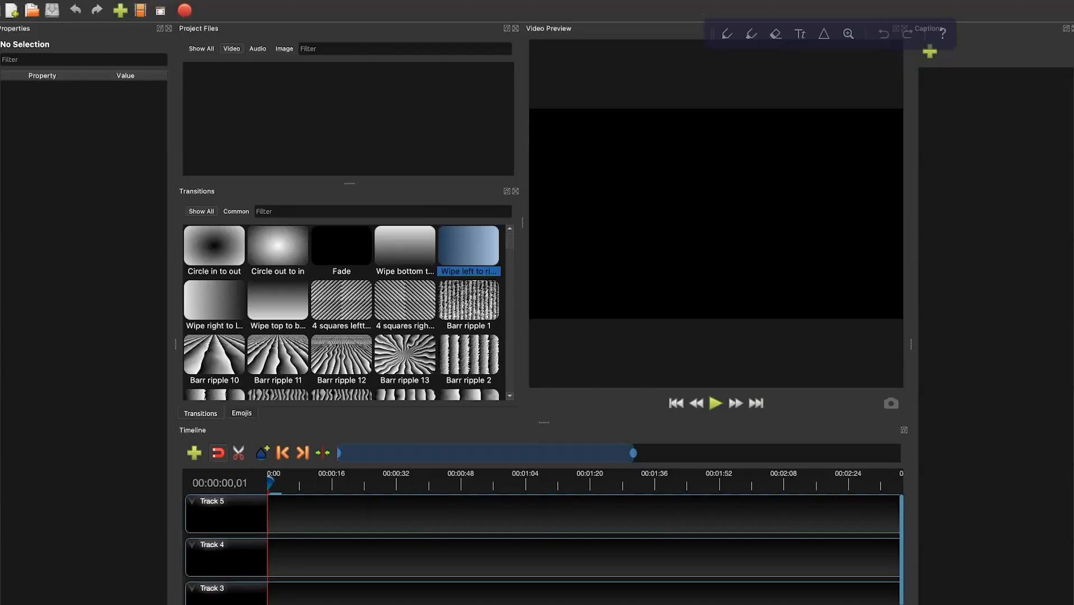
Step: Save the new empty project as "Sample editing" in the Openshot Video Editor folder
mouse_move(32, 4)
left_click(136, 7)
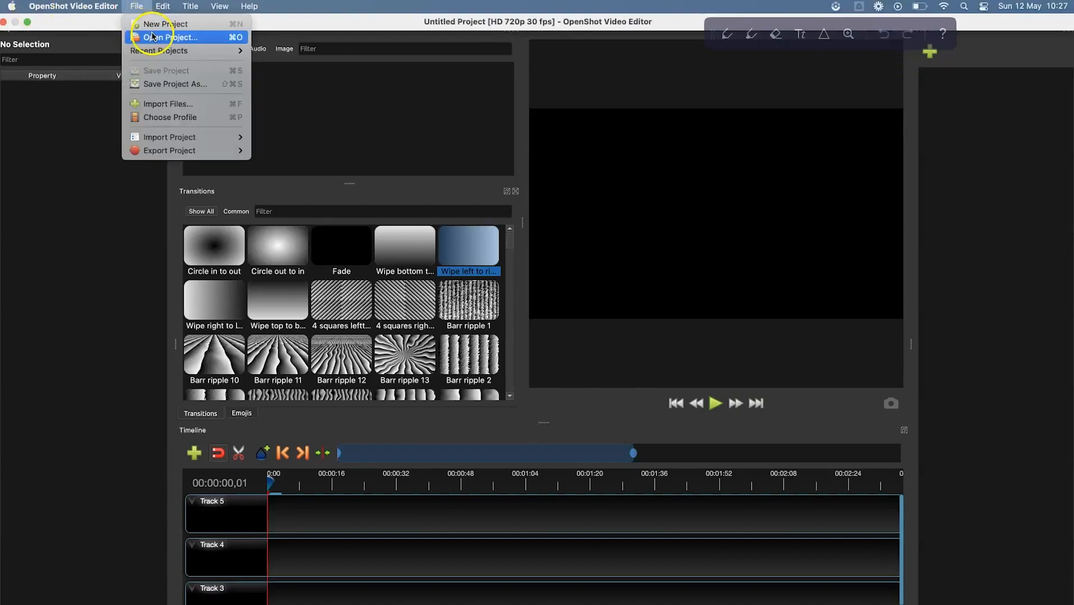
left_click(156, 103)
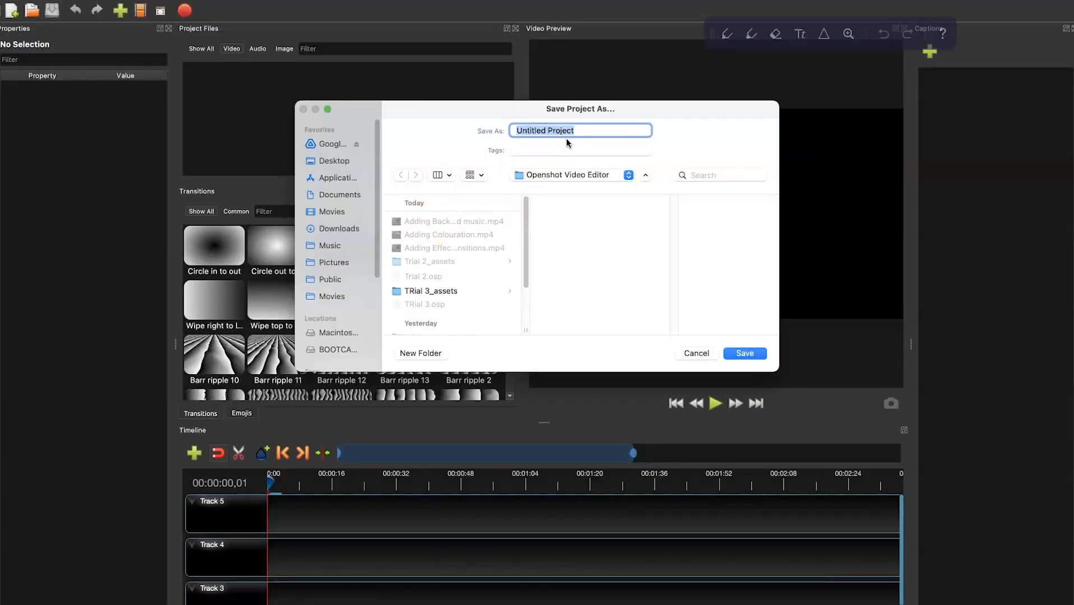
type("Sample editing")
left_click(739, 352)
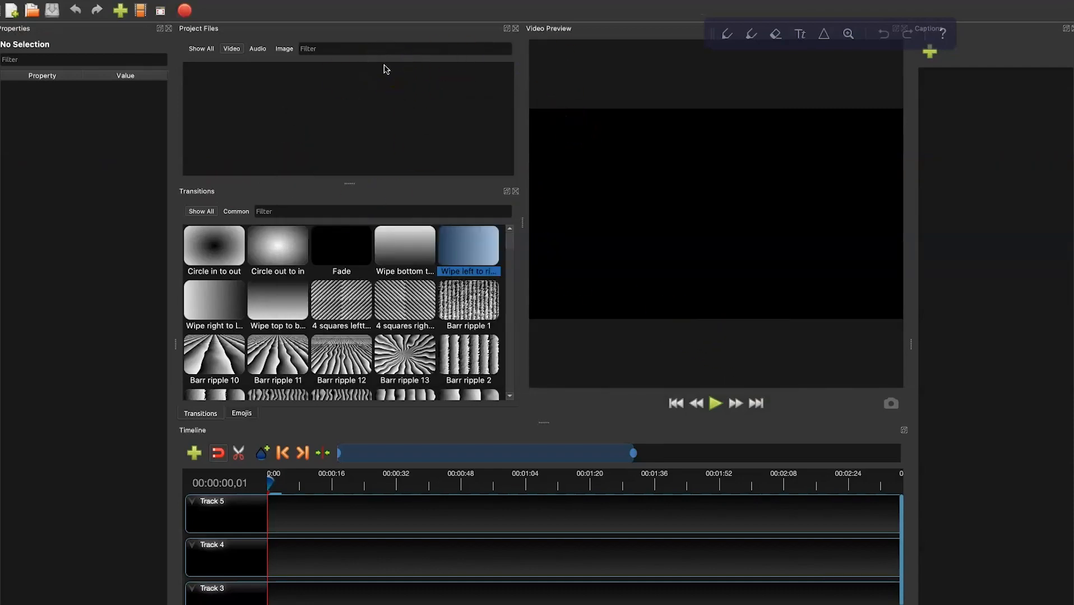
Step: Import the three 2160p MP4 files, one pexels-creativ-medium and two production_id videos, from the Videos folder into the project files
right_click(263, 109)
left_click(253, 104)
left_click(122, 11)
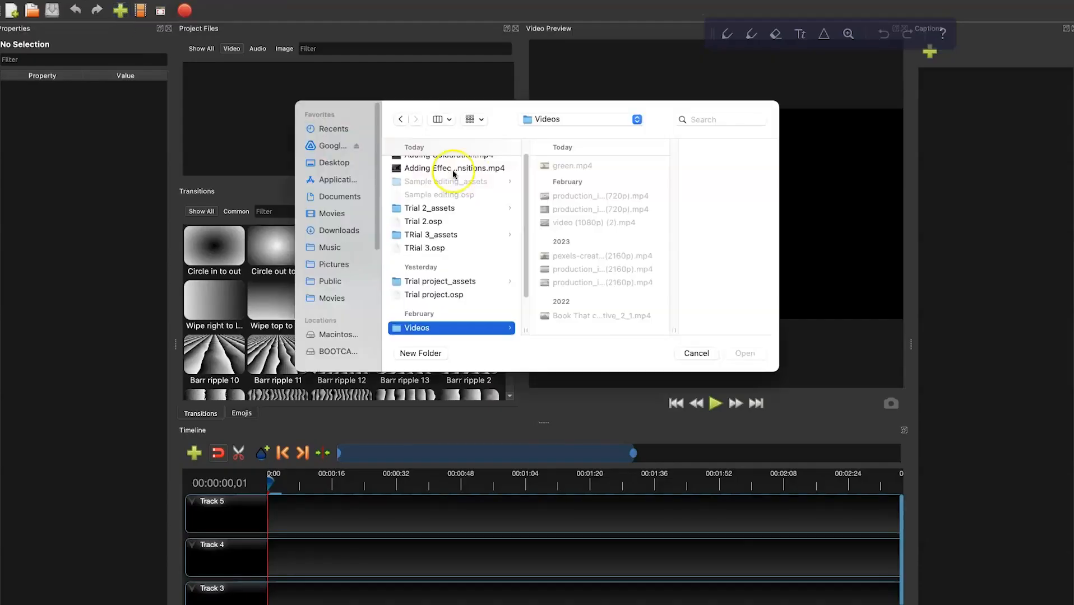
left_click(598, 255)
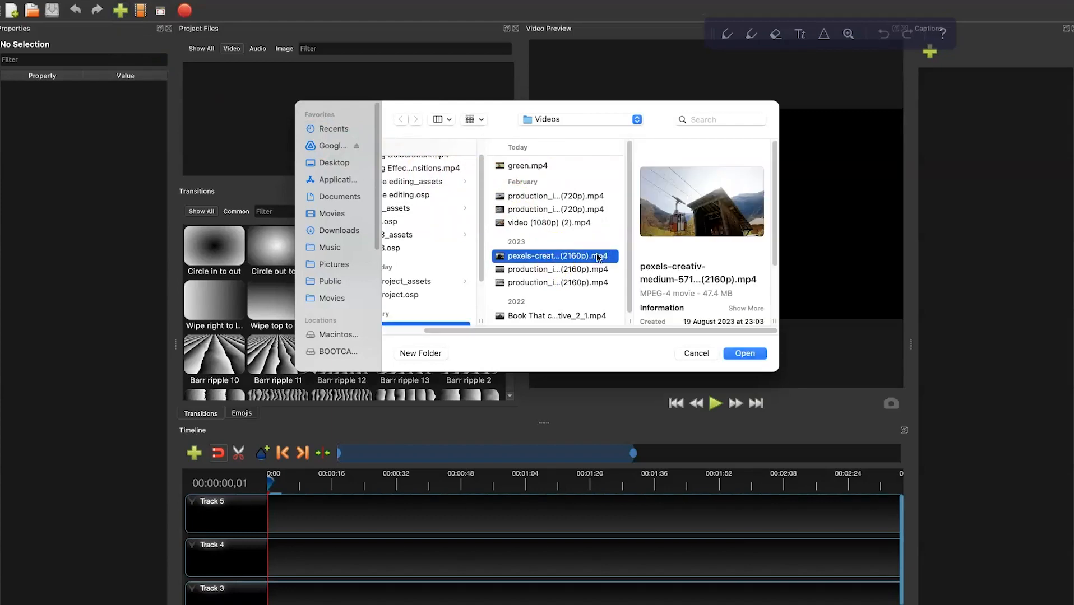
left_click(569, 270)
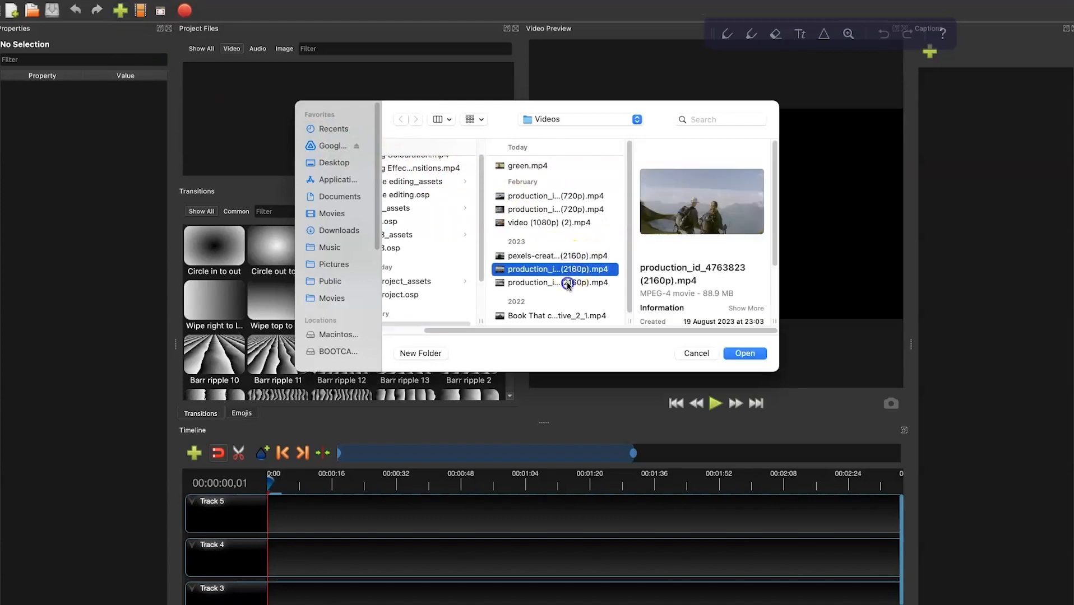
left_click(569, 284)
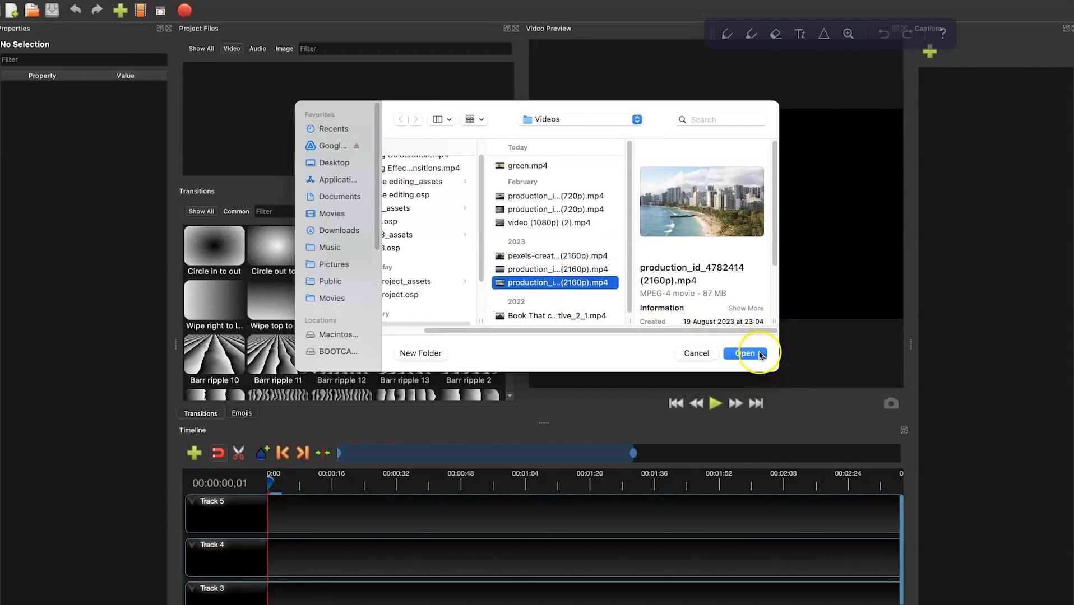
left_click_drag(542, 302, 535, 257)
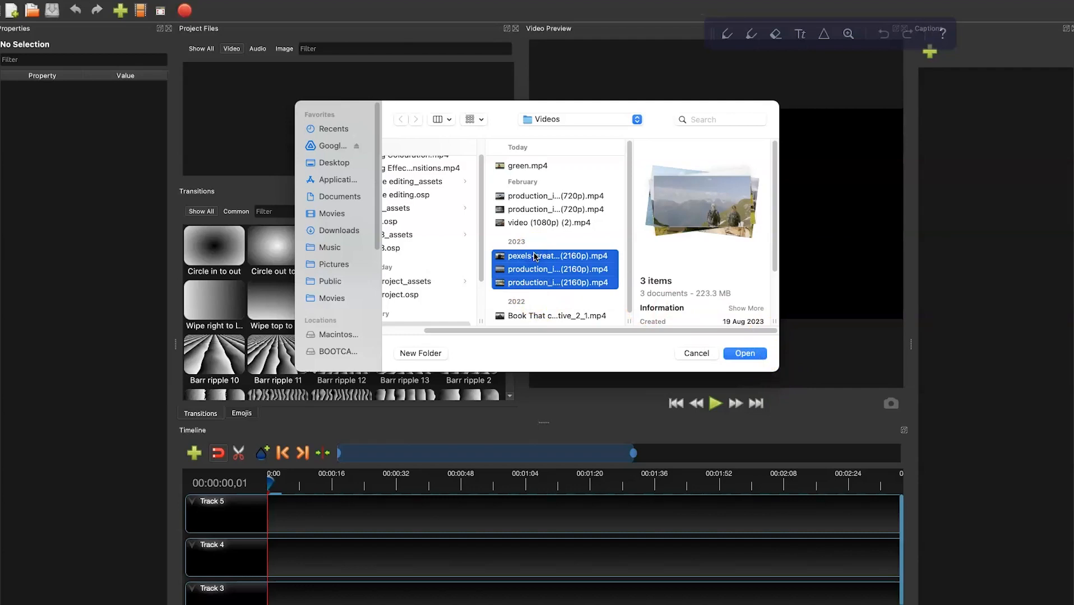
left_click(754, 353)
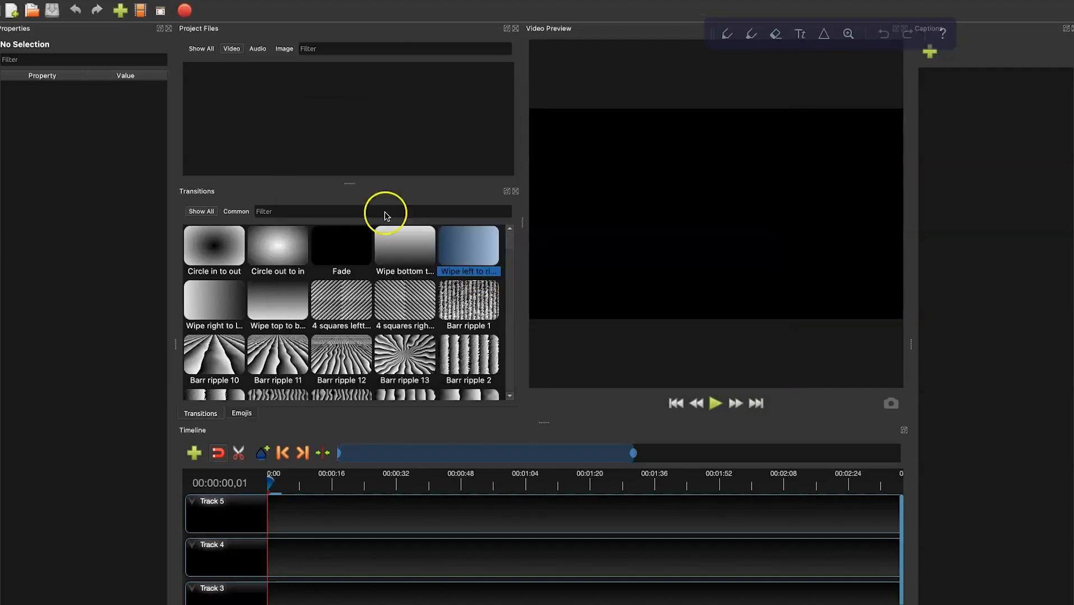
left_click(232, 49)
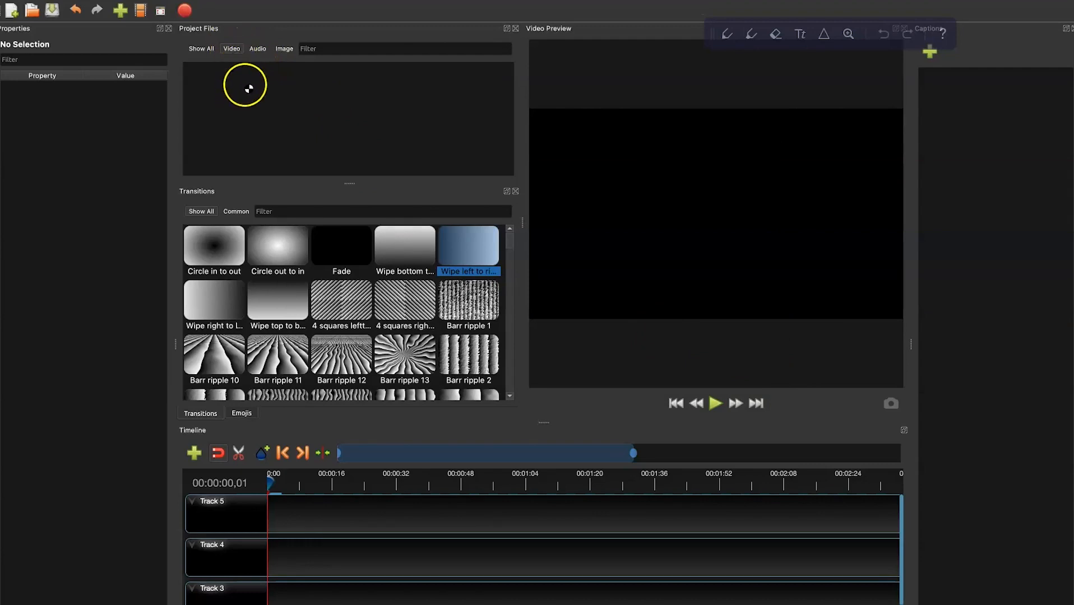
left_click(339, 103)
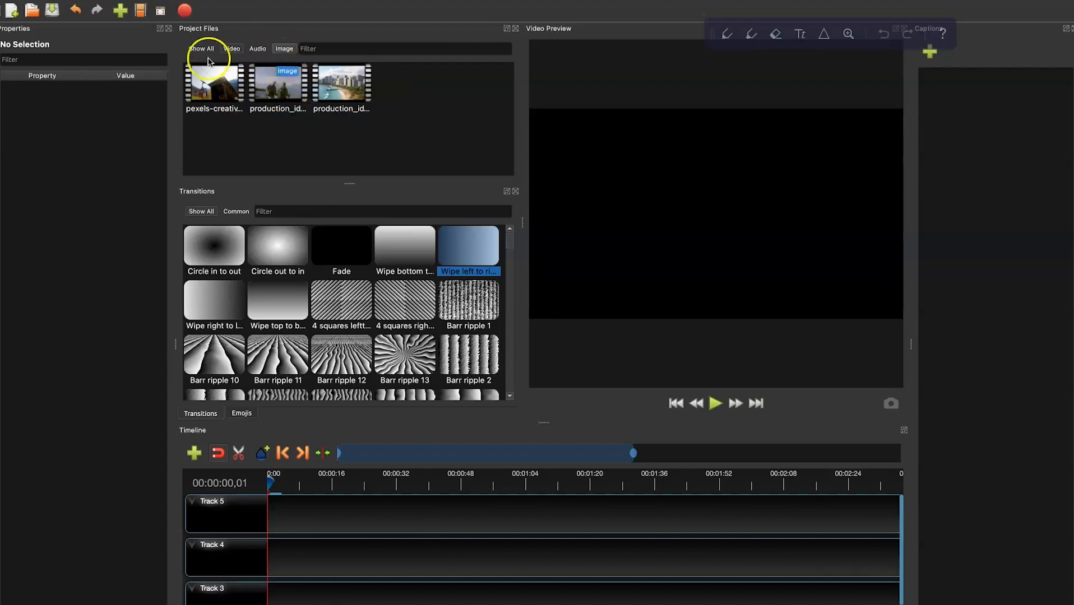
Step: Import pexels-luna-lovegood-1104014.jpg from the Images folder in Openshot Video Editor and show only the images among the project files
right_click(380, 145)
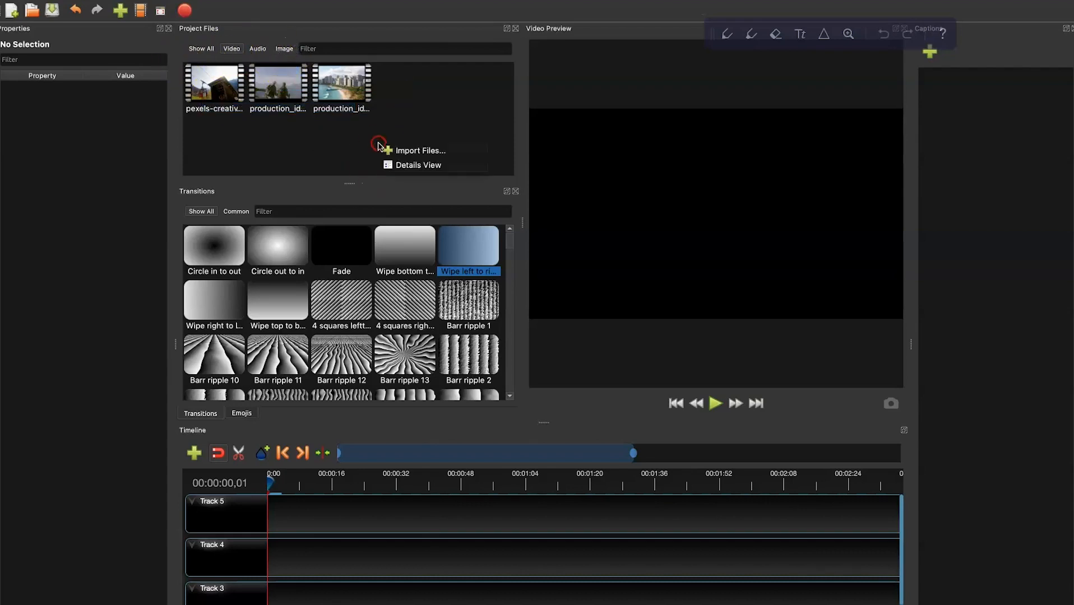
left_click(461, 156)
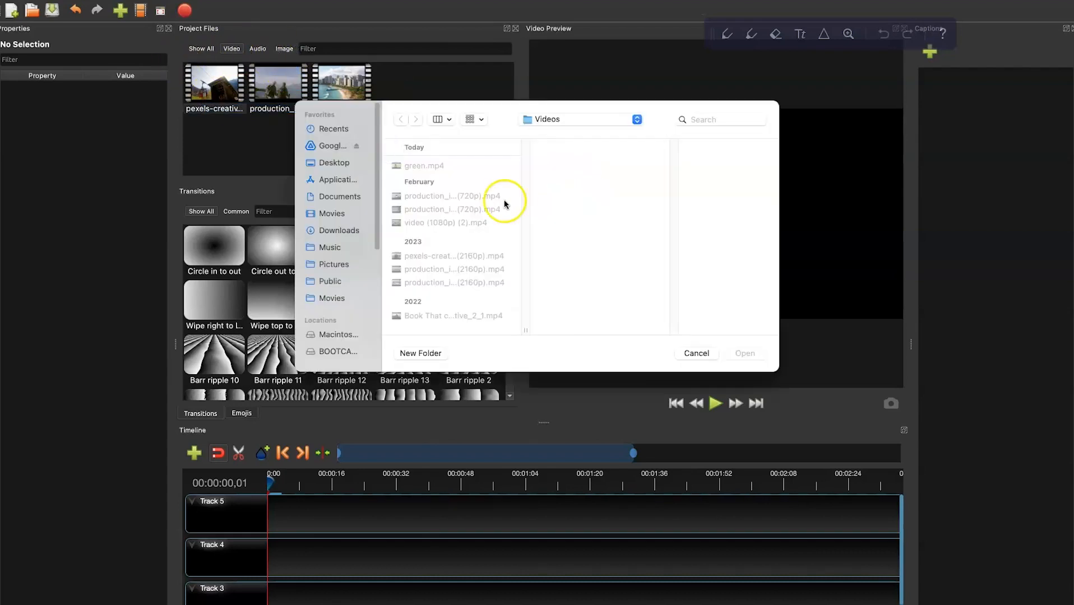
left_click(580, 123)
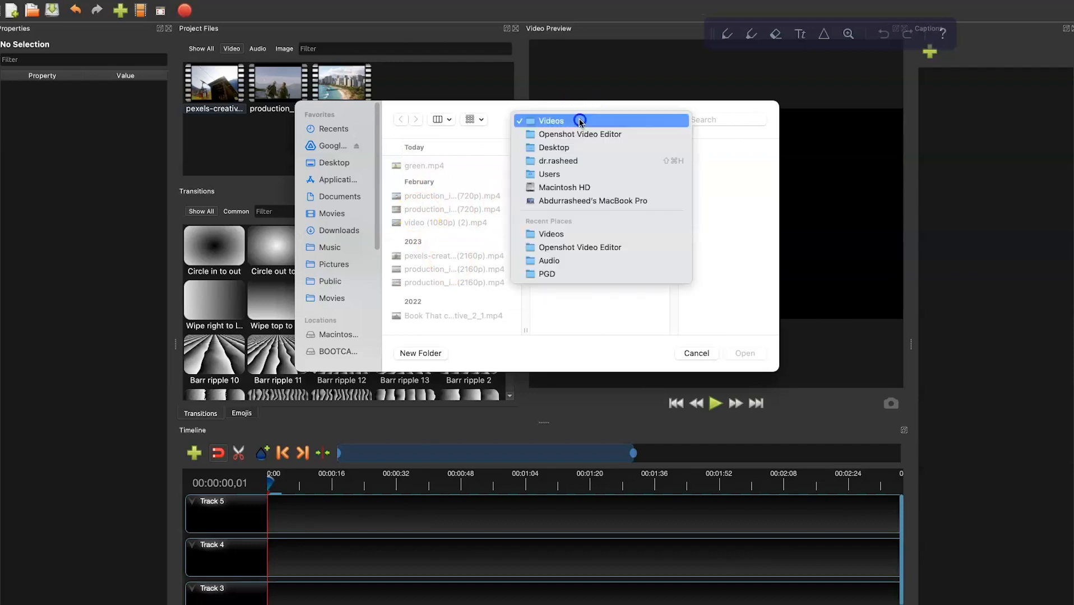
left_click(584, 260)
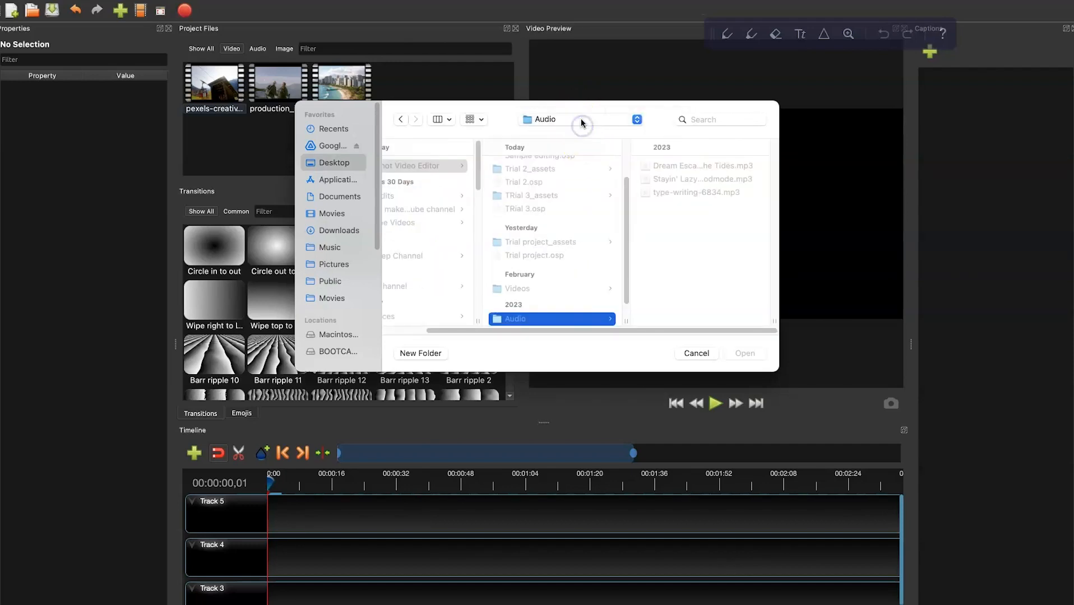
left_click(581, 123)
left_click(591, 249)
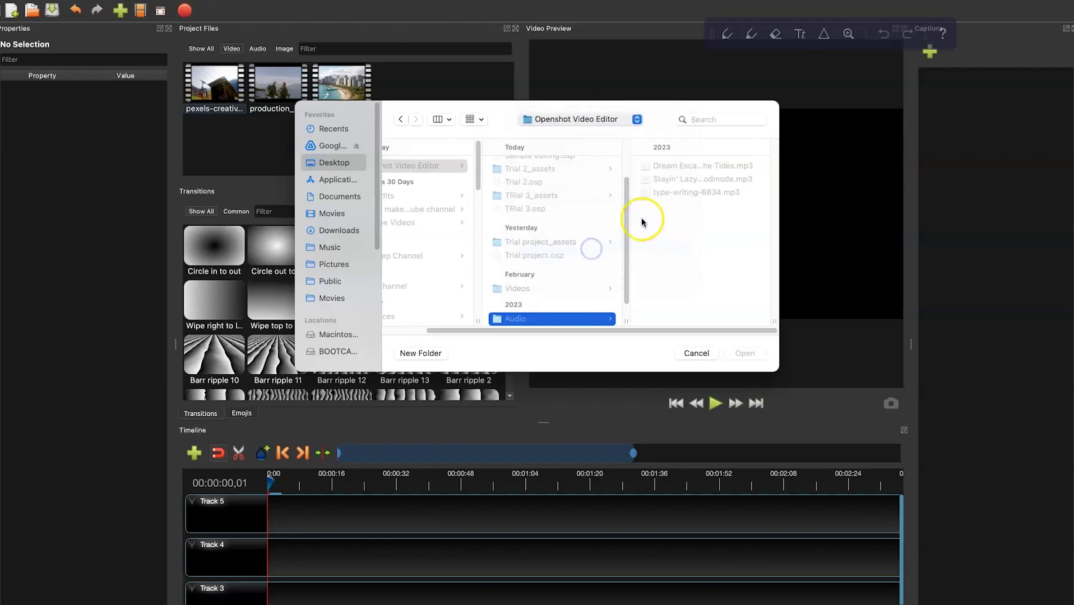
scroll(601, 296, "down", 3)
left_click(580, 320)
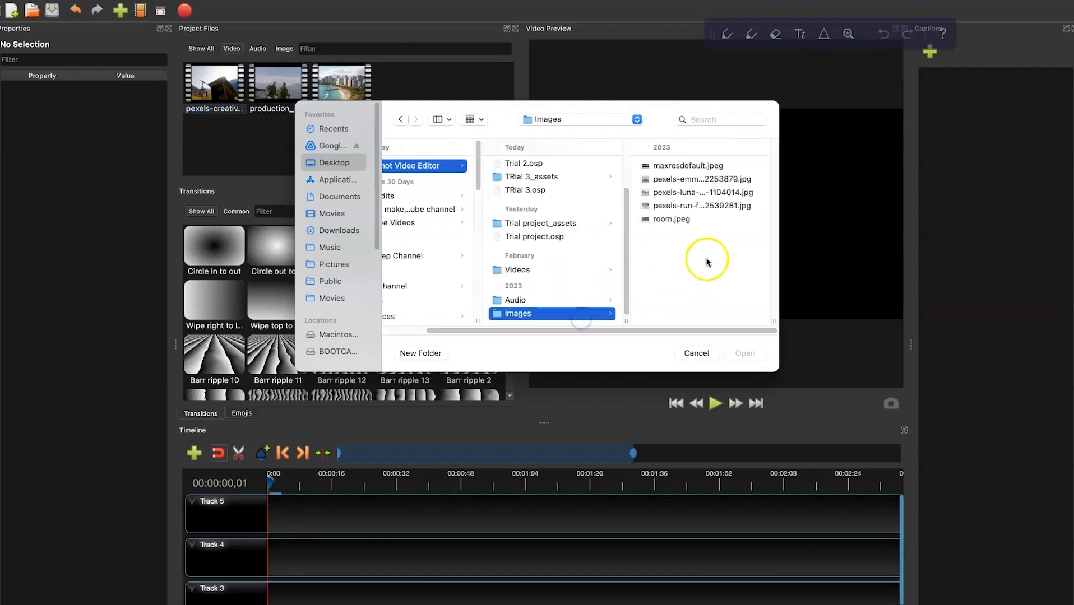
left_click(694, 168)
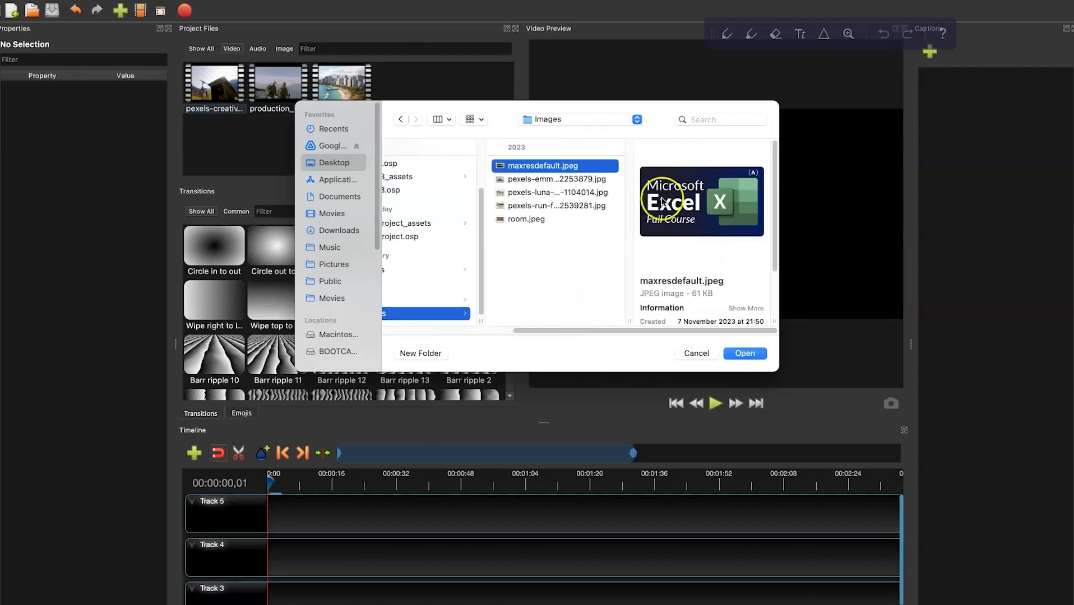
left_click(566, 194)
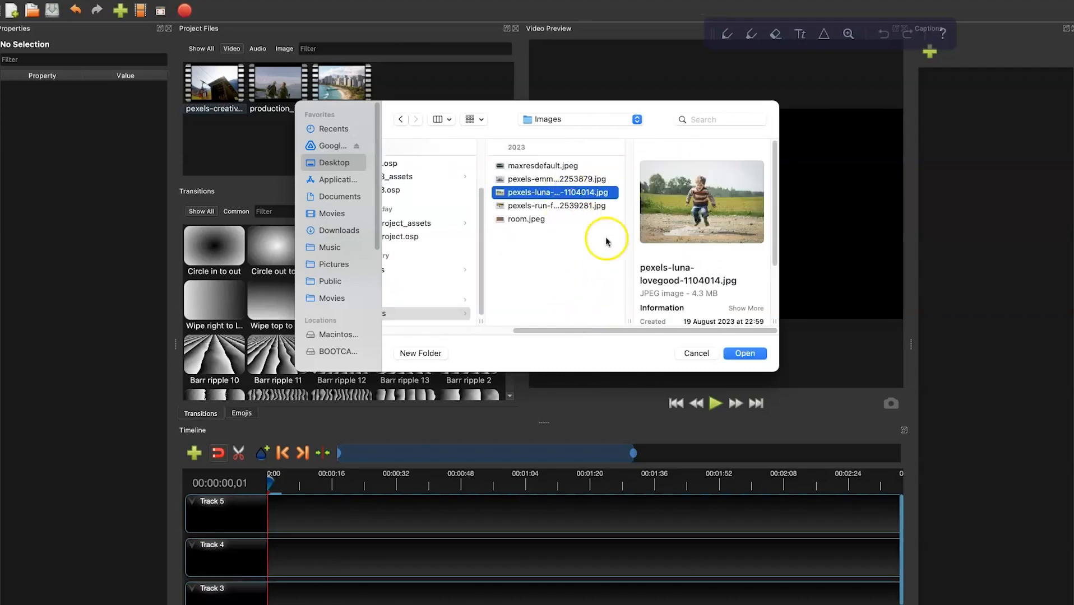
left_click(755, 356)
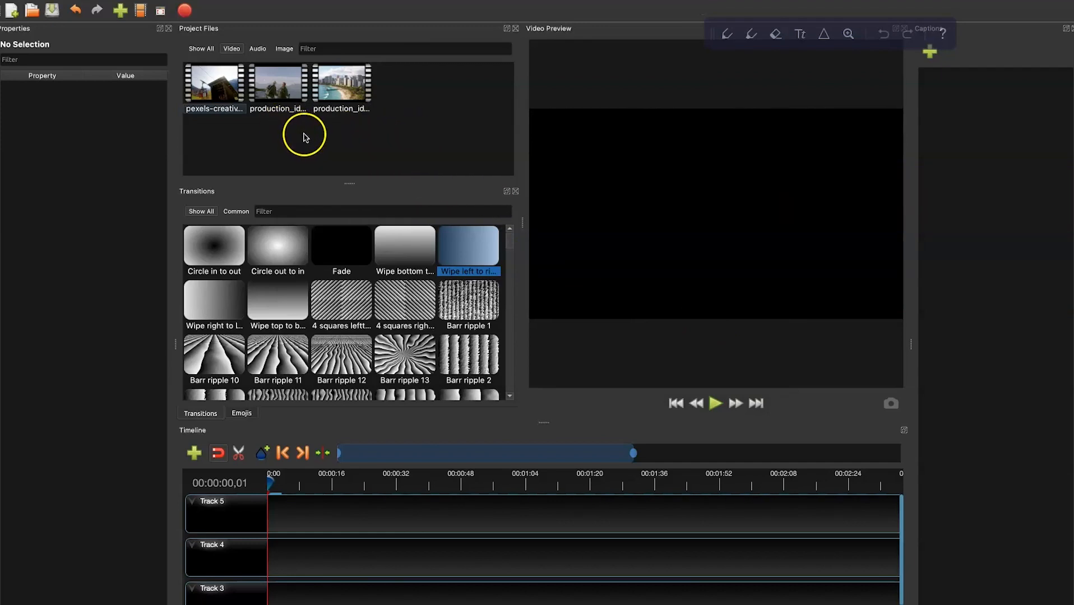
left_click(284, 49)
right_click(354, 124)
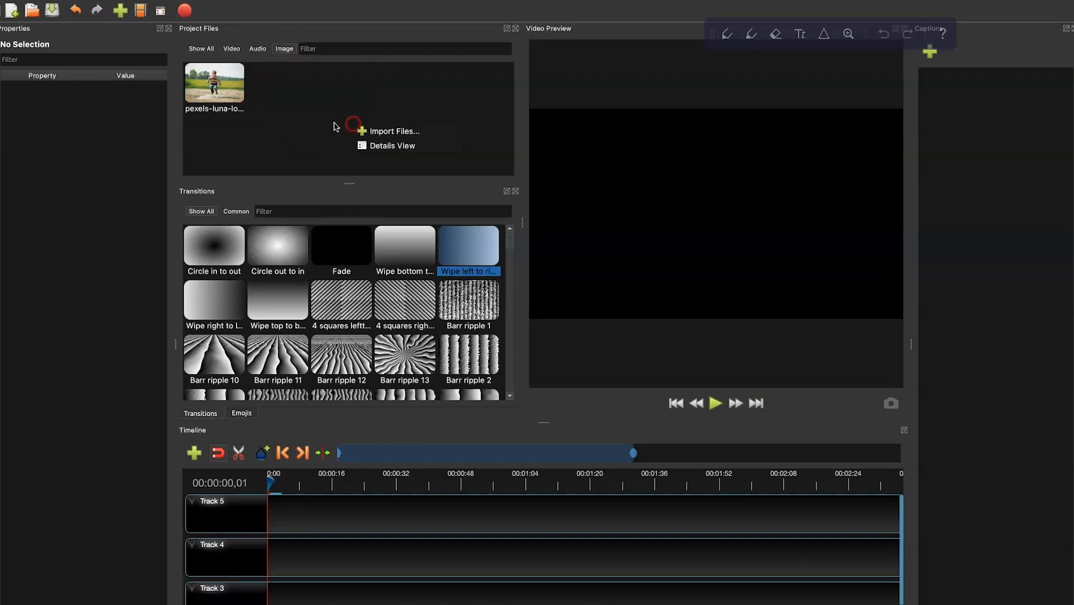
left_click(290, 153)
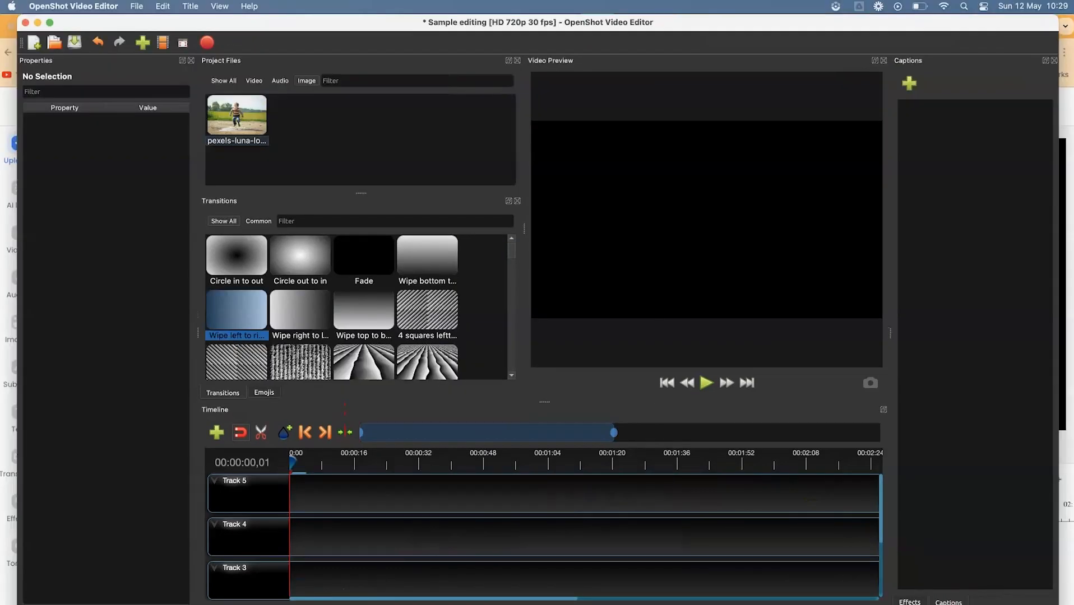
Step: Switch to Finder, add "Dream Escape - The Tides.mp3" from the Audio folder to the project files, and show only audio files
key("super+Tab")
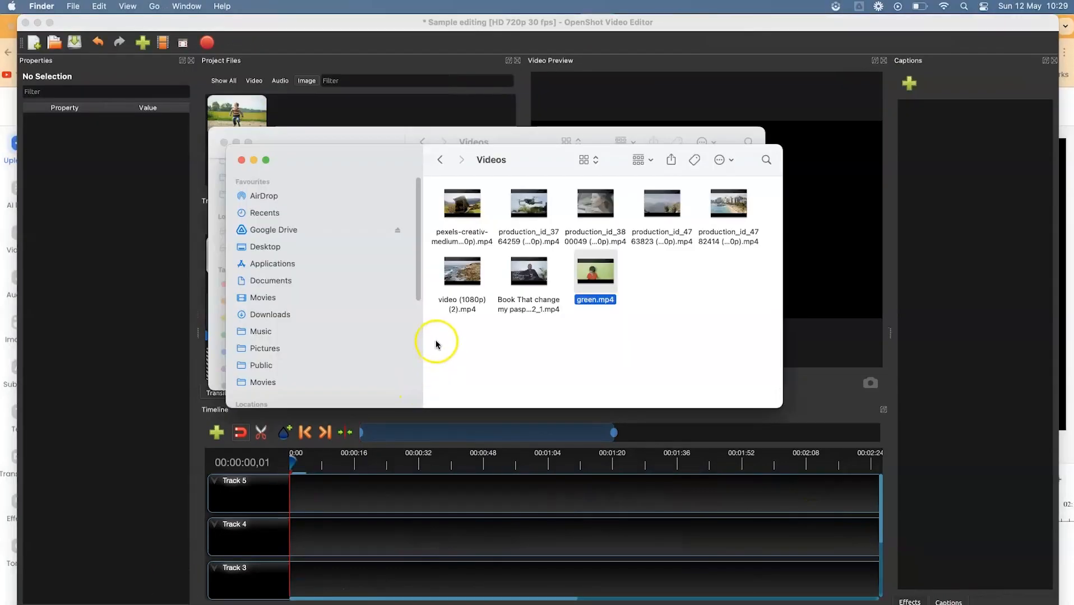
left_click(443, 160)
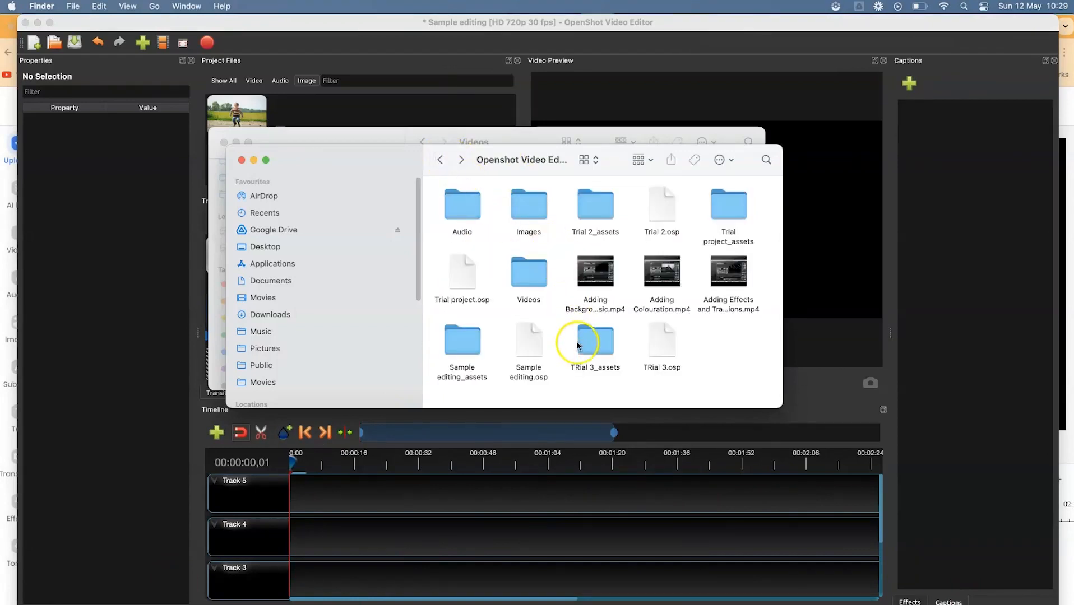
double_click(528, 209)
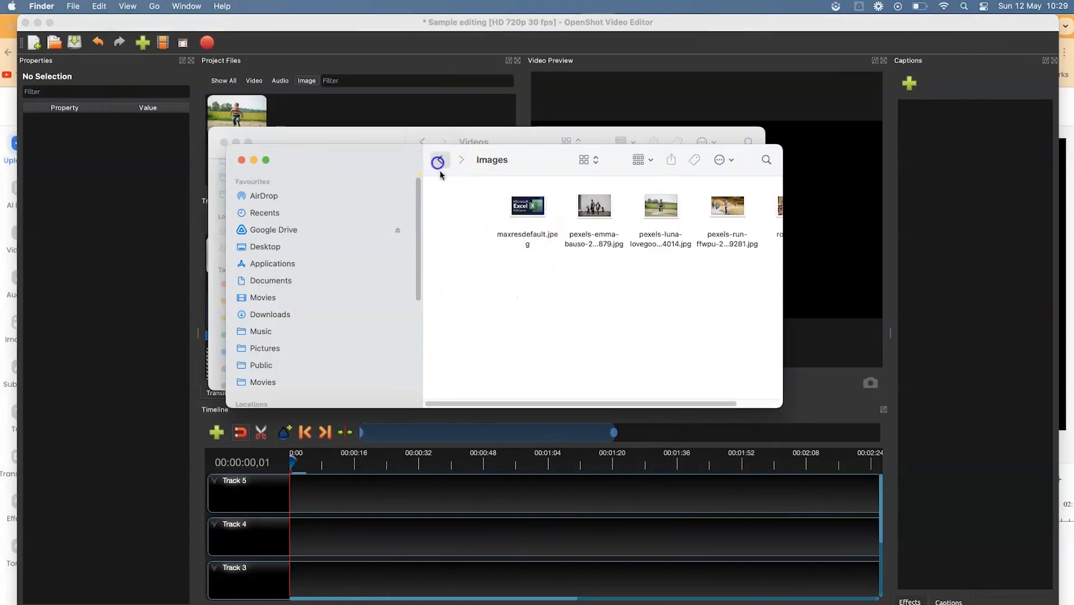
left_click(439, 163)
double_click(456, 204)
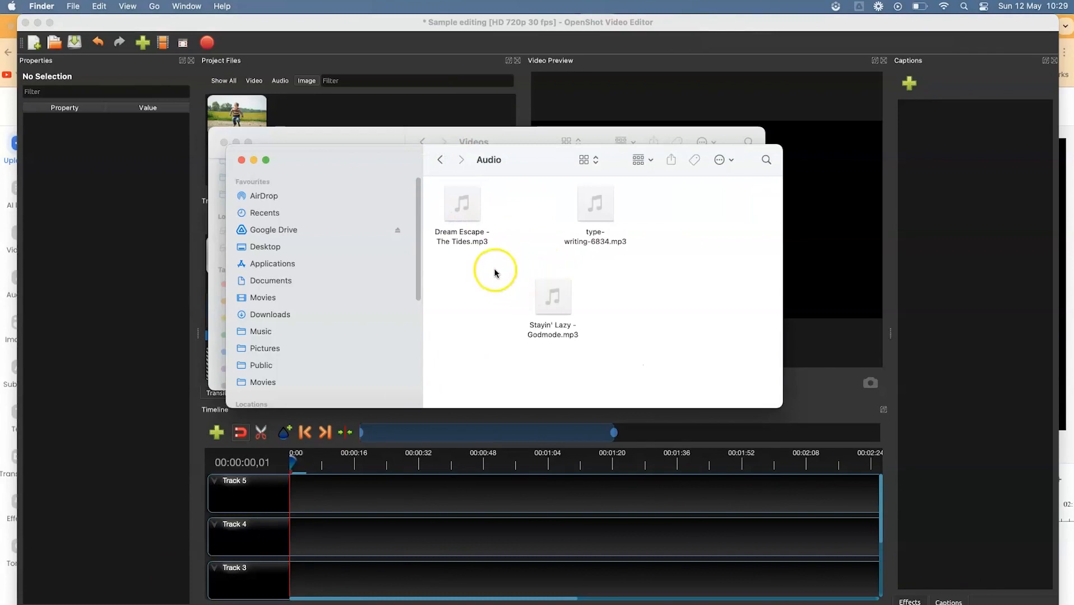
left_click(463, 241)
left_click_drag(463, 242, 422, 109)
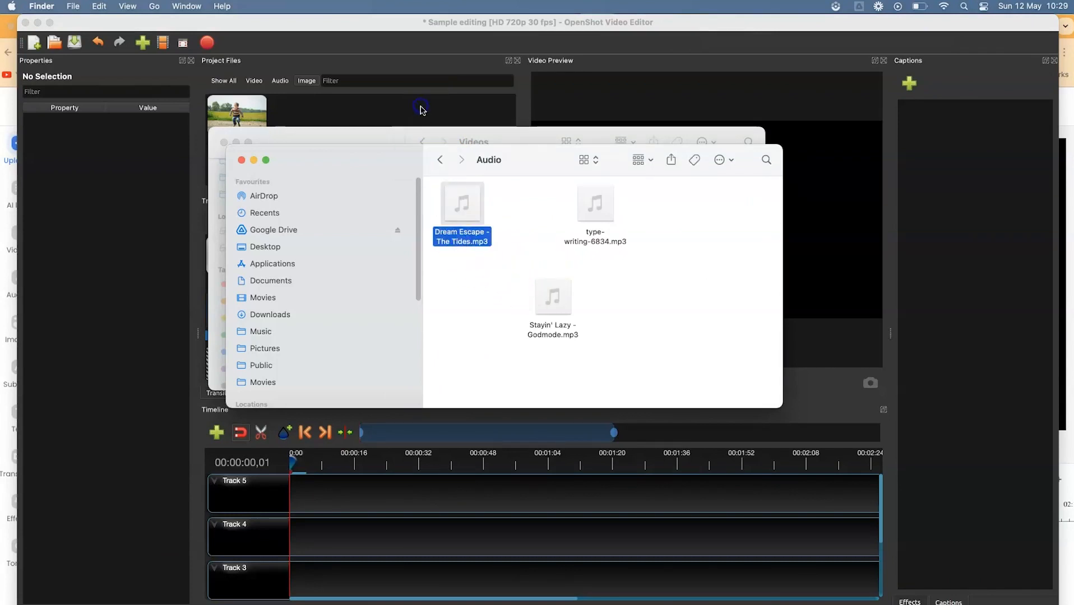
left_click(468, 108)
left_click(281, 82)
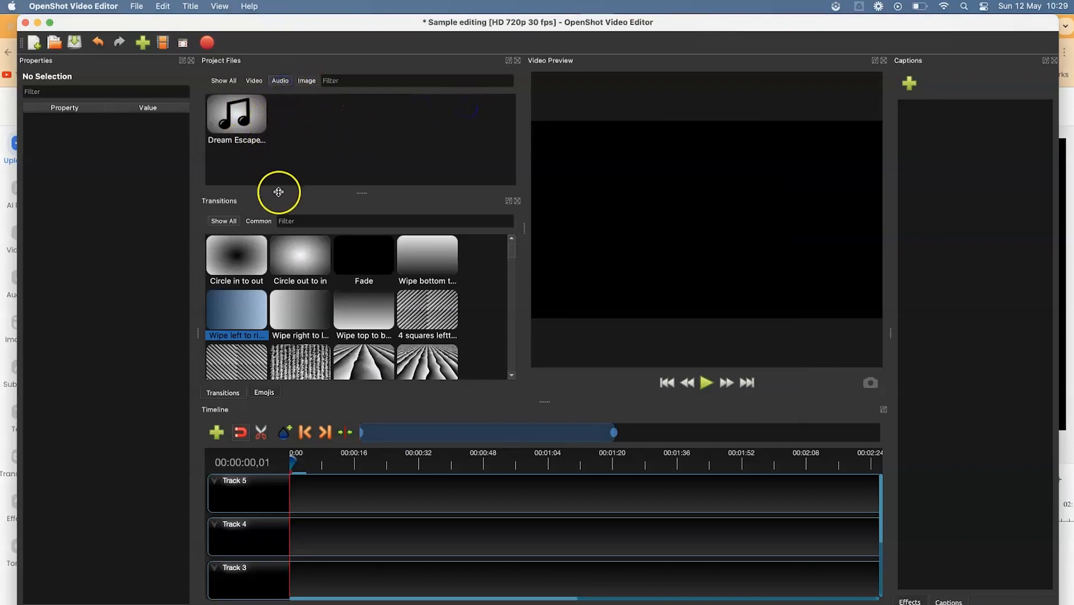
Step: Show all project files and place the hikers video production_id_4763823 at the start of Track 4
left_click(258, 84)
left_click(224, 82)
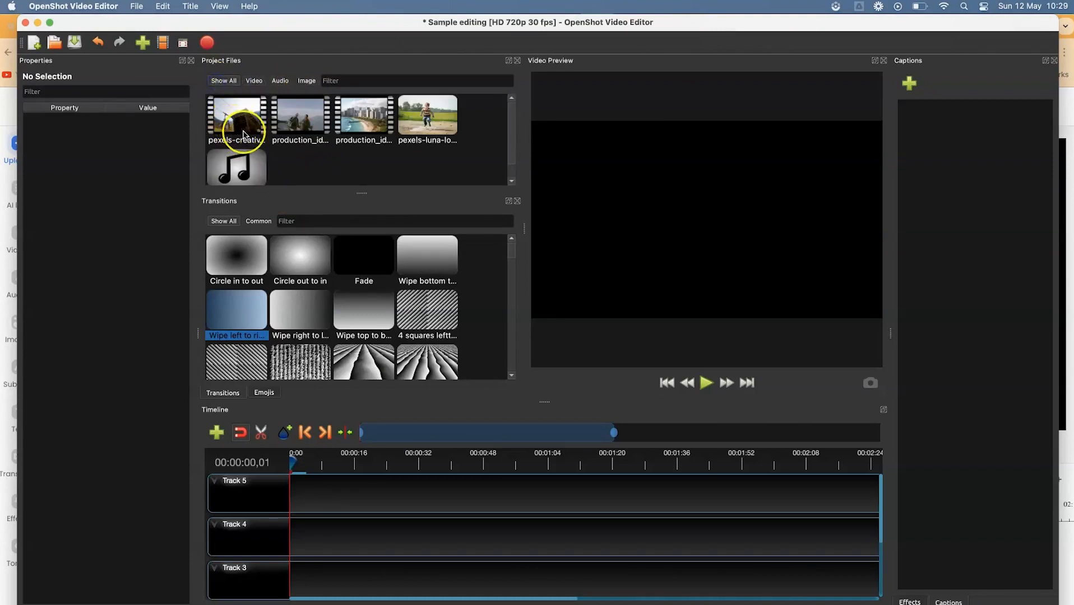
left_click_drag(306, 115, 295, 532)
left_click_drag(372, 543, 366, 542)
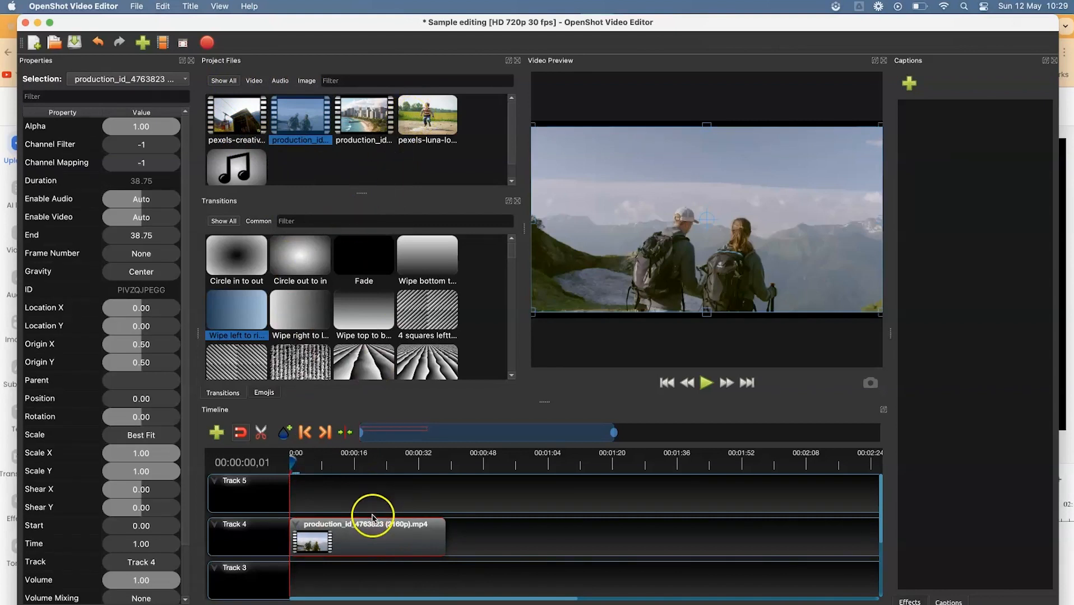
Step: Place the beach video production_id_4782414 directly after the hikers clip on Track 4, and the pexels-luna image at its end on Track 5
left_click_drag(356, 121, 419, 340)
left_click_drag(450, 490, 494, 538)
left_click(420, 116)
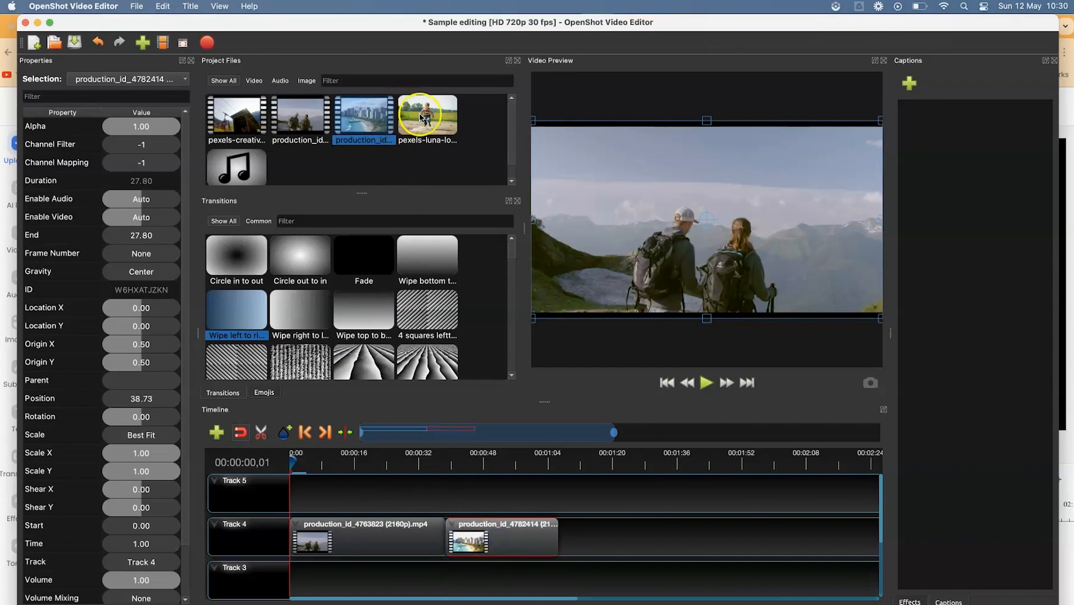
left_click_drag(425, 134, 581, 500)
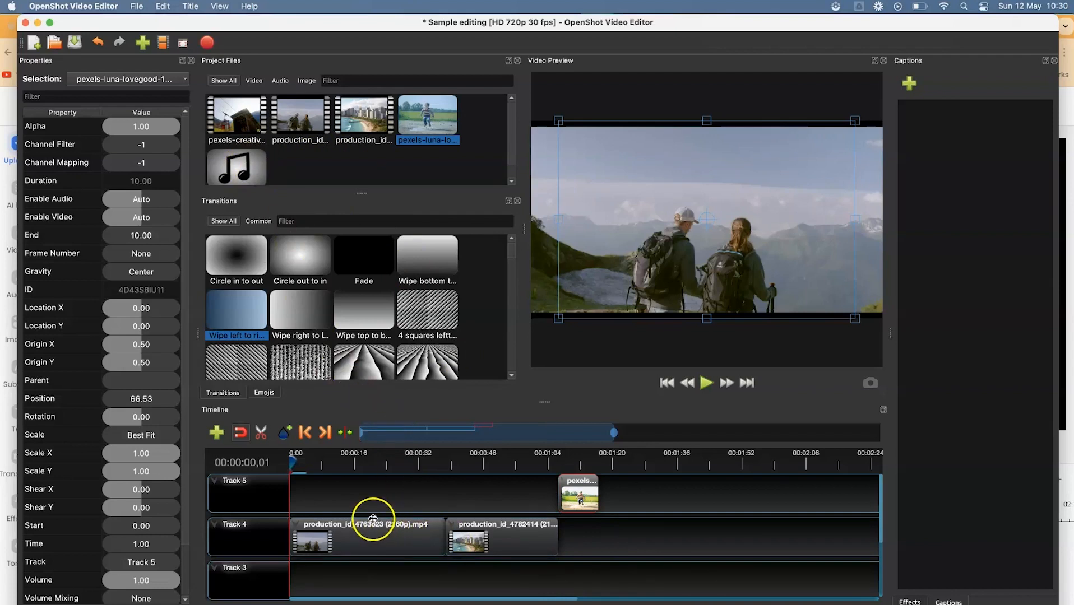
Step: Trim the end of the hikers clip to about 13 seconds and move the beach clip against it on Track 4
left_click(302, 461)
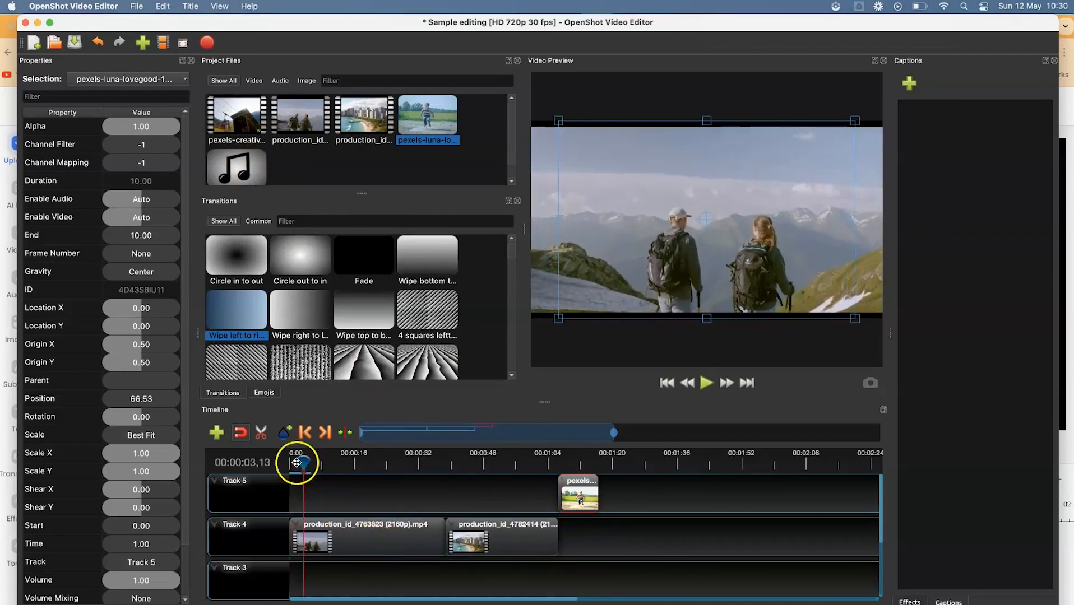
left_click(436, 543)
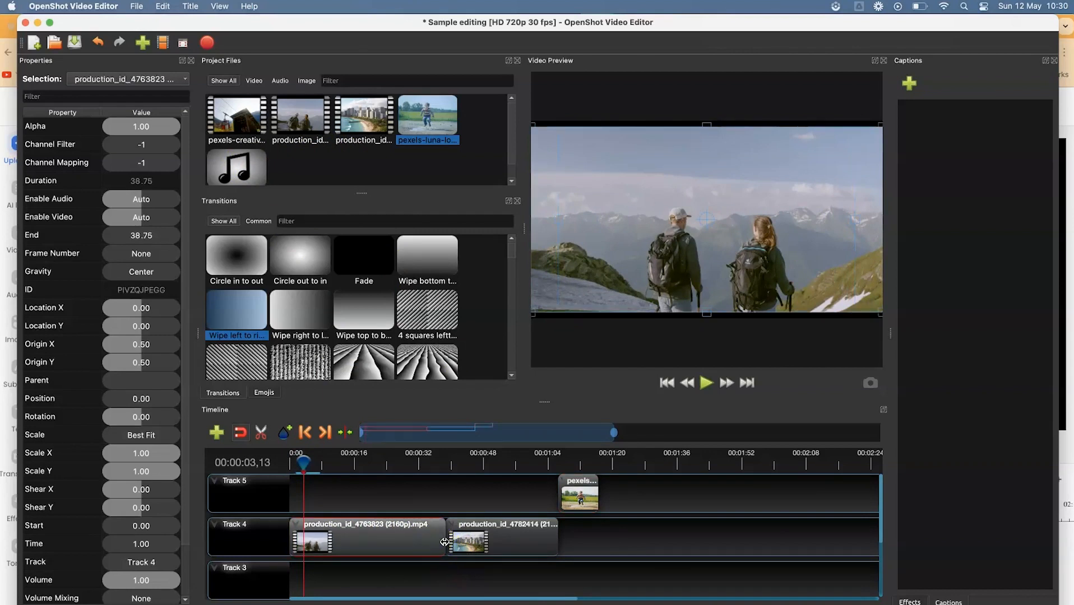
left_click_drag(444, 543, 330, 542)
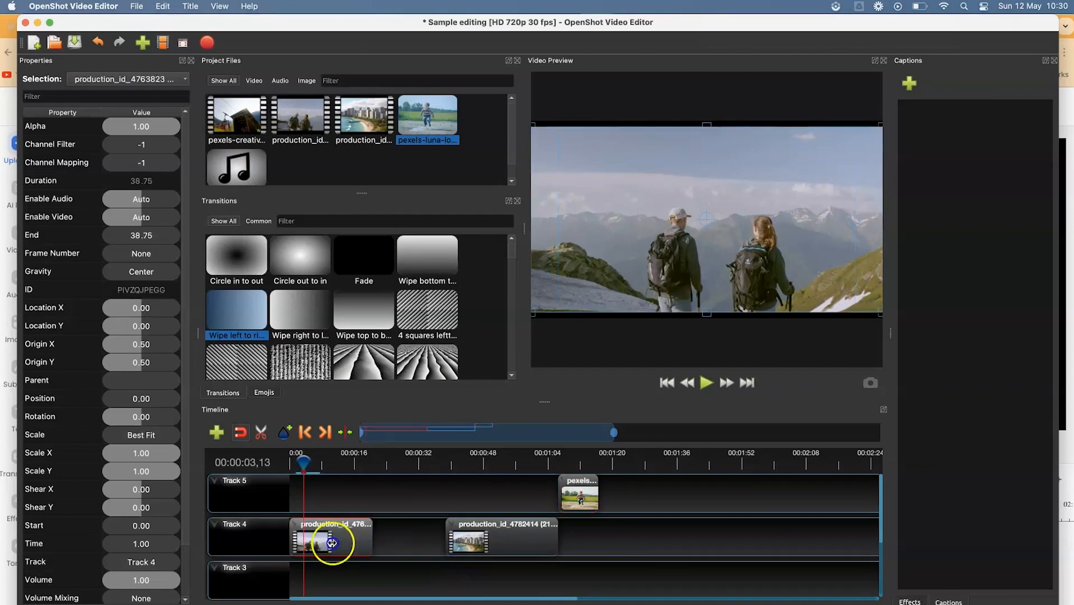
left_click_drag(511, 542, 408, 535)
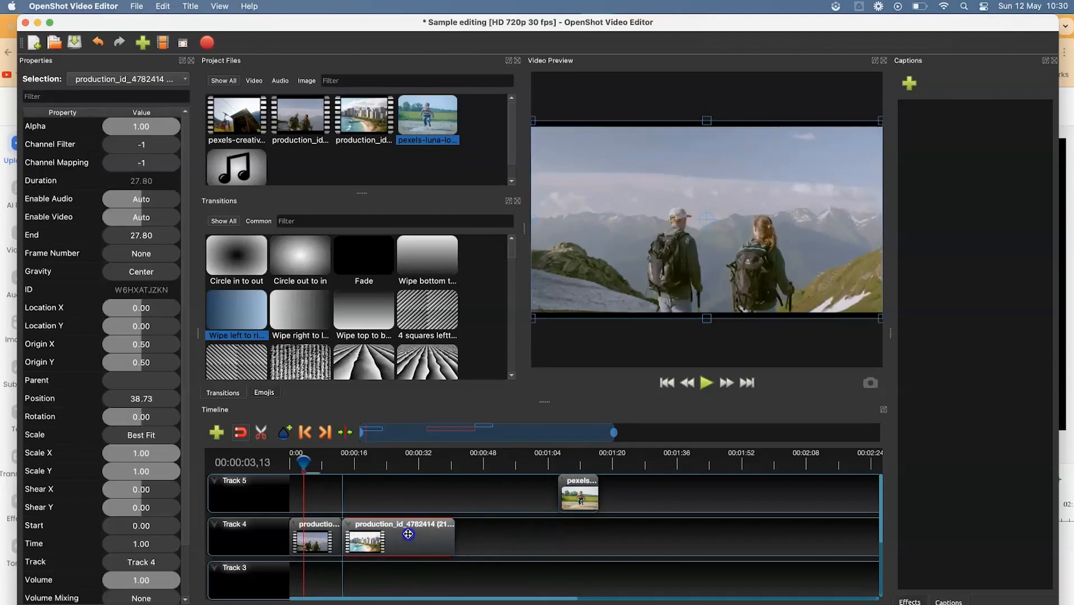
Step: Split the beach clip on Track 4 at about 24.3 seconds on the timeline and remove its second part
left_click(397, 469)
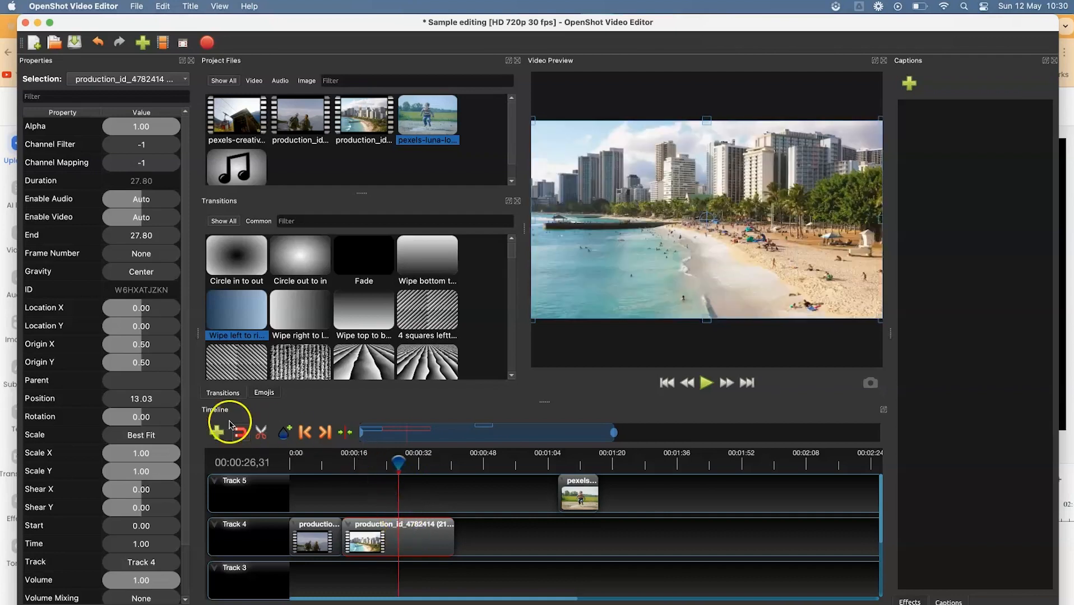
left_click(259, 436)
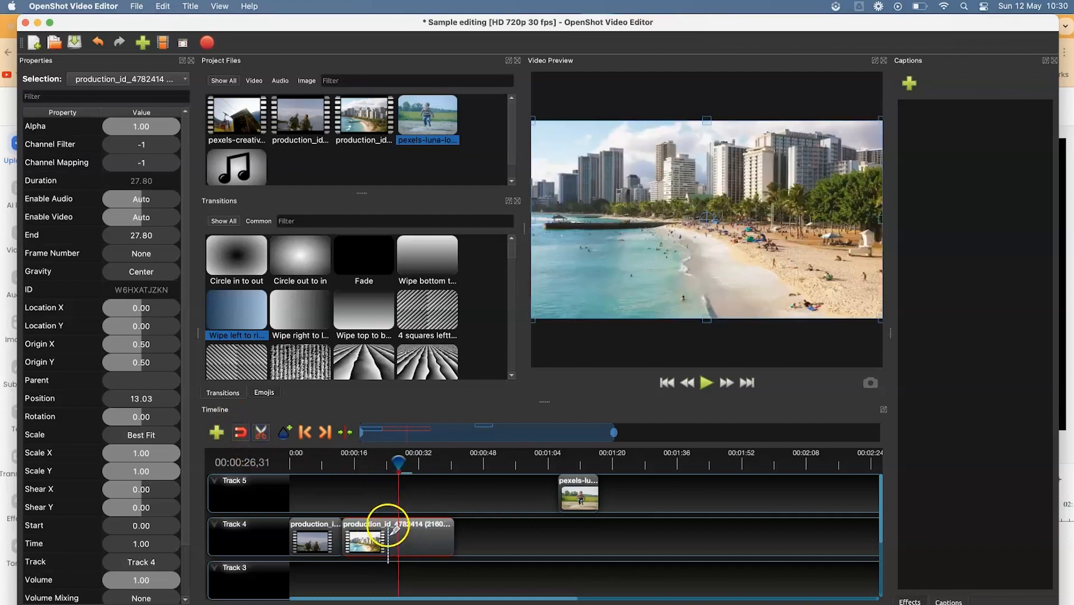
left_click(388, 525)
left_click(264, 439)
left_click(443, 543)
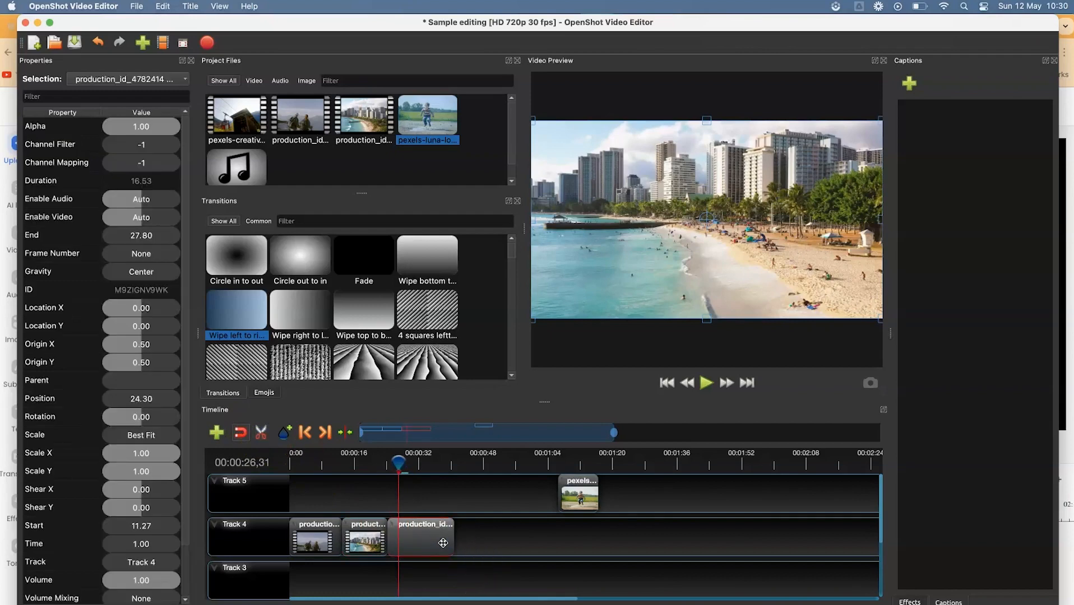
right_click(438, 541)
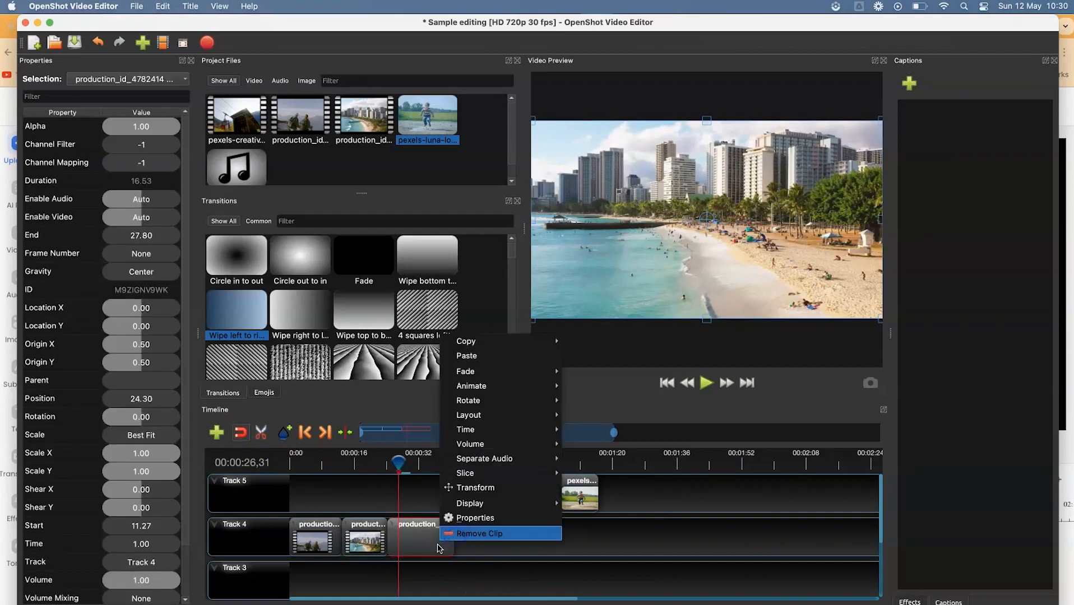
left_click(446, 535)
Step: Move the pexels-luna image on Track 5 to start where the beach clip ends and trim it to about 8.5 seconds
left_click_drag(580, 493, 409, 506)
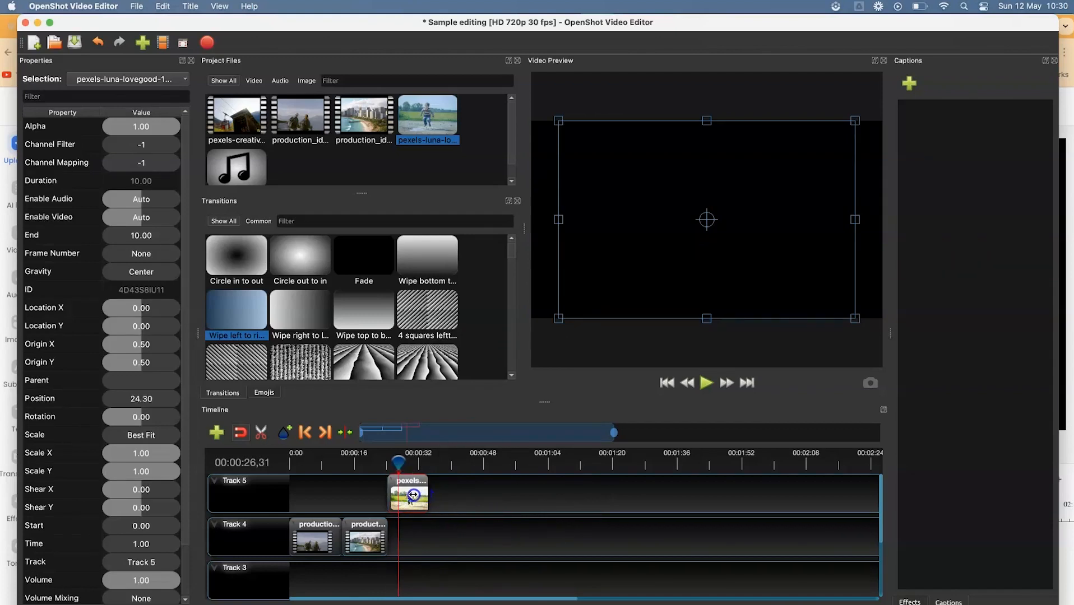
mouse_move(426, 497)
left_mouse_down()
mouse_move(440, 496)
mouse_move(422, 496)
left_mouse_up()
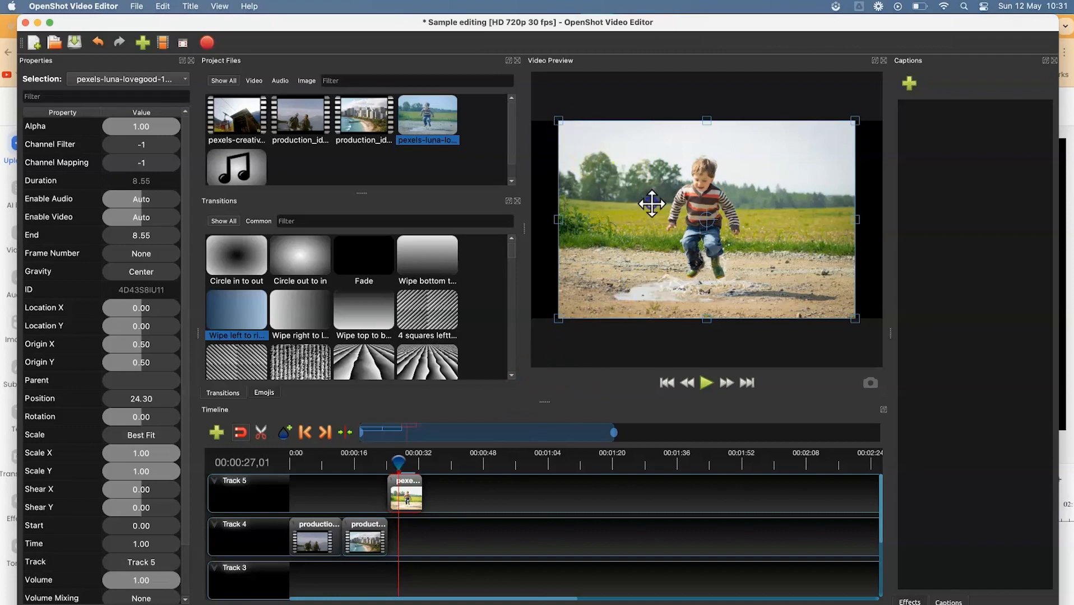
Step: Enlarge the pexels-luna image to fill the video frame, with about 1.36 horizontal and 1.24 vertical scale
left_click(586, 143)
left_click_drag(560, 120, 509, 99)
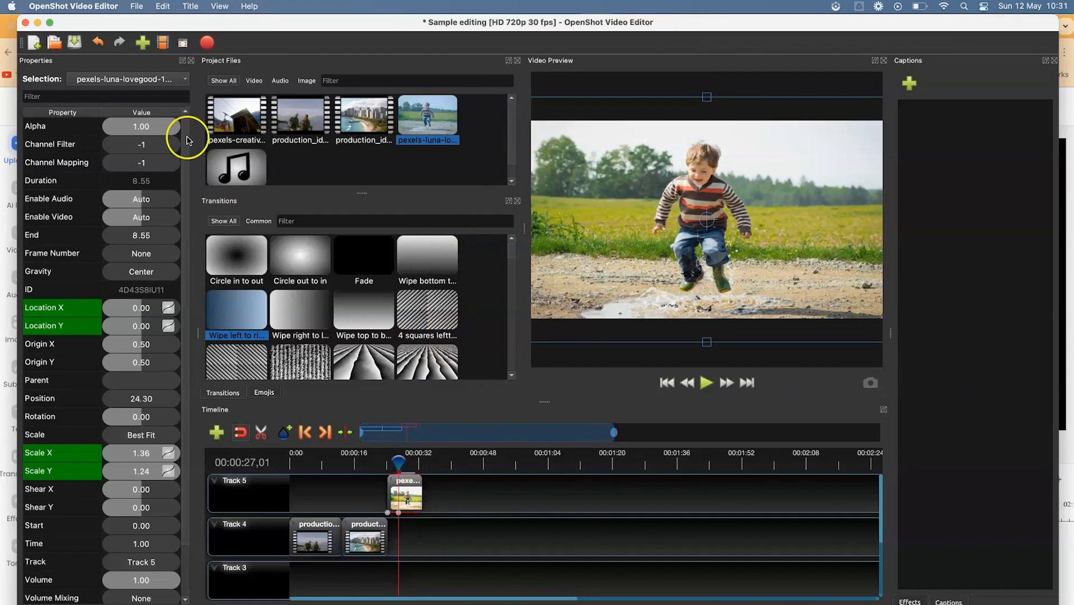
Step: Import "Book That change my paspective_2_1.mp4" from the Videos folder and place it on Track 4 where the pexels-luna image ends
right_click(401, 163)
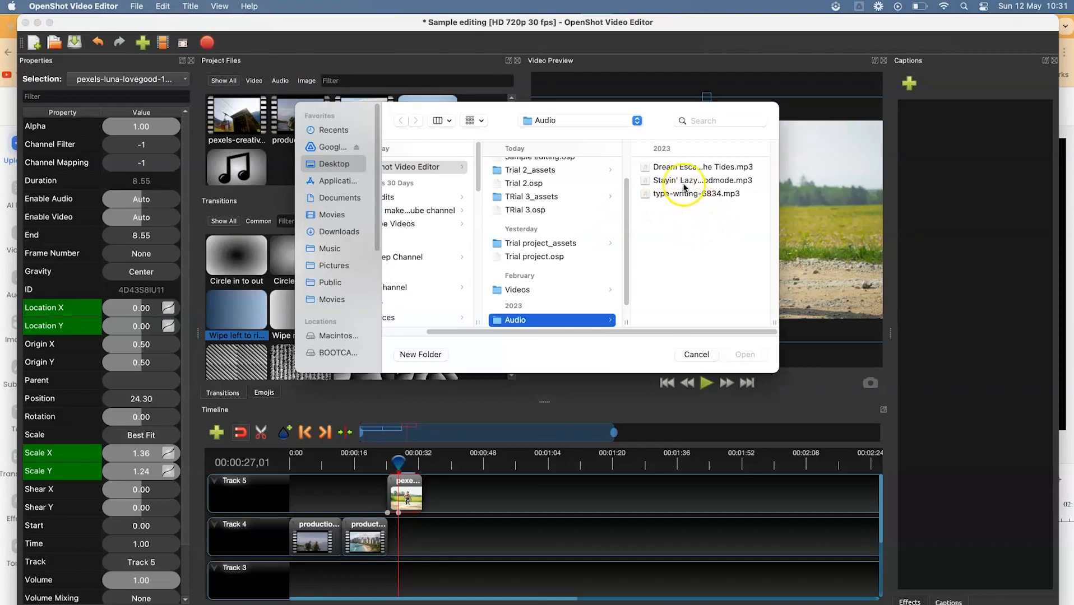
scroll(552, 245, "up", 4)
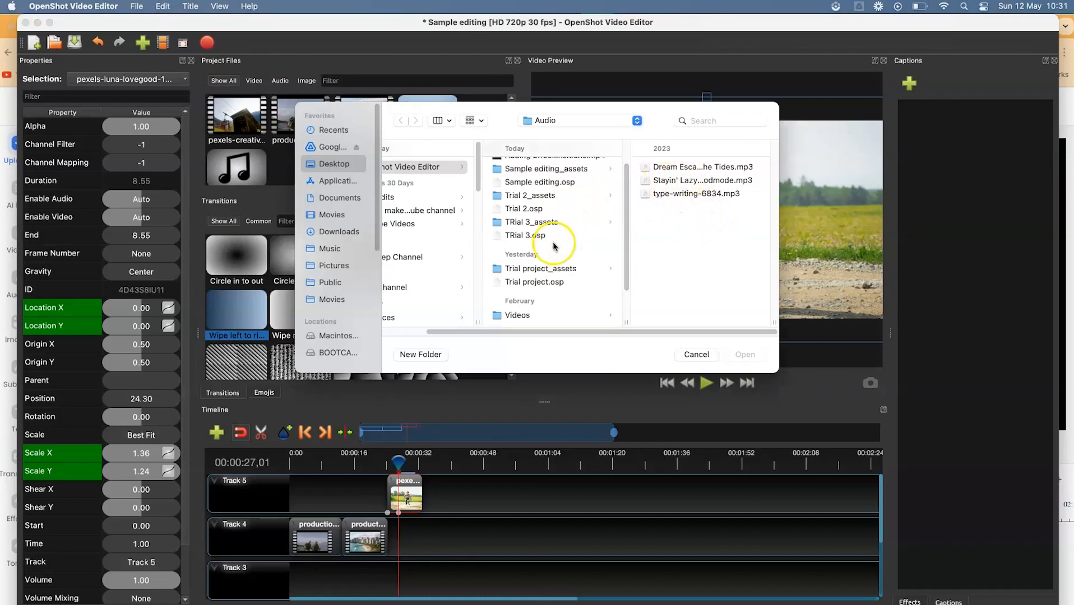
scroll(555, 218, "down", 3)
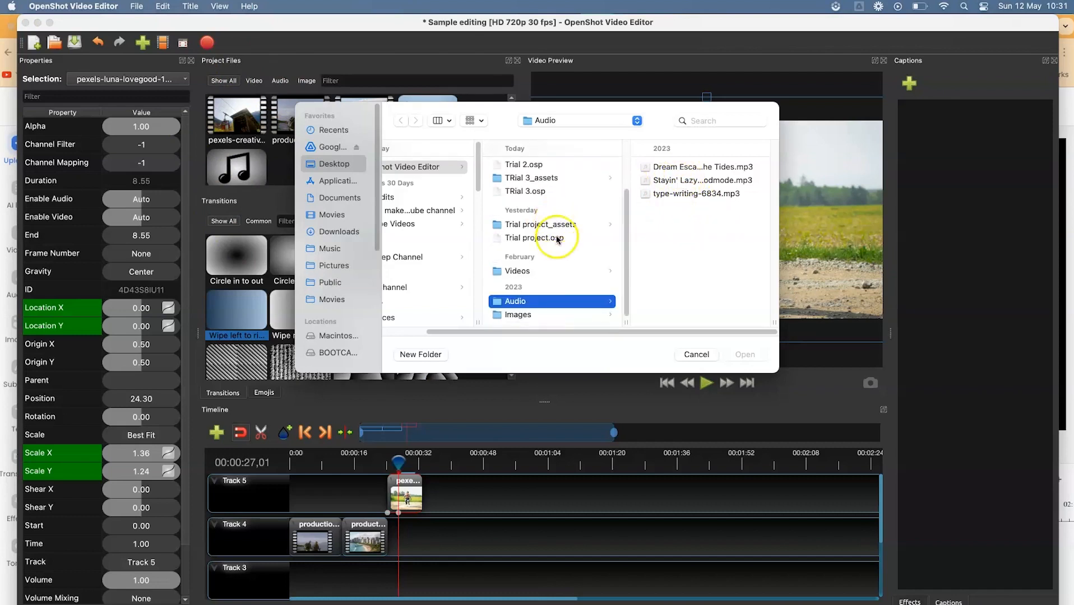
left_click(538, 275)
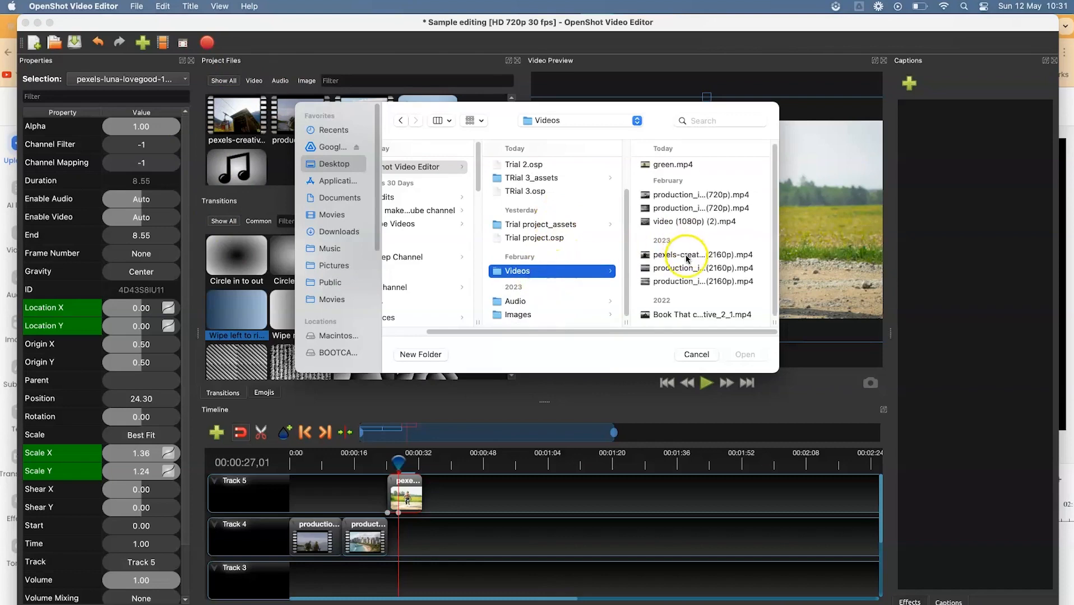
left_click(682, 315)
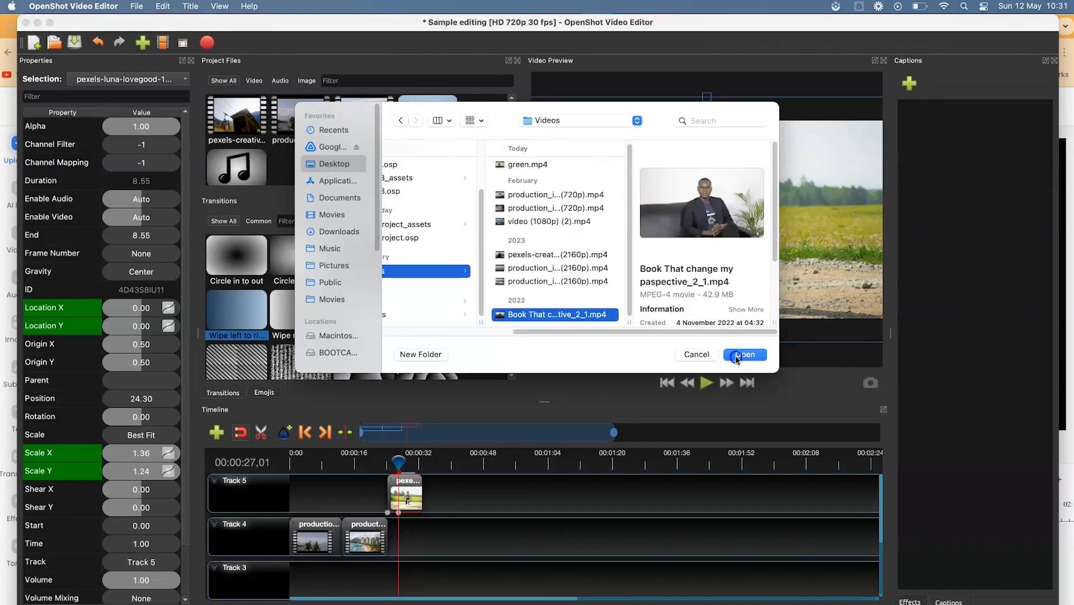
left_click(737, 355)
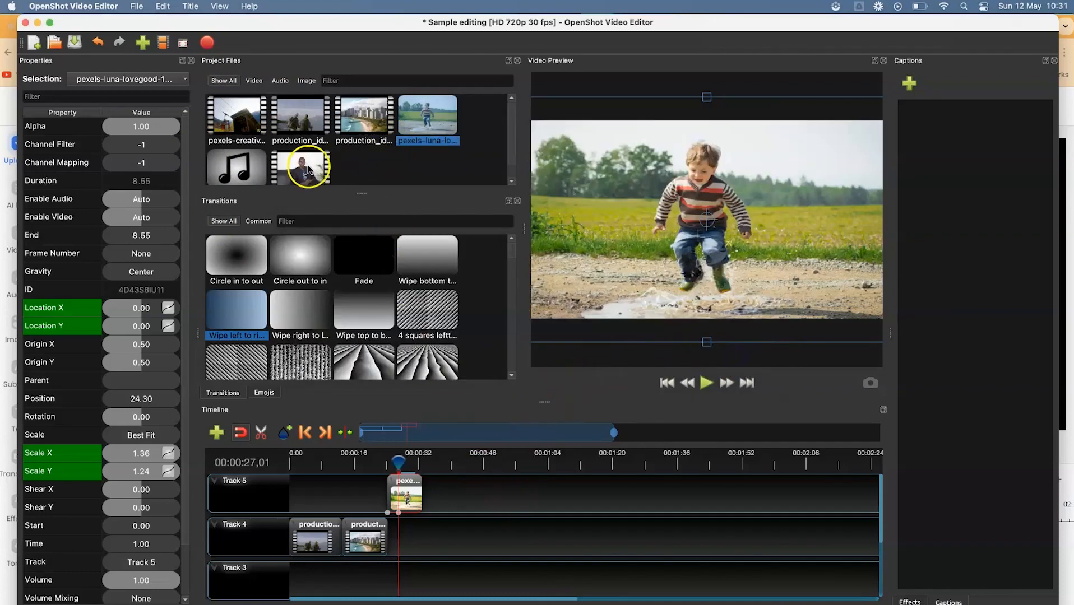
left_click_drag(306, 170, 407, 539)
left_click(472, 539)
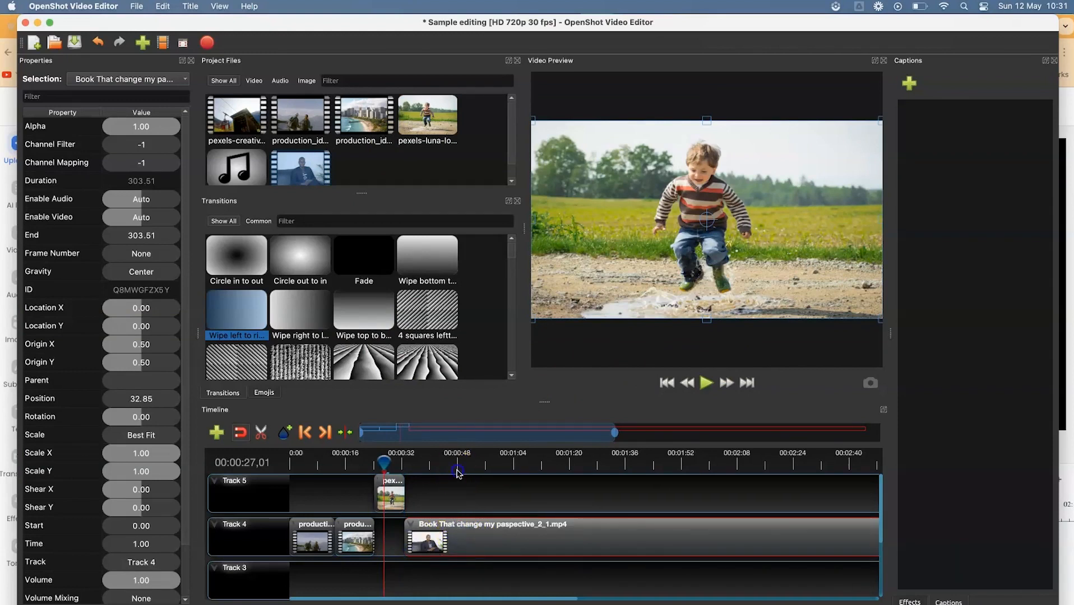
Step: Split the "Book That change my paspective_2_1.mp4" clip at about 48 seconds on the timeline and remove everything after the cut
left_click(261, 433)
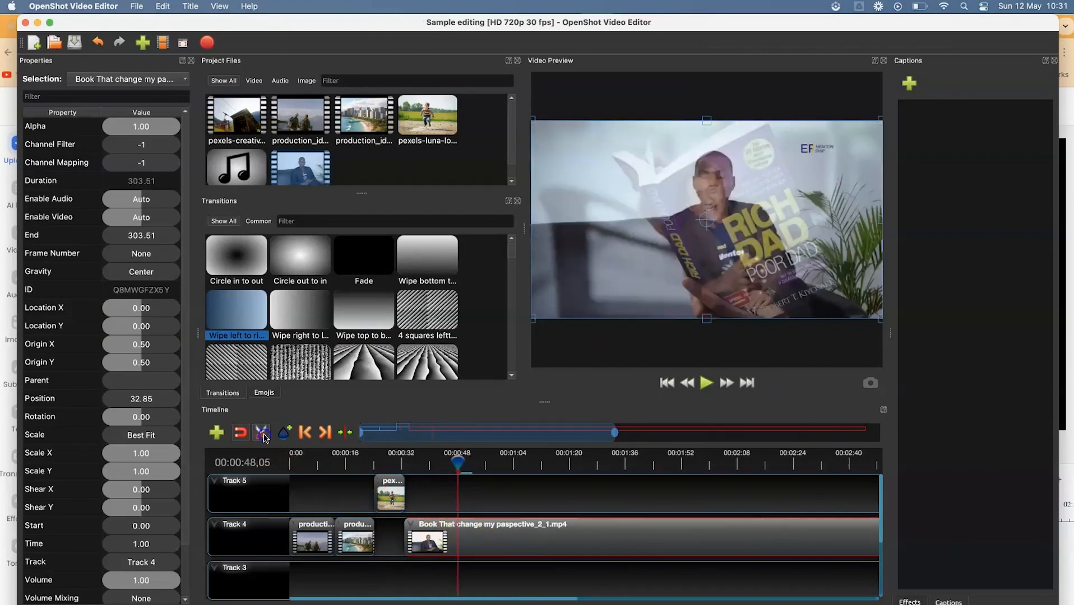
left_click(466, 532)
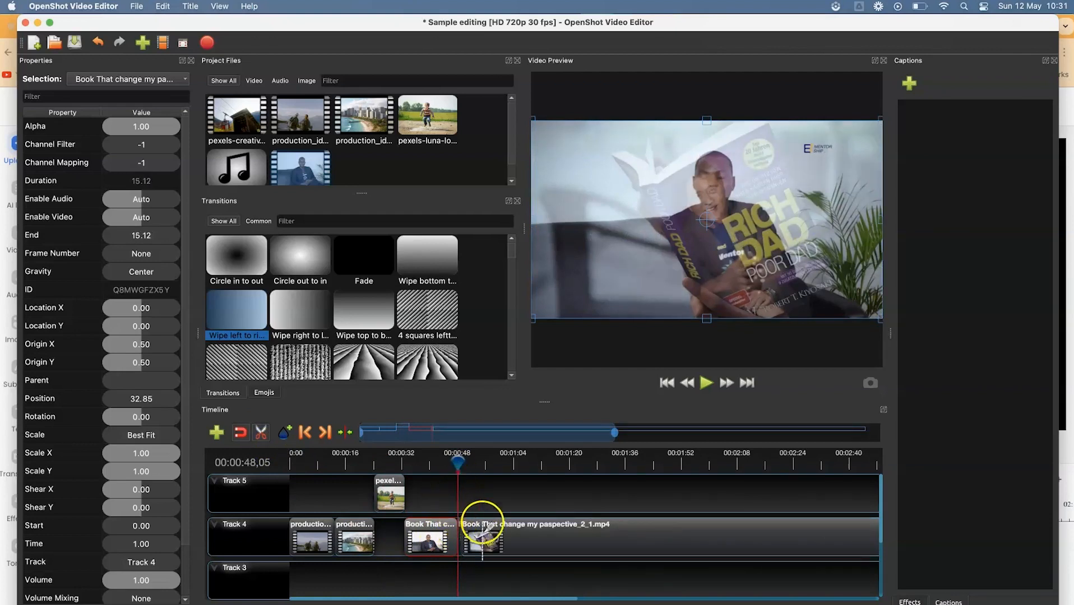
left_click(261, 433)
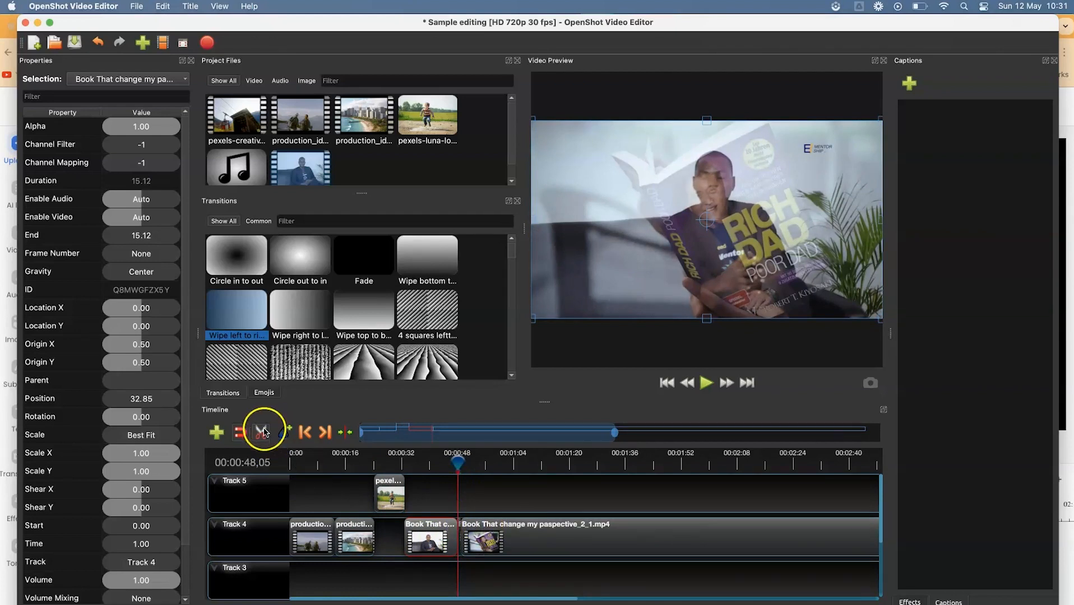
right_click(543, 557)
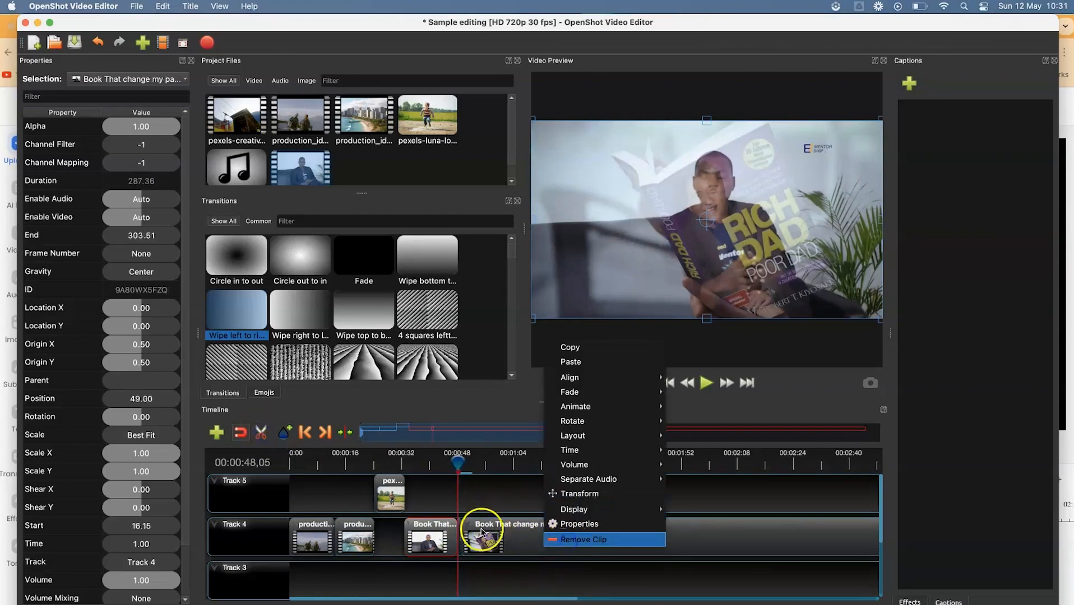
right_click(517, 548)
left_click(524, 540)
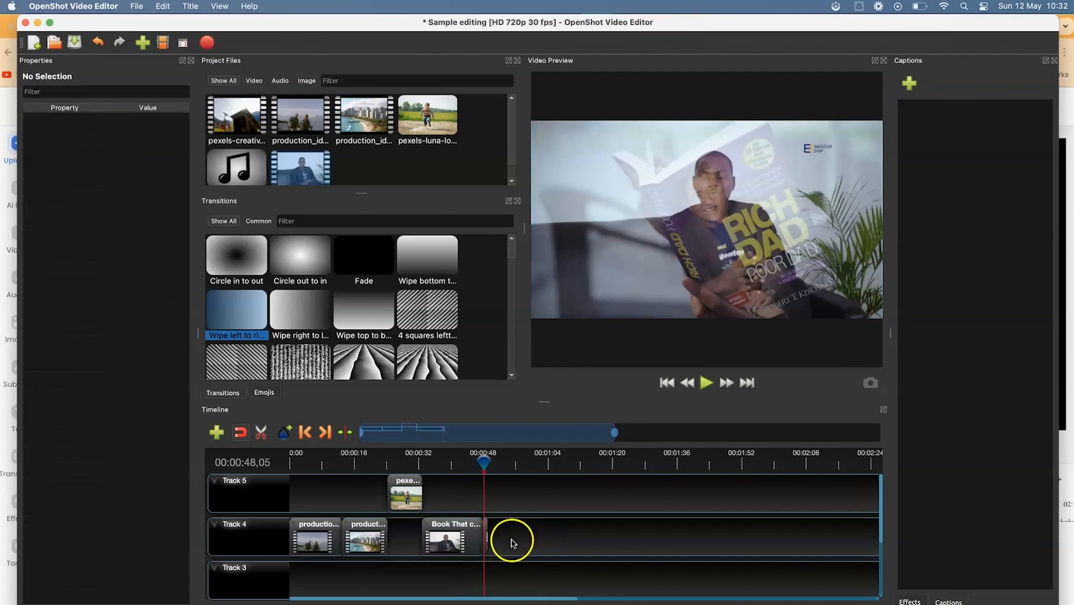
left_click(486, 533)
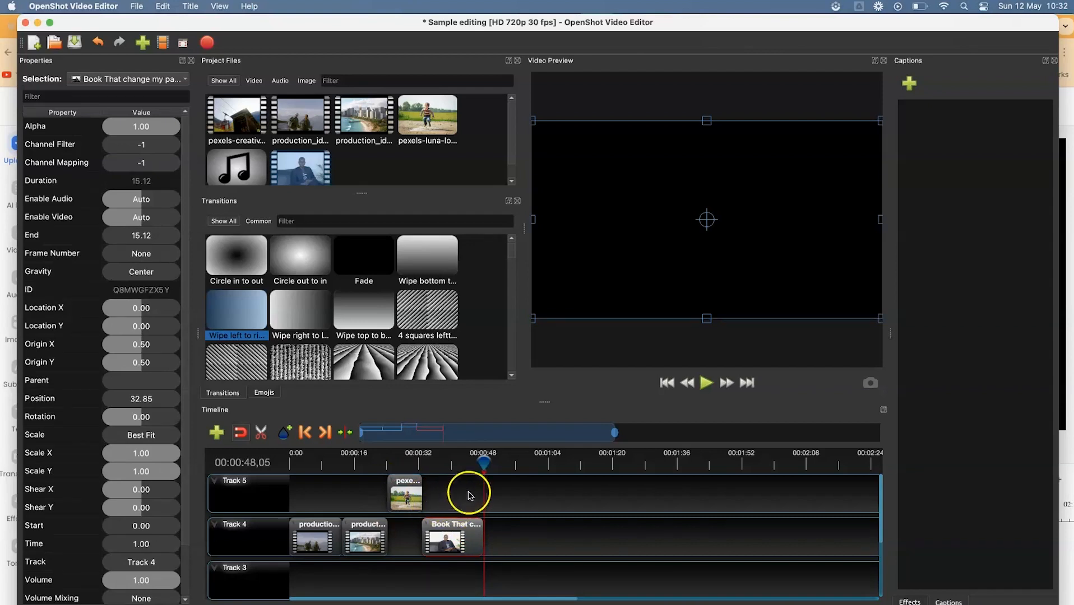
Step: Place "Dream Escape - The Tides.mp3" at the start of Track 3 and trim its end to about 48 seconds
left_click_drag(236, 172, 302, 583)
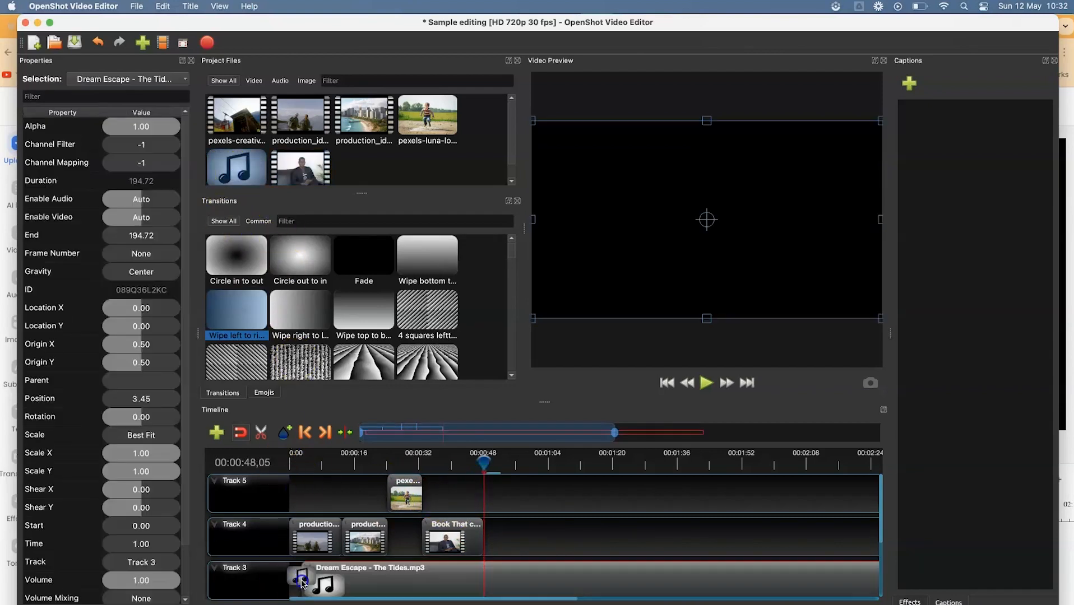
left_click_drag(373, 585, 367, 587)
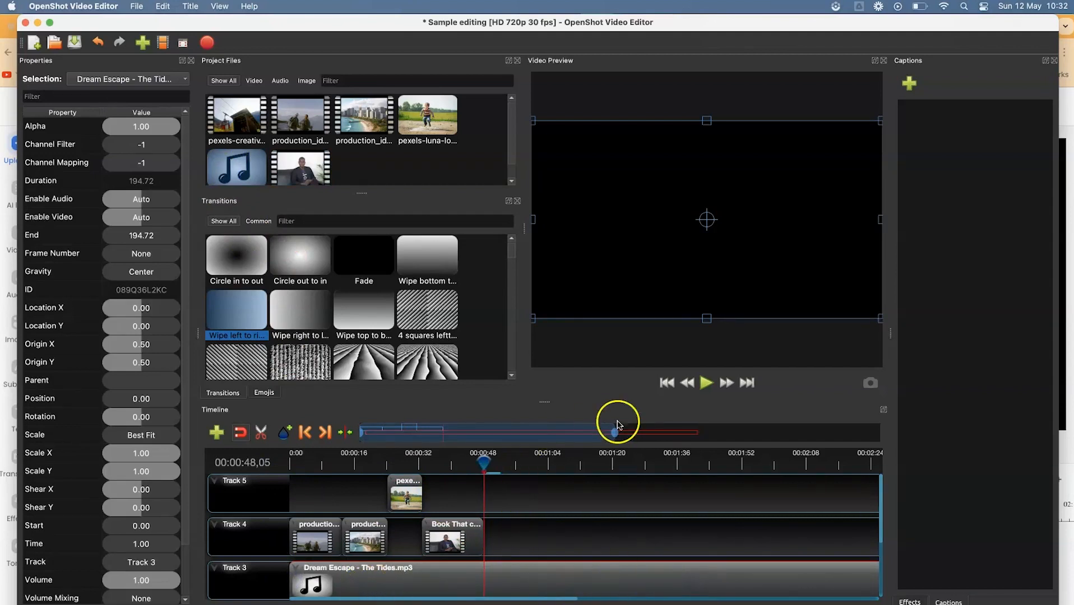
left_click_drag(670, 433, 879, 433)
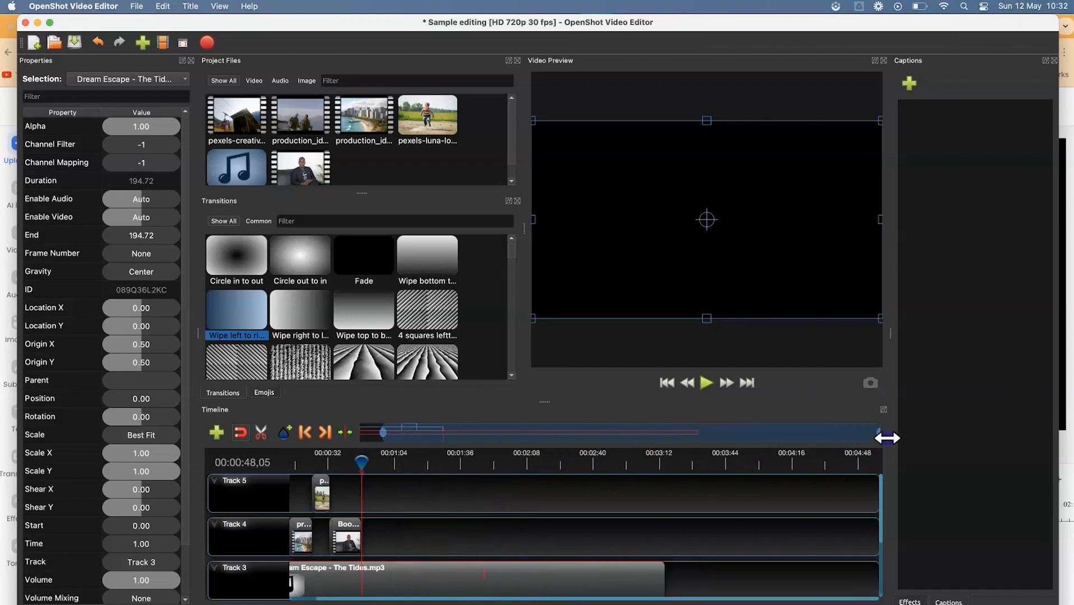
left_click_drag(666, 567, 363, 572)
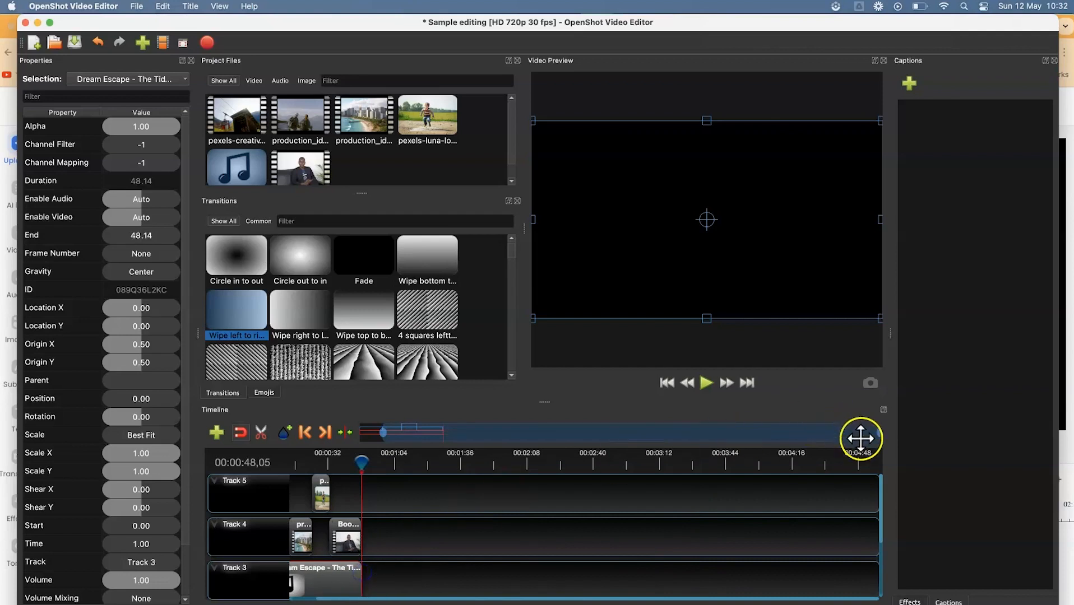
Step: Move the pexels-luna image from Track 5 into the gap between the beach and book clips on Track 4
left_click_drag(871, 433, 453, 451)
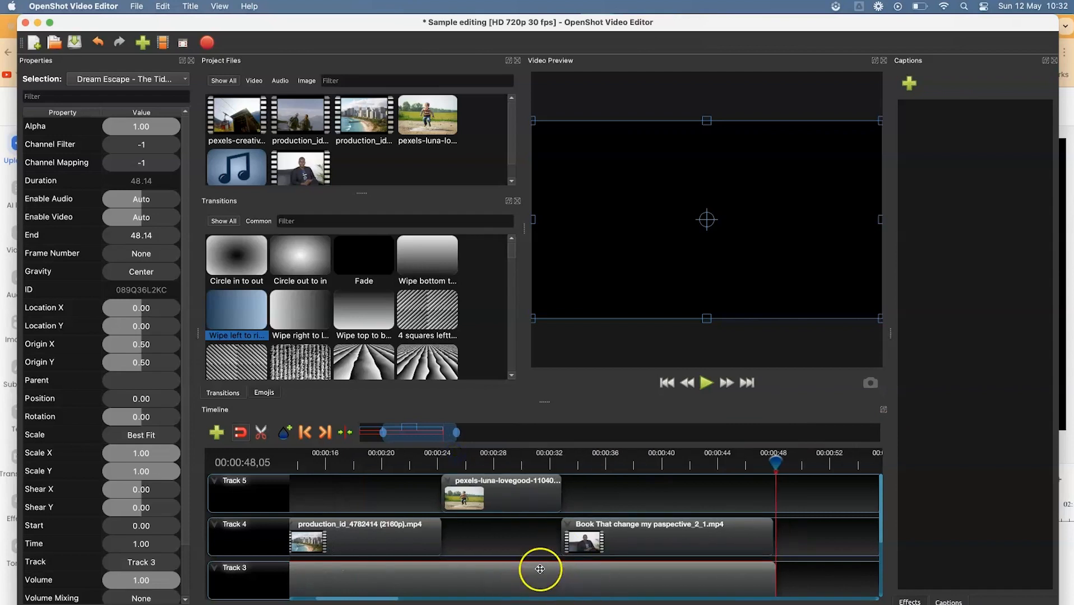
left_click_drag(524, 500, 520, 535)
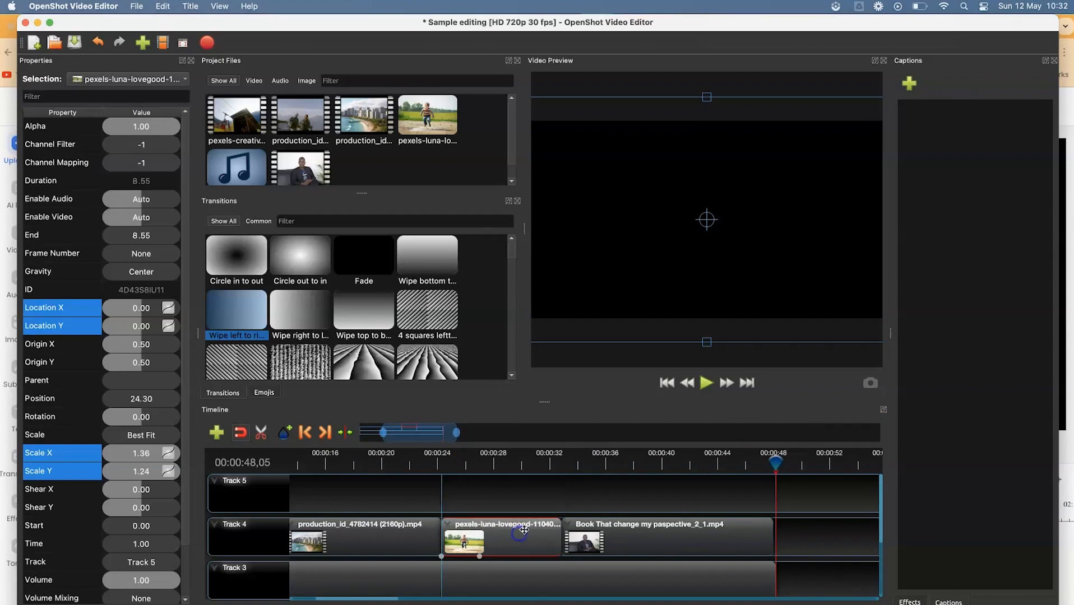
Step: Show the audio waveform of the "Dream Escape - The Tides.mp3" clip on Track 3
left_click(571, 583)
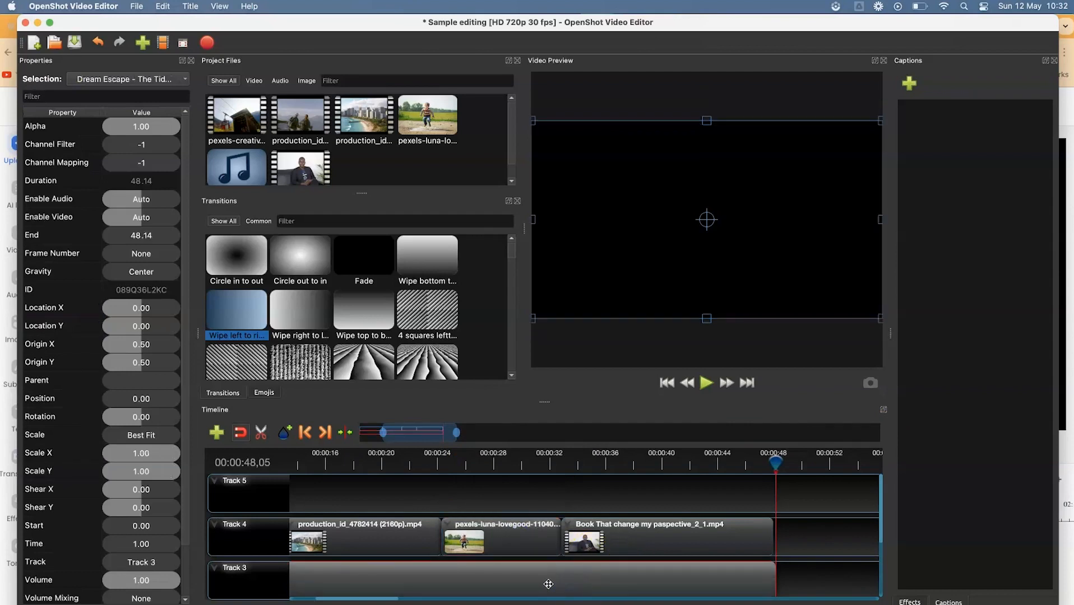
scroll(547, 584, "down", 2)
scroll(542, 578, "up", 1)
left_click(540, 573)
scroll(539, 573, "up", 1)
scroll(535, 569, "down", 1)
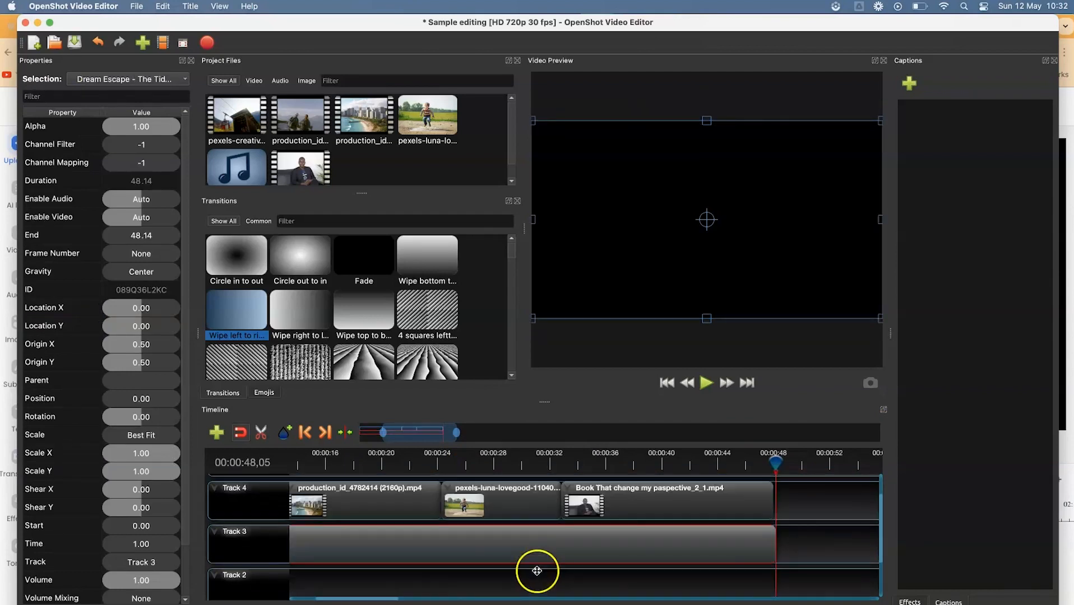
right_click(518, 552)
mouse_move(572, 511)
left_click(707, 521)
left_click(443, 545)
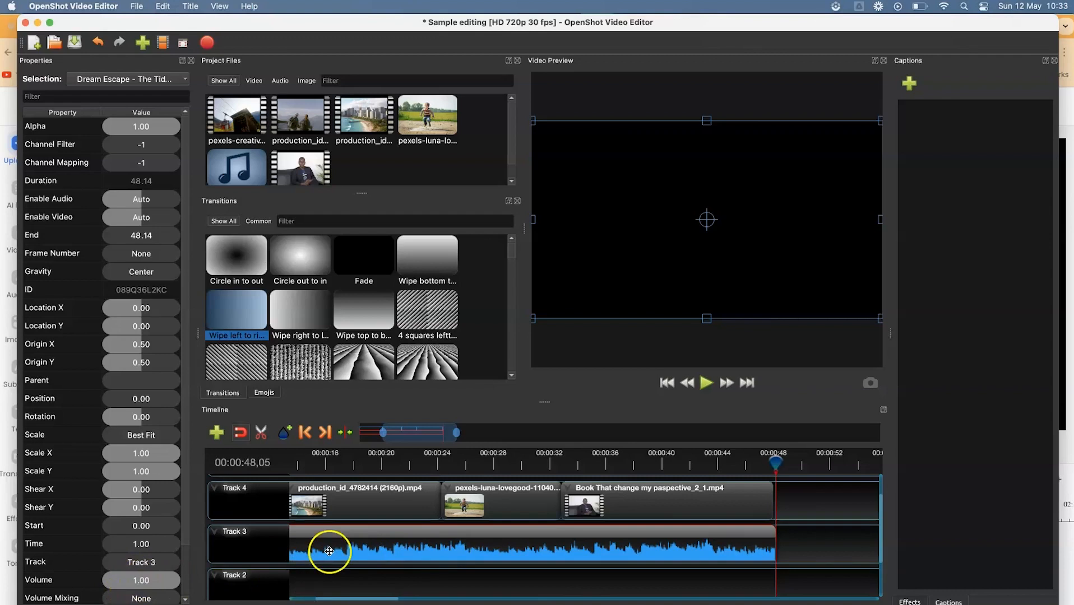
left_click_drag(140, 588, 118, 582)
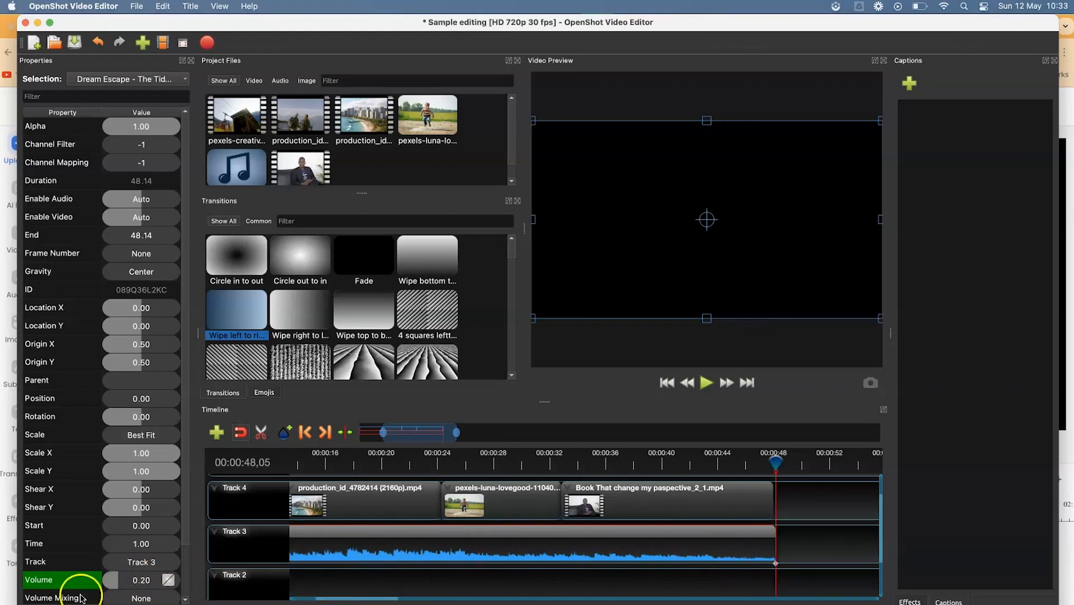
right_click(120, 584)
left_click(180, 583)
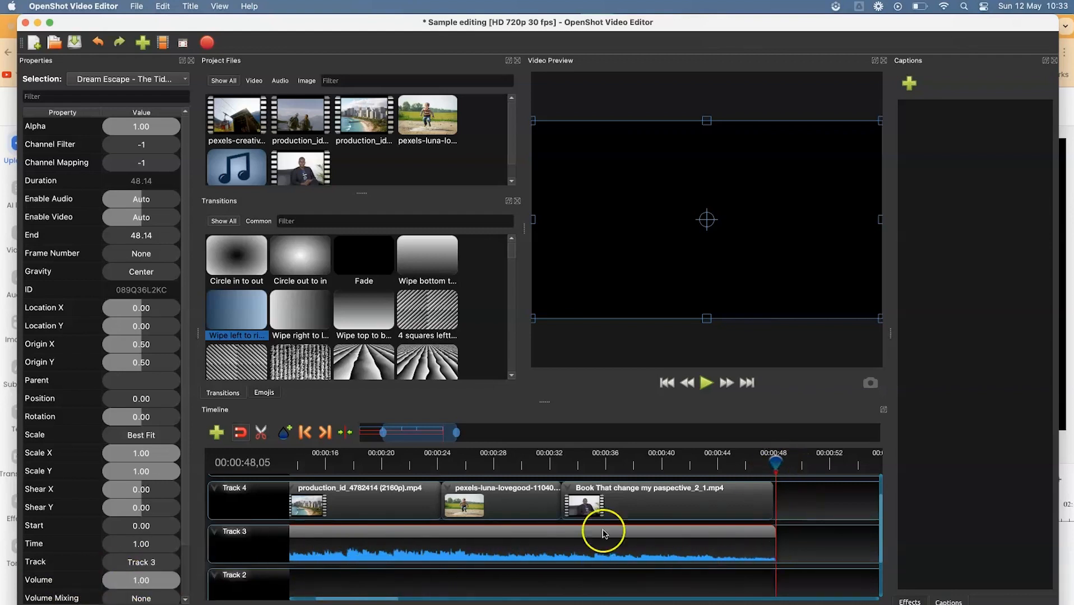
Step: Set the volume of the music clip on Track 3 to 0.20 and move the playhead to about 46 seconds
left_click_drag(156, 588, 118, 583)
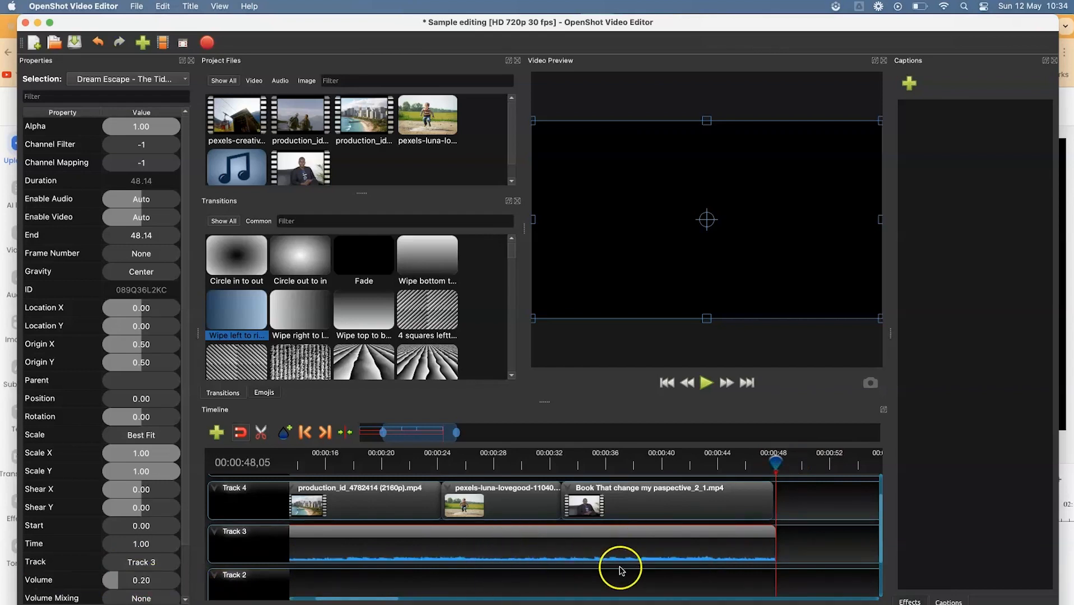
left_click(751, 461)
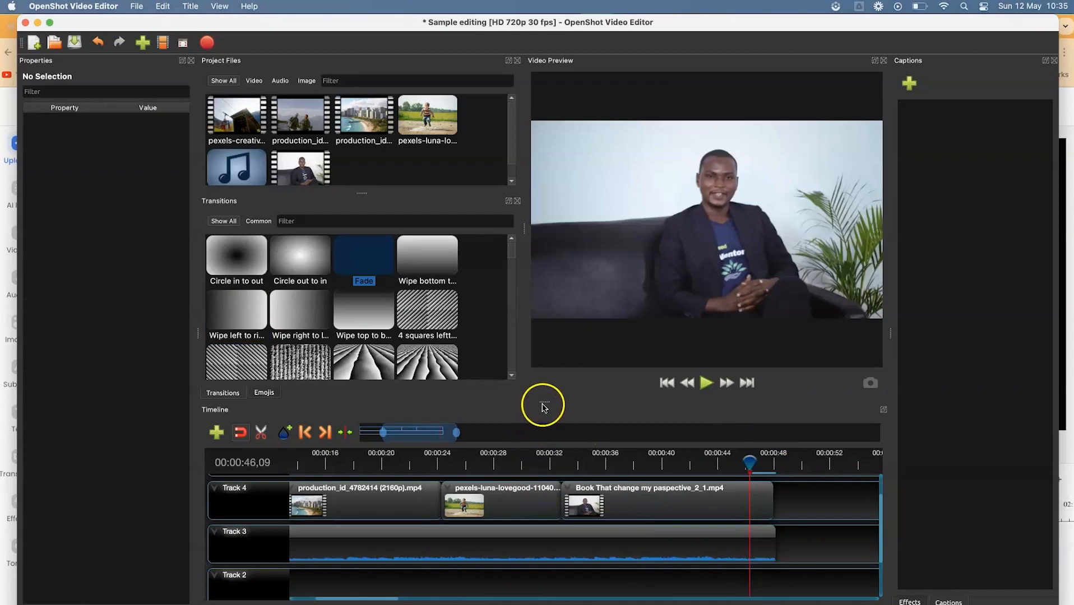
Step: Enlarge the timeline area to show more tracks and clear the clip selection
left_click_drag(543, 401, 543, 354)
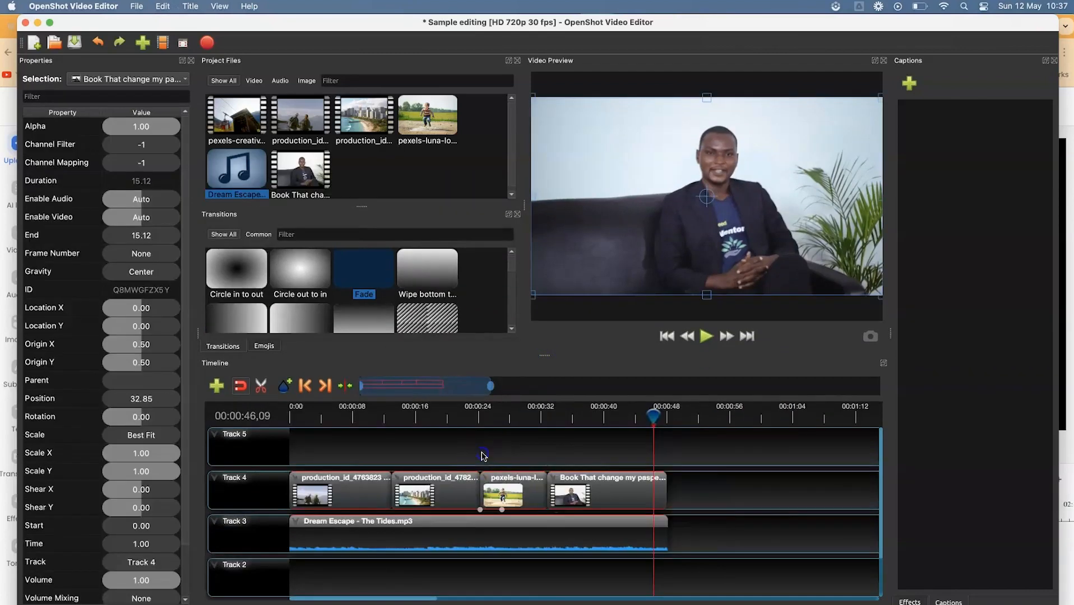
left_click(456, 433)
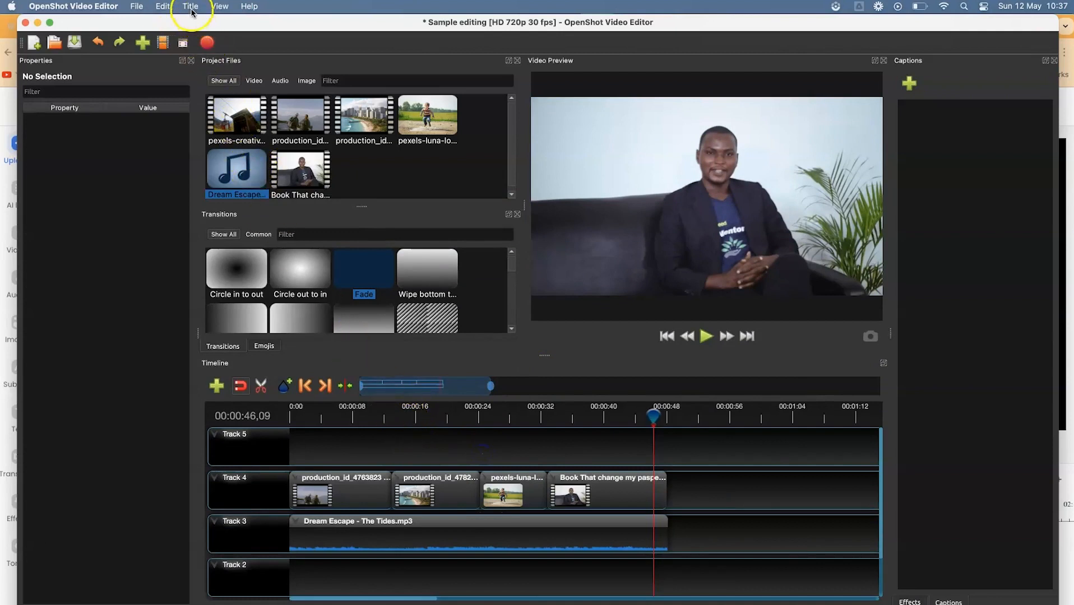
Step: Create a title from the Cloud 1 template with "Epic mentorship" on line 1 and "Glaring your ideas" on line 2
left_click(191, 8)
left_click(194, 23)
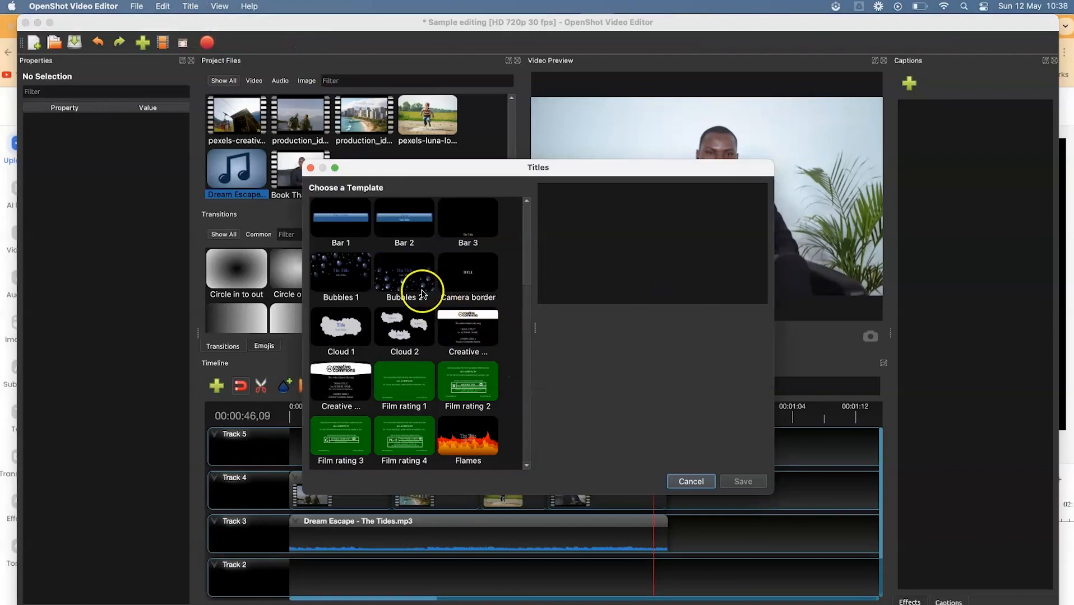
left_click(351, 332)
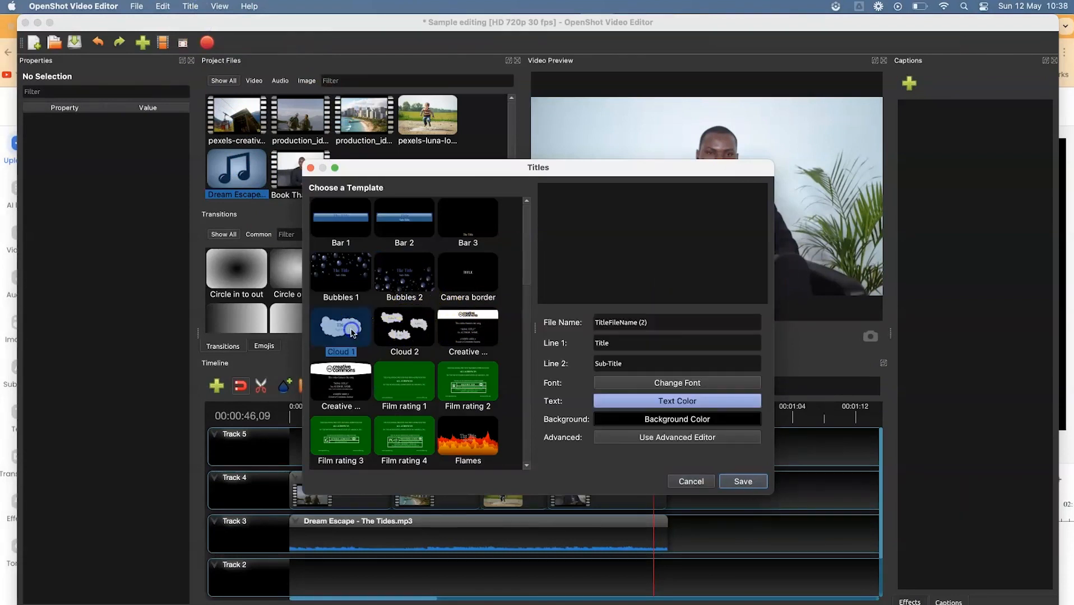
left_click(629, 344)
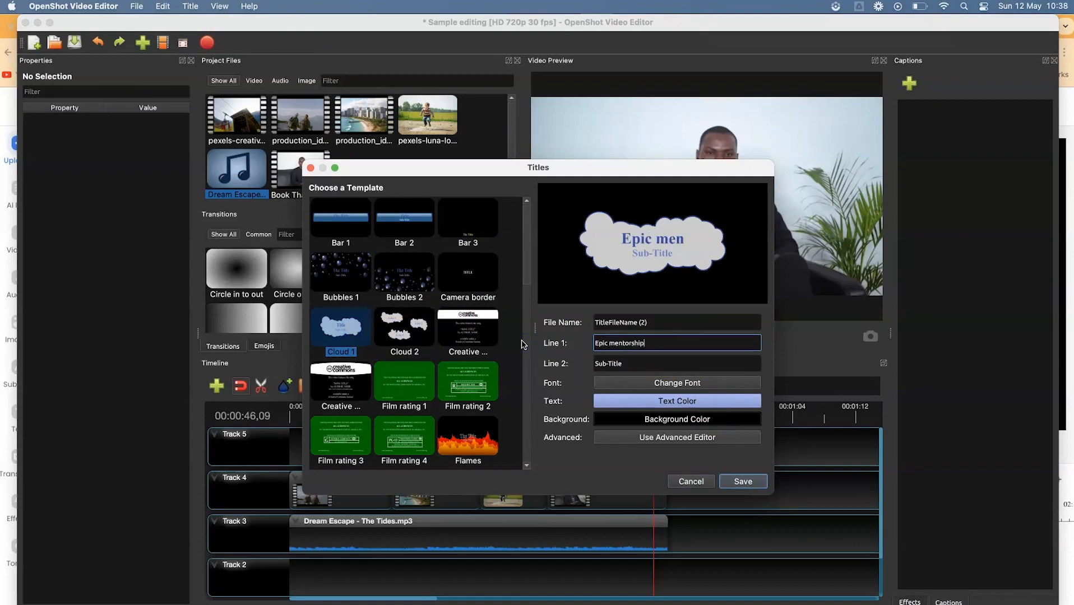
key("Tab")
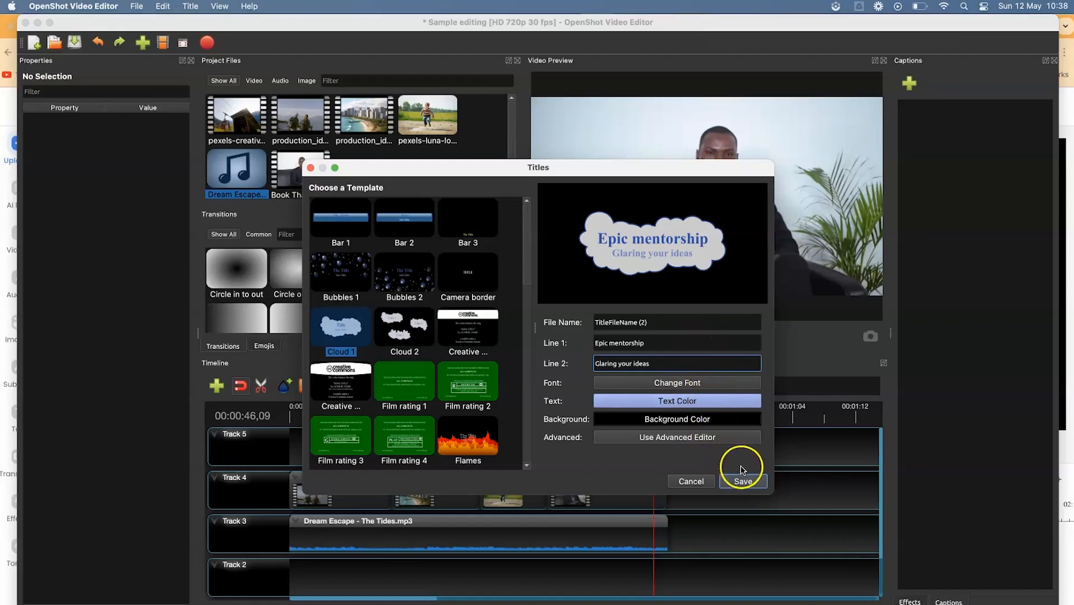
left_click(749, 483)
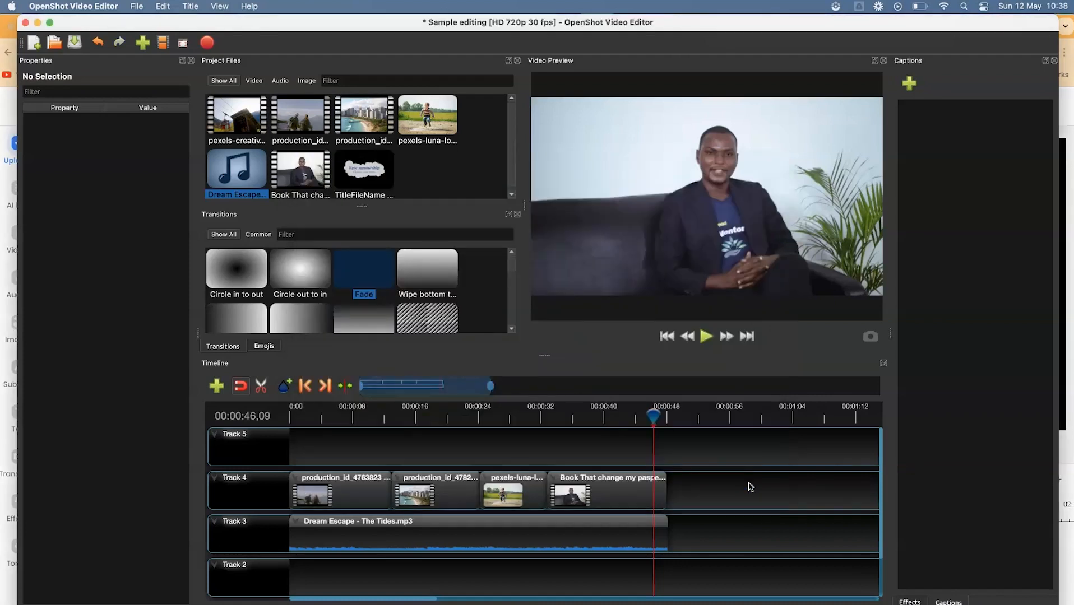
Step: Place the title at the start of Track 5 at 7.70 seconds long, with the Track 4 and Track 3 clips shifted to begin where it ends
left_click_drag(719, 549, 392, 487)
left_click_drag(371, 192, 281, 447)
left_click_drag(364, 447, 346, 447)
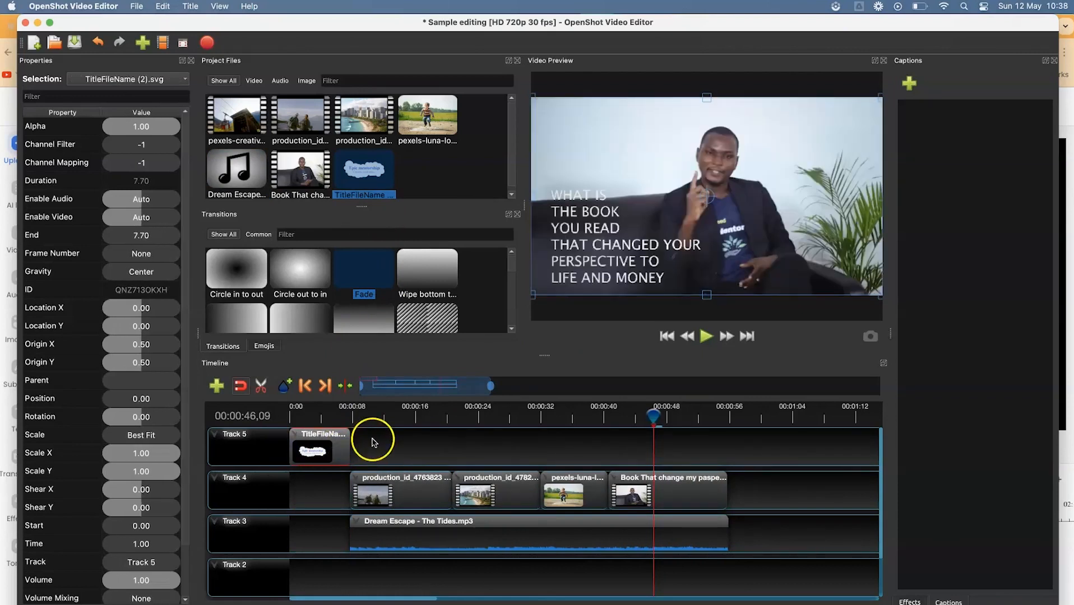
mouse_move(324, 458)
left_mouse_down()
mouse_move(321, 483)
mouse_move(312, 463)
left_mouse_up()
left_click_drag(654, 415, 214, 450)
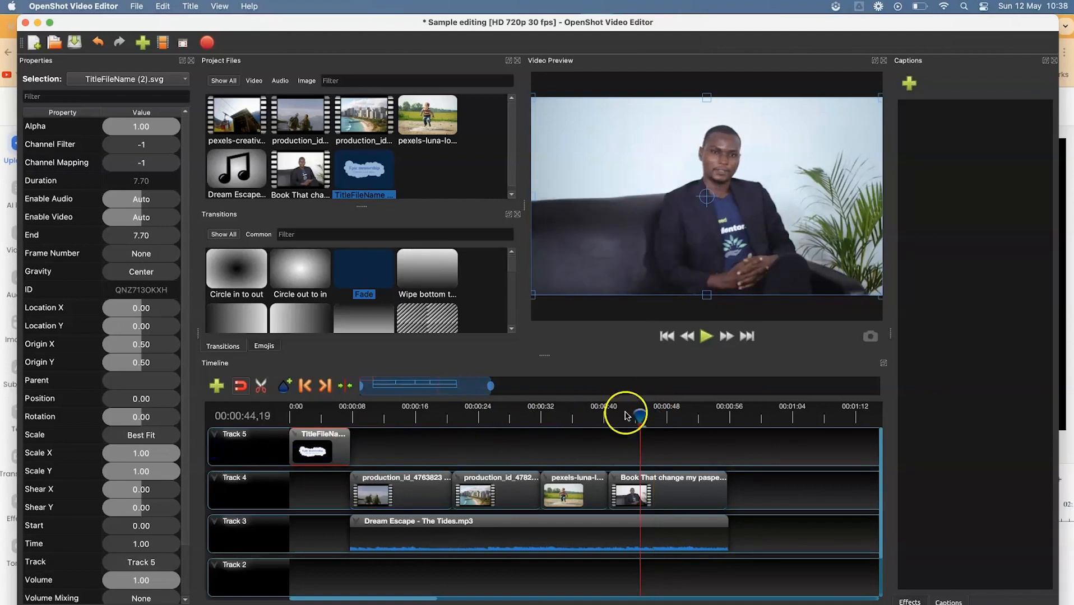
left_click_drag(640, 417, 313, 424)
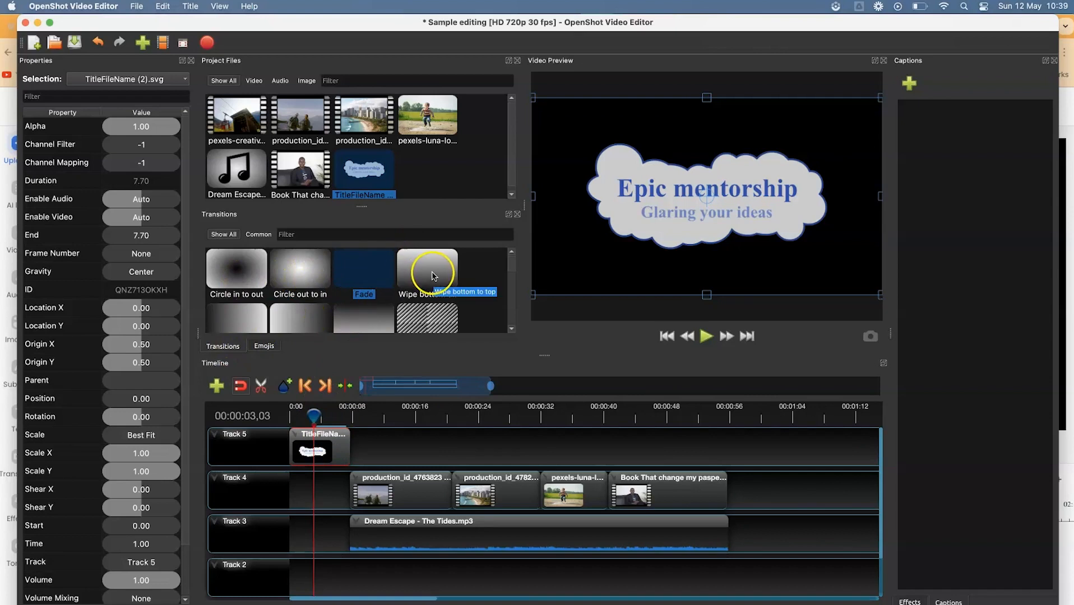
Step: Add the "Wipe bottom to top" transition to the title clip, shorten it to 1.39 seconds and align it with the clip's start
left_click_drag(427, 263, 377, 446)
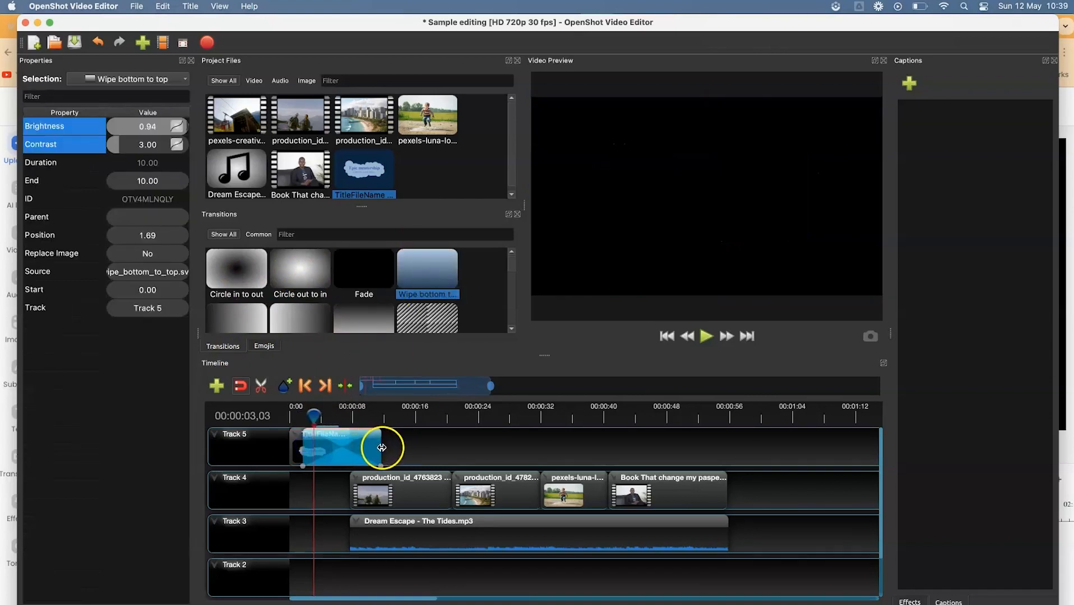
left_click_drag(381, 447, 314, 446)
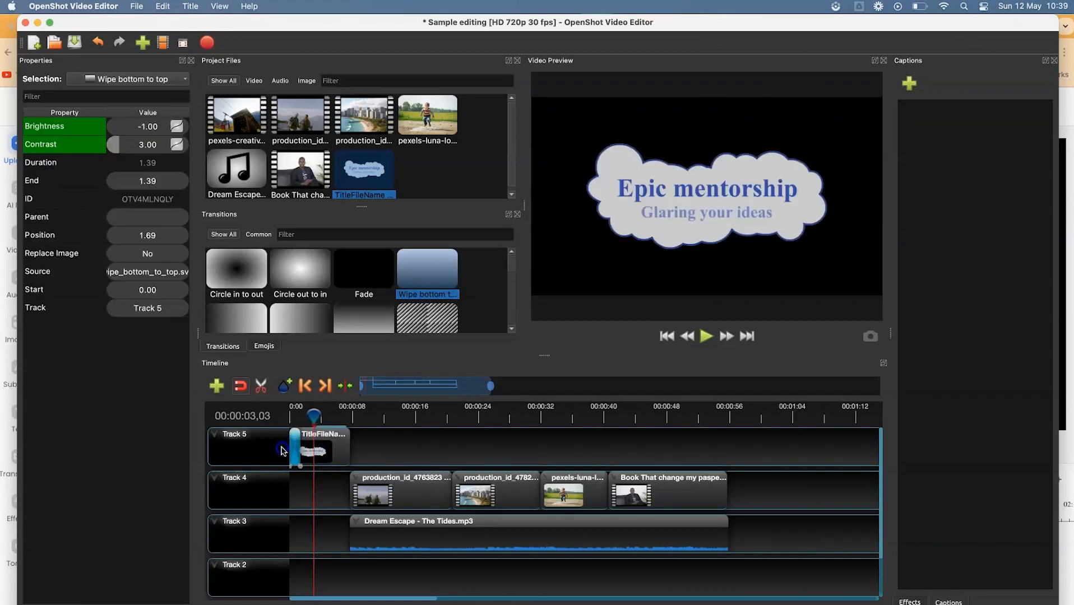
left_click_drag(305, 447, 297, 447)
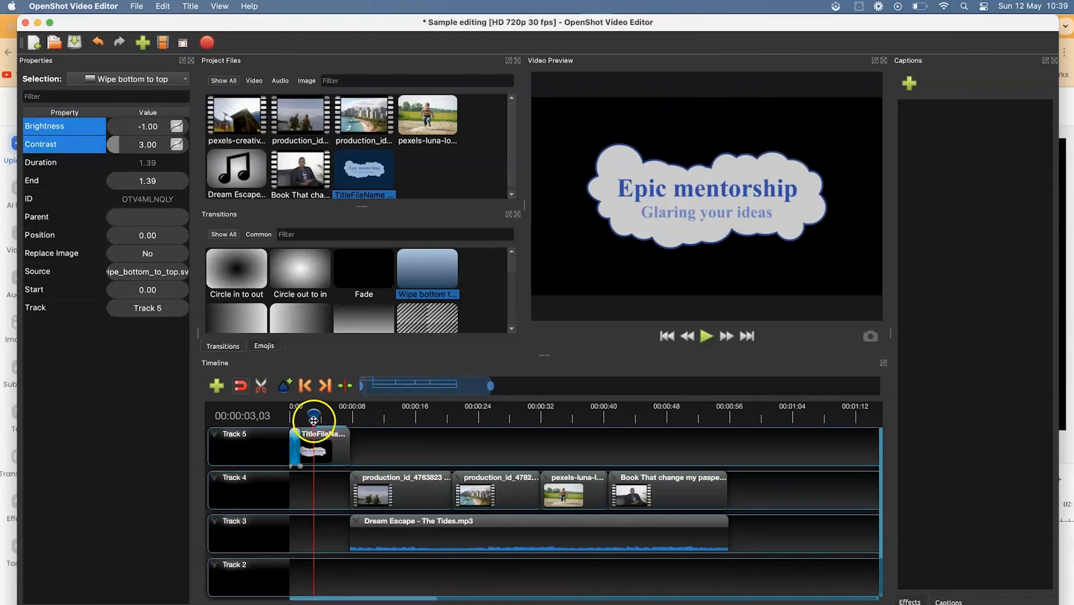
Step: Copy the wipe transition to the end of the title clip on Track 5 and reverse the copy
right_click(296, 448)
mouse_move(346, 461)
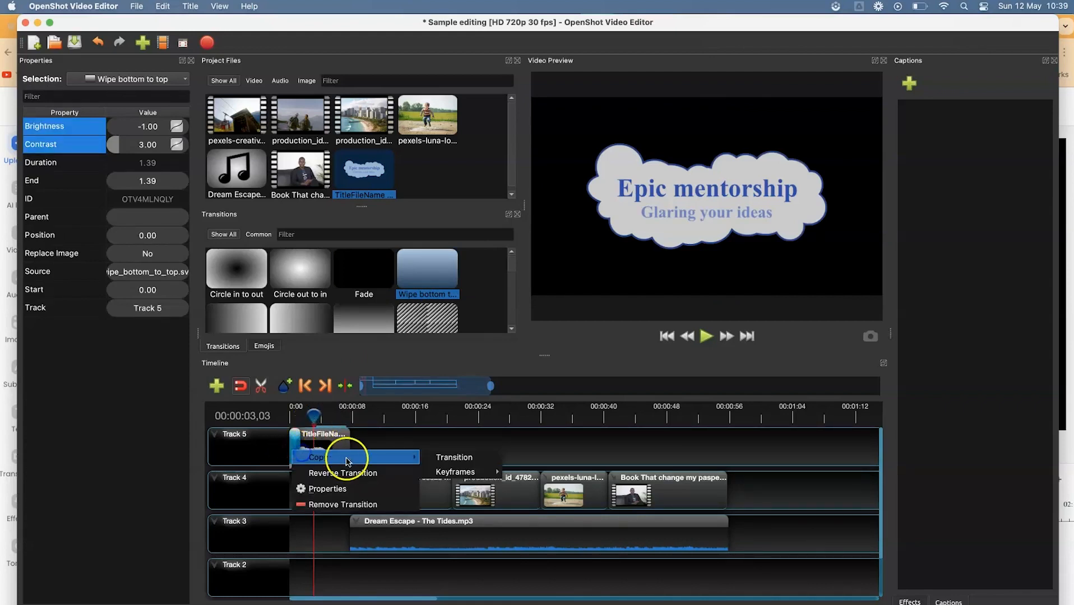
left_click(442, 457)
right_click(398, 449)
left_click(401, 454)
left_click_drag(405, 452, 344, 452)
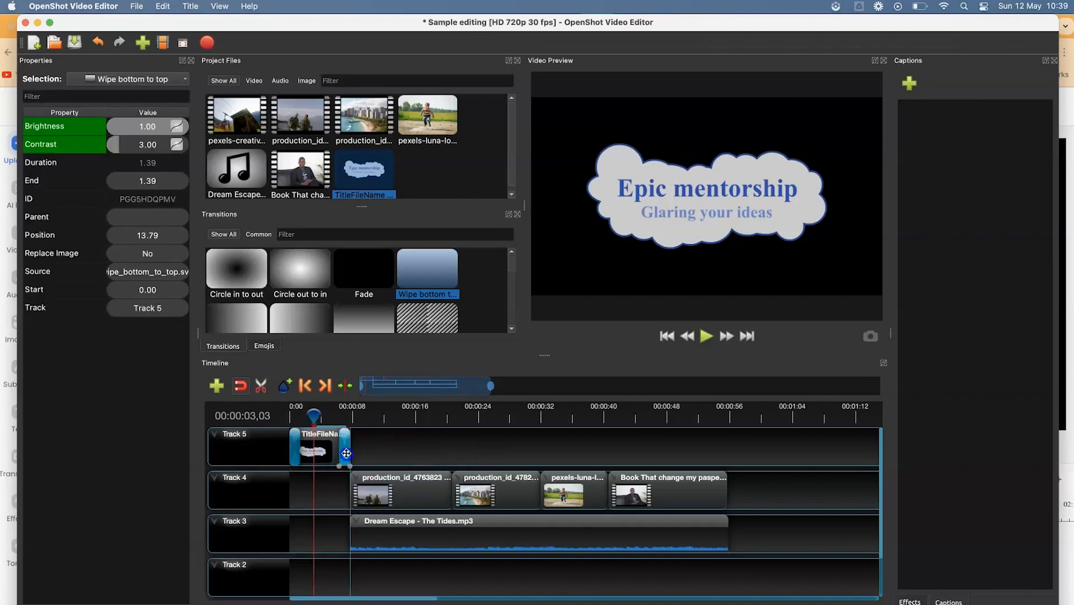
right_click(345, 452)
left_click(376, 476)
Step: Play the sequence from the beginning to check the title and its wipe transitions
left_click_drag(314, 415, 272, 419)
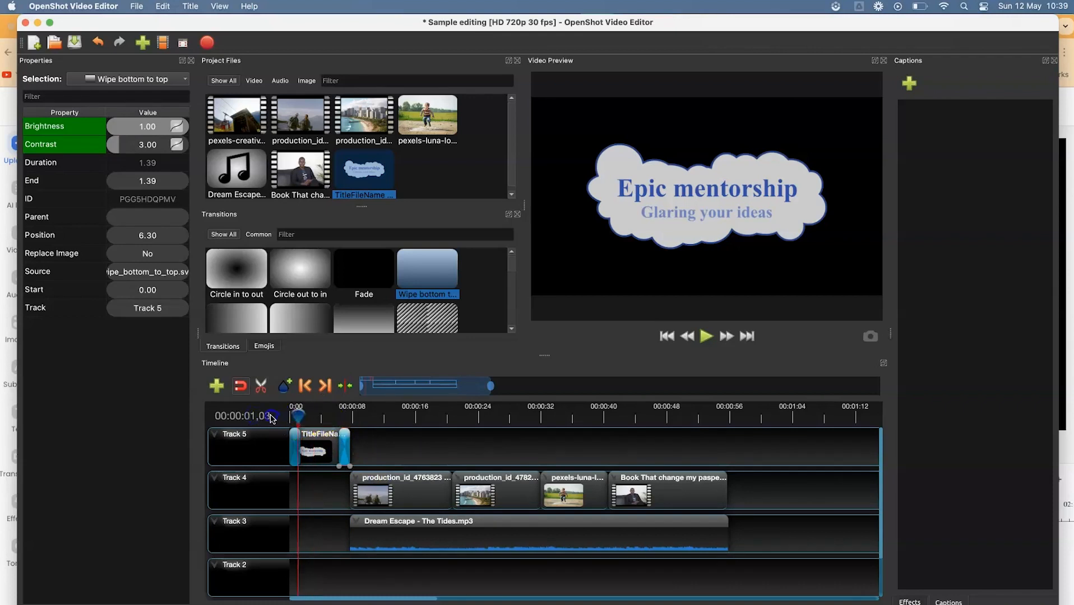
left_click_drag(297, 418, 274, 417)
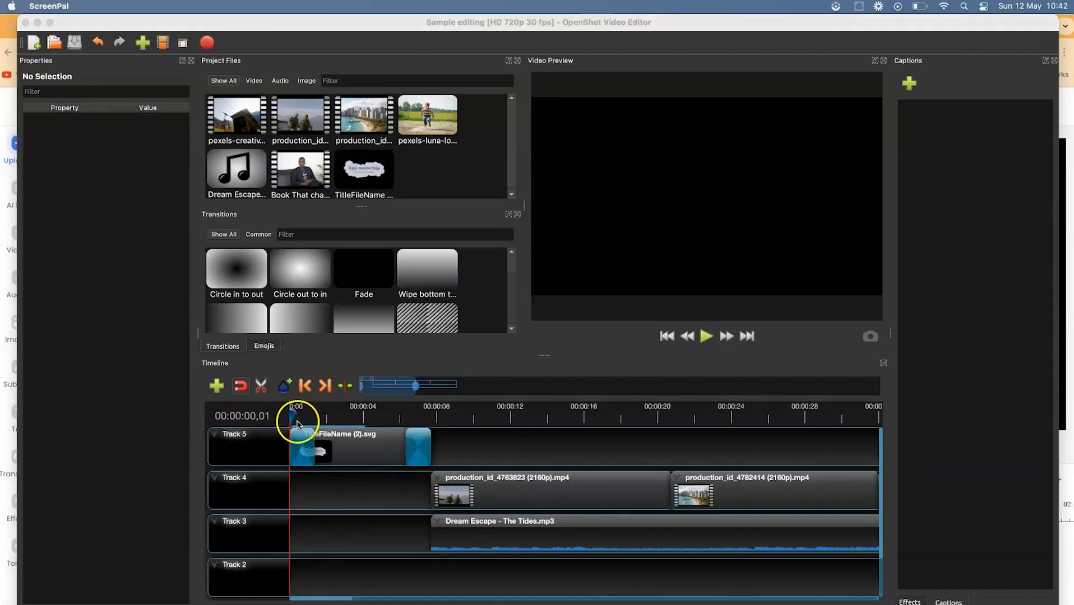
left_click(334, 450)
key("space")
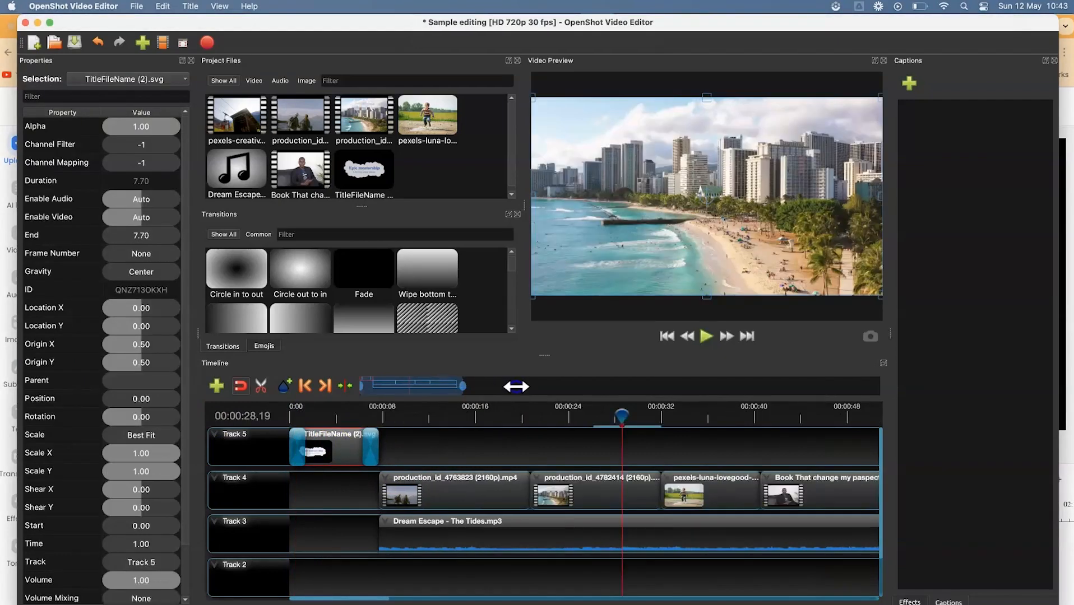
Step: Add a Fade transition shortened to 2.08 seconds over the cut between the first two clips on Track 4
left_click(502, 406)
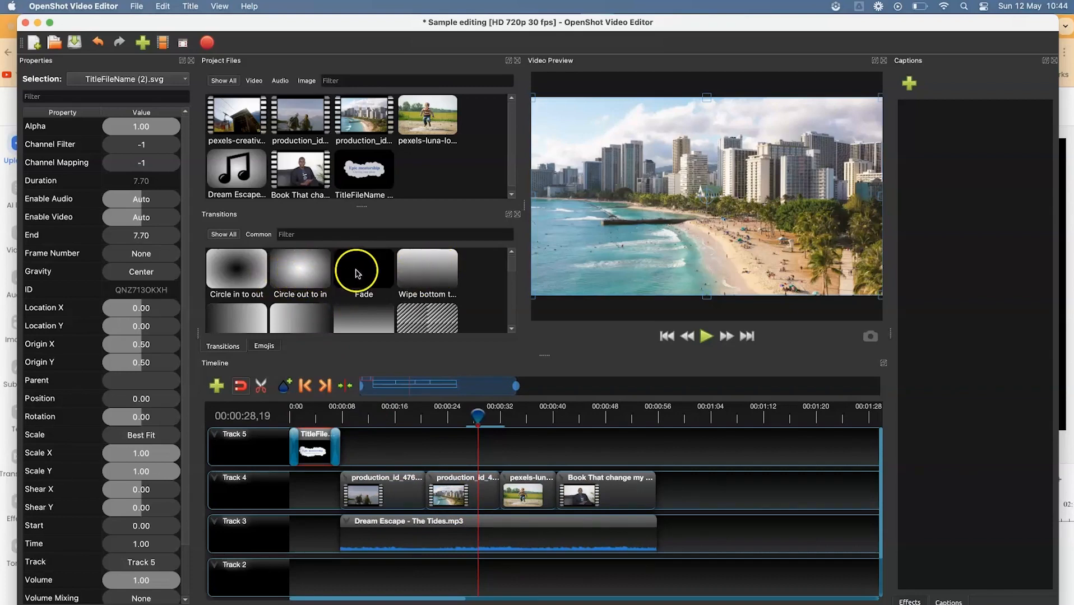
left_click_drag(357, 270, 398, 463)
mouse_move(432, 506)
left_mouse_down()
mouse_move(423, 493)
mouse_move(468, 491)
mouse_move(443, 488)
left_mouse_up()
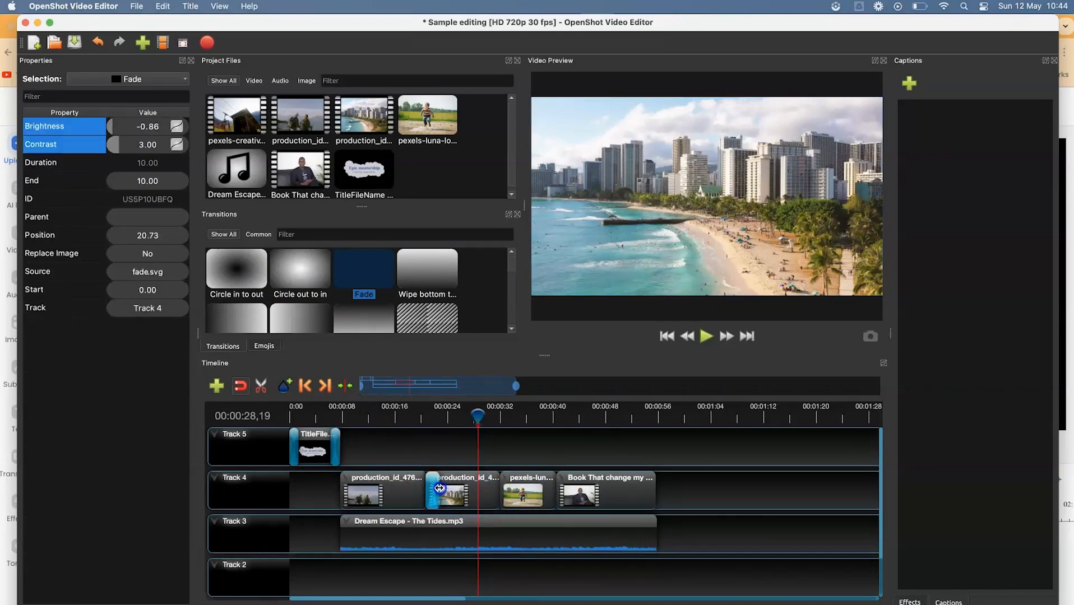
left_click_drag(425, 491, 427, 490)
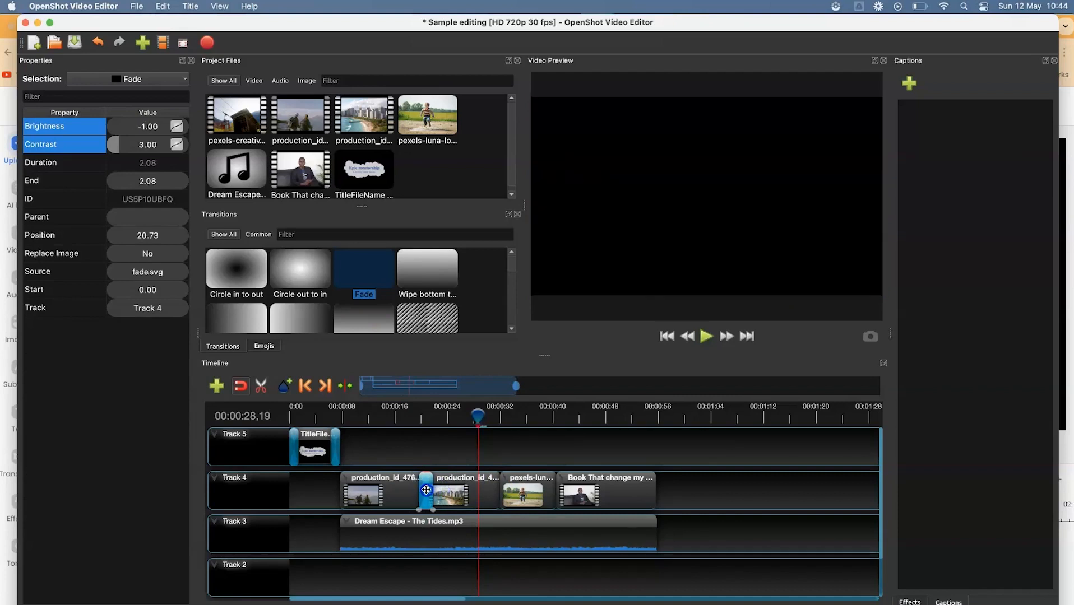
left_click(428, 491)
Step: Paste two copies of the Fade transition and place them over the remaining two cuts on Track 4
right_click(429, 493)
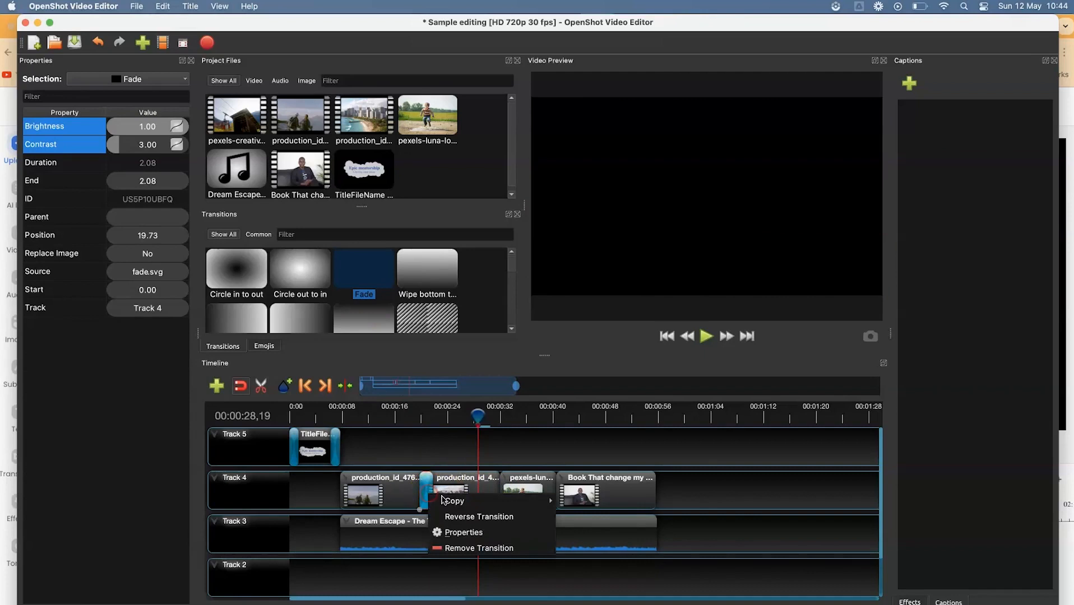
left_click(610, 506)
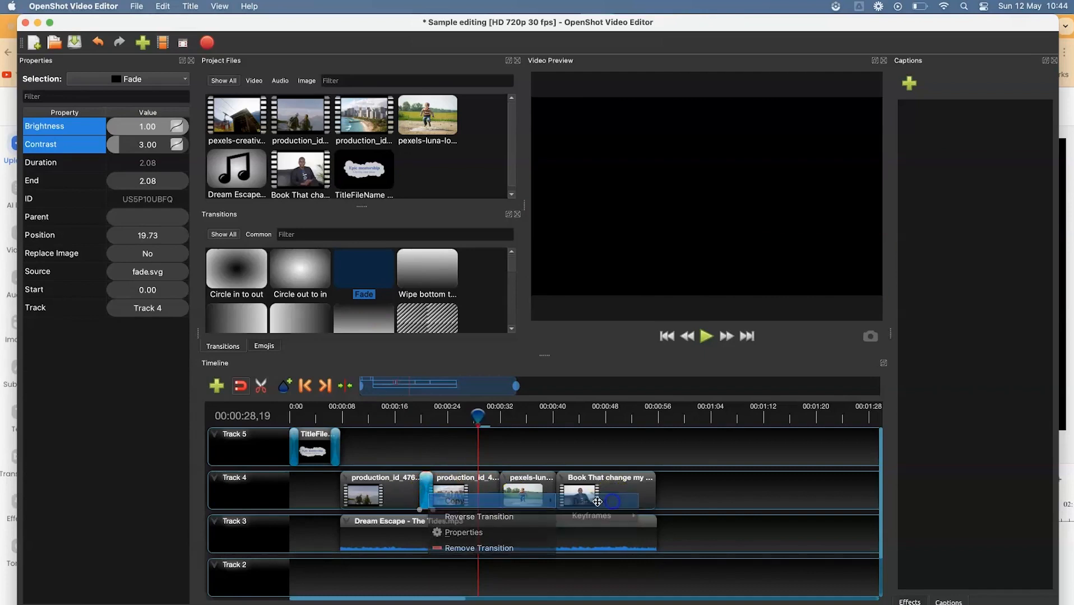
right_click(731, 489)
left_click(750, 495)
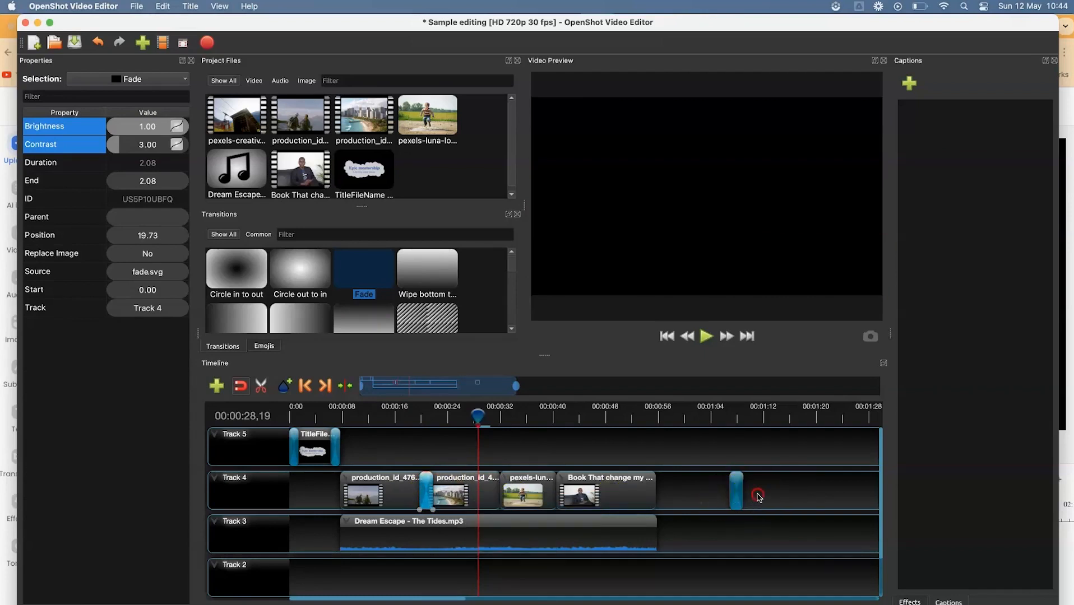
right_click(757, 495)
left_click(769, 500)
left_click_drag(743, 491, 498, 490)
left_click_drag(768, 492, 558, 489)
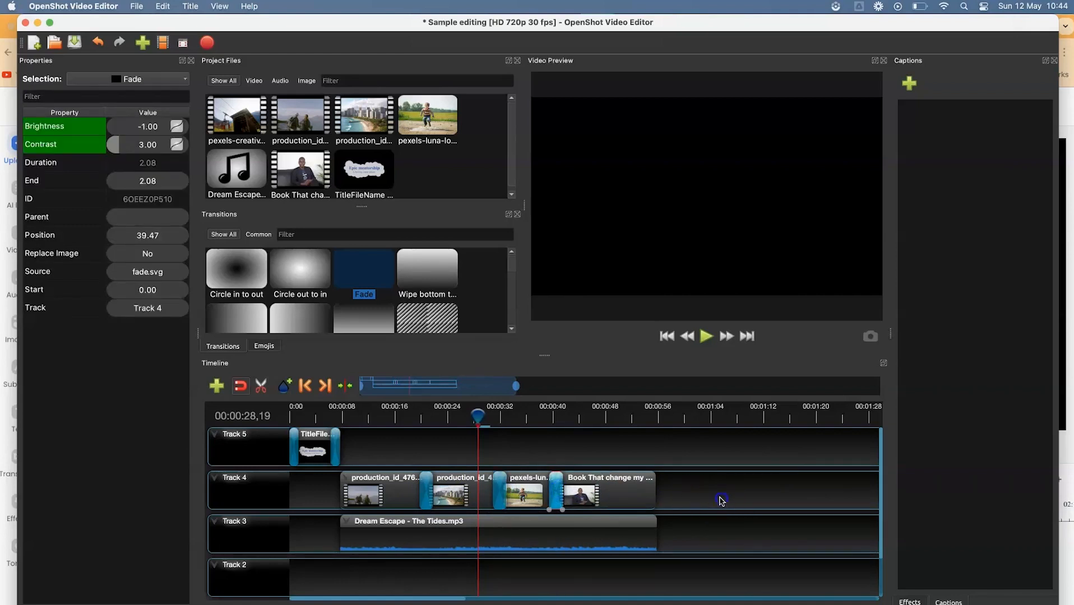
left_click(632, 470)
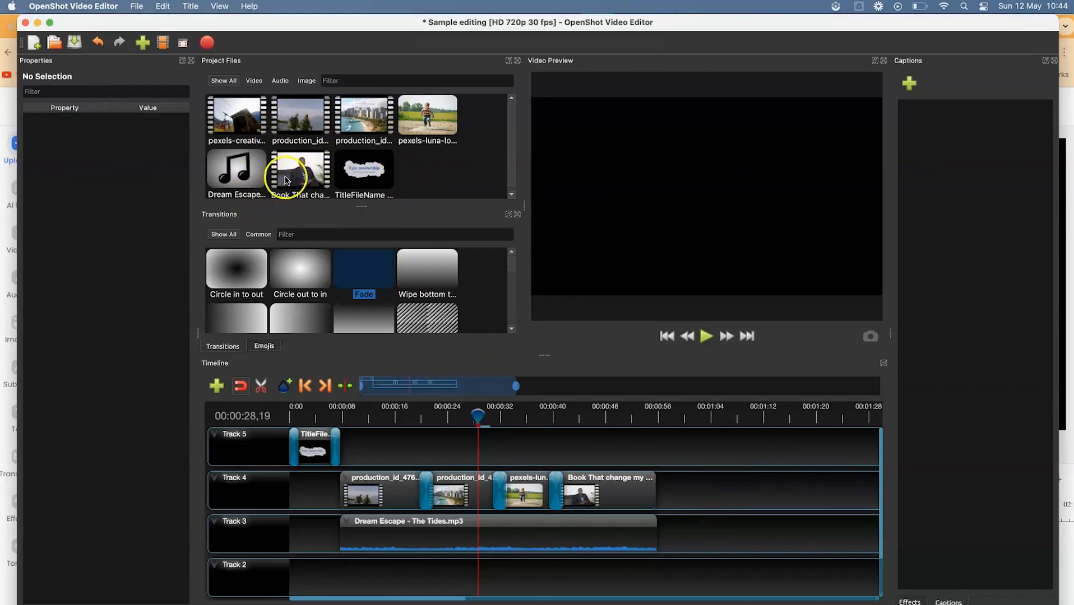
Step: Move the playhead to about 46 seconds and apply the Brightness & Contrast video effect to the book clip on Track 4
left_click_drag(479, 420, 612, 429)
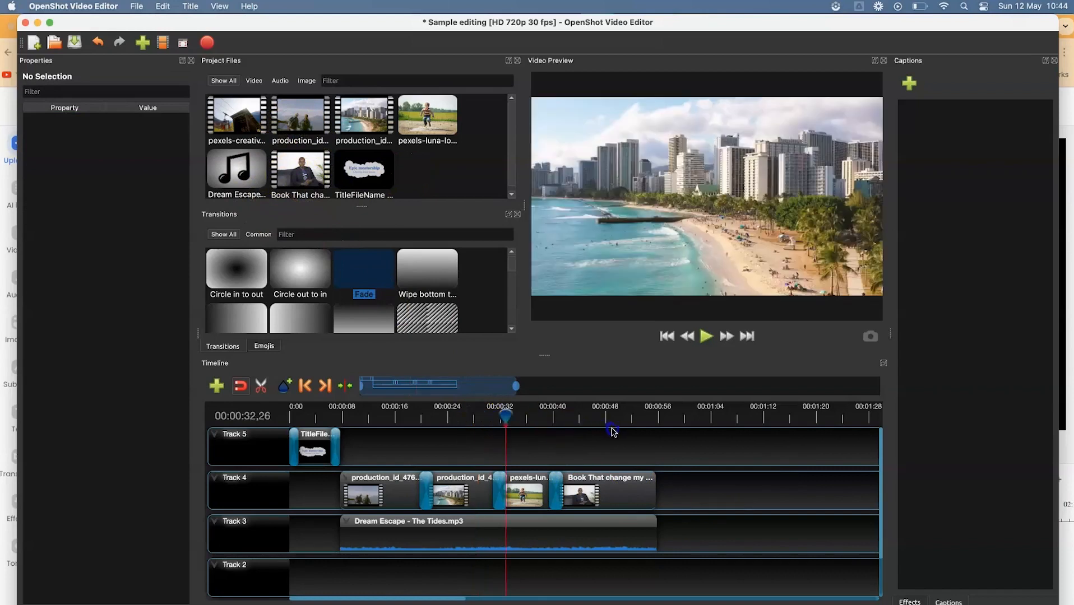
left_click(600, 489)
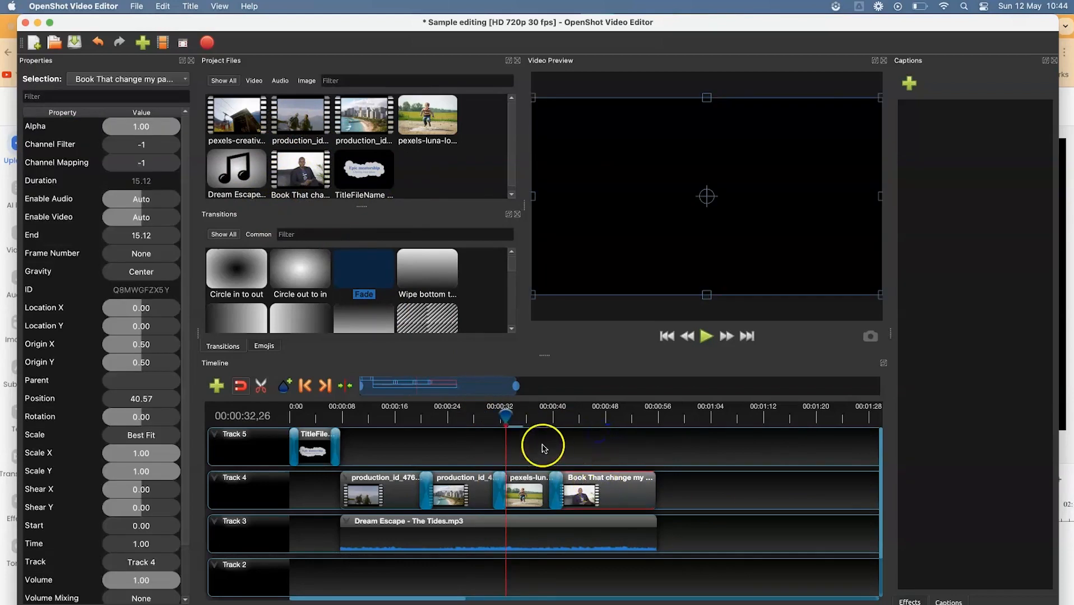
left_click(593, 420)
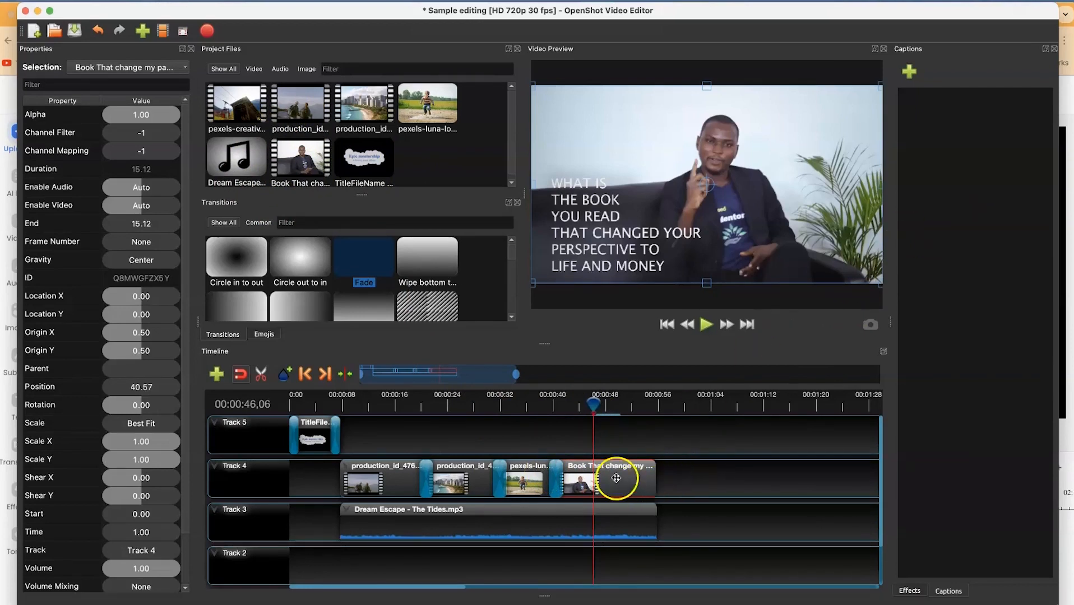
left_click(909, 592)
left_click(947, 69)
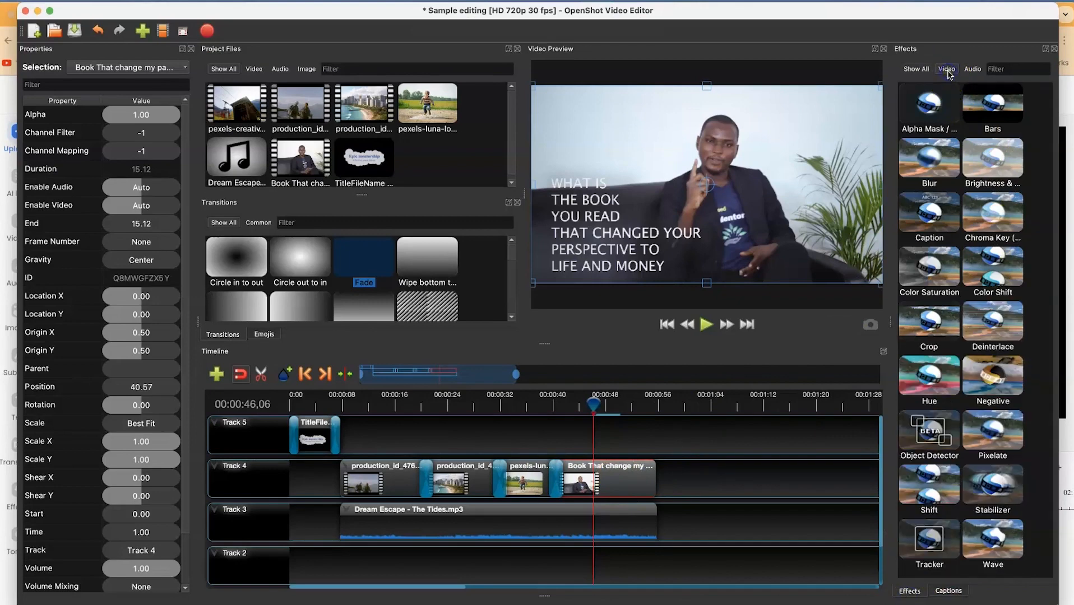
left_click(1004, 157)
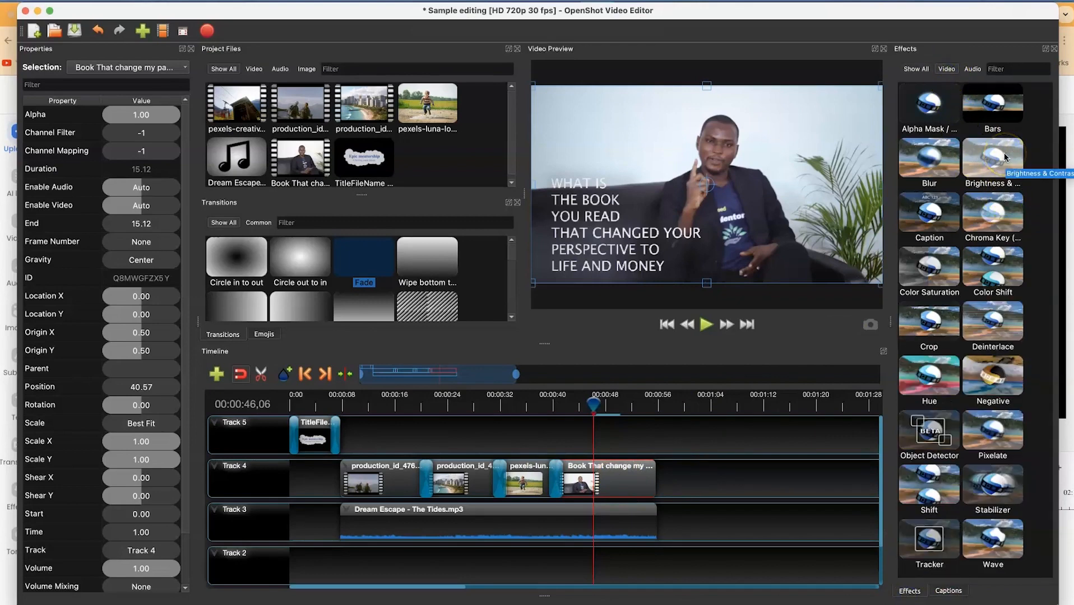
left_click_drag(1004, 156, 605, 490)
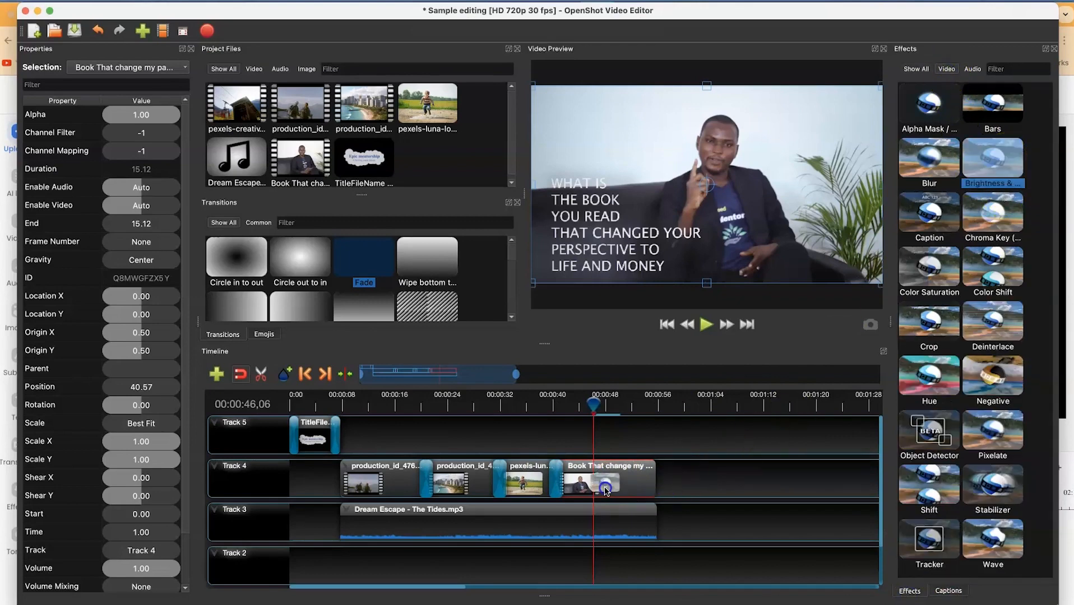
Step: Save the project and set the book clip's Brightness & Contrast effect to brightness -0.05 and contrast 4.67
left_click(571, 466)
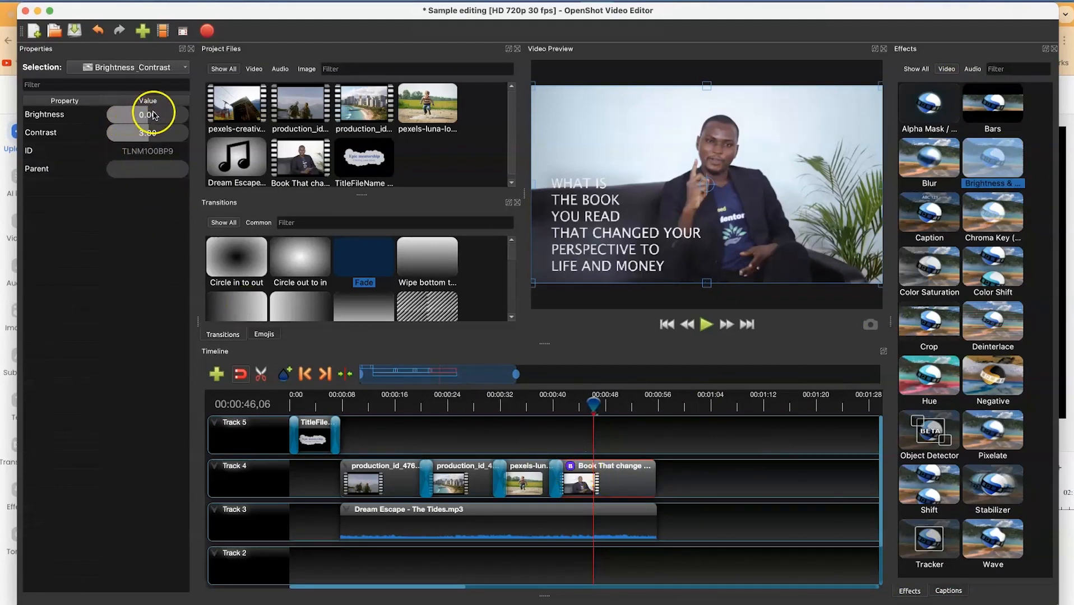
left_click(148, 115)
key("ctrl+s")
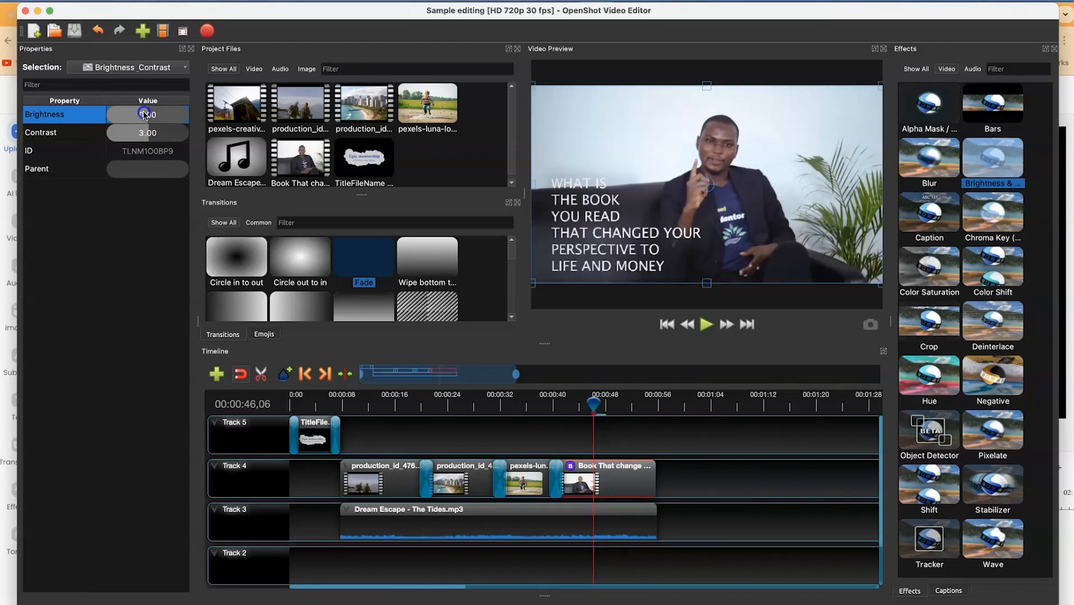
left_click(144, 115)
left_click_drag(144, 115, 145, 115)
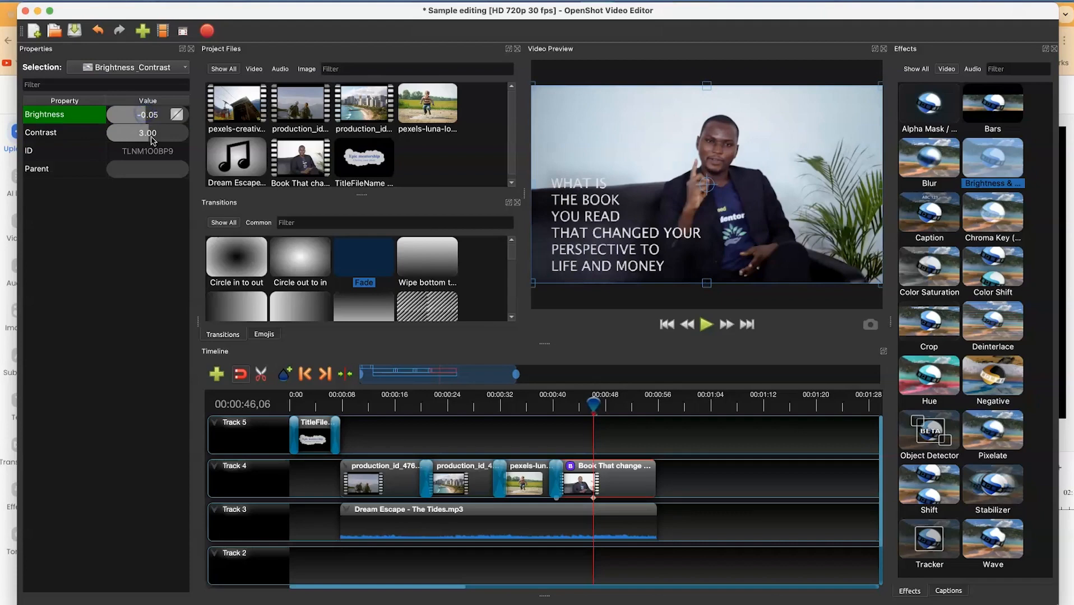
left_click(147, 135)
left_click_drag(144, 136, 147, 137)
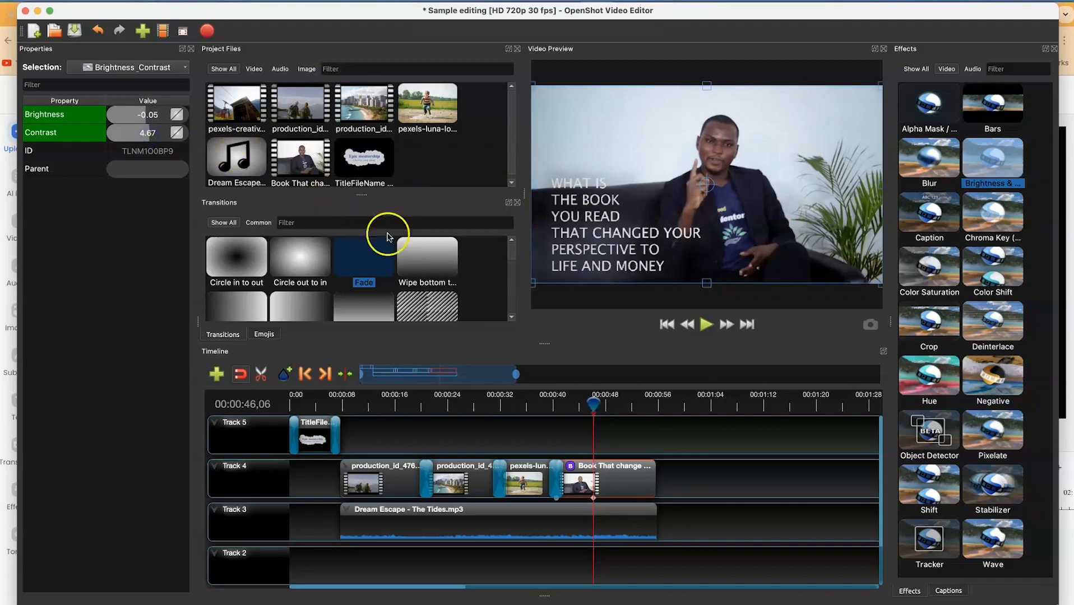
Step: Apply the Hue video effect to the book clip on Track 4 and set its hue to 0.09
left_click_drag(930, 383, 577, 471)
left_click(581, 465)
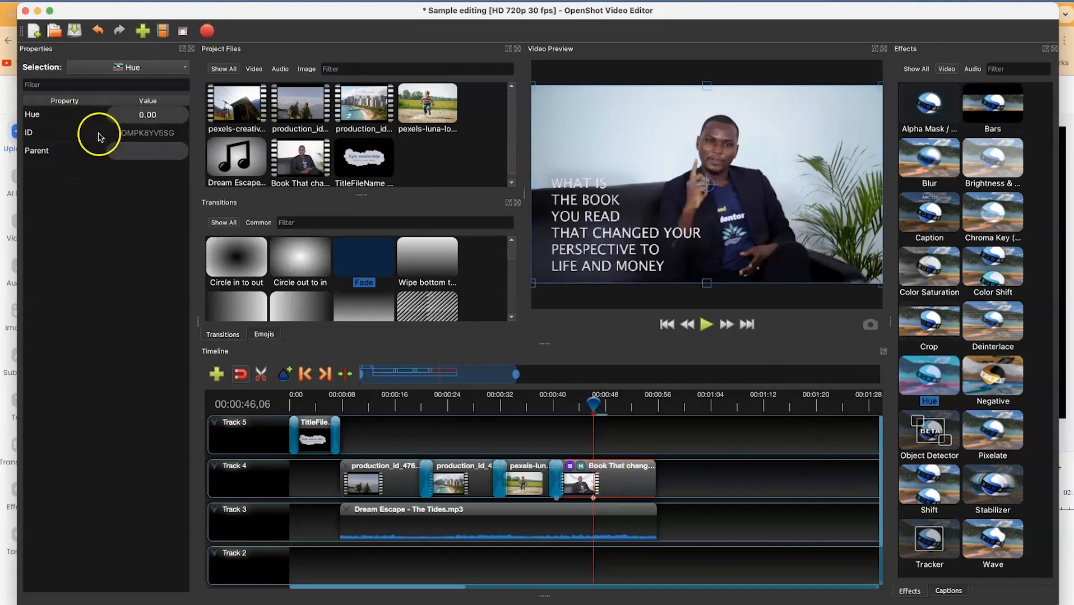
left_click(118, 118)
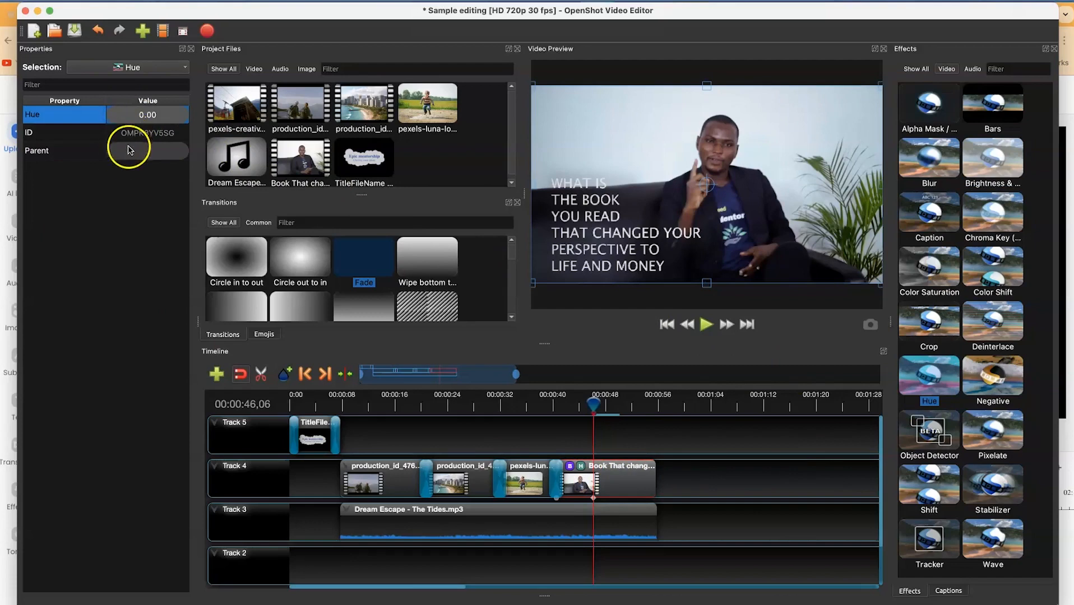
left_click_drag(119, 116, 122, 127)
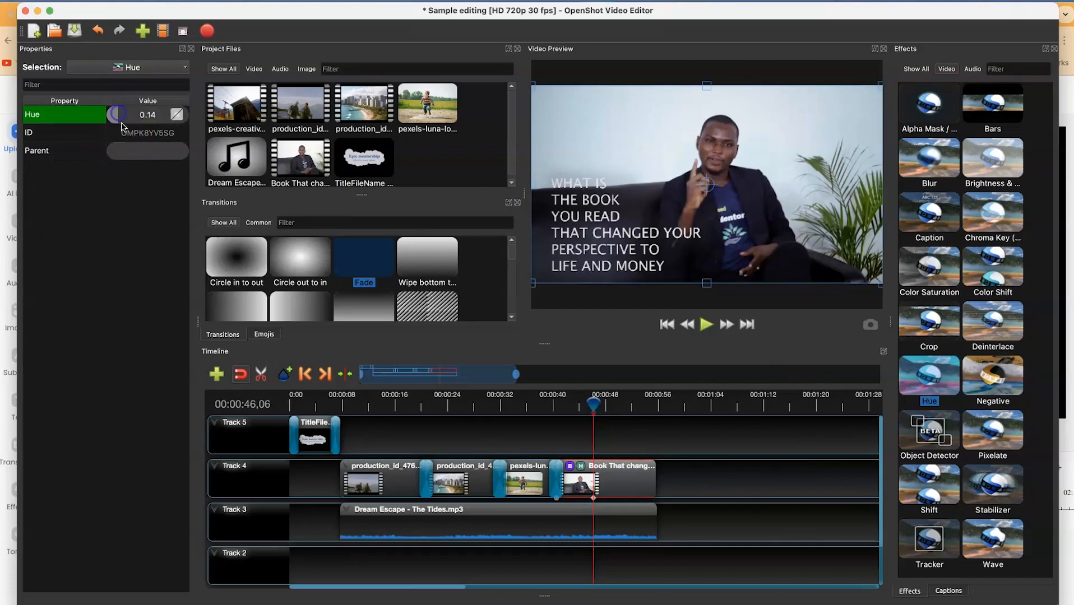
left_click(114, 119)
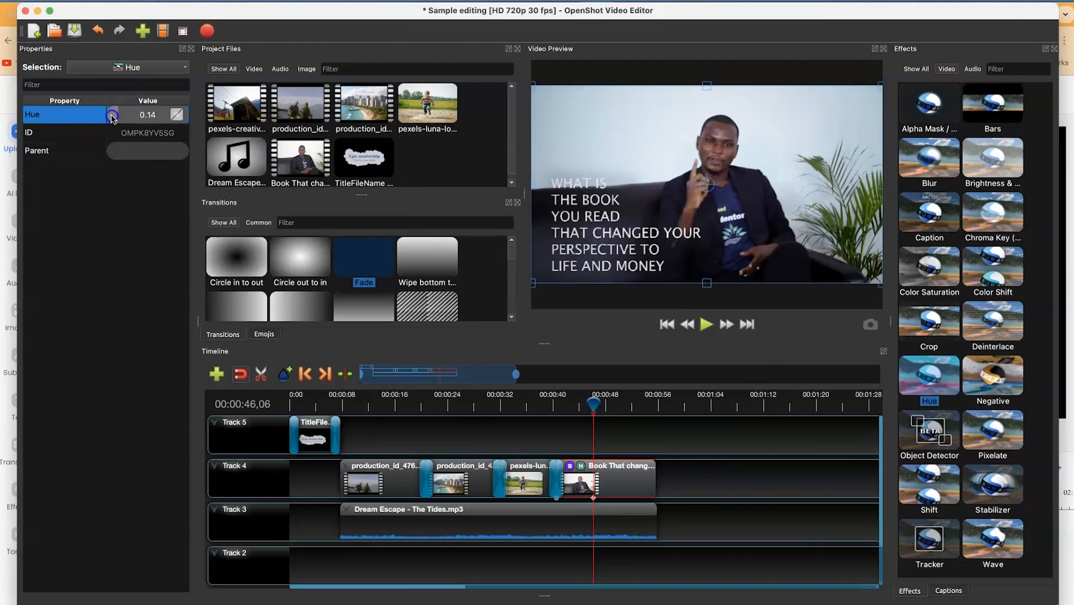
left_click_drag(112, 118, 113, 119)
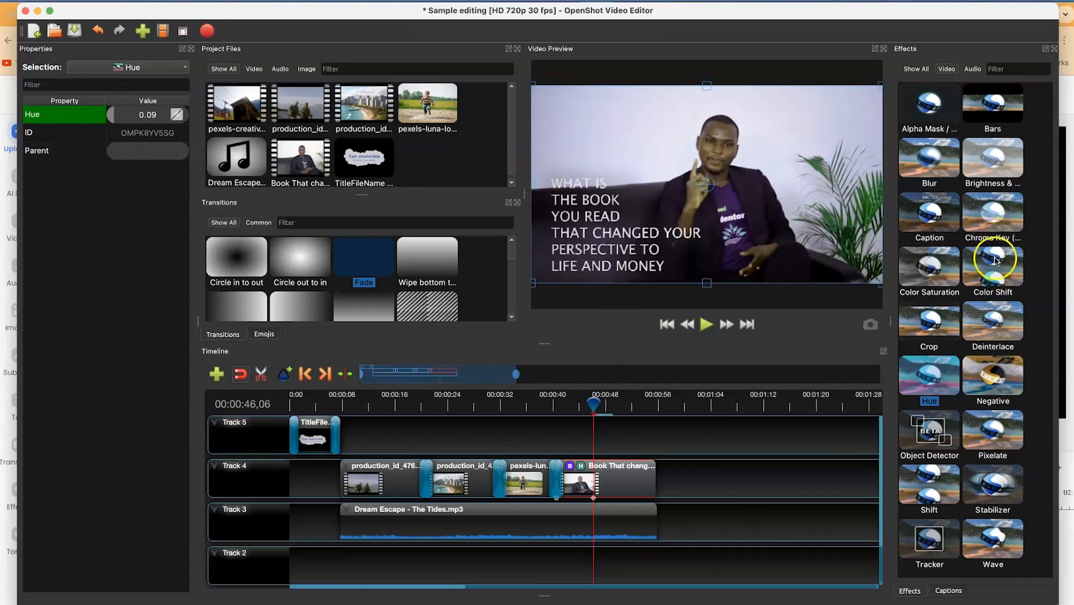
Step: Apply the Color Saturation video effect to the book clip on Track 4 and set its saturation to 1.28
left_click_drag(939, 274, 593, 470)
left_click(592, 467)
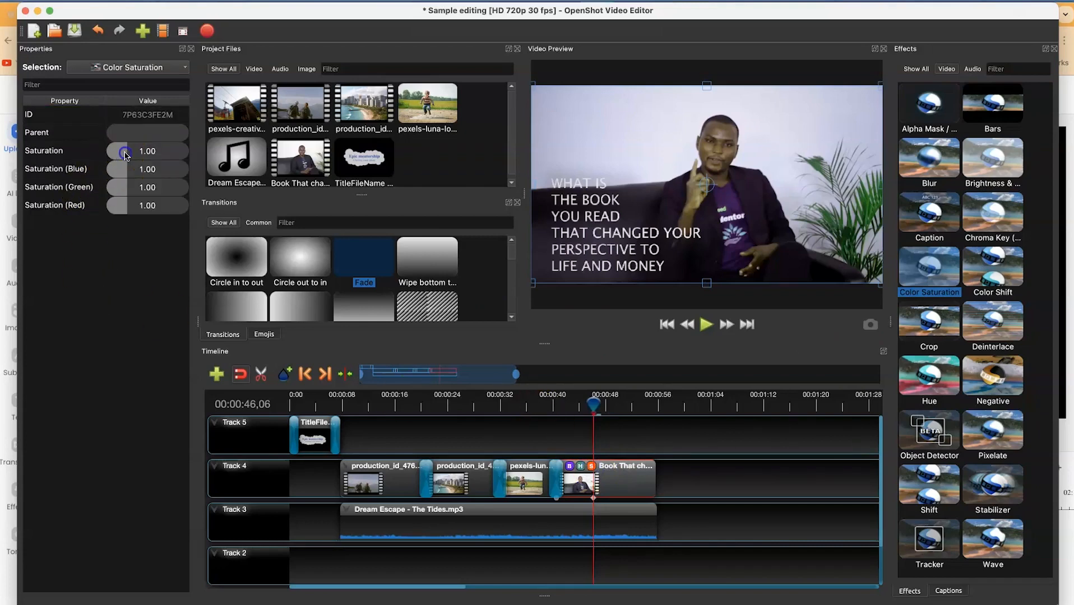
left_click(124, 154)
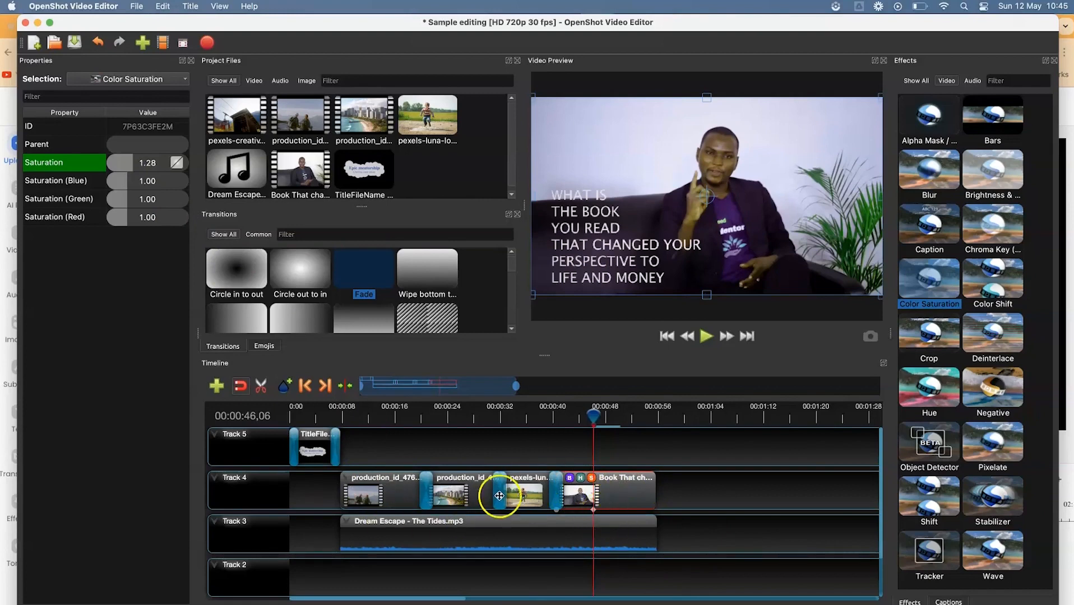
left_click(532, 567)
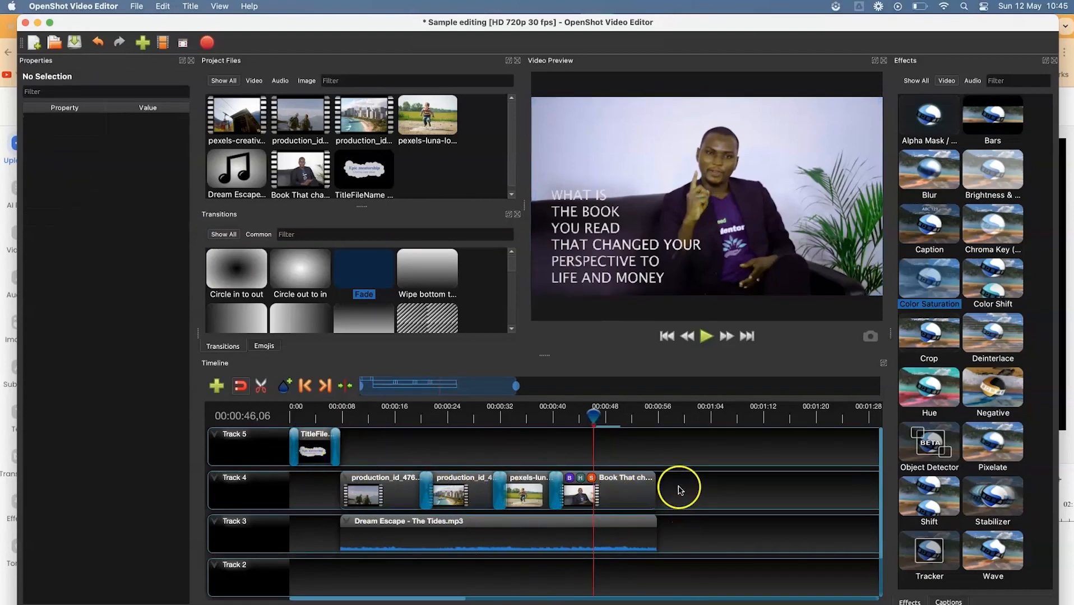
Step: Create a Bubbles 1 title reading "Thanks for Watching" and "Remember to subscribe", and place it on Track 5 starting where the book clip ends
left_click(683, 416)
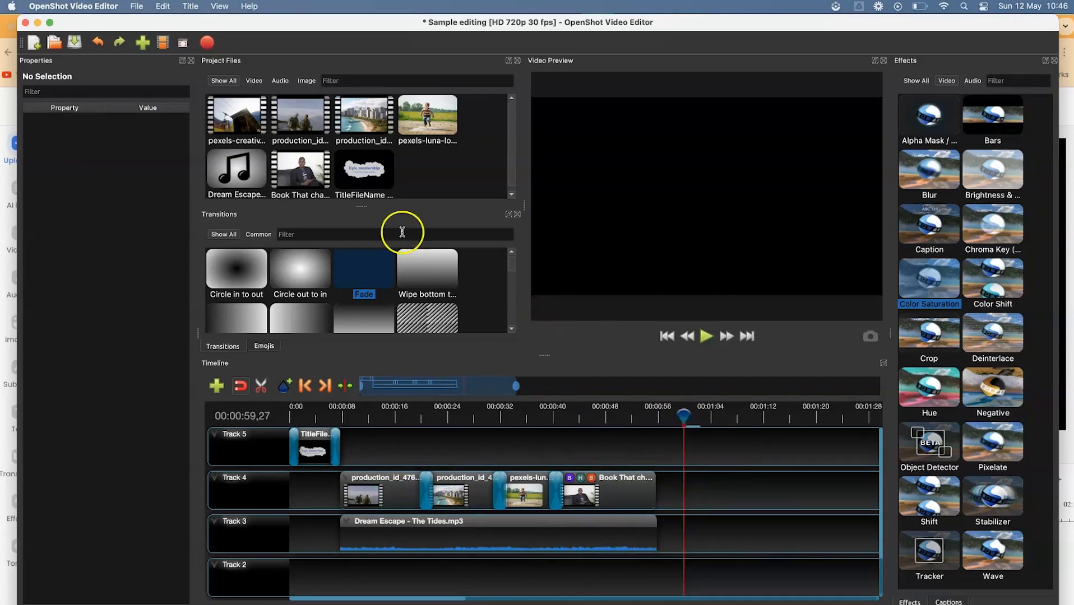
left_click(192, 7)
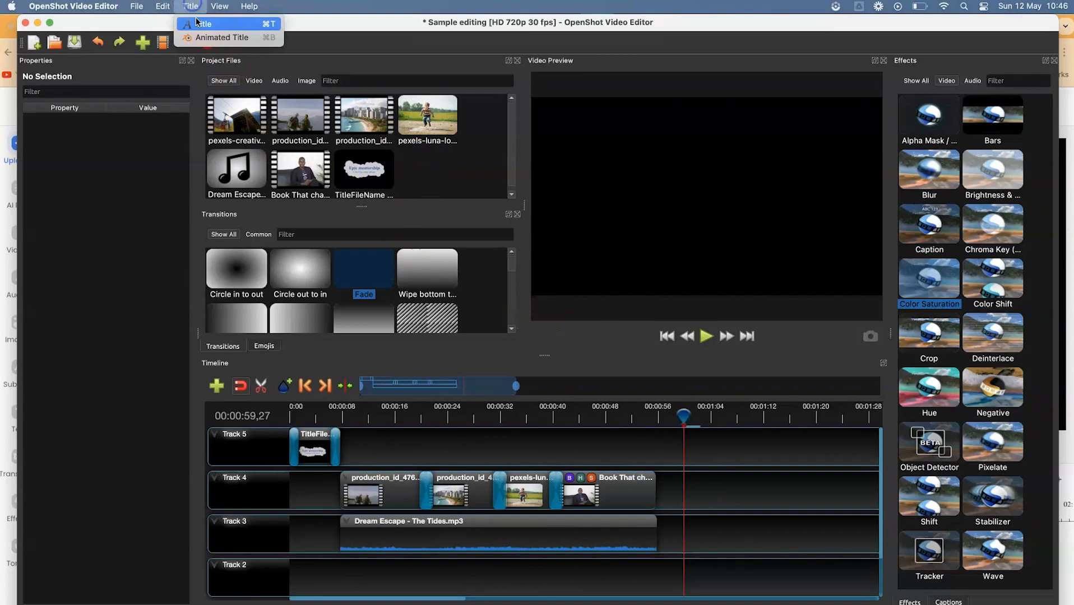
left_click(203, 24)
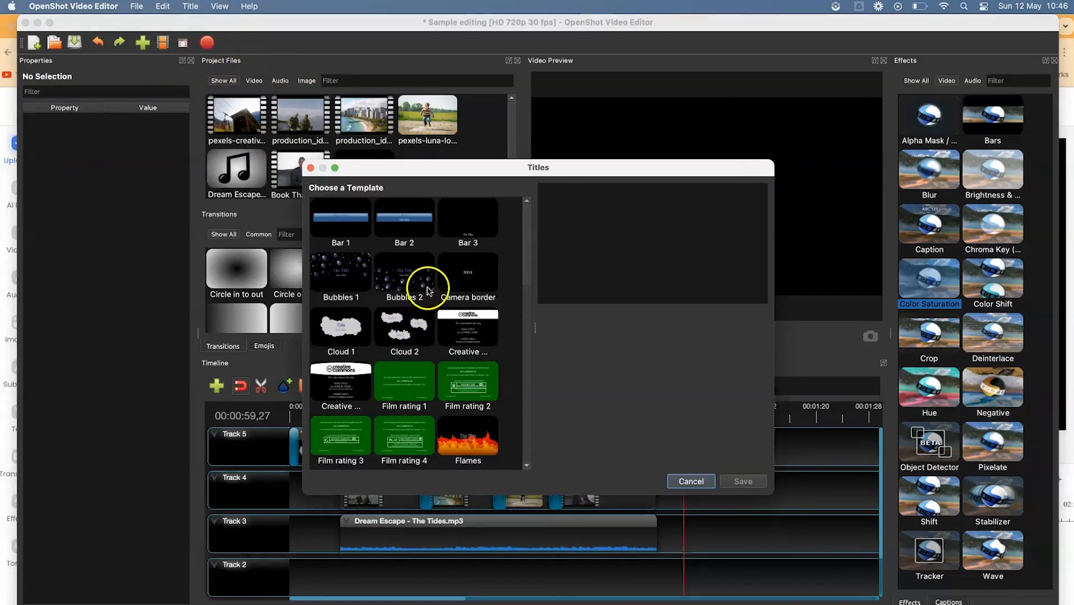
left_click(340, 275)
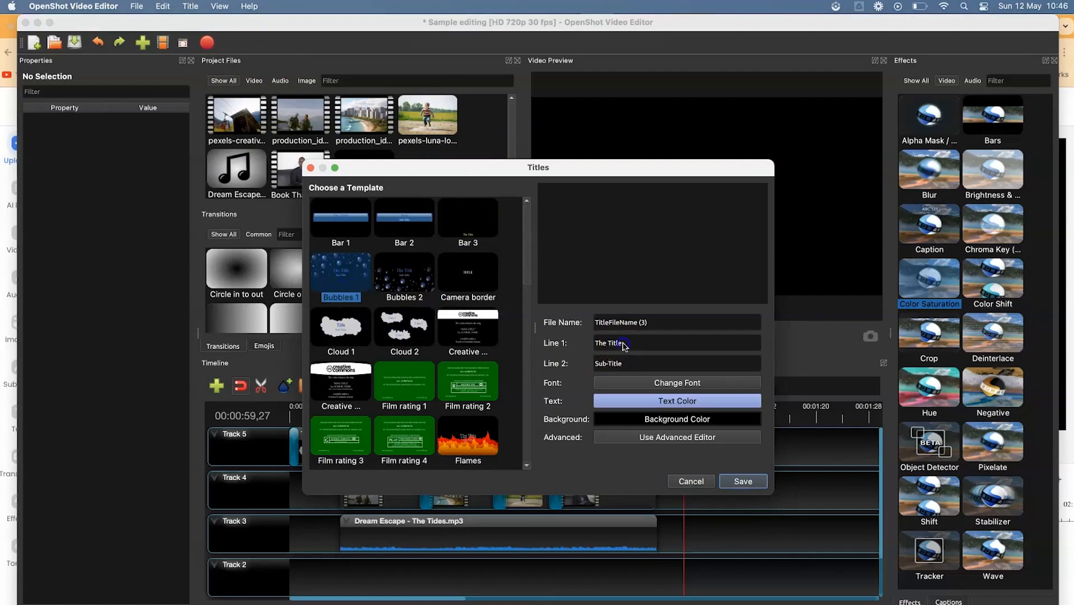
triple_click(623, 344)
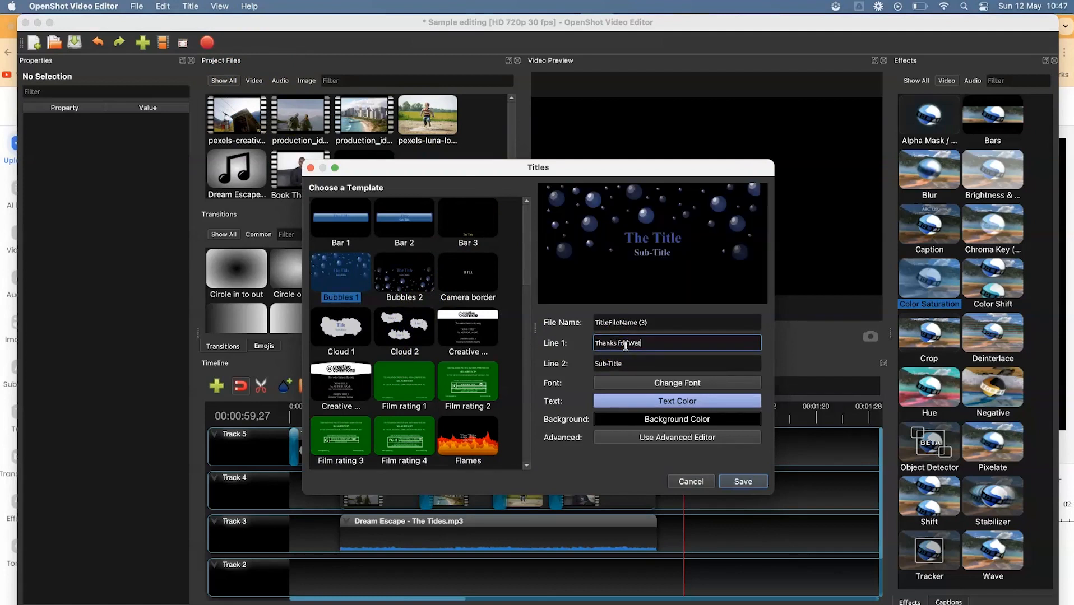
double_click(635, 362)
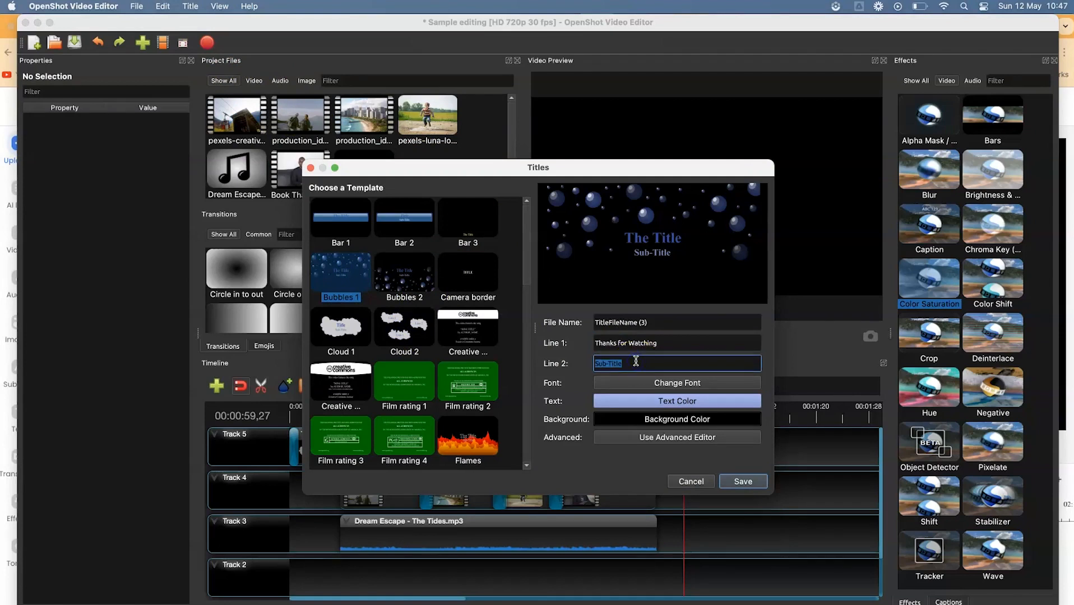
type("Remember to subscribe")
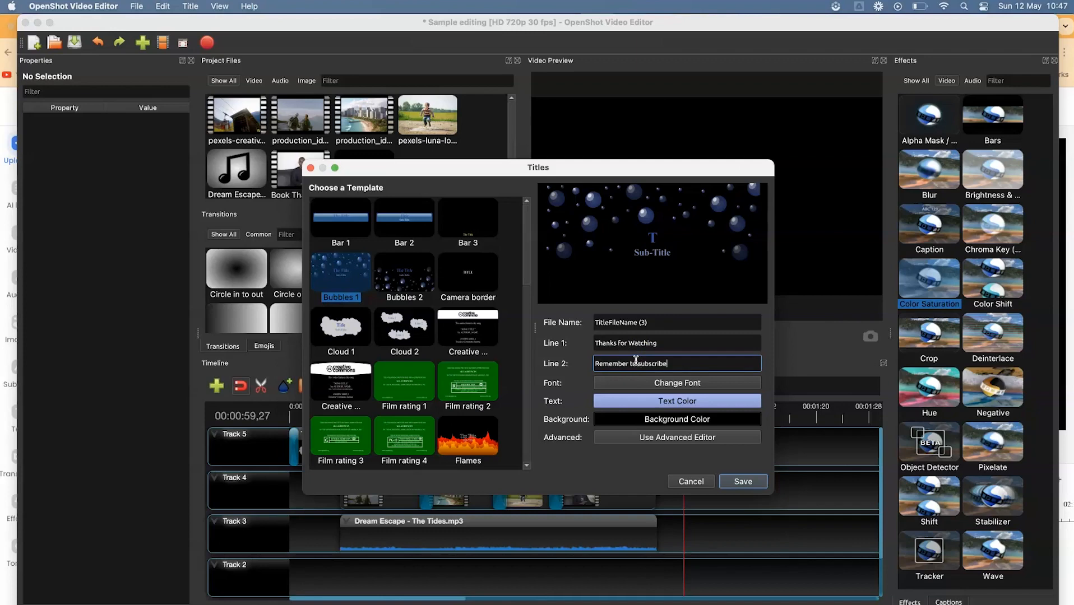
left_click(755, 485)
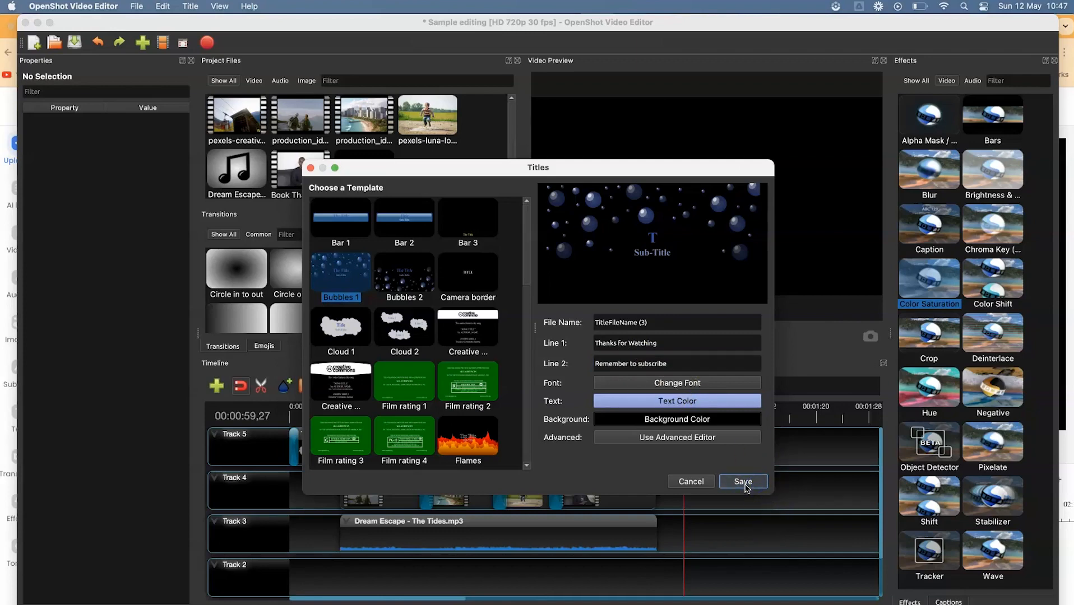
left_click_drag(413, 172, 697, 451)
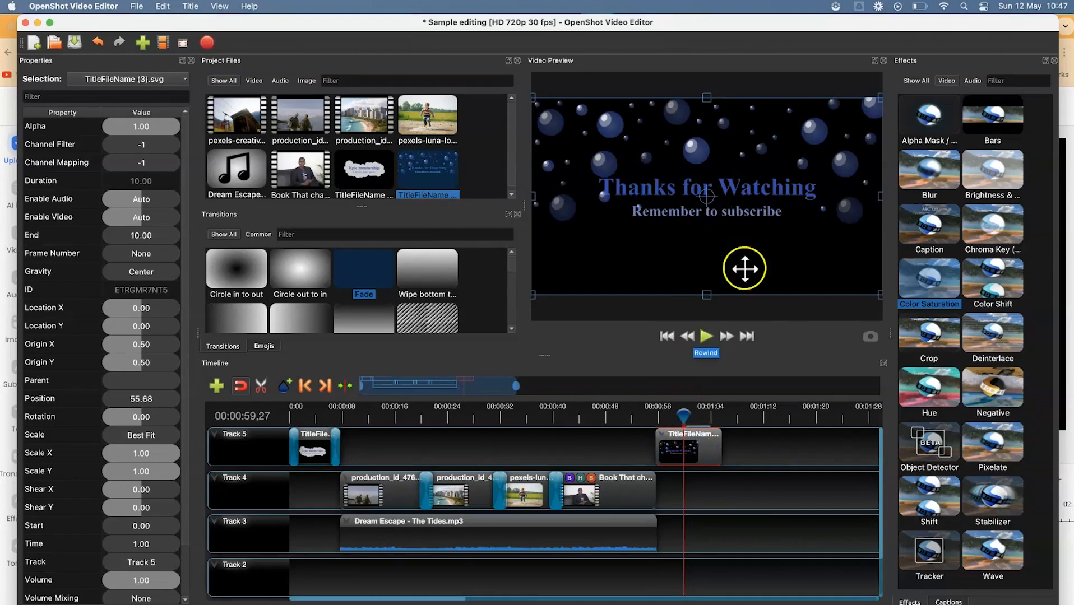
Step: Copy the Wipe bottom to top transition at the opening title's start and paste it over the start of the closing title on Track 5
left_click(296, 448)
right_click(296, 448)
left_click(307, 472)
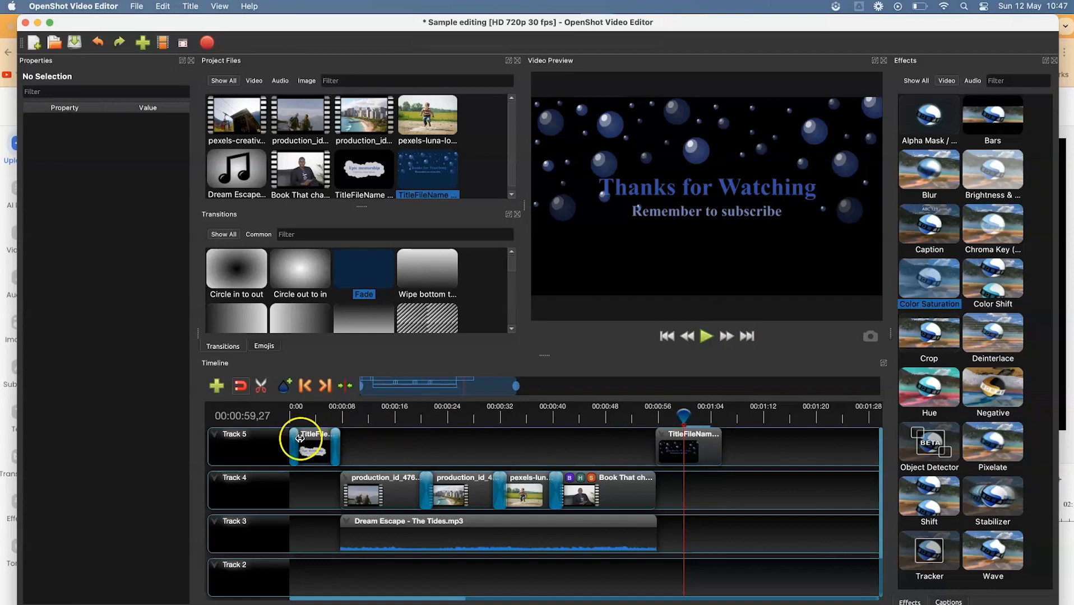
left_click(296, 445)
right_click(292, 447)
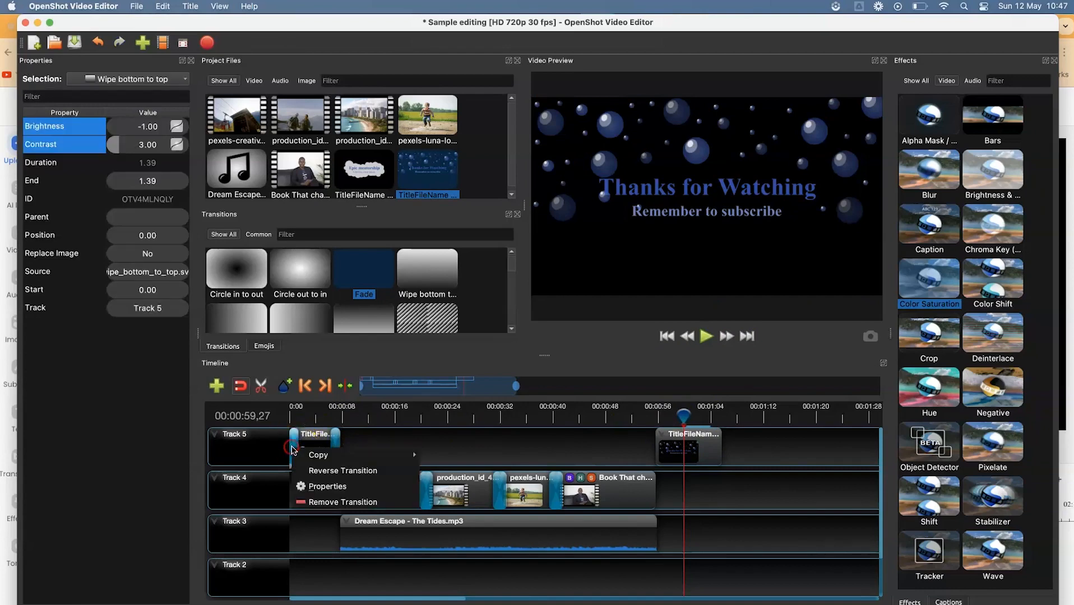
mouse_move(307, 458)
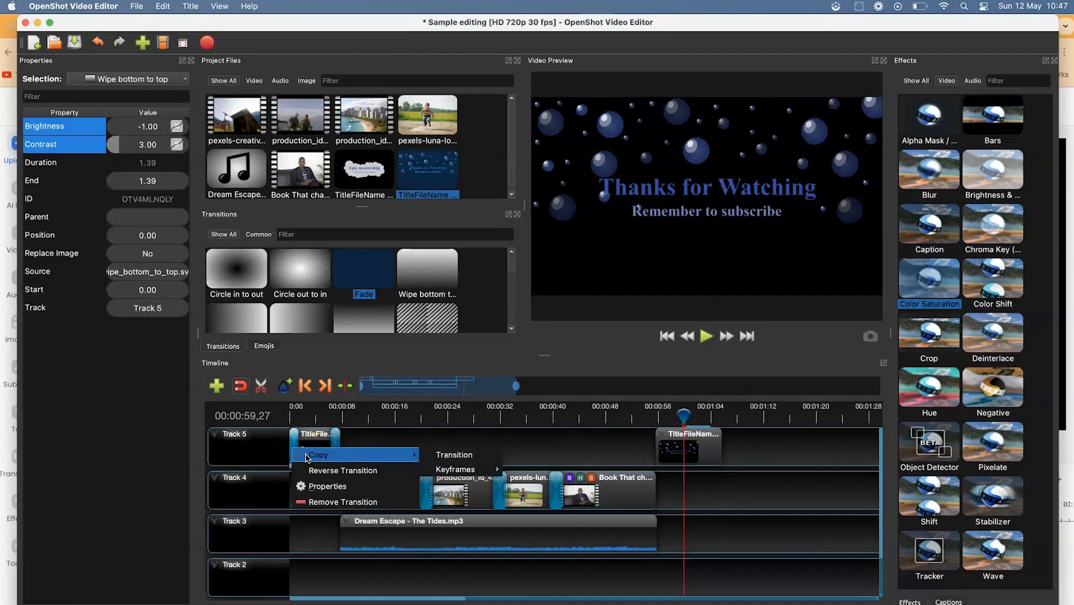
left_click(462, 455)
right_click(763, 449)
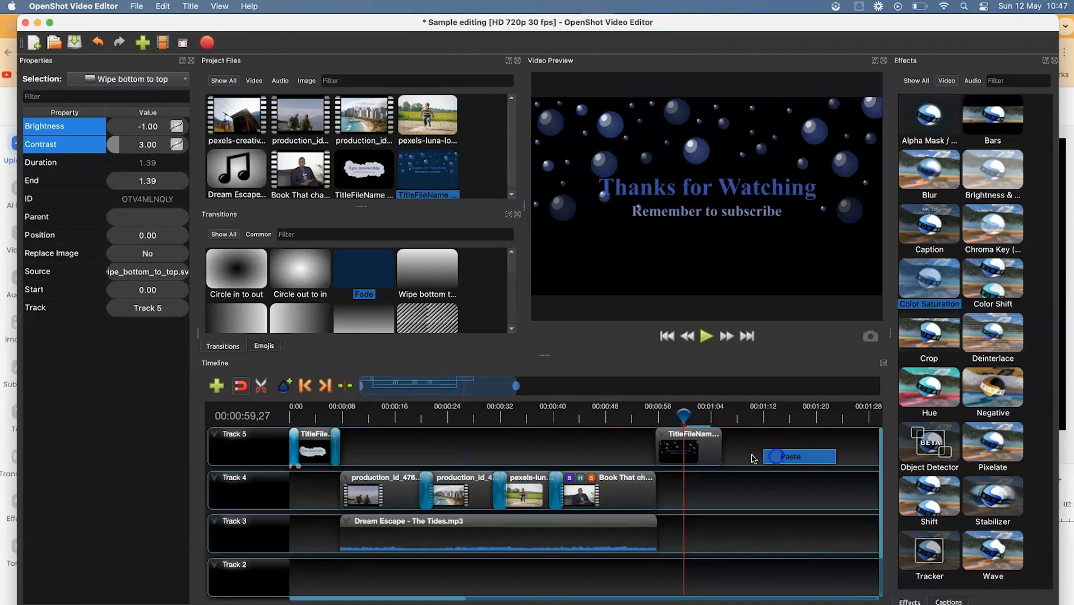
left_click(788, 457)
left_click_drag(766, 453, 660, 449)
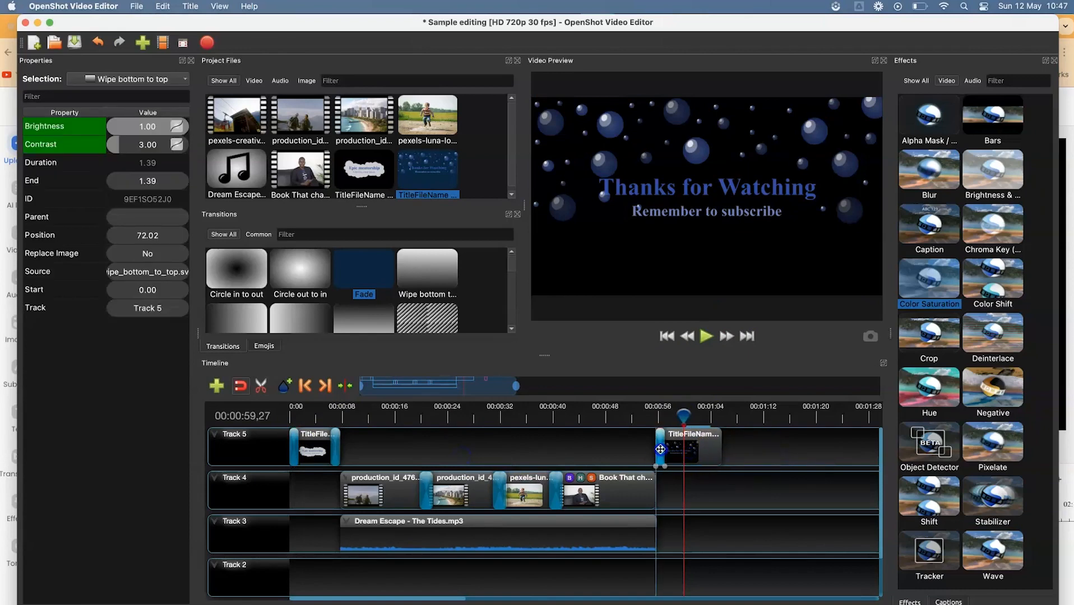
Step: Paste another copy of the Wipe bottom to top transition and place it over the end of the closing title
right_click(766, 455)
left_click(779, 459)
left_click_drag(764, 446, 720, 447)
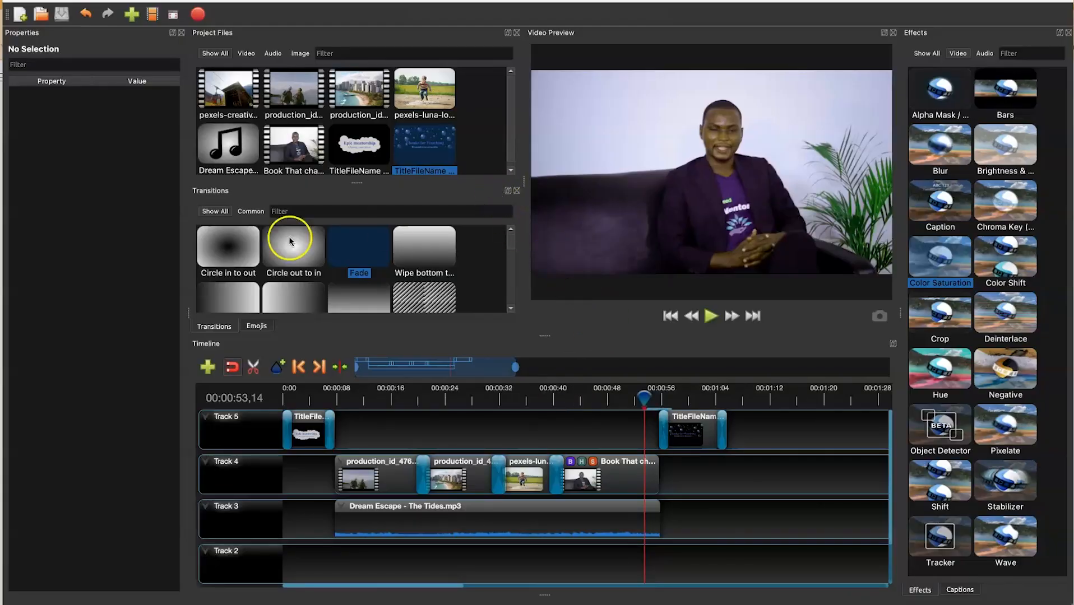
Step: Open the video export settings and examine the available export profiles and target formats
left_click(197, 15)
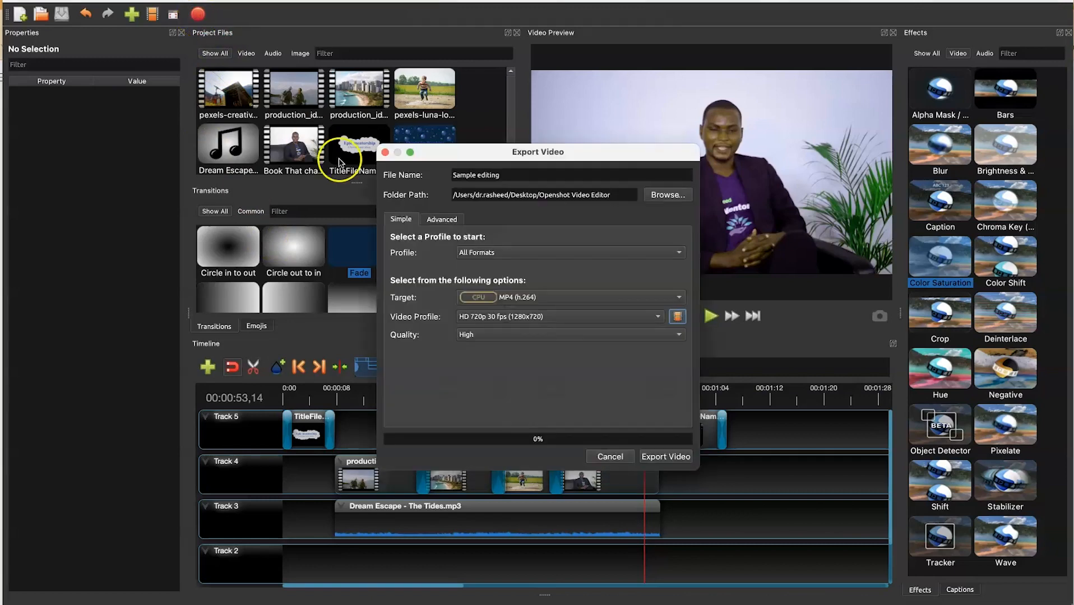
left_click(508, 175)
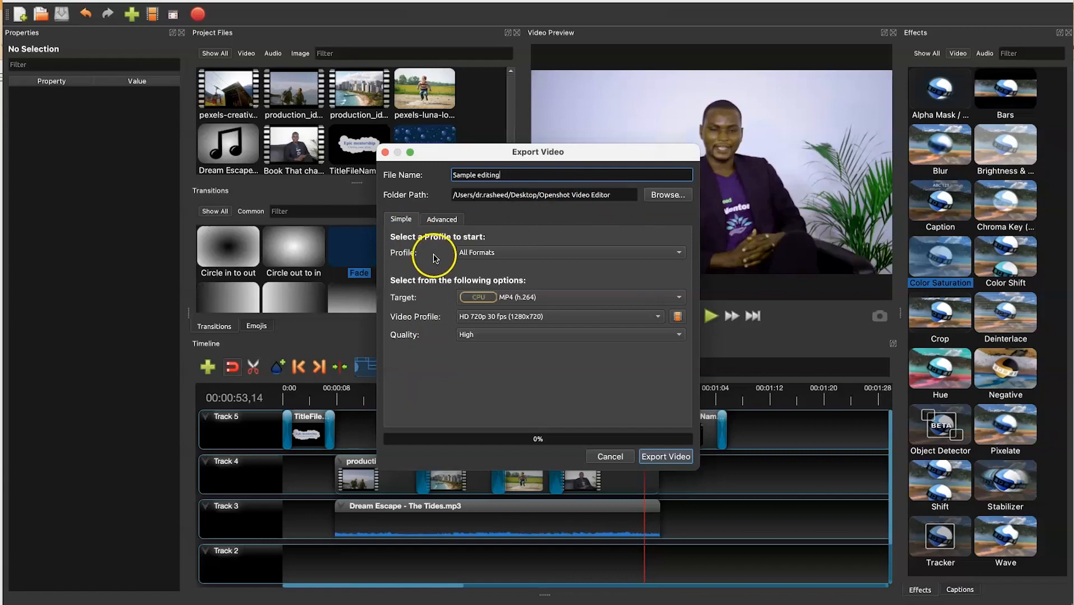
left_click(529, 255)
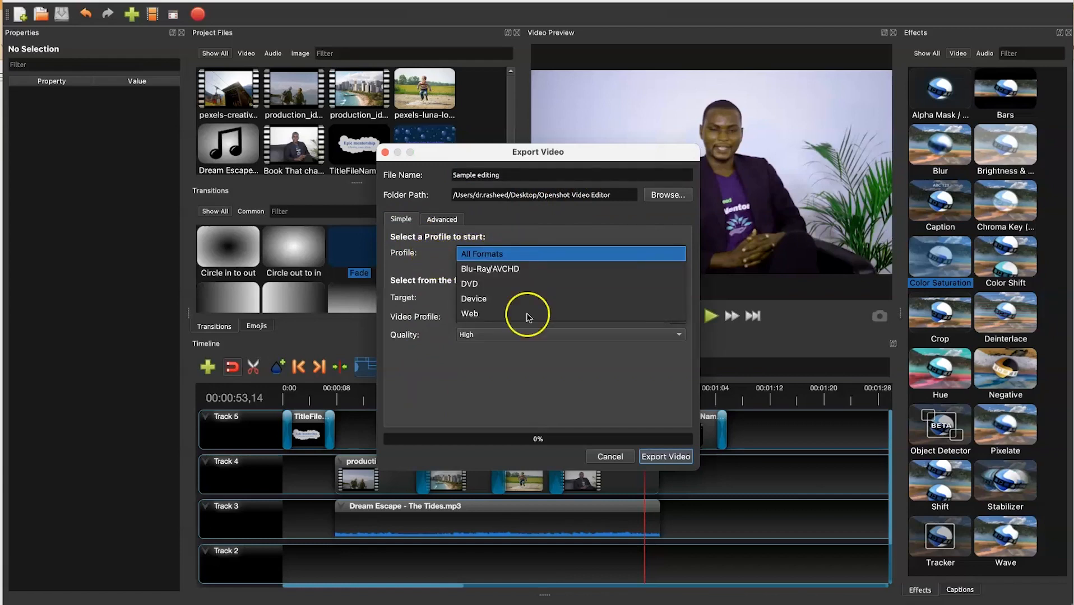
left_click(535, 252)
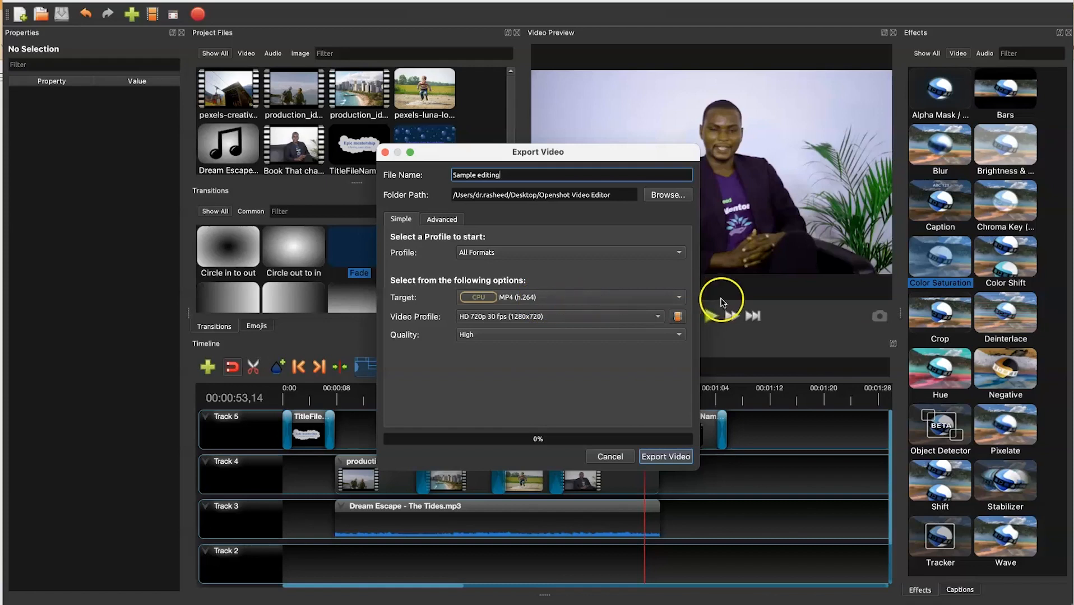
left_click(679, 297)
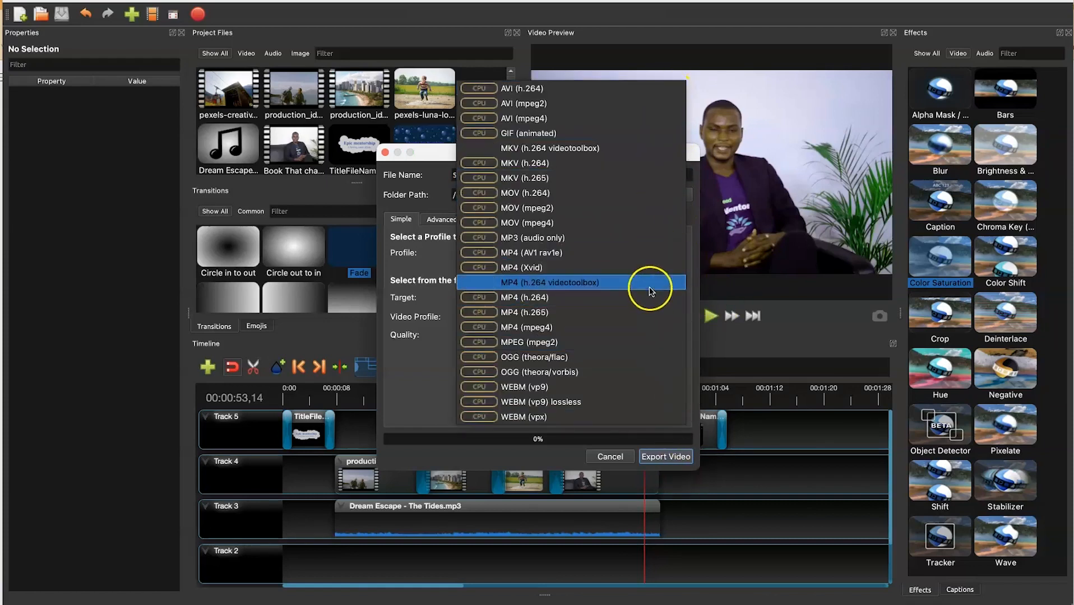
left_click(410, 375)
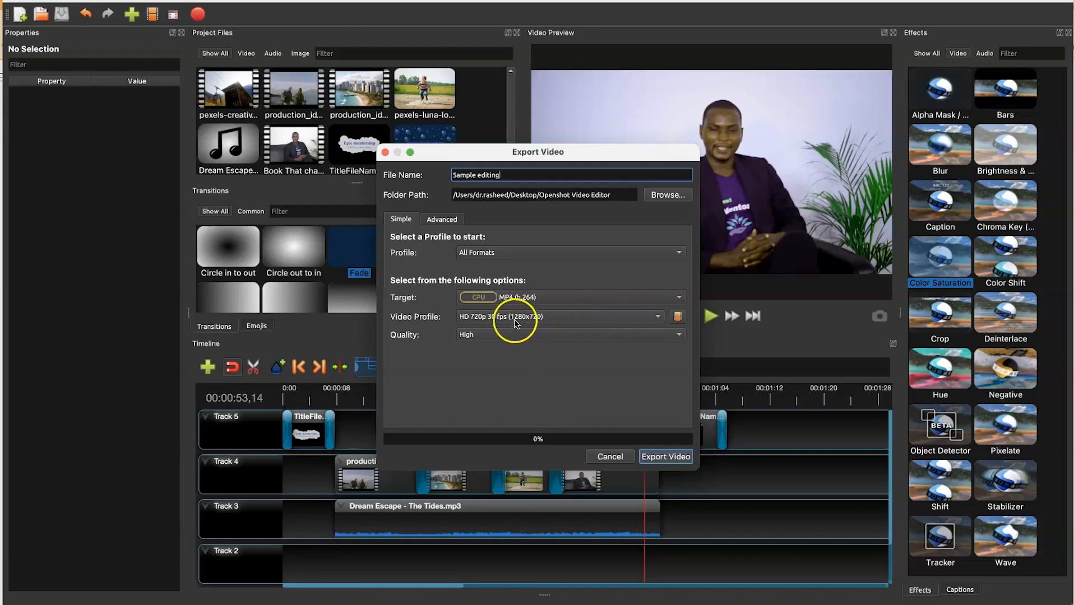
Step: Choose the HD 720p 30 fps (1280x720) video profile for the export and review the quality options
left_click(662, 318)
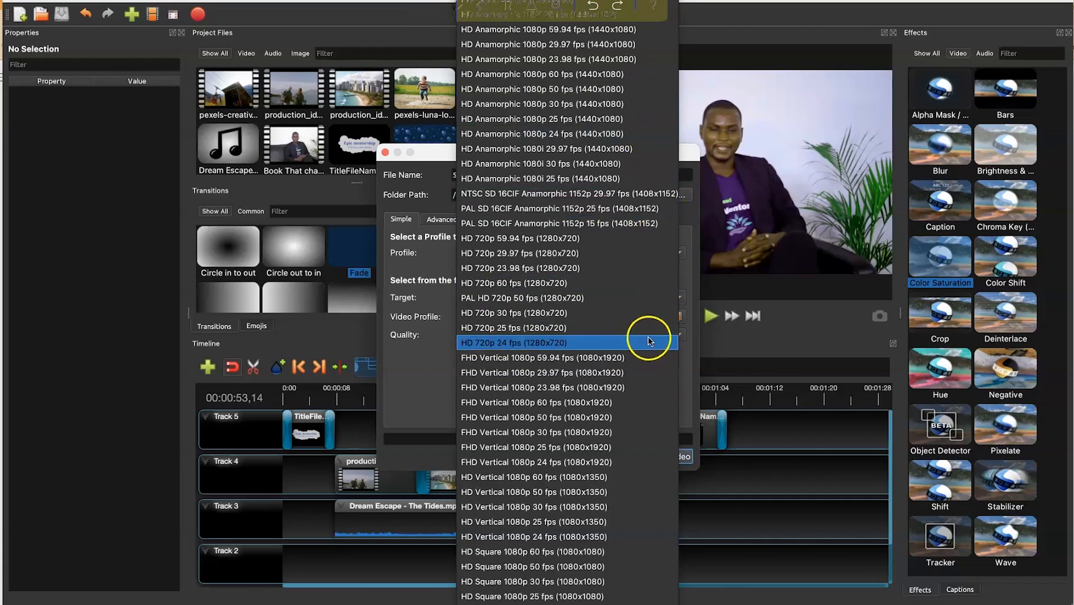
left_click(618, 313)
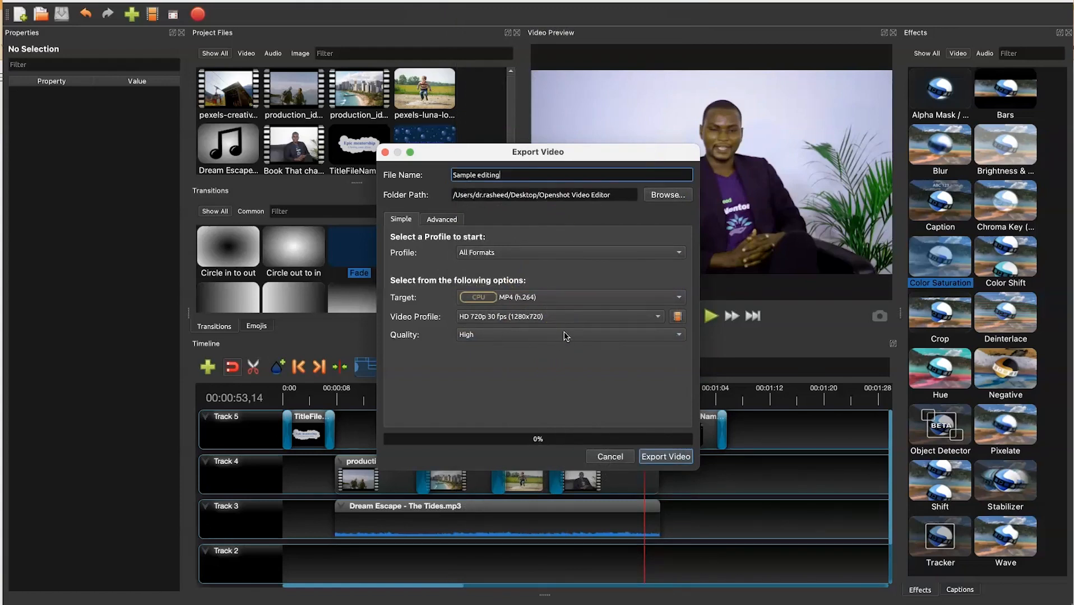
left_click(565, 335)
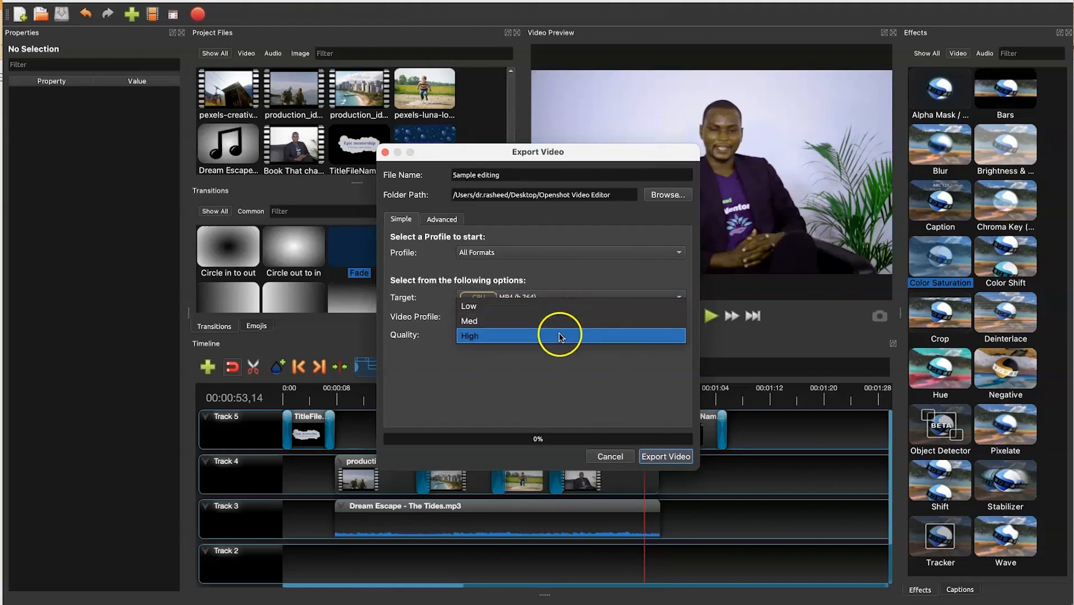
left_click(565, 370)
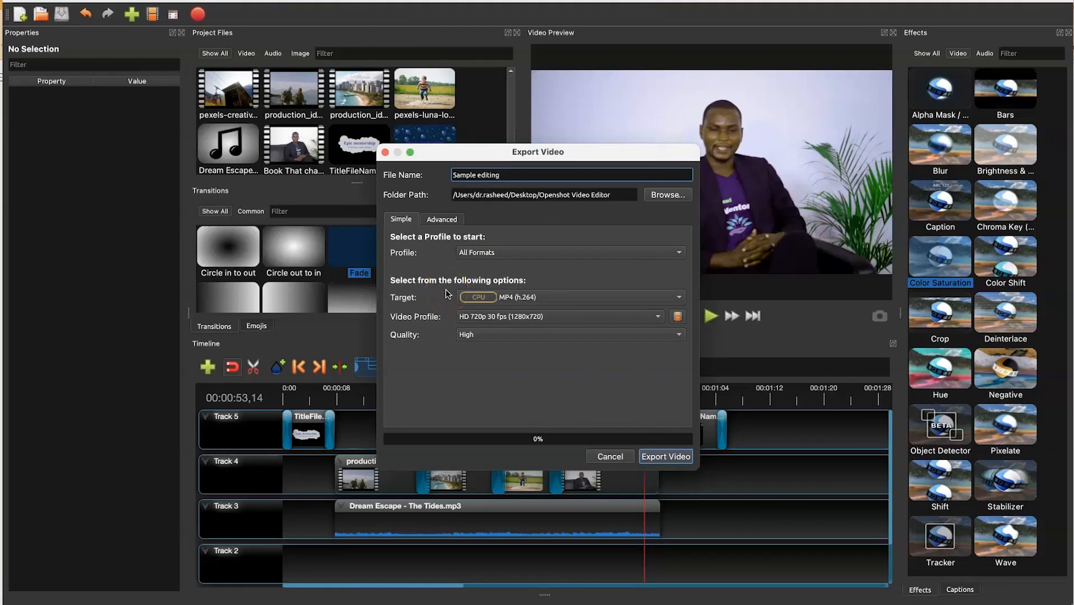
Step: Examine the advanced export options, including the Export To choices and the profile, image sequence, video and audio settings
left_click(440, 219)
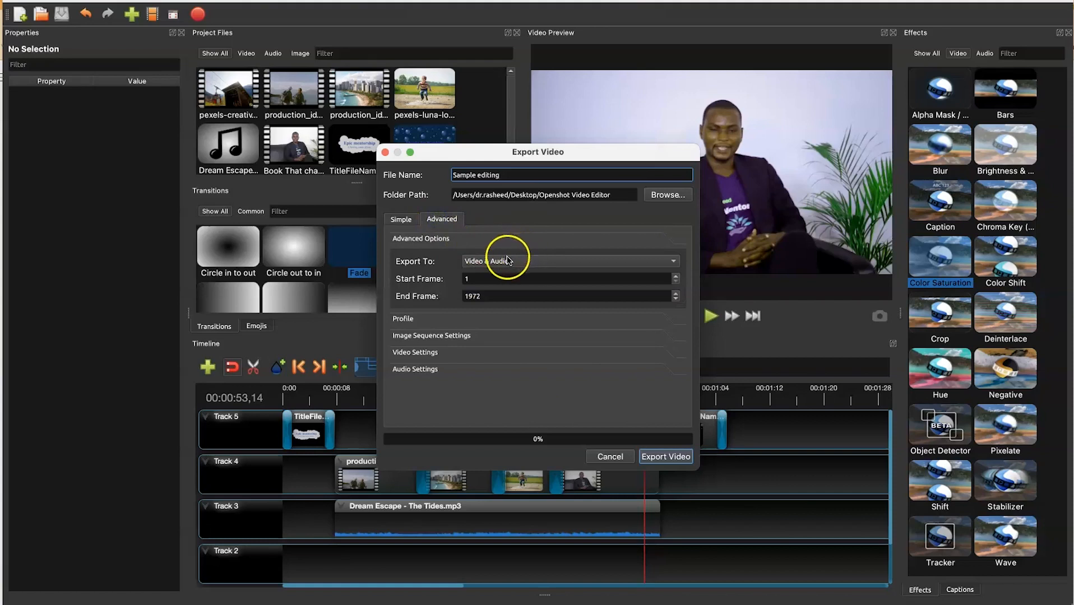
left_click(550, 262)
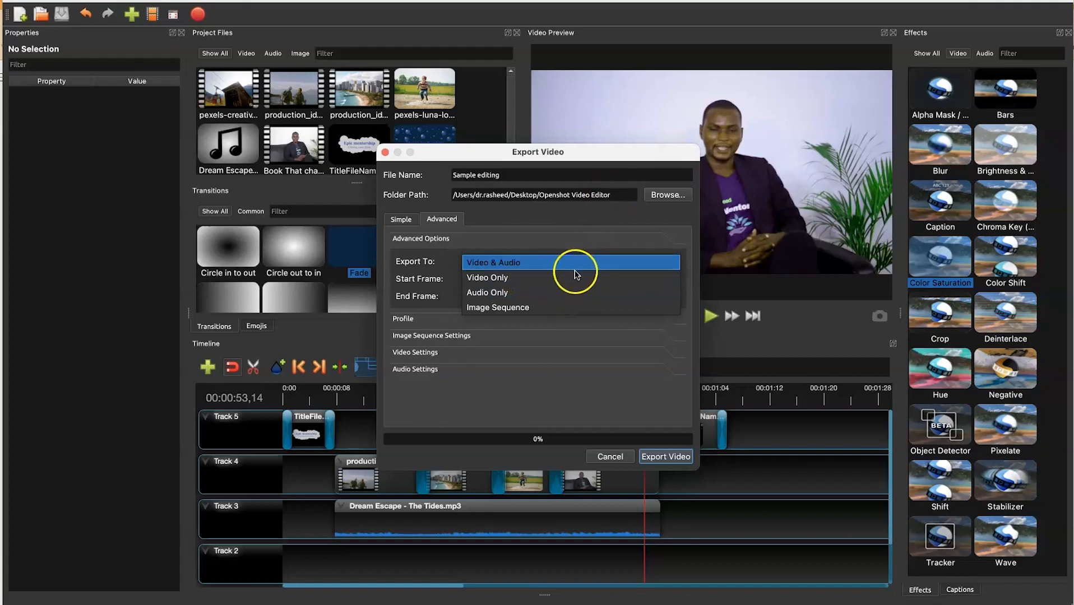
left_click(578, 237)
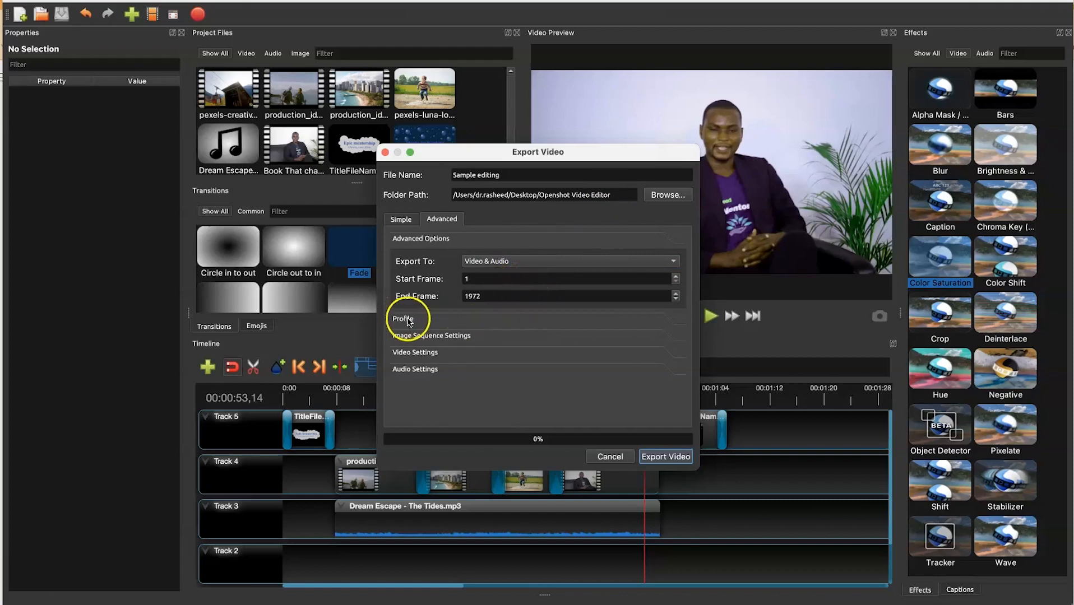
left_click(472, 318)
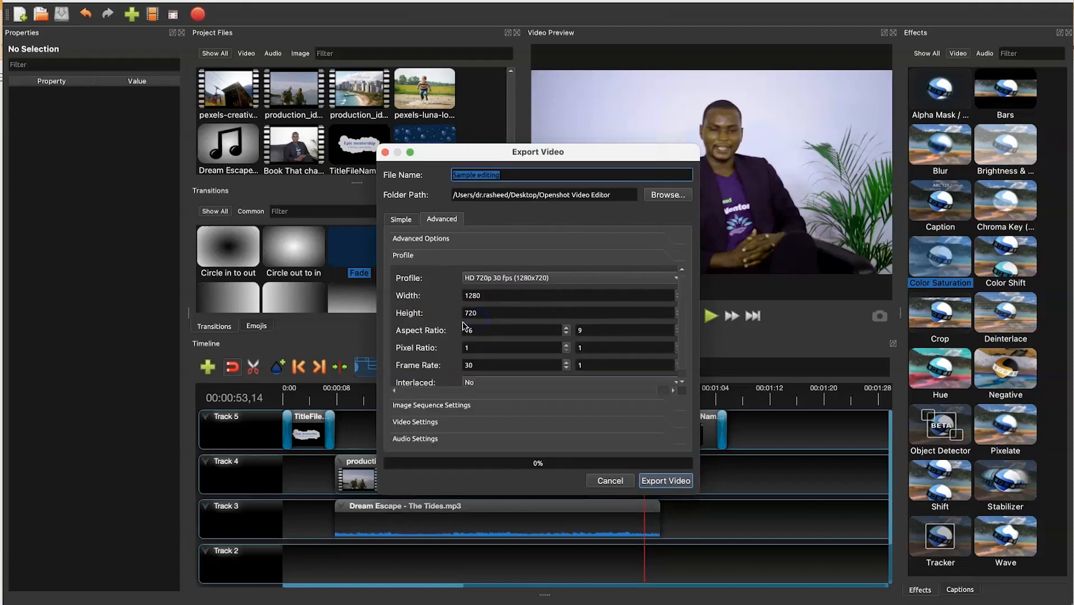
left_click(473, 408)
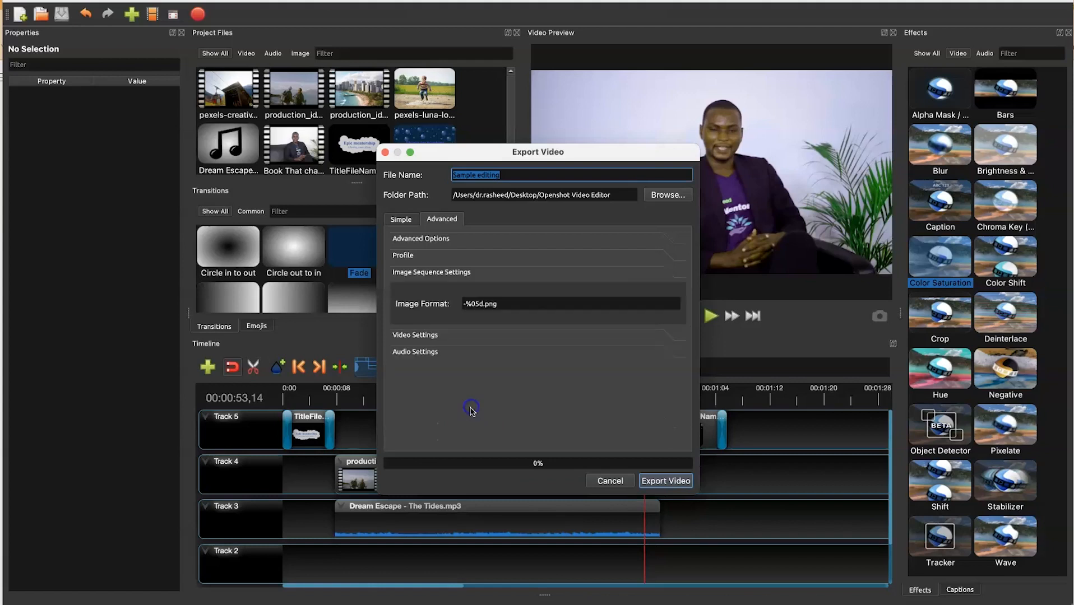
left_click(462, 338)
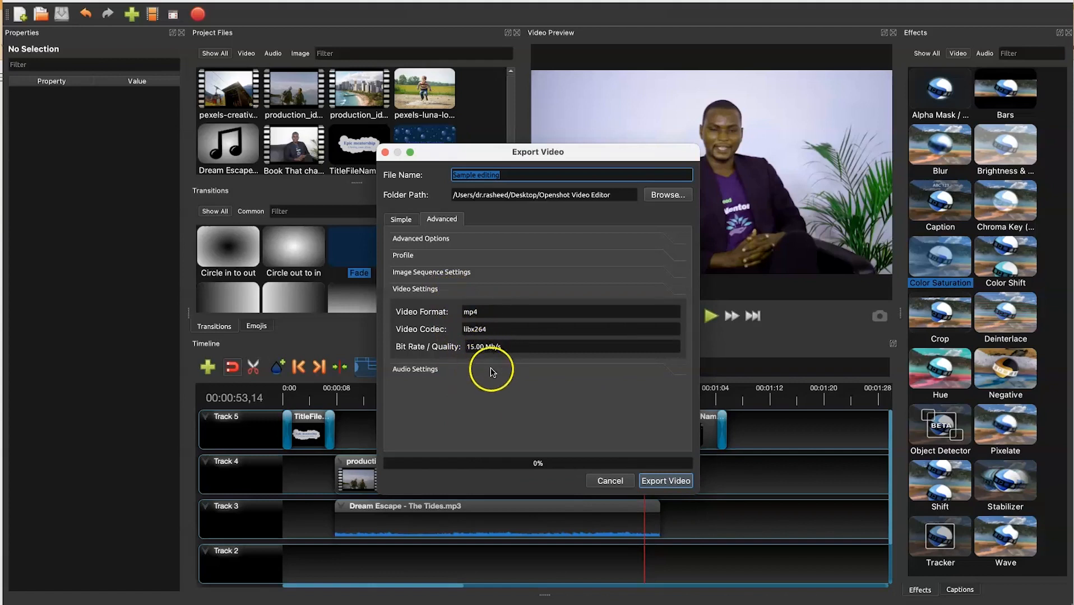
left_click(452, 371)
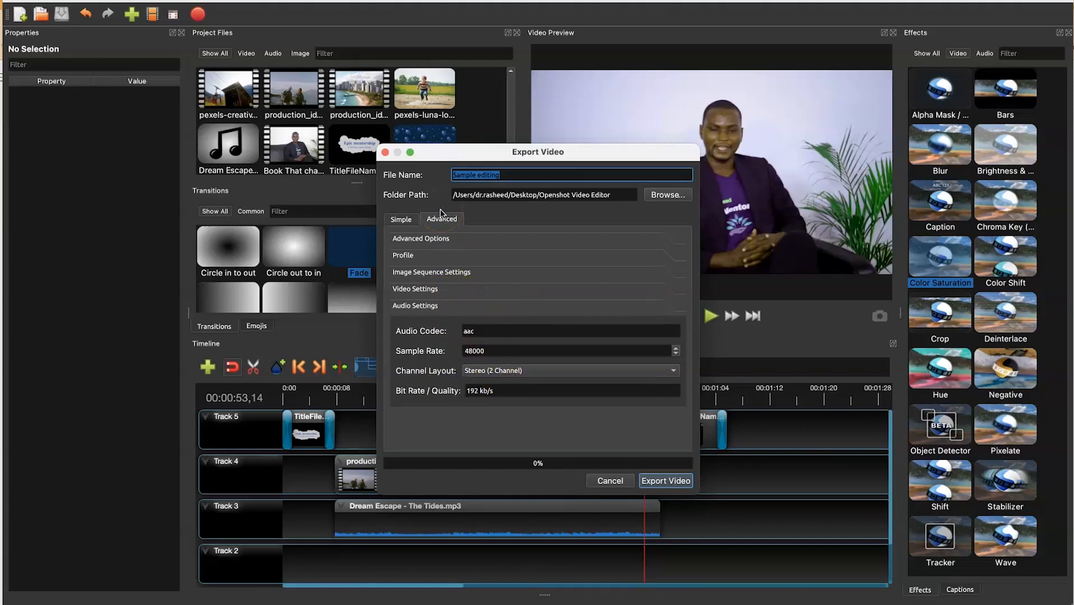
Step: Return to the simple export settings, export the Sample editing video, and close the export dialog when rendering is complete
left_click(398, 220)
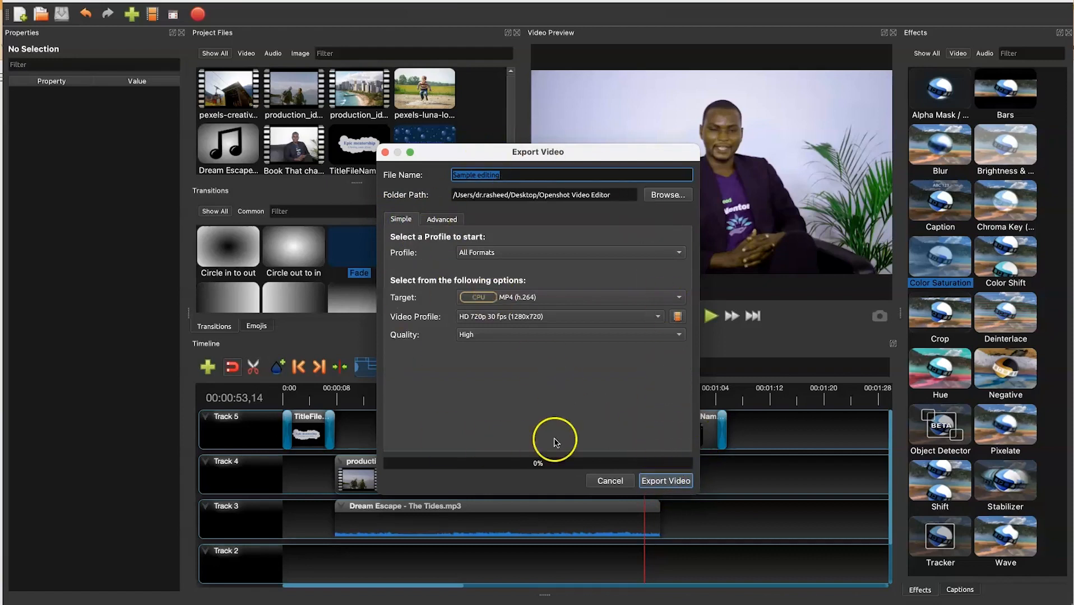
left_click(681, 483)
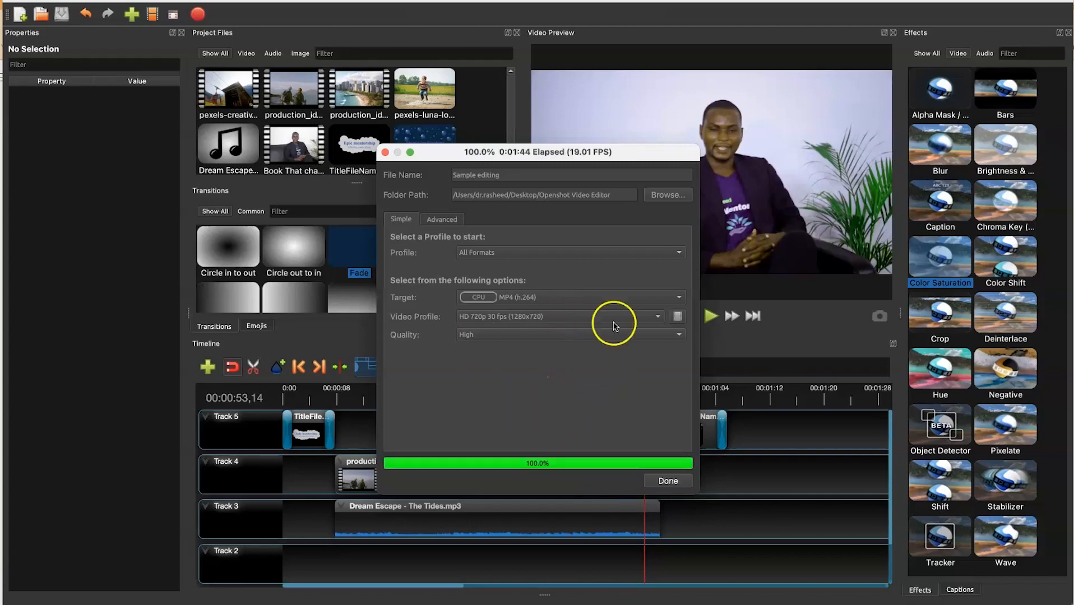
left_click(676, 483)
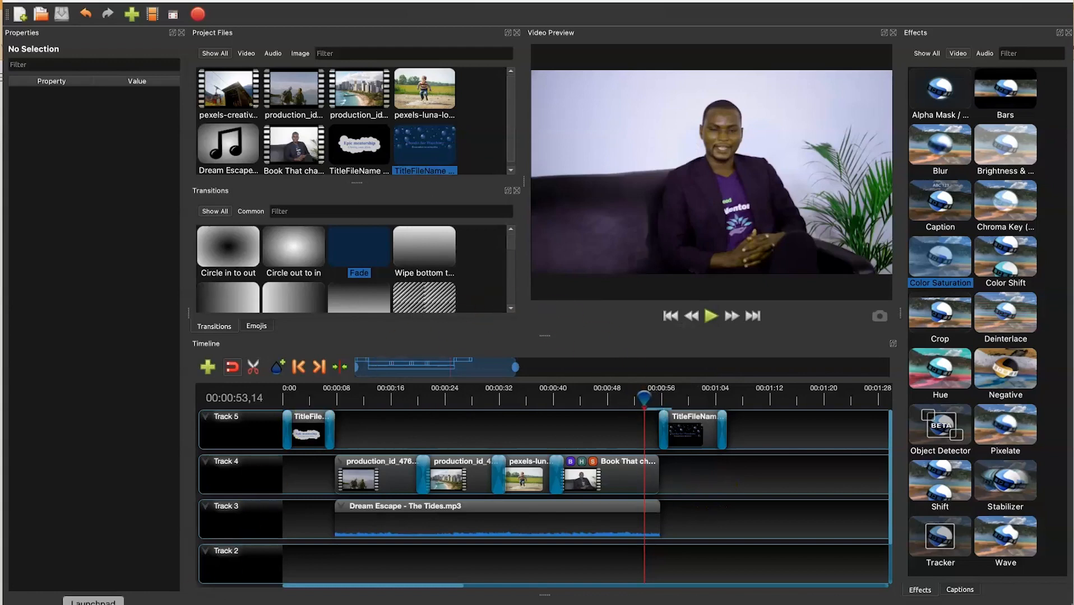
Step: Switch to Finder, open the exported Sample editing.mp4 from the Openshot Video Editor folder, and review it at several playback positions
left_click(161, 601)
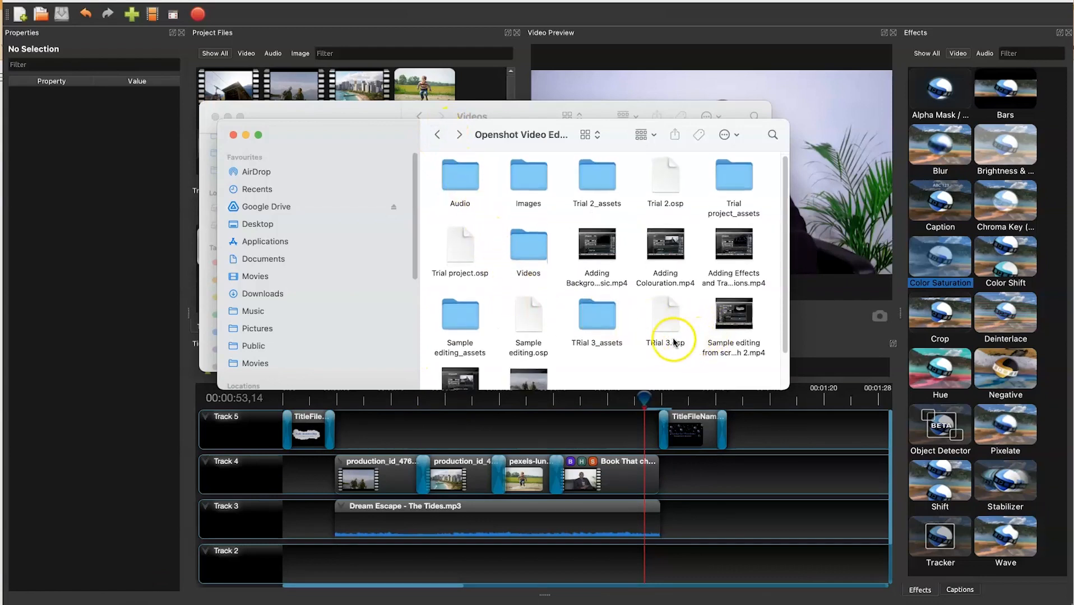
scroll(678, 342, "down", 2)
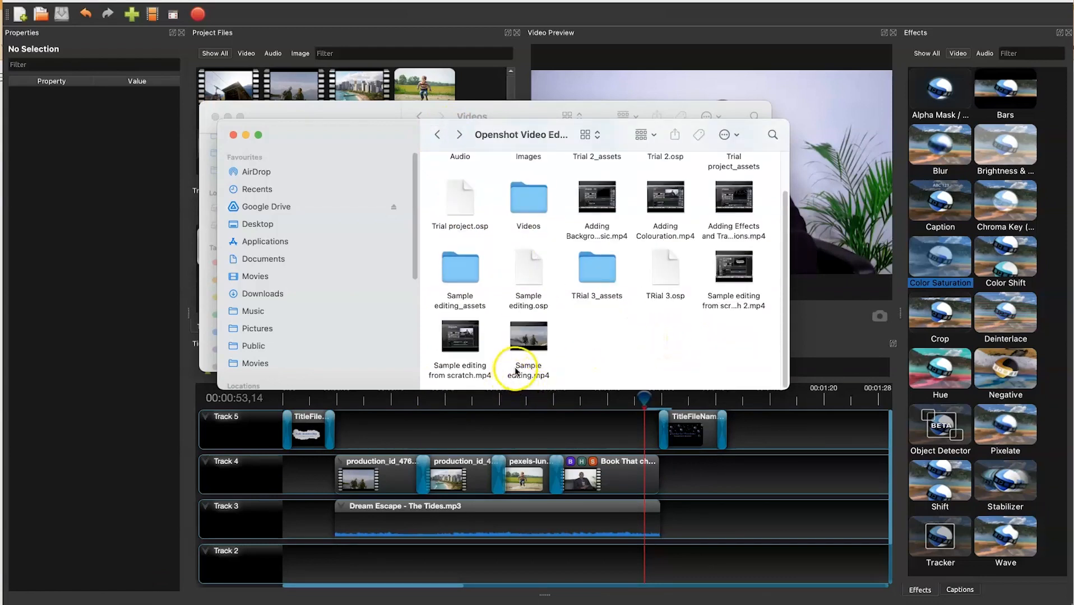
double_click(518, 370)
left_click(409, 410)
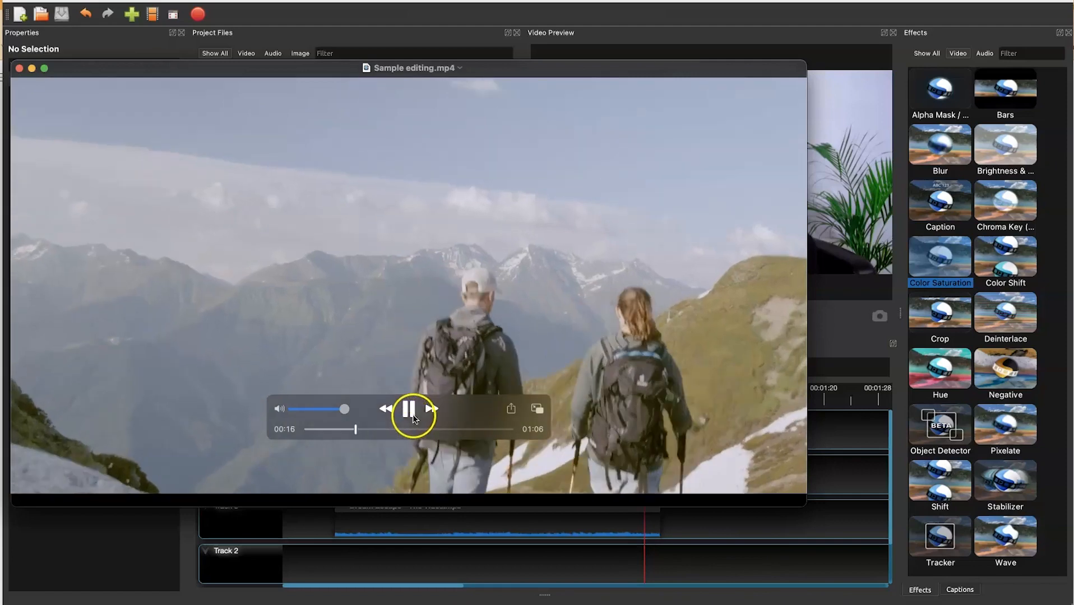
left_click(431, 430)
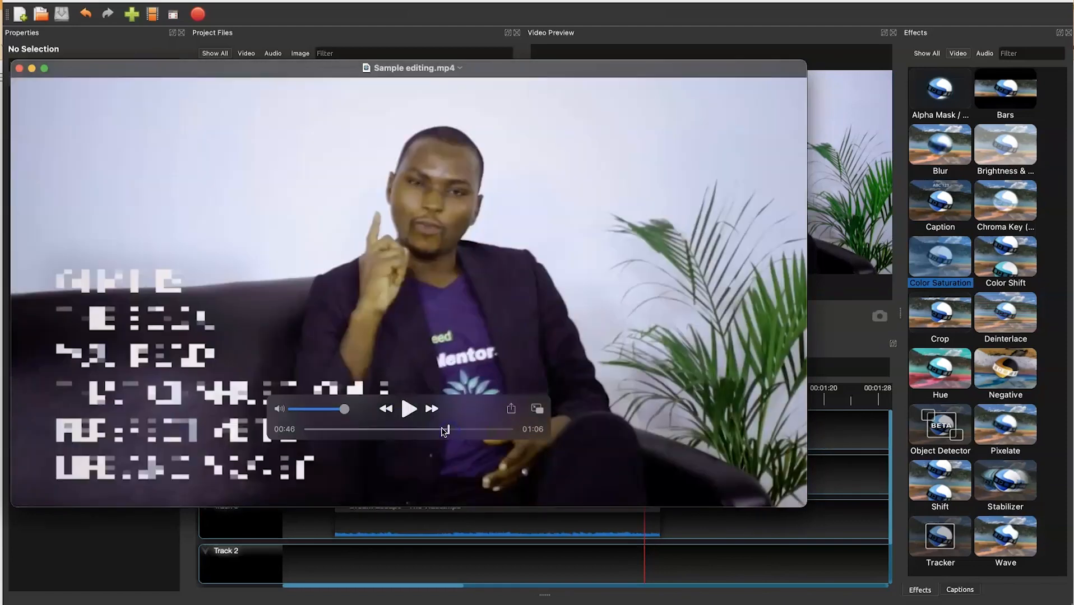
left_click_drag(436, 431, 430, 430)
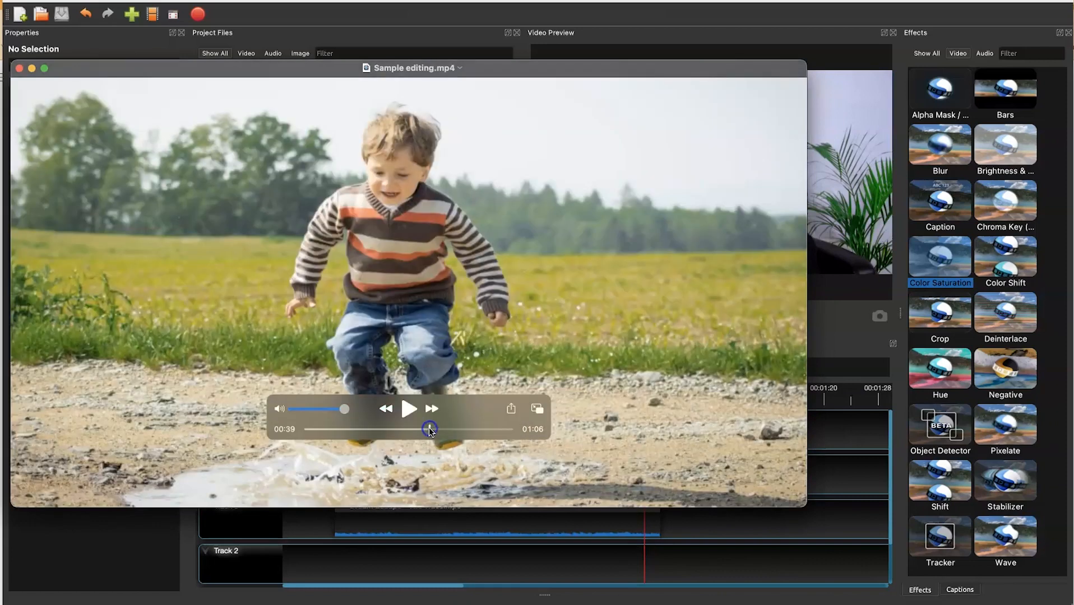